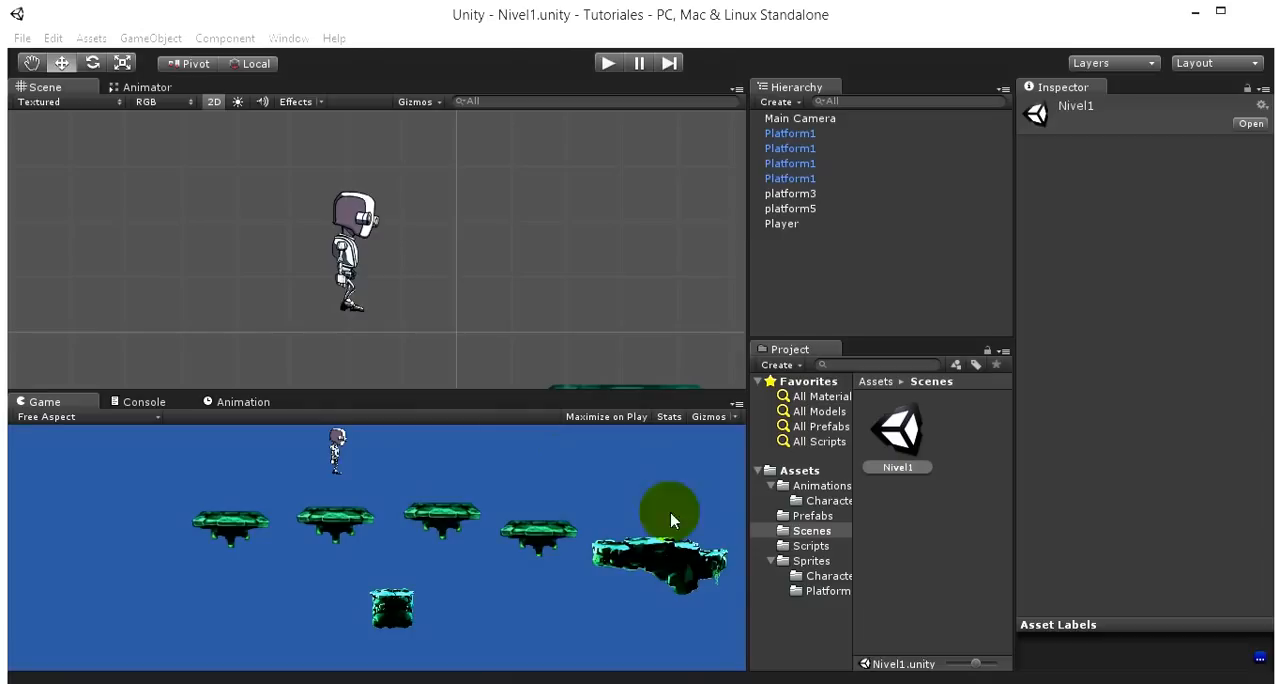
- Inspect the robotBoy_run and robotBoy_jump sprite sheets in the Sprites Characters folder and expand the jump sheet
left_click(819, 578)
scroll(911, 577, "down", 1)
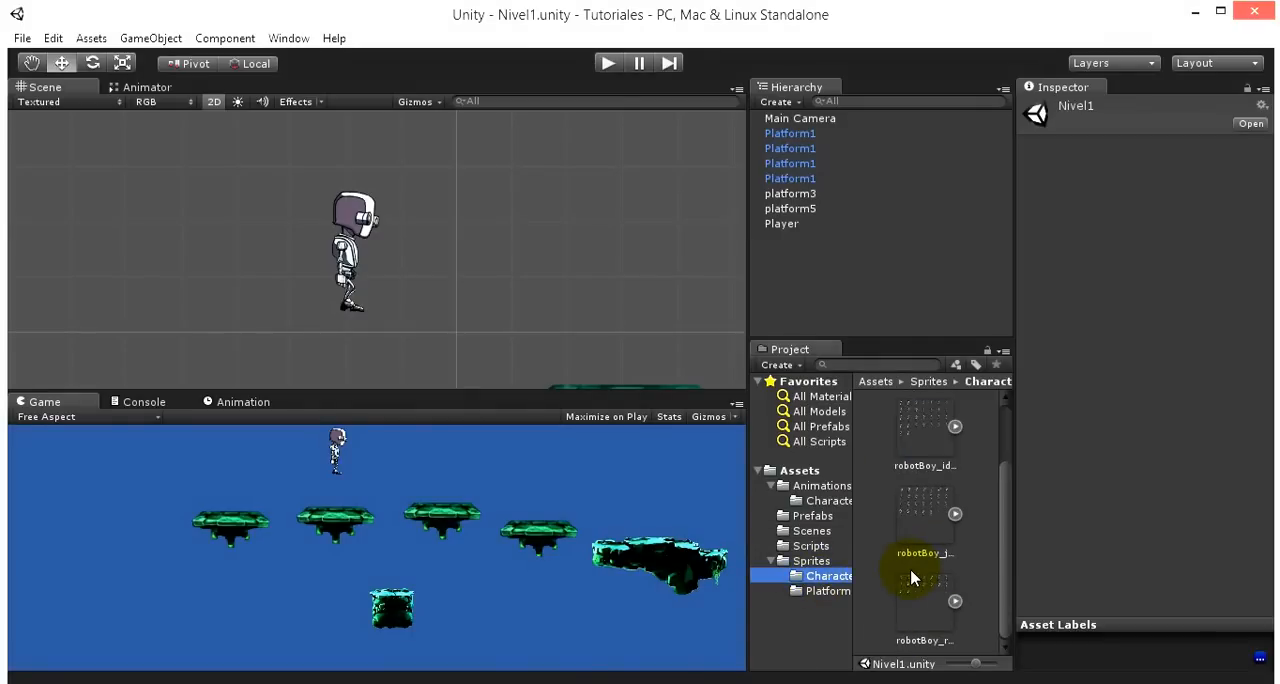
left_click(913, 616)
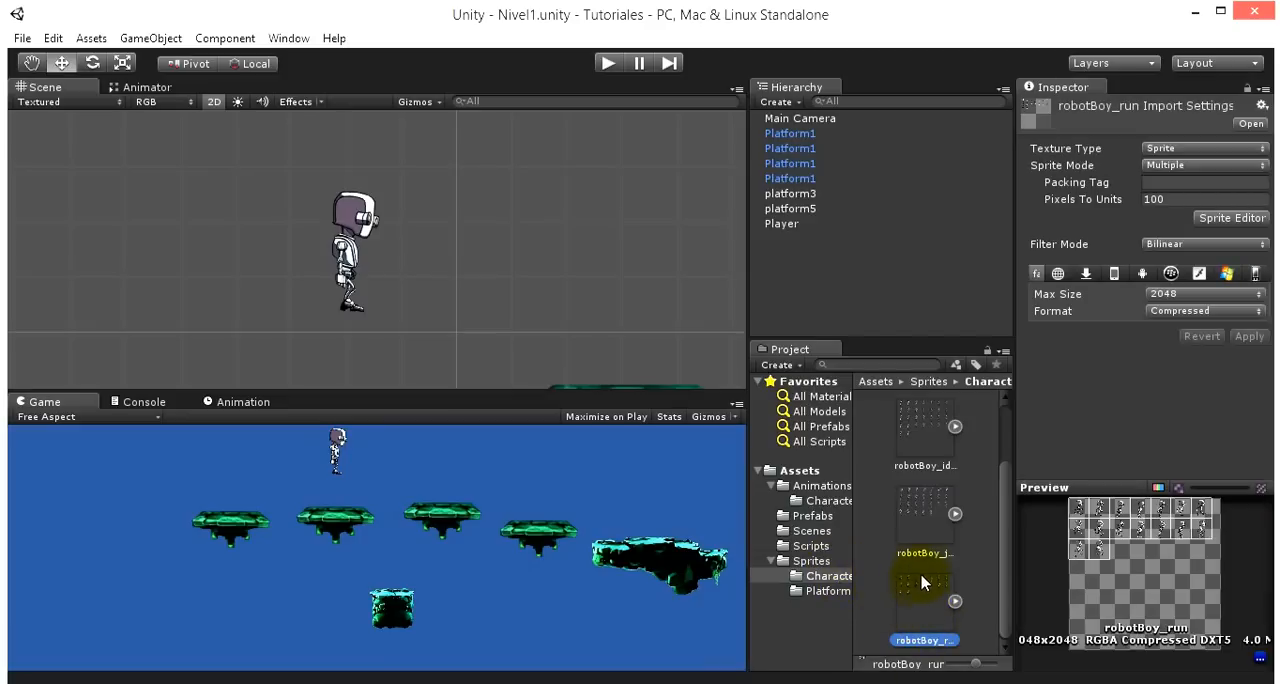
left_click(921, 526)
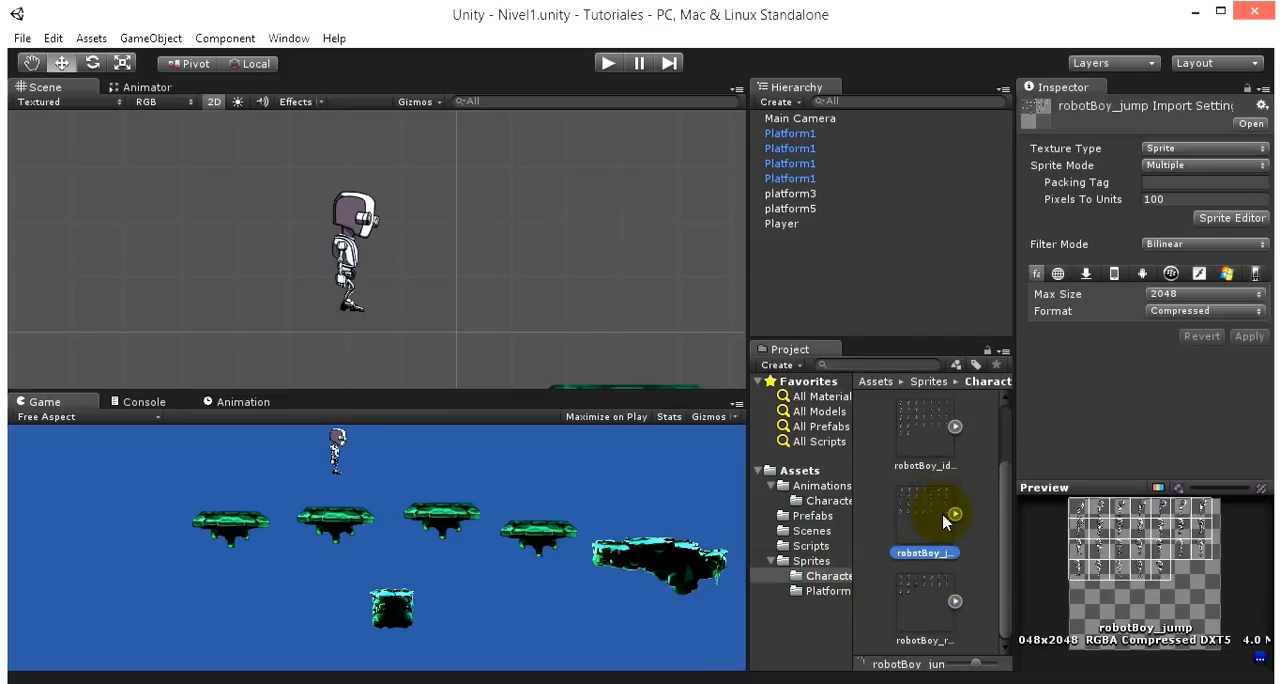
left_click(955, 515)
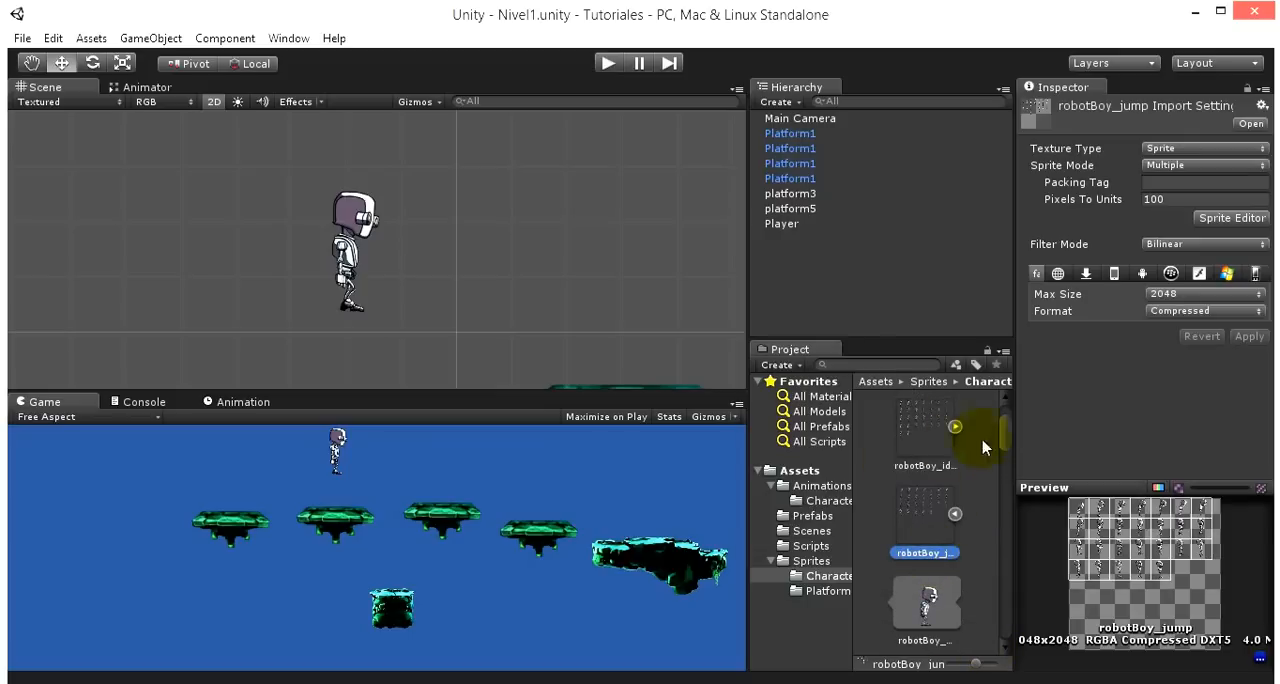
- Look through the individual jump sprites, preview robotBoy_jump_0 and reselect the robotBoy_jump sheet
scroll(928, 545, "up", 2)
scroll(928, 540, "down", 1)
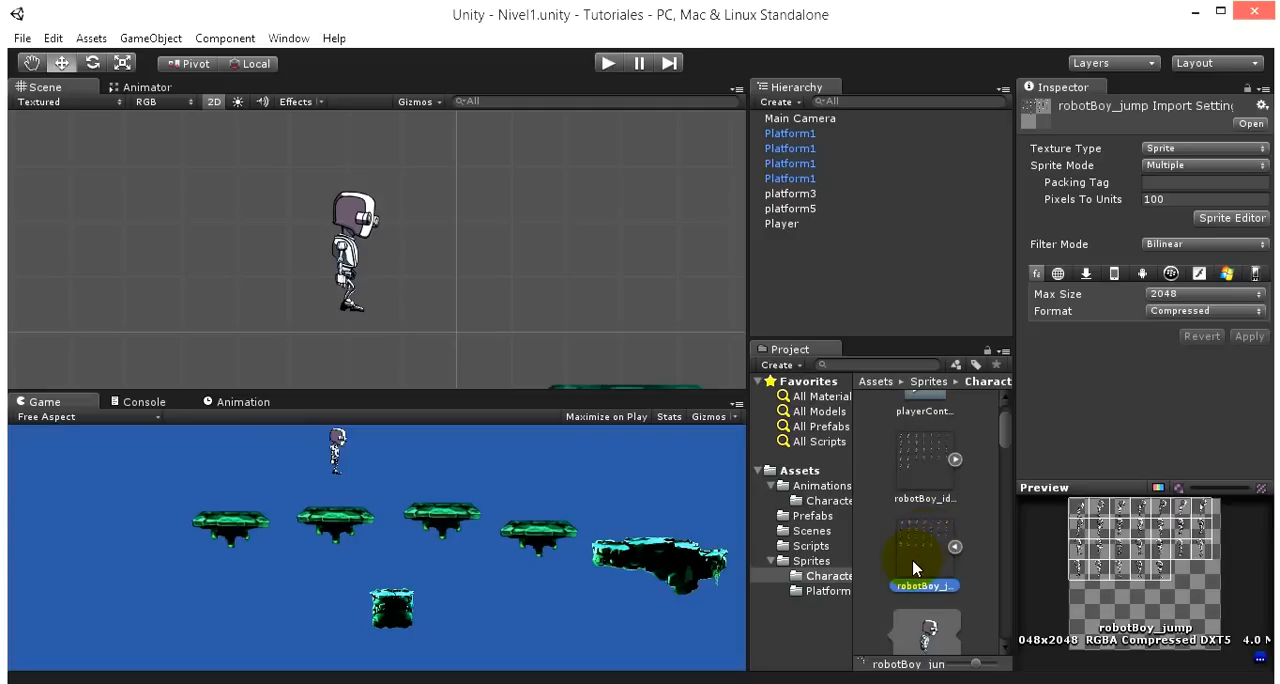
scroll(915, 555, "down", 3)
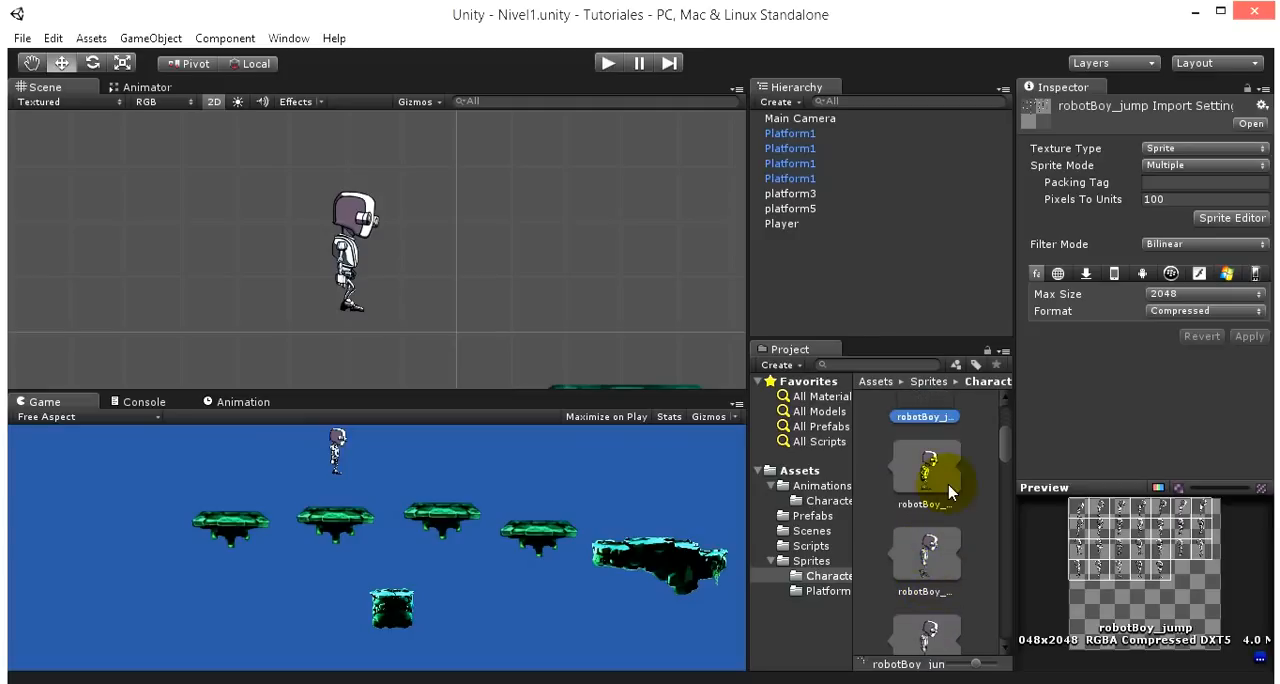
left_click(946, 480)
scroll(915, 522, "up", 3)
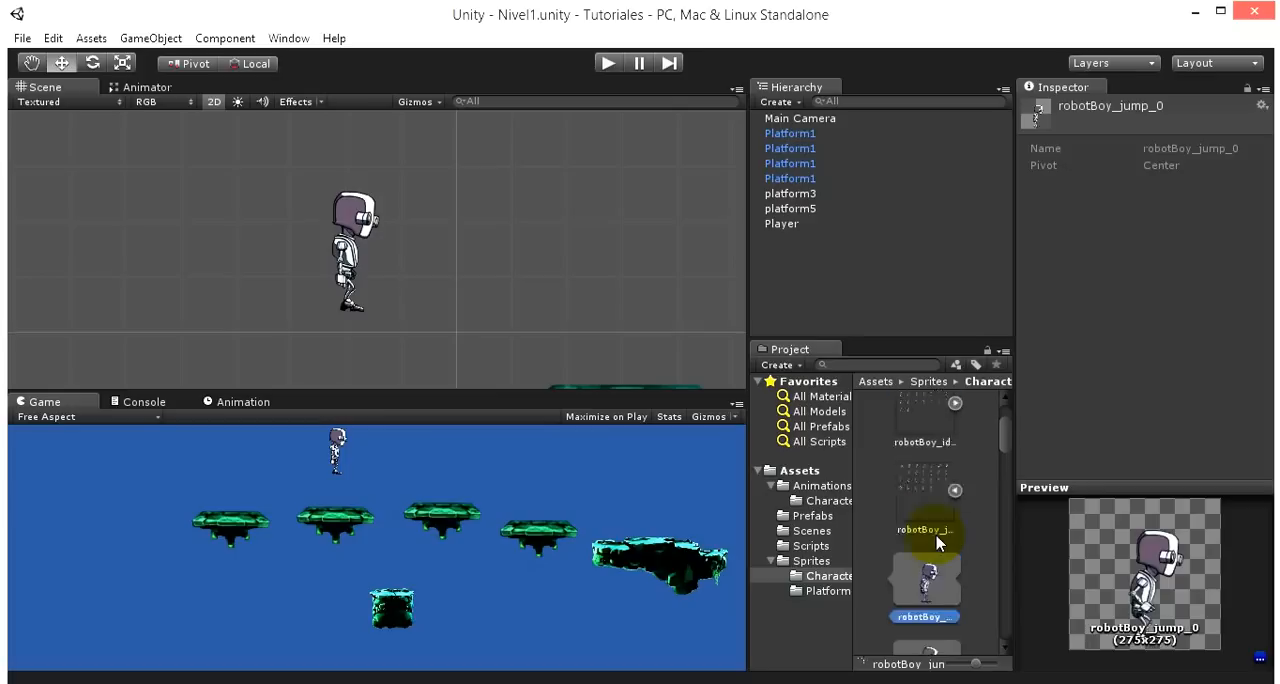
left_click(935, 542)
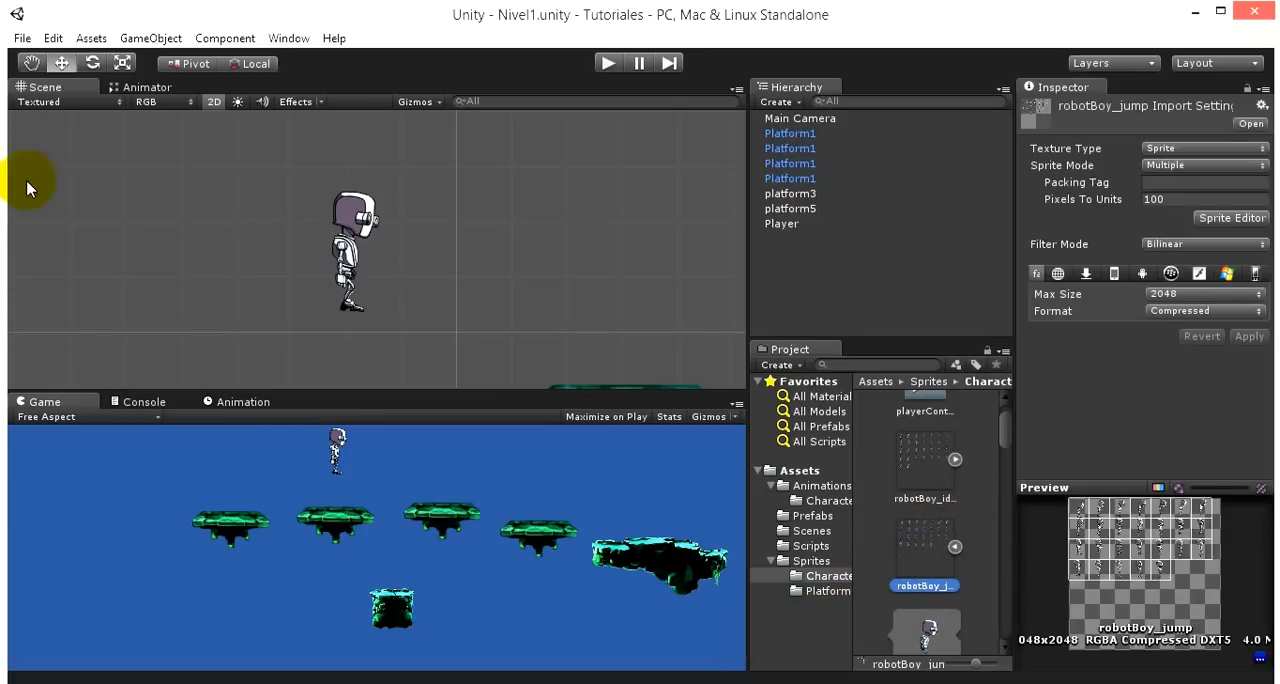
- Show the player's Animator state graph and switch to the Unity window of the 2D Prototype project
left_click(140, 90)
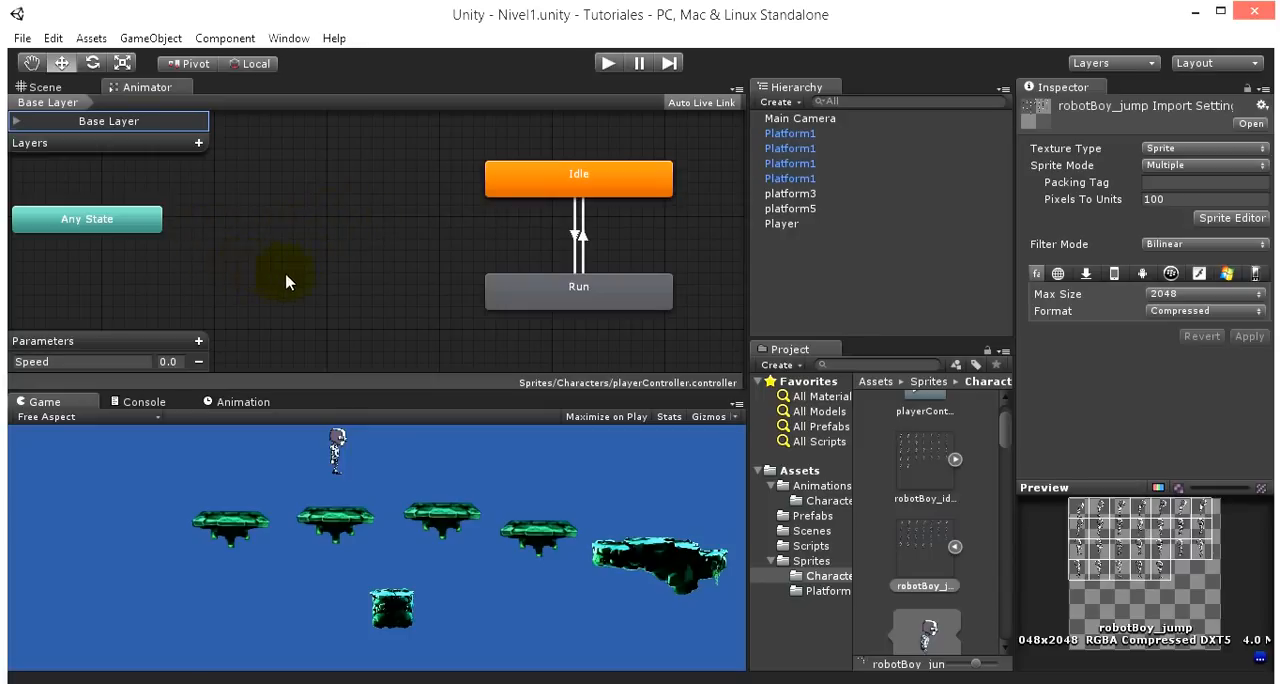
left_click(218, 682)
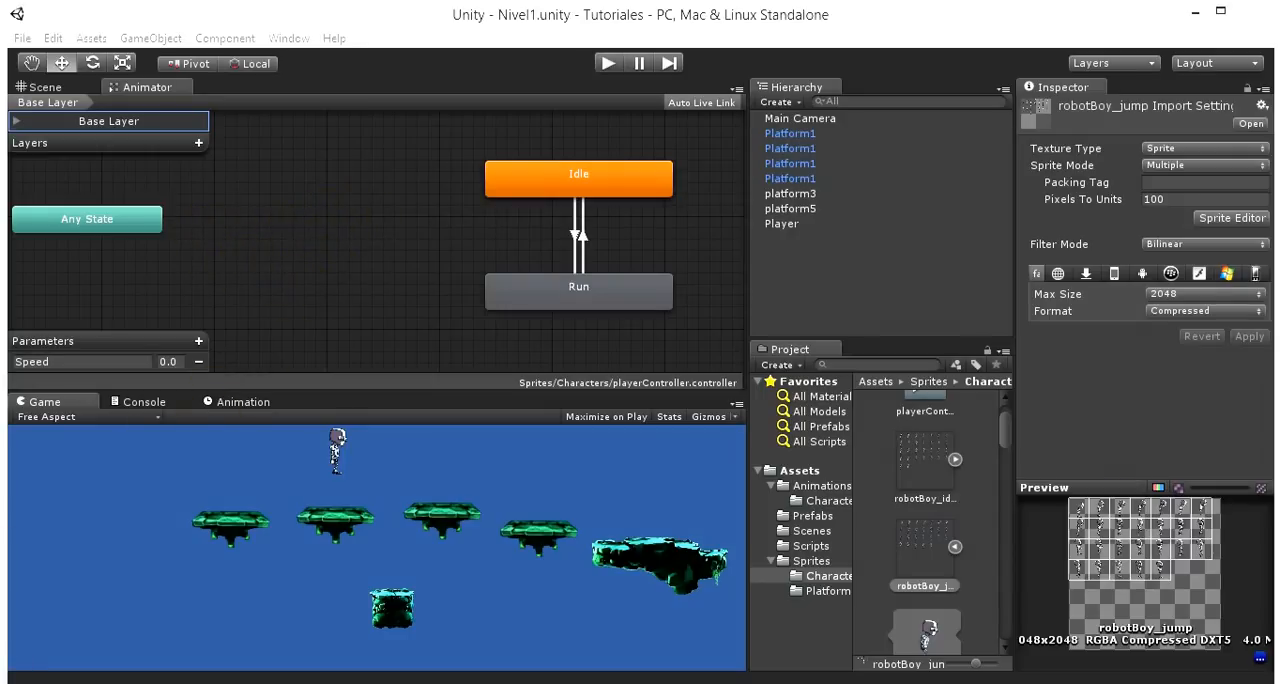
left_click(139, 589)
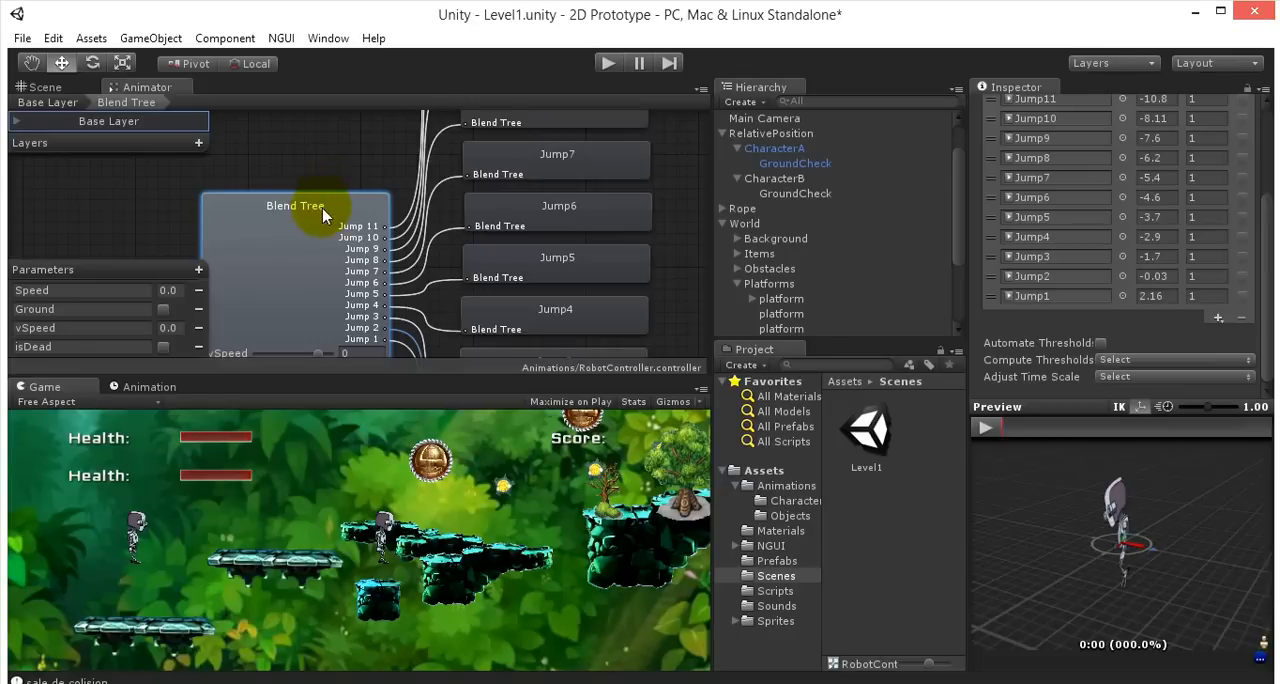
- Examine the Blend Tree node in the RobotController and its connections to the individual Jump motions
scroll(344, 227, "up", 2)
scroll(347, 235, "down", 2)
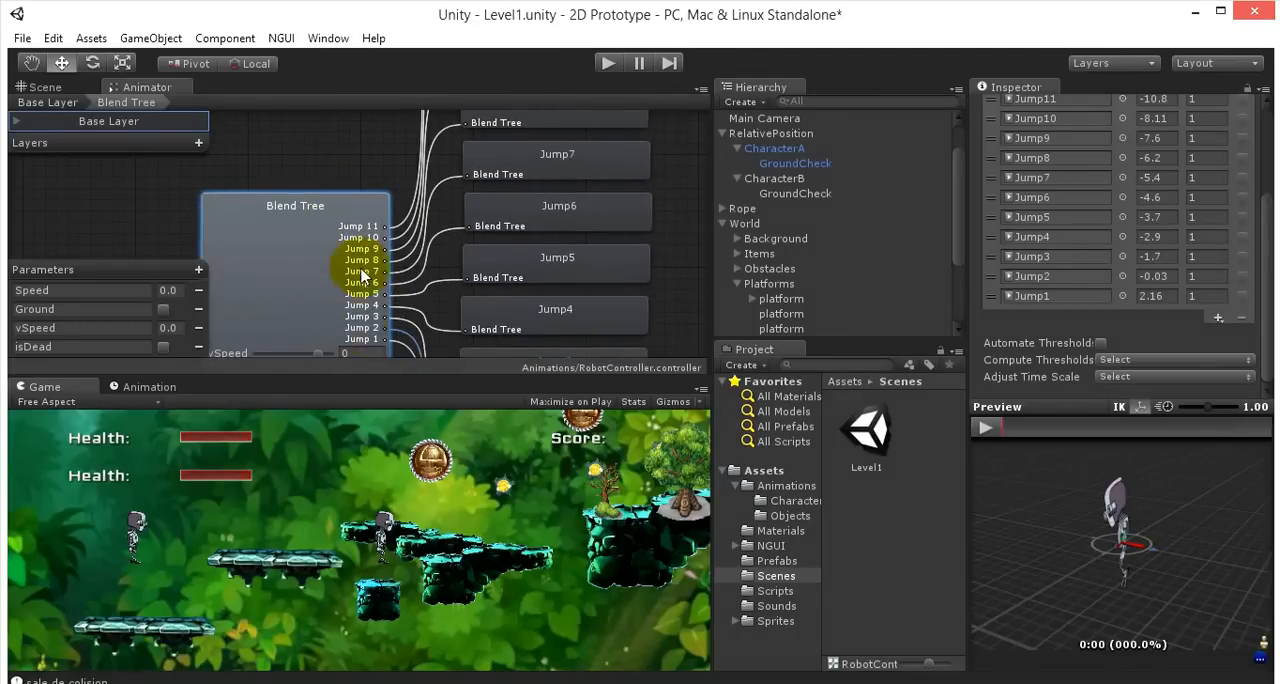
scroll(345, 310, "down", 2)
scroll(343, 305, "up", 1)
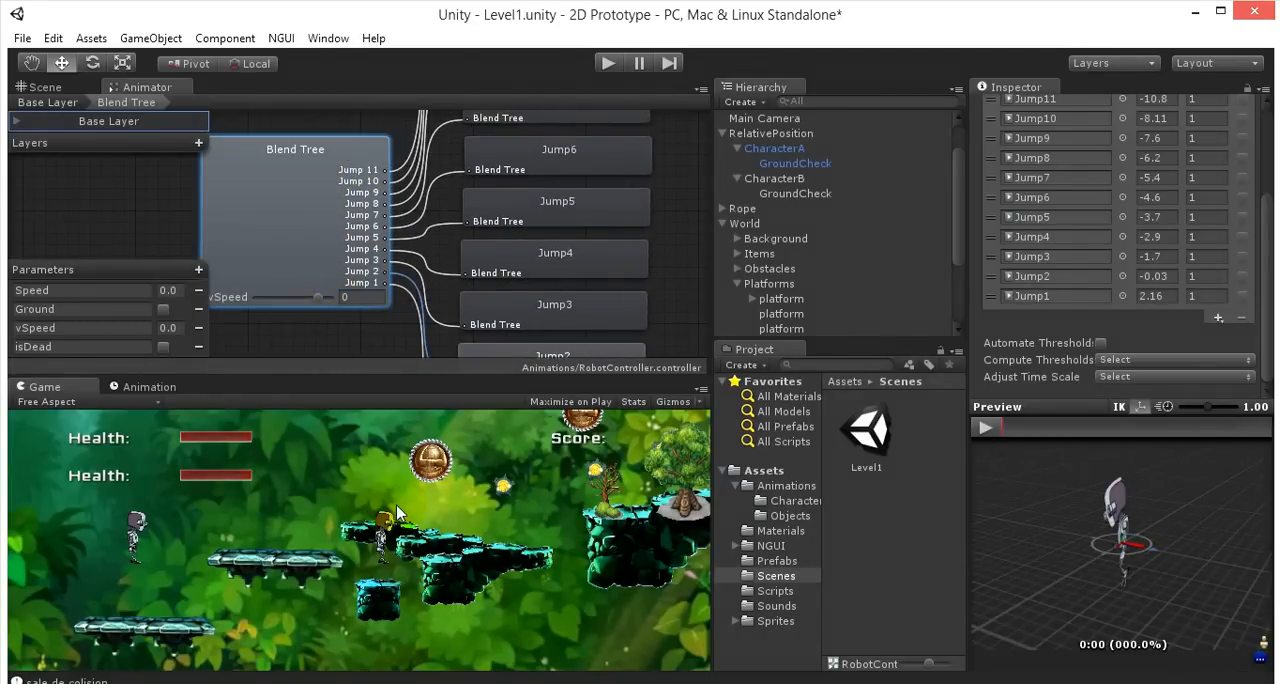
scroll(372, 284, "up", 1)
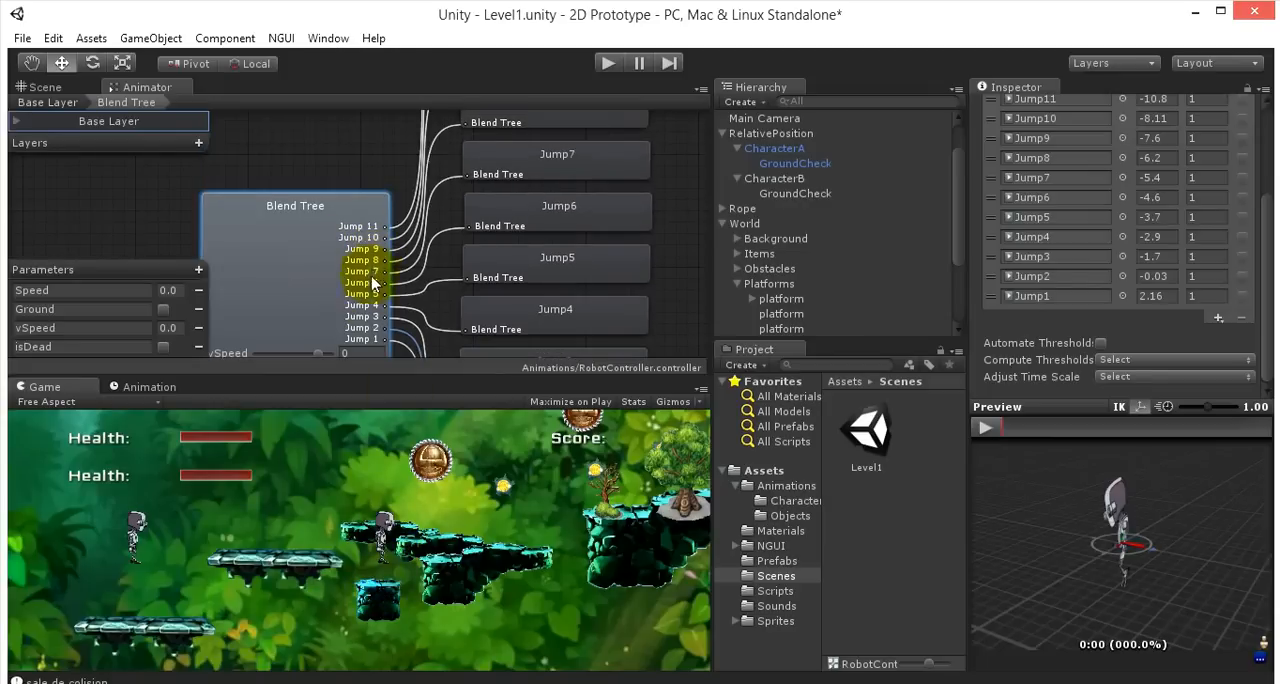
scroll(350, 300, "down", 1)
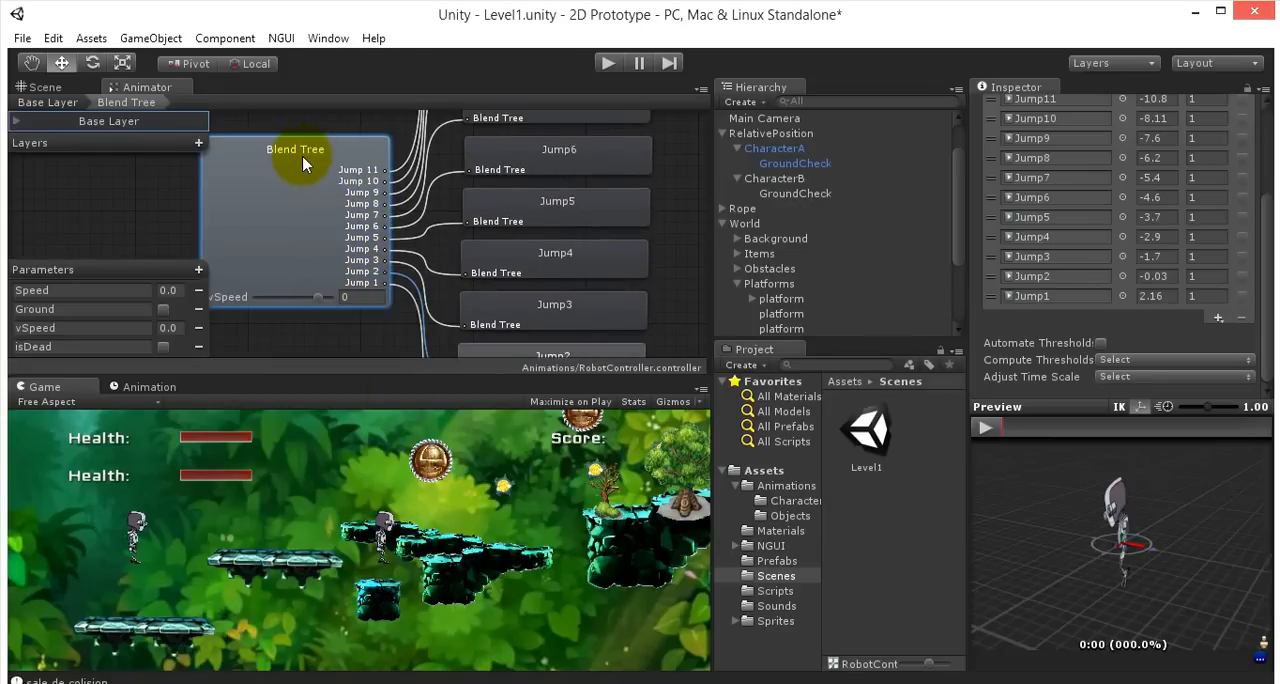
scroll(330, 220, "up", 3)
scroll(343, 265, "down", 3)
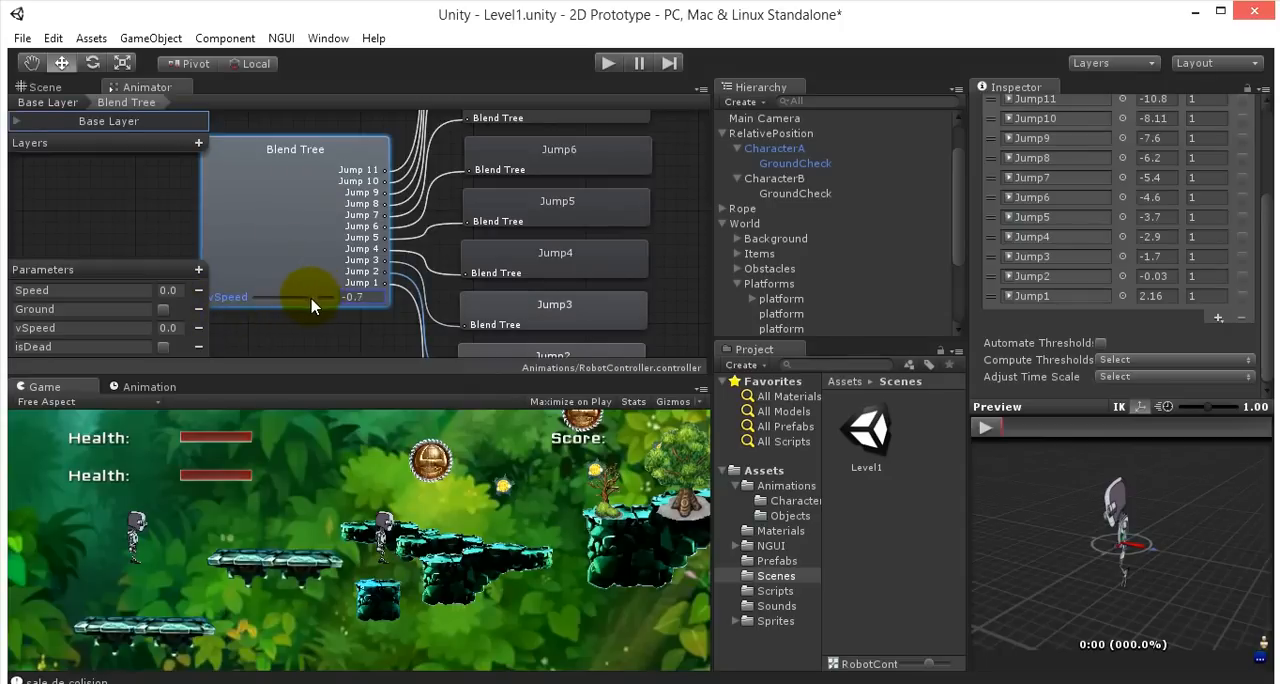
- Preview the jump blend by sweeping vSpeed between -10.8 and 2.16, ending at -4.2
left_click_drag(312, 306, 240, 308)
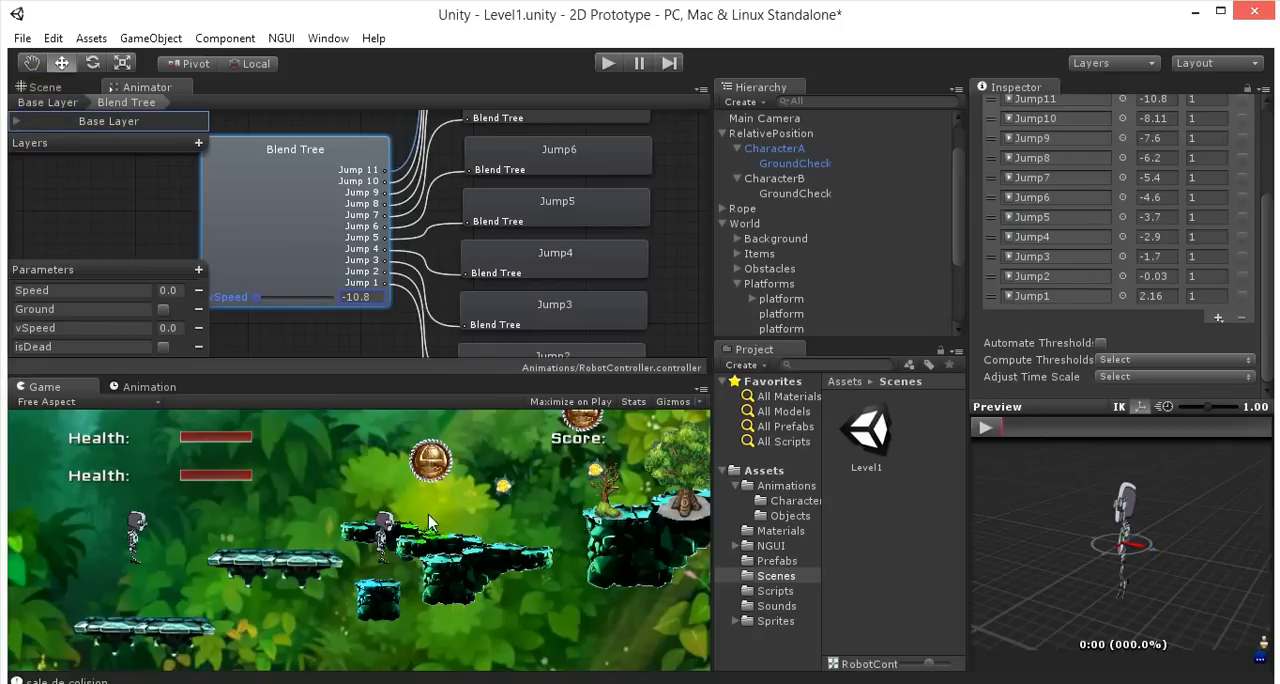
left_click(258, 297)
left_click_drag(260, 306, 362, 311)
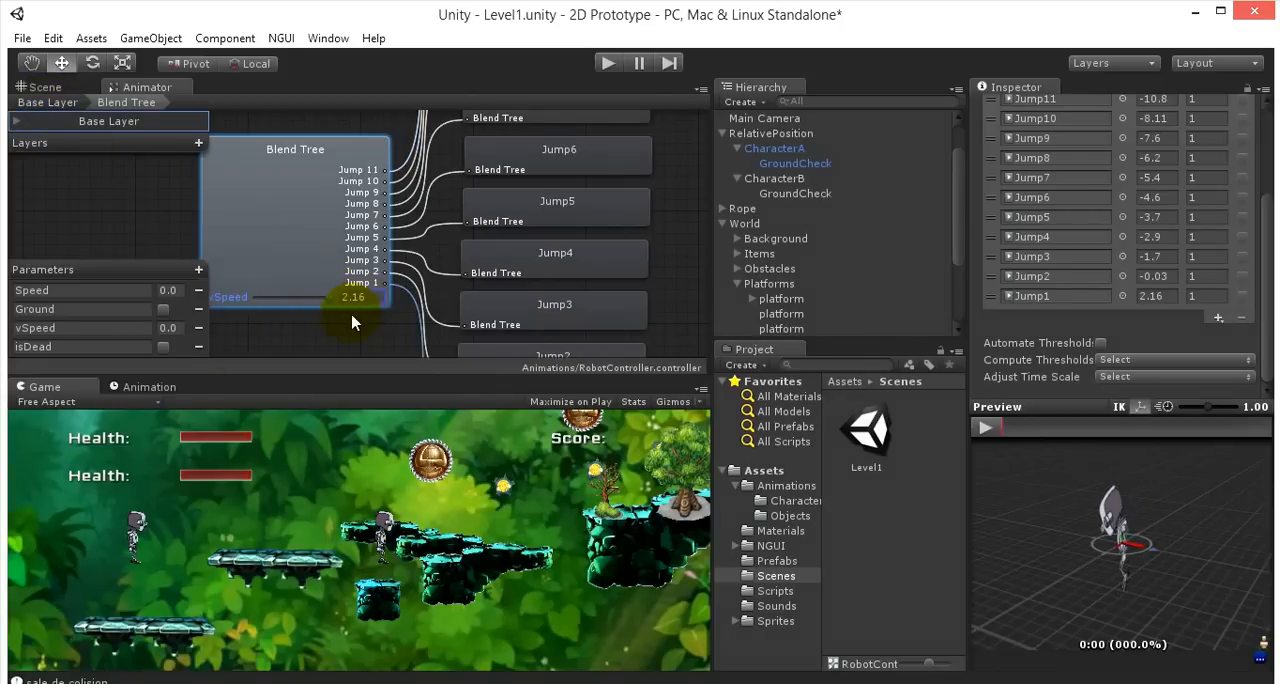
scroll(354, 322, "down", 1)
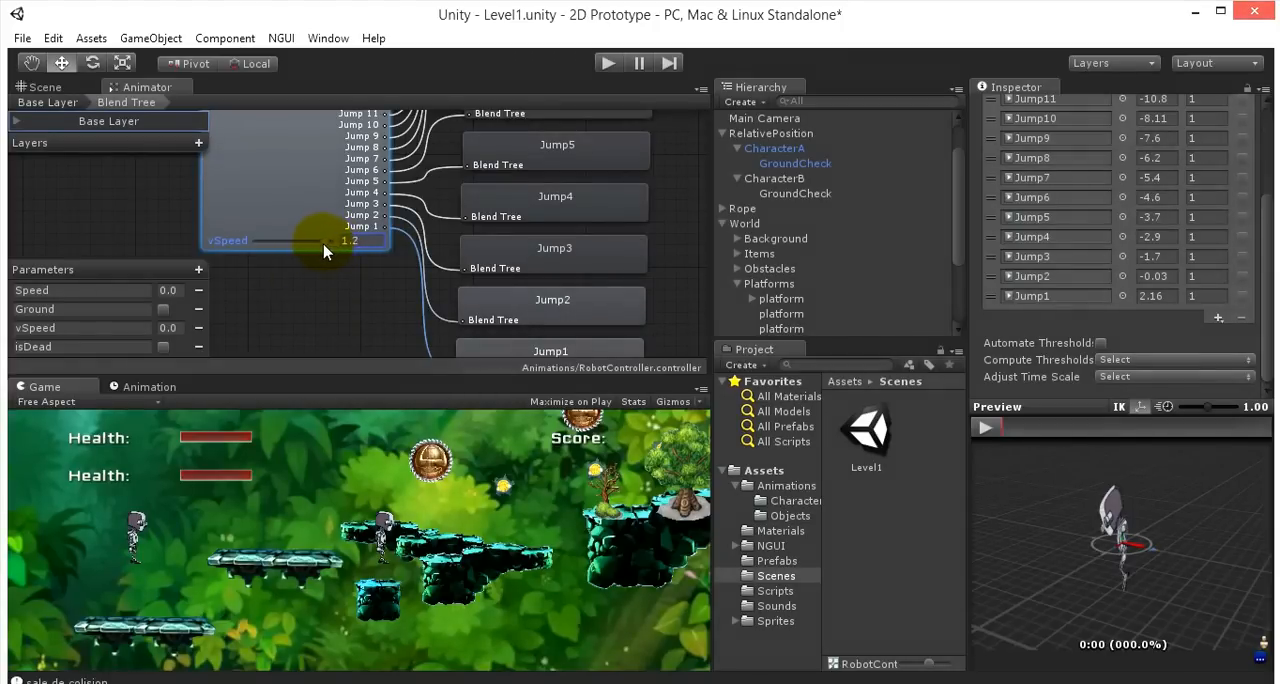
left_click_drag(323, 252, 239, 252)
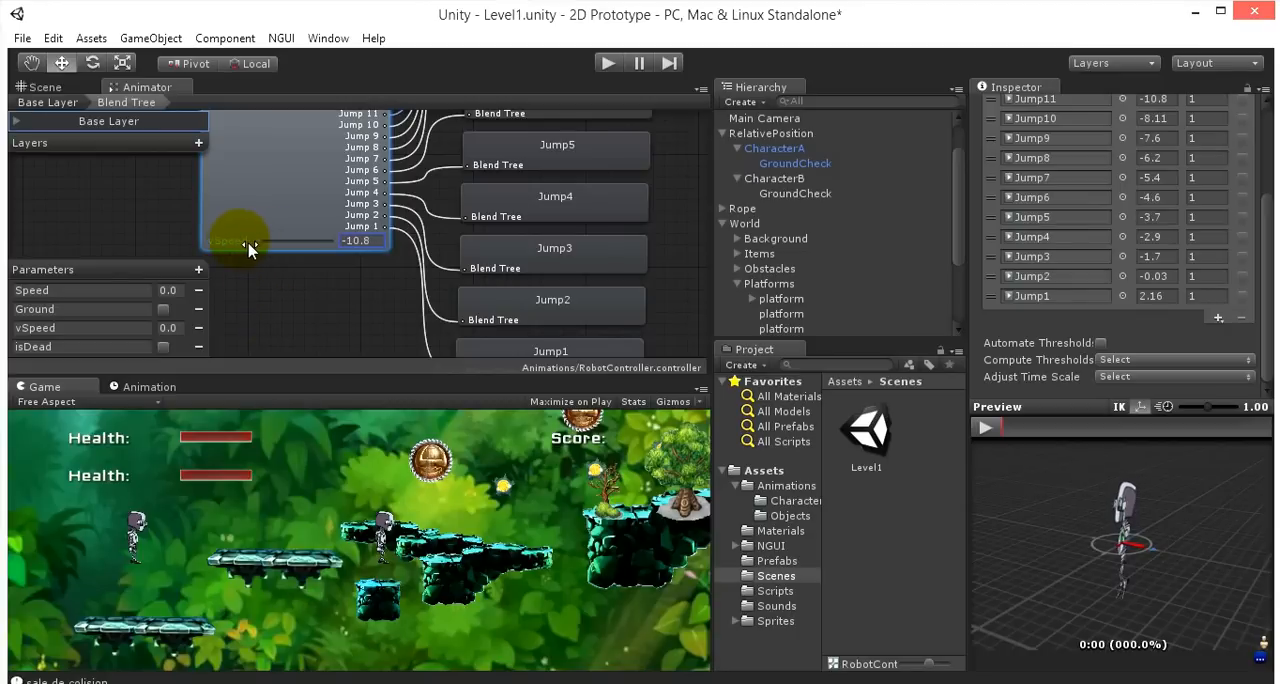
left_click_drag(257, 243, 295, 248)
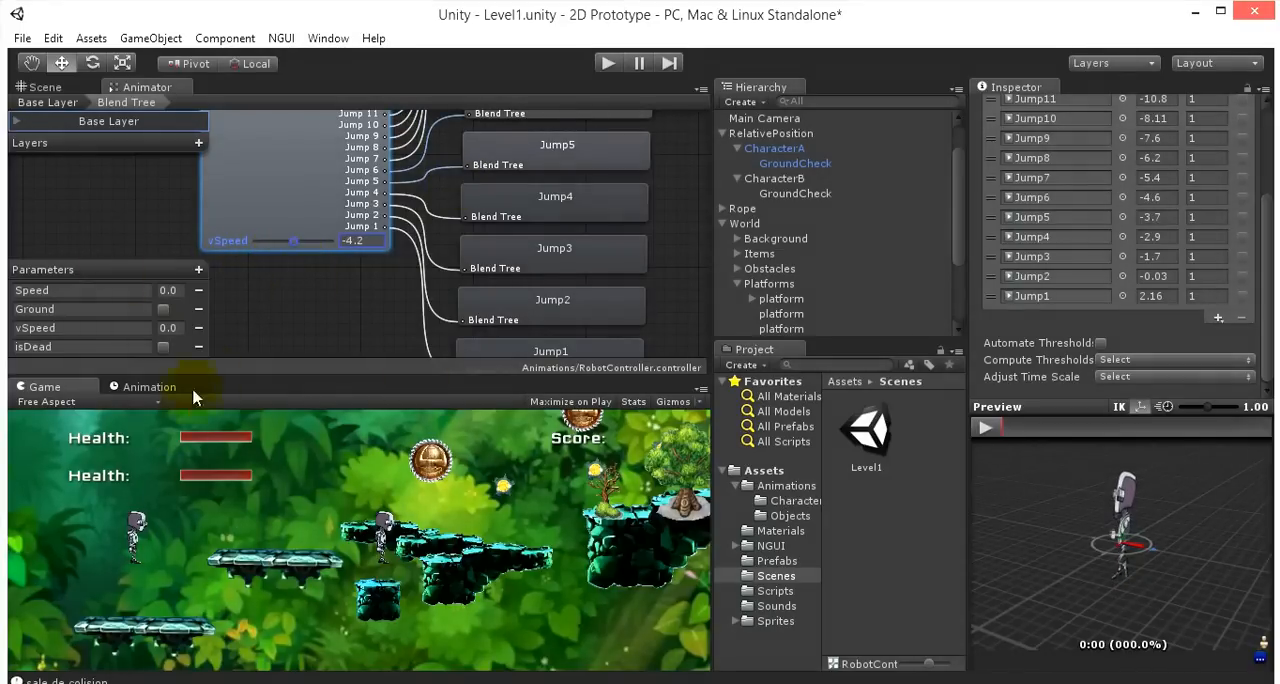
- Play the Level1 scene and make the robot run and jump rightward across the platforms to test the jump blend
left_click(607, 63)
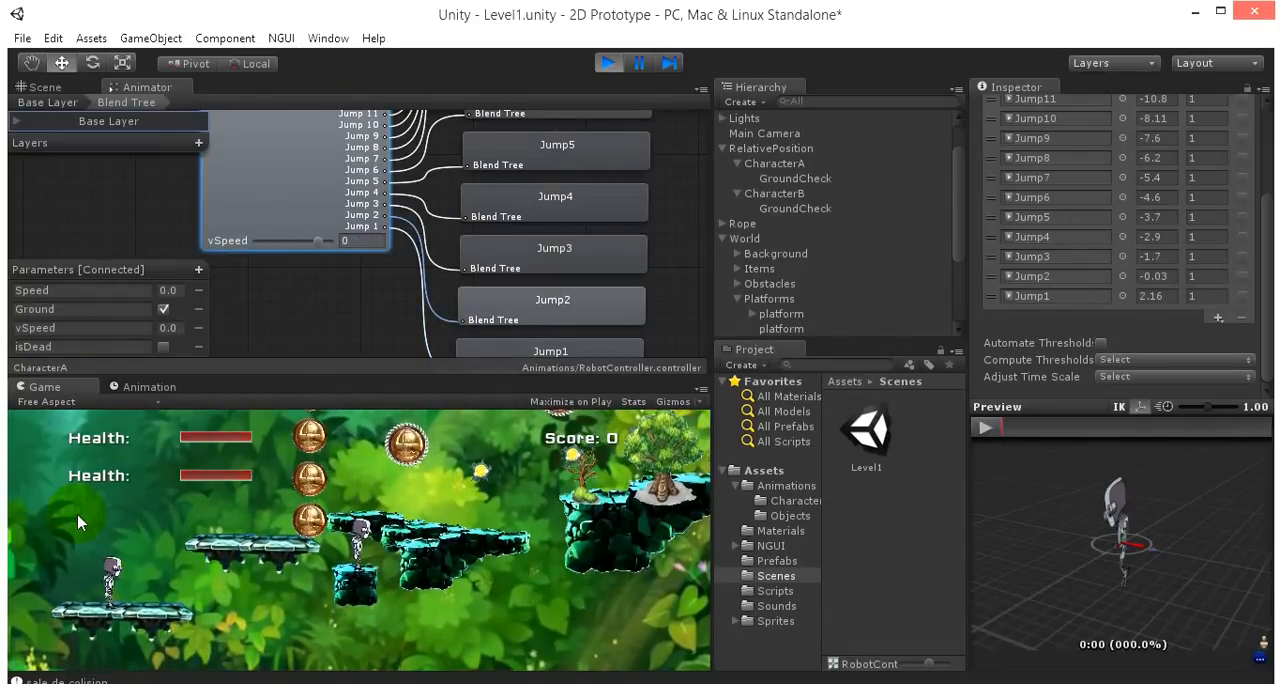
key("space")
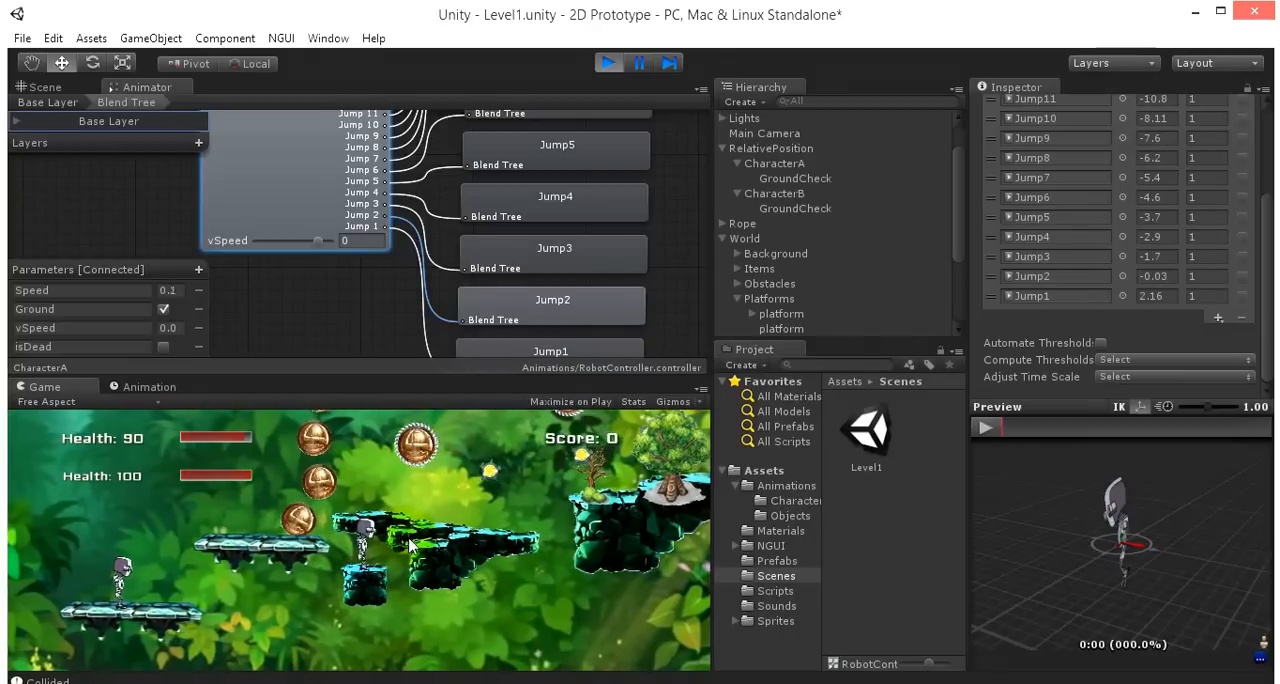
key("space")
key("Right")
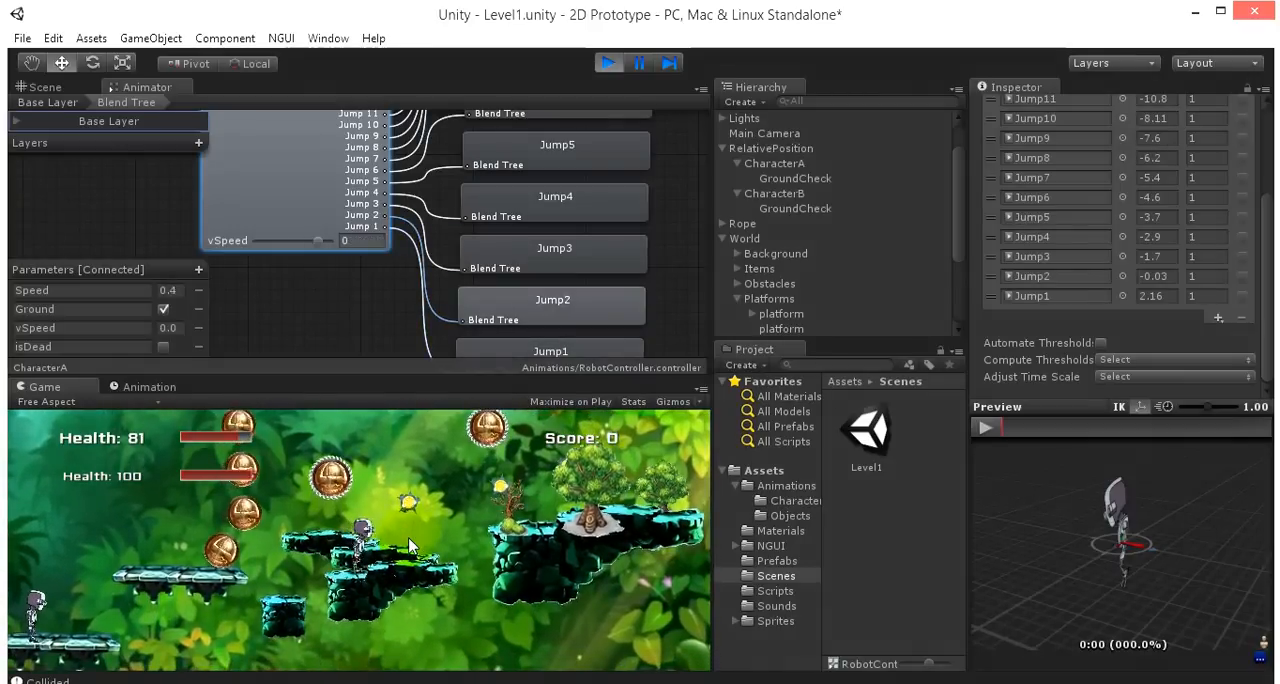
key("Right")
key("space")
key("space")
key("Right")
key("space")
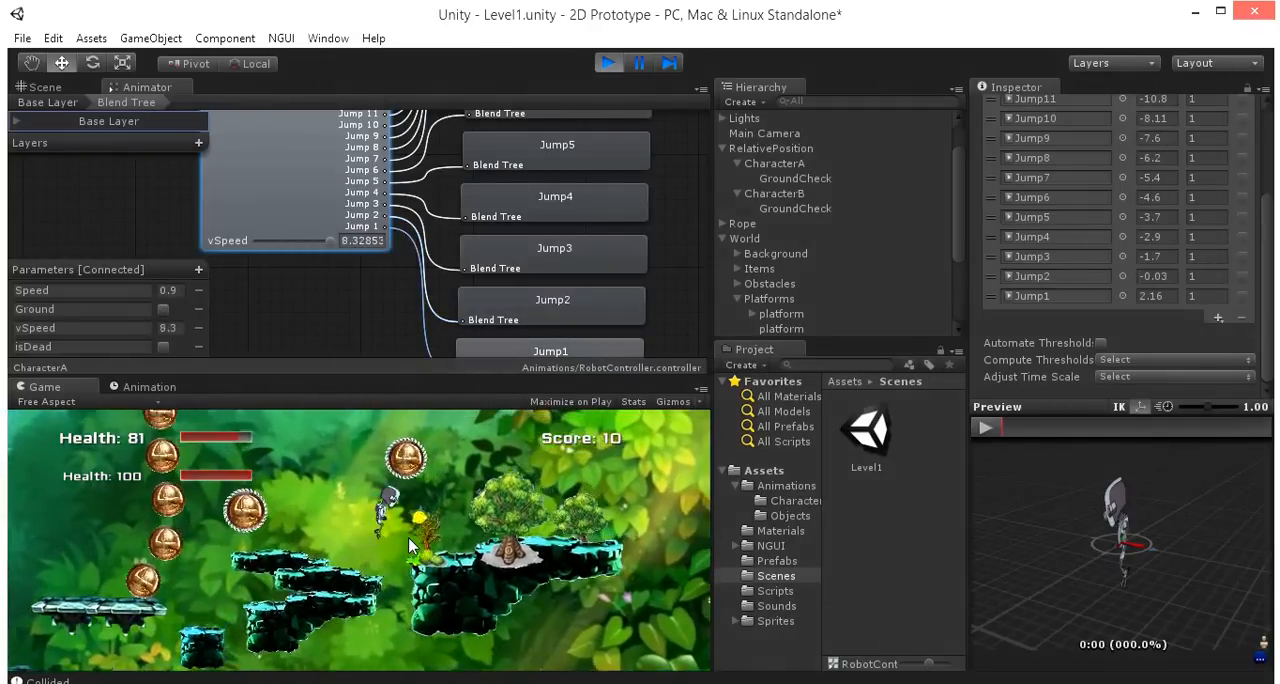
key("Right")
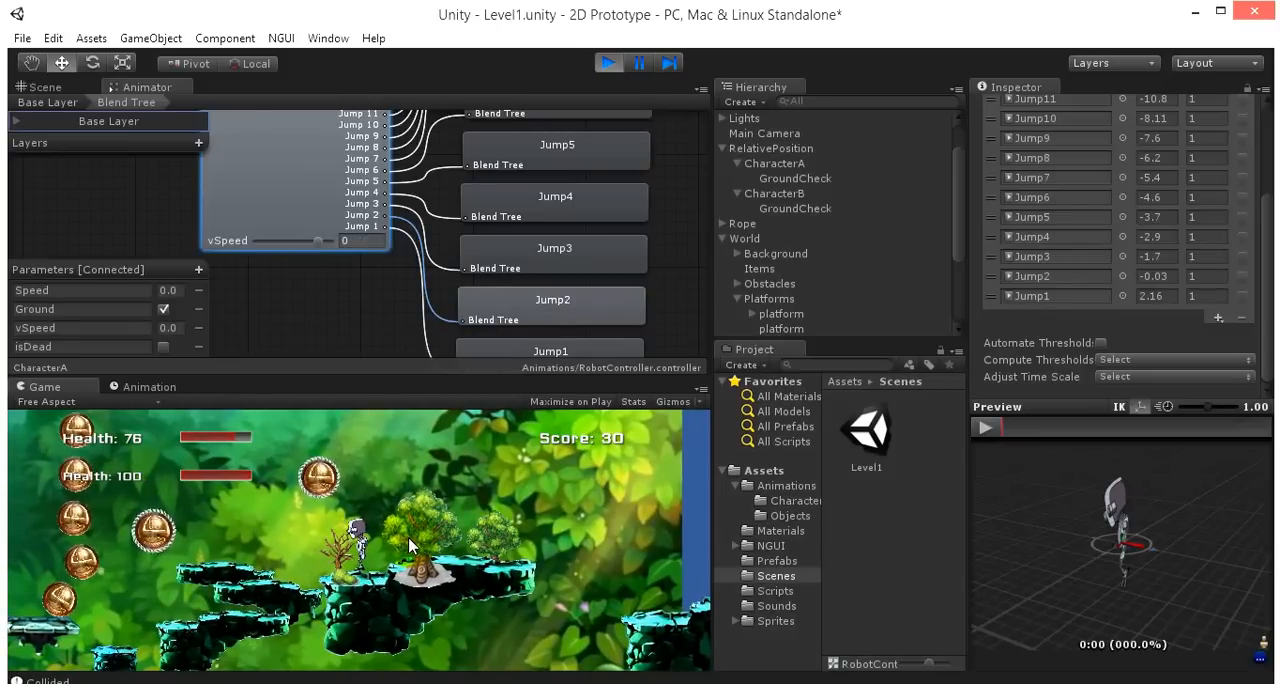
- Jump the robot back and forth between the platforms to check the jump poses in both directions, and stop the game
key("Left")
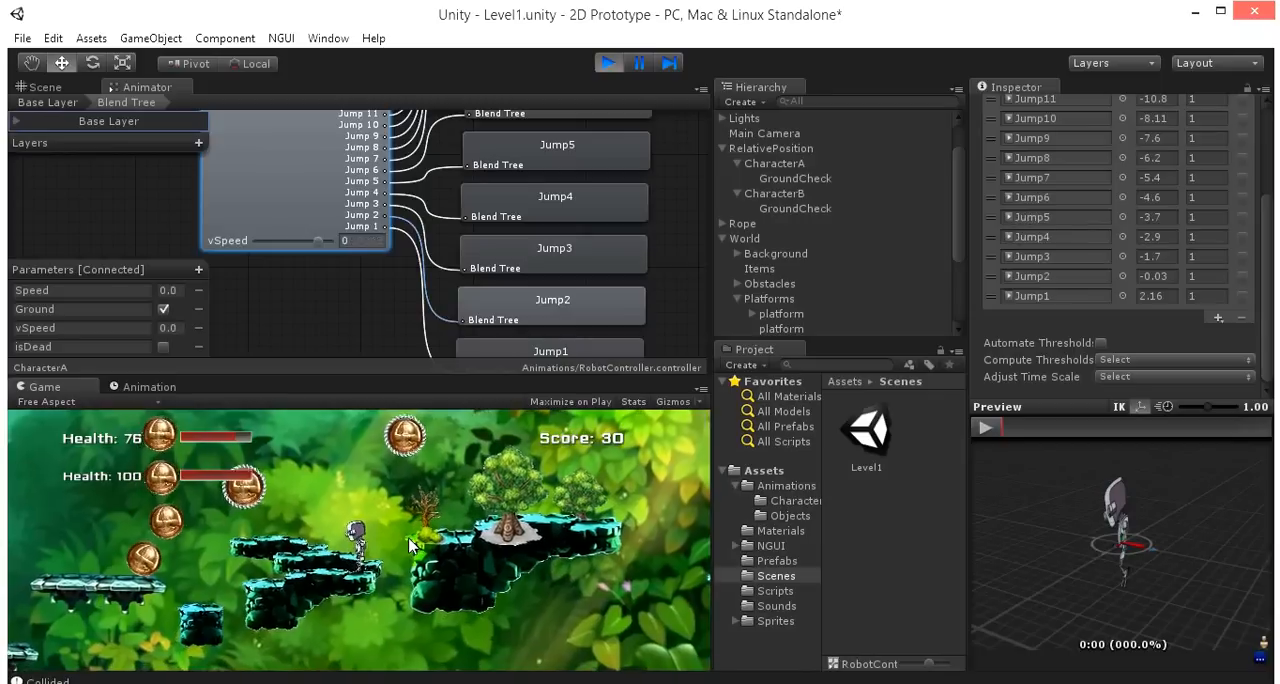
key("Right")
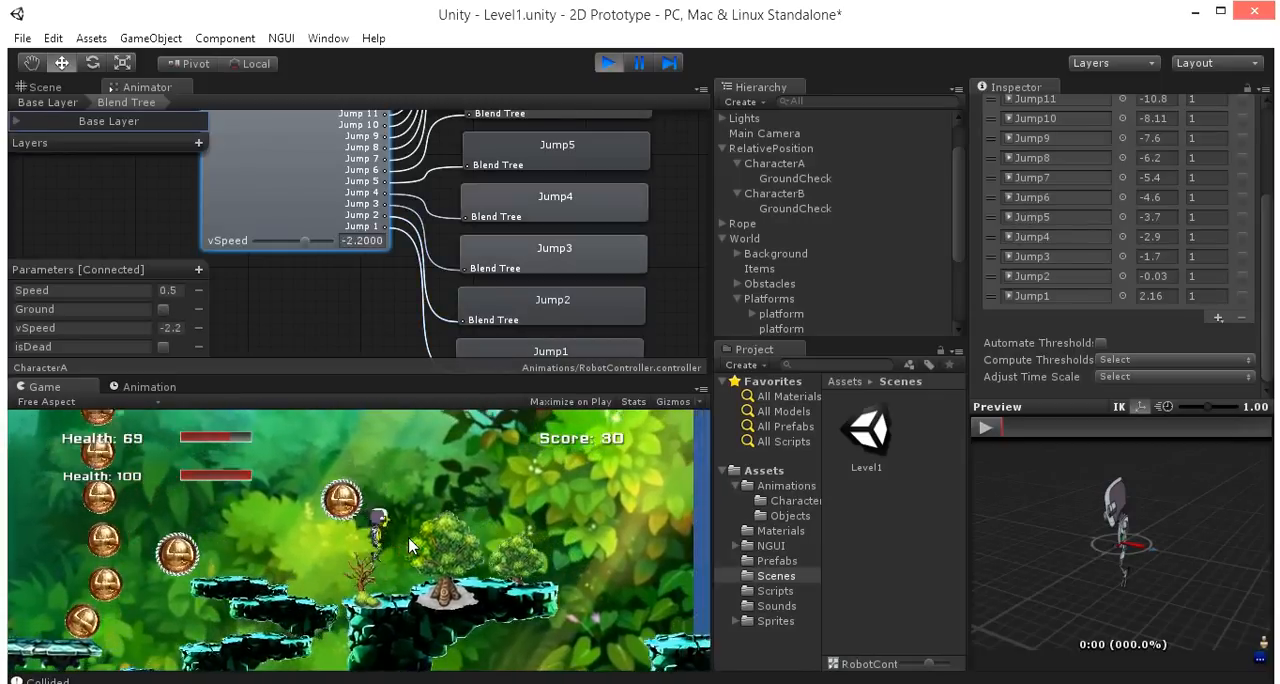
key("Left")
key("space")
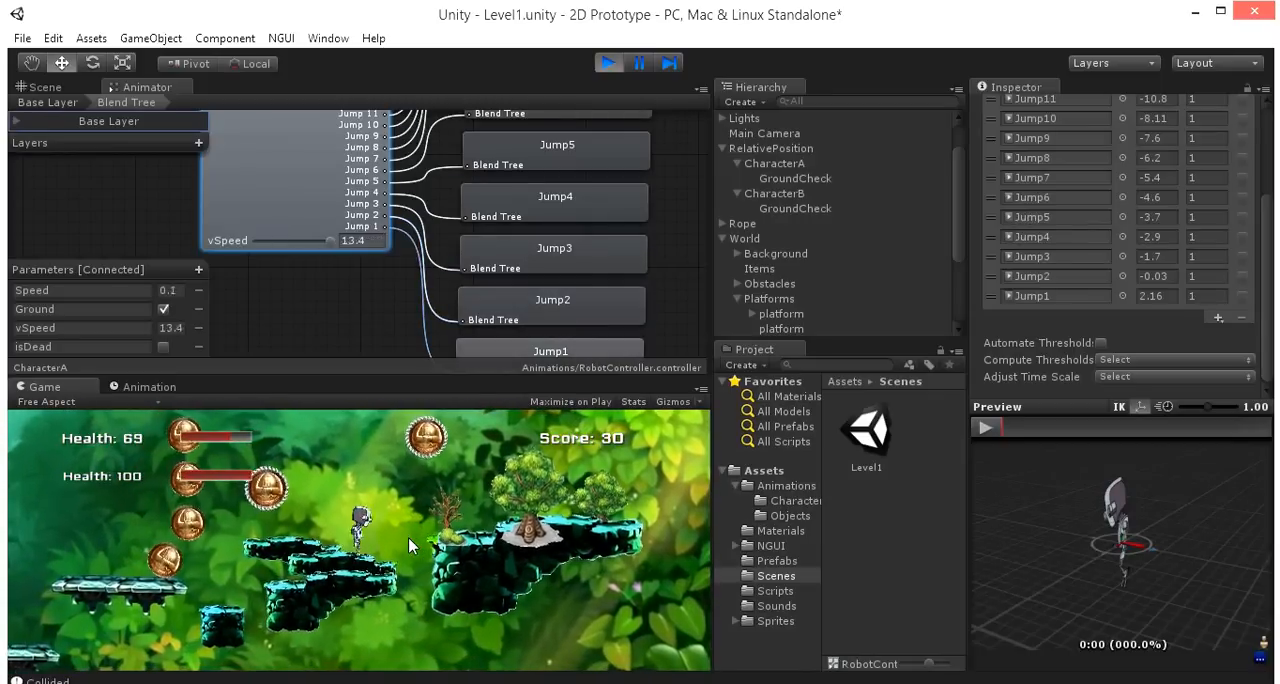
key("Right")
key("Left")
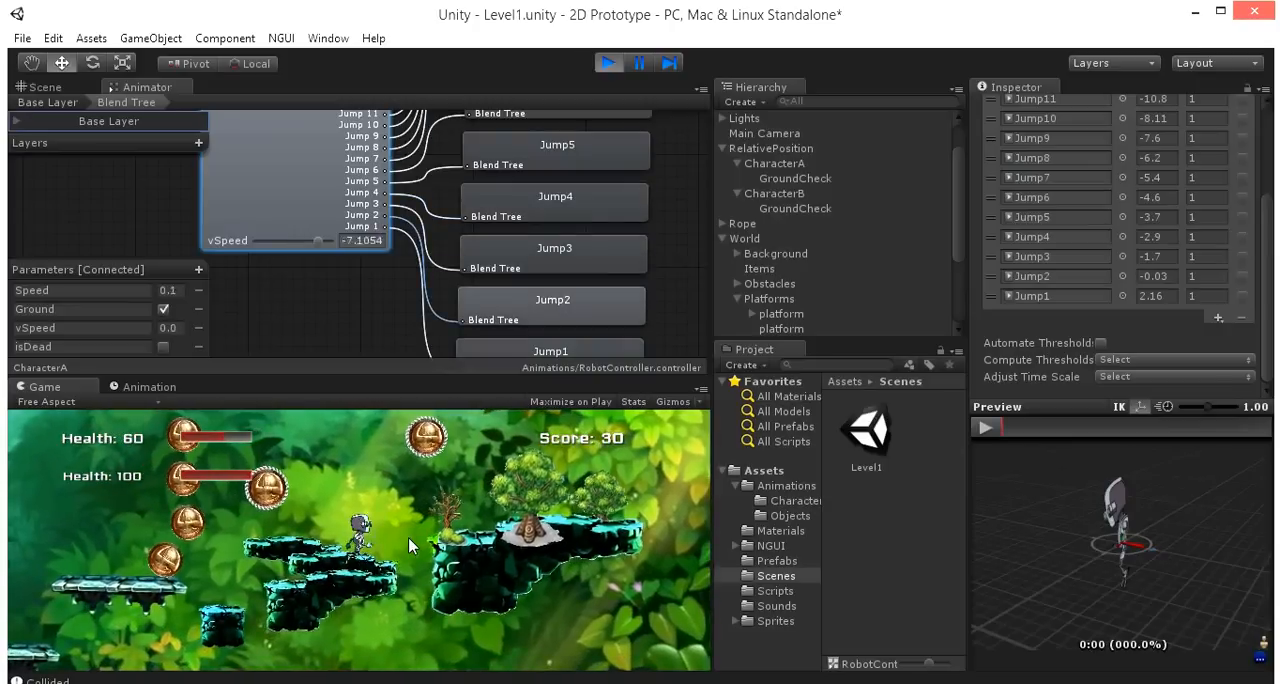
key("space")
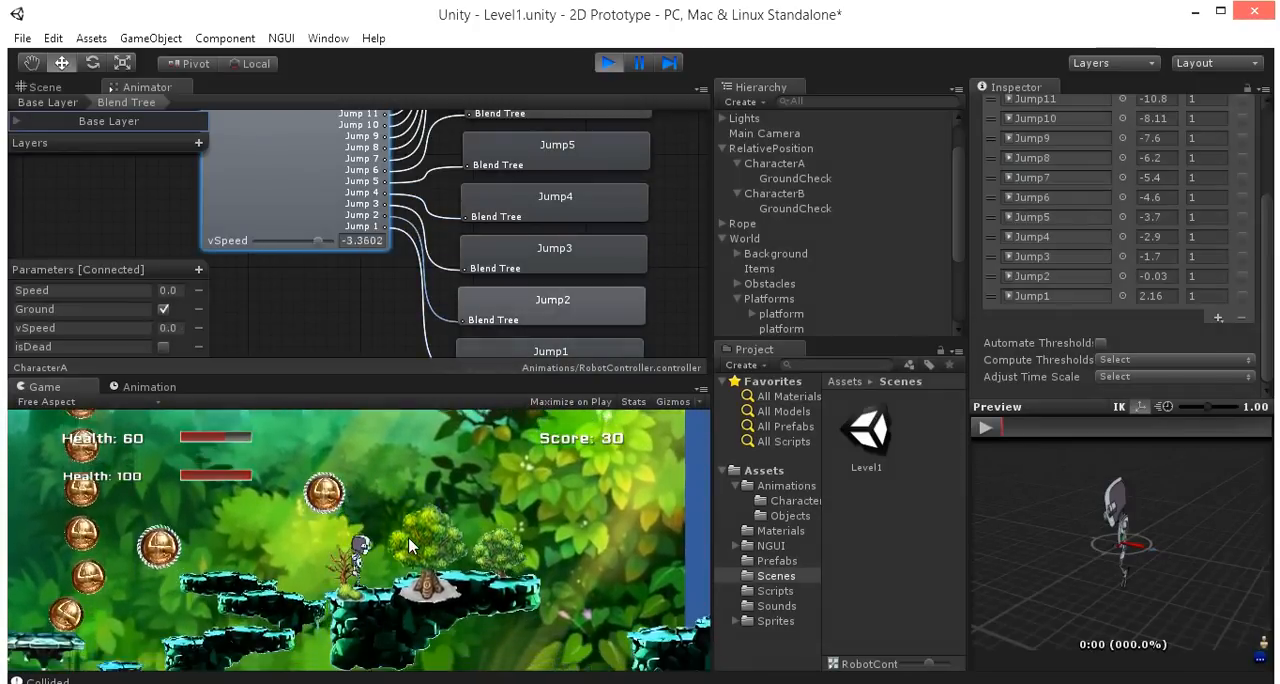
key("Left")
key("Left")
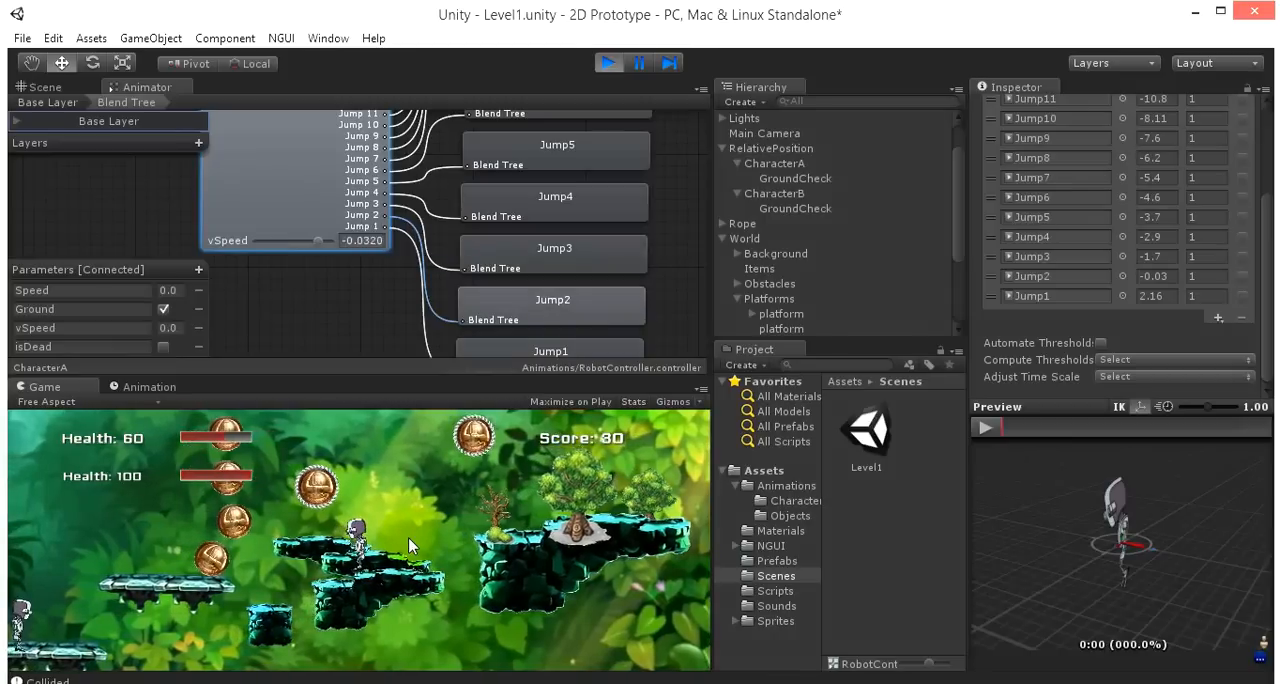
key("Left")
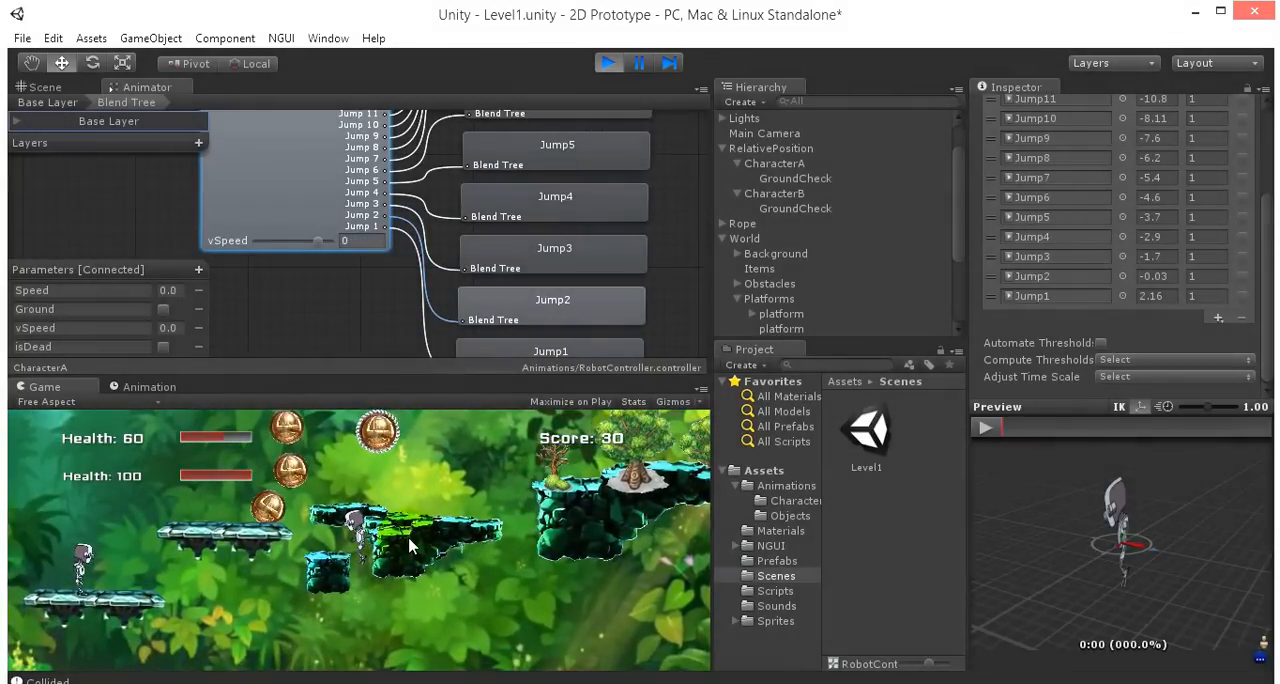
left_click(607, 64)
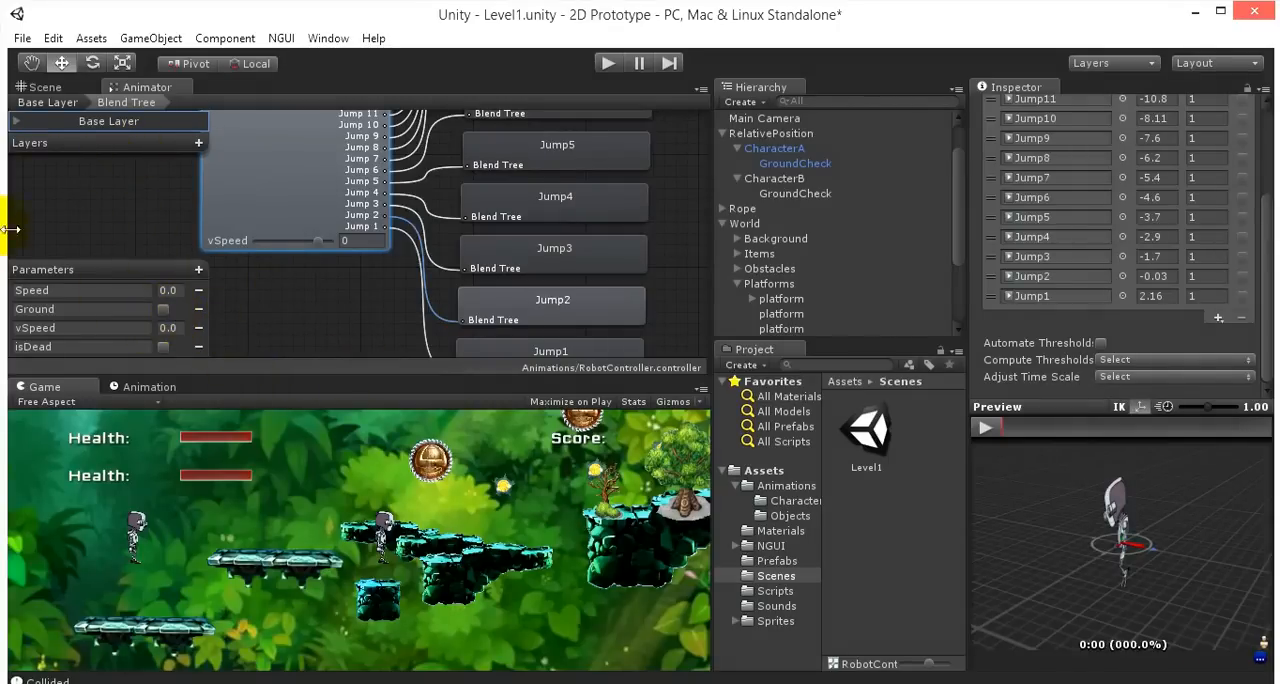
- Switch to the Nivel1 scene of the Tutoriales project and create a new blend tree state beside Idle and Run in the Base Layer
left_click(200, 682)
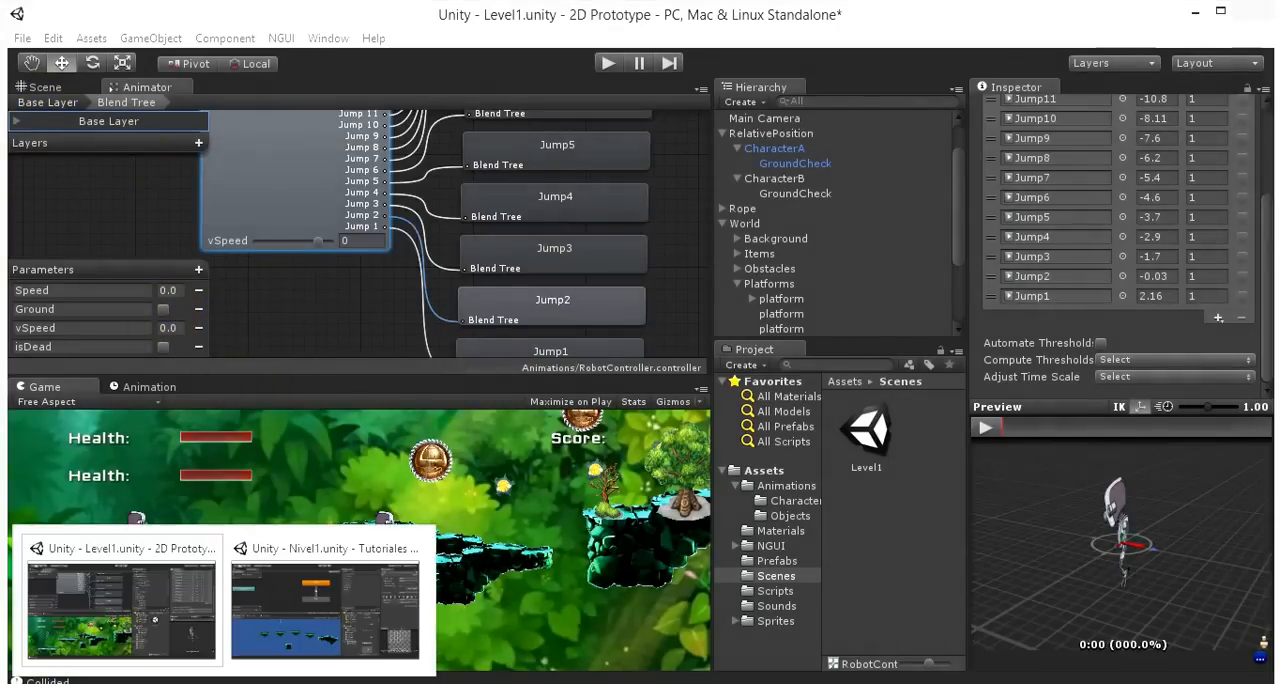
left_click(304, 590)
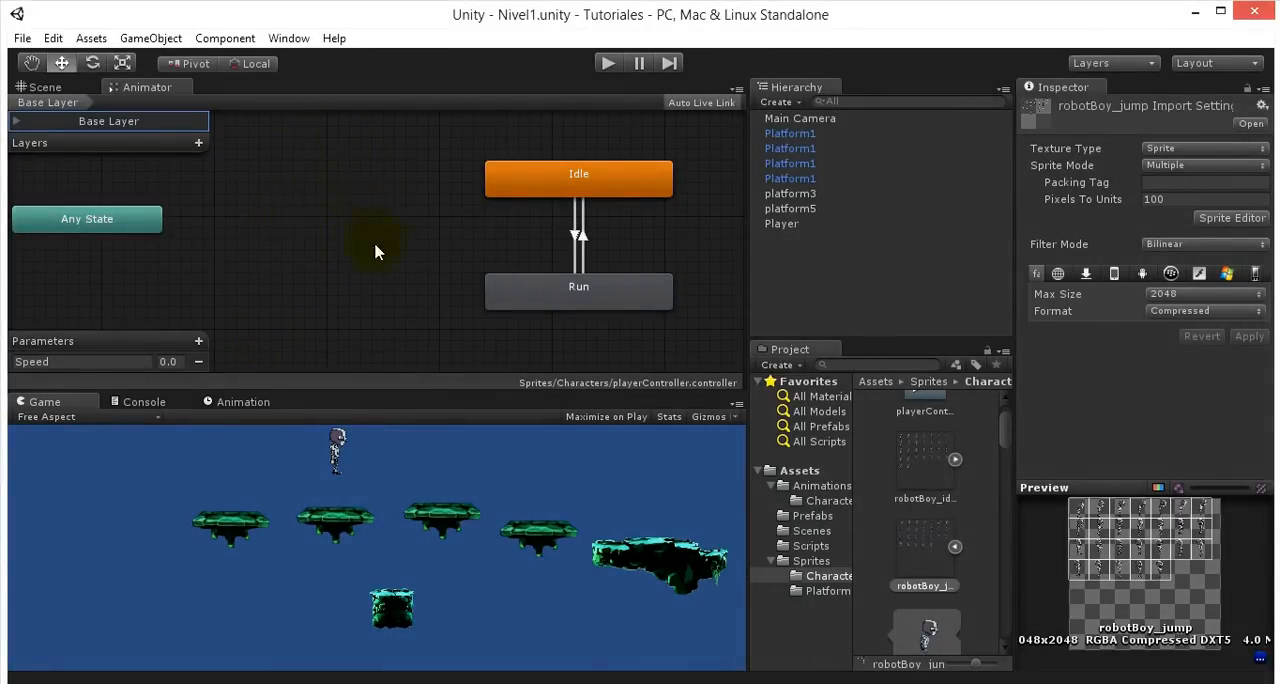
right_click(318, 212)
mouse_move(365, 214)
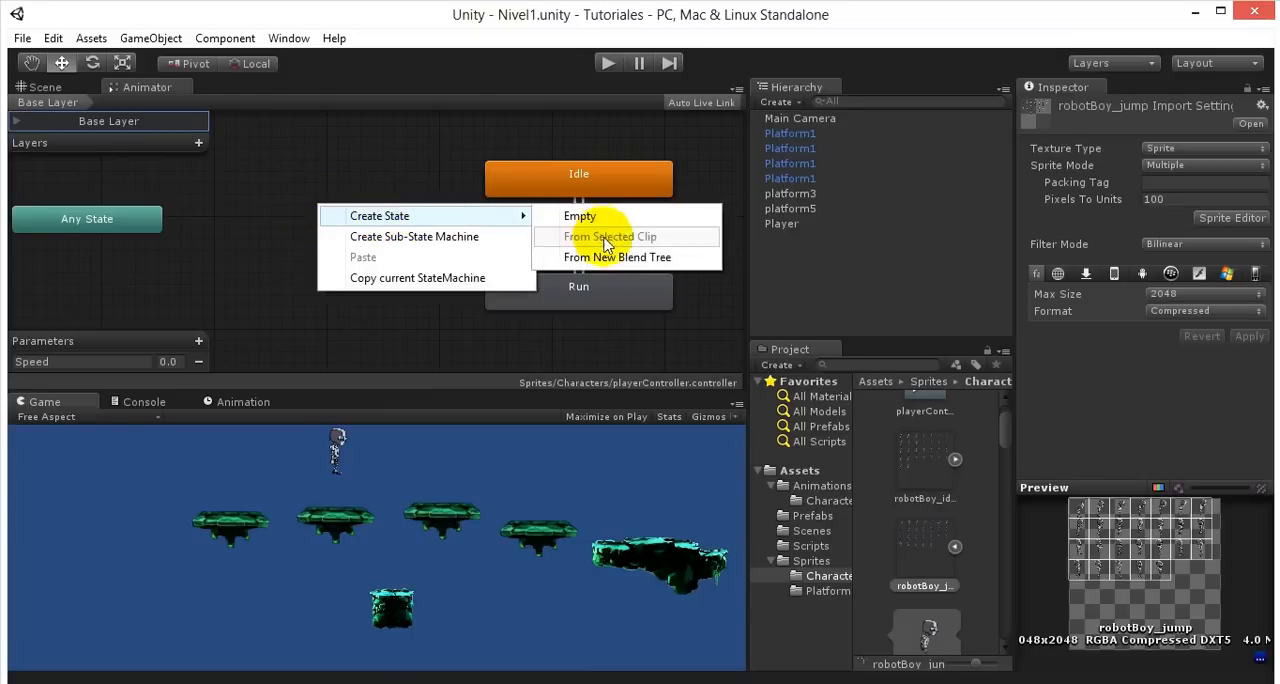
left_click(575, 256)
left_click_drag(371, 220, 313, 209)
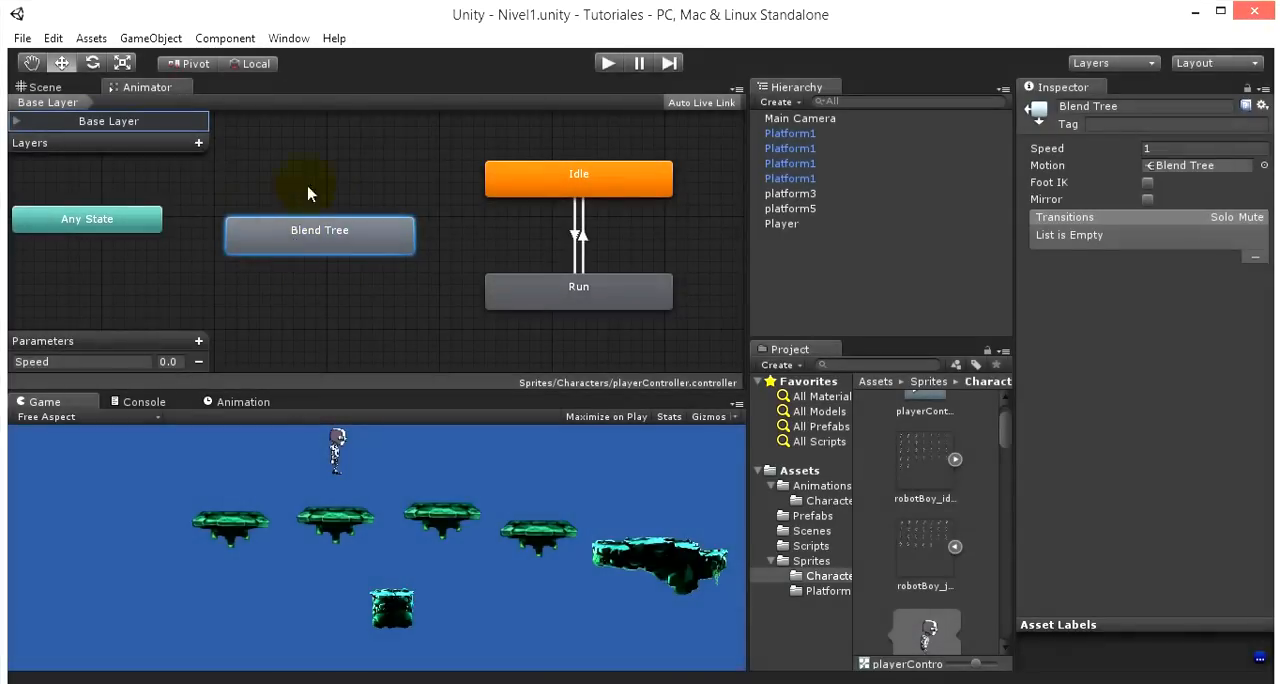
- Rename the new blend tree state as JumpAndFall and open its blend tree
left_click(1157, 112)
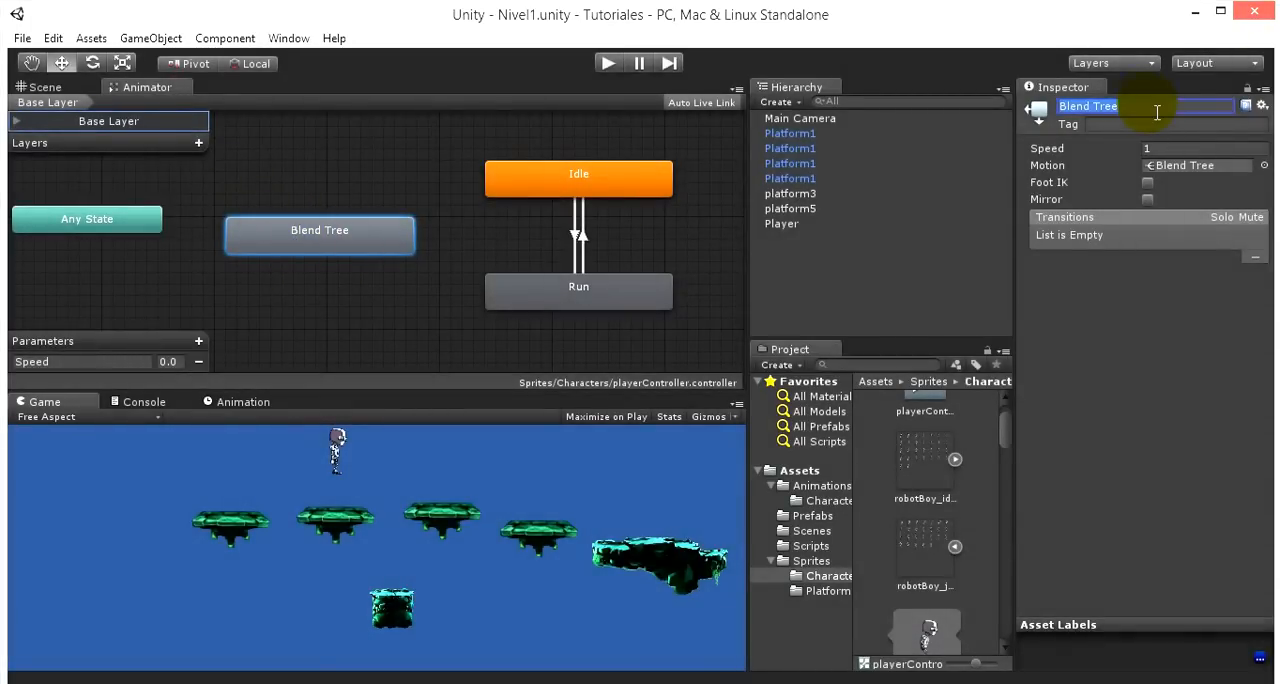
type("JumpAndFall")
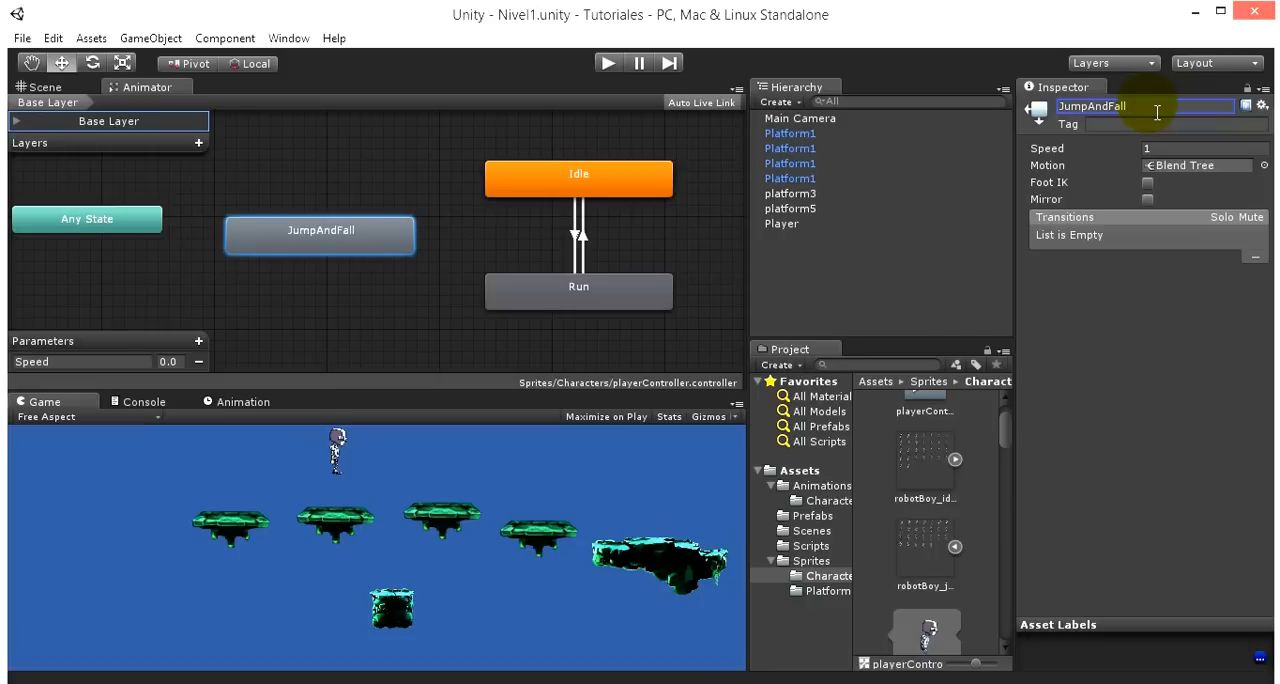
left_click(1177, 402)
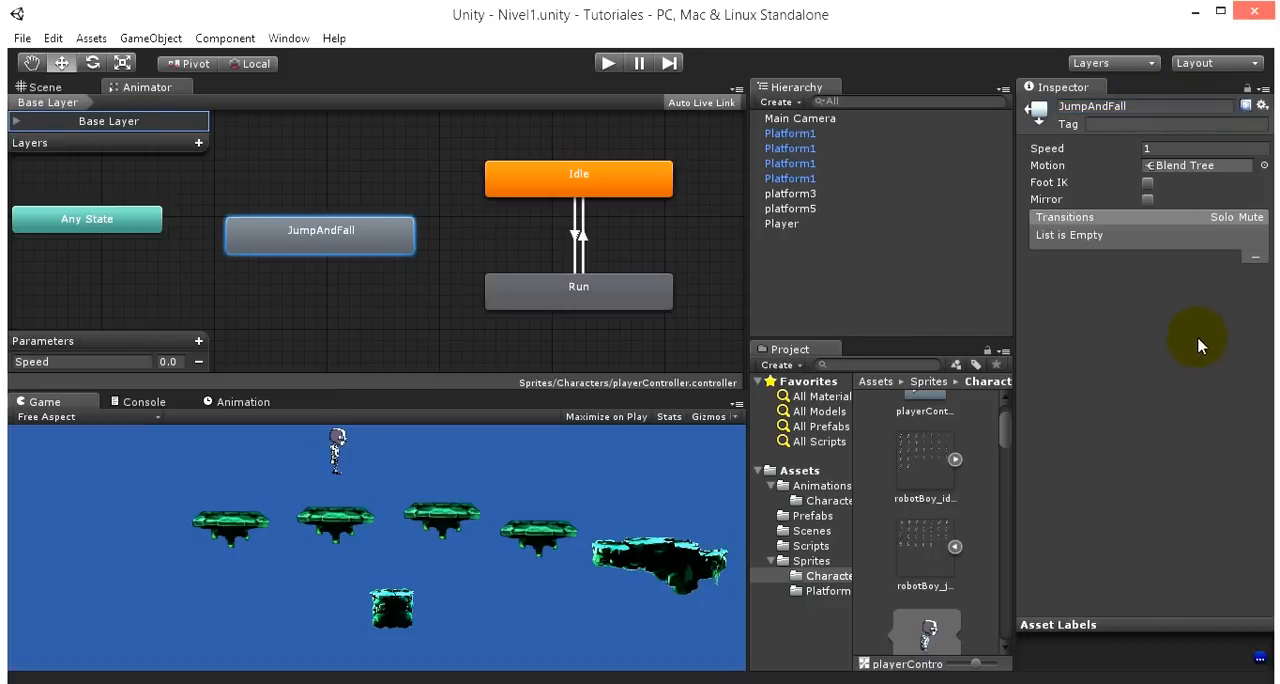
mouse_move(324, 234)
left_mouse_down()
mouse_move(336, 294)
mouse_move(325, 252)
left_mouse_up()
double_click(311, 249)
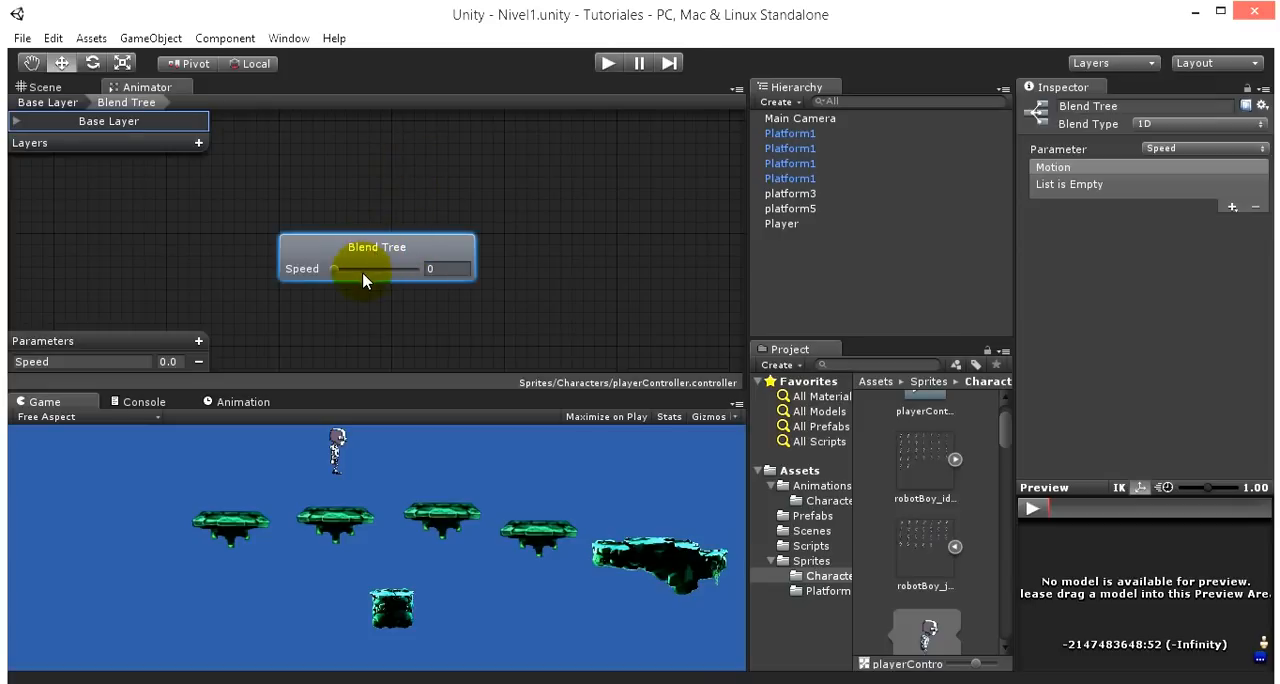
- Review the reference Blend Tree in the 2D Prototype project, and look through the robotBoy sprites in the Tutoriales project
left_click(97, 680)
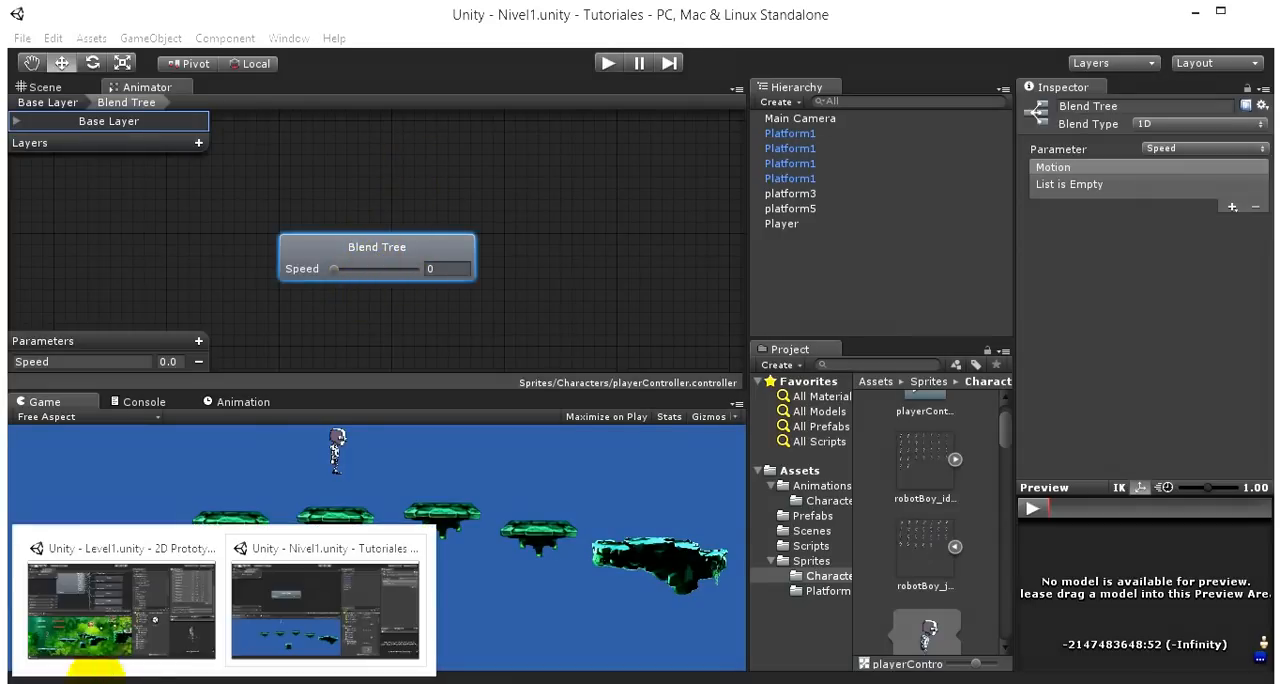
left_click(125, 605)
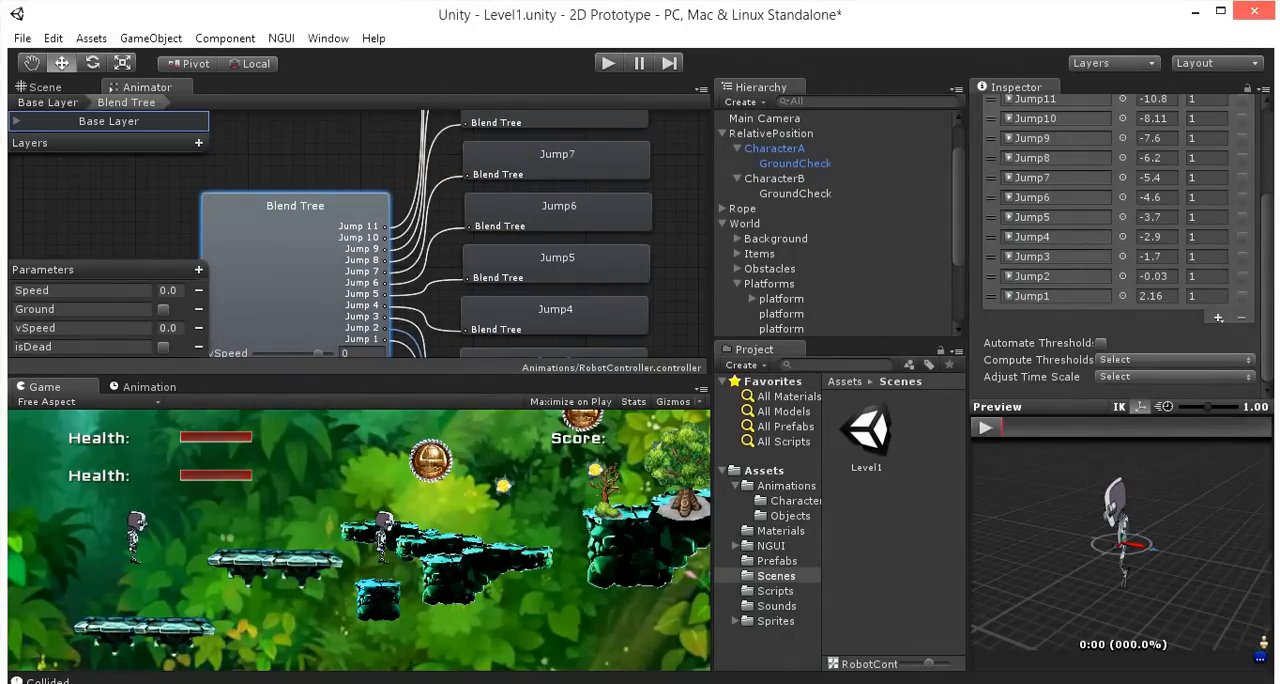
mouse_move(97, 680)
left_click(325, 600)
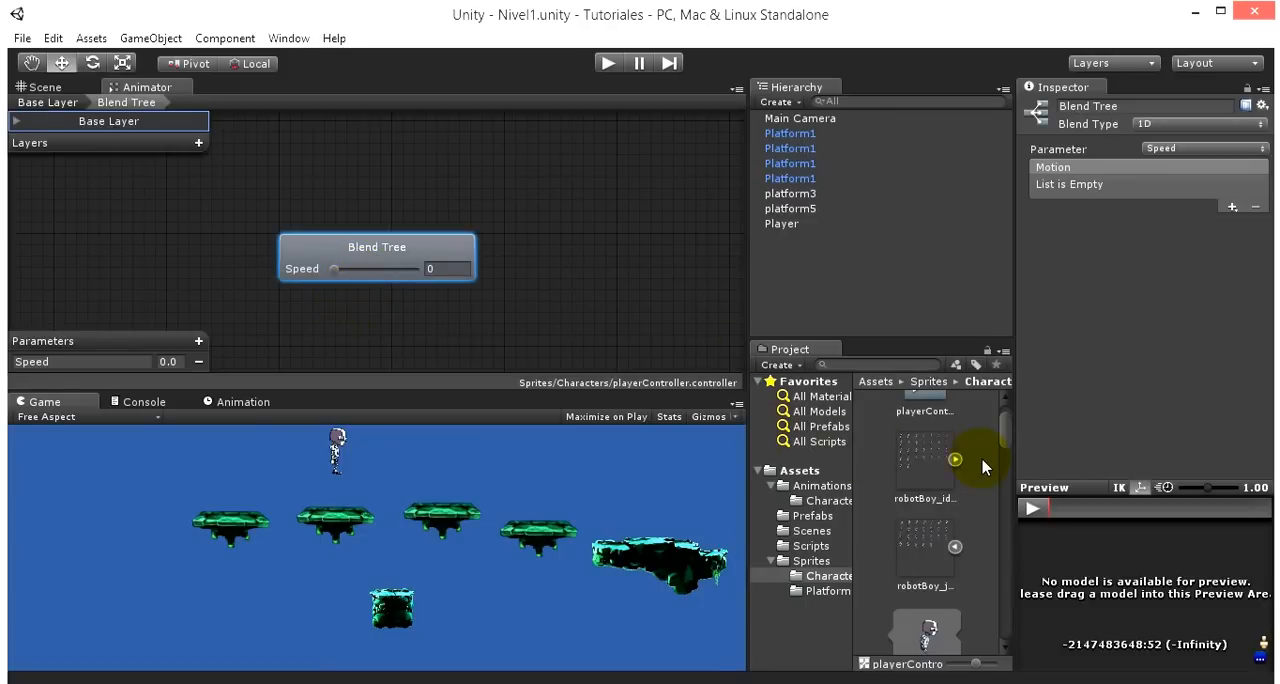
scroll(986, 461, "down", 2)
scroll(982, 466, "down", 2)
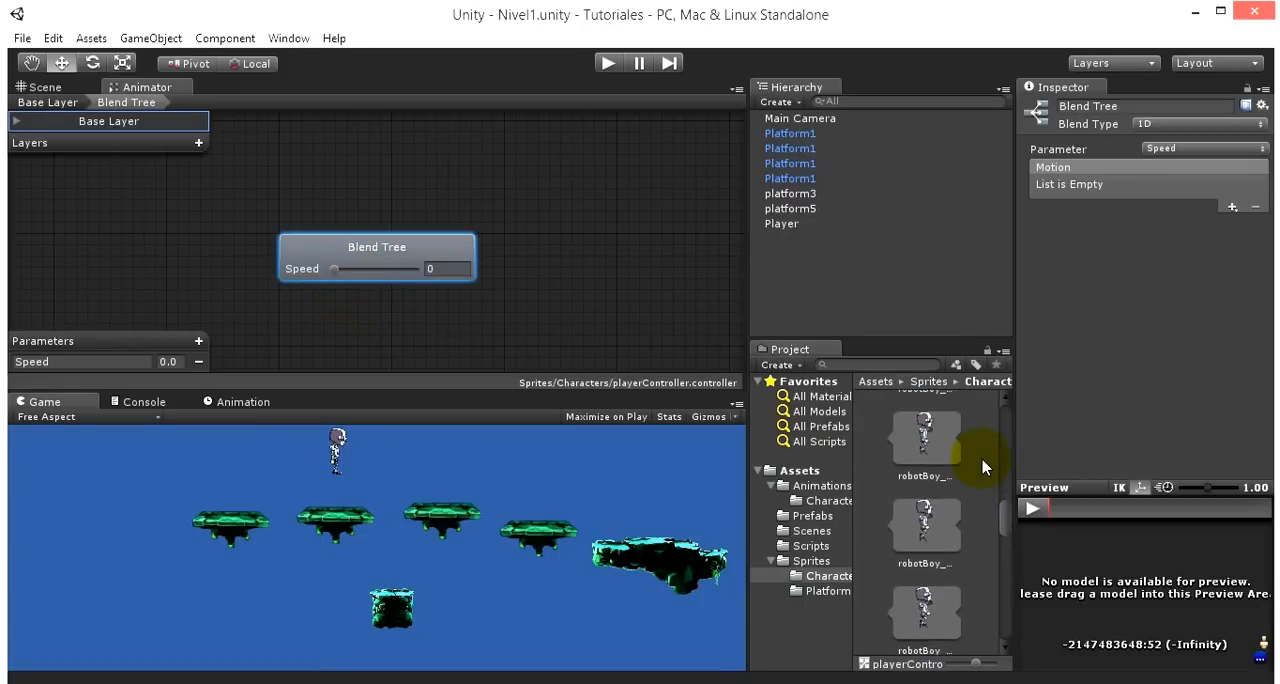
scroll(980, 531, "up", 3)
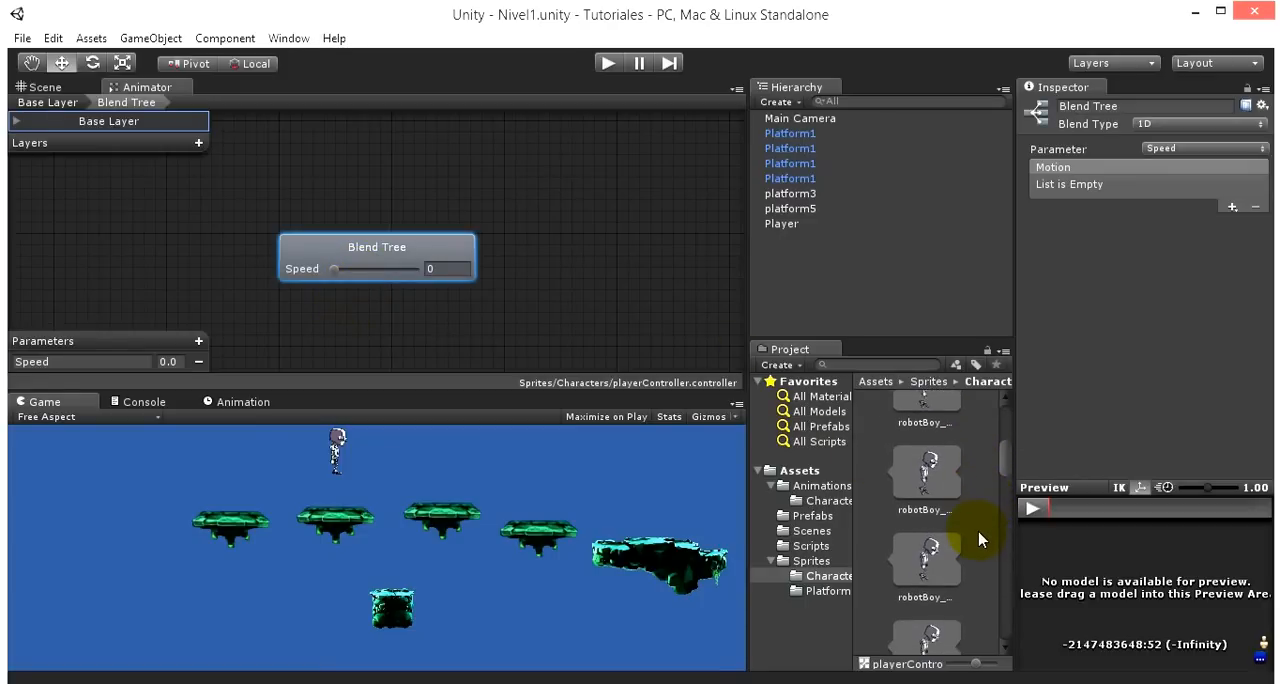
scroll(1005, 435, "down", 2)
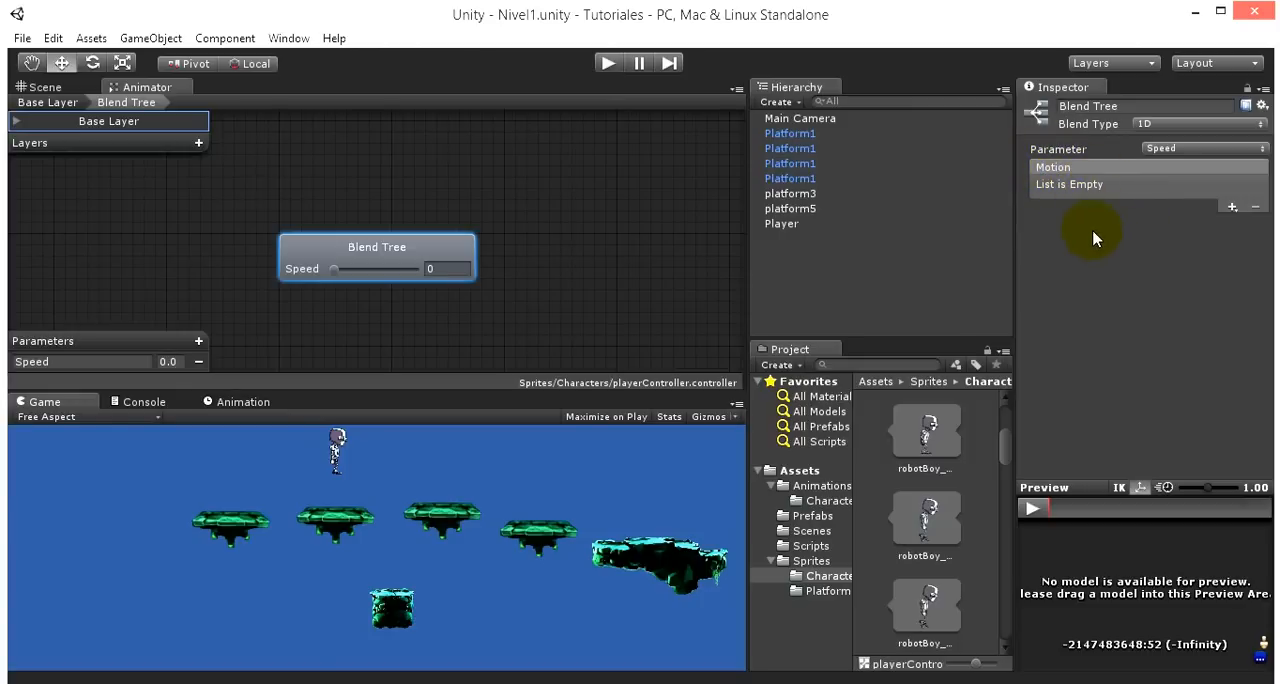
- Add eleven empty motion fields to the blend tree and try its Speed slider at 0.34
left_click(1232, 207)
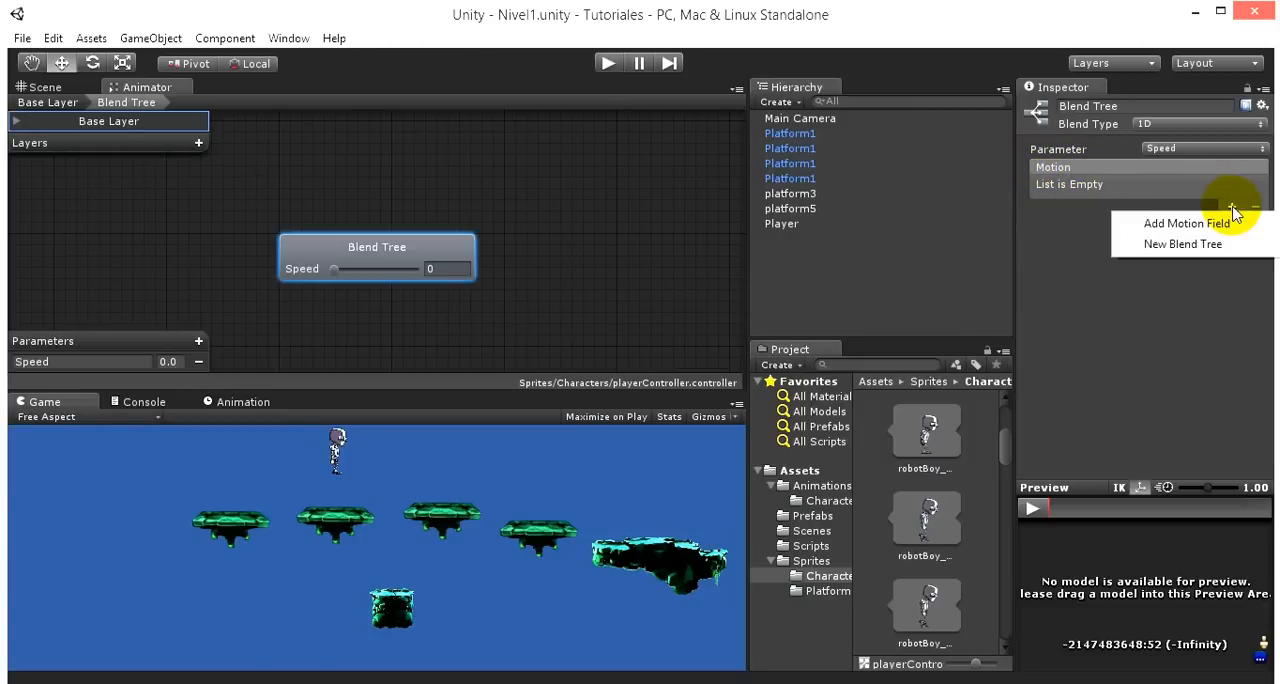
left_click(1185, 224)
left_click(1232, 207)
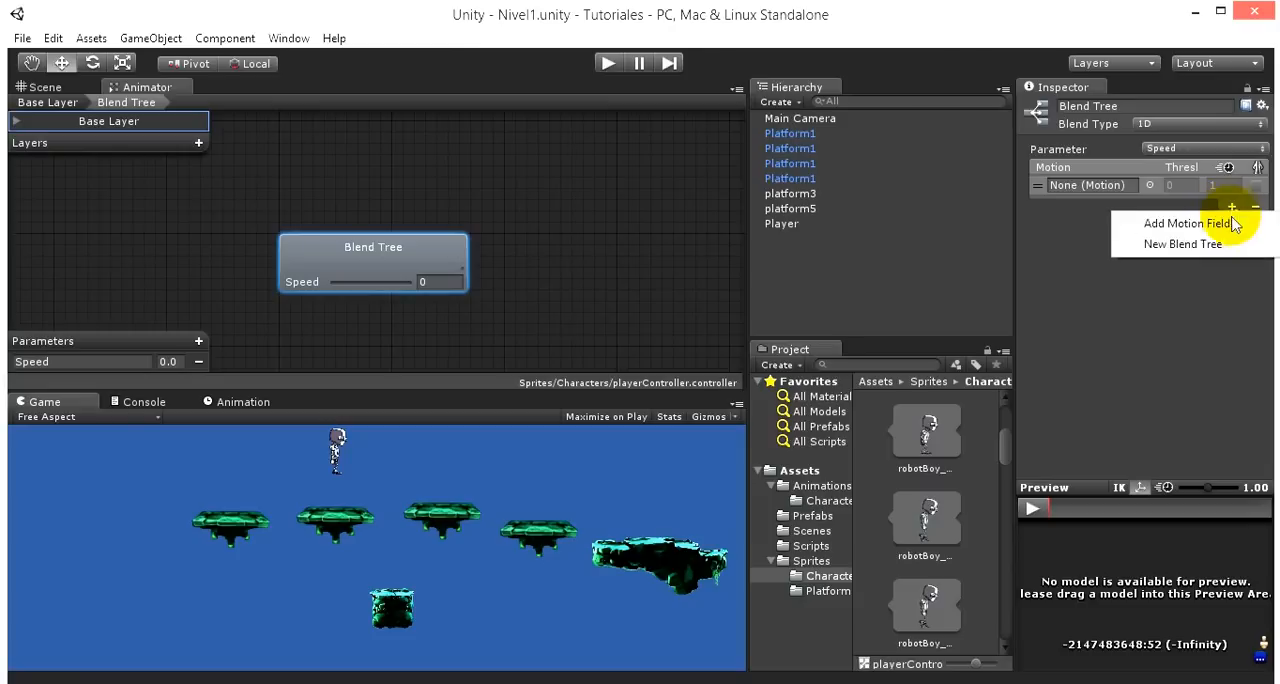
left_click(1187, 224)
left_click(1232, 287)
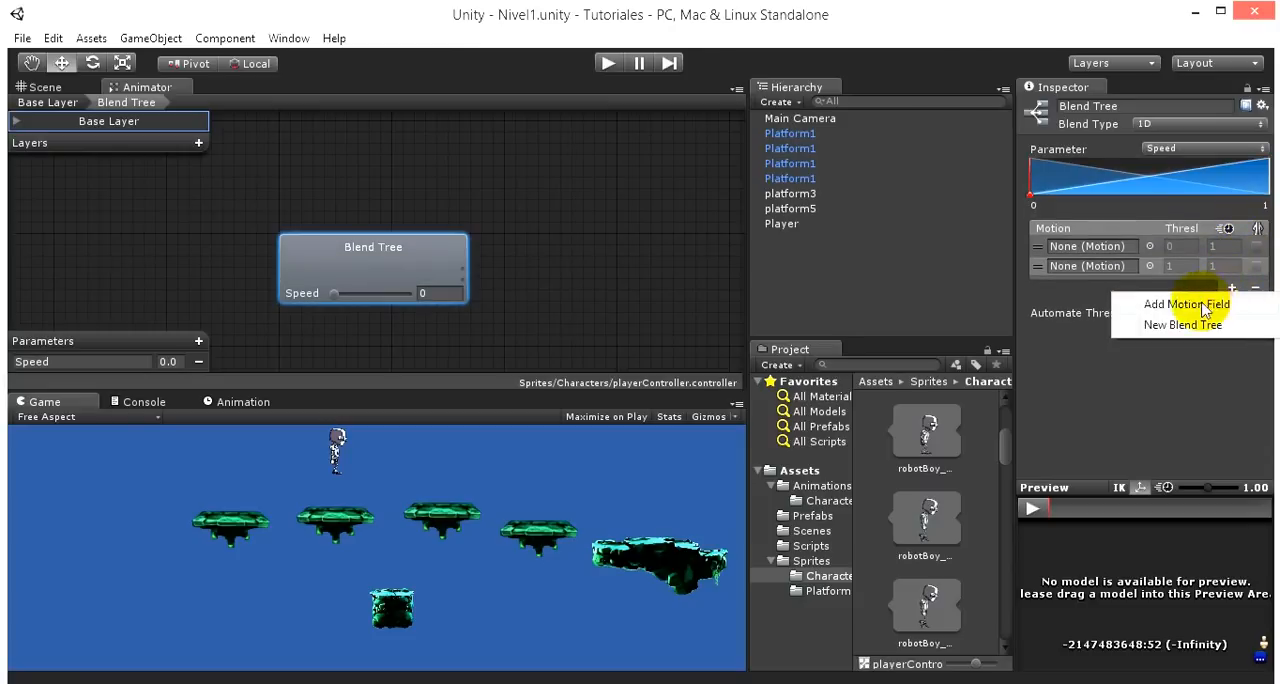
left_click(1222, 303)
left_click(1232, 307)
left_click(1230, 328)
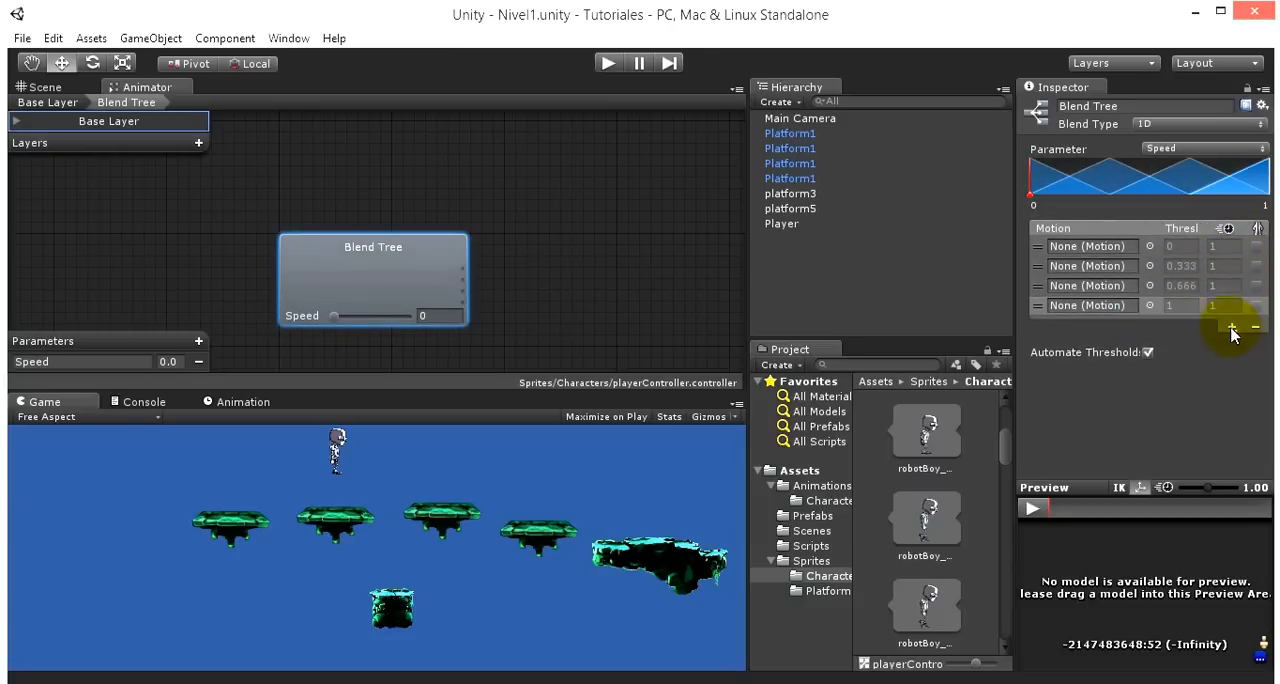
left_click(1232, 328)
left_click(1205, 344)
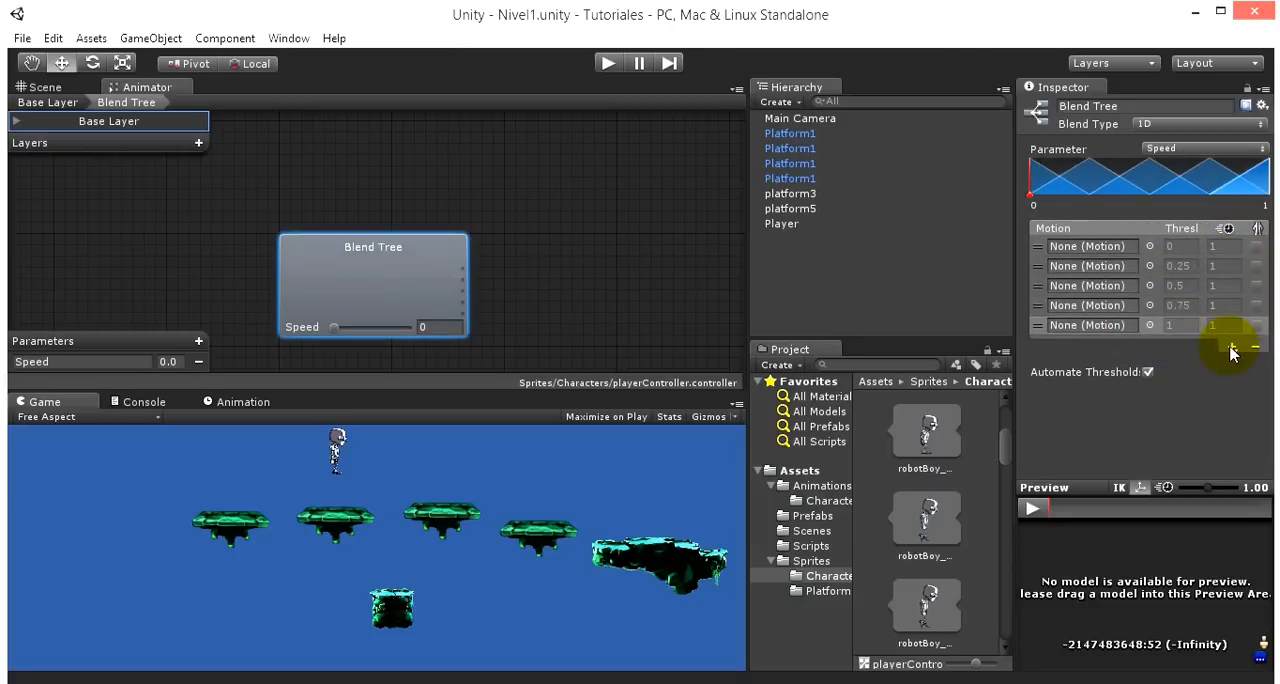
left_click(1232, 346)
left_click(1183, 365)
left_click(1232, 366)
left_click(1188, 383)
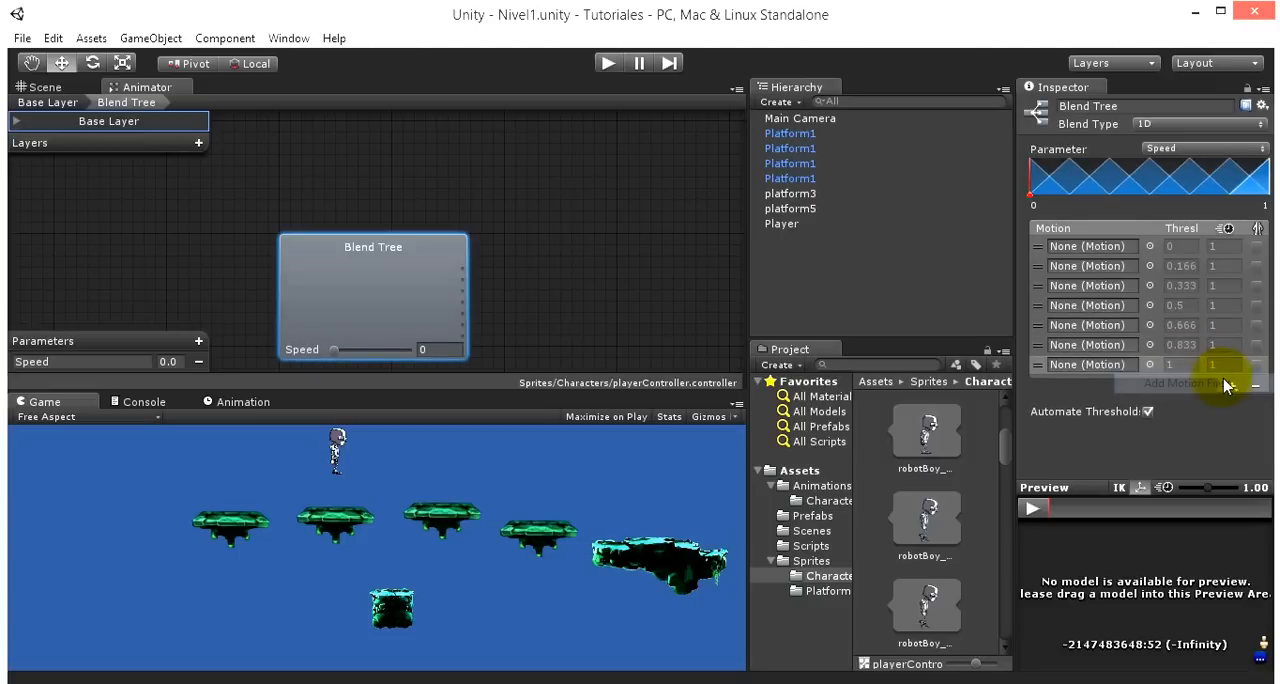
left_click(1232, 386)
left_click(1210, 400)
left_click(1232, 406)
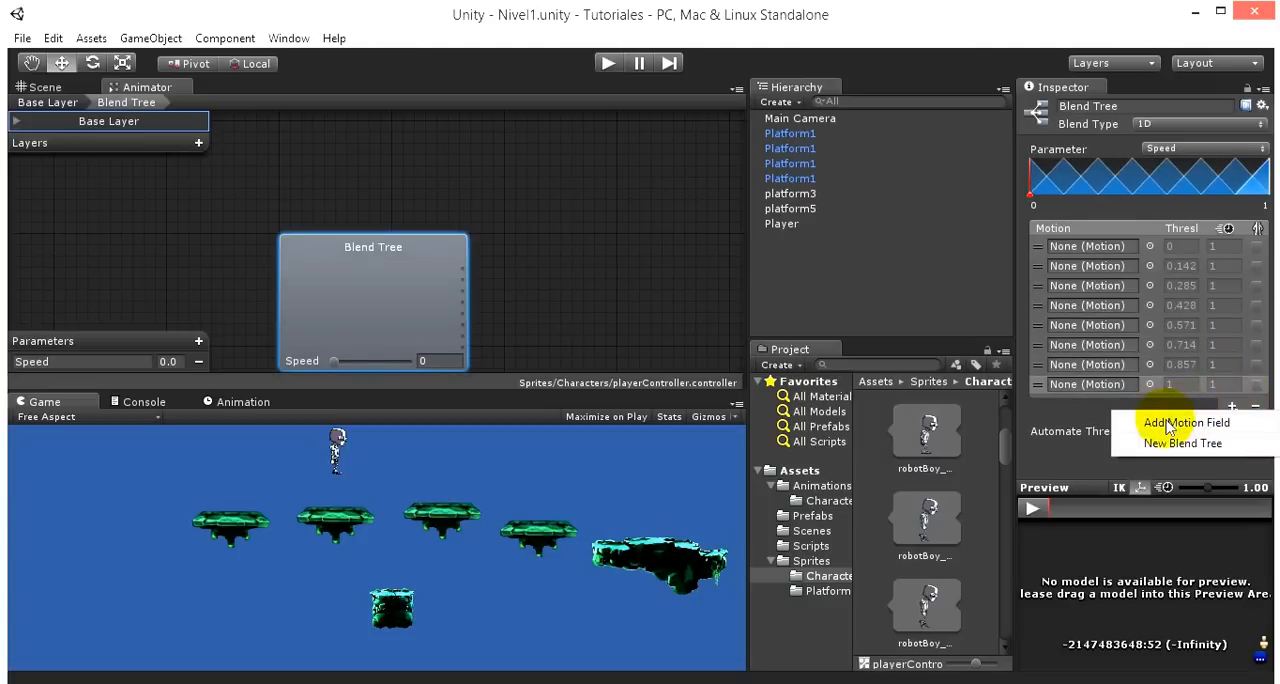
left_click(1190, 422)
left_click(1232, 426)
left_click(1212, 442)
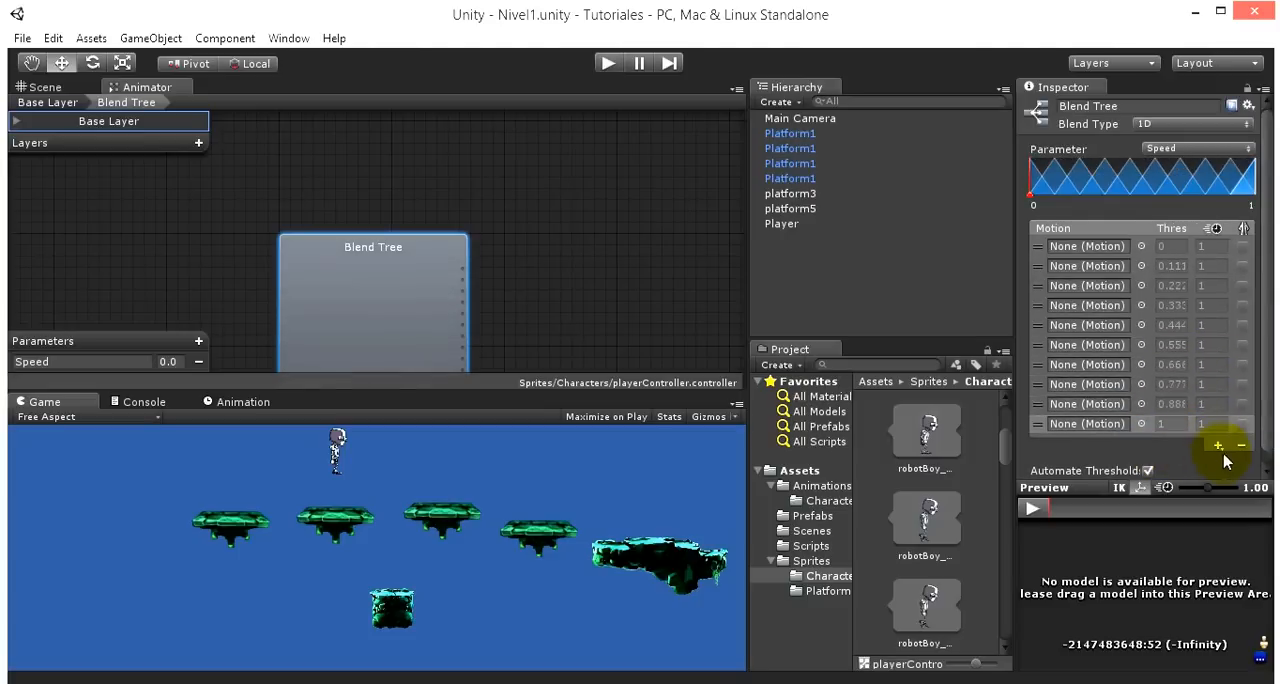
left_click(1218, 446)
left_click(1207, 460)
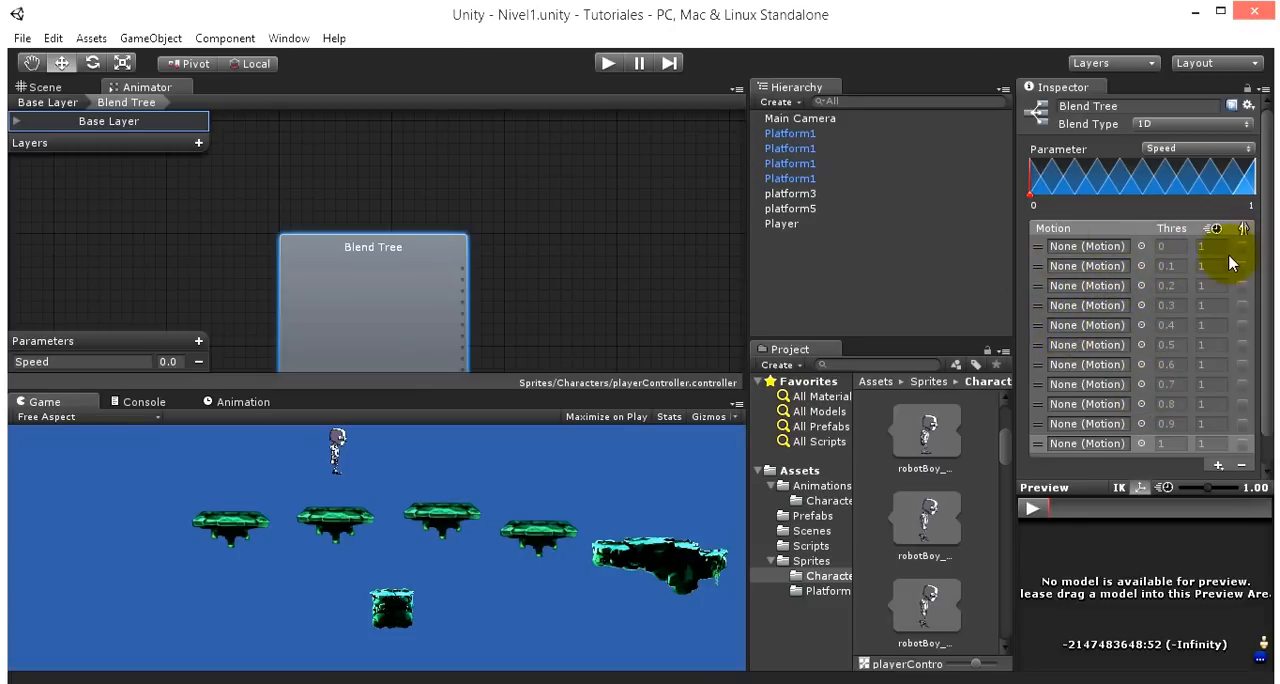
scroll(1228, 254, "down", 2)
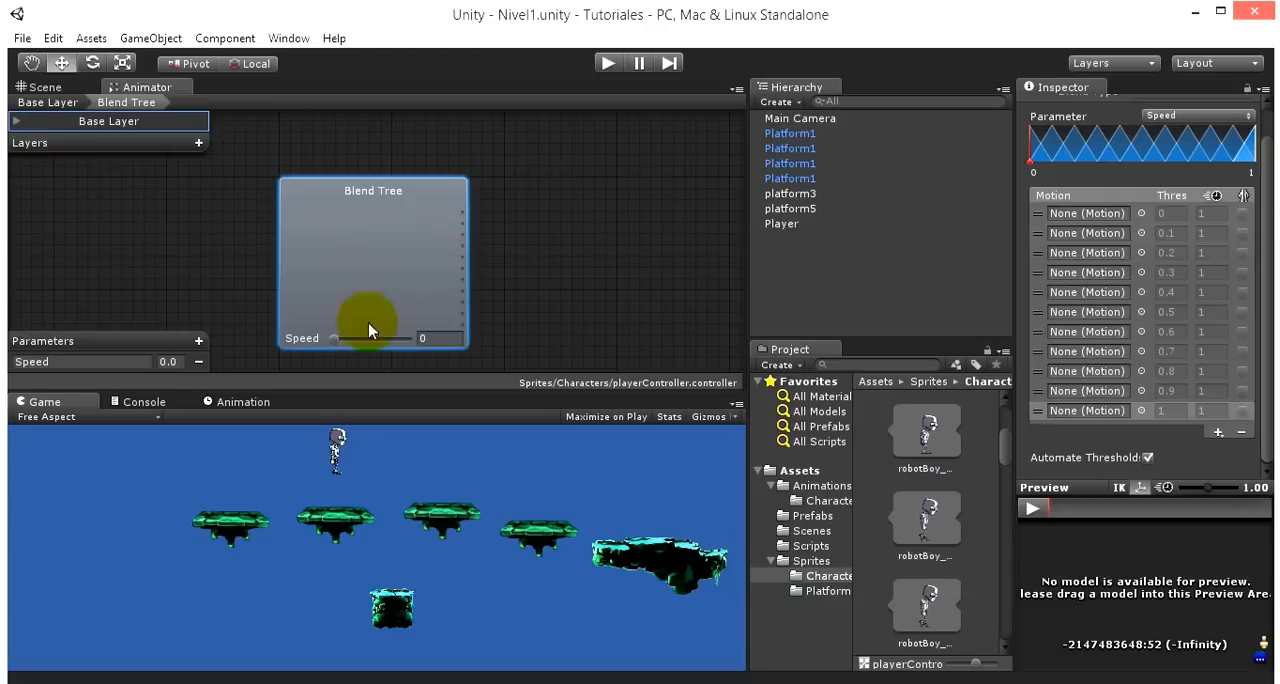
mouse_move(334, 340)
left_mouse_down()
mouse_move(386, 338)
mouse_move(336, 342)
mouse_move(358, 342)
left_mouse_up()
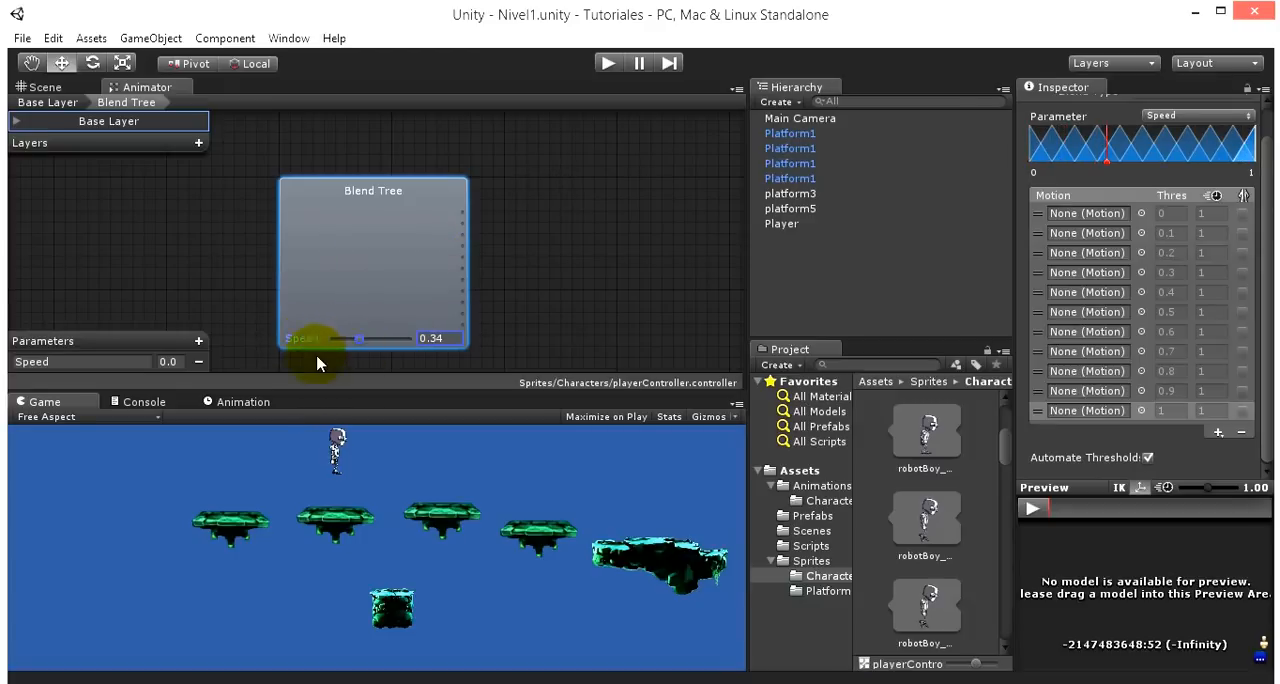
- Add a float parameter named vSpeed to the player's animator controller
left_click(198, 343)
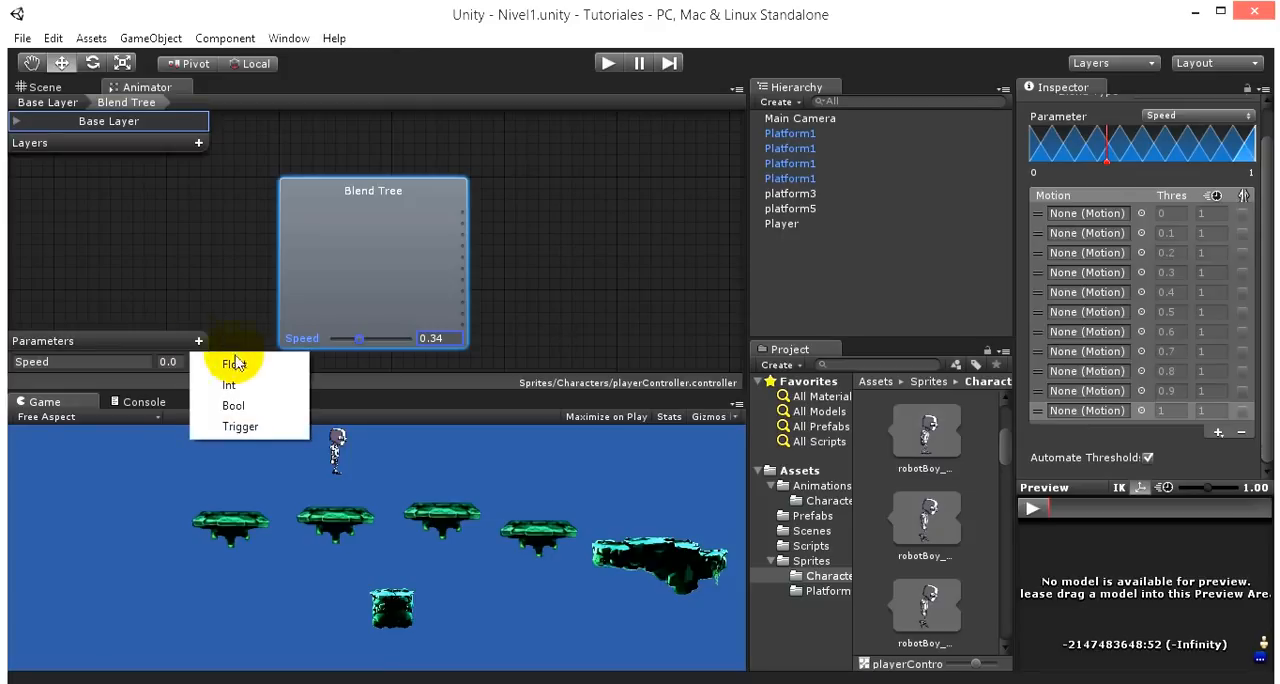
left_click(236, 365)
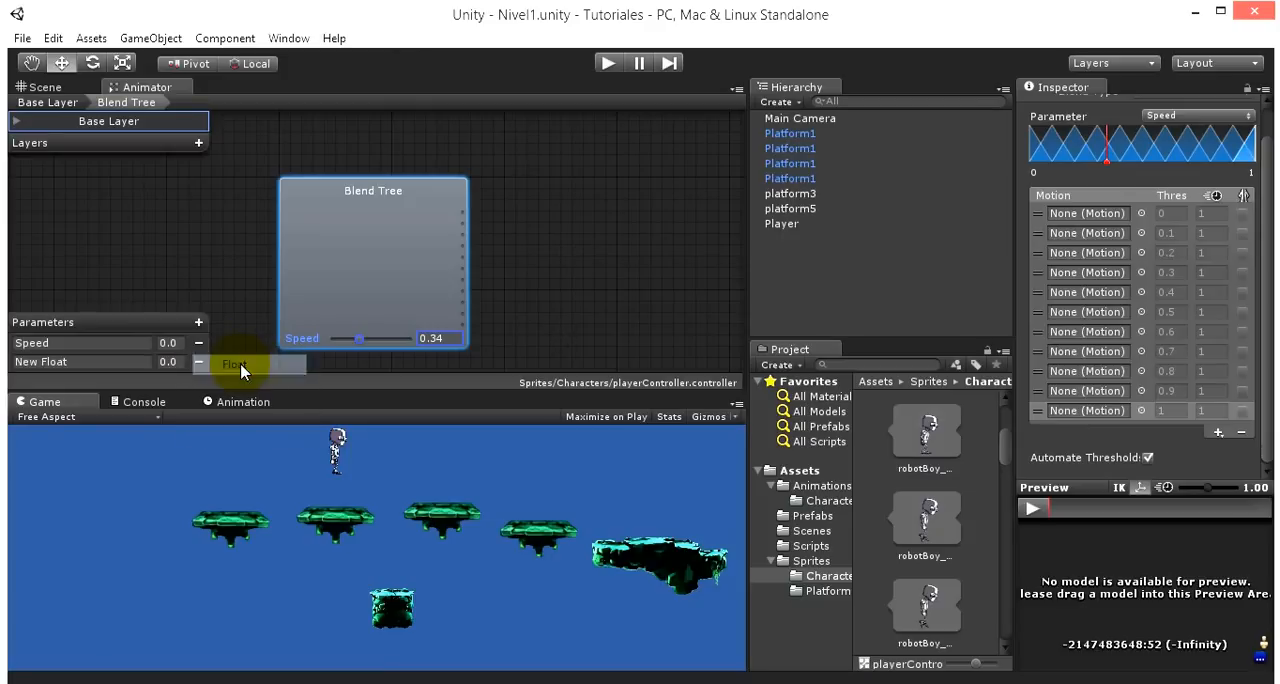
double_click(90, 364)
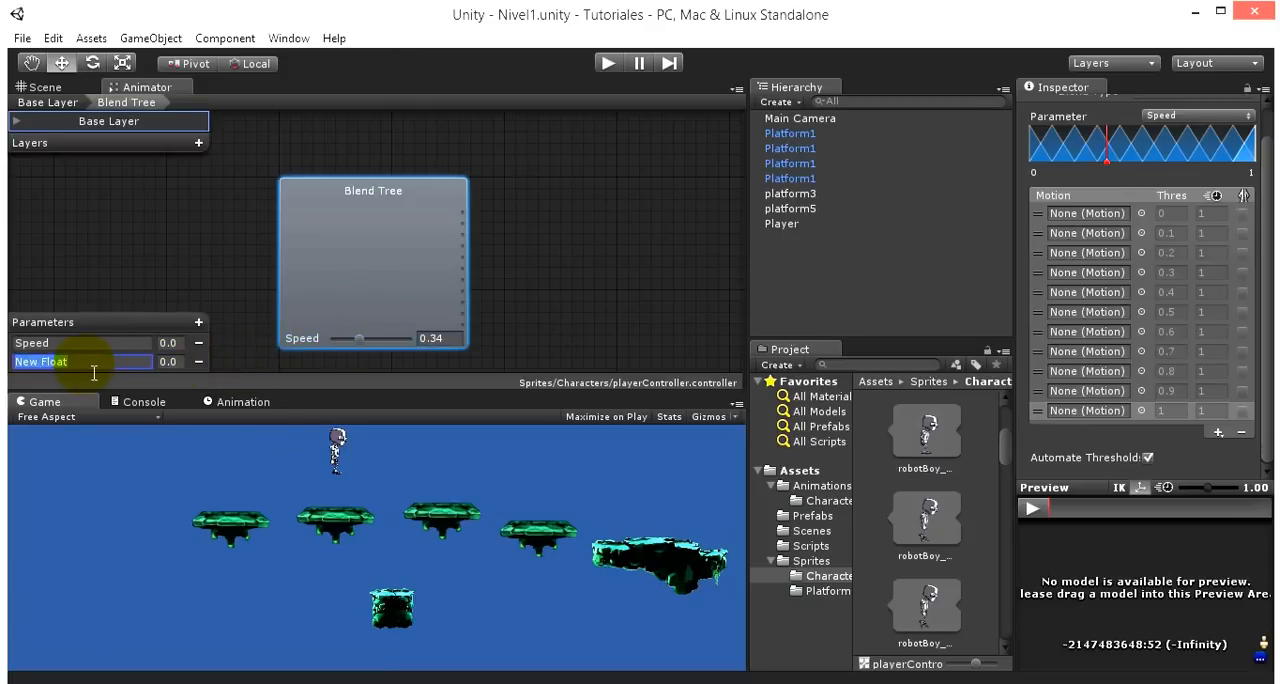
type("vSpeed")
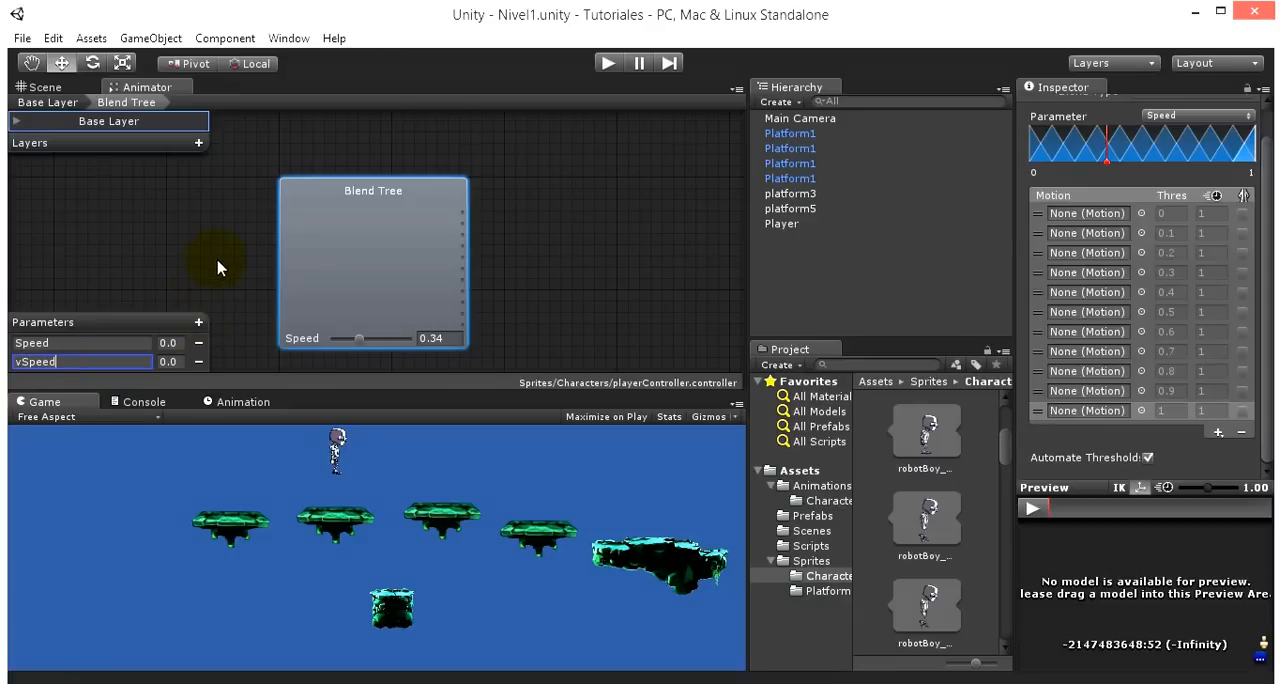
left_click(217, 265)
left_click(92, 363)
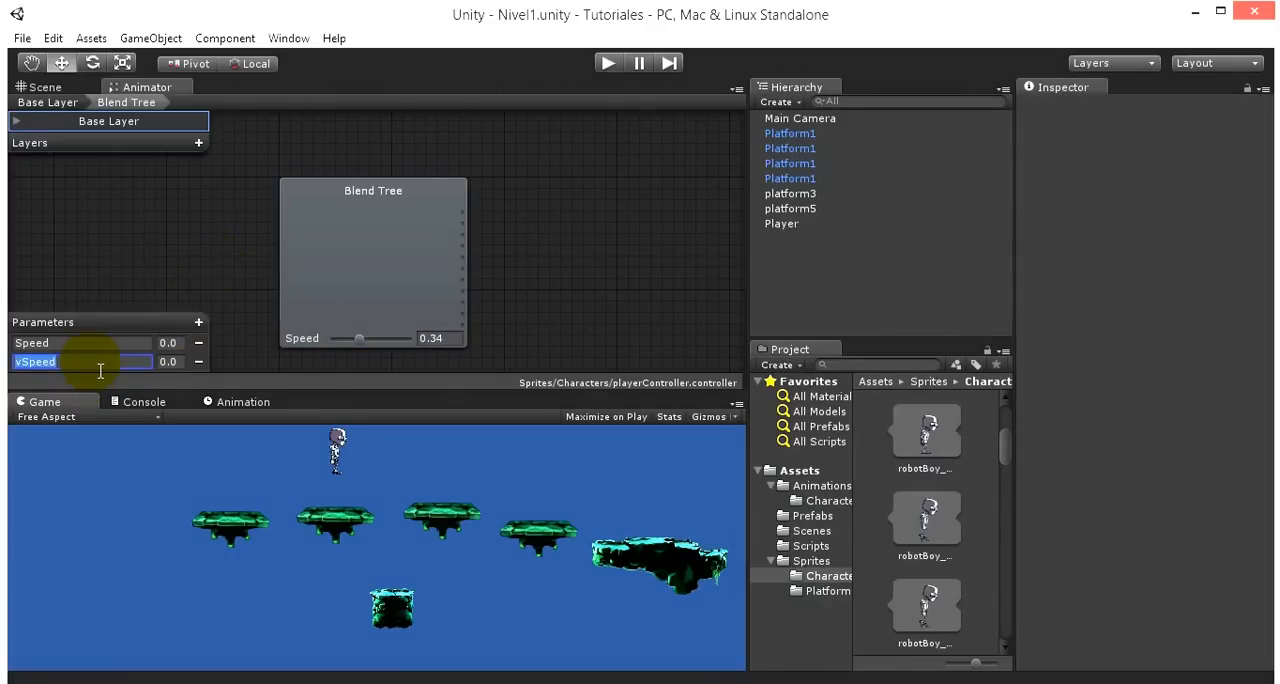
left_click(36, 366)
left_click_drag(20, 362, 15, 362)
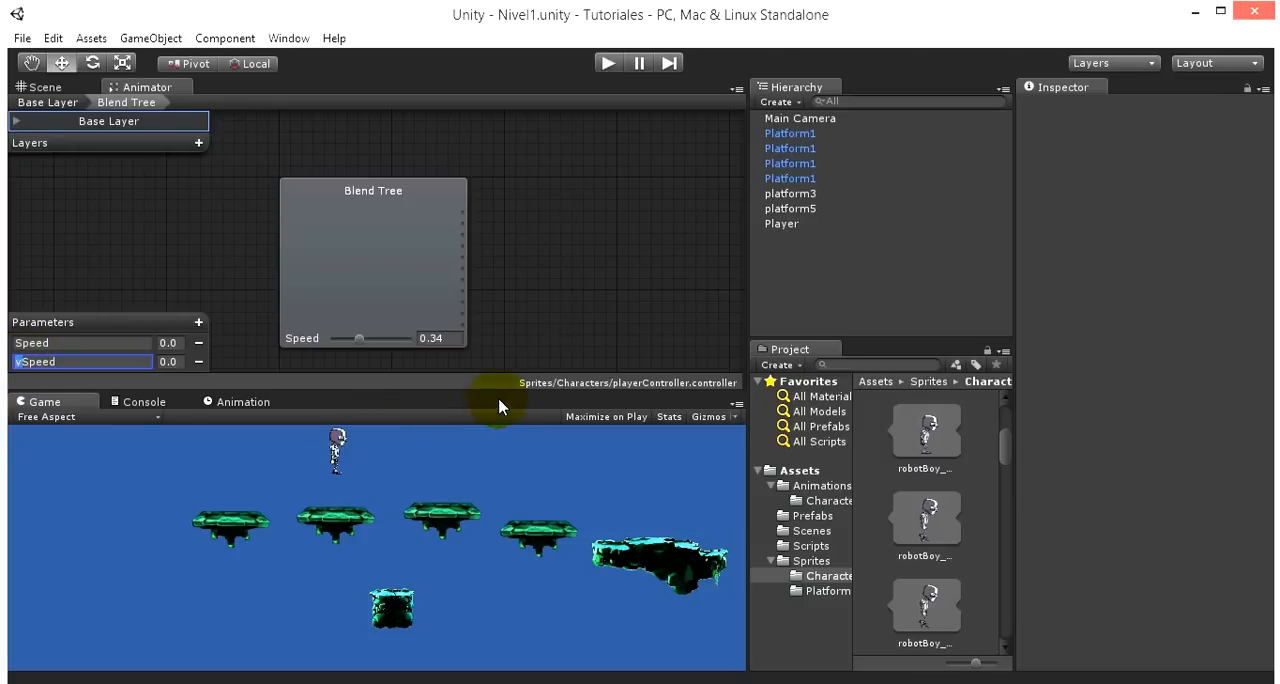
- Set the blend tree's blending parameter to vSpeed
left_click(372, 236)
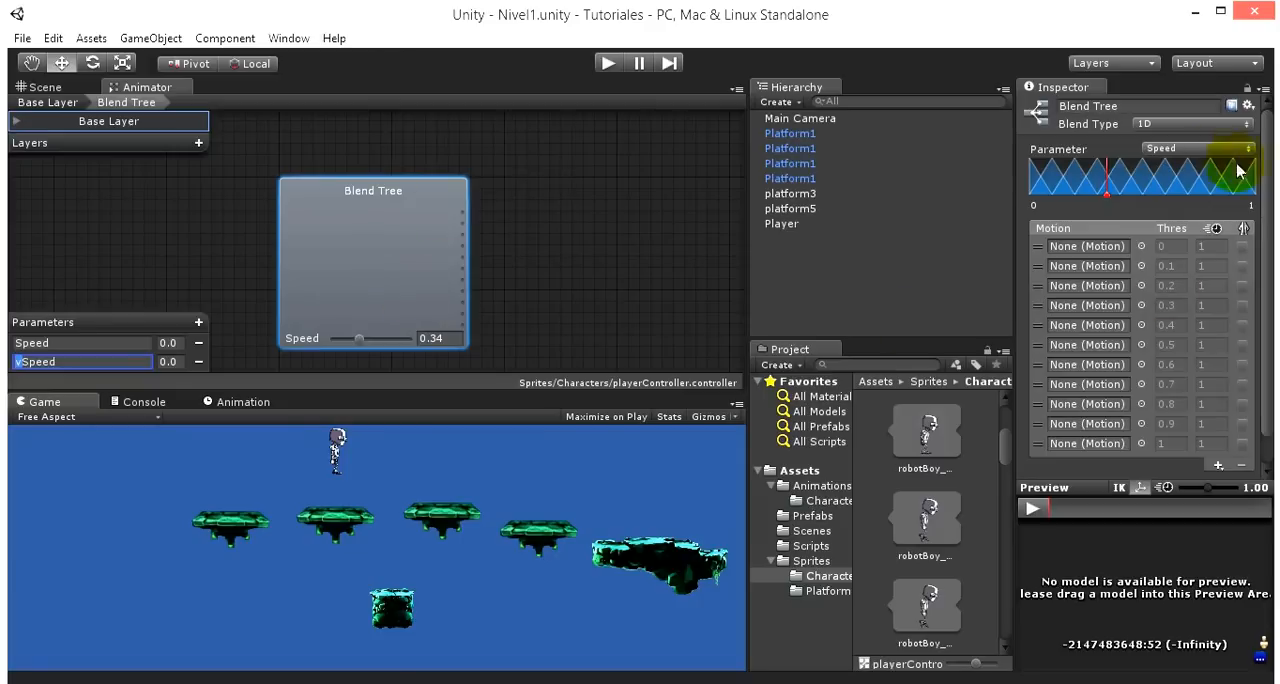
left_click(1183, 150)
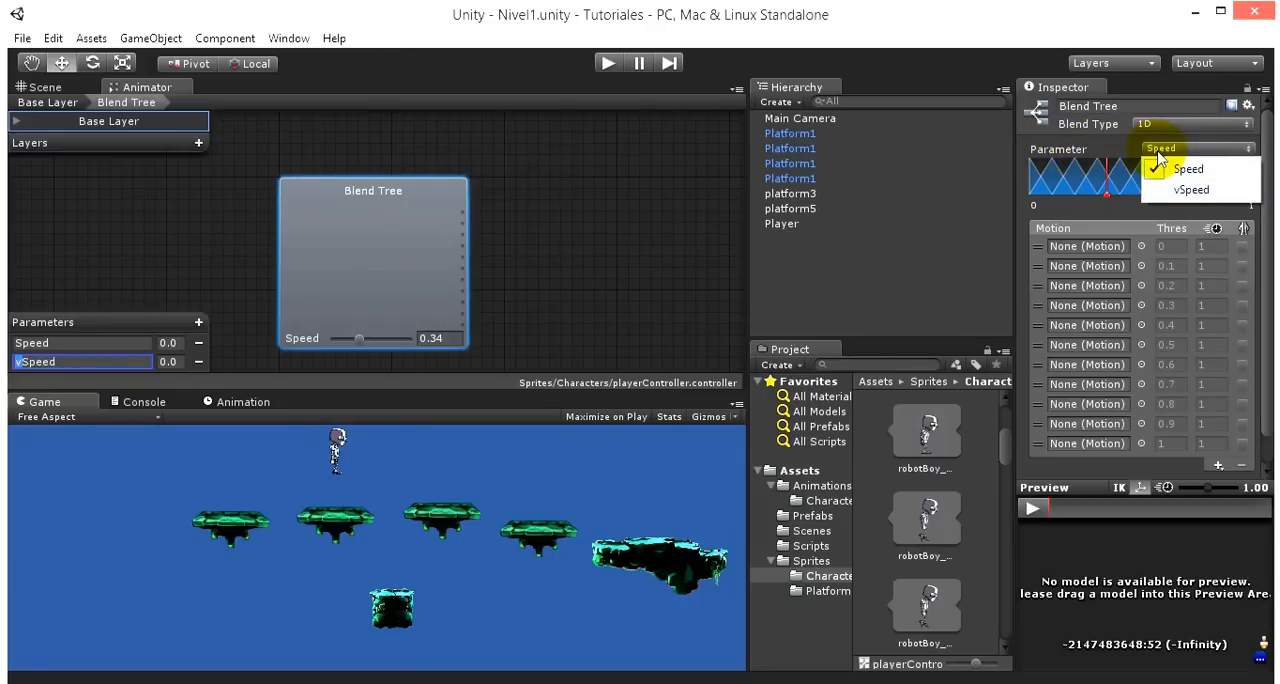
left_click(1170, 190)
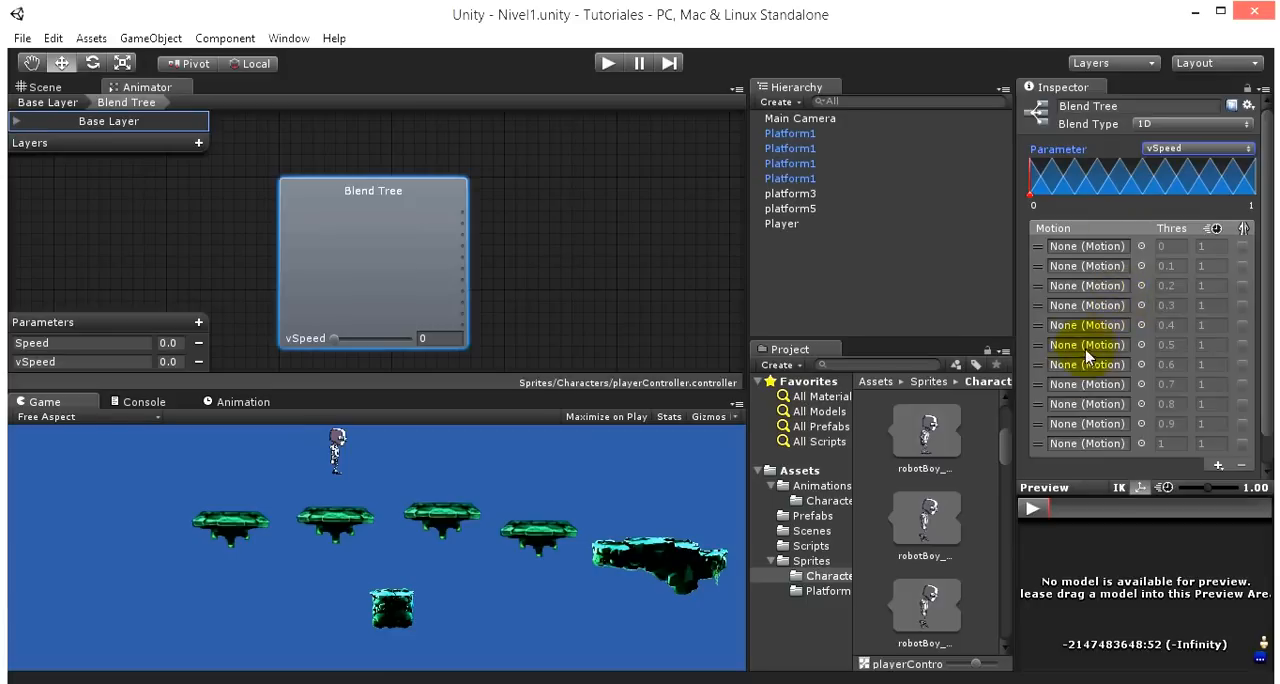
scroll(1100, 330, "down", 1)
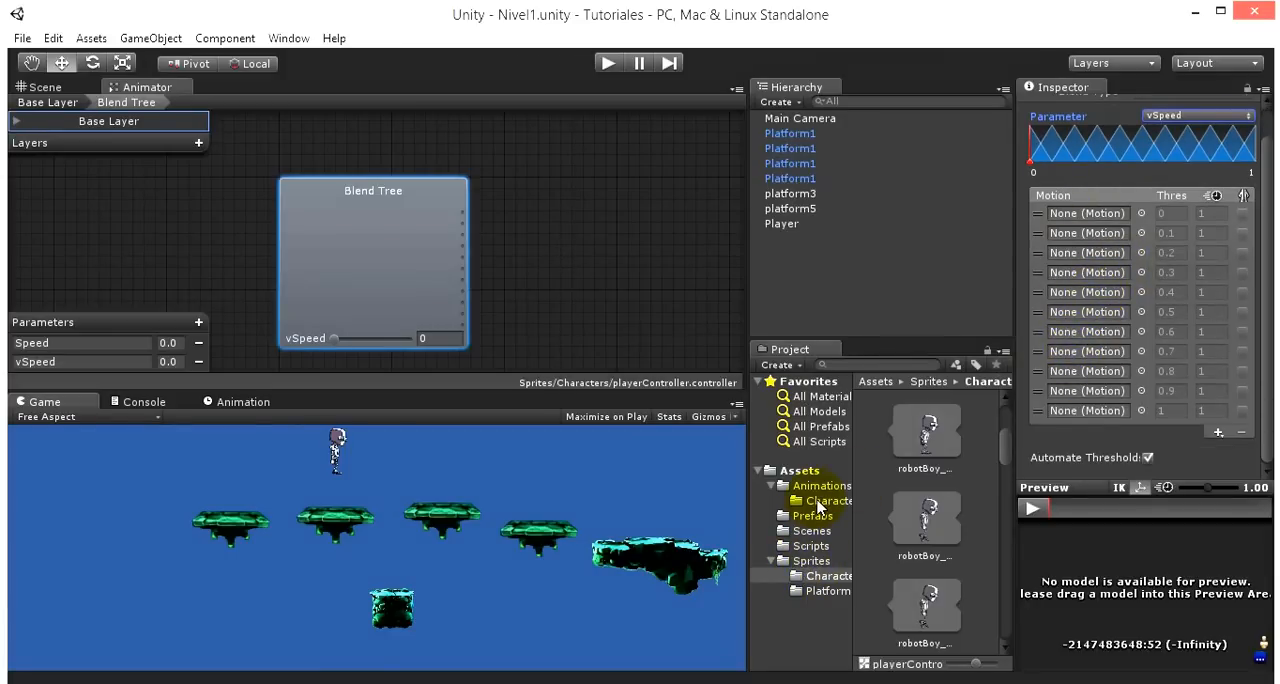
- Create a new animation clip named Jump1 for the Player object and save it in Assets/Sprites/Characters
scroll(951, 495, "down", 1)
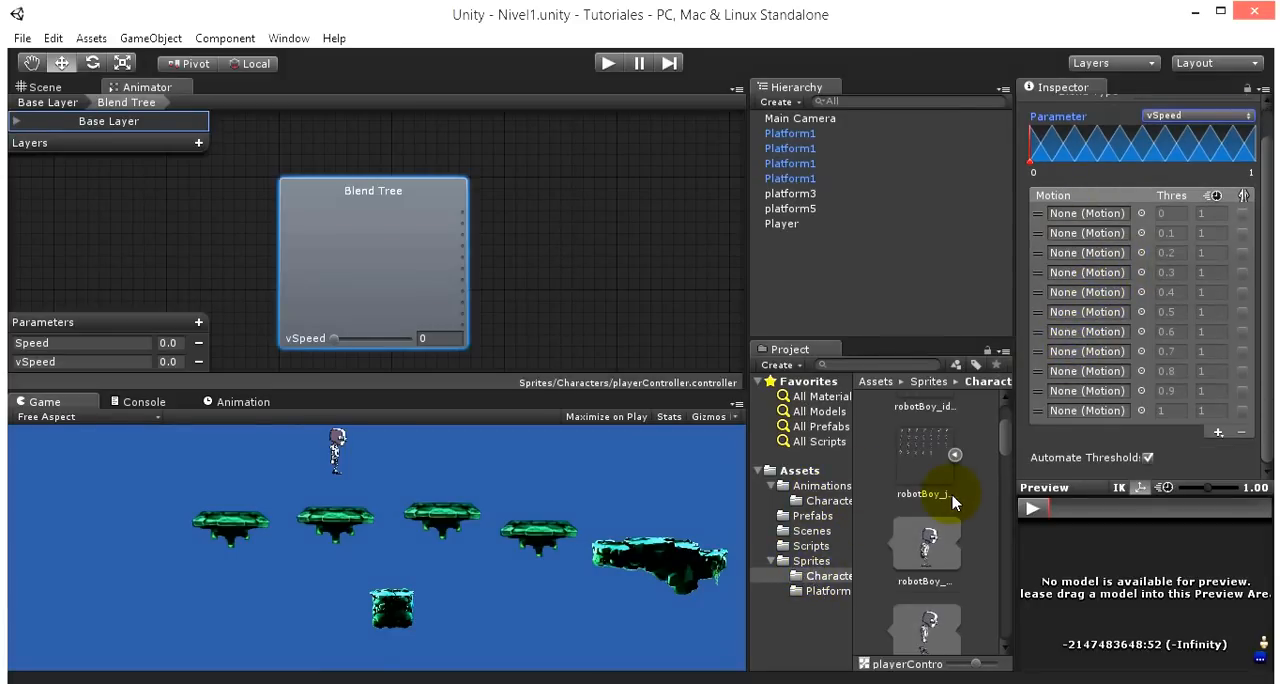
left_click(240, 402)
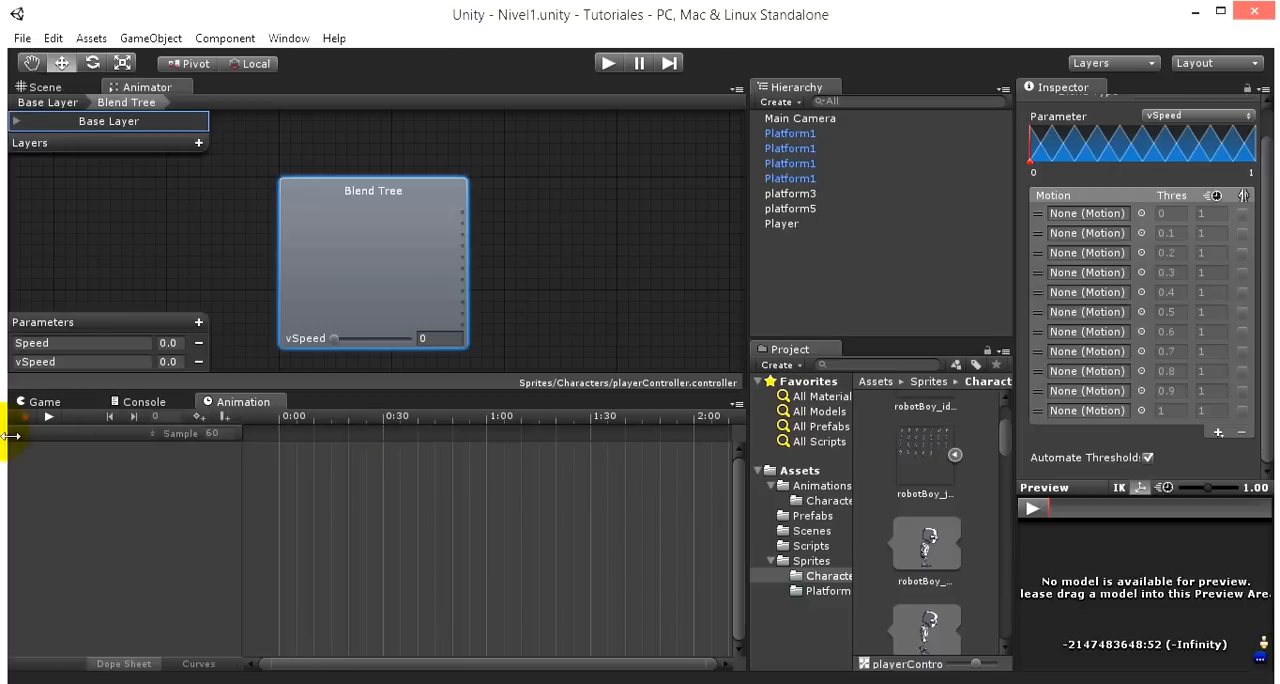
left_click(794, 226)
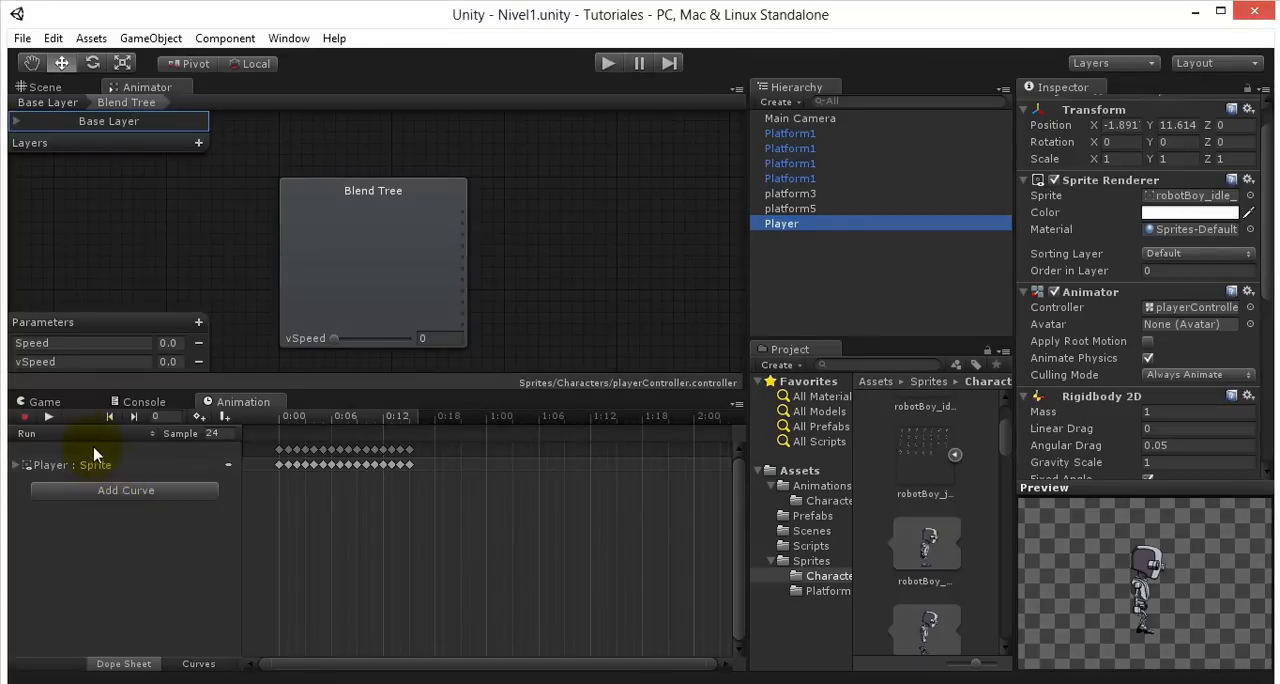
left_click(85, 433)
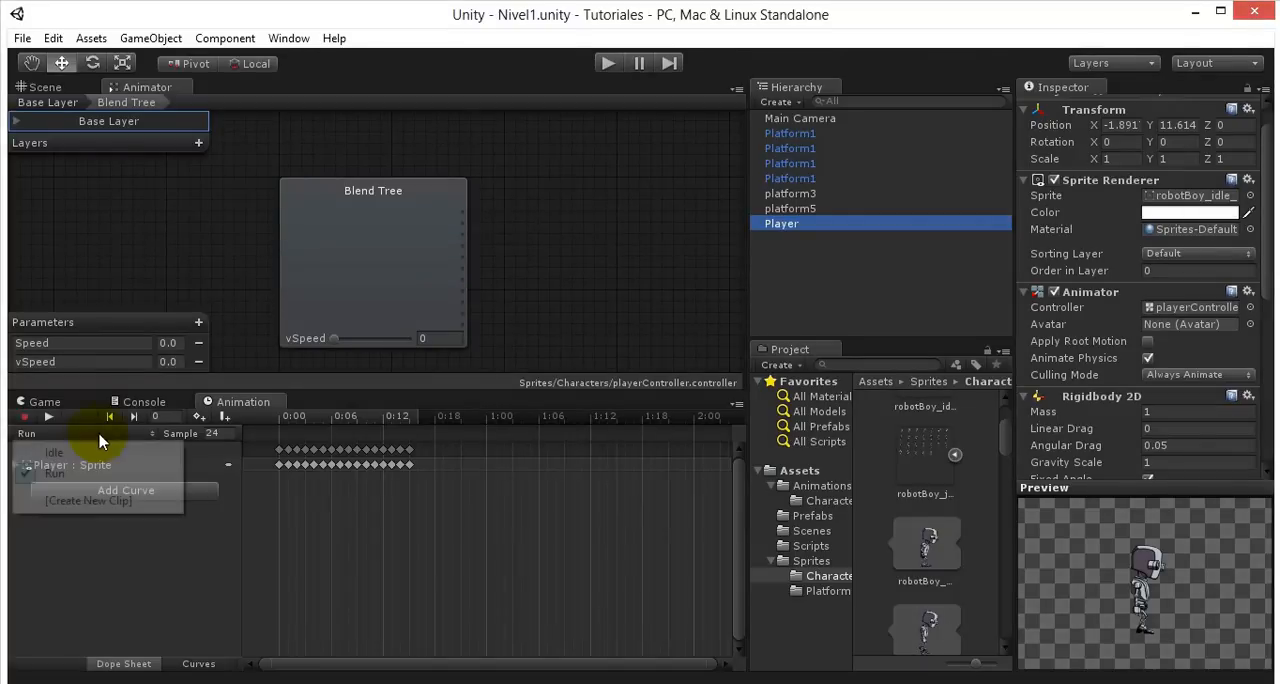
left_click(67, 502)
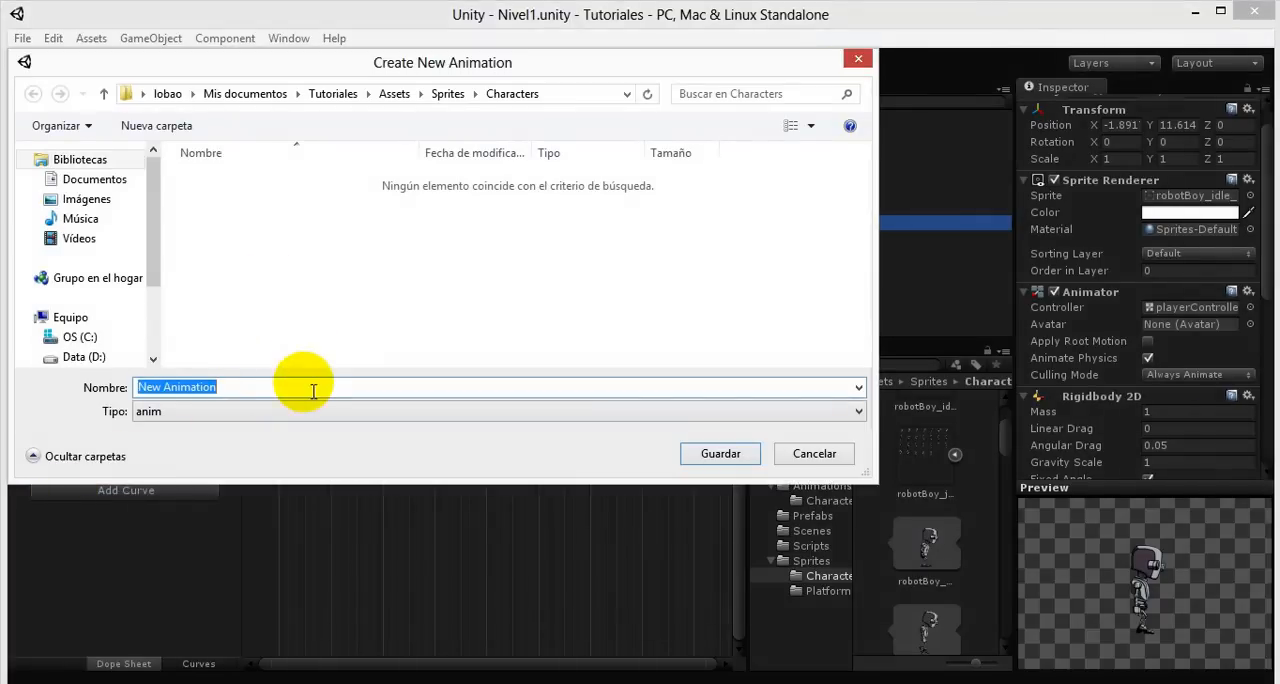
type("Jump1")
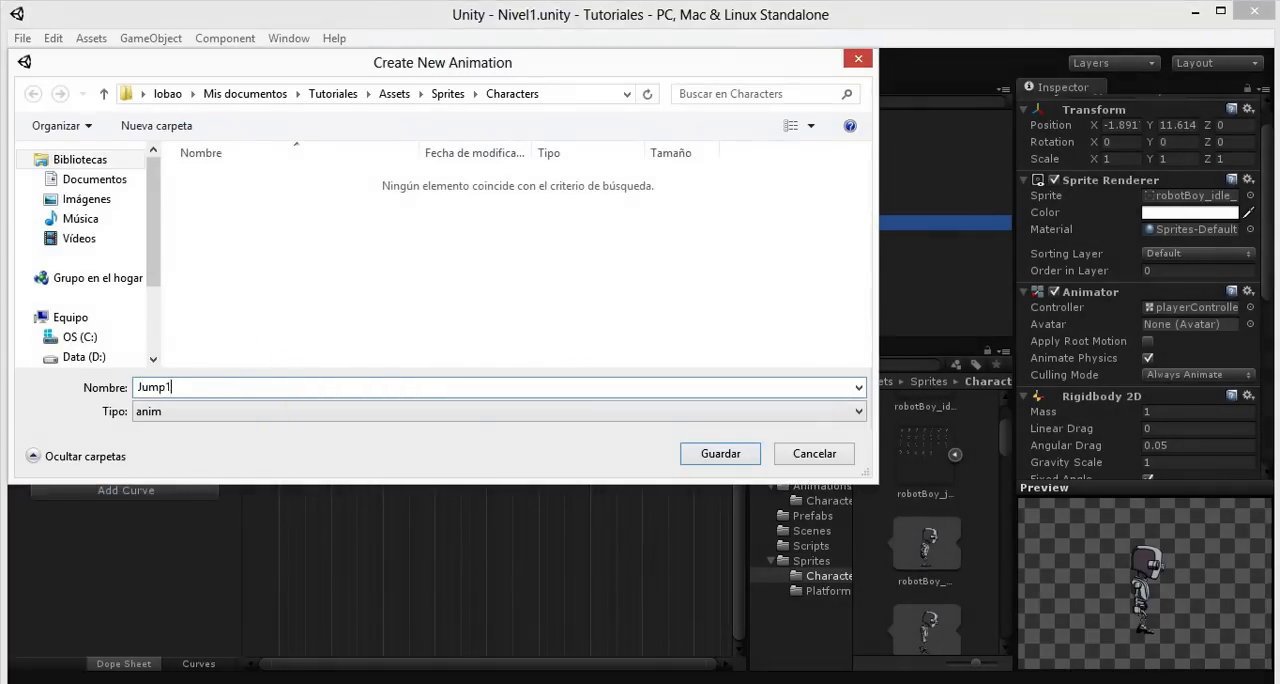
key("Return")
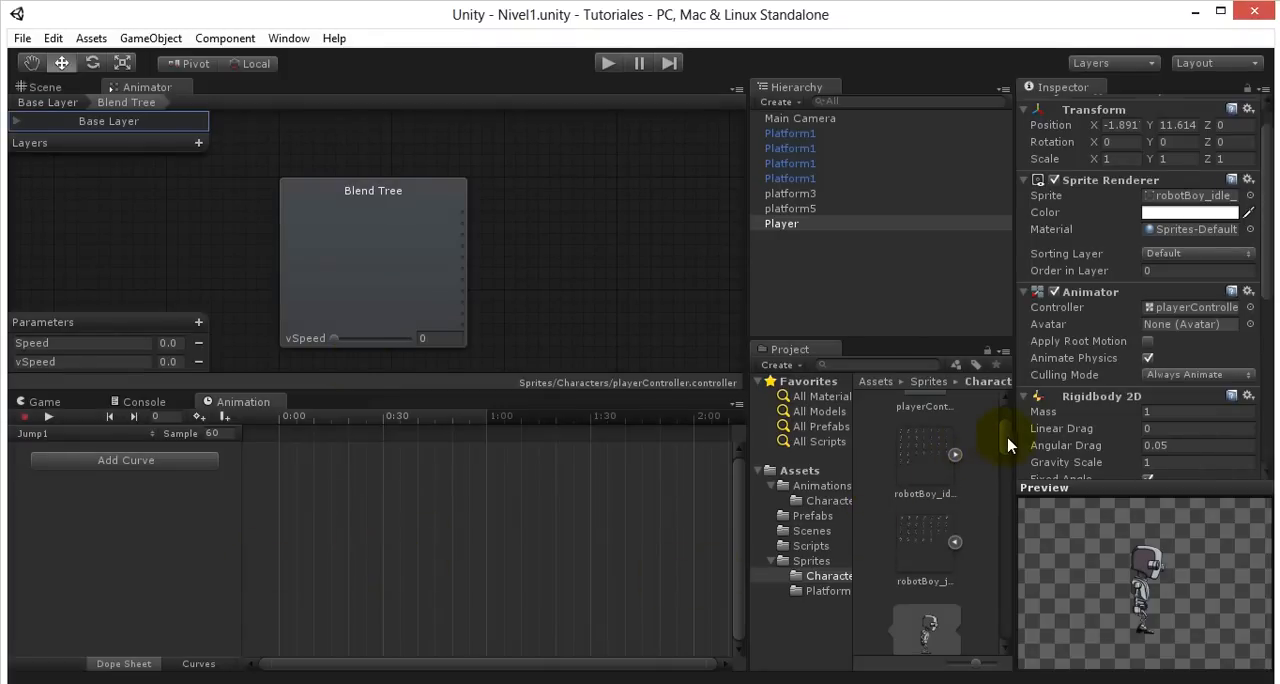
- Glance at the 2D Prototype project's blend tree, and place the first robotBoy_jump sprite in the Tutoriales project's Jump1 clip at 0:00
left_click_drag(1008, 438, 1010, 458)
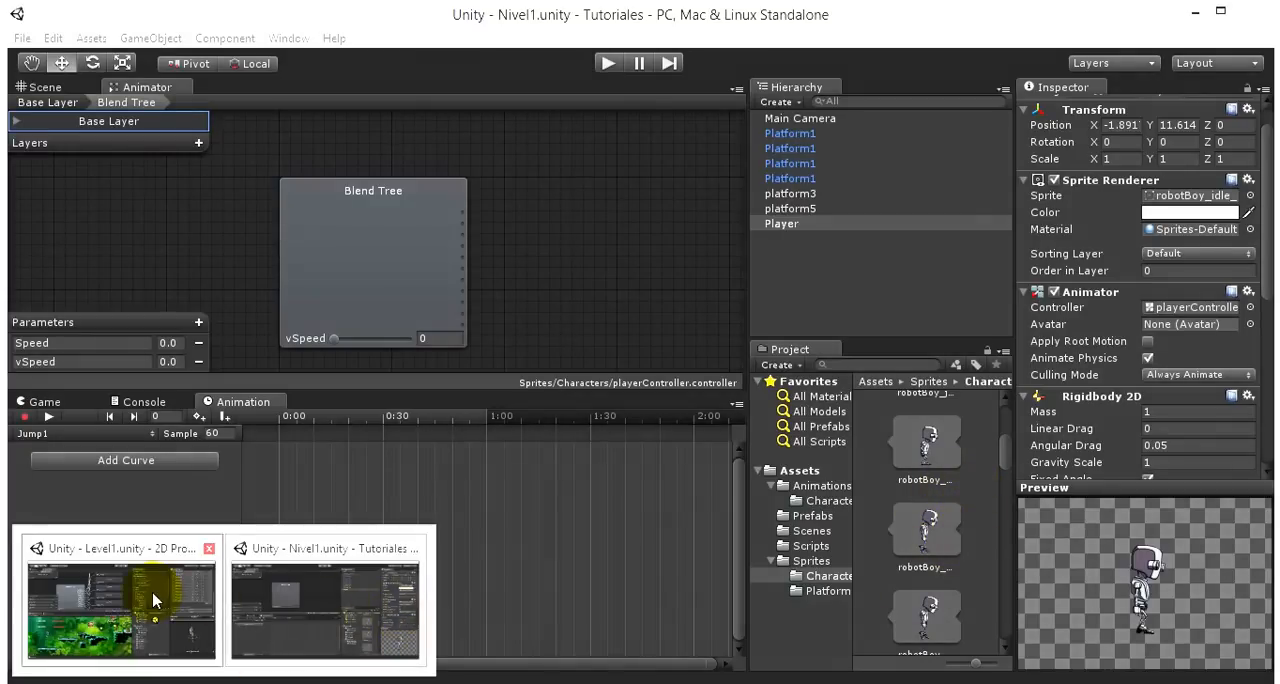
left_click(160, 590)
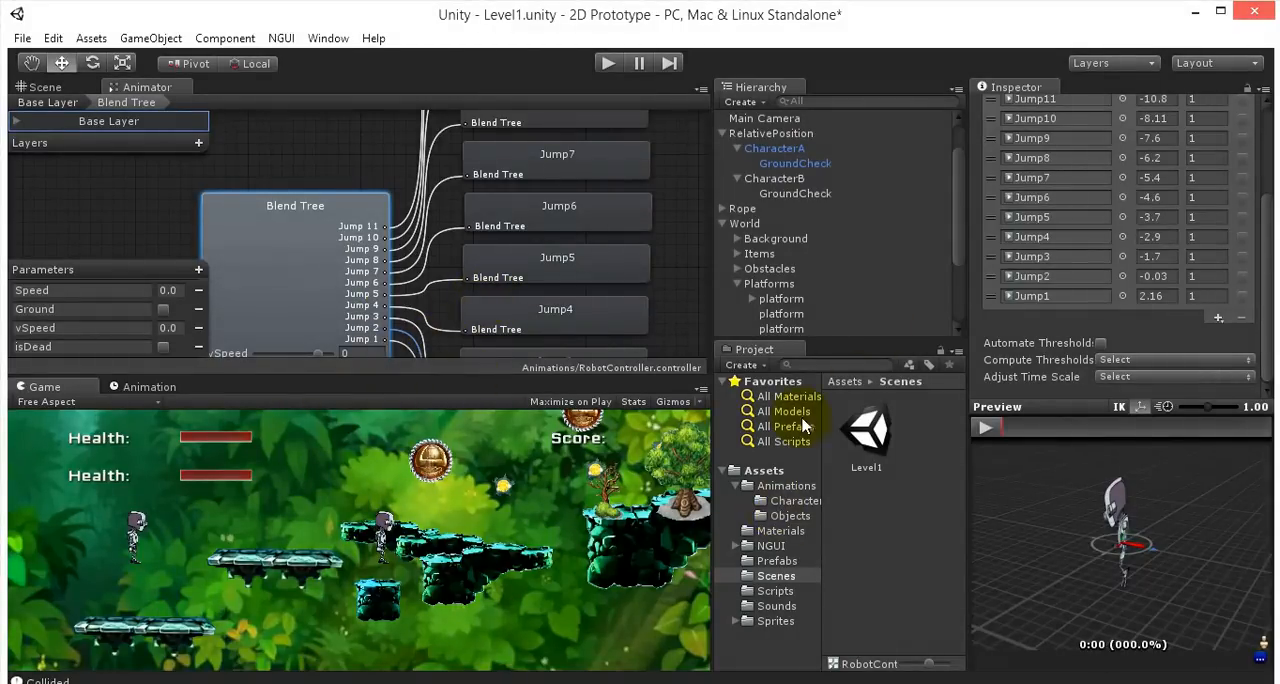
left_click(1195, 11)
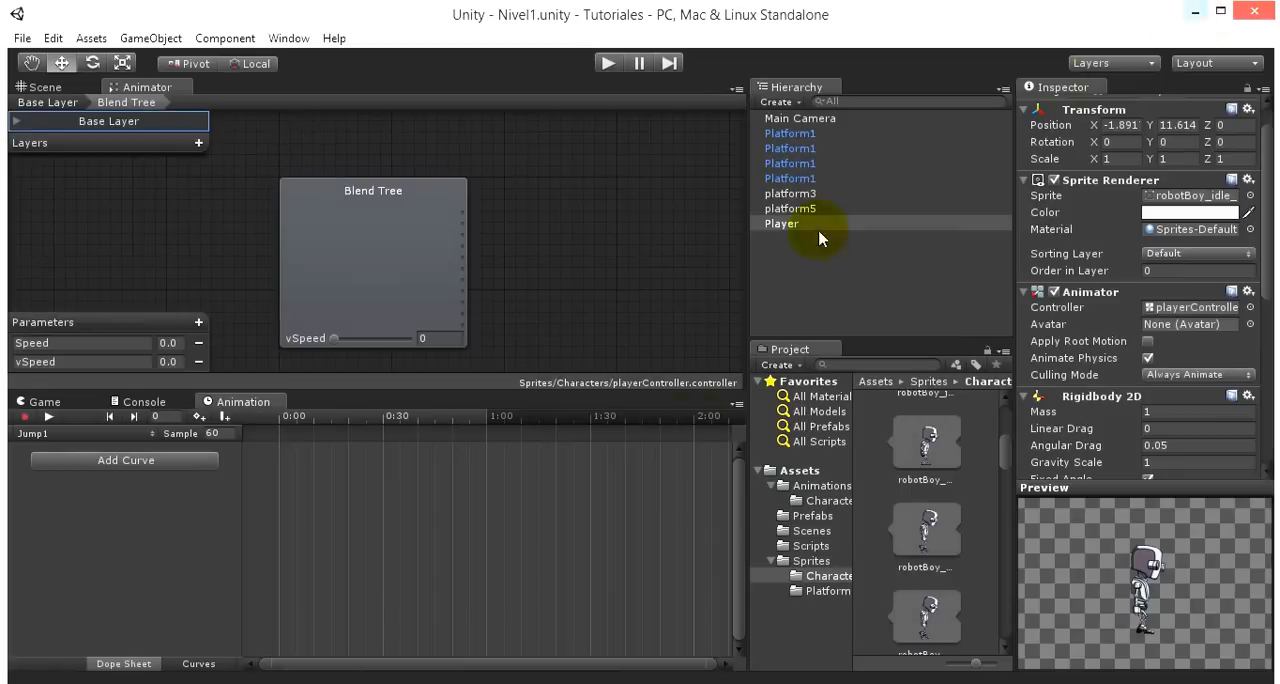
scroll(914, 486, "down", 1)
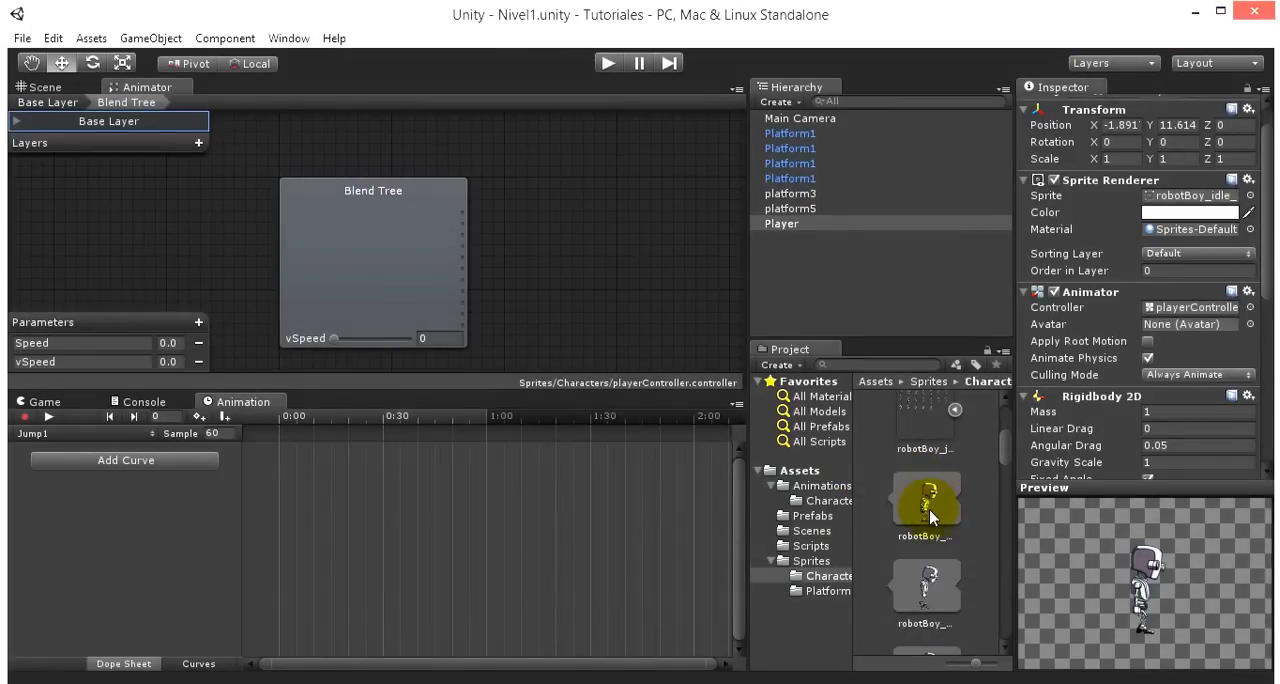
left_click(929, 510)
left_click_drag(929, 520, 394, 492)
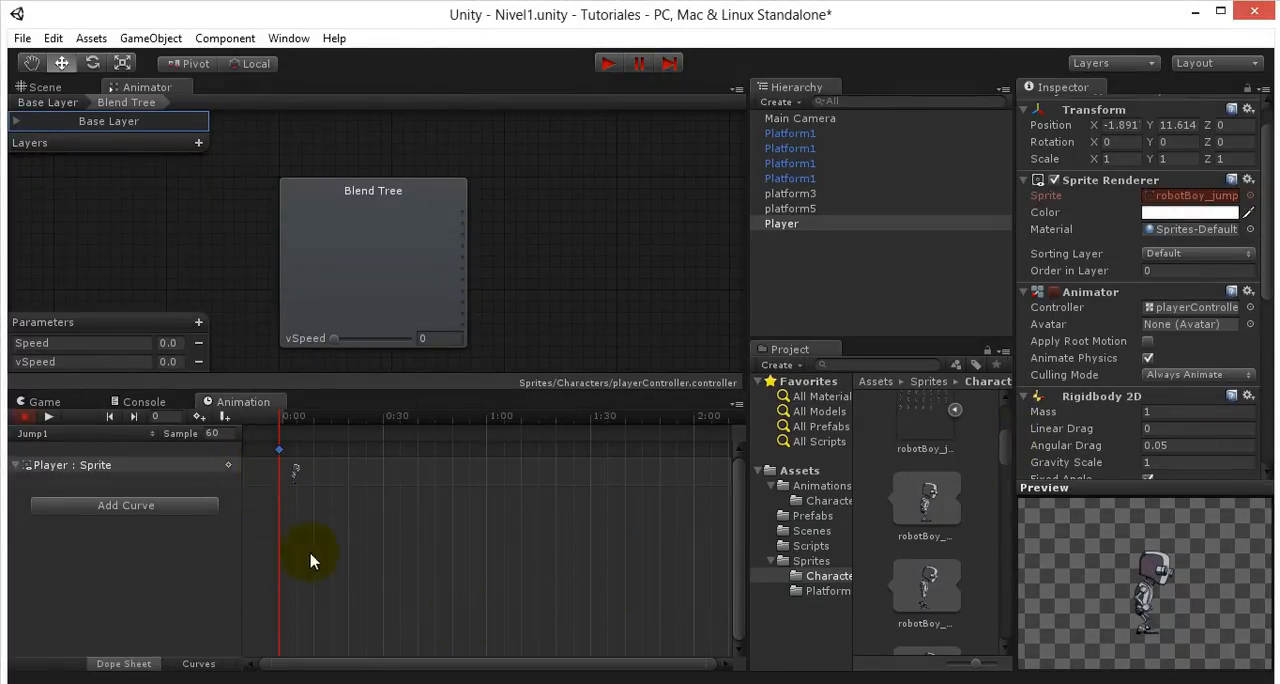
- Create another animation clip for the player named Jump2 in the Sprites/Characters folder
left_click(40, 435)
left_click(80, 521)
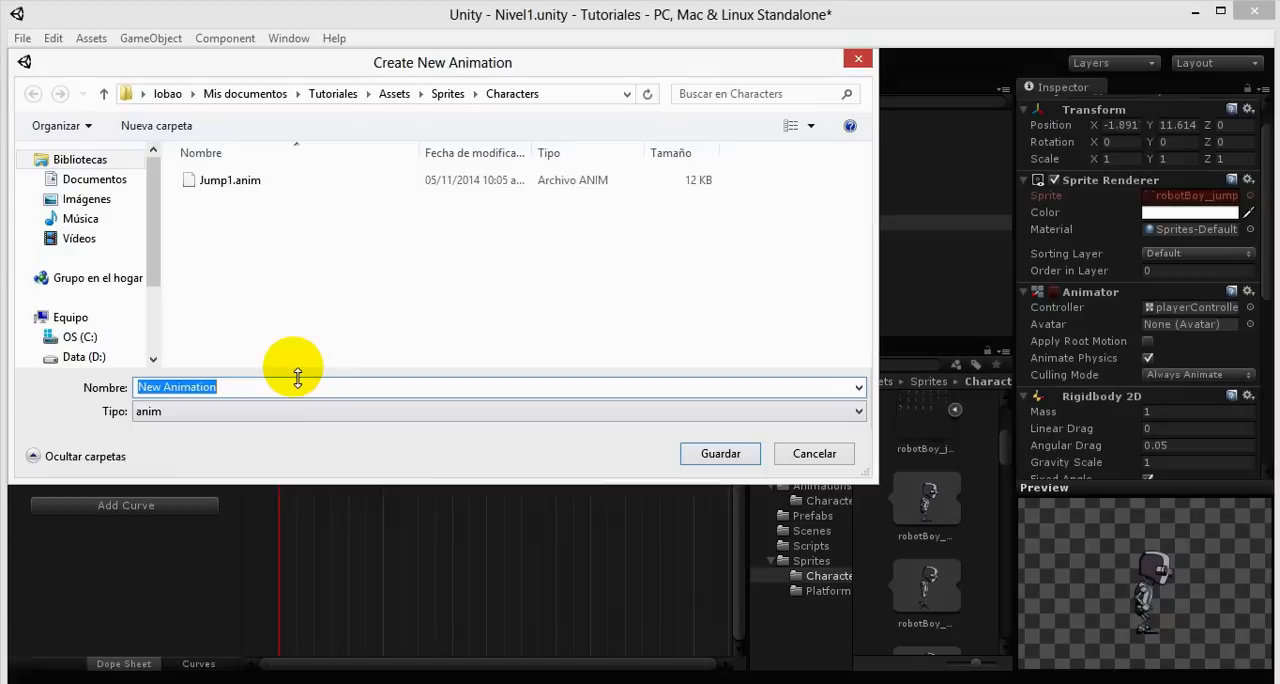
type("Jump2")
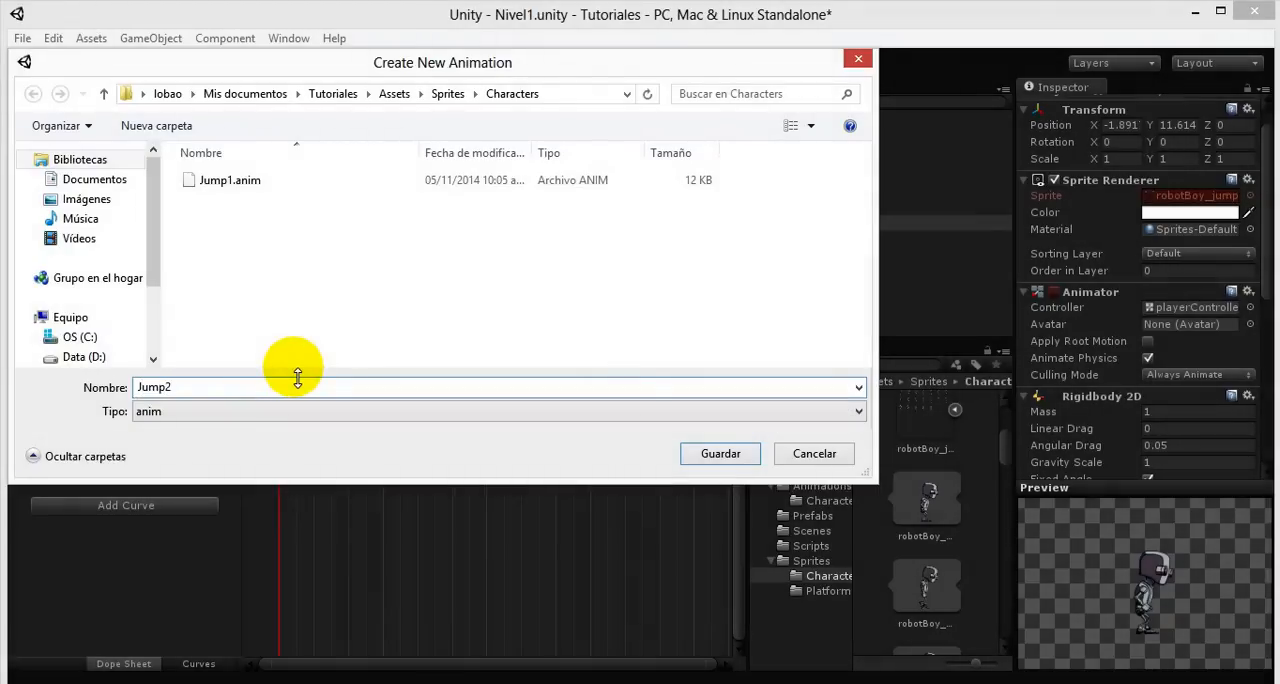
key("Return")
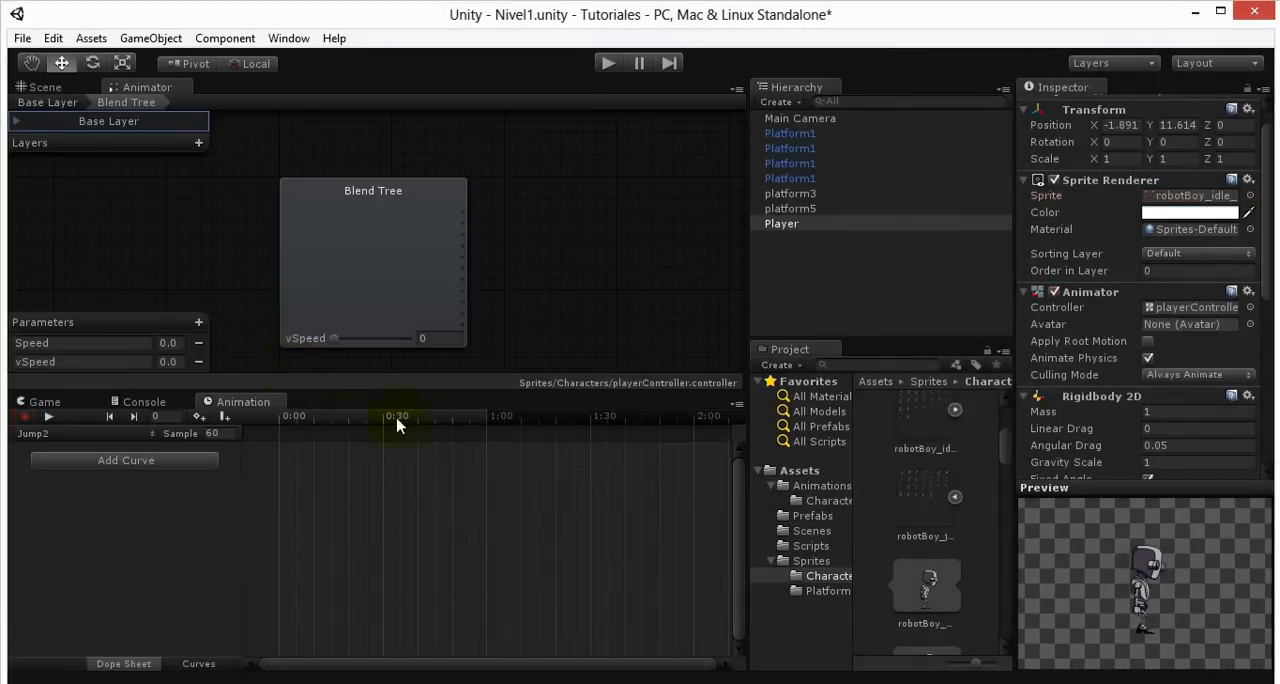
- Compare the first robotBoy_jump sprites and place robotBoy_jump_3 at 0:00 in the Jump2 clip
scroll(960, 465, "down", 2)
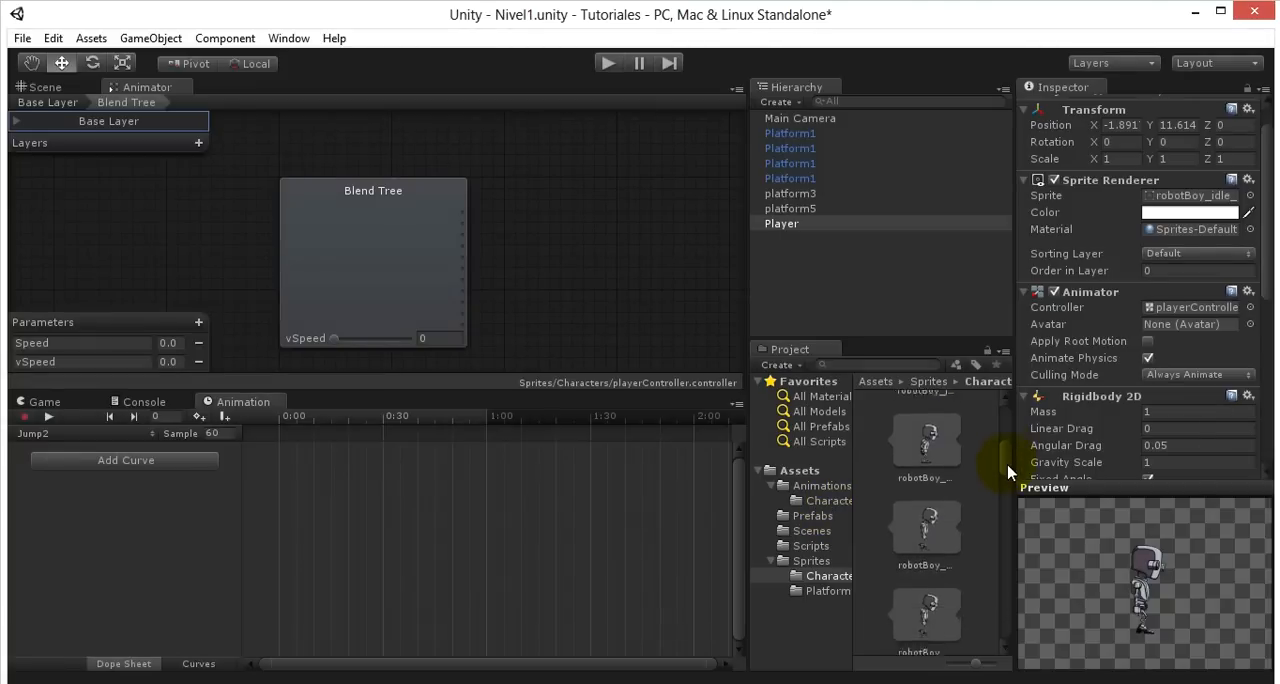
left_click(944, 479)
left_click(948, 574)
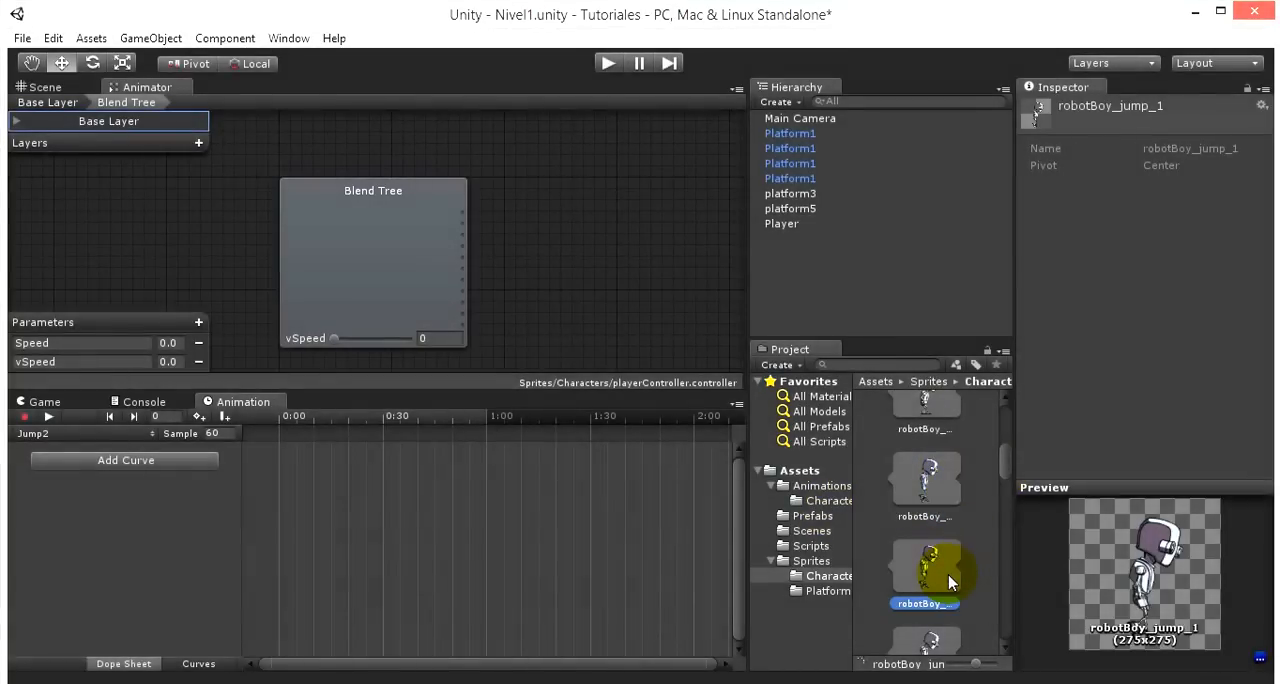
scroll(965, 570, "down", 2)
scroll(985, 540, "up", 1)
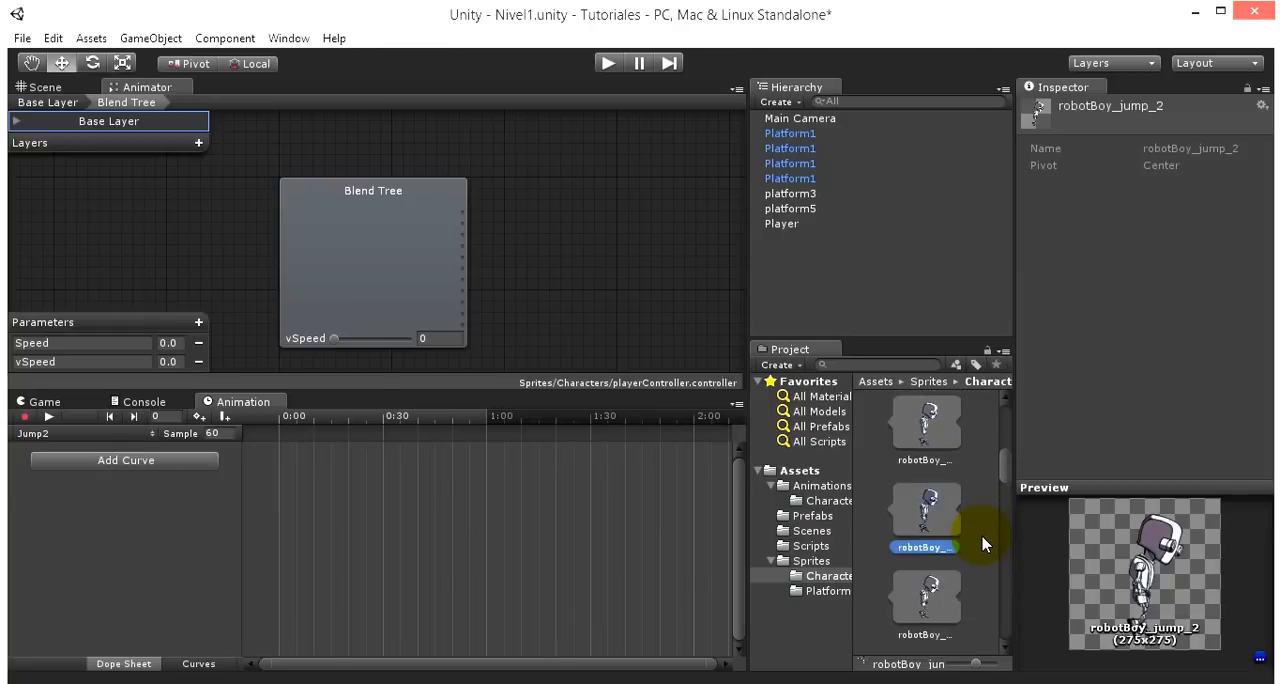
scroll(960, 500, "up", 1)
left_click(926, 482)
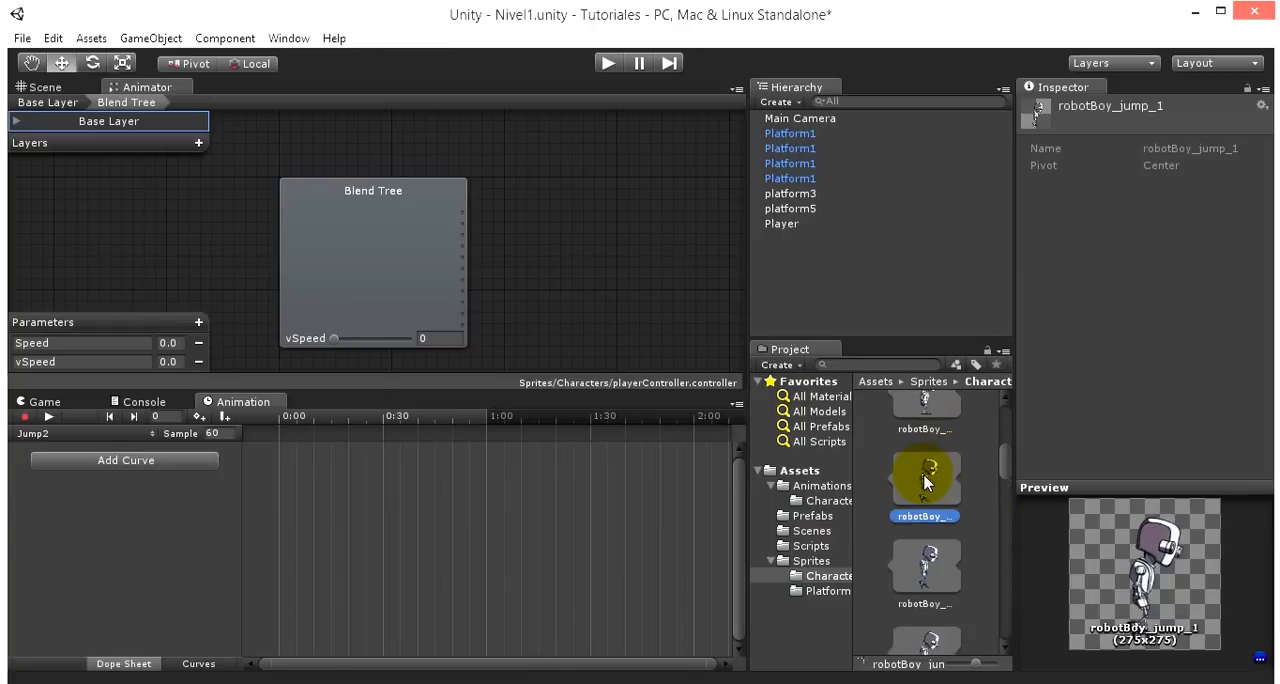
key("Down")
key("Down")
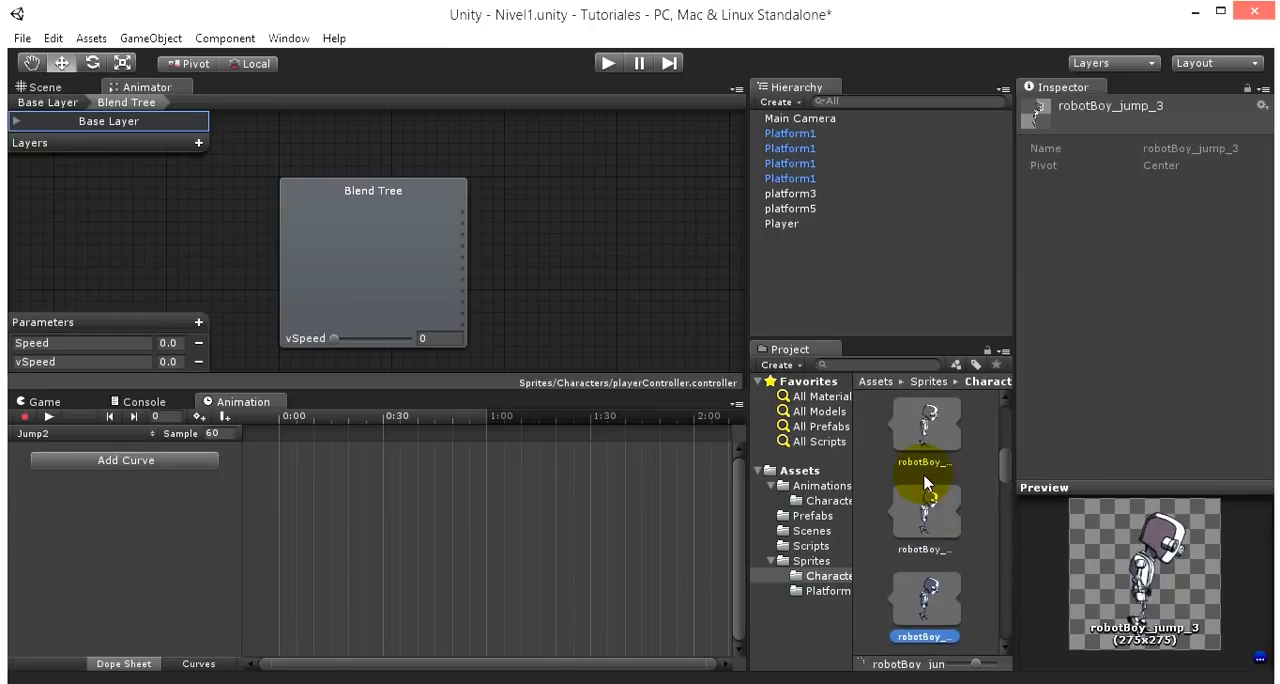
scroll(883, 465, "down", 1)
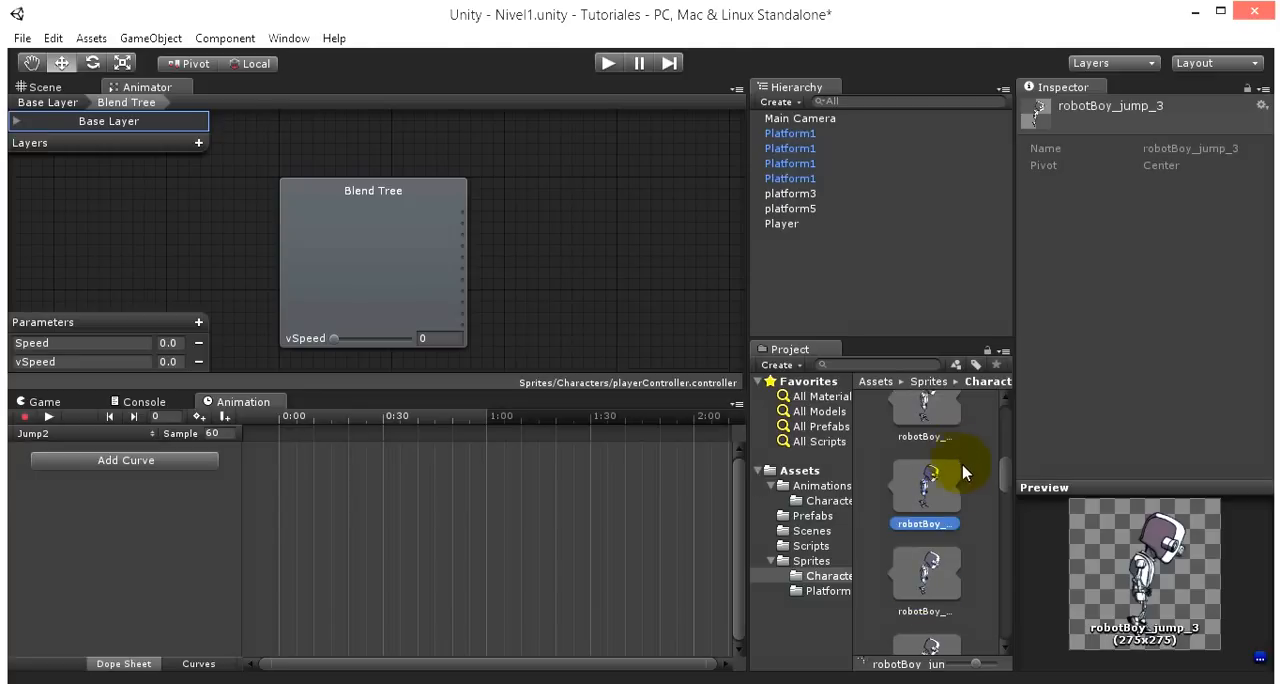
left_click_drag(910, 507, 362, 514)
- Create a third jump animation clip named Jump3 in the Sprites/Characters folder
left_click(98, 434)
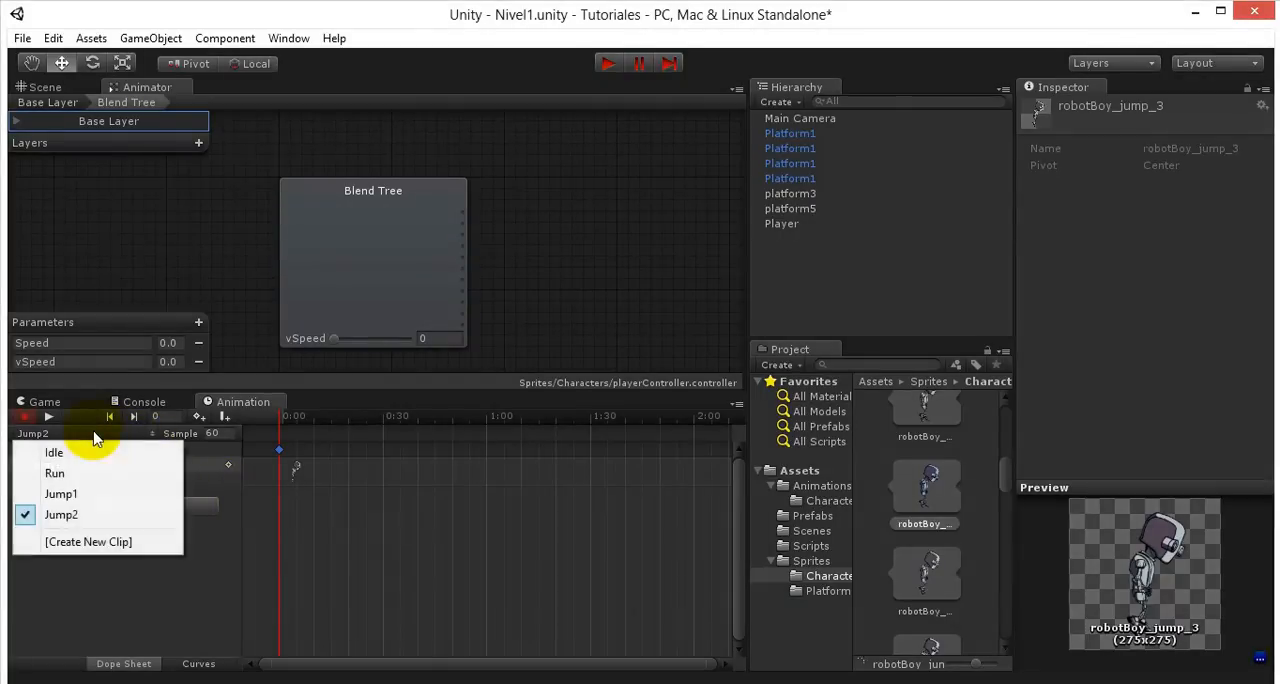
left_click(92, 542)
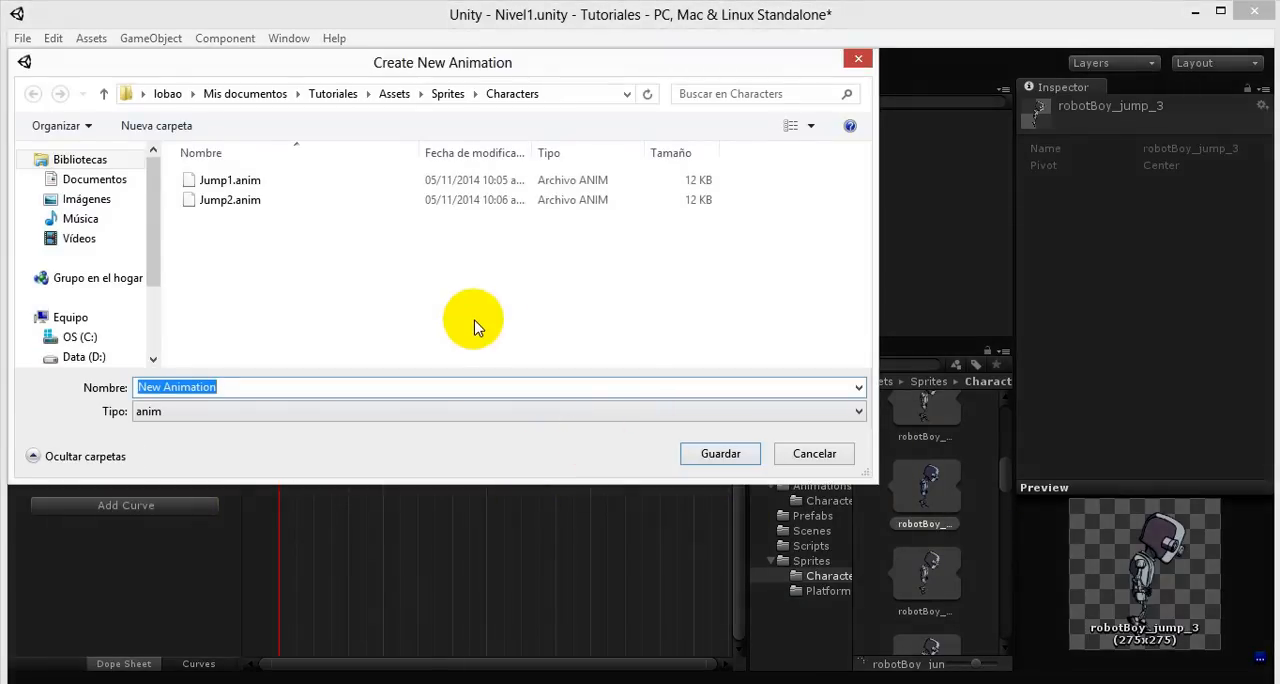
type("Jump3")
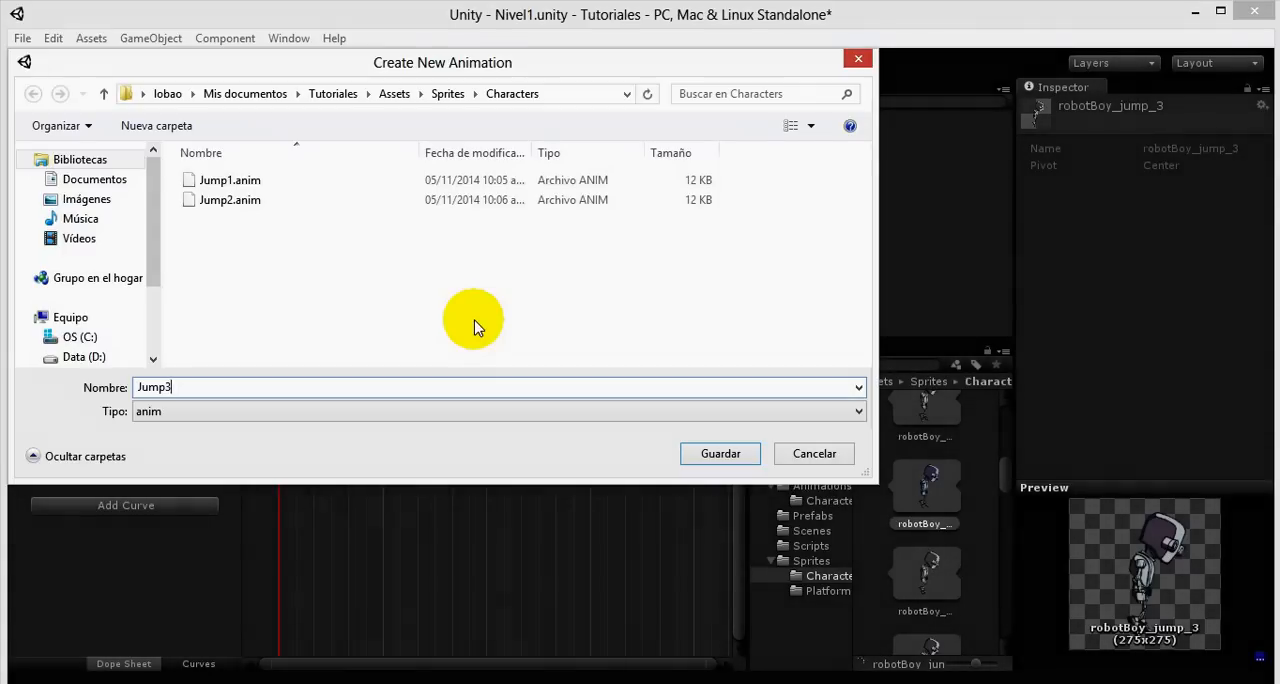
key("Return")
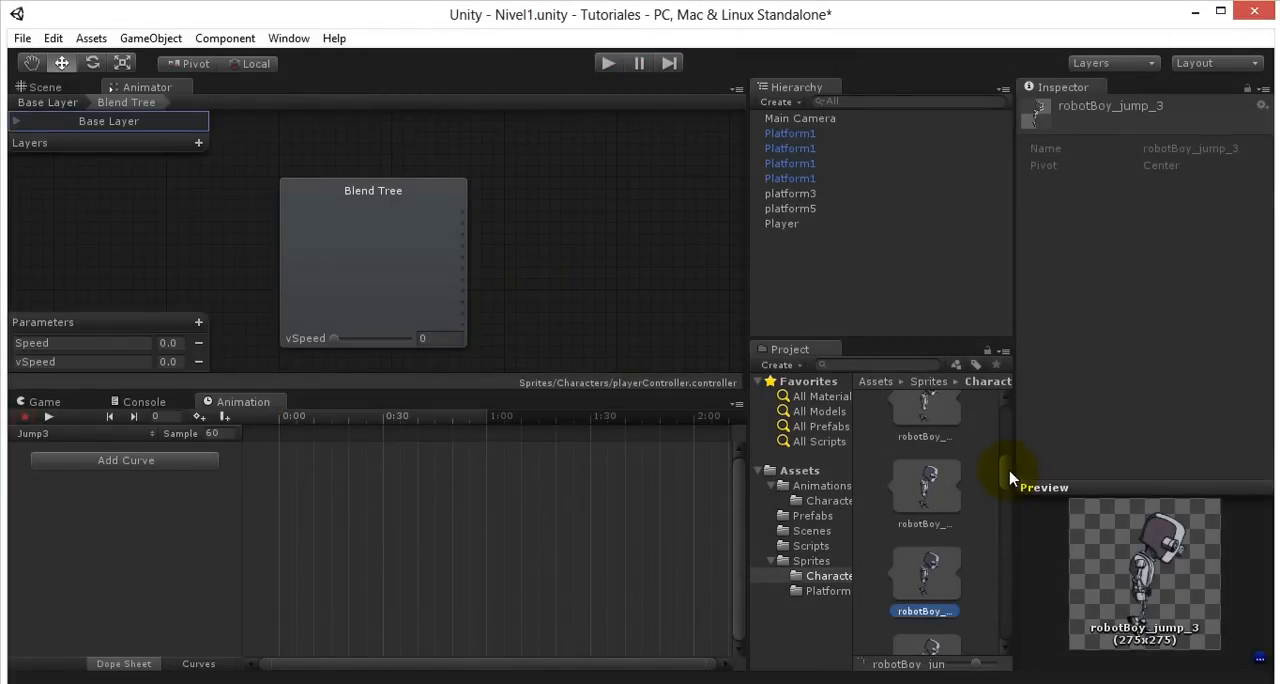
- Preview the jump sprites from robotBoy_jump_0 onward and place robotBoy_jump_6 at 0:00 in the Jump3 clip
left_click_drag(1010, 478, 1009, 463)
left_click(941, 548)
scroll(949, 543, "down", 3)
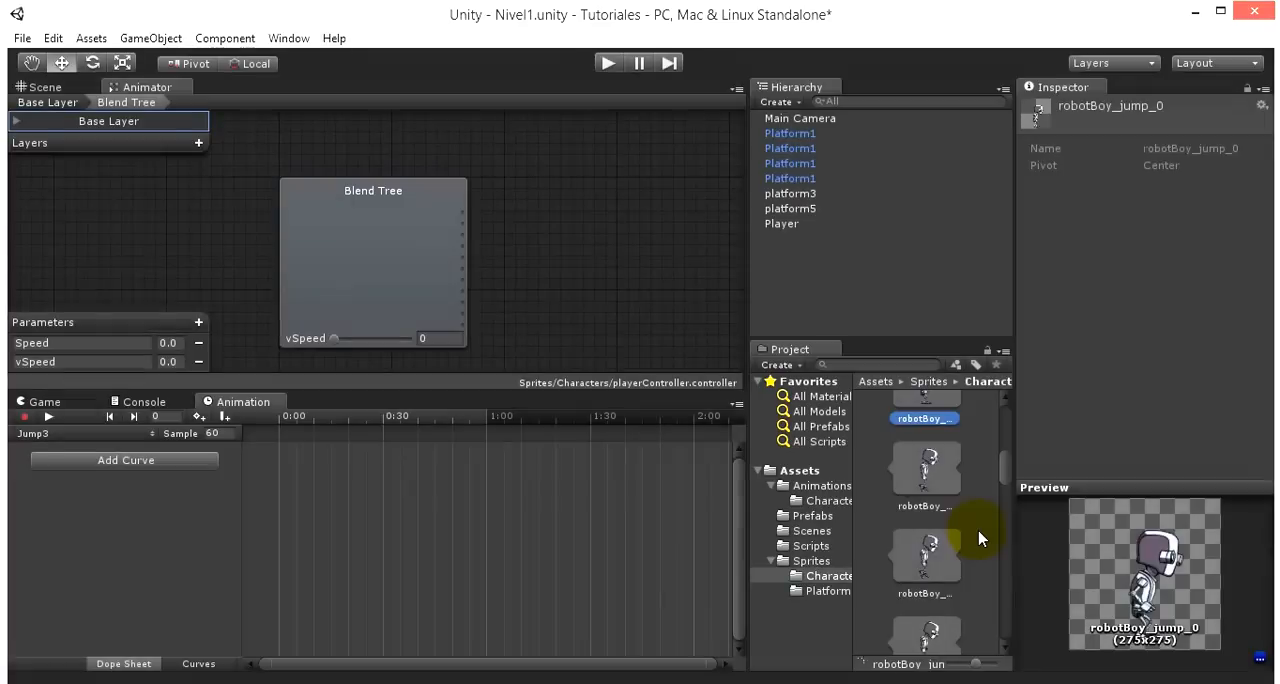
key("Down")
key("Down")
key("Down")
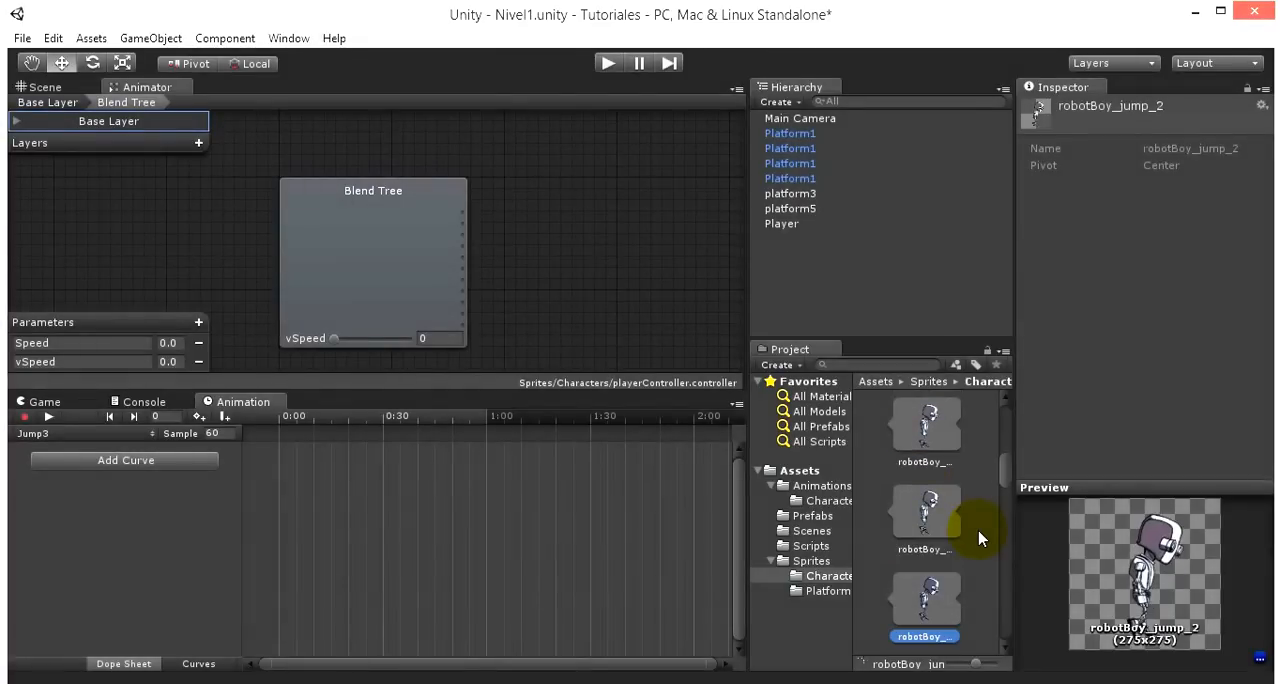
scroll(965, 525, "up", 1)
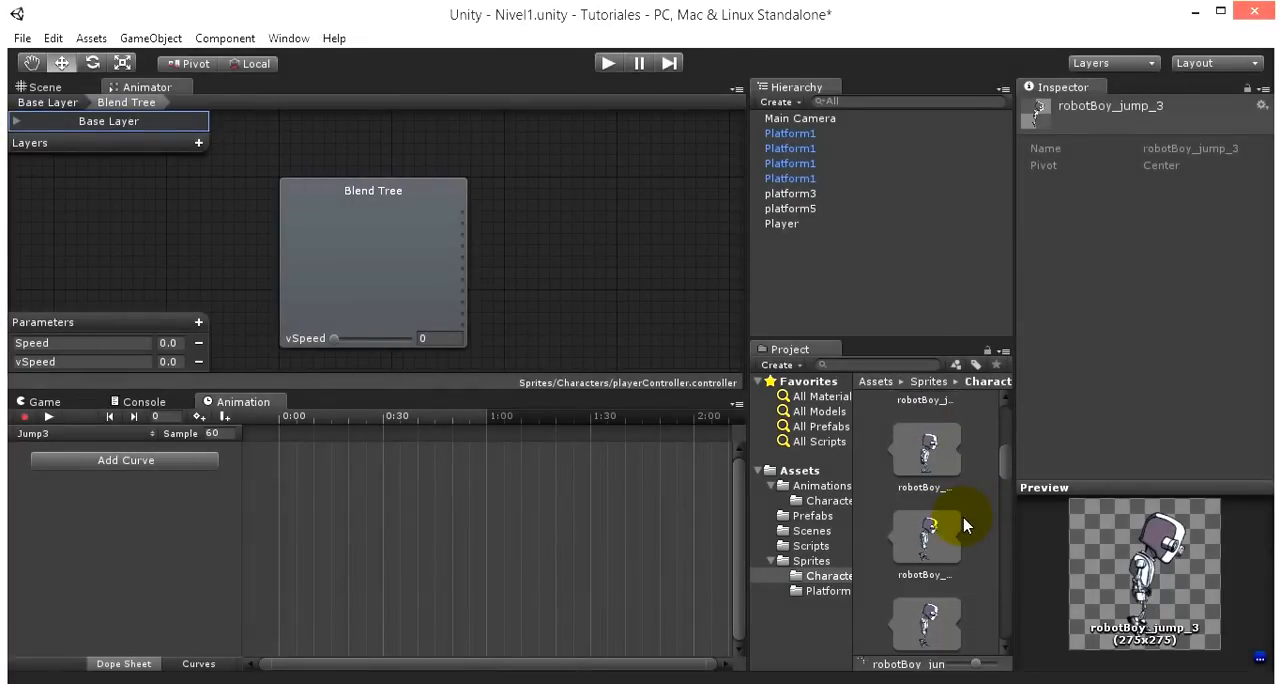
scroll(934, 522, "down", 1)
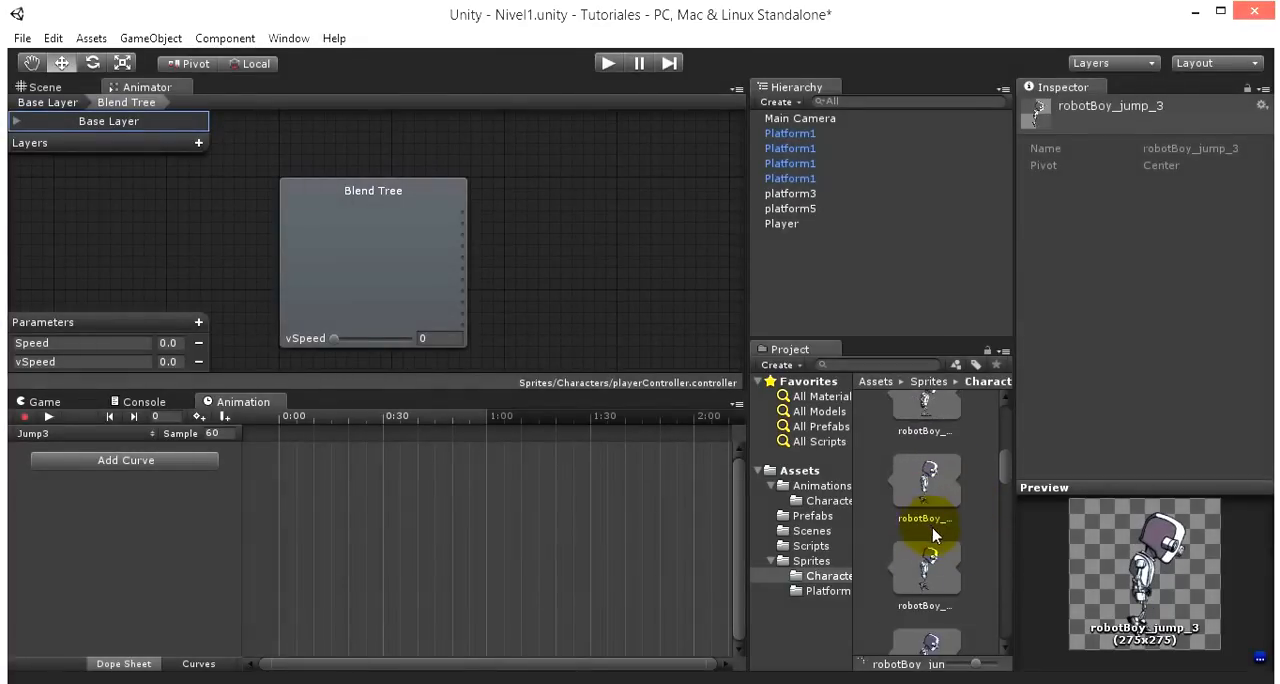
scroll(940, 567, "down", 4)
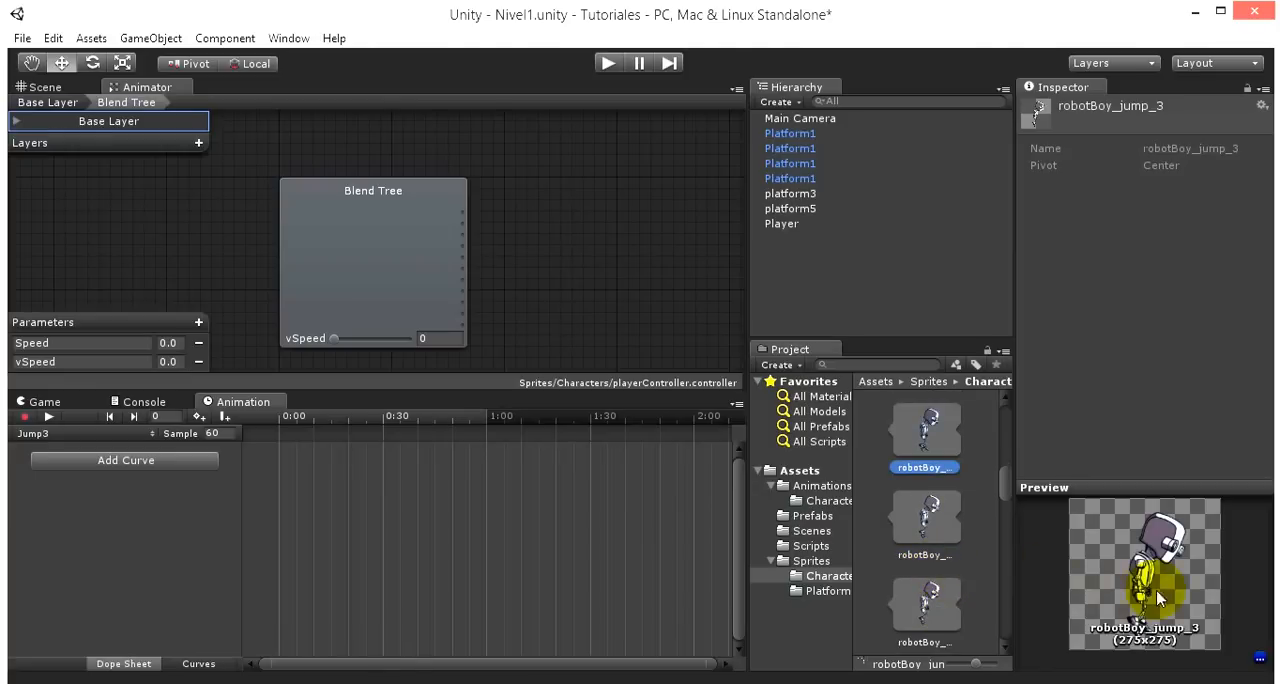
key("Down")
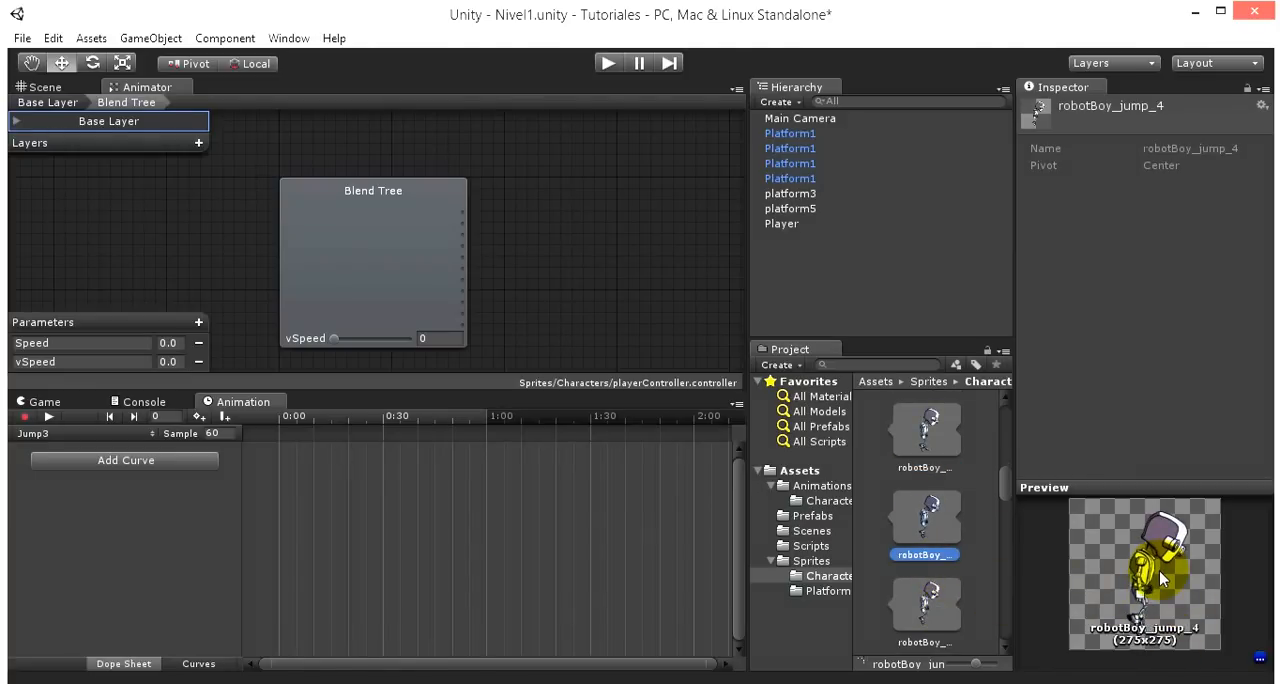
key("Up")
key("Down")
key("Down")
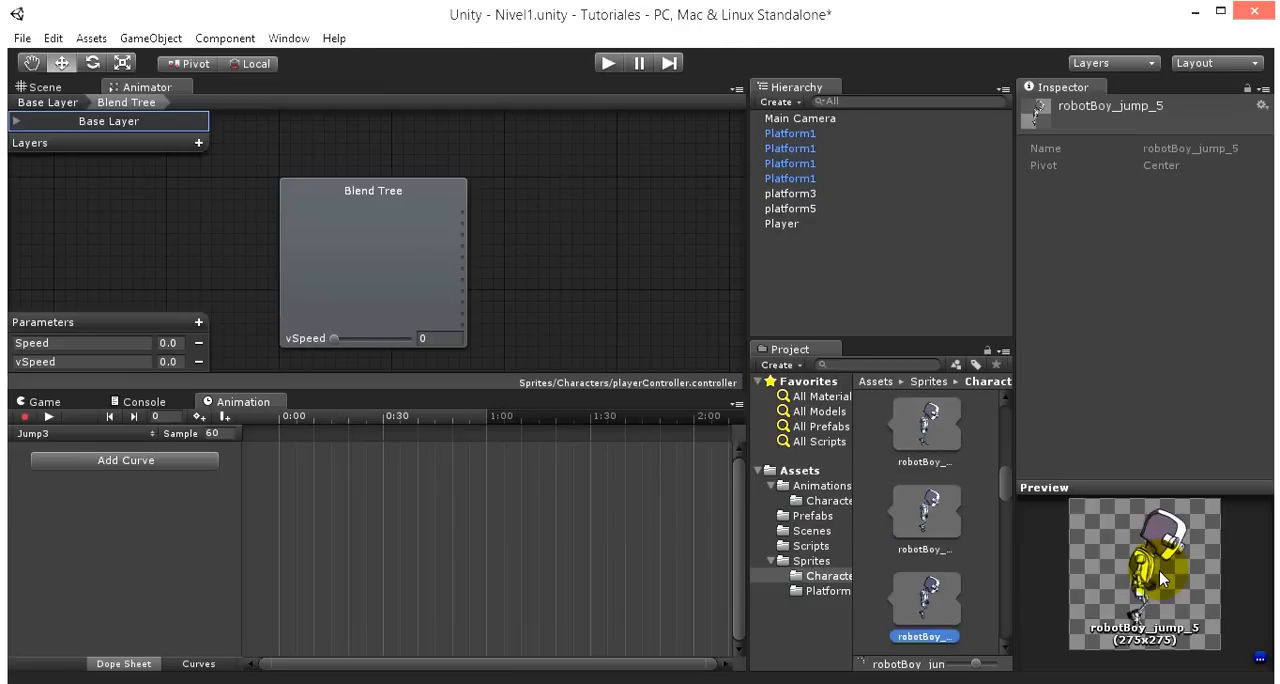
key("Down")
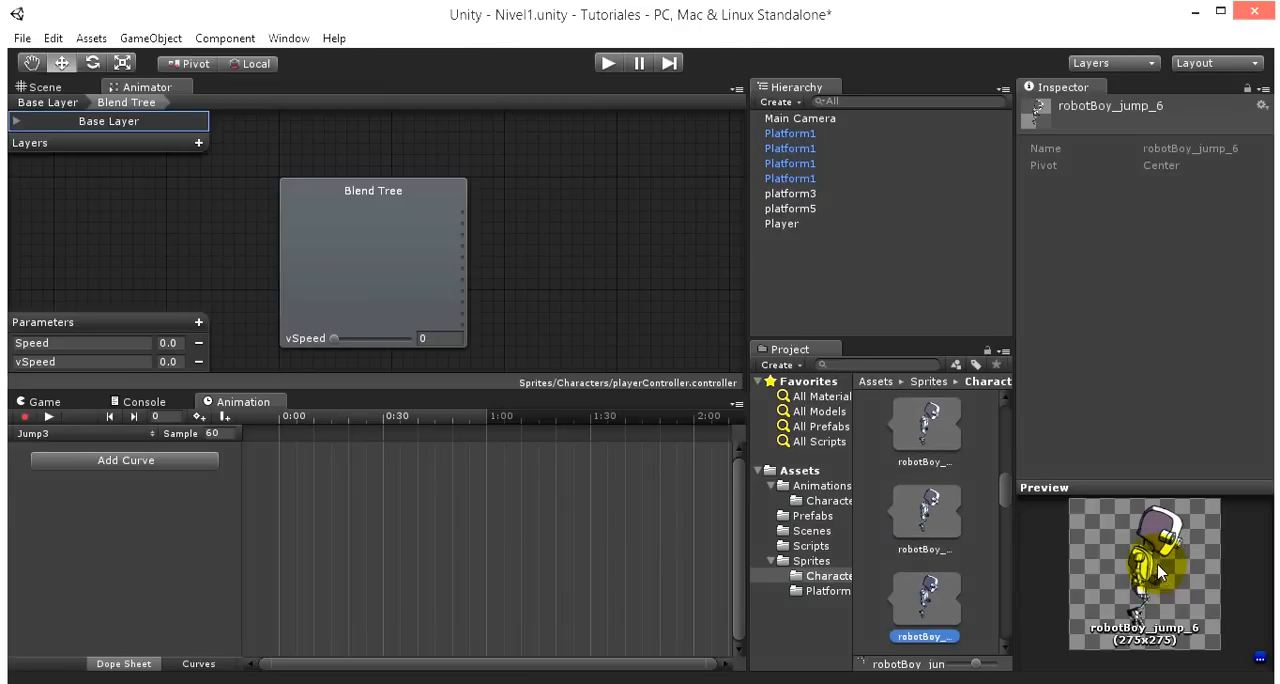
scroll(910, 500, "down", 4)
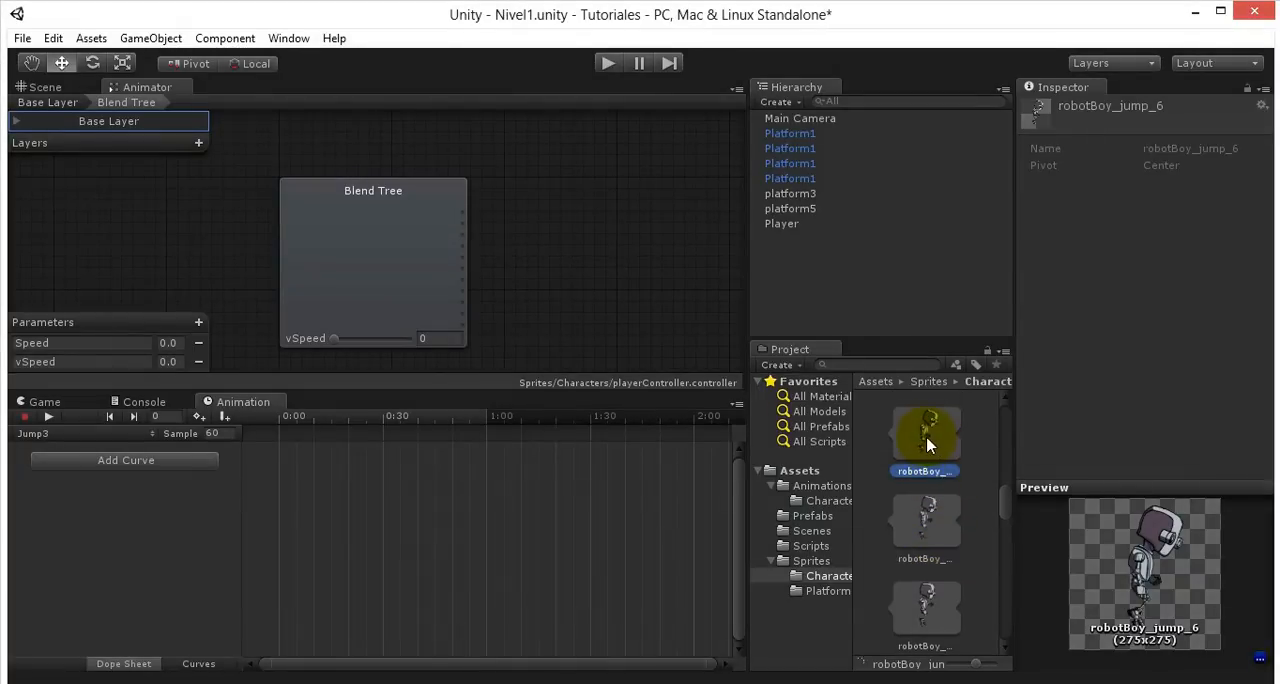
left_click_drag(927, 440, 510, 512)
- Create a fourth jump animation clip for the player named Jump4 in the Sprites/Characters folder
left_click(56, 437)
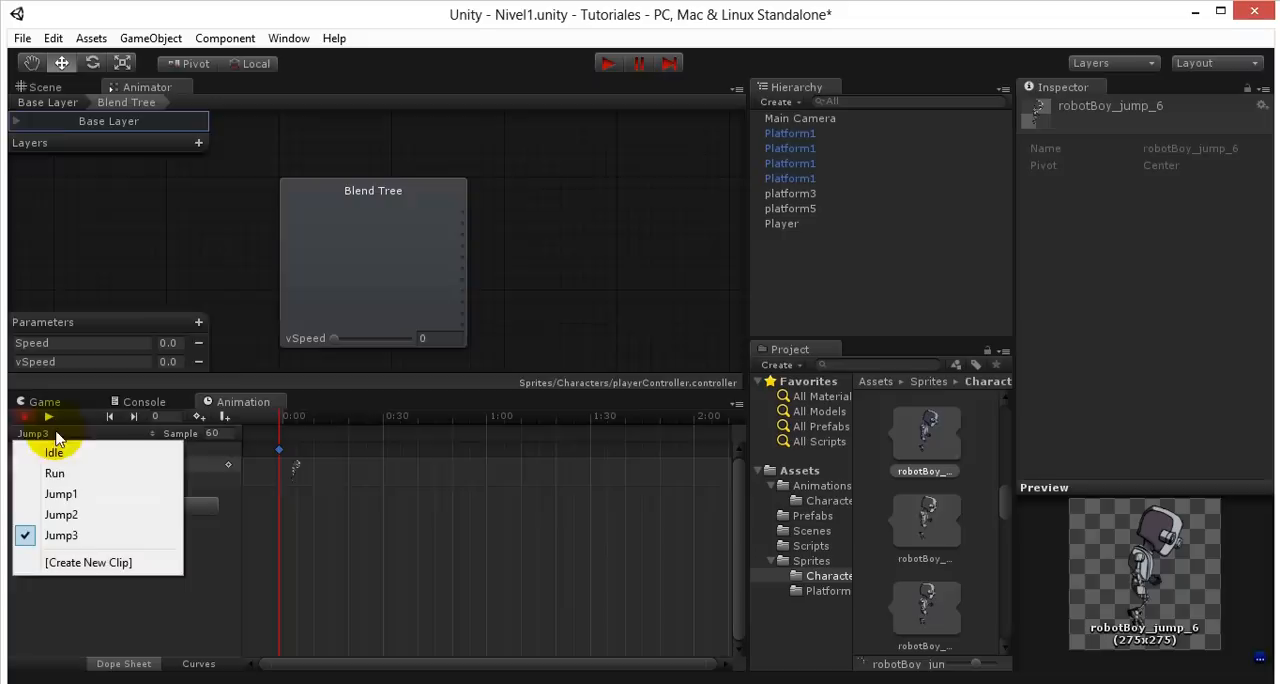
left_click(80, 561)
type("J")
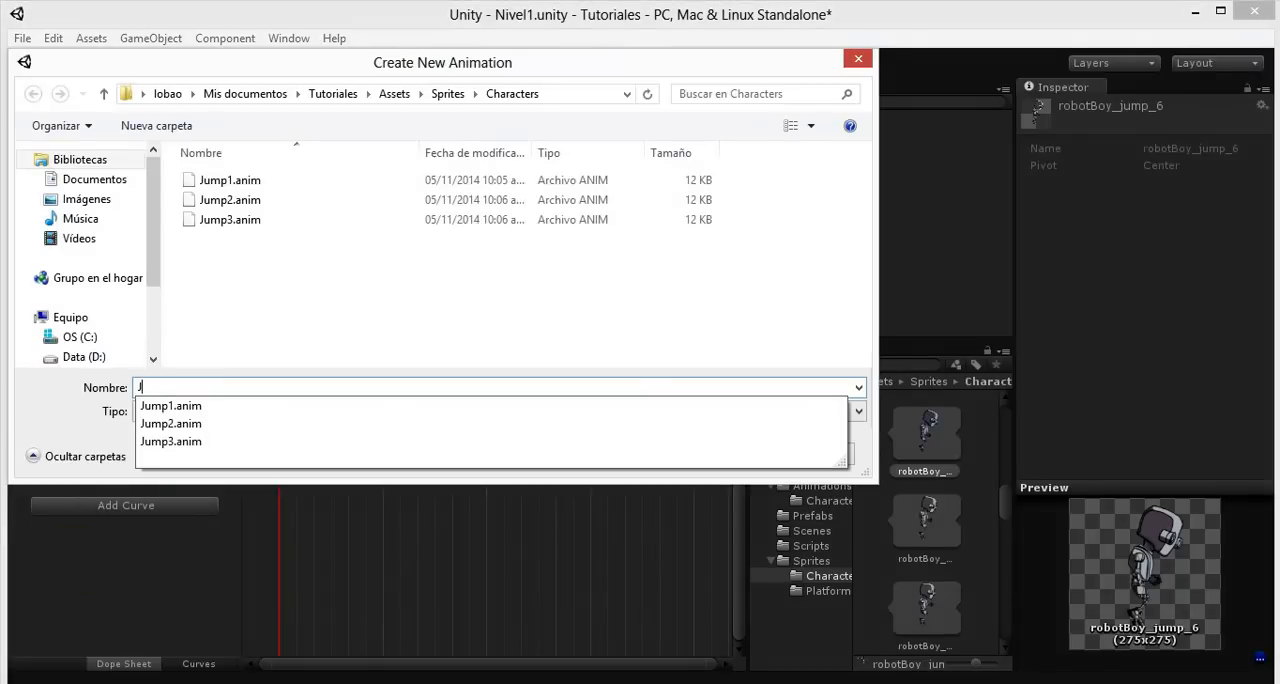
type("ump4")
key("Return")
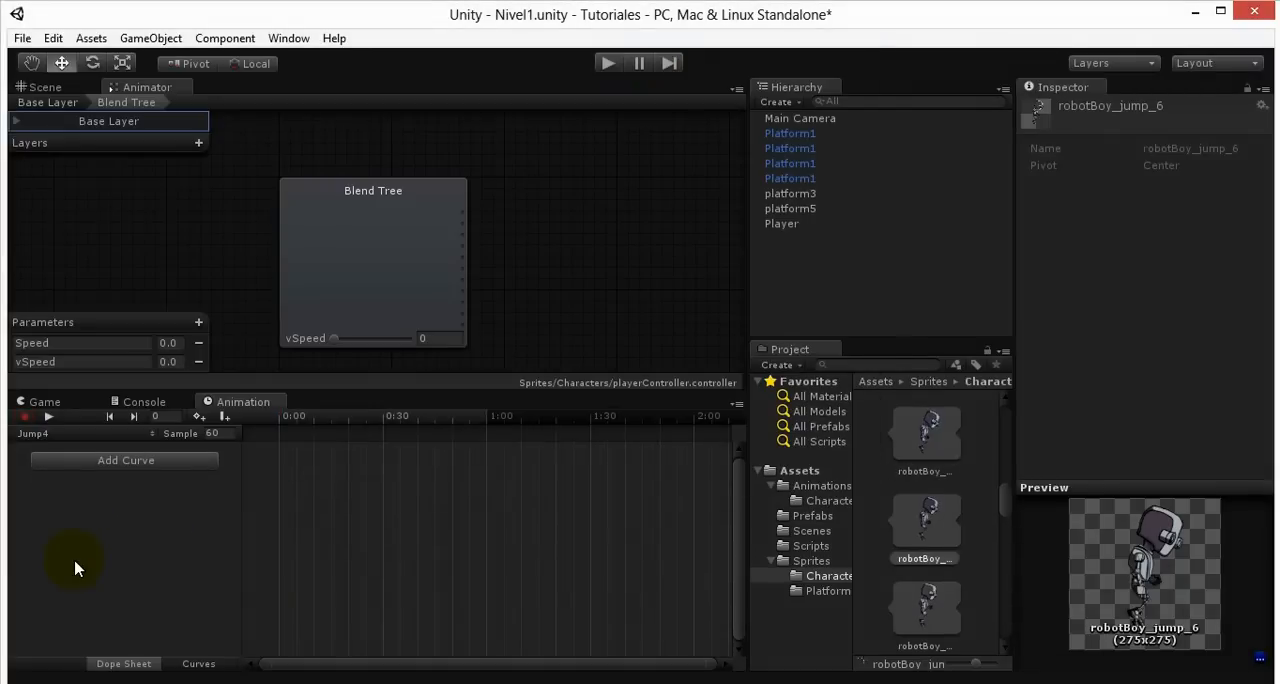
- Compare the jump sprites following robotBoy_jump_6 and place robotBoy_jump_9 at 0:00 in the Jump4 clip
left_click(934, 528)
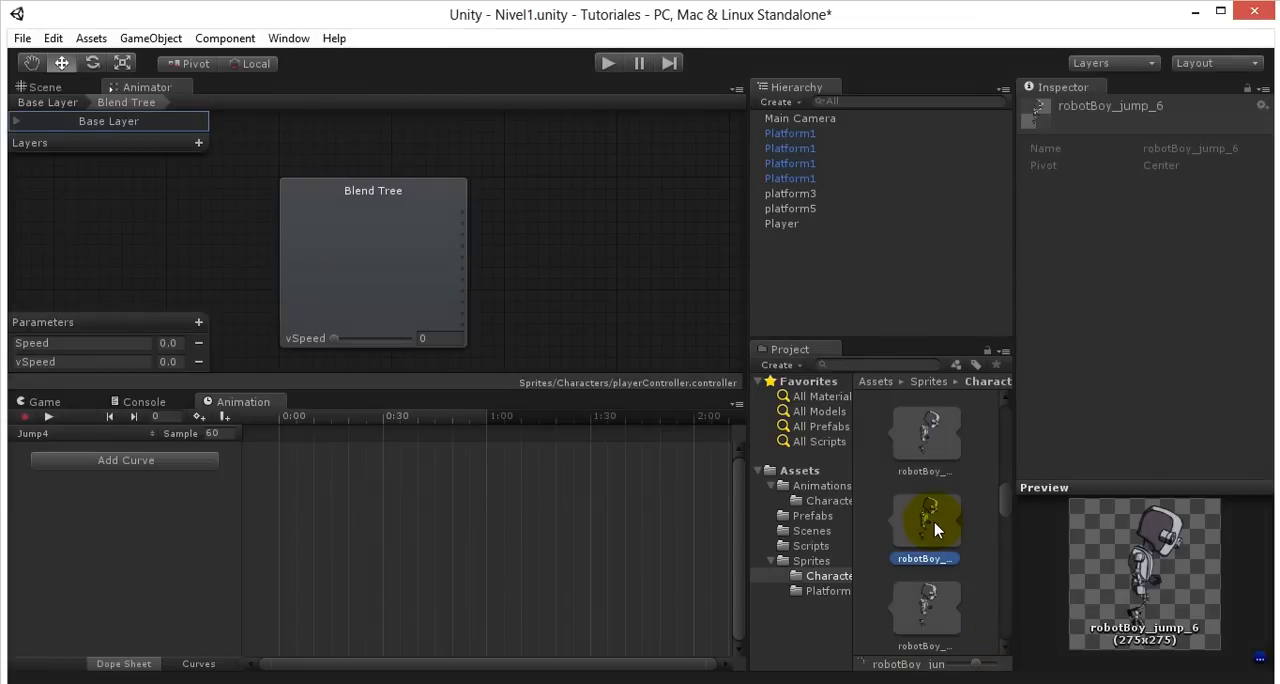
key("Down")
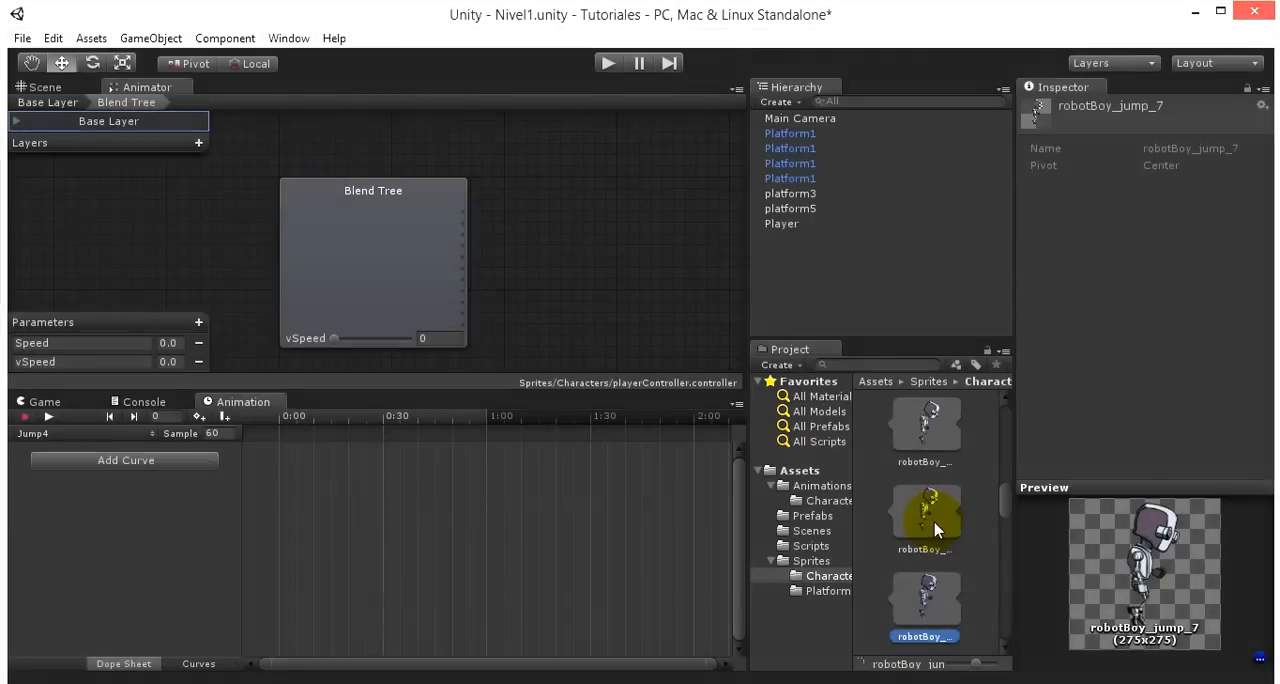
left_click(934, 528)
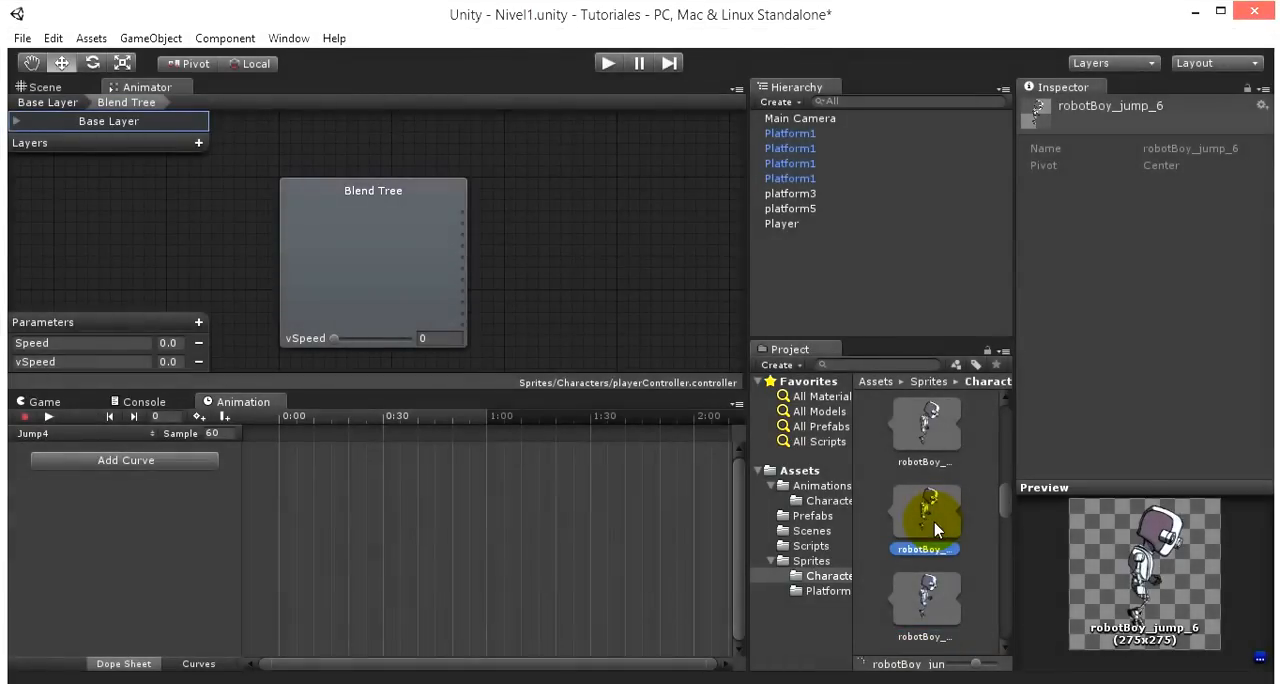
key("Down")
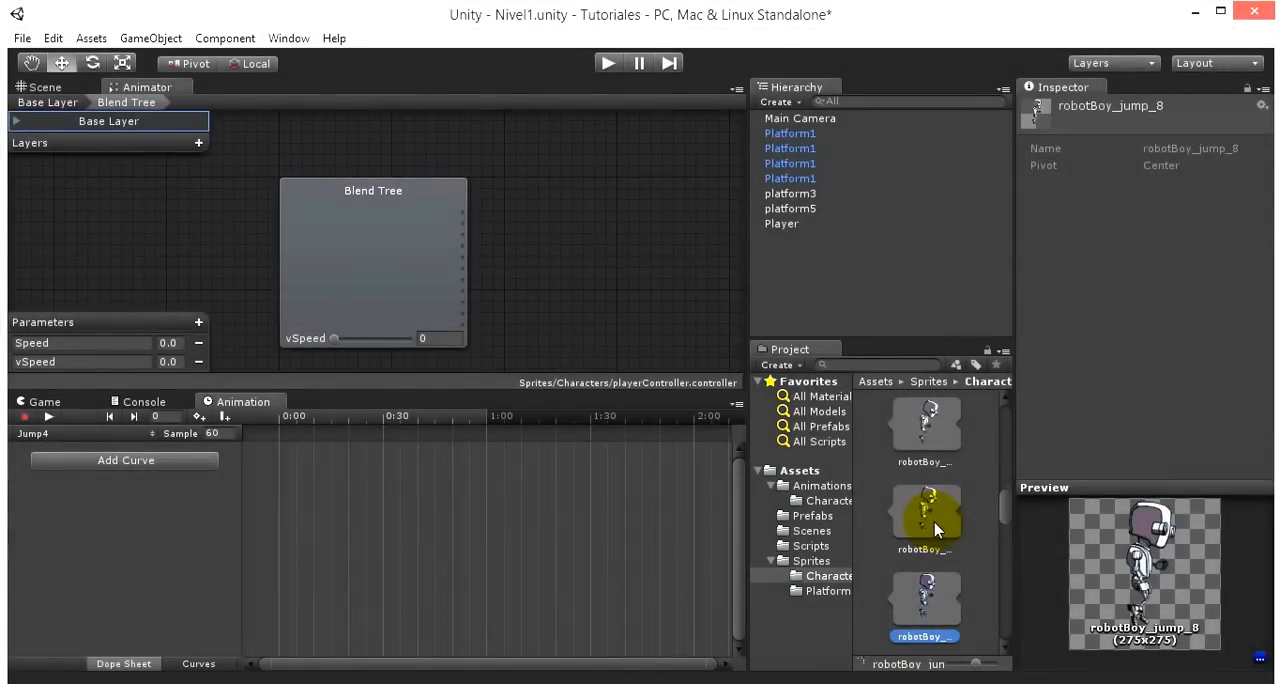
scroll(966, 590, "down", 3)
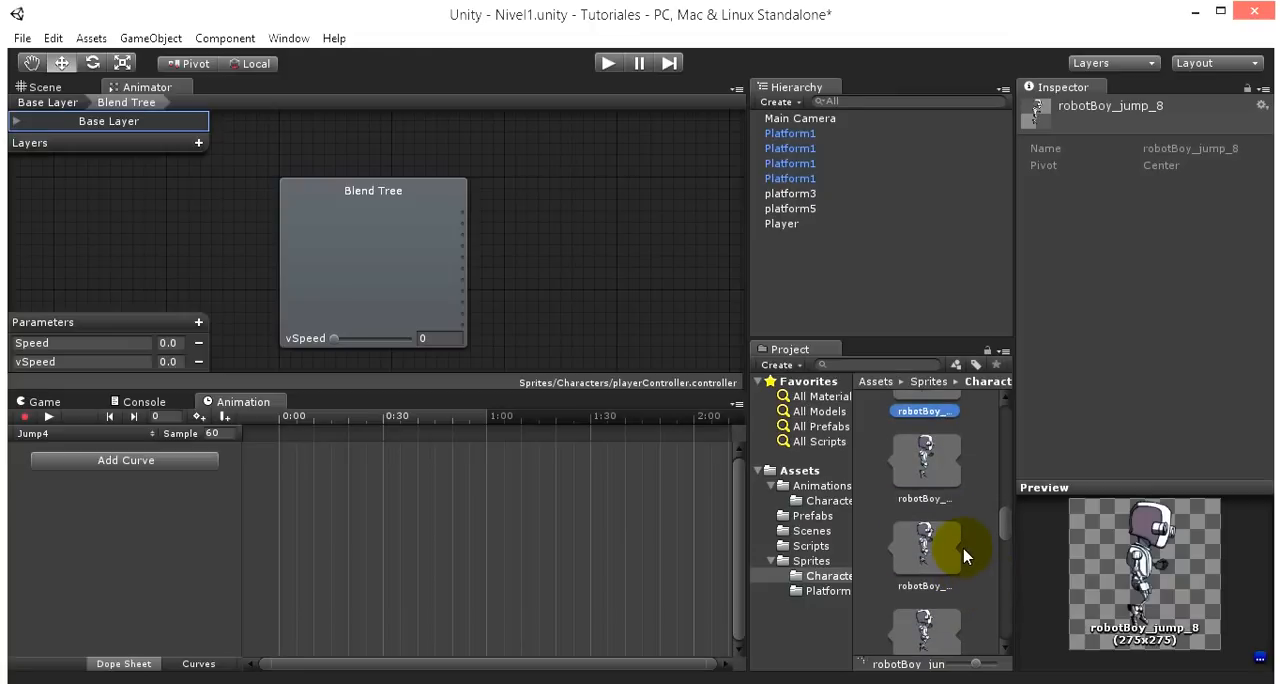
scroll(965, 557, "up", 1)
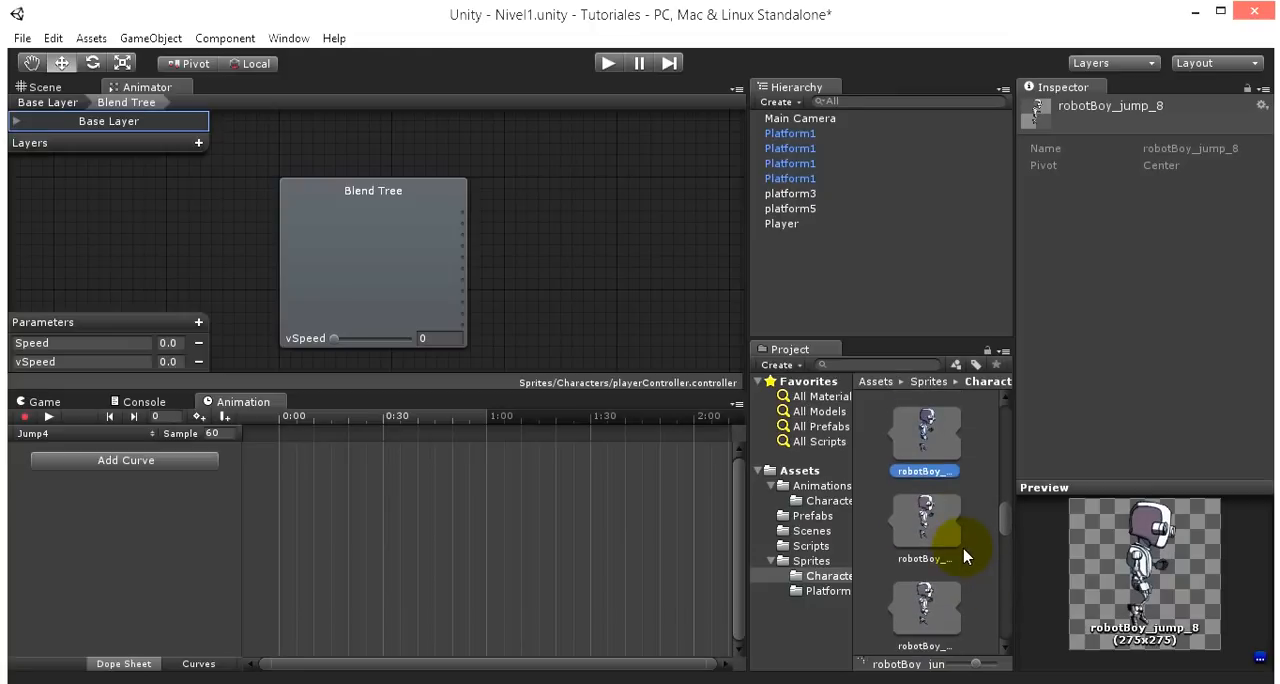
key("Down")
key("Up")
key("Down")
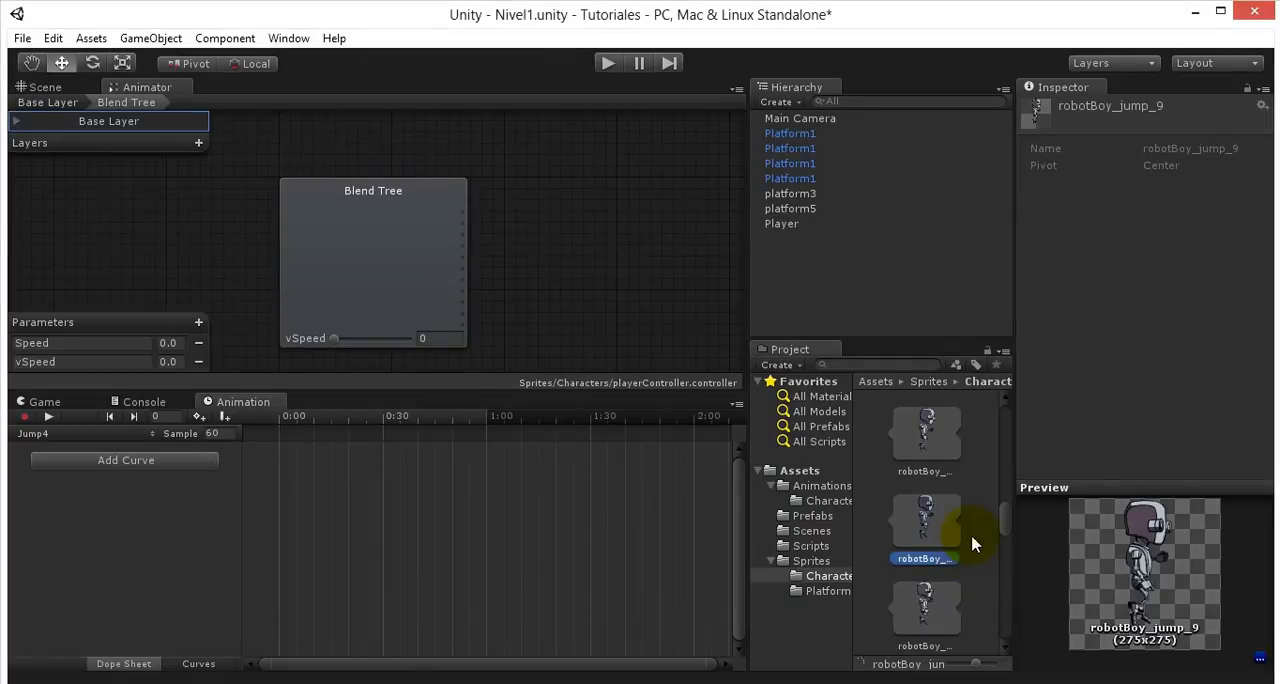
left_click_drag(938, 518, 705, 517)
left_click_drag(445, 528, 445, 528)
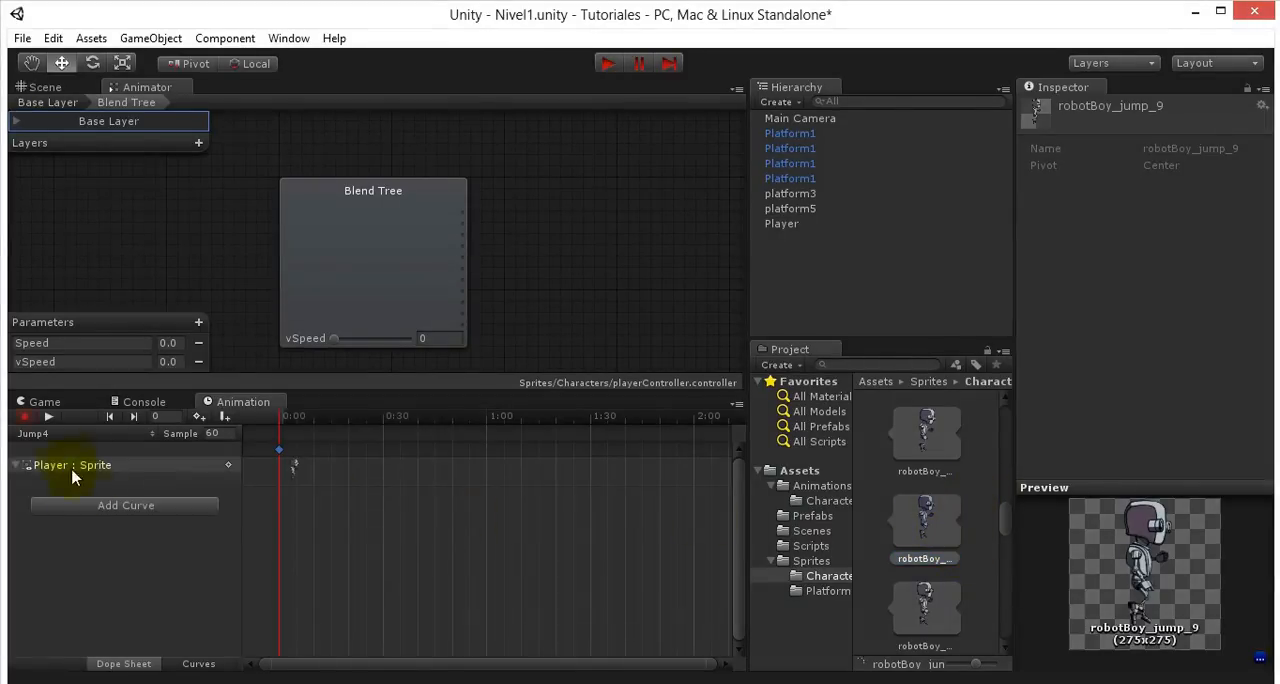
- Create a fifth jump animation clip named Jump5 in the Sprites/Characters folder
left_click(60, 434)
left_click(106, 594)
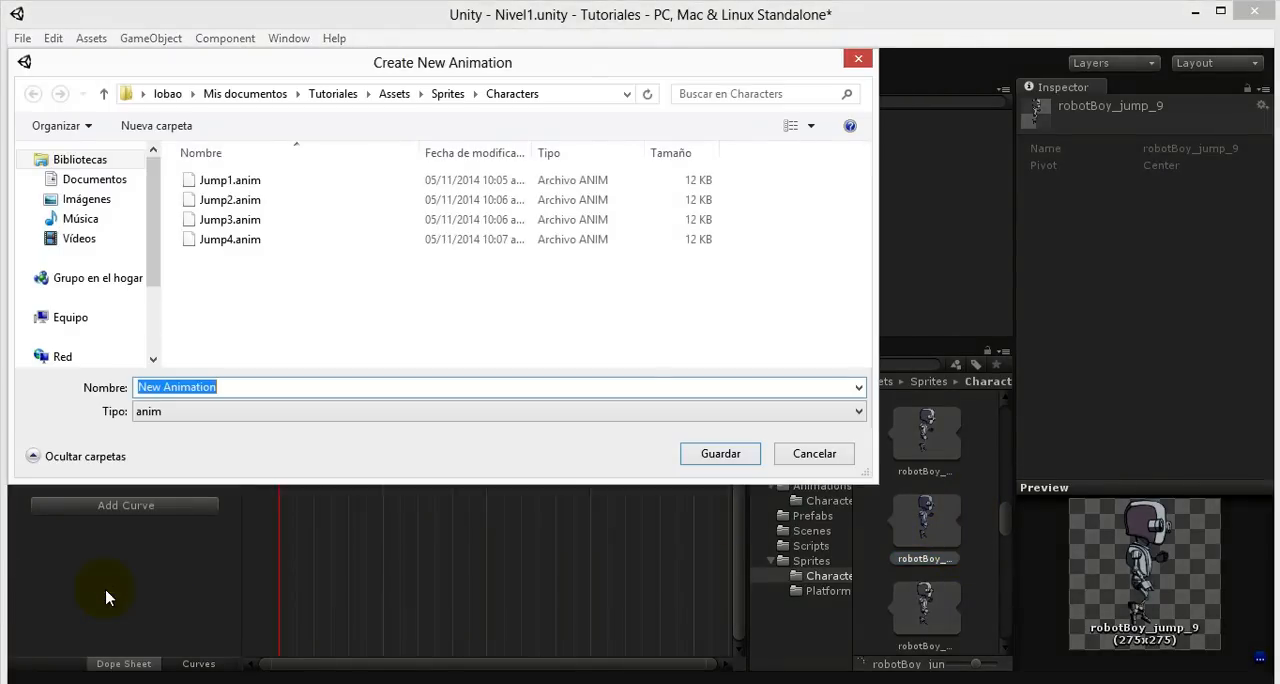
type("Jump")
key("Return")
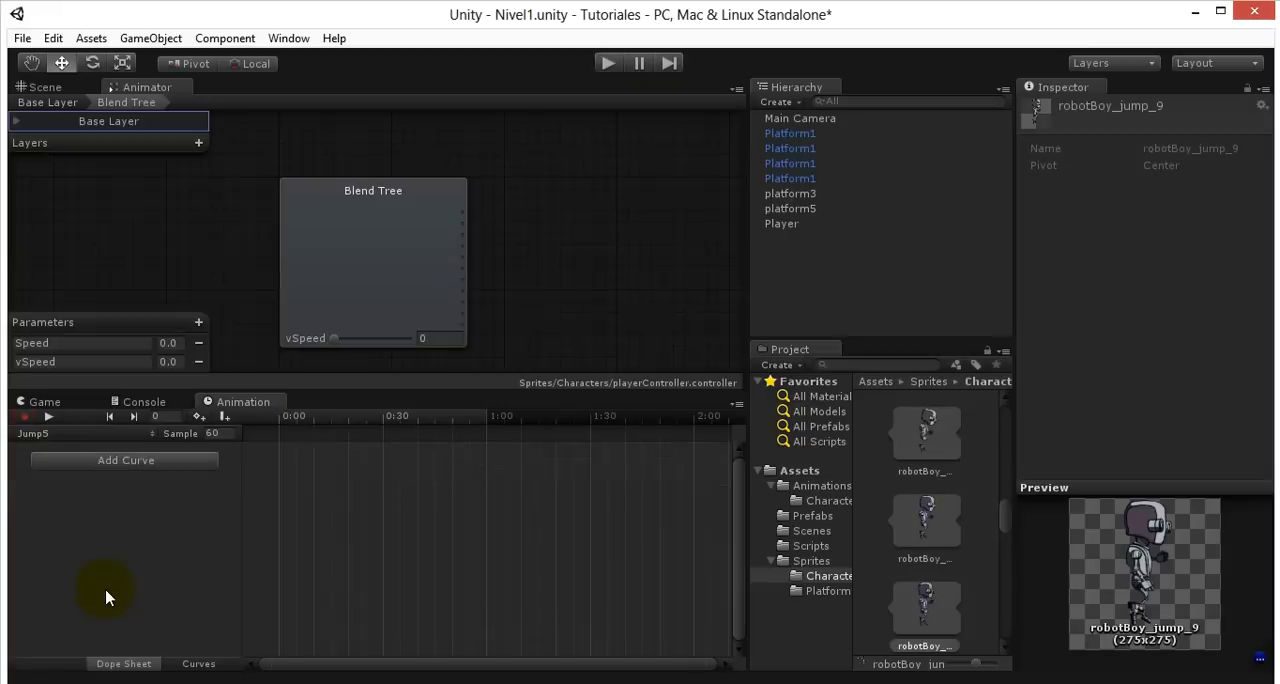
- Preview the jump sprites from robotBoy_jump_8 onward and place robotBoy_jump_11 at 0:00 in the Jump5 clip
left_click(912, 607)
scroll(912, 600, "down", 1)
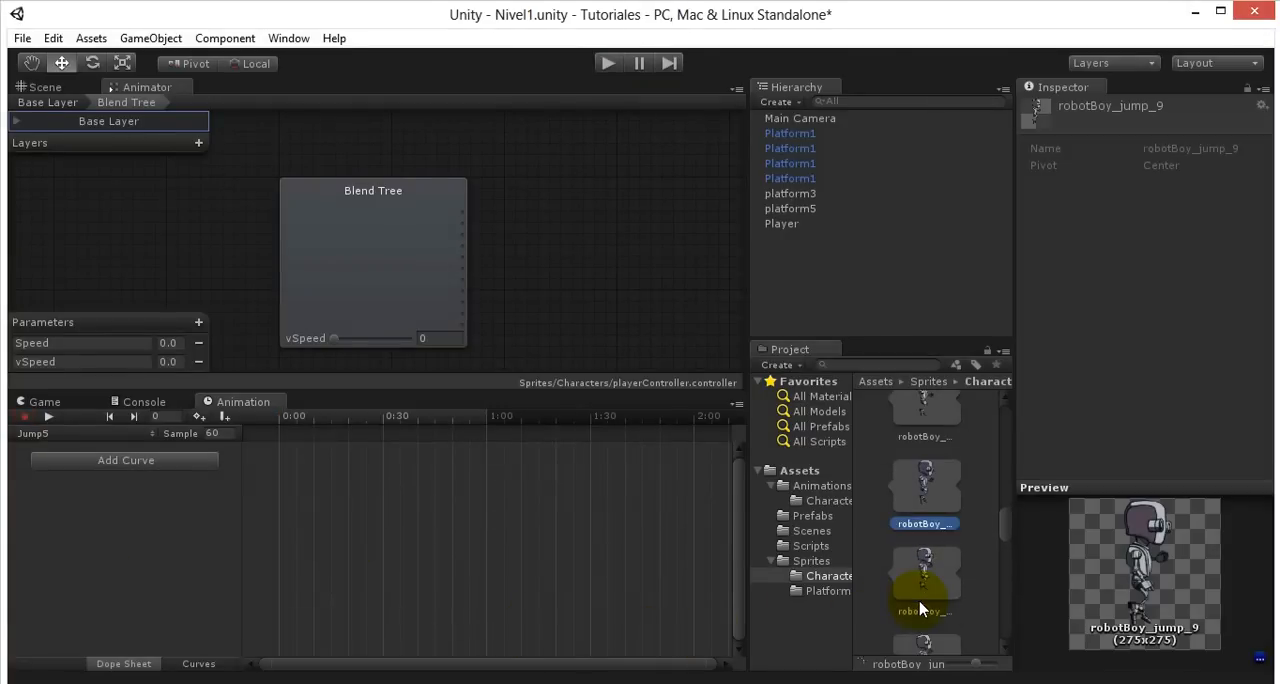
left_click(910, 418)
left_click(929, 528)
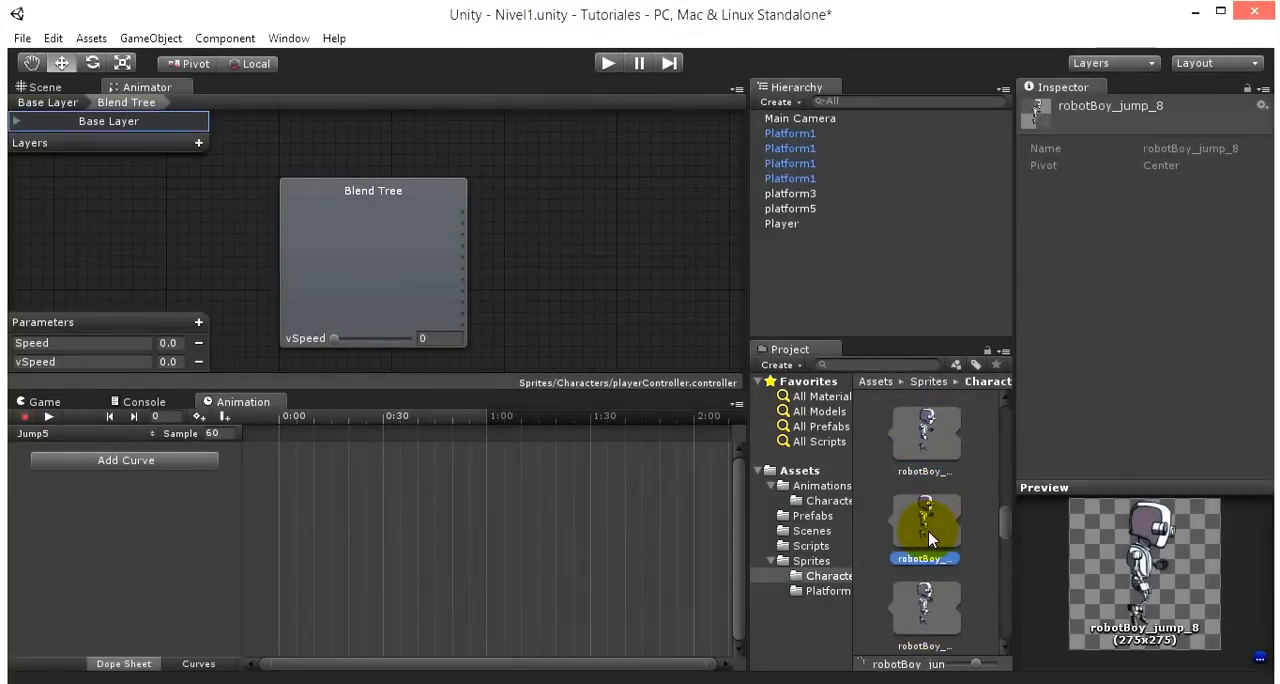
key("Down")
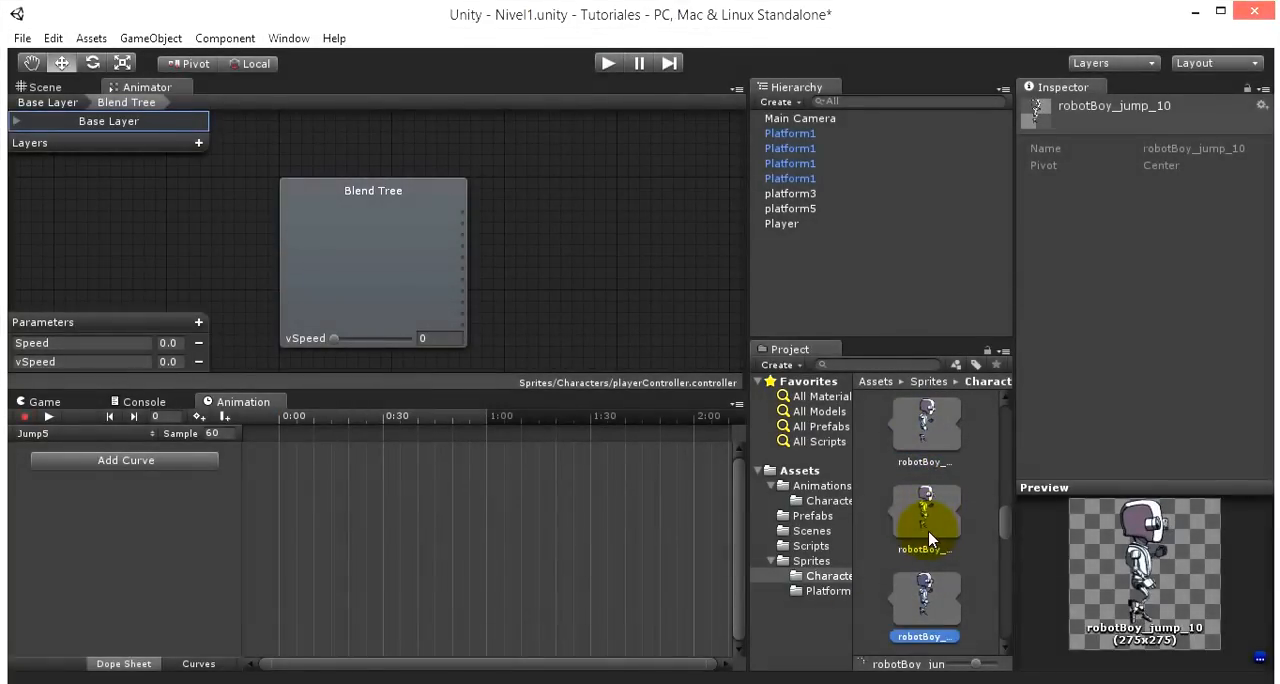
key("Down")
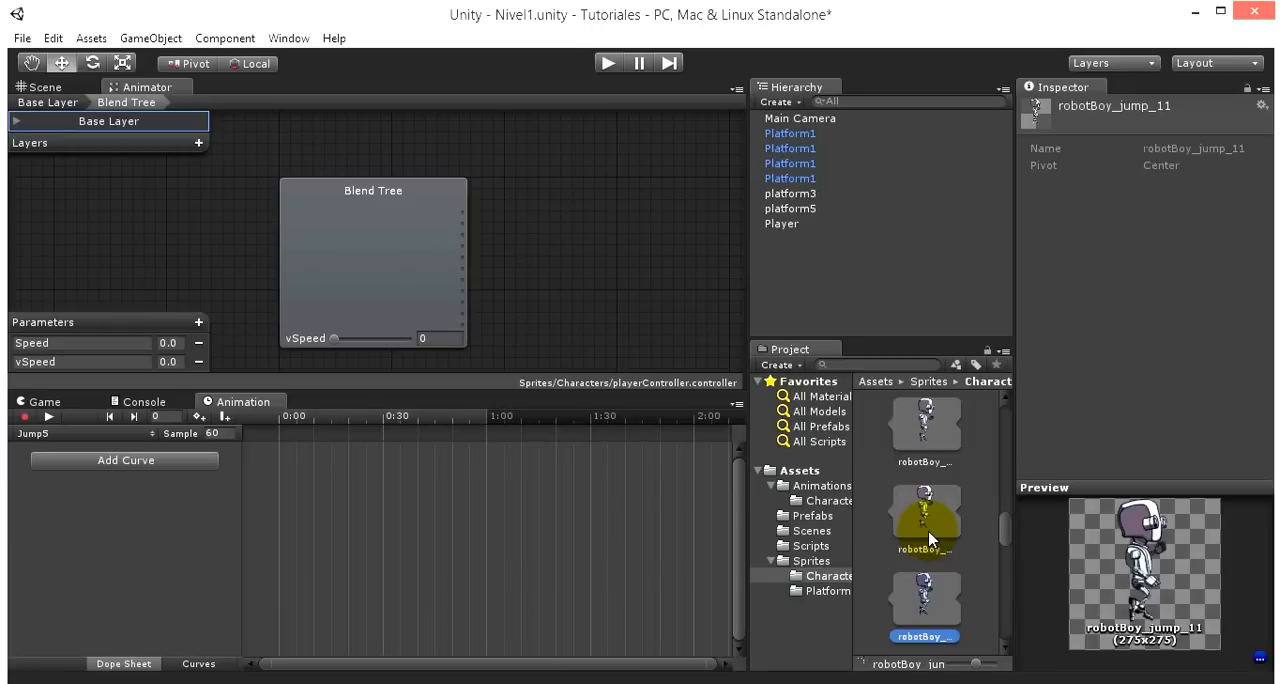
scroll(945, 530, "down", 2)
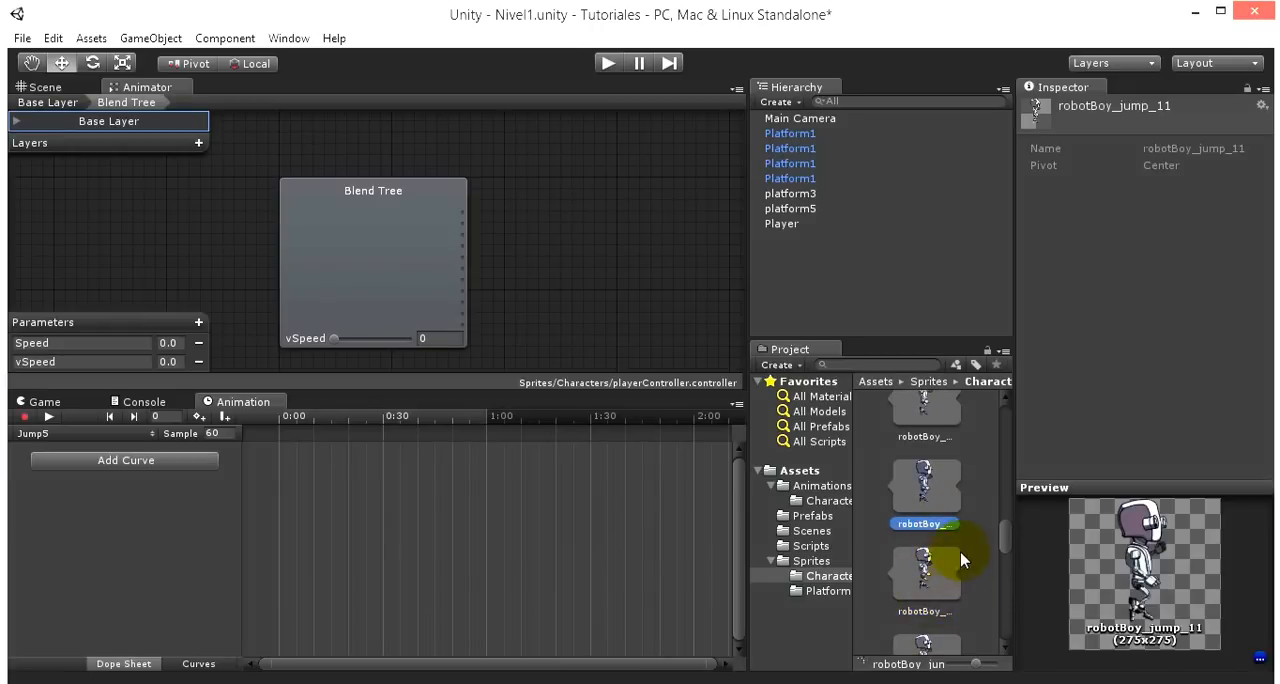
scroll(962, 550, "down", 1)
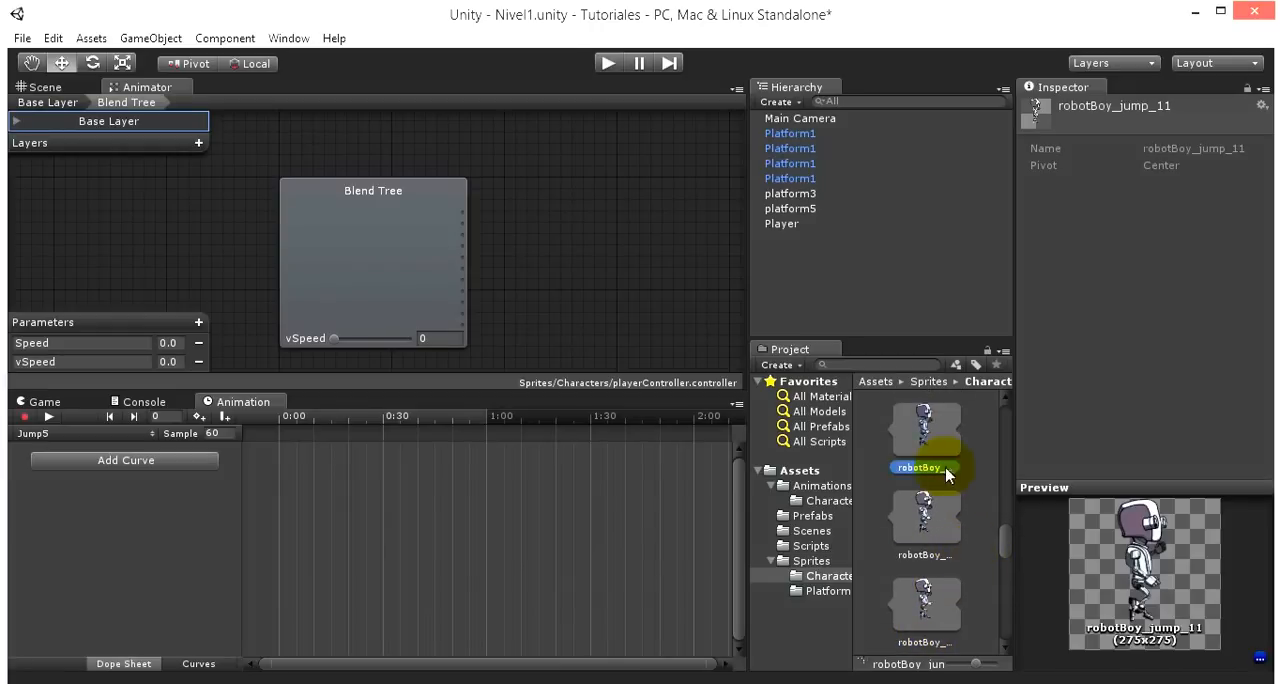
left_click_drag(930, 445, 697, 520)
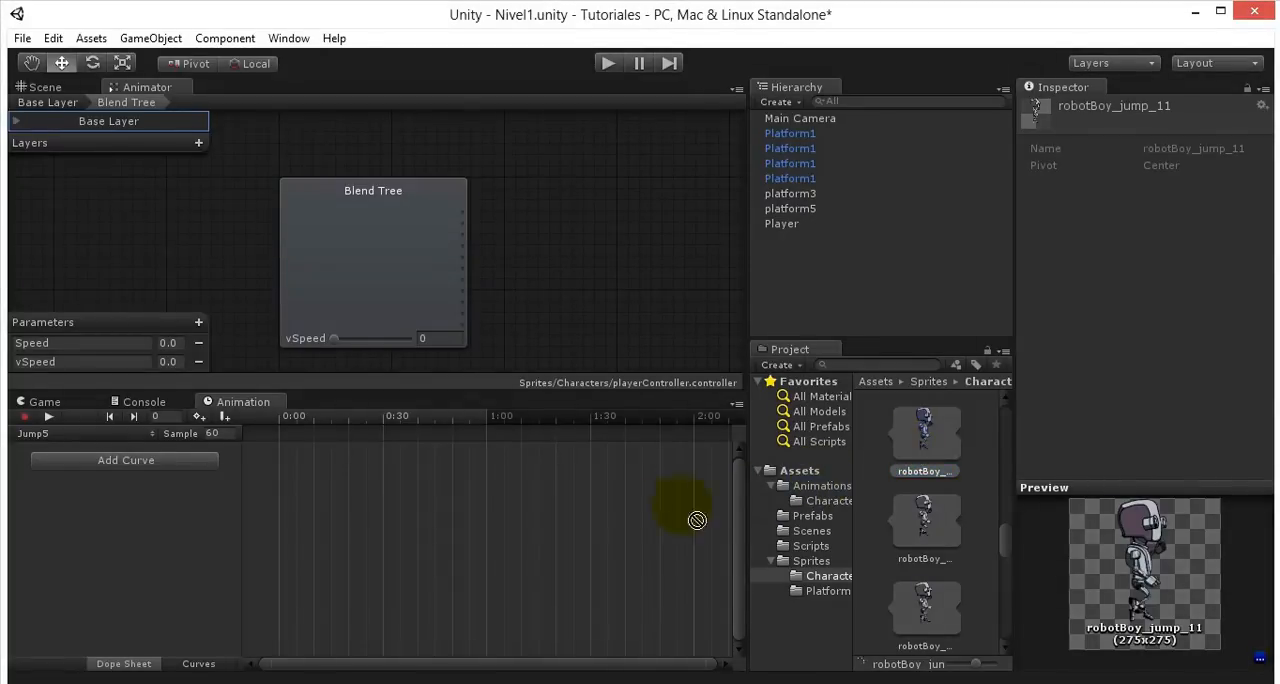
left_click_drag(493, 518, 471, 514)
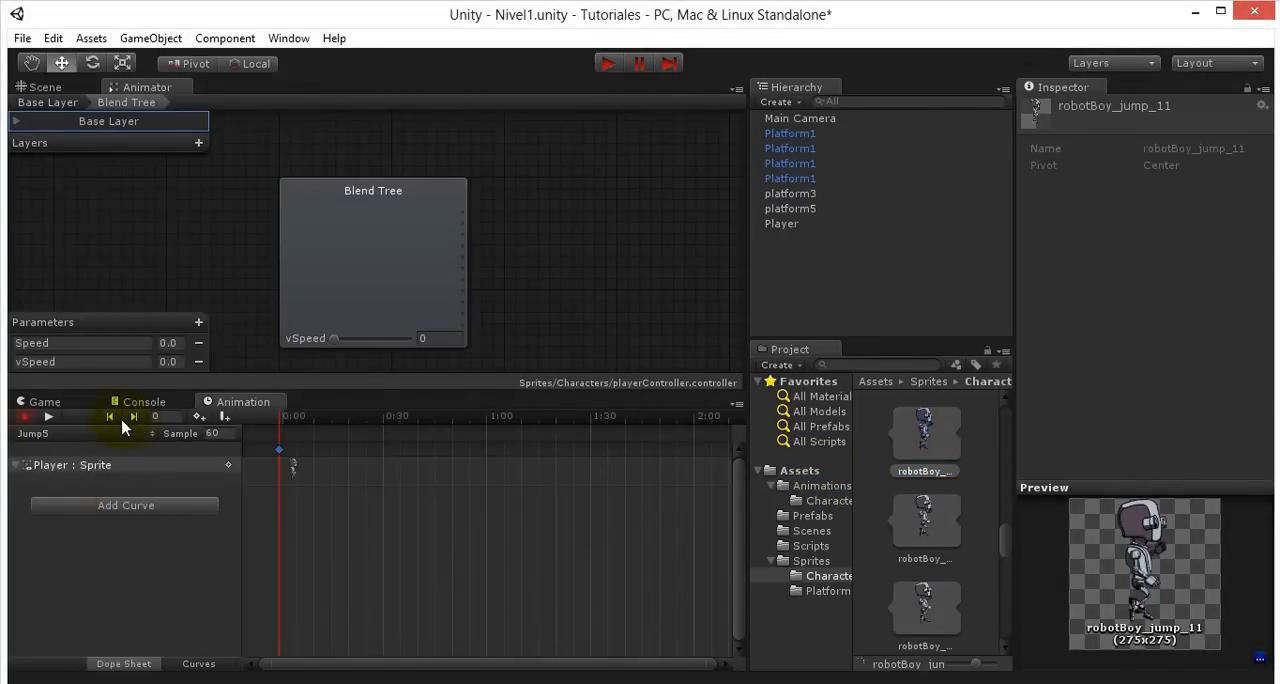
- Create a sixth jump animation clip named Jump6 in the Sprites/Characters folder
left_click(97, 436)
left_click(100, 603)
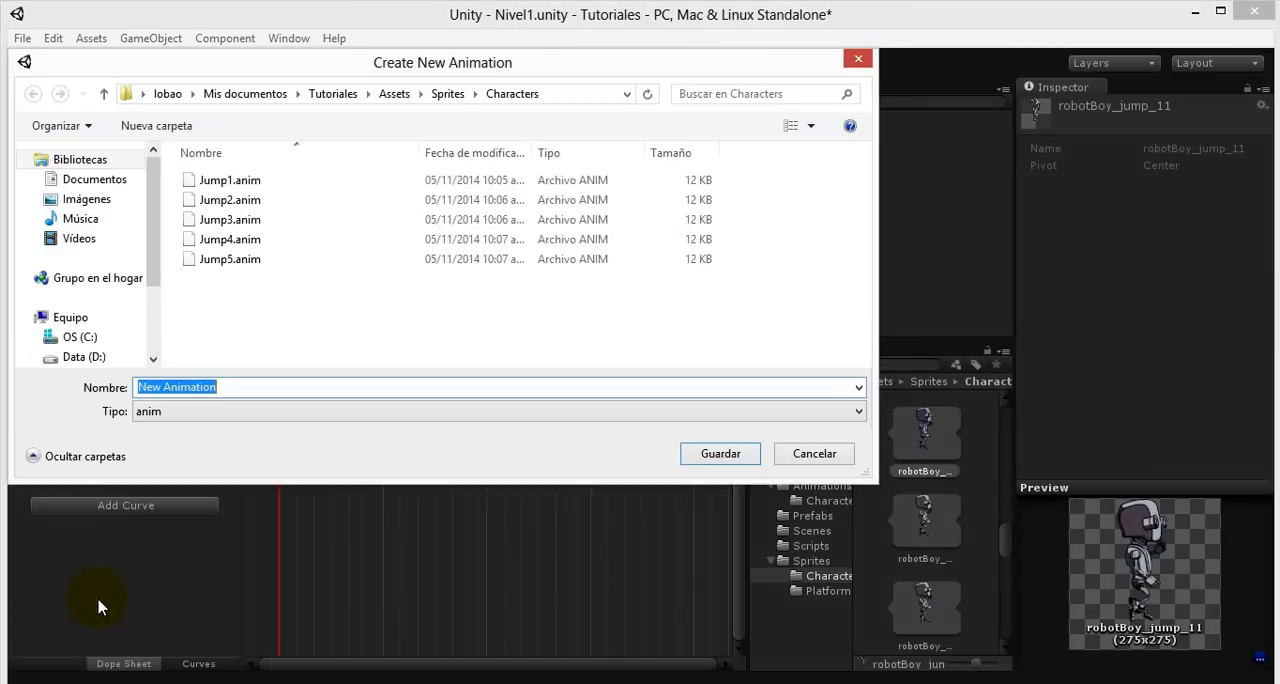
type("Jump6")
key("Return")
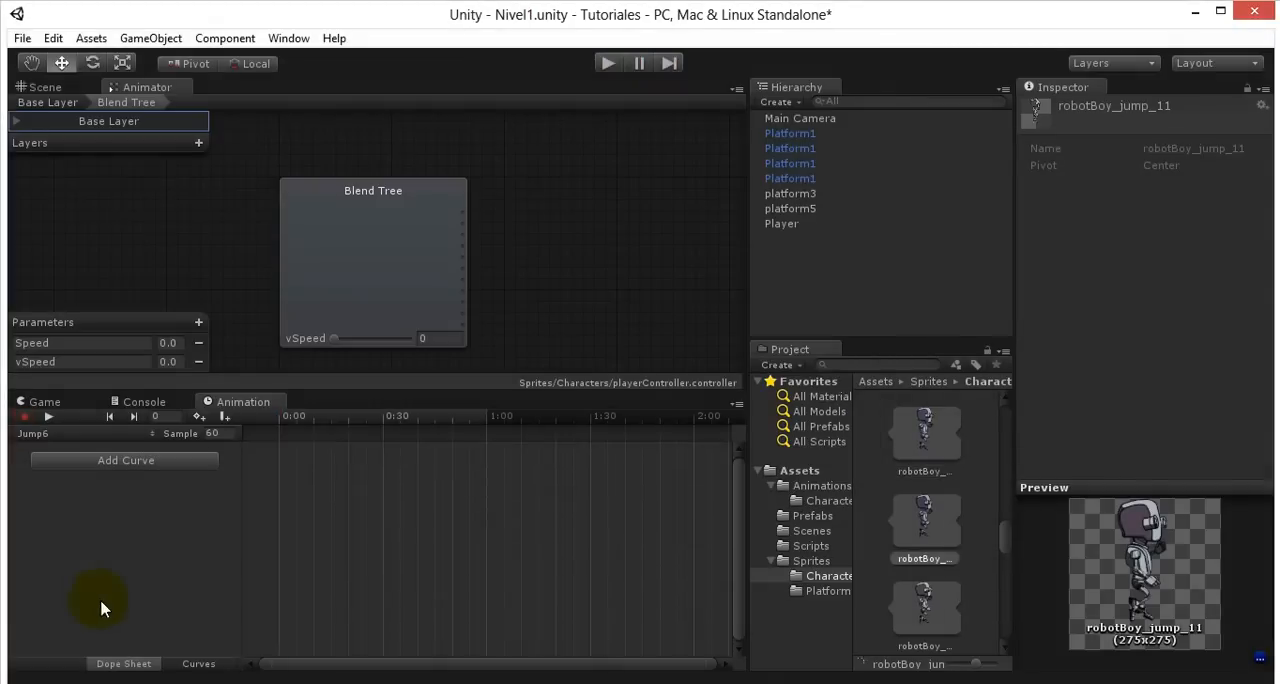
- Compare the jump sprites following robotBoy_jump_11 and place robotBoy_jump_14 at 0:00 in the Jump6 clip
left_click(927, 530)
scroll(930, 526, "down", 2)
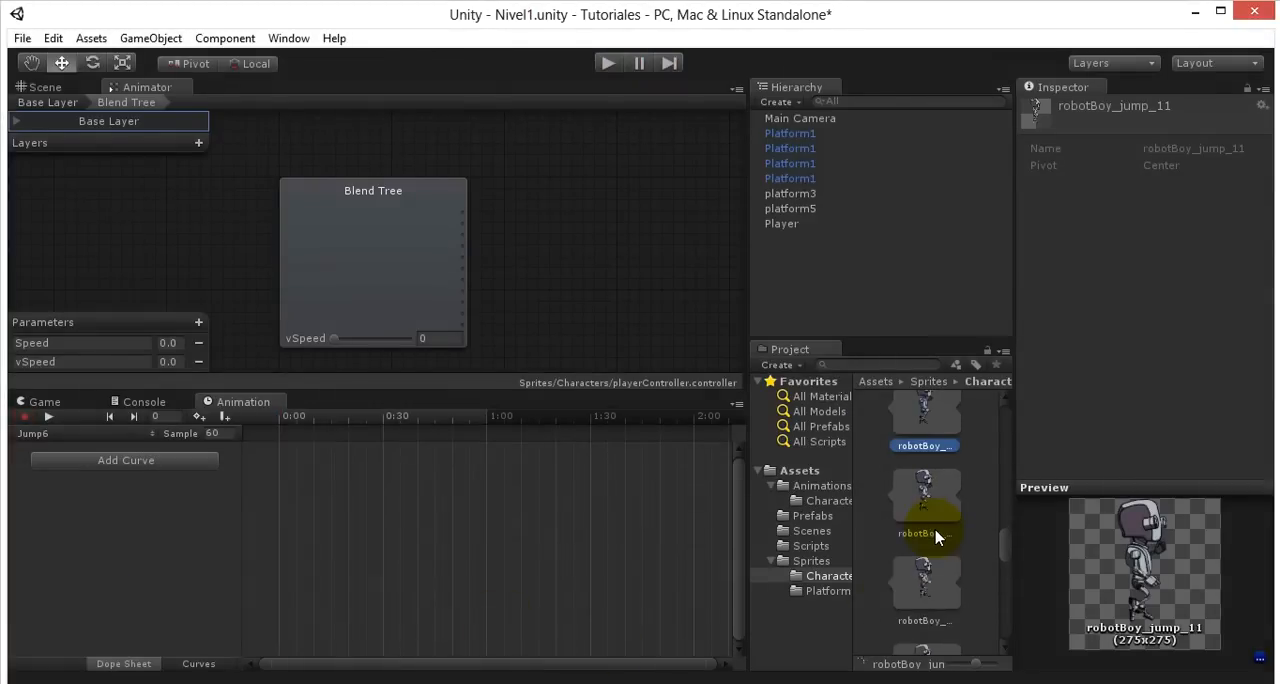
left_click(935, 537)
key("Down")
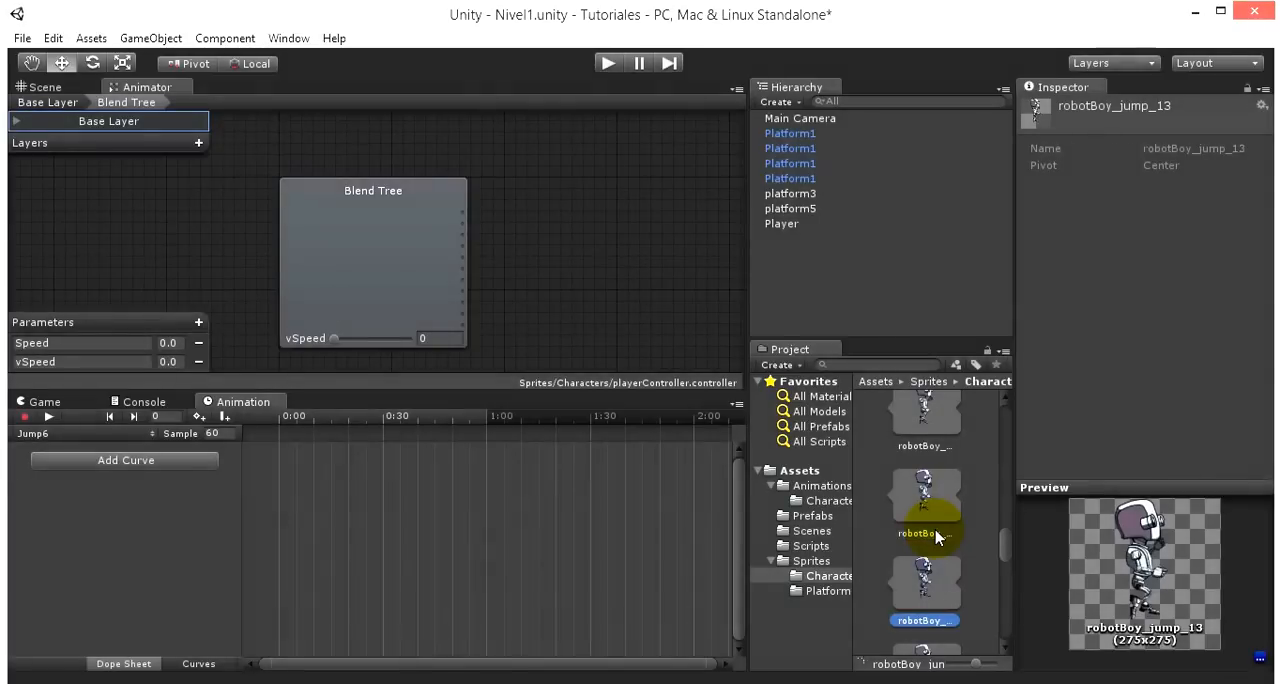
key("Down")
key("Down")
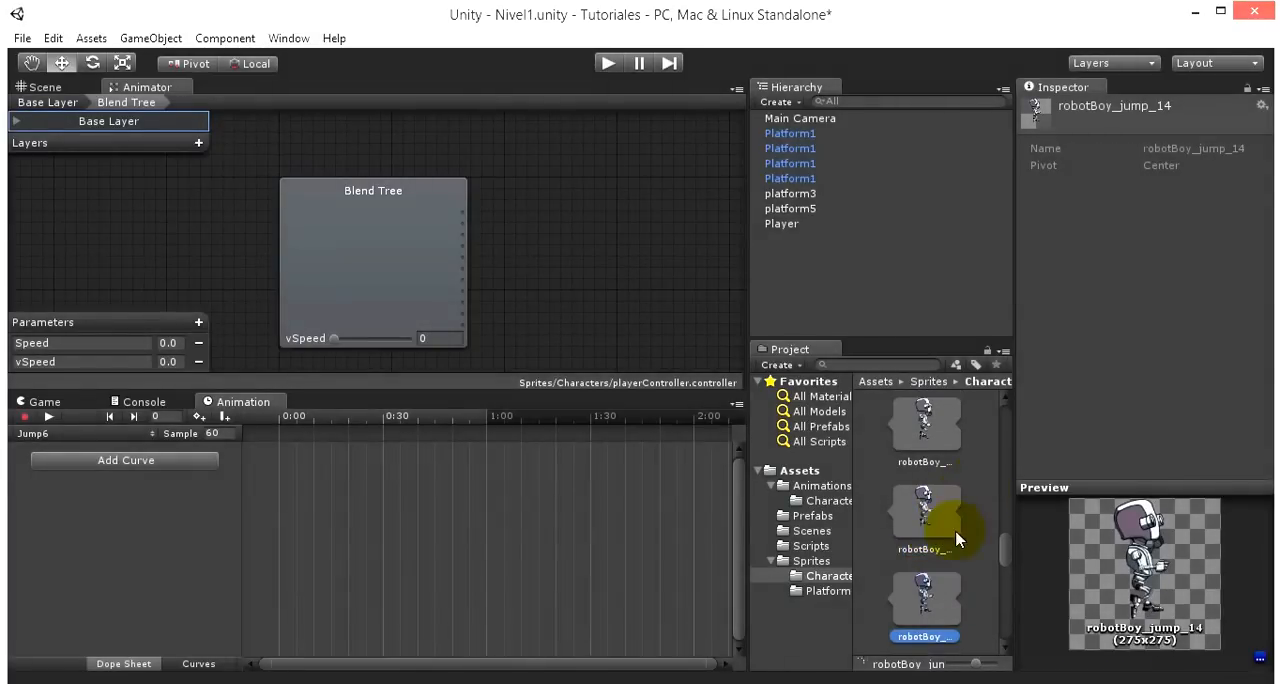
key("Up")
key("Down")
scroll(893, 568, "down", 3)
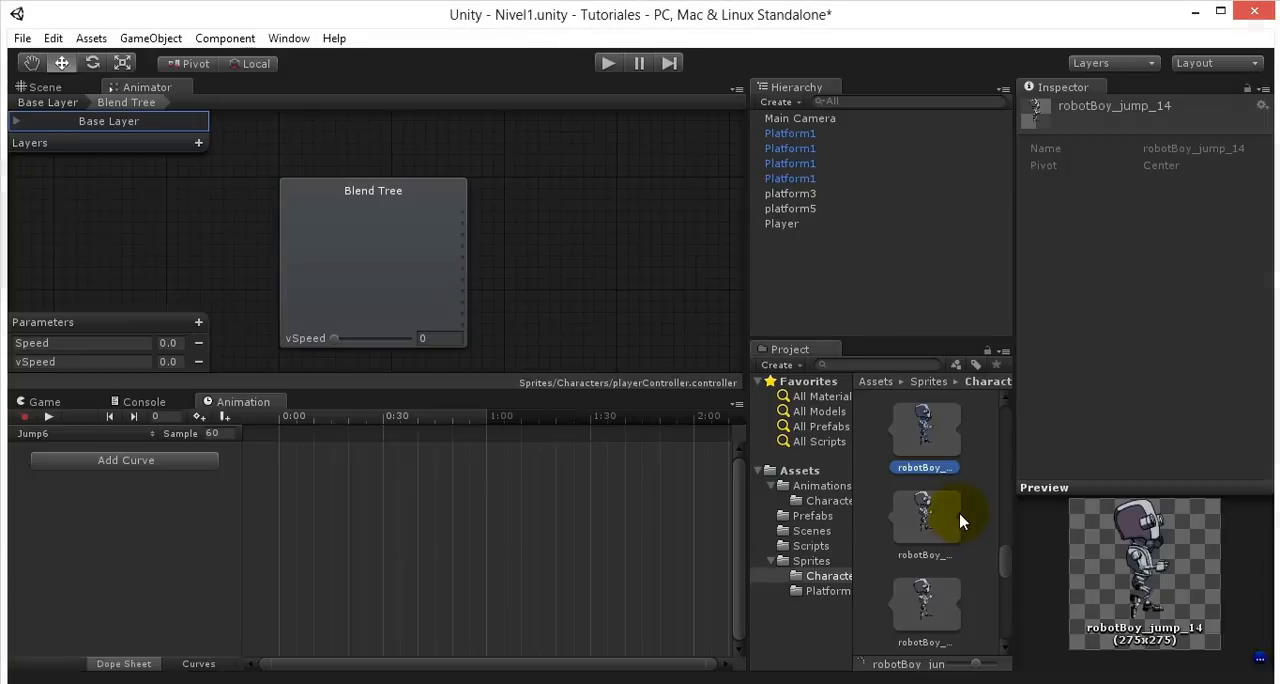
left_click_drag(927, 441, 437, 509)
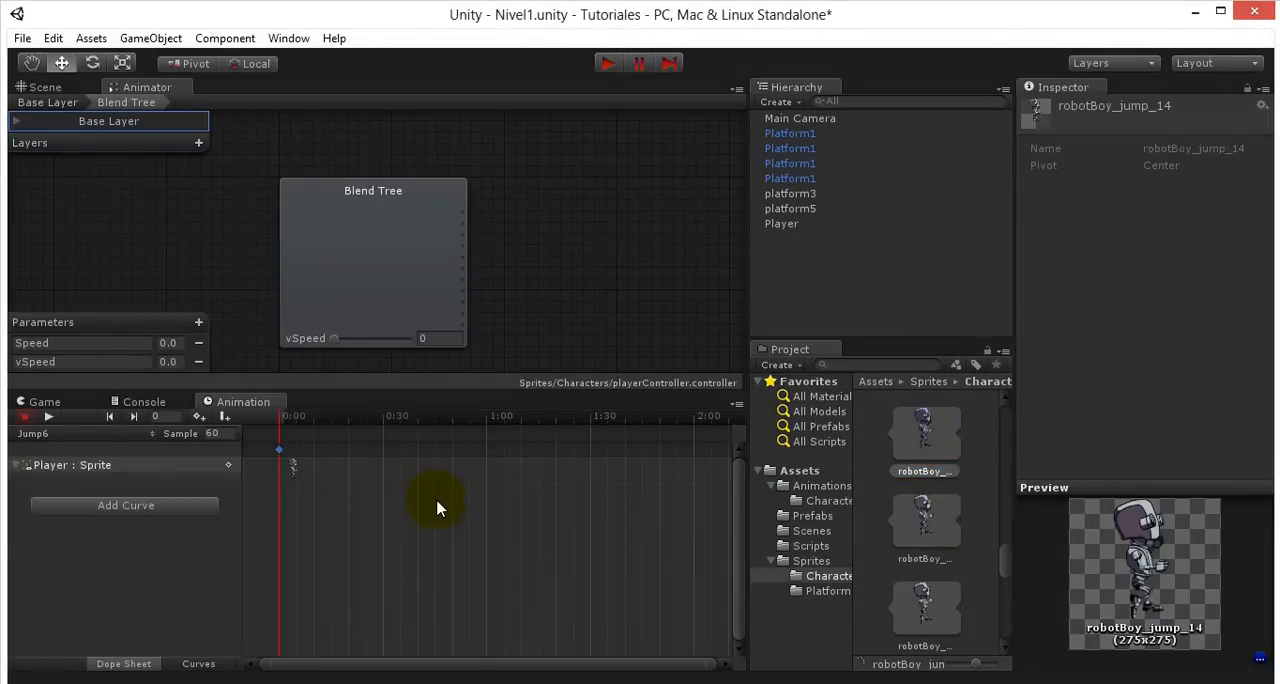
- Create a seventh jump animation clip named Jump7 in the Sprites/Characters folder
left_click(123, 437)
left_click(112, 620)
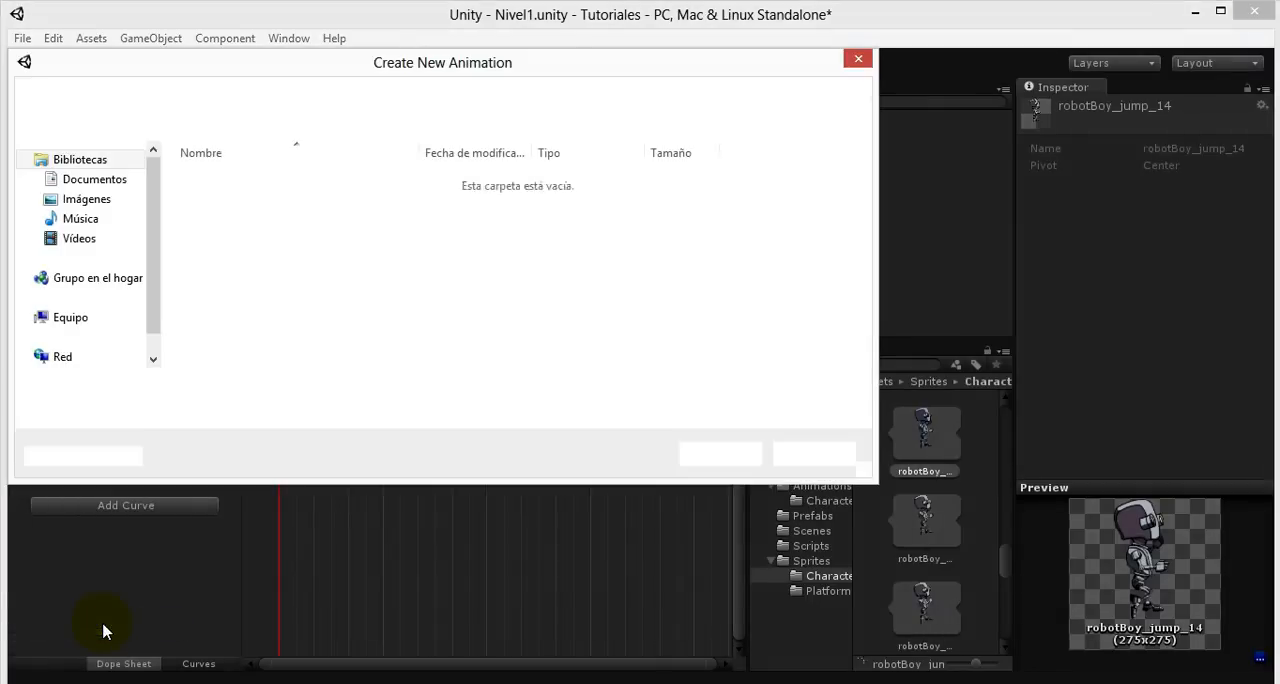
type("Jump7")
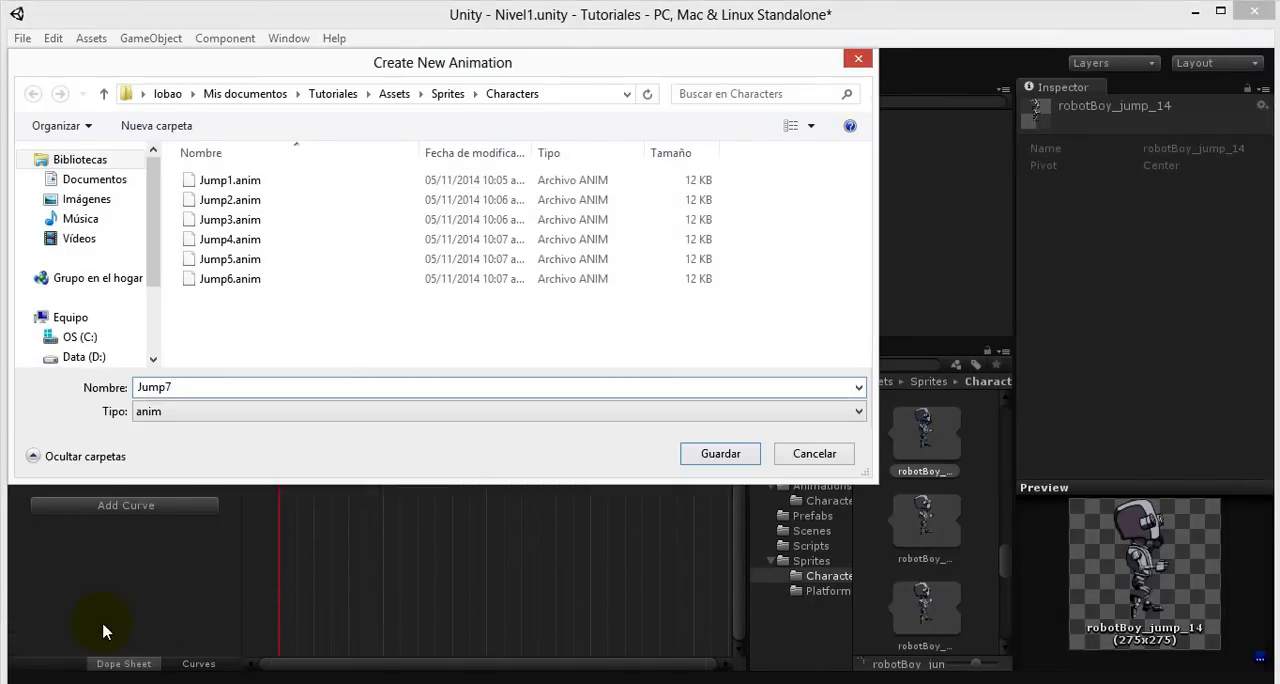
key("Return")
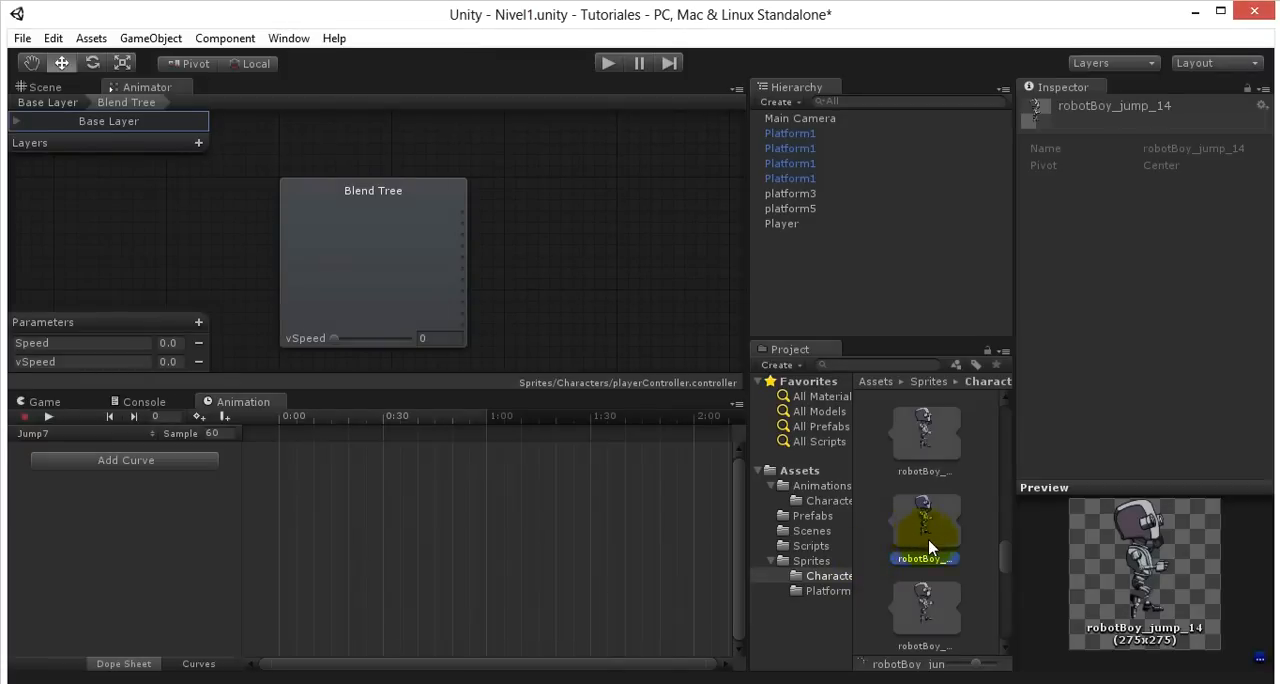
- Look through the sprites after robotBoy_jump_14 and place robotBoy_jump_16 at 0:00 in the Jump7 clip
scroll(920, 540, "down", 3)
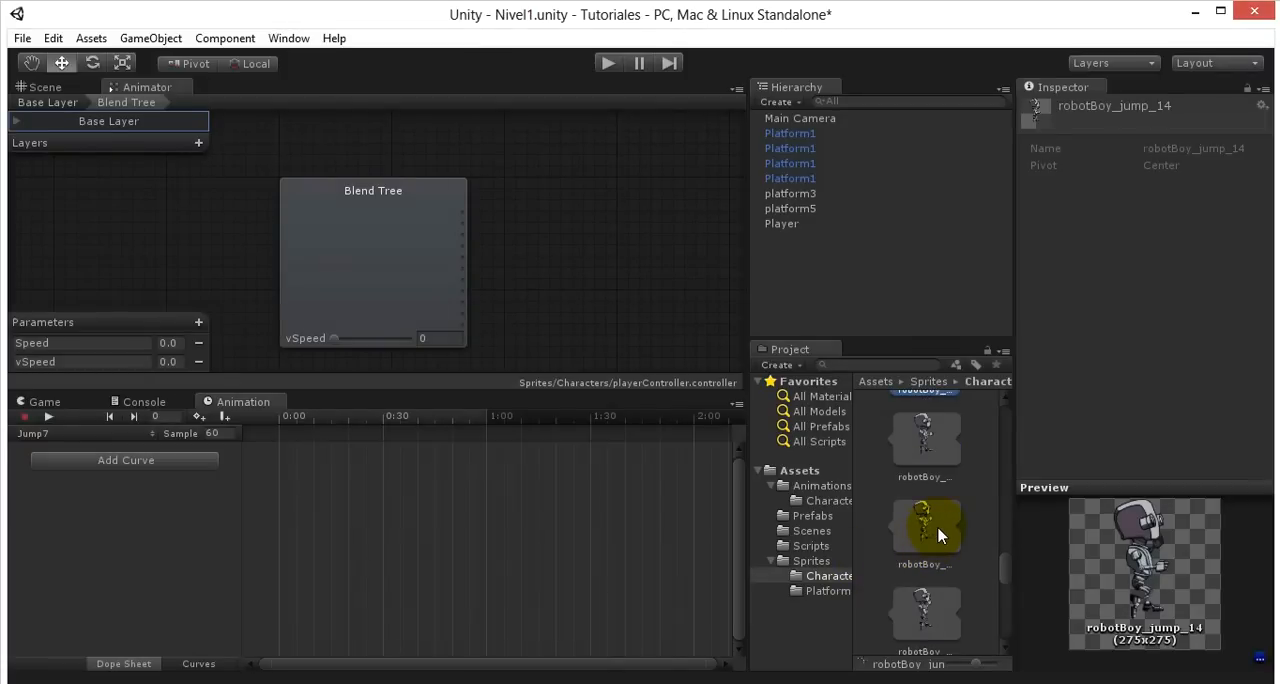
key("Down")
key("Down")
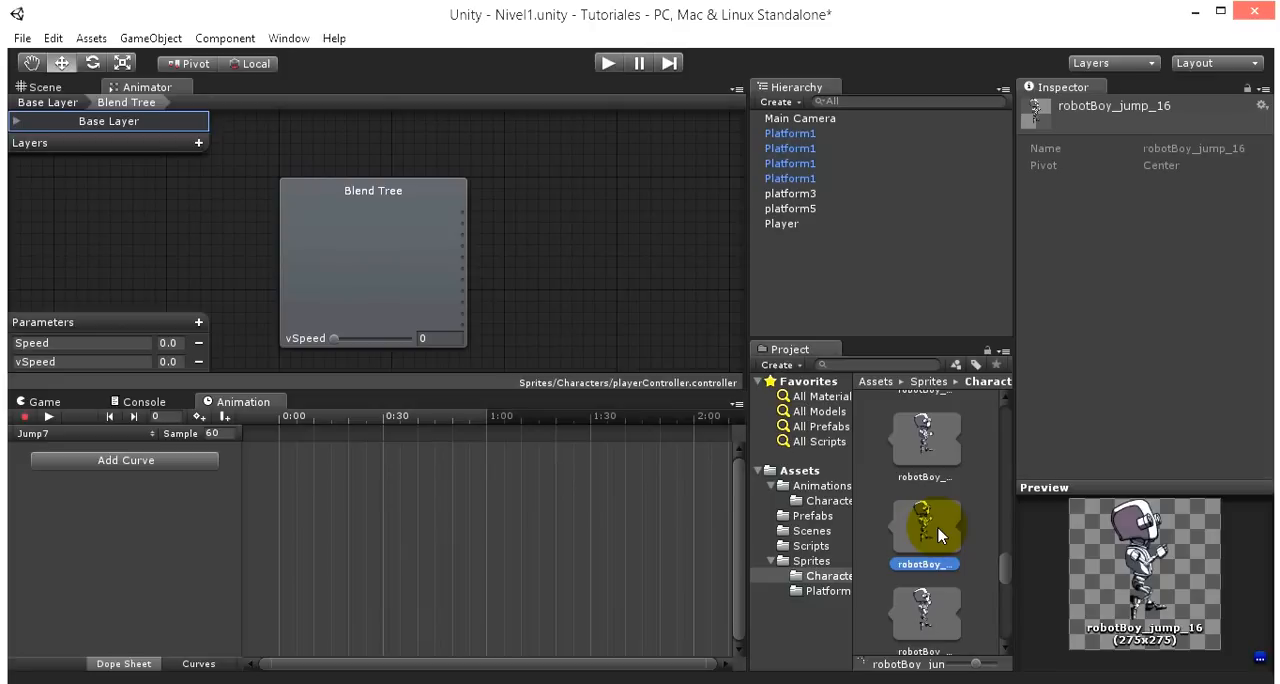
scroll(930, 530, "down", 5)
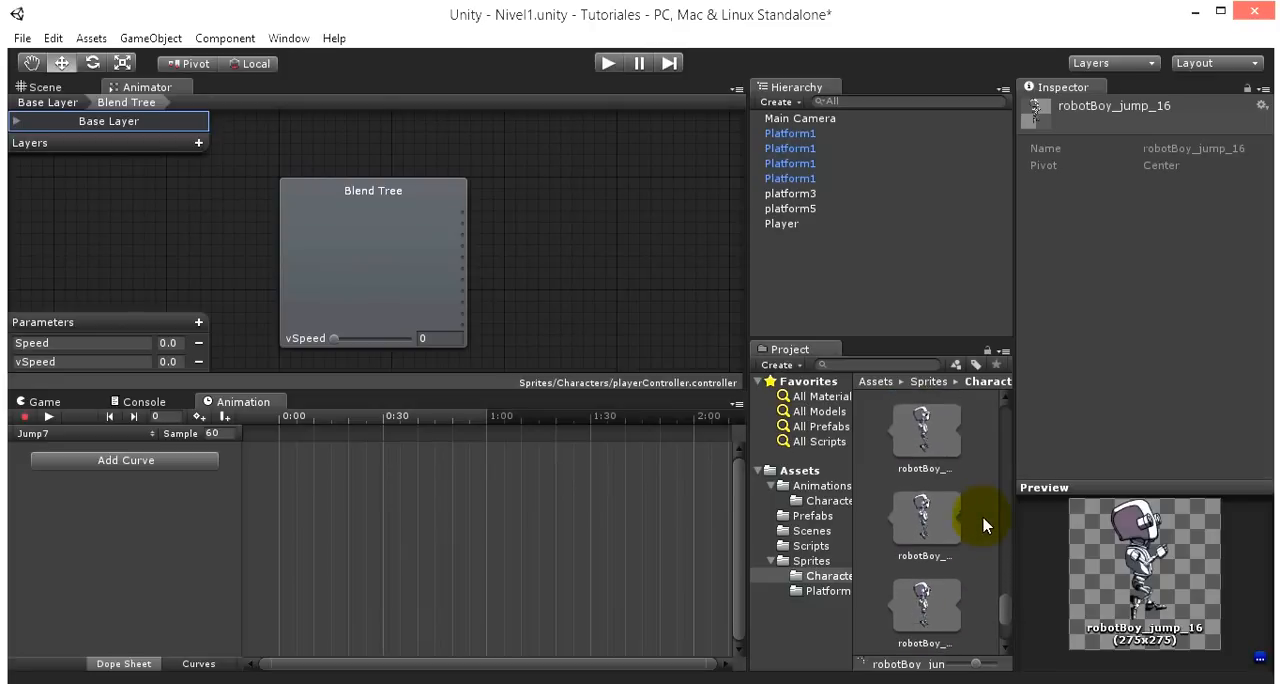
scroll(983, 525, "up", 5)
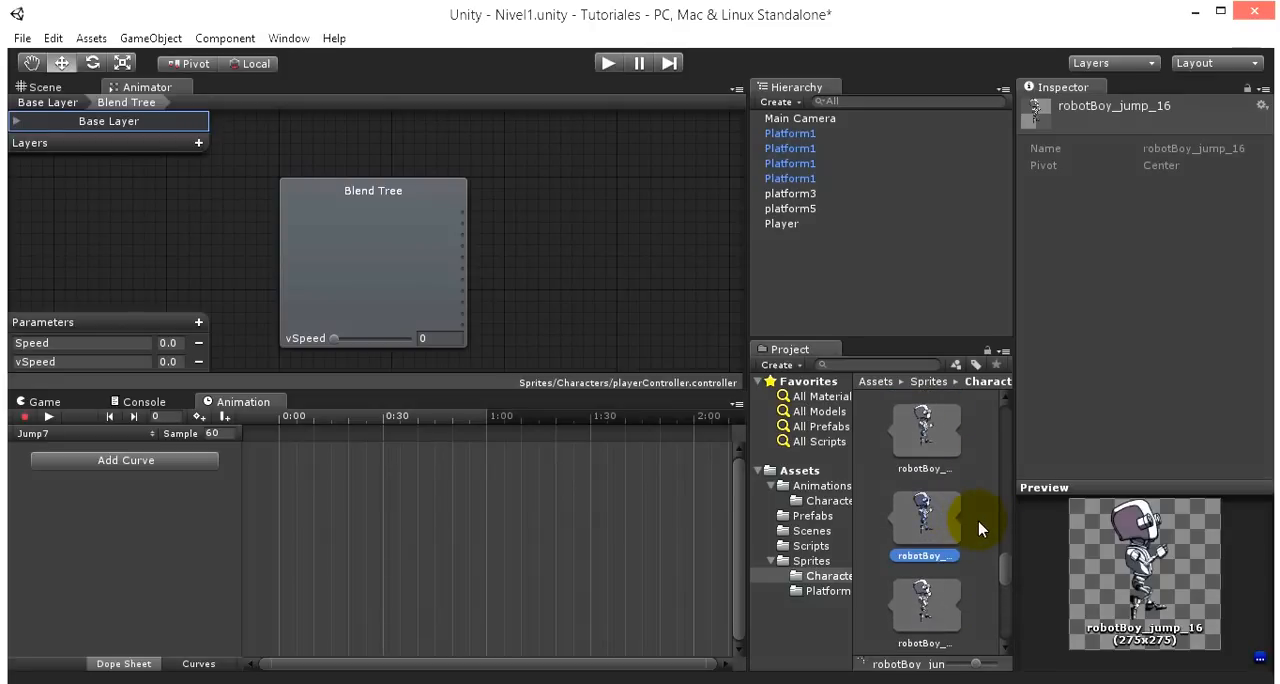
left_click_drag(941, 520, 431, 517)
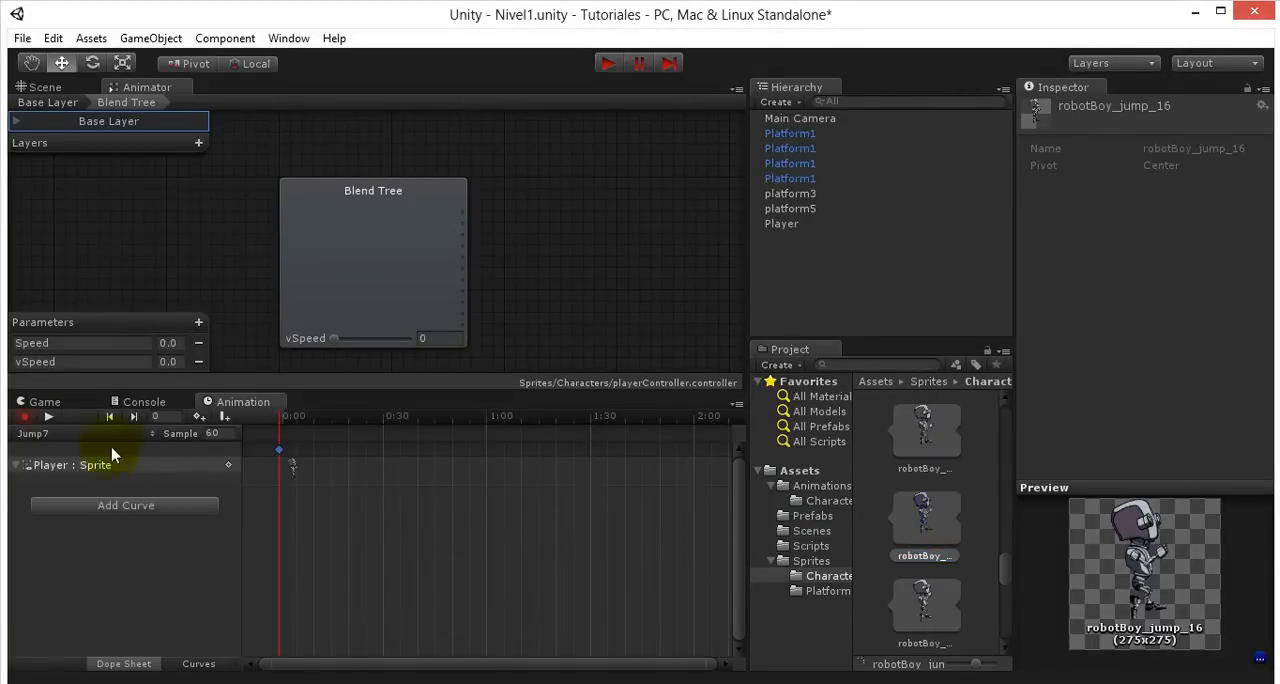
- Create an eighth jump animation clip named Jump8 in the Sprites/Characters folder
left_click(100, 434)
left_click(88, 648)
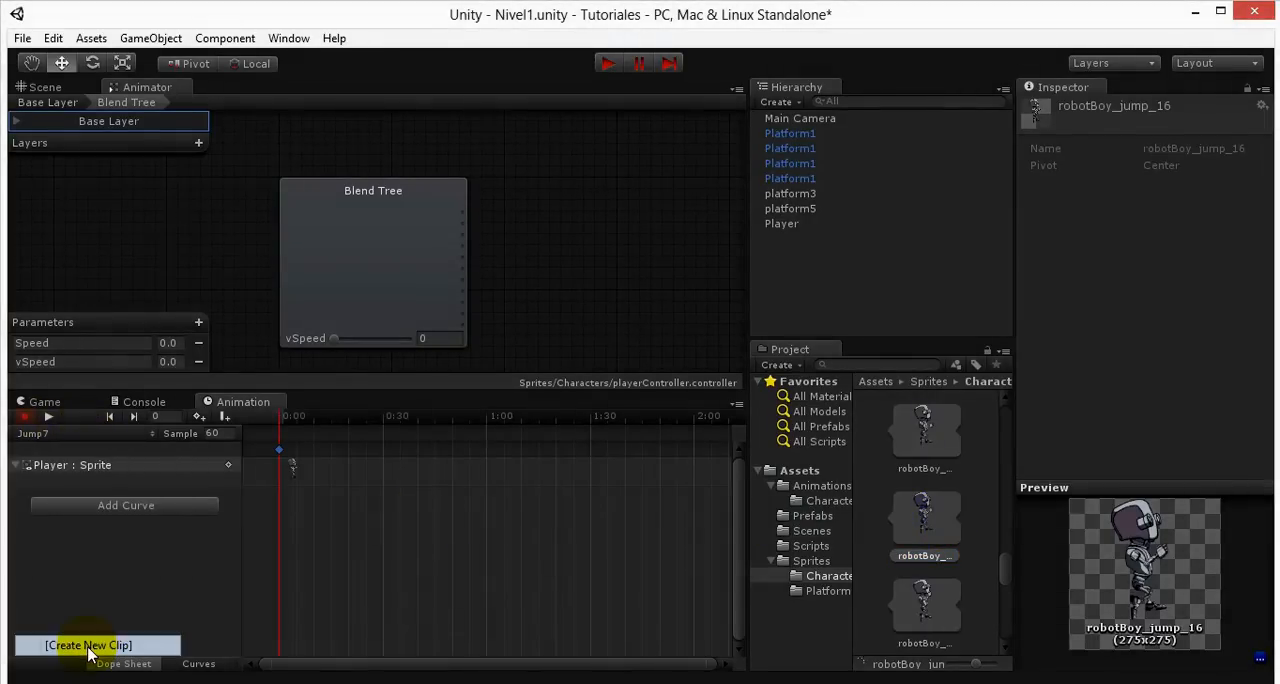
type("Jump8")
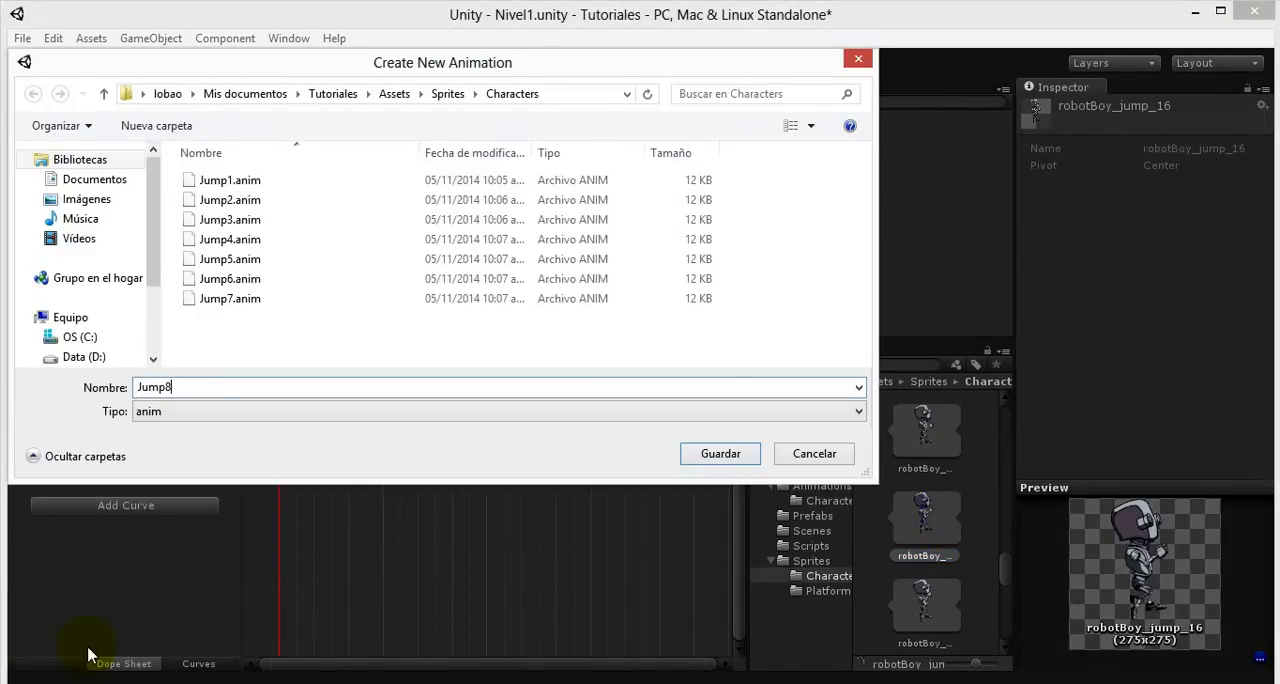
key("Return")
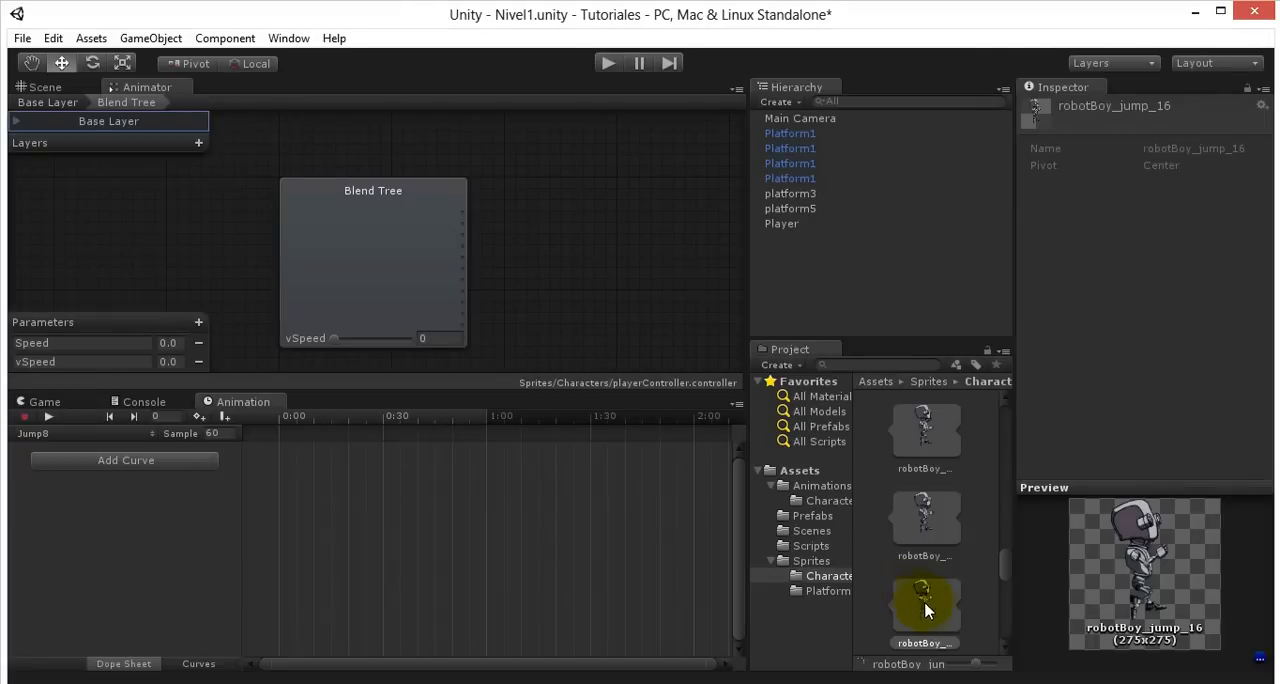
- Compare the jump sprites following robotBoy_jump_16 and place robotBoy_jump_19 at 0:00 in the Jump8 clip
left_click(929, 605)
scroll(930, 604, "down", 3)
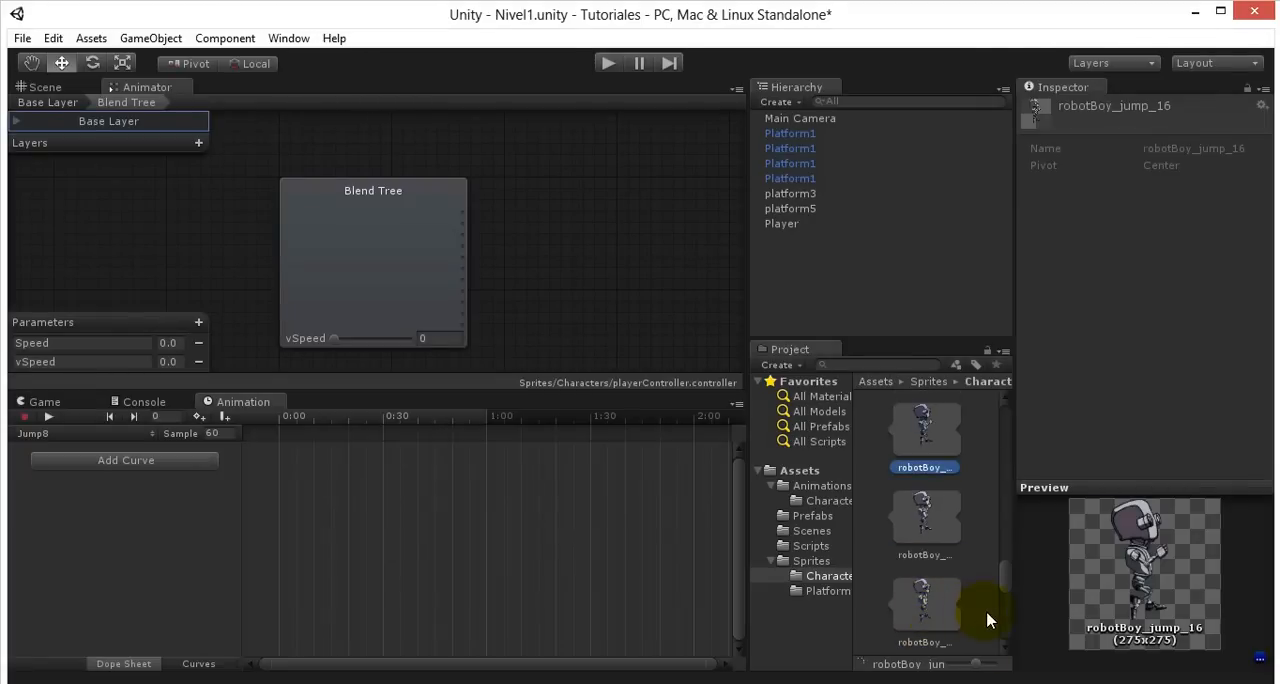
key("Down")
key("Down")
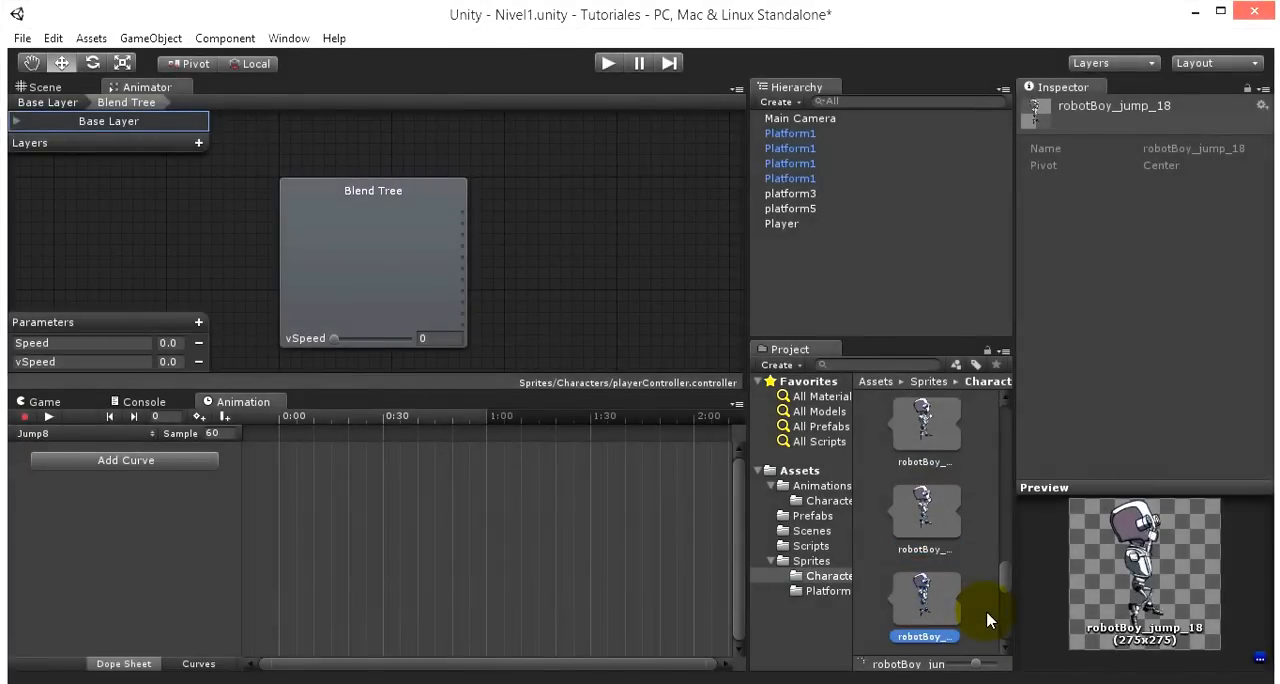
key("Down")
key("Up")
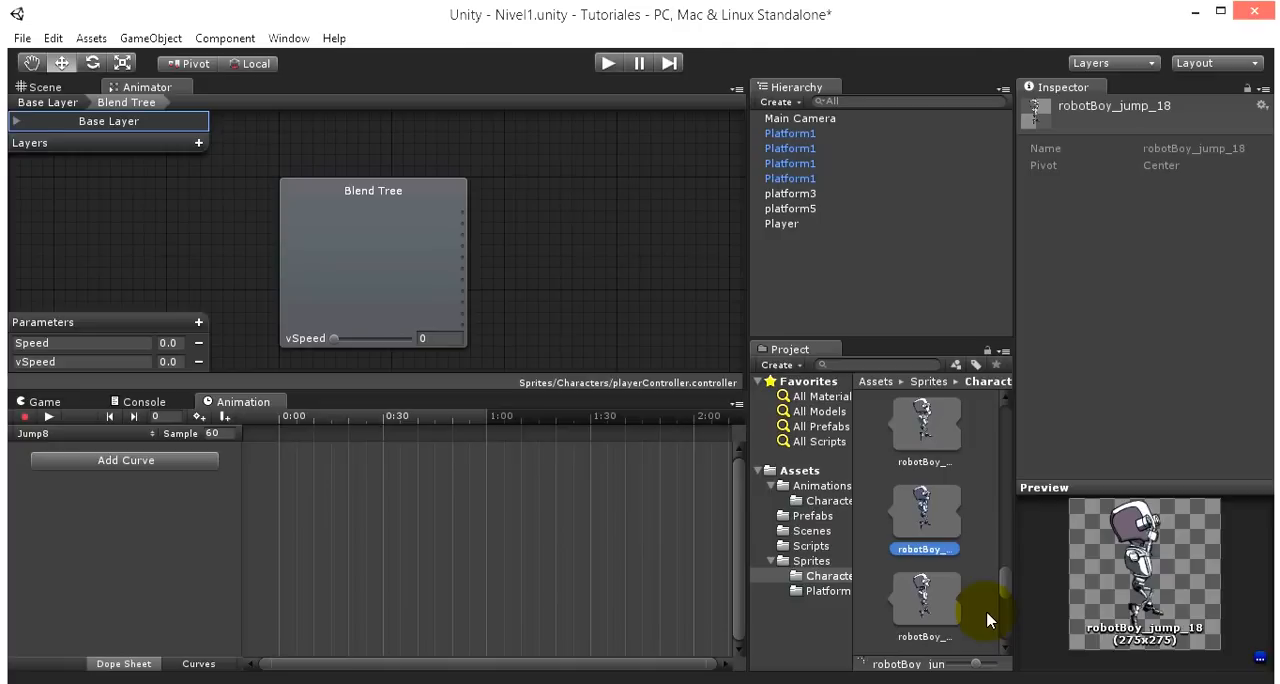
scroll(998, 594, "down", 5)
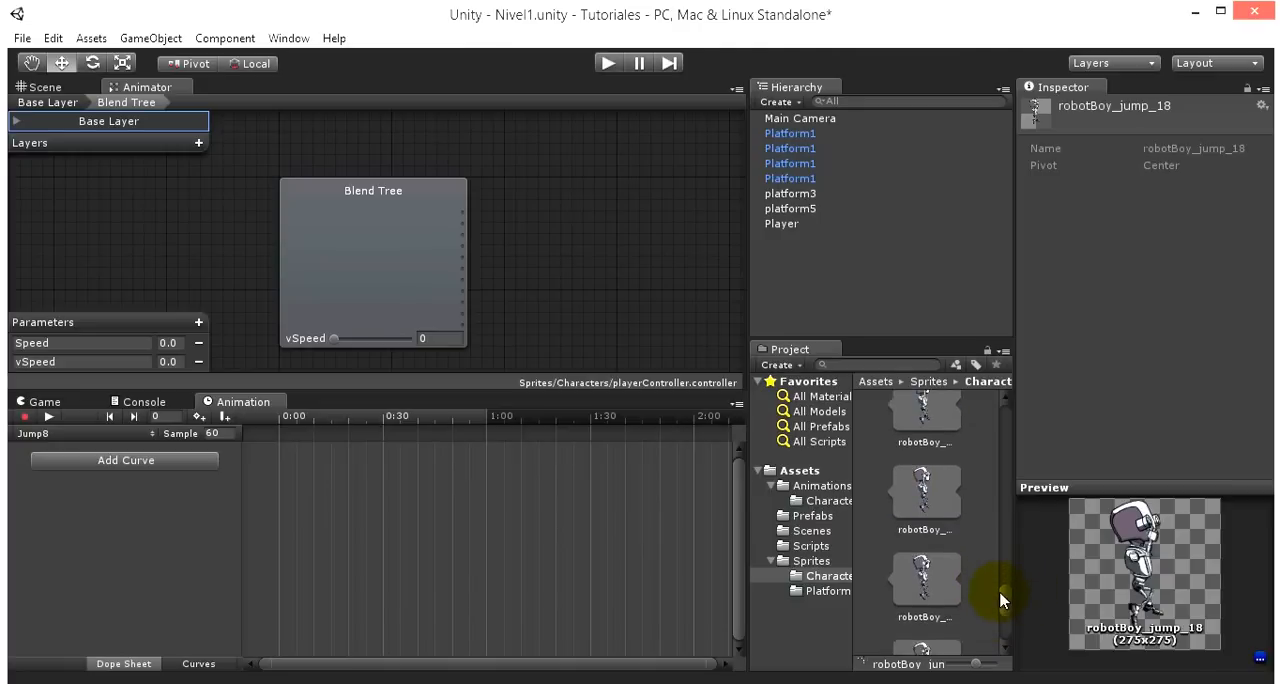
scroll(998, 598, "up", 2)
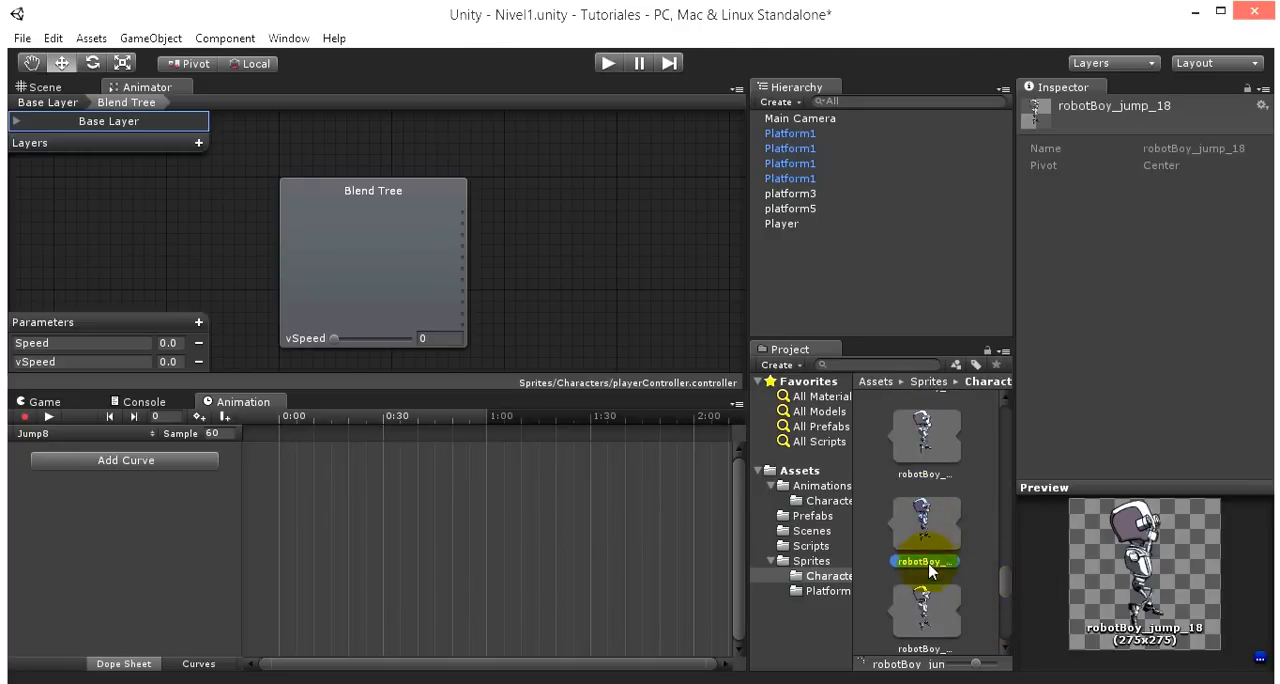
left_click(927, 604)
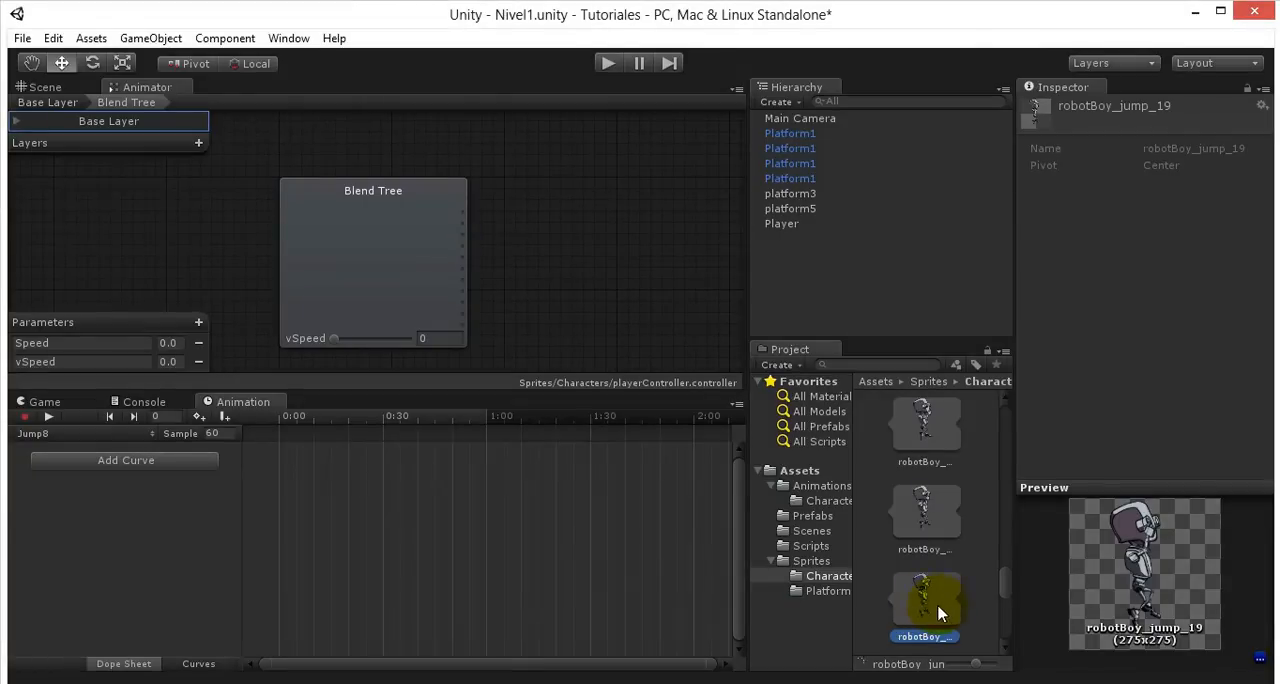
left_click_drag(938, 612, 449, 541)
- Create a ninth jump animation clip named Jump9 in the Sprites/Characters folder
left_click(92, 434)
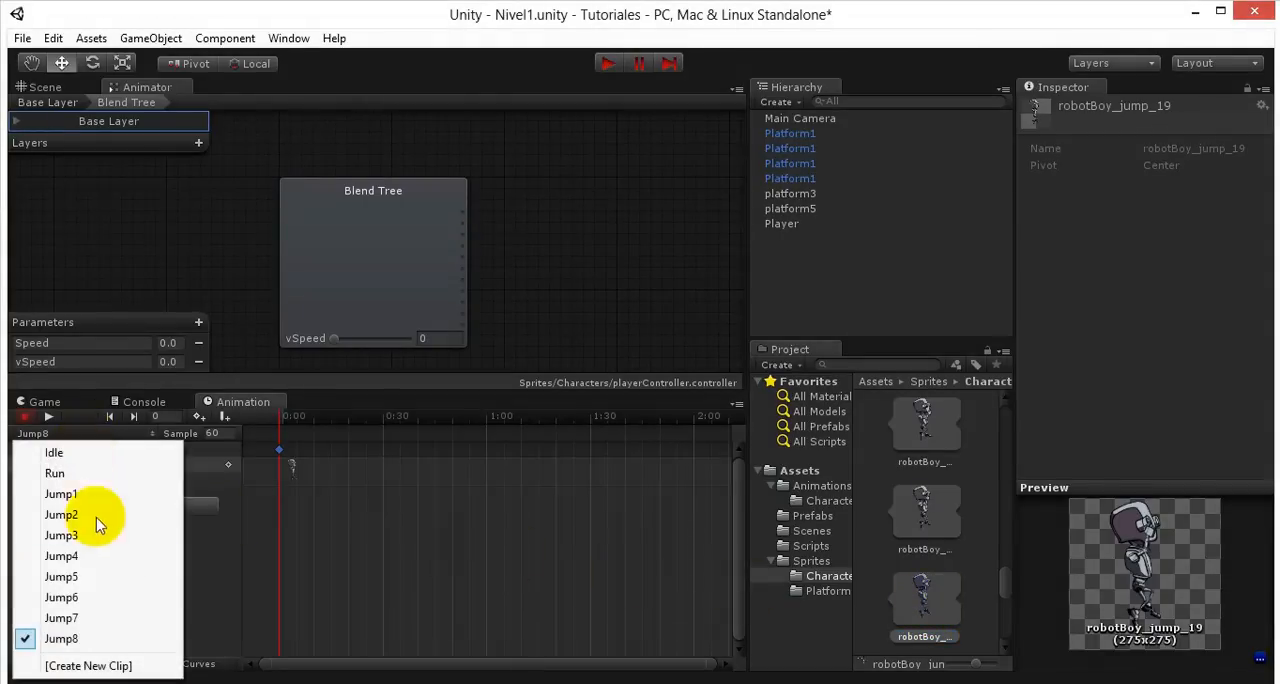
left_click(88, 665)
type("Jum")
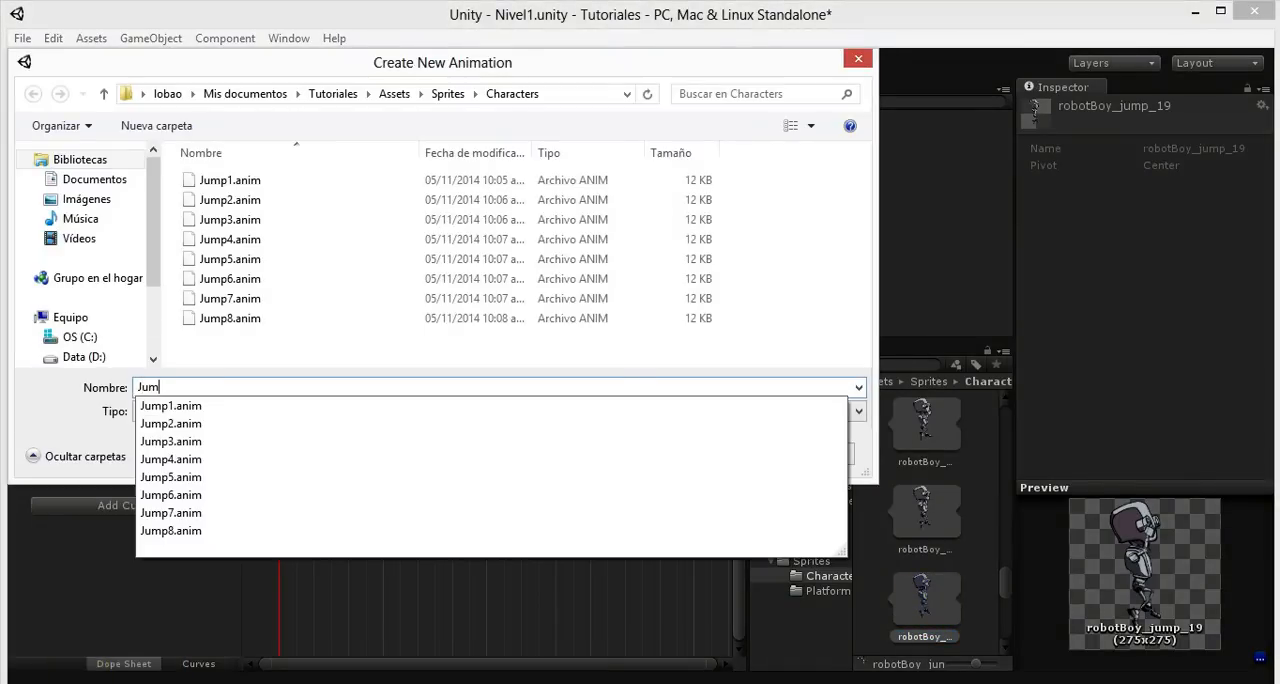
type("p9")
key("Return")
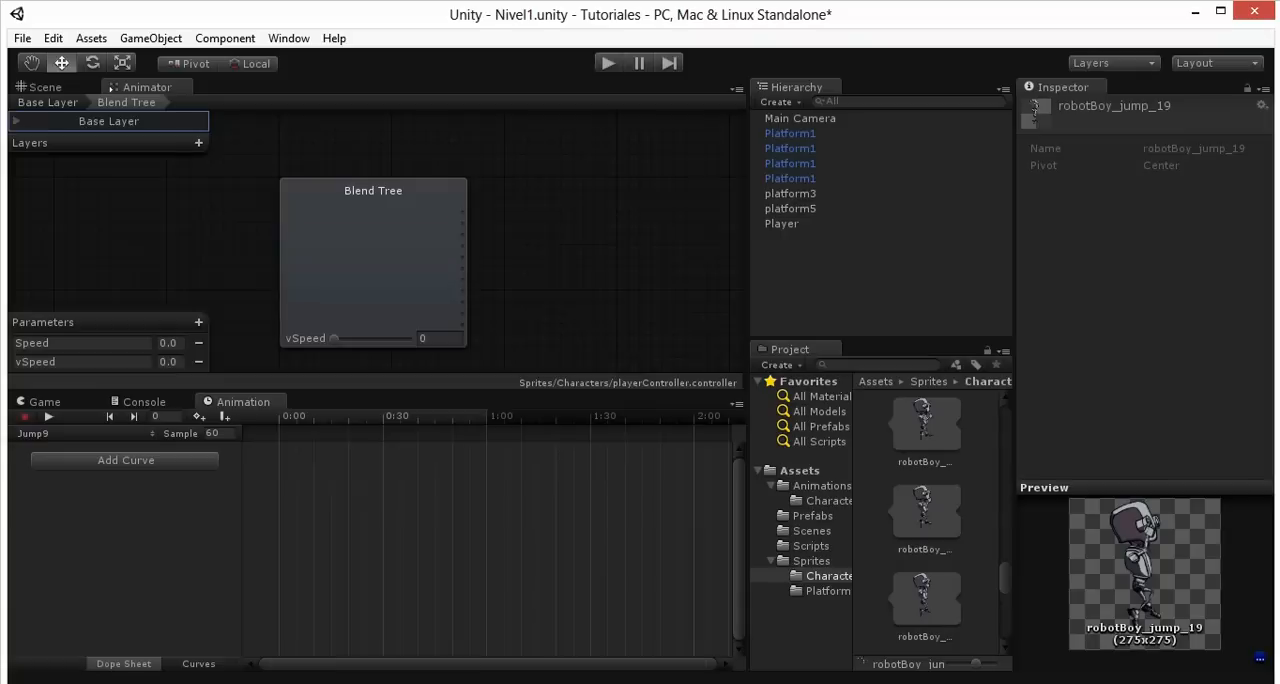
- Look through the sprites after robotBoy_jump_19 and place robotBoy_jump_21 at 0:00 in the Jump9 clip
left_click_drag(1008, 588, 1010, 606)
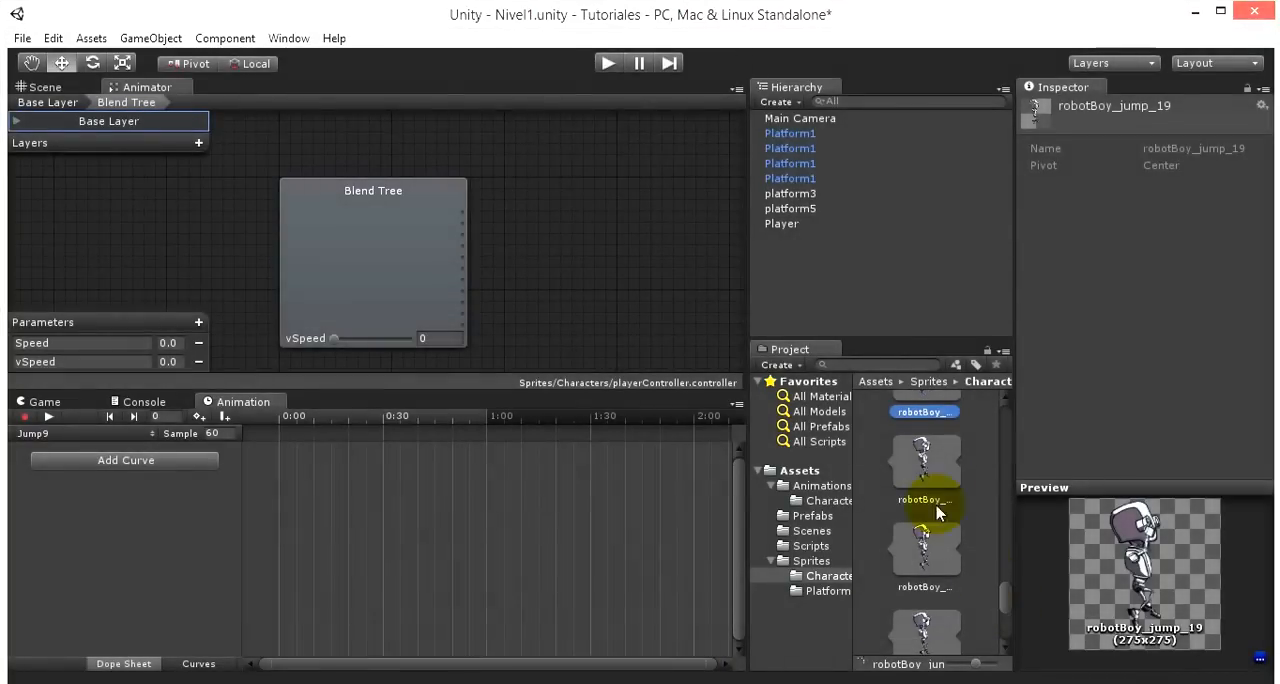
left_click(929, 465)
key("Down")
key("Down")
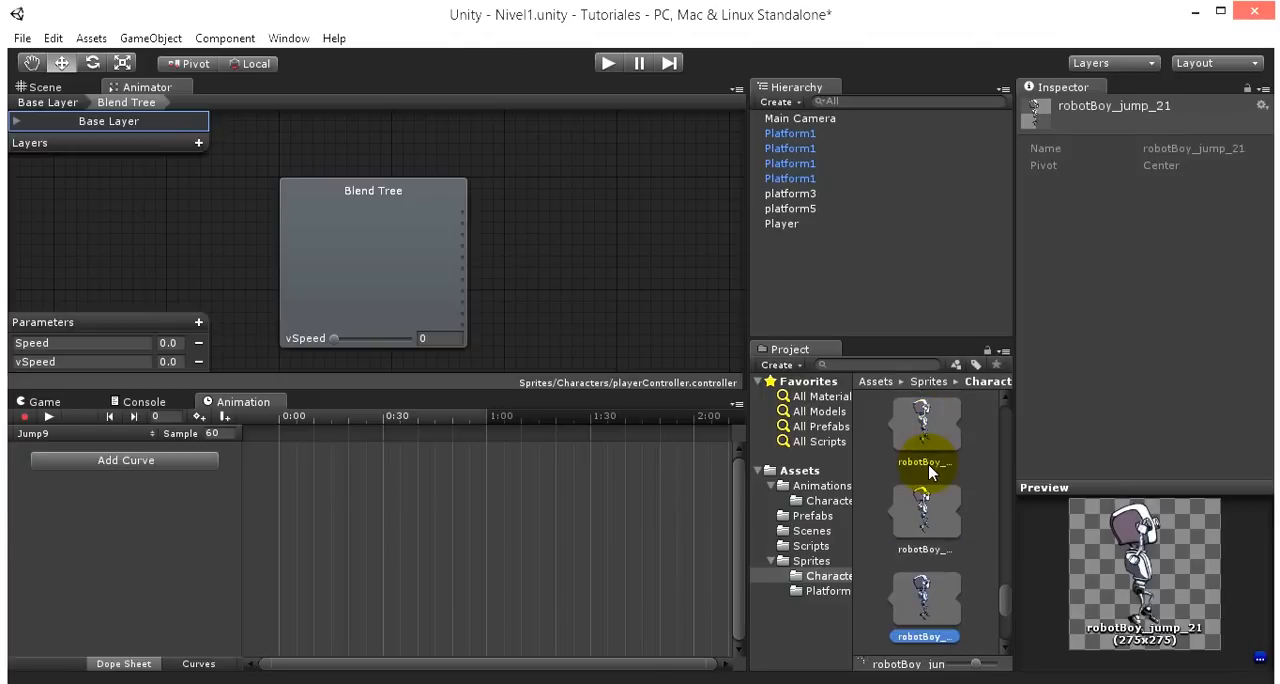
scroll(894, 487, "down", 3)
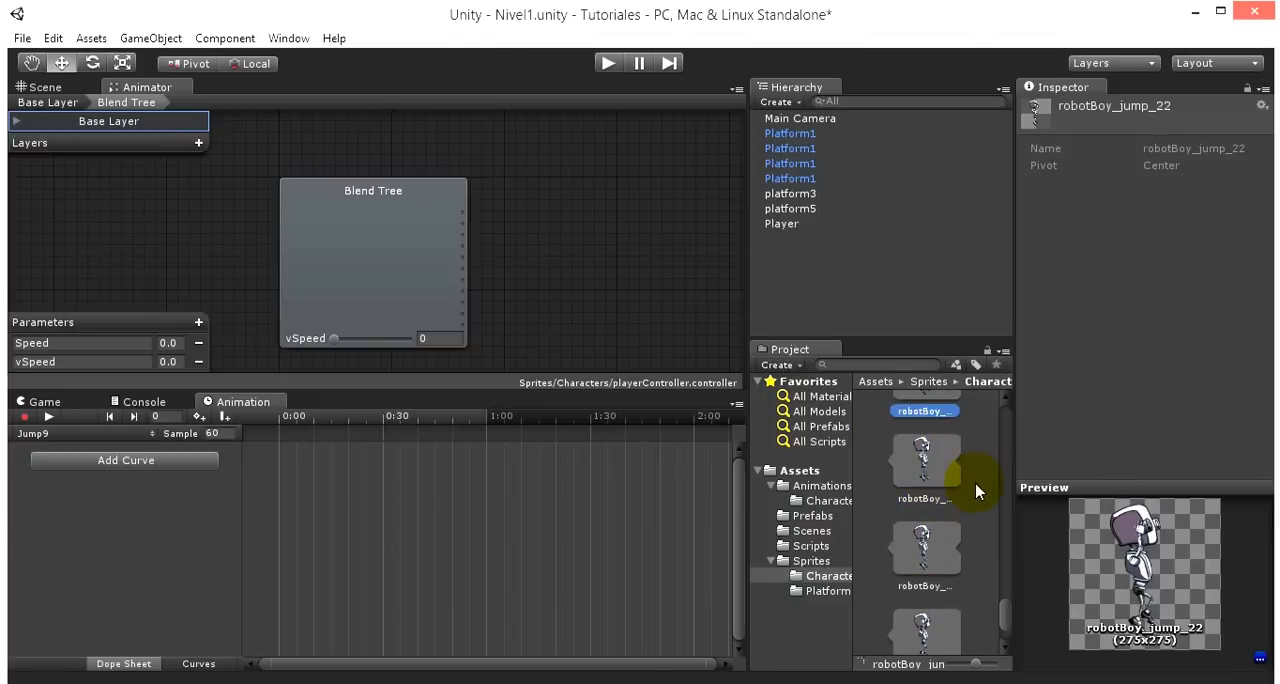
scroll(988, 508, "up", 4)
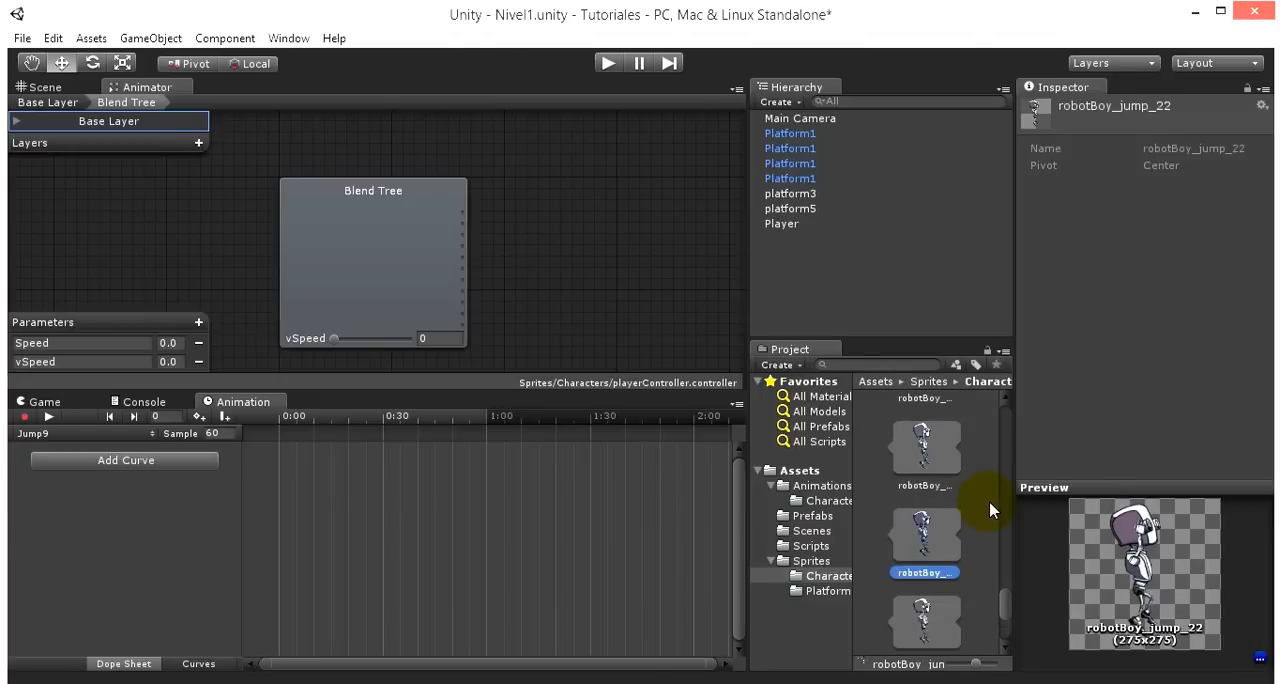
left_click(932, 467)
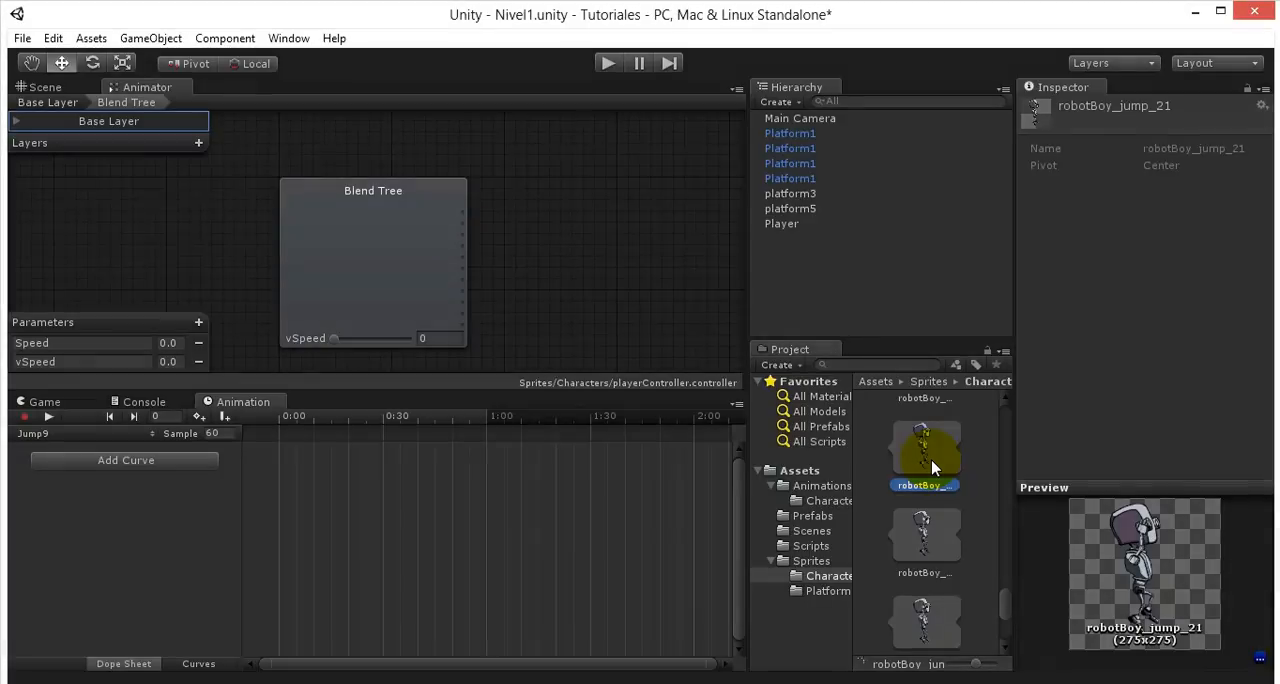
left_click_drag(303, 493, 302, 494)
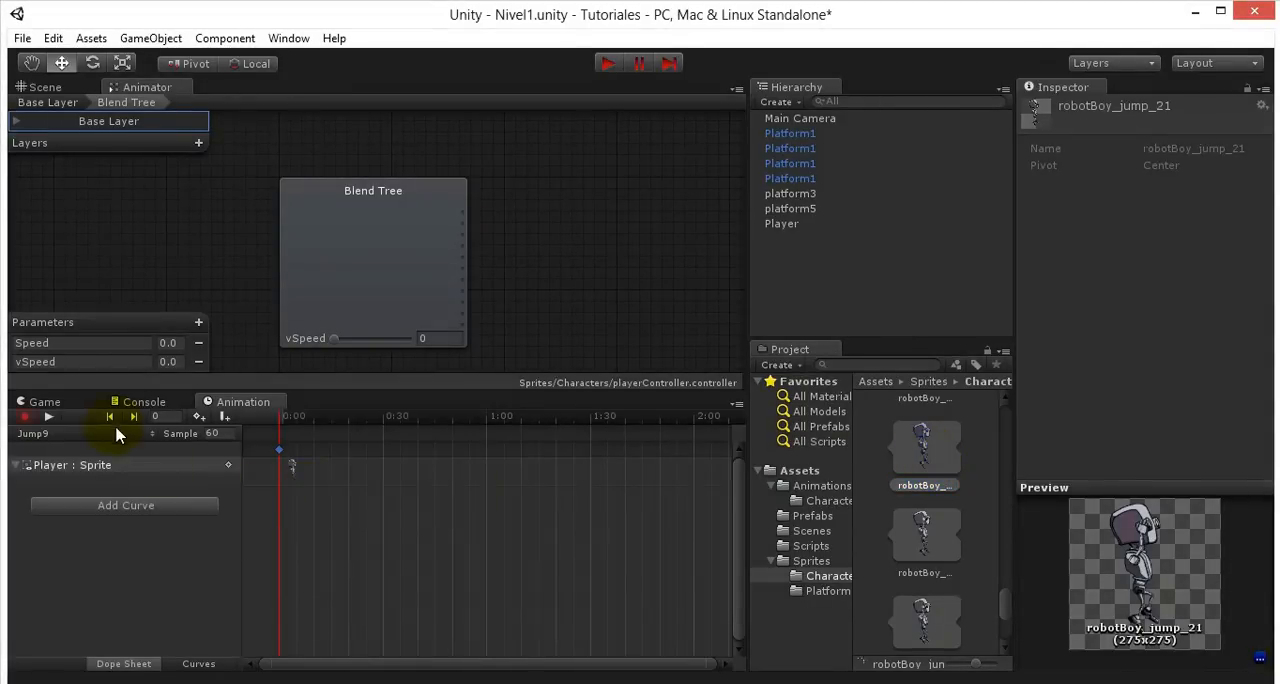
- Create a tenth jump animation clip named Jump10 in the Sprites/Characters folder
left_click(103, 433)
left_click(74, 405)
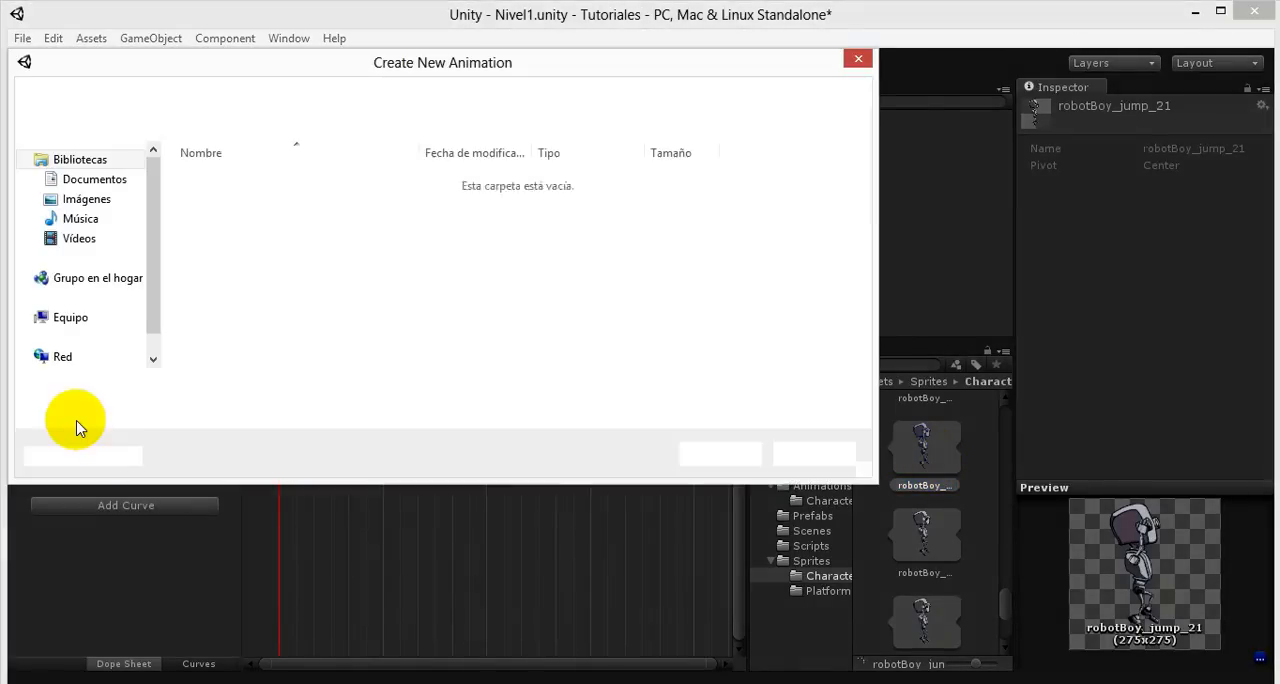
type("Jump10")
key("Return")
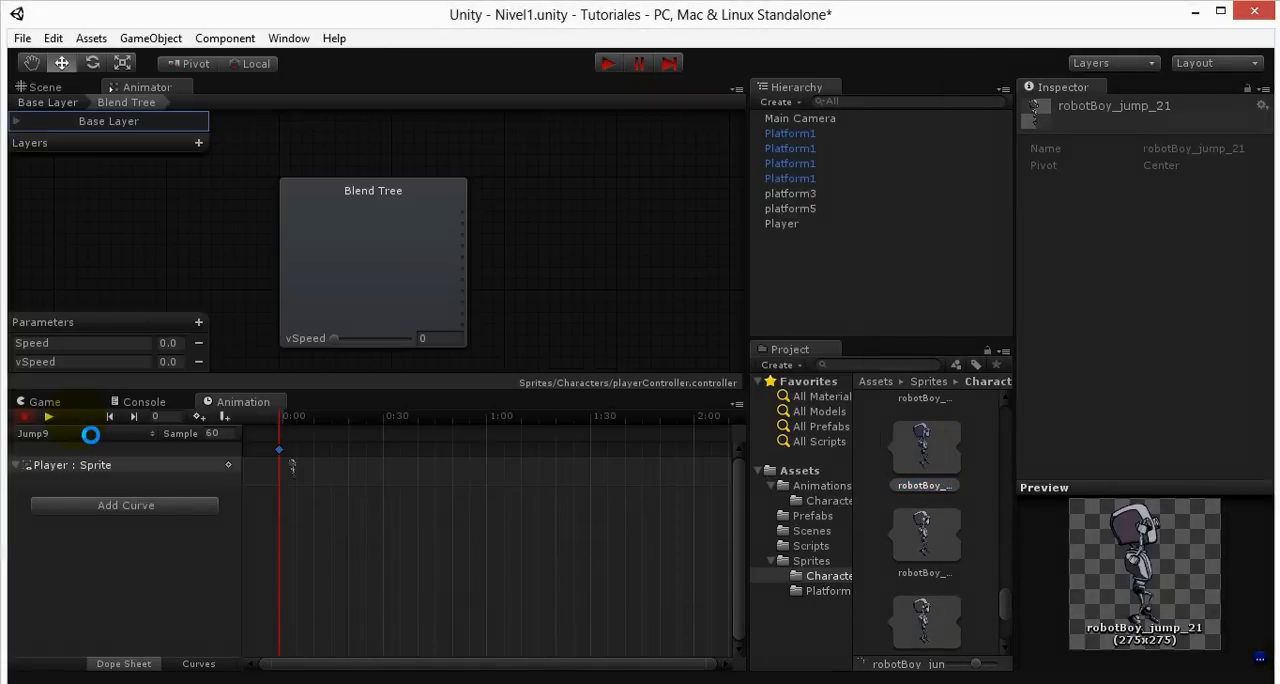
- Compare the sprites after robotBoy_jump_21 and place robotBoy_jump_23 at 0:00 in the Jump10 clip
scroll(938, 549, "down", 1)
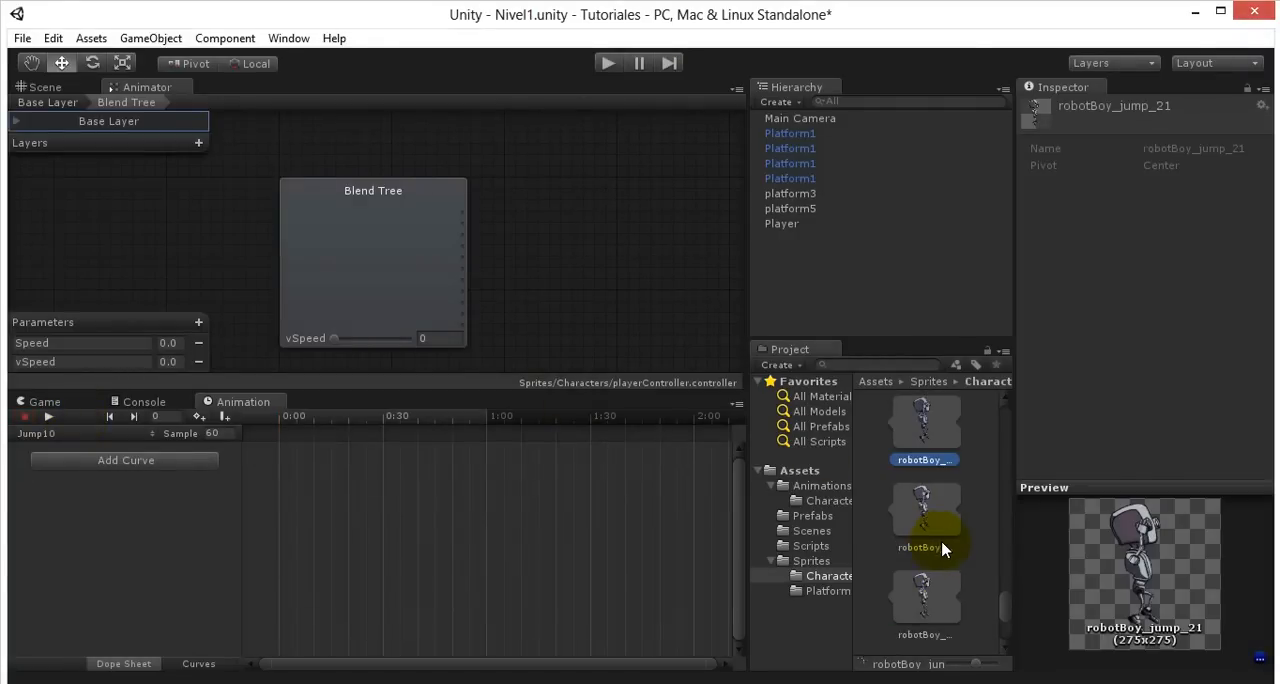
key("Down")
key("Down")
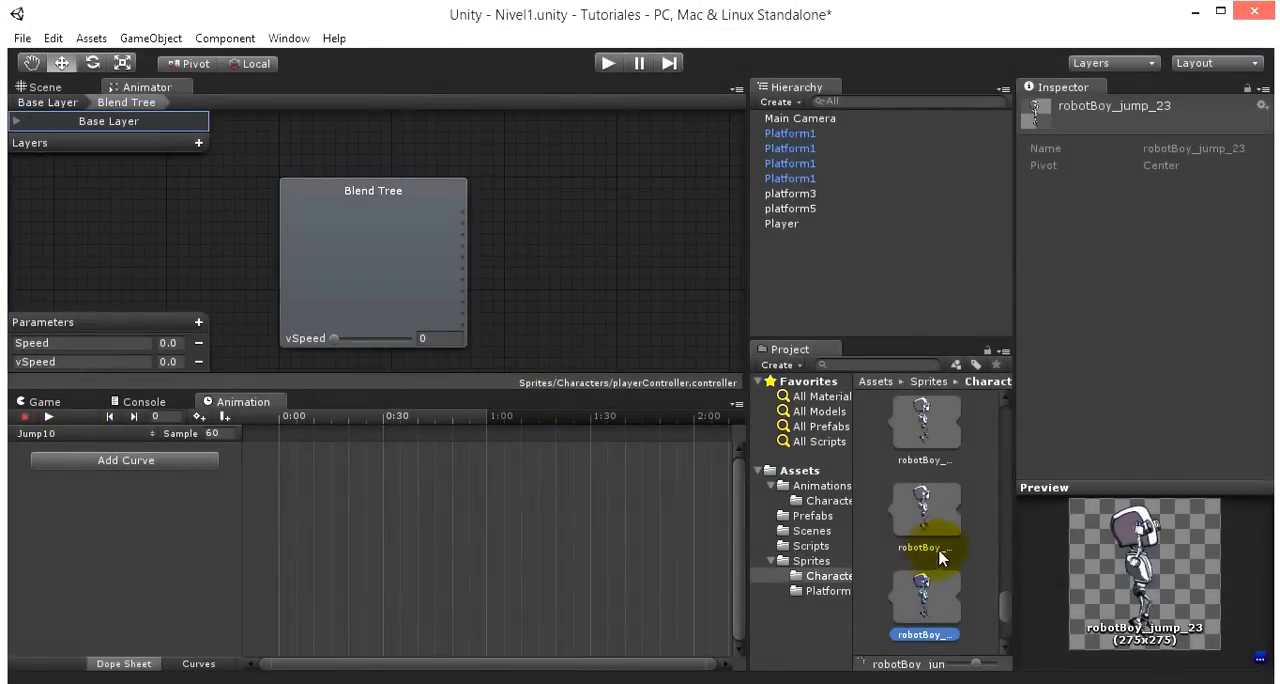
scroll(950, 550, "down", 2)
scroll(980, 550, "up", 1)
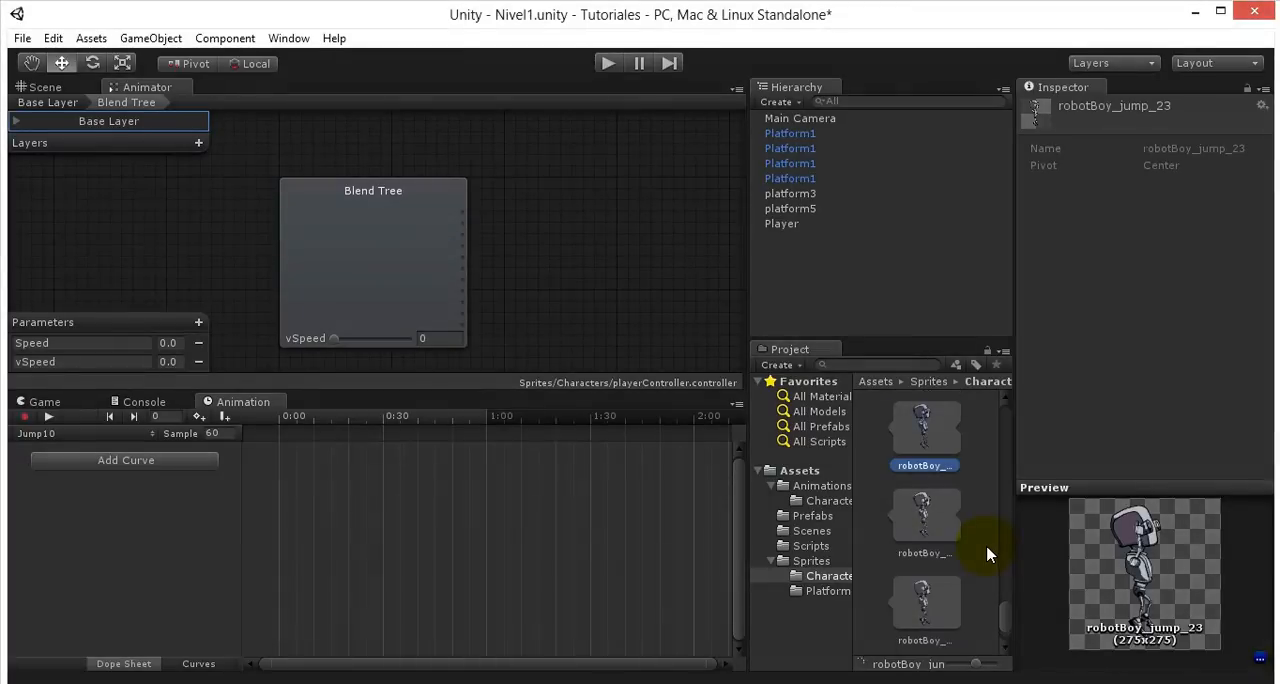
left_click_drag(926, 423, 461, 527)
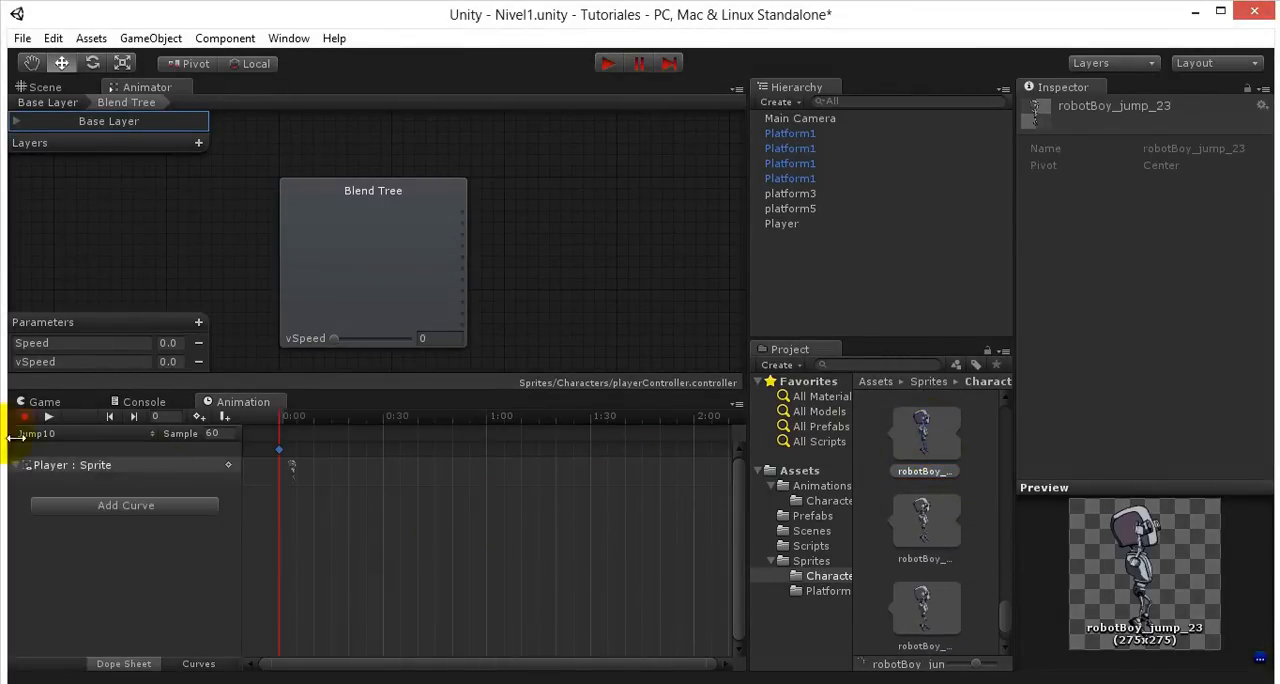
- Create an eleventh jump animation clip named Jump11 in the Sprites/Characters folder
left_click(86, 437)
left_click(90, 430)
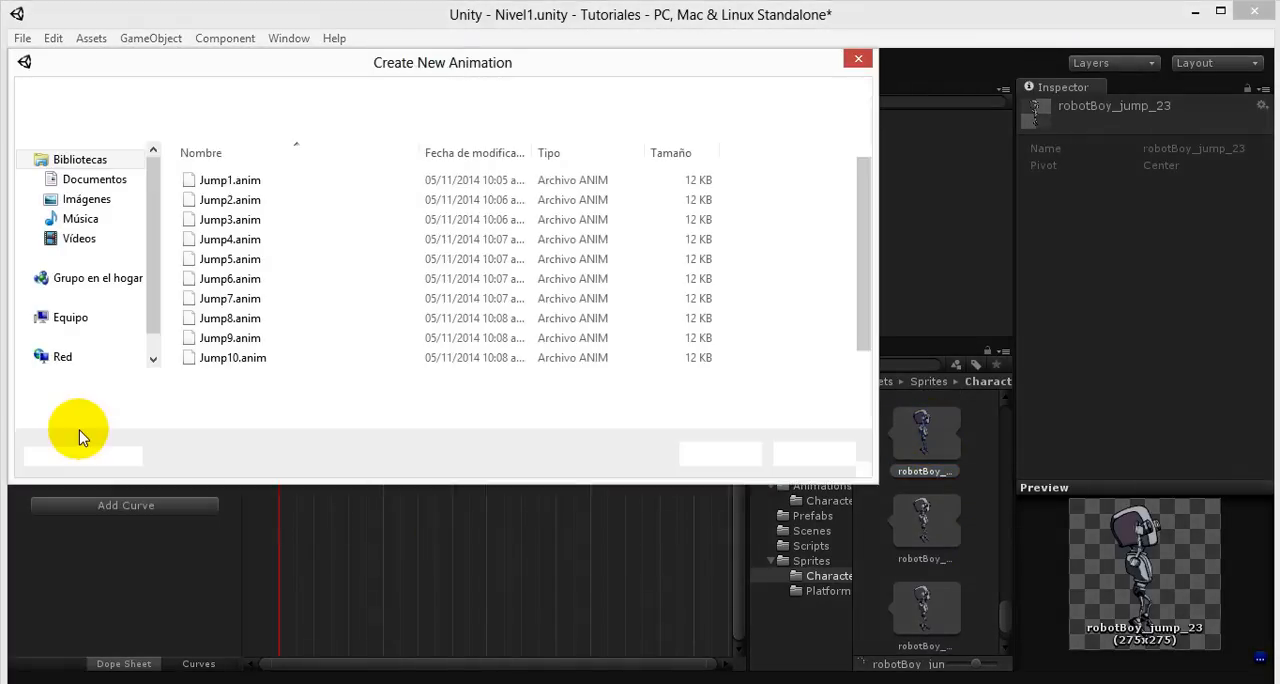
type("Jump10")
key("Return")
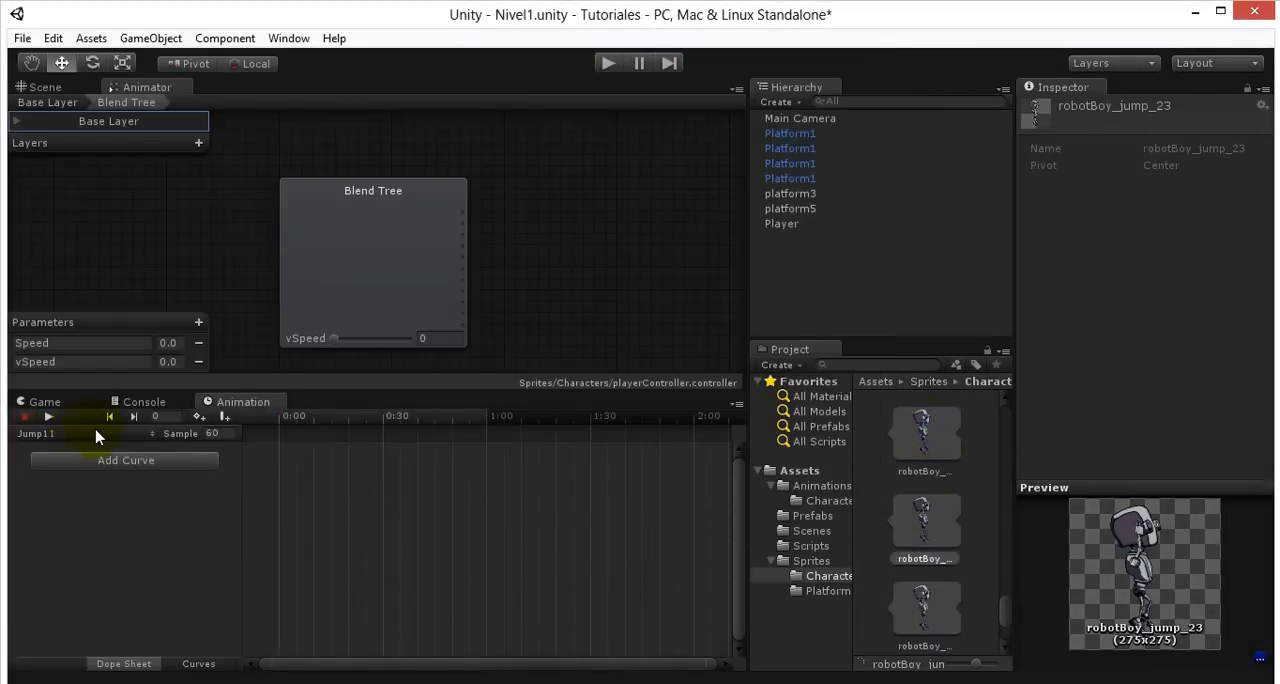
- Place robotBoy_jump_25 at 0:00 in the Jump11 clip and turn off animation recording
scroll(1005, 617, "down", 1)
left_click(930, 575)
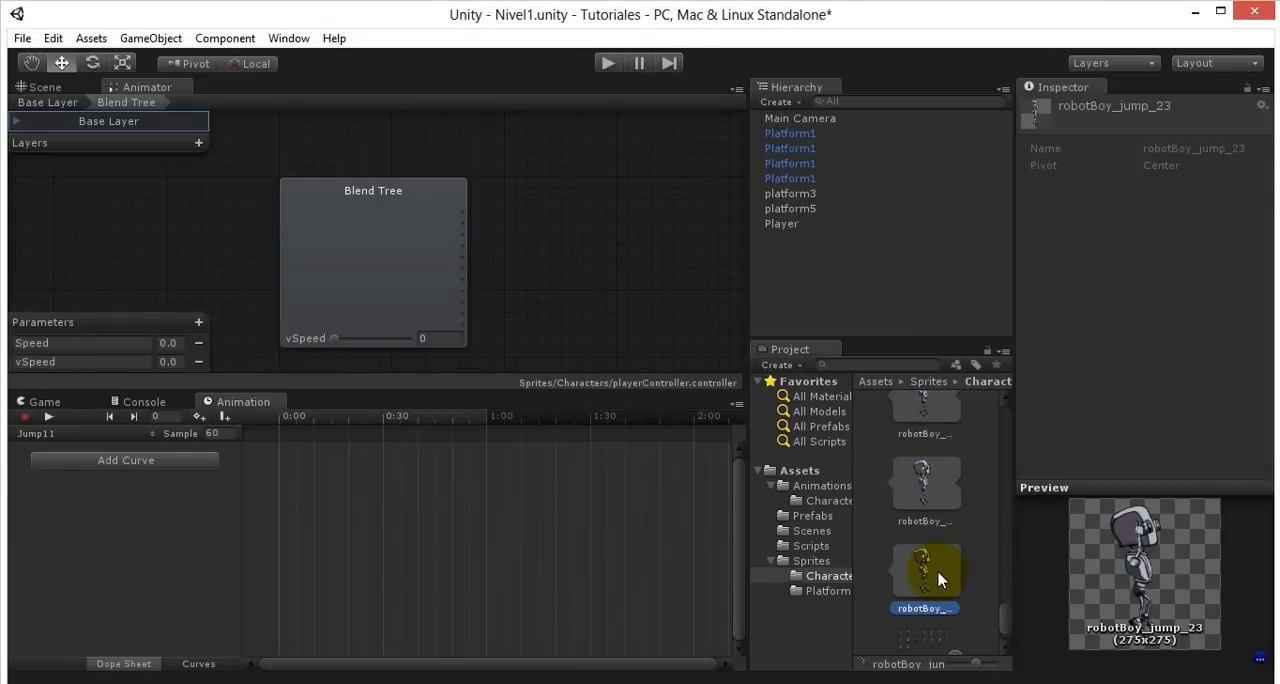
left_click_drag(930, 575, 451, 509)
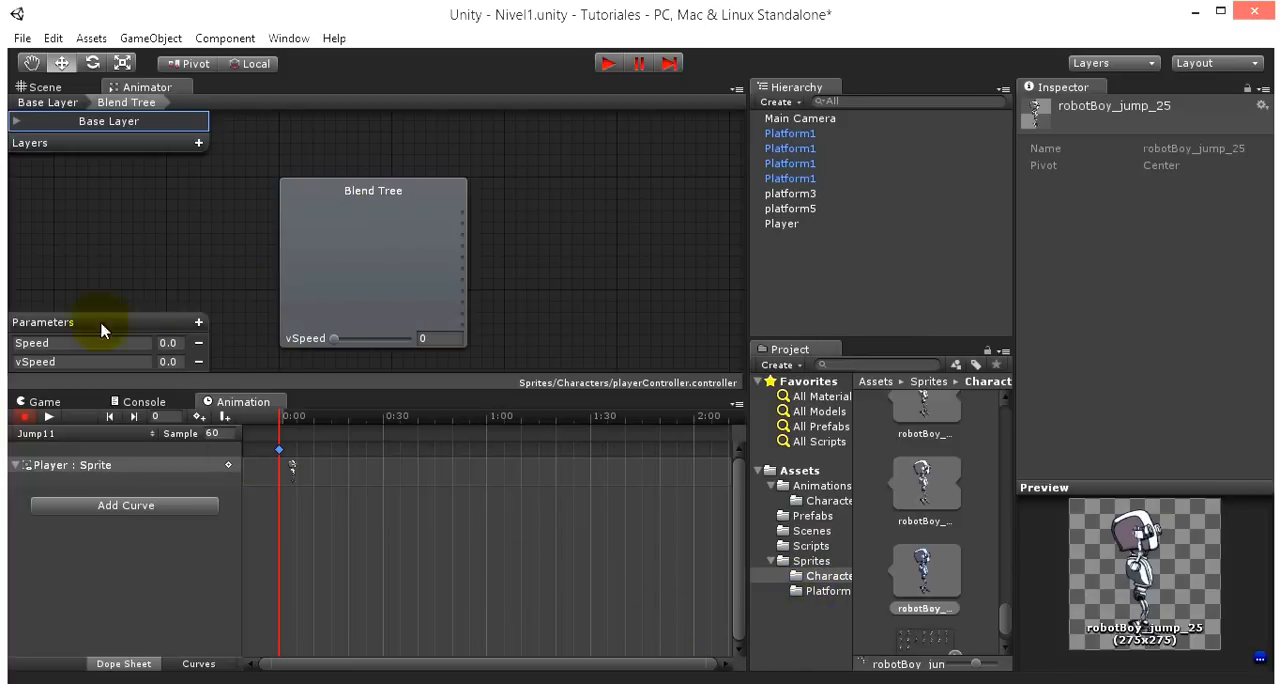
left_click(20, 416)
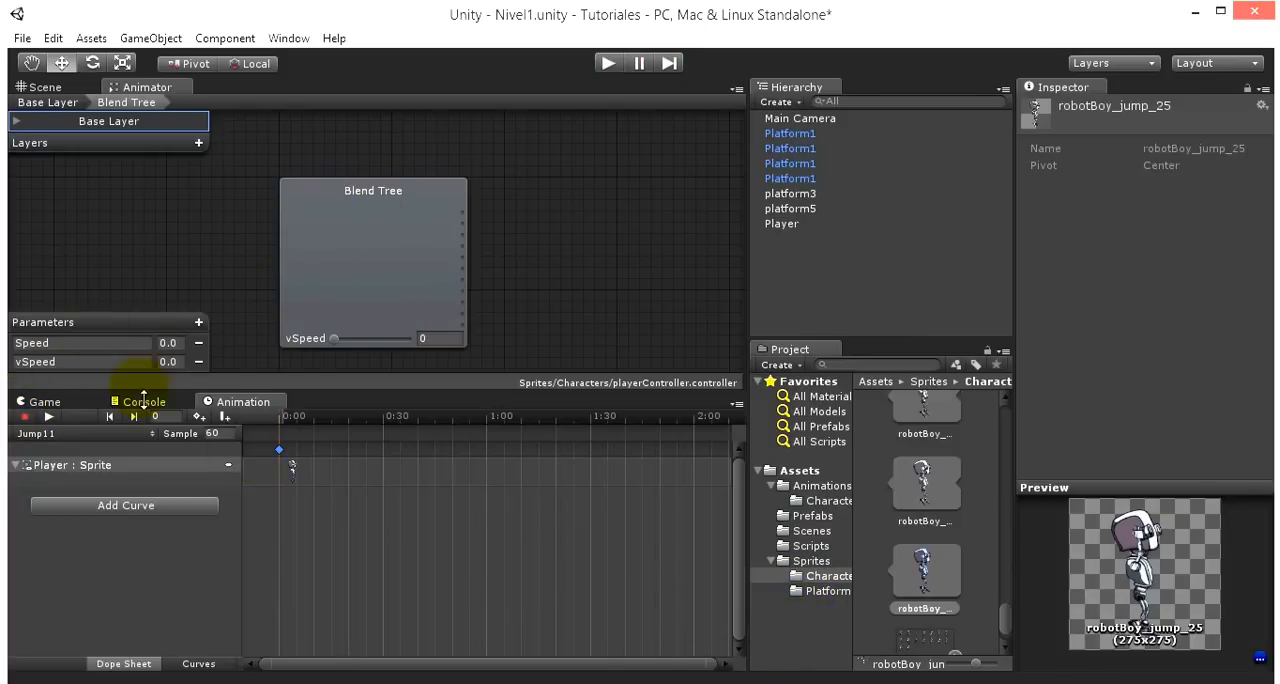
- Collapse the robotBoy_jump sprite sheet and move the clips Jump1 to Jump11 into the Characters folder under Animations
left_click(342, 226)
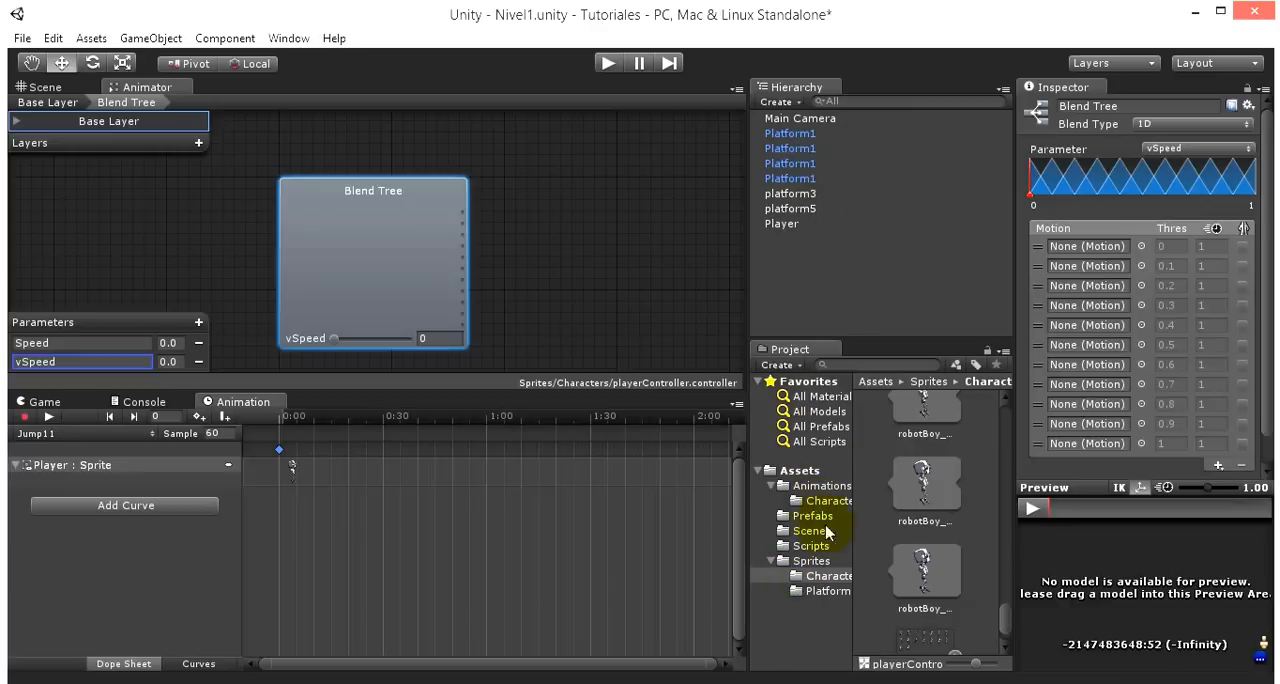
left_click_drag(1007, 621, 1005, 476)
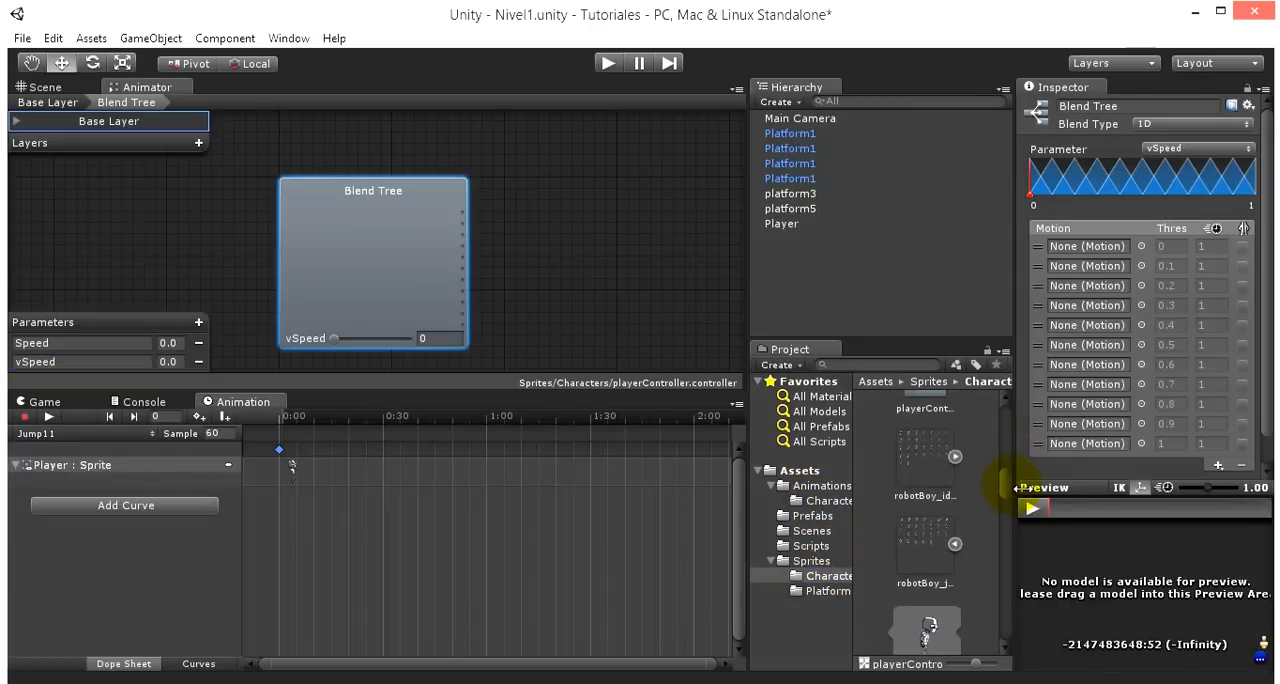
left_click(955, 545)
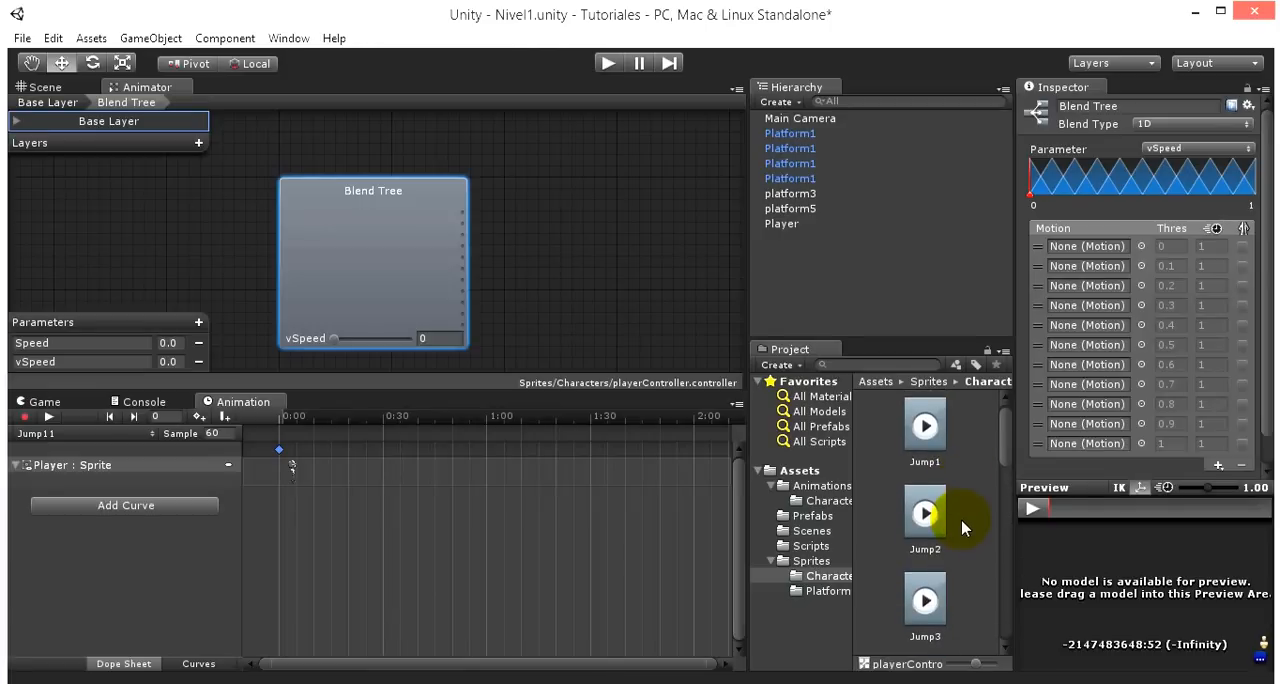
left_click(926, 460)
scroll(957, 475, "down", 5)
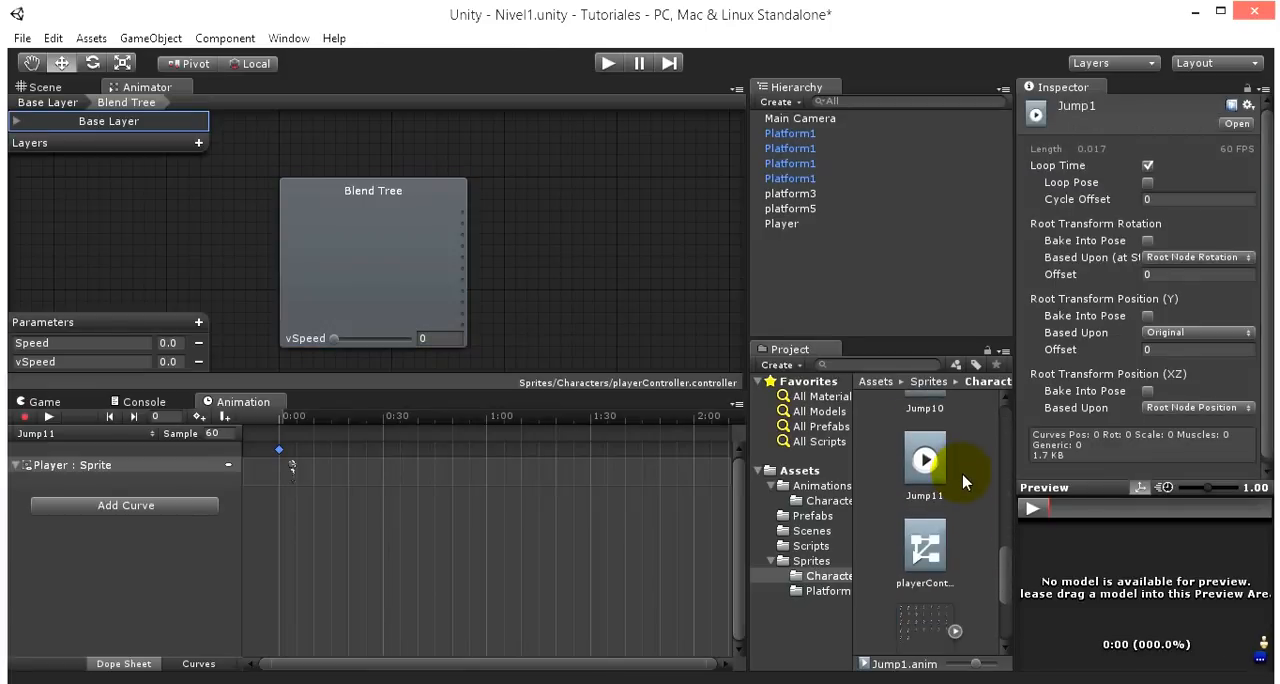
left_click(933, 477, "shift")
left_click_drag(933, 477, 835, 512)
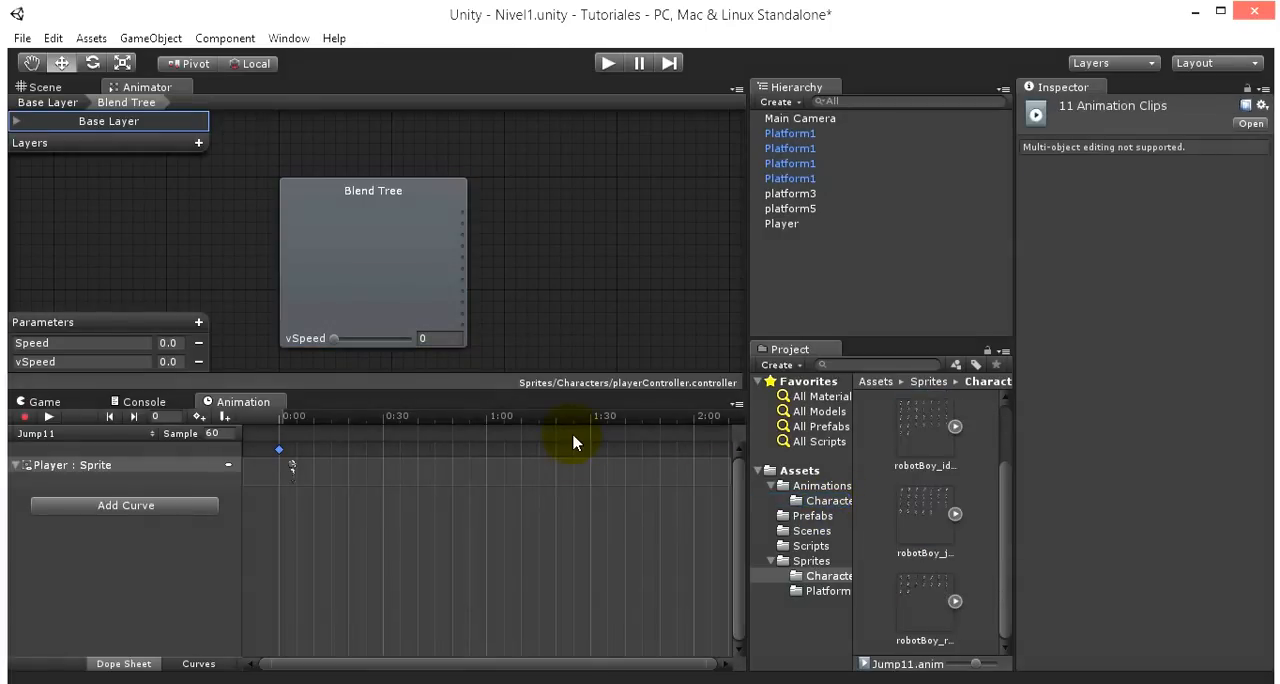
- Assign the Jump1, Jump2 and Jump3 clips from Animations/Characters to the blend tree's motion slots at thresholds 1, 0.9 and 0.8
left_click(368, 224)
scroll(929, 540, "up", 2)
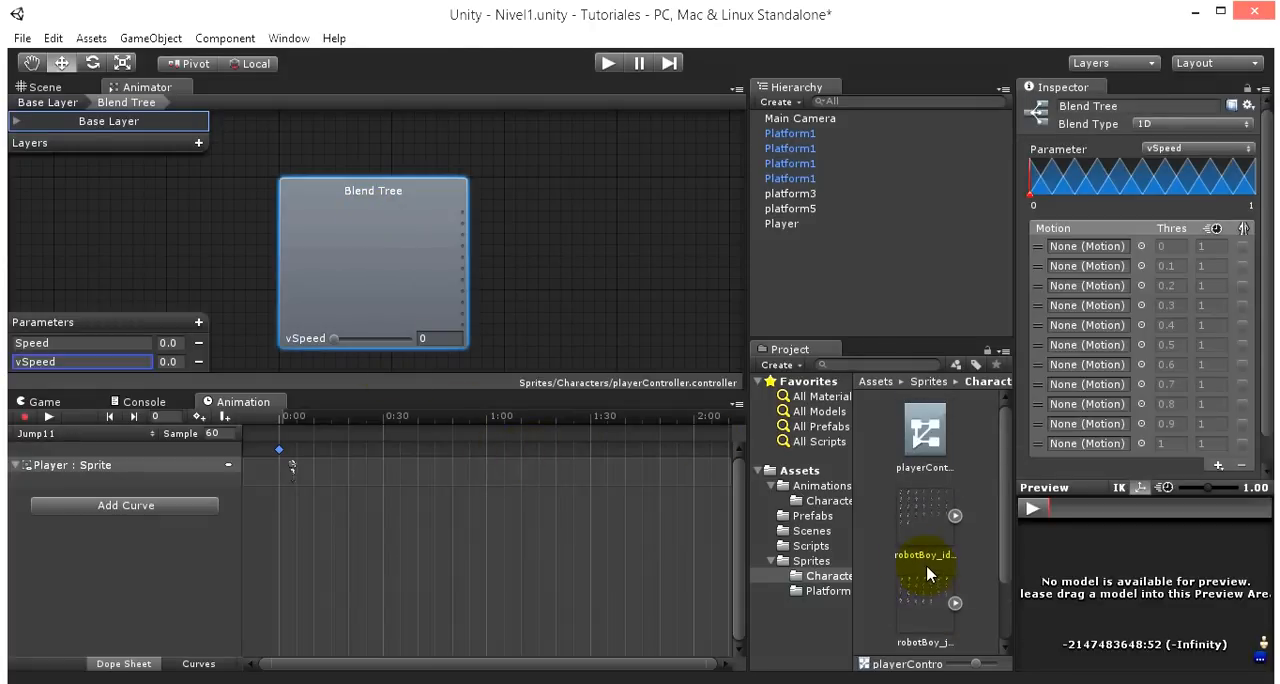
left_click(830, 501)
left_click_drag(912, 521, 1105, 443)
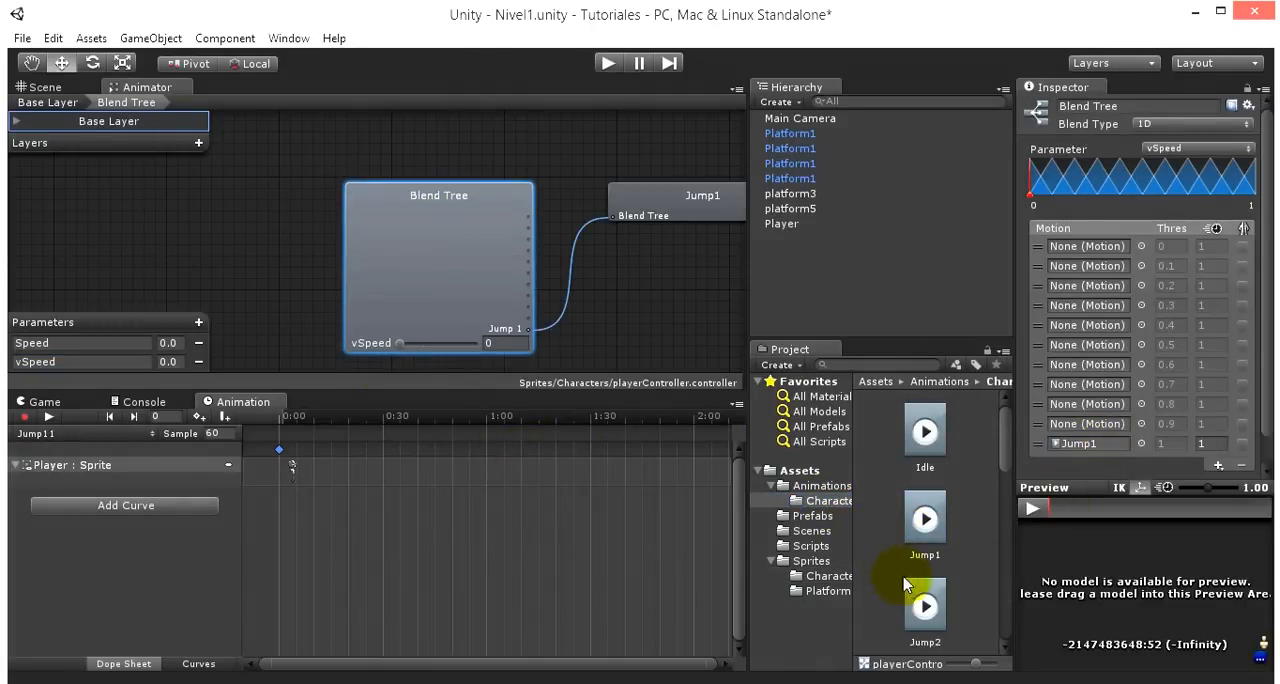
left_click(922, 612)
left_click_drag(922, 615, 1096, 411)
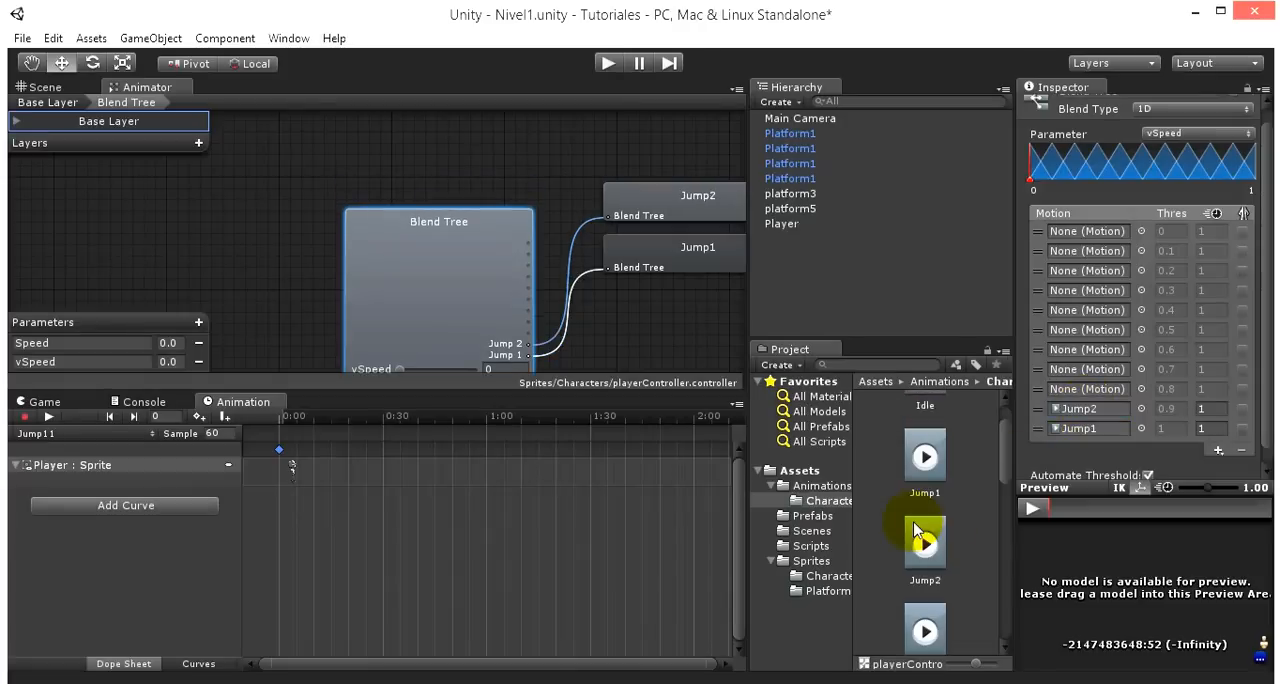
scroll(925, 530, "down", 2)
left_click_drag(925, 575, 1080, 388)
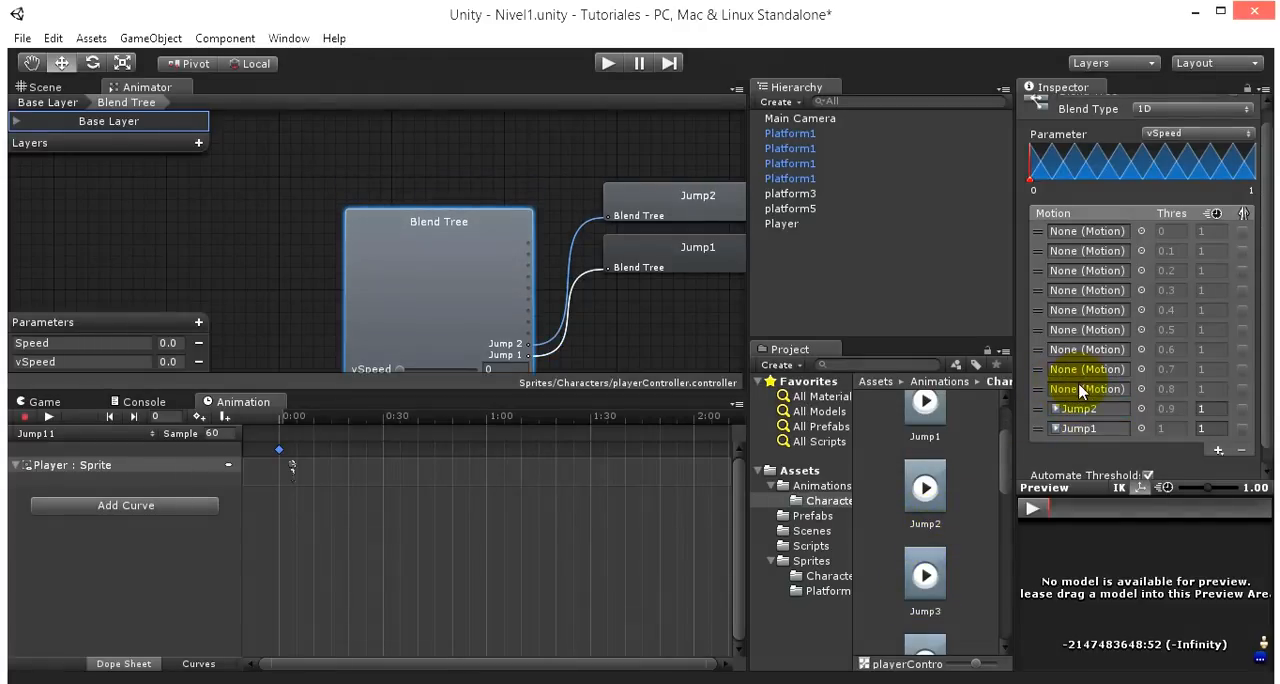
left_click_drag(925, 595, 1088, 389)
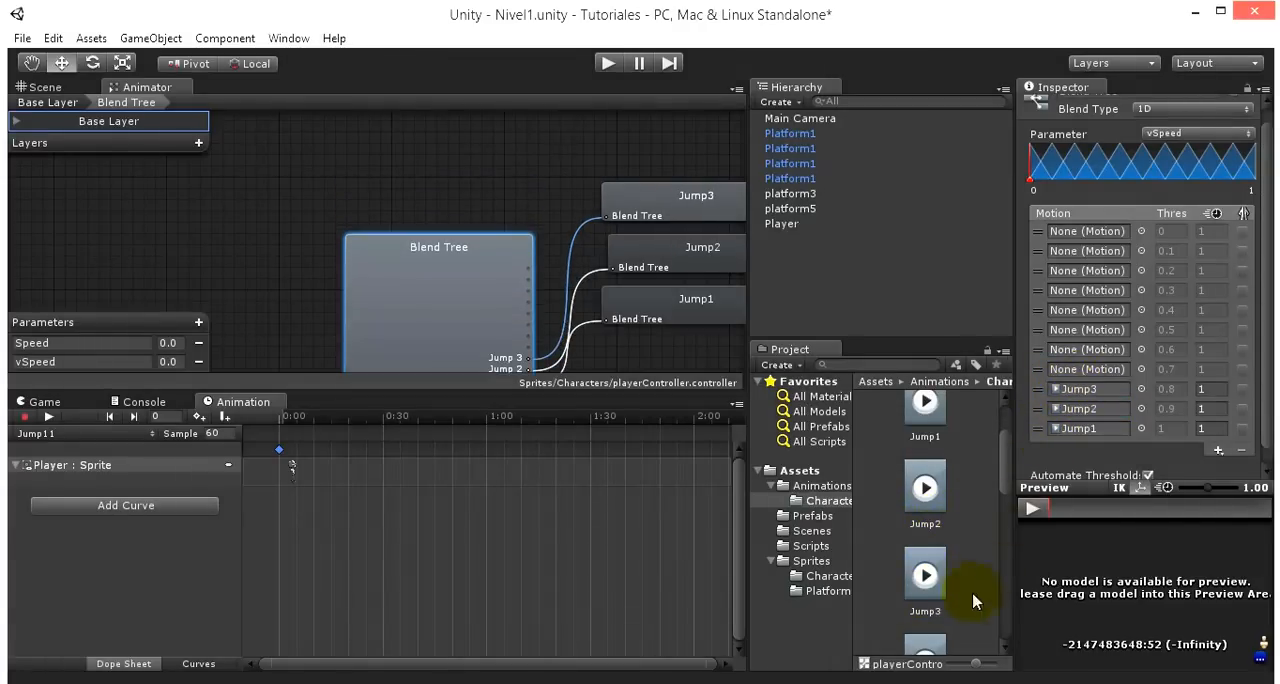
- Assign the Jump4, Jump5 and Jump6 clips to the blend tree's motion slots at thresholds 0.7, 0.6 and 0.5
scroll(923, 645, "down", 2)
left_click_drag(925, 600, 1110, 334)
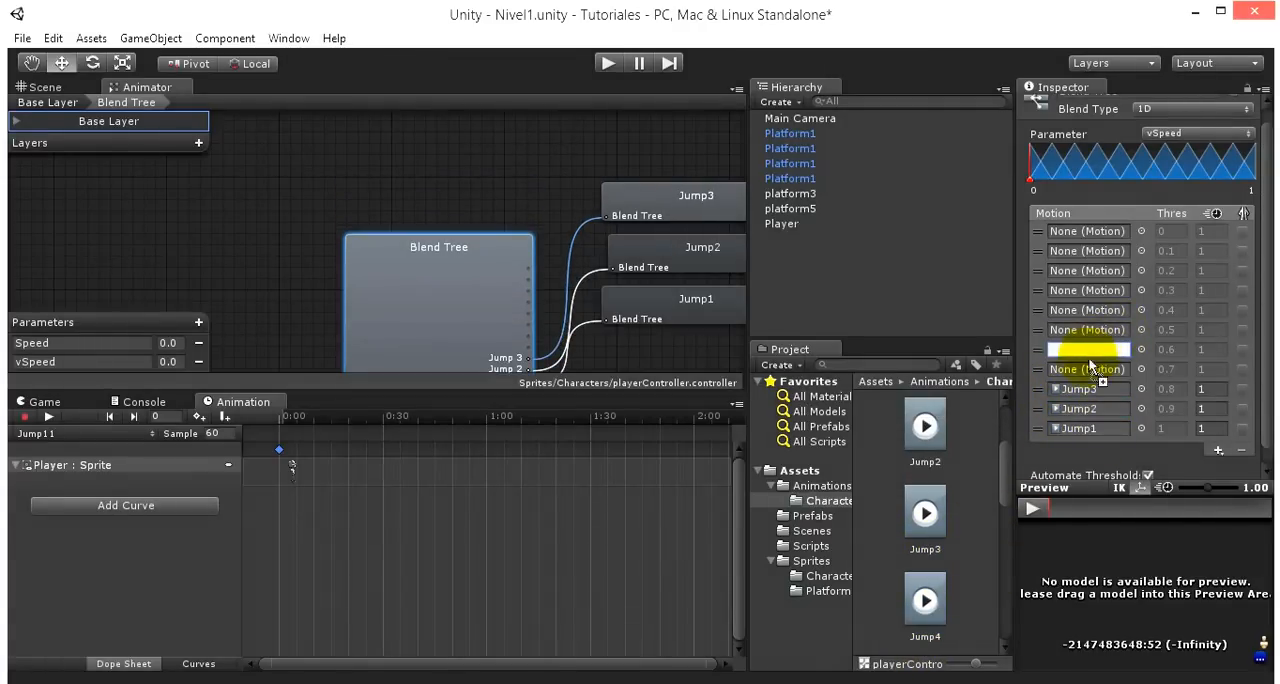
left_click_drag(1083, 378, 1083, 380)
scroll(920, 565, "down", 3)
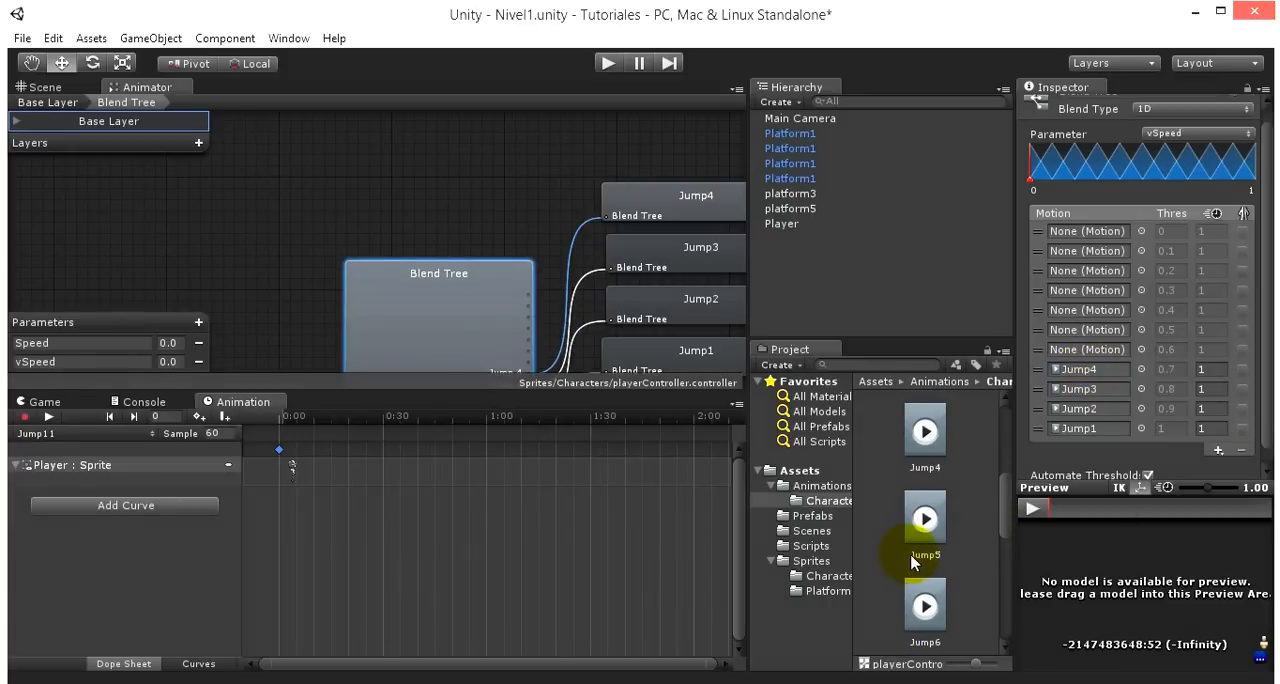
left_click_drag(925, 465, 1116, 349)
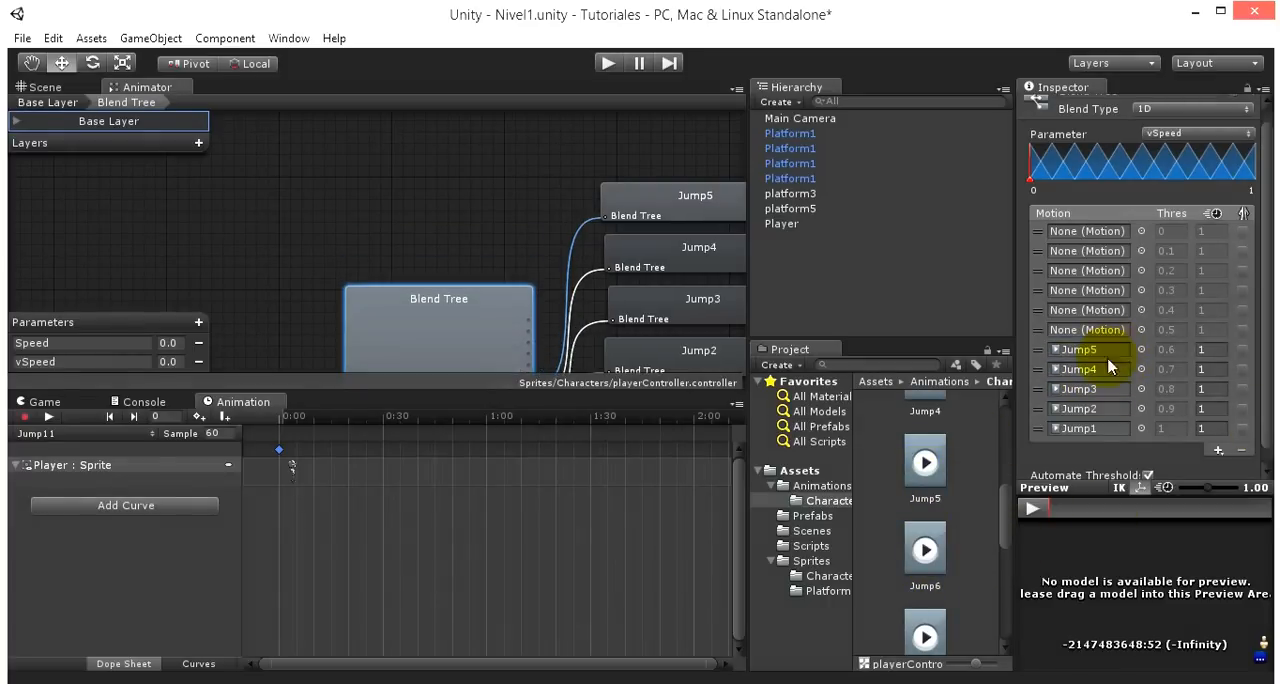
left_click_drag(925, 617, 1105, 324)
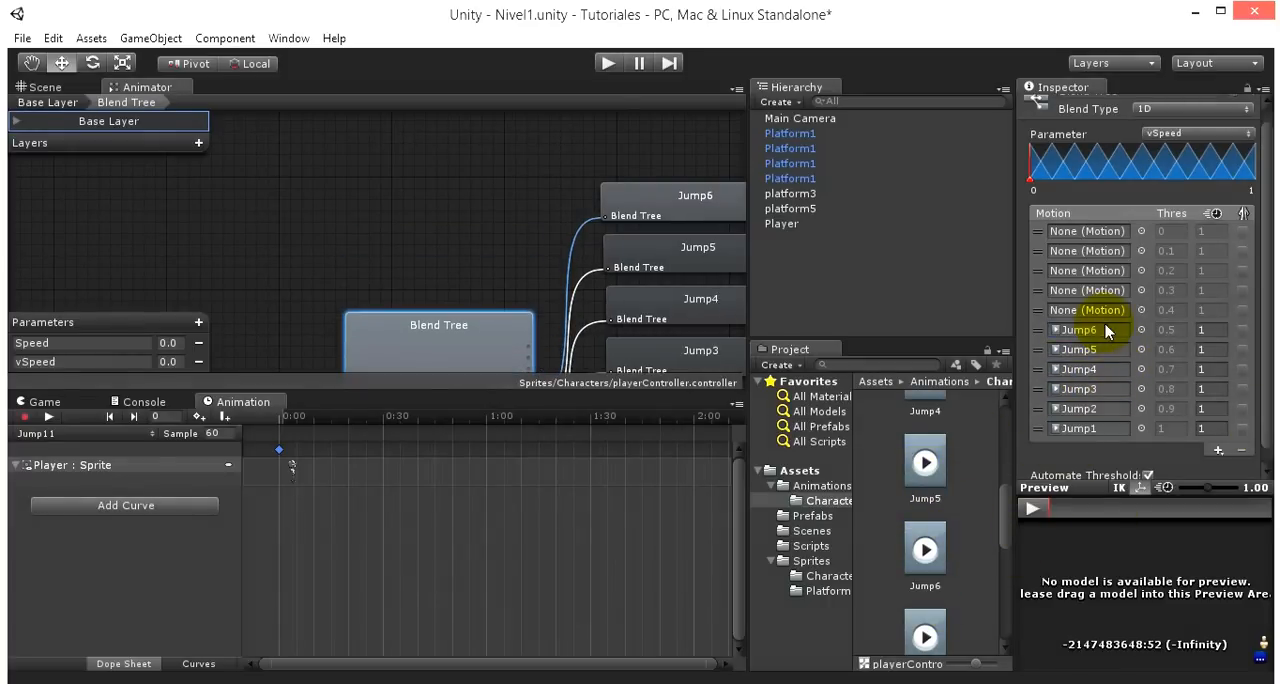
- Assign the Jump7, Jump8 and Jump9 clips to the blend tree's motion slots at thresholds 0.4, 0.3 and 0.2
scroll(872, 655, "down", 2)
left_click_drag(925, 600, 1093, 318)
scroll(971, 509, "down", 3)
left_click_drag(925, 462, 1094, 286)
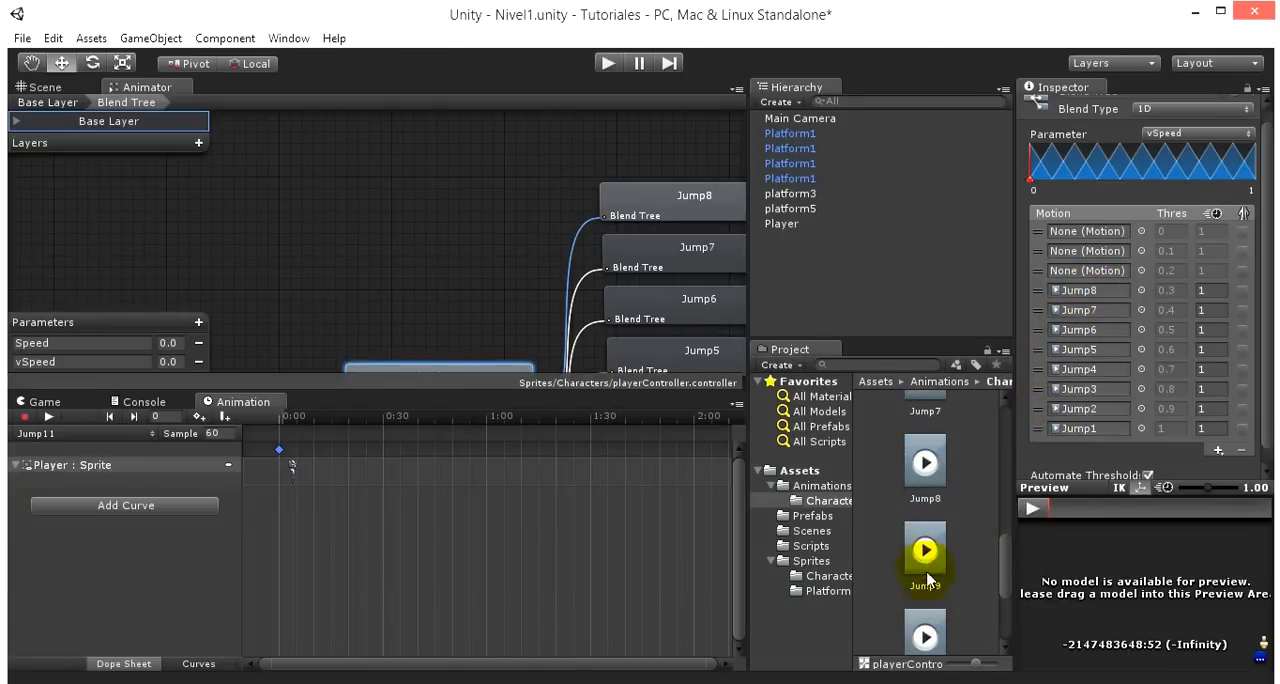
left_click_drag(925, 550, 1104, 272)
- Assign Jump10 and Jump11 to the two remaining blend tree motion slots at thresholds 0.1 and 0
scroll(925, 600, "down", 1)
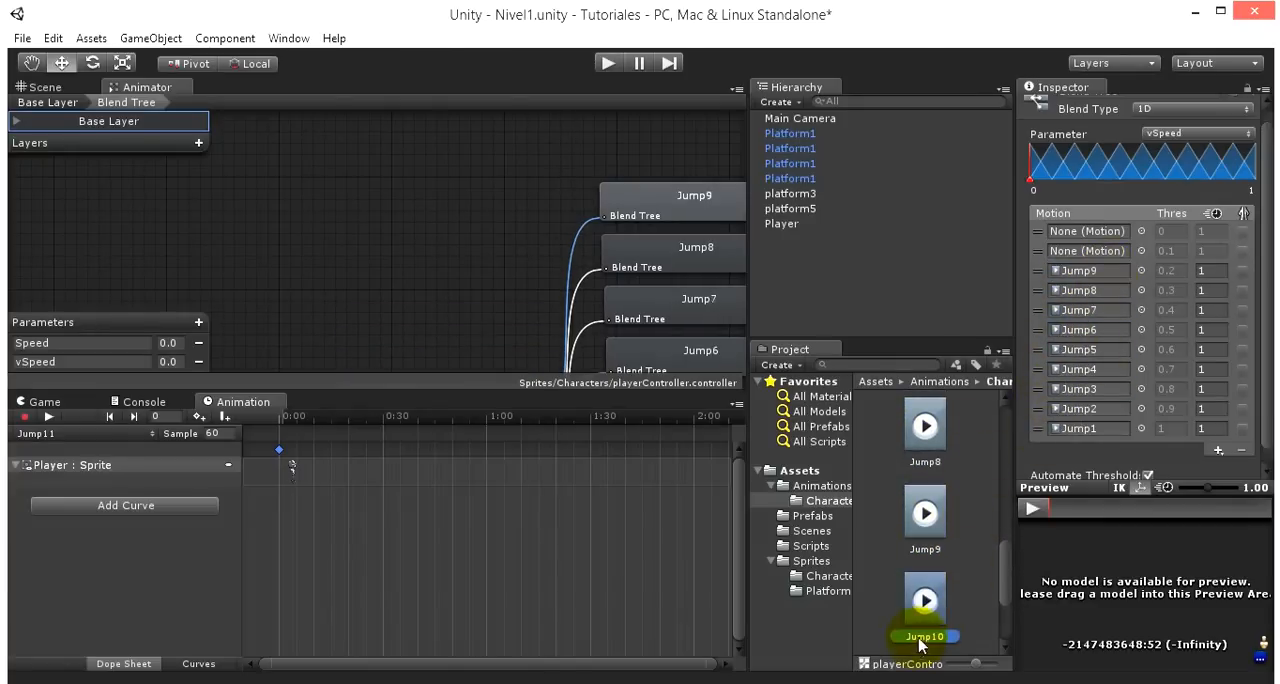
left_click_drag(920, 632, 1068, 251)
scroll(984, 510, "down", 1)
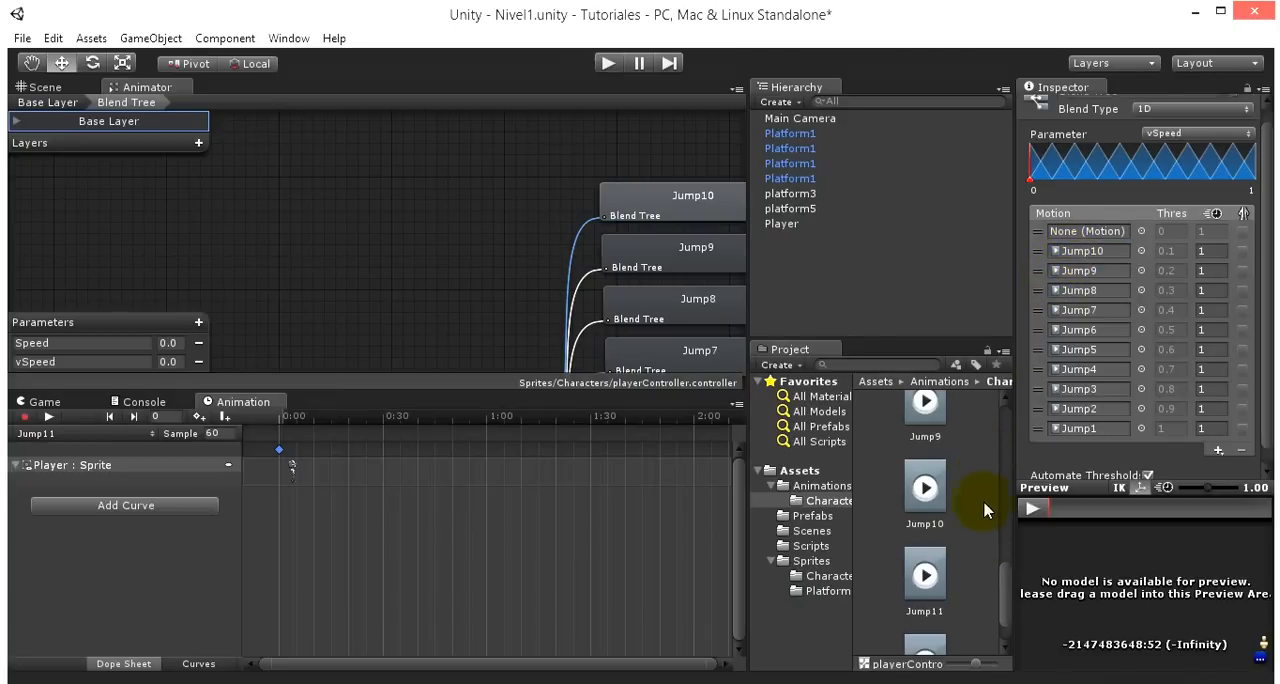
left_click_drag(958, 584, 1113, 231)
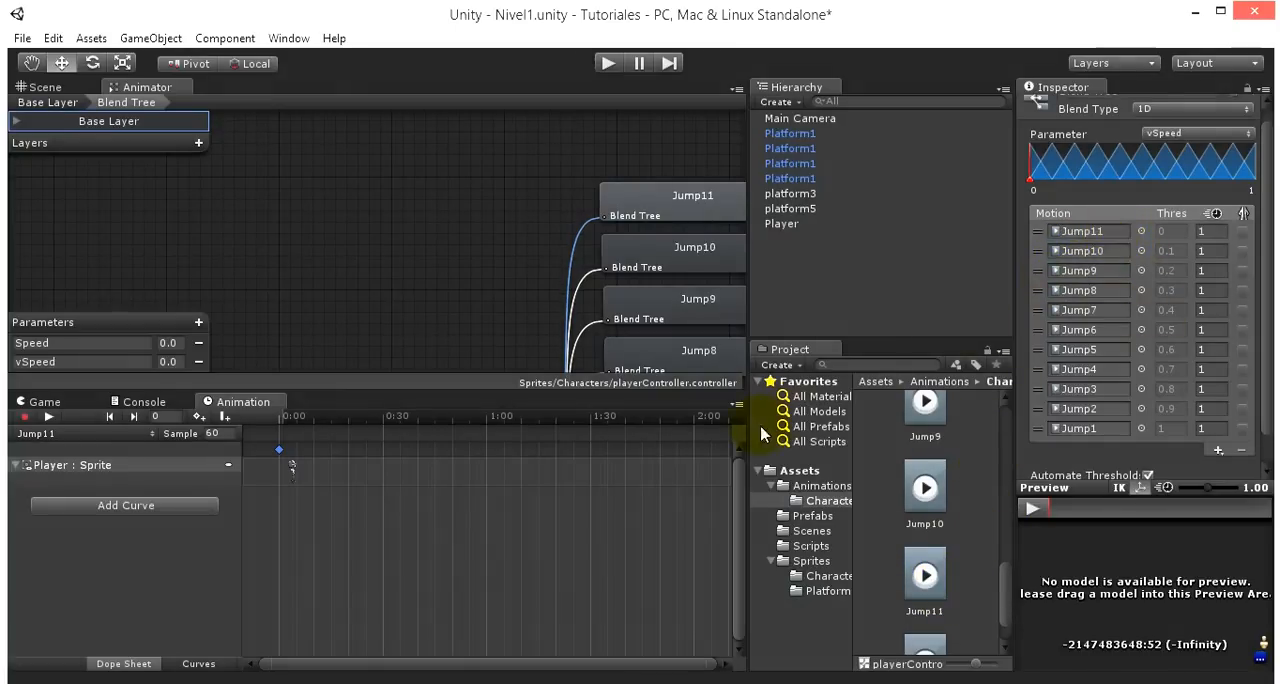
- Set the vSpeed preview value on the Blend Tree node to 0.25
scroll(437, 255, "down", 2)
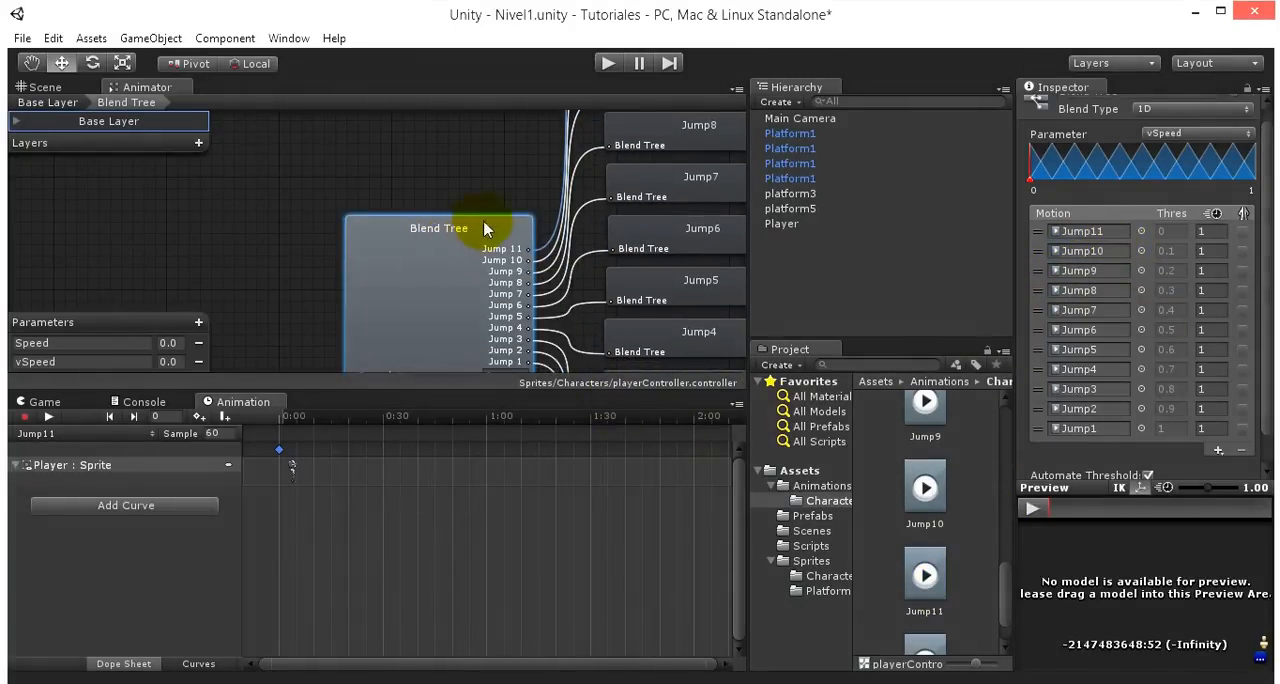
middle_click_drag(486, 226, 388, 137)
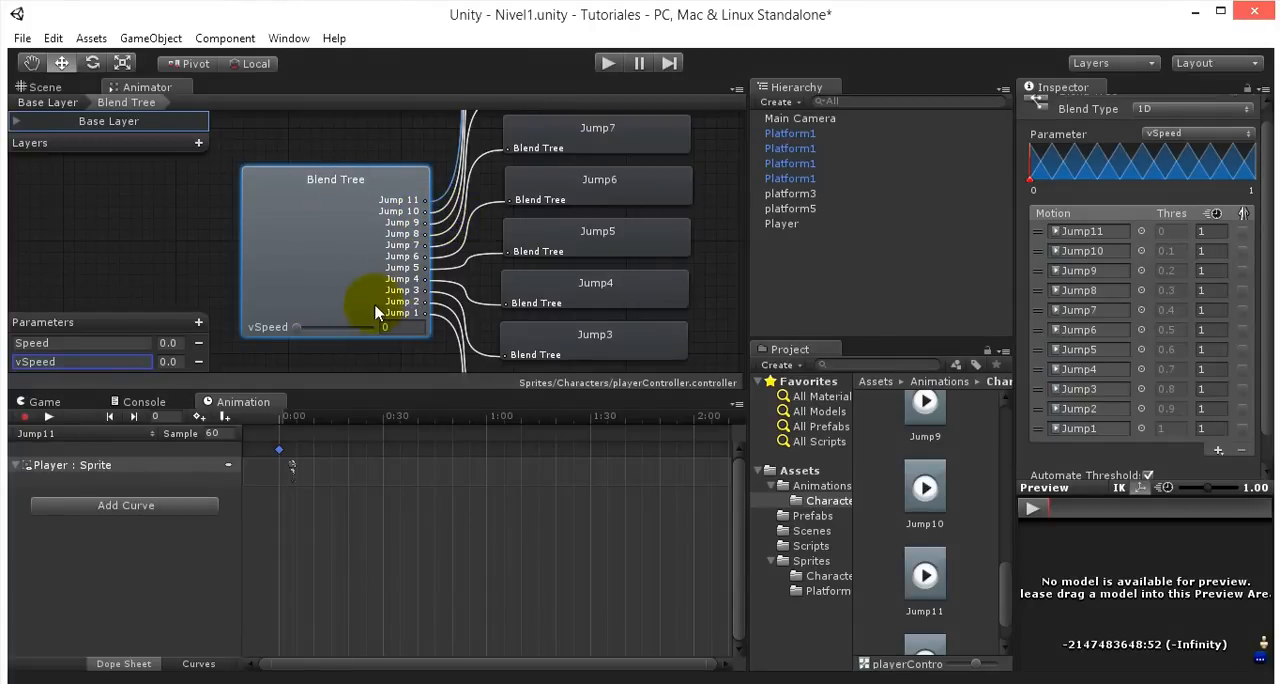
mouse_move(330, 331)
left_mouse_down()
mouse_move(296, 333)
mouse_move(363, 331)
mouse_move(314, 335)
left_mouse_up()
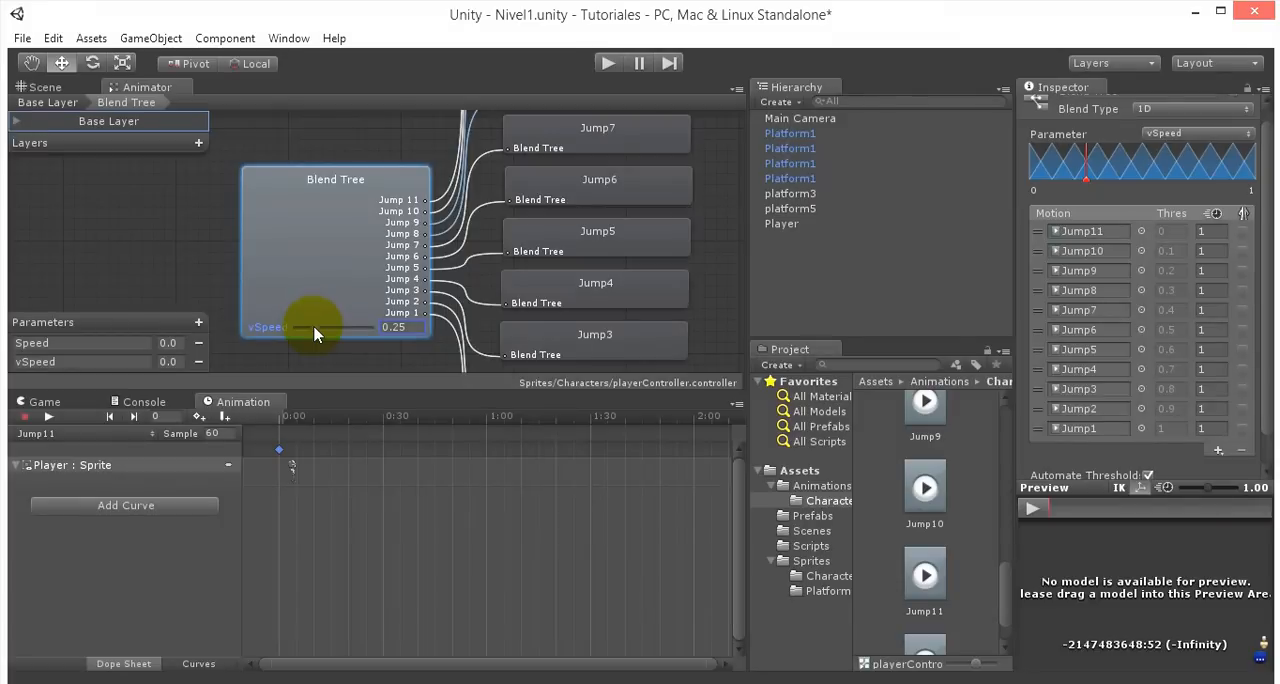
- Check the jump motions' thresholds in the 2D Prototype project's blend tree and return to the Tutoriales project
mouse_move(72, 680)
left_click(72, 598)
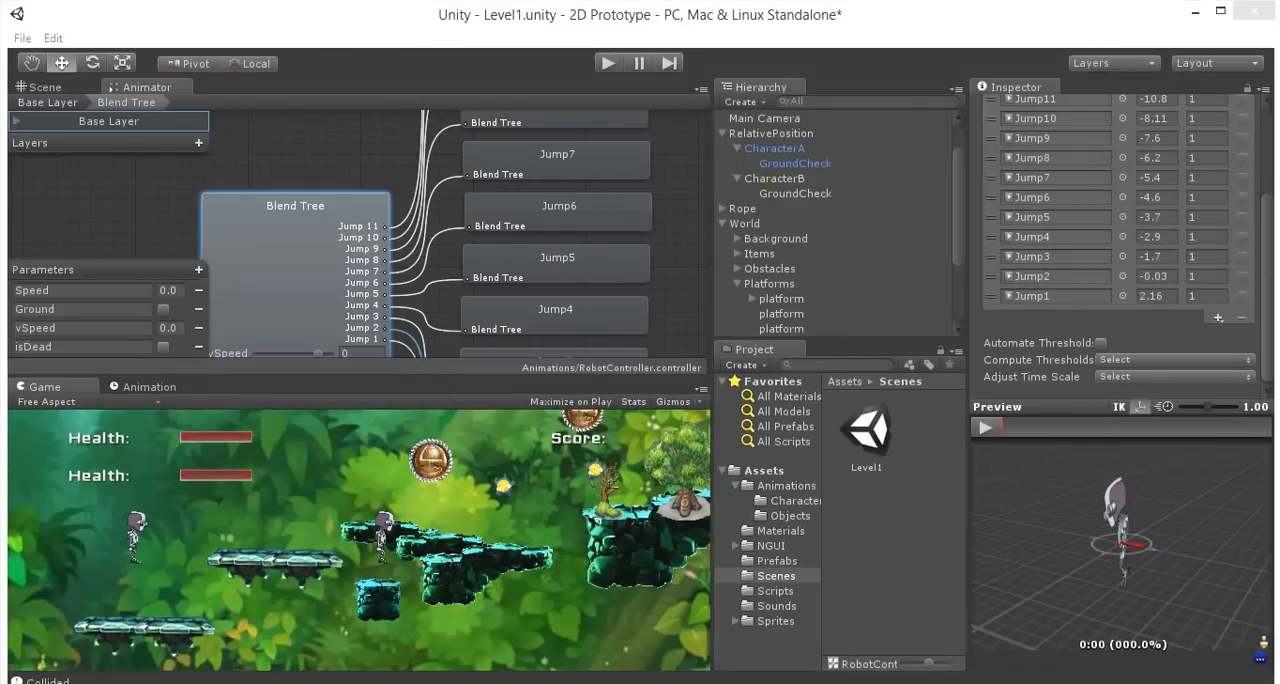
mouse_move(98, 680)
left_click(303, 619)
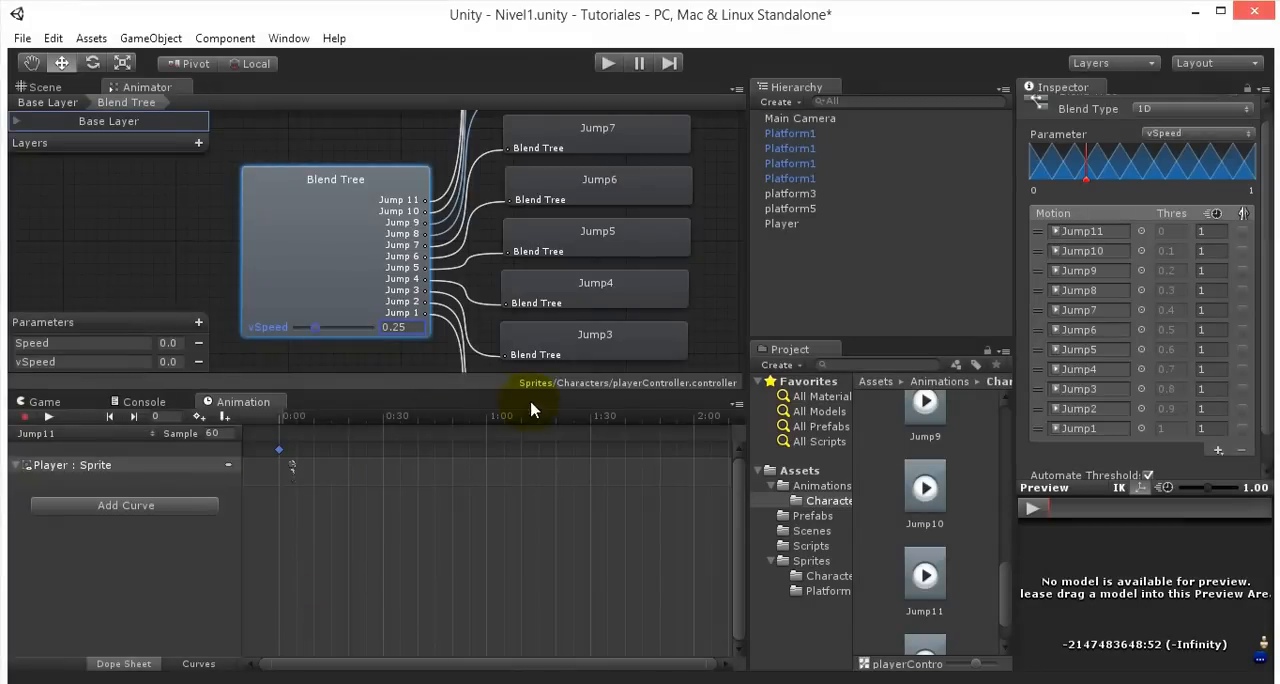
- Turn off automated thresholds for the blend tree and set the Jump11 motion's threshold to -11
left_click(514, 280)
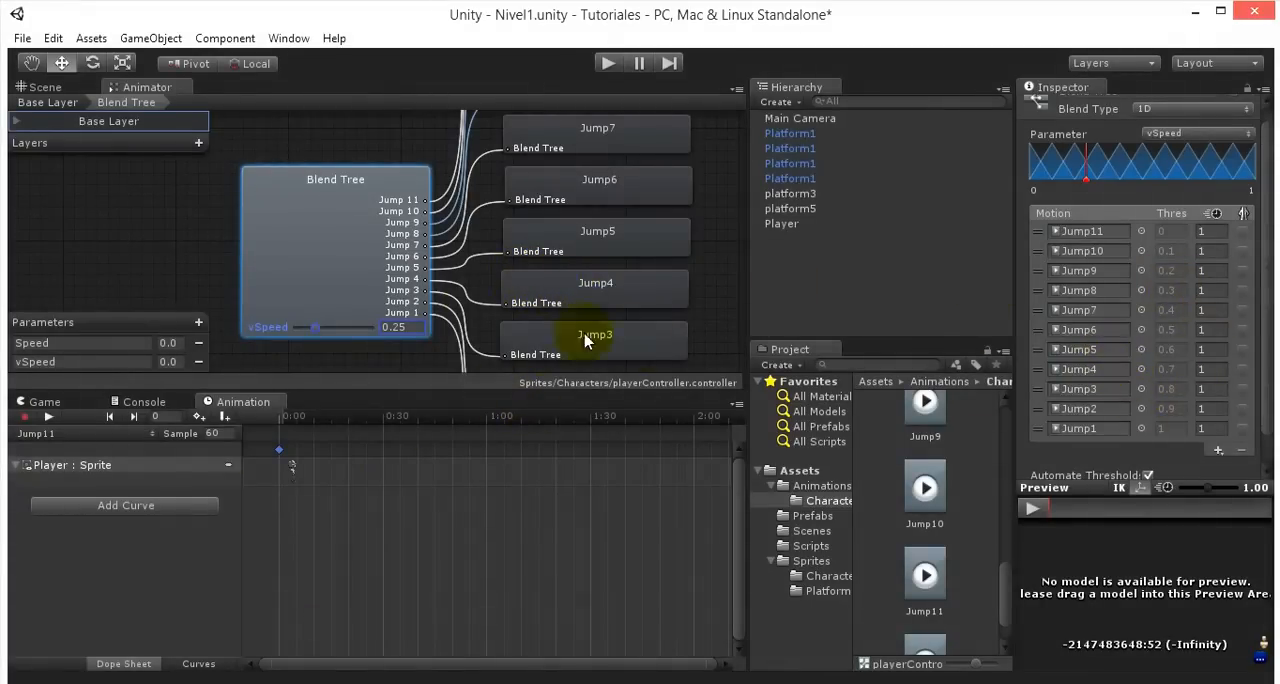
scroll(1085, 298, "down", 1)
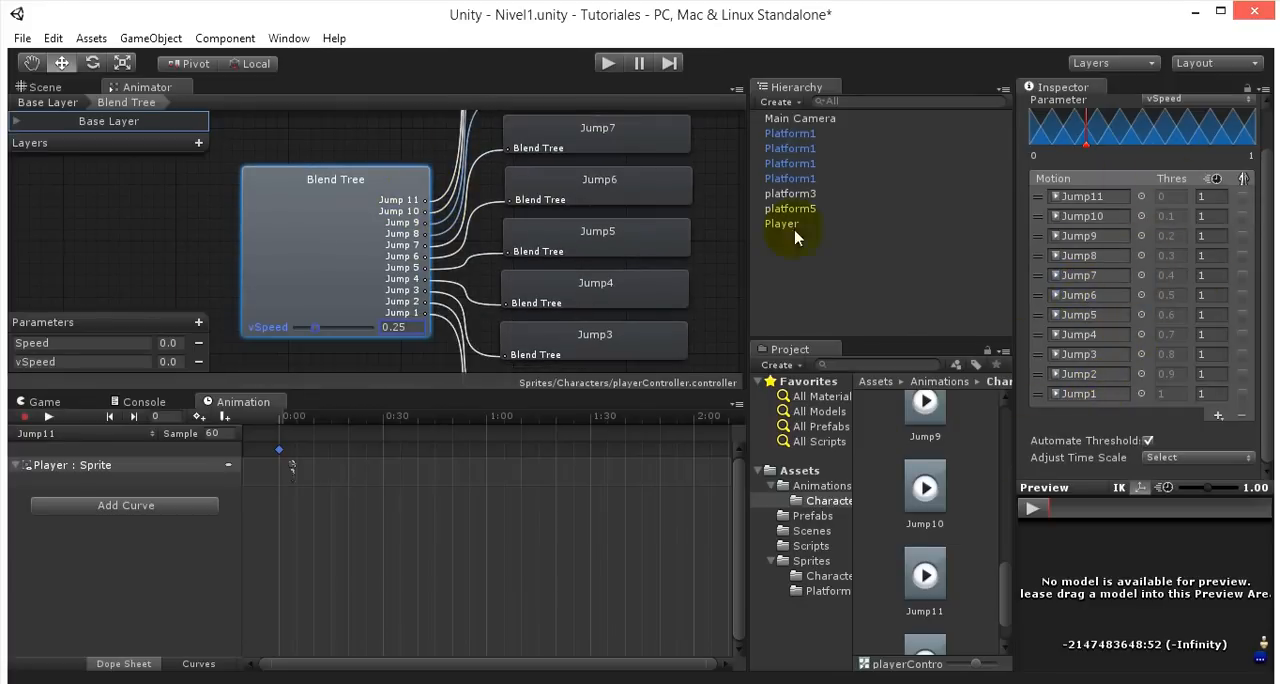
left_click(1180, 201)
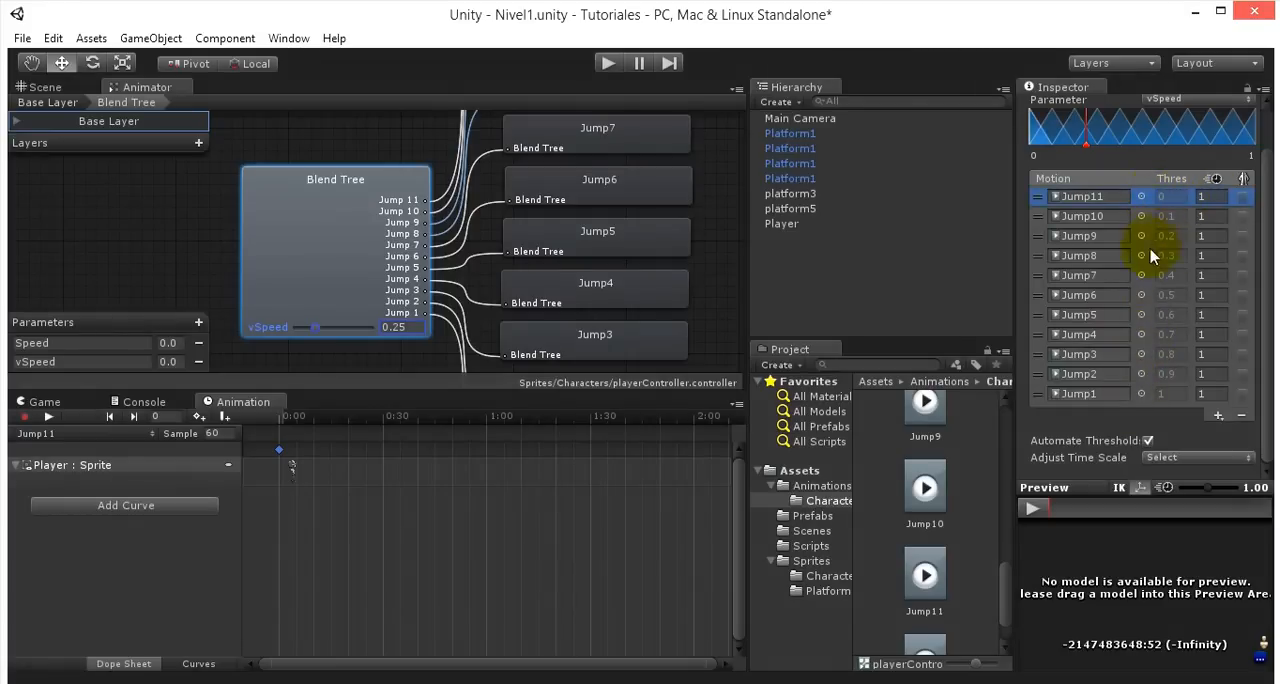
left_click(1148, 443)
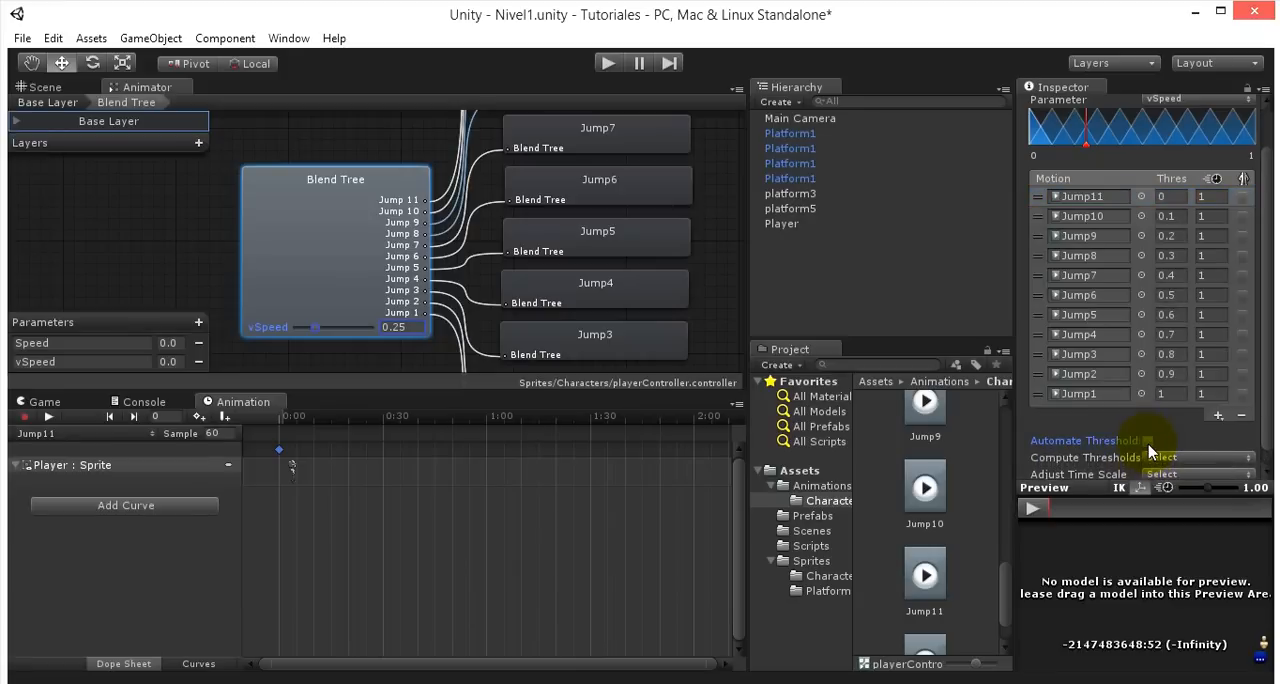
scroll(1108, 410, "down", 1)
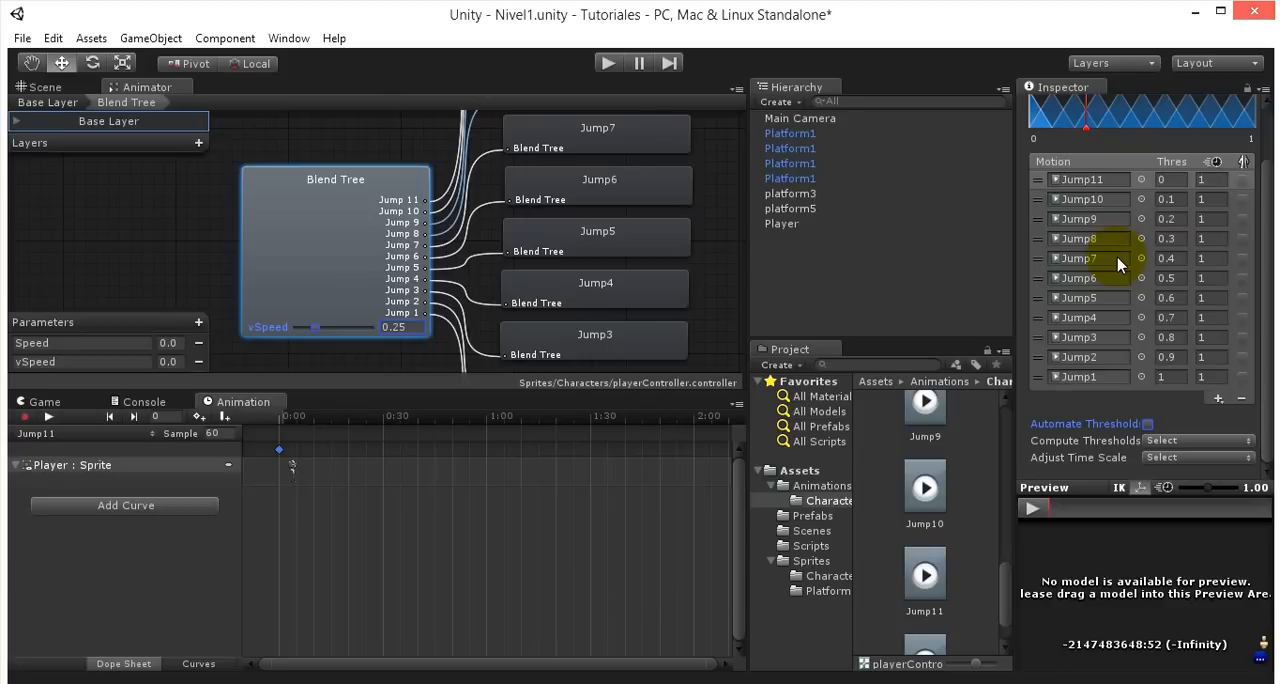
left_click(1176, 183)
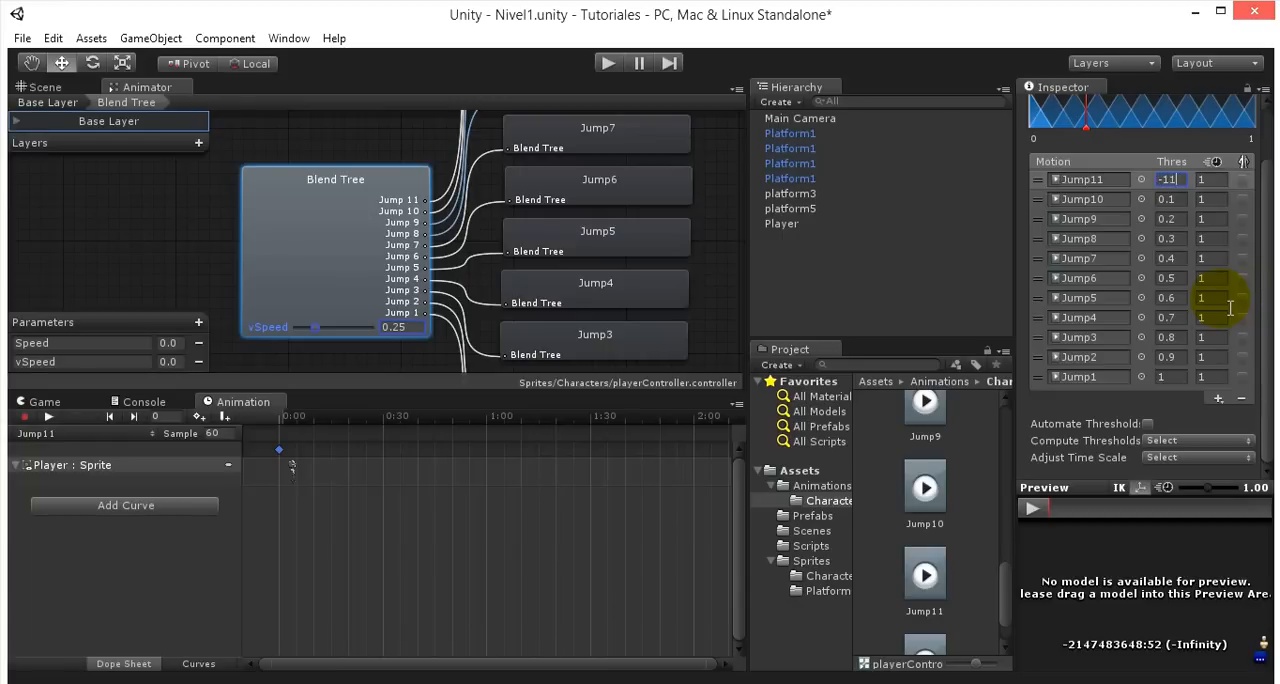
left_click(1166, 199)
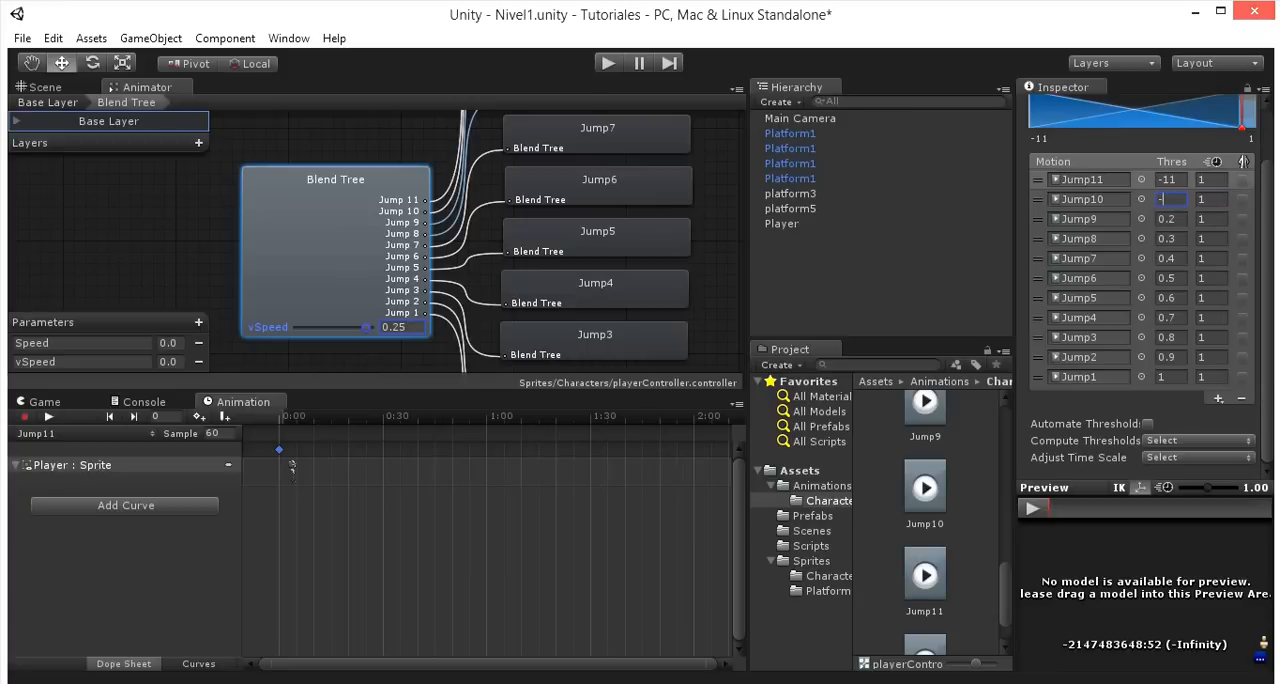
type("-10")
left_click_drag(1179, 209, 1184, 216)
left_click(1182, 218)
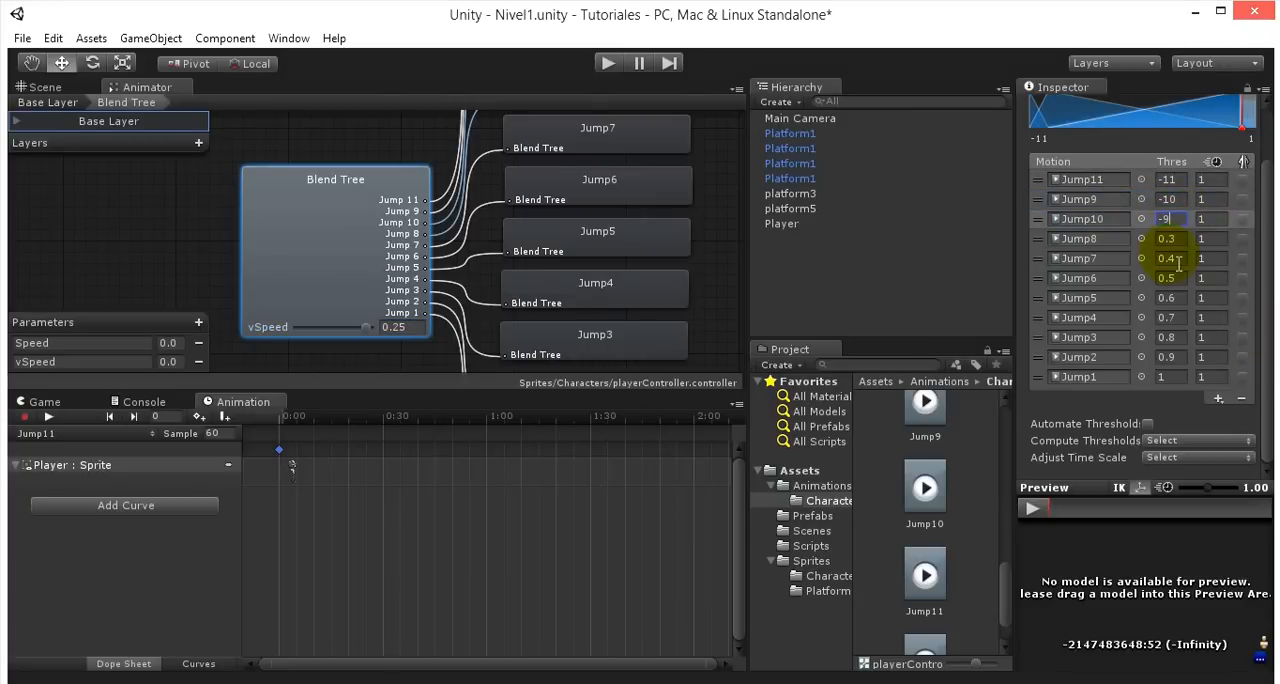
key("Return")
key("ctrl+z")
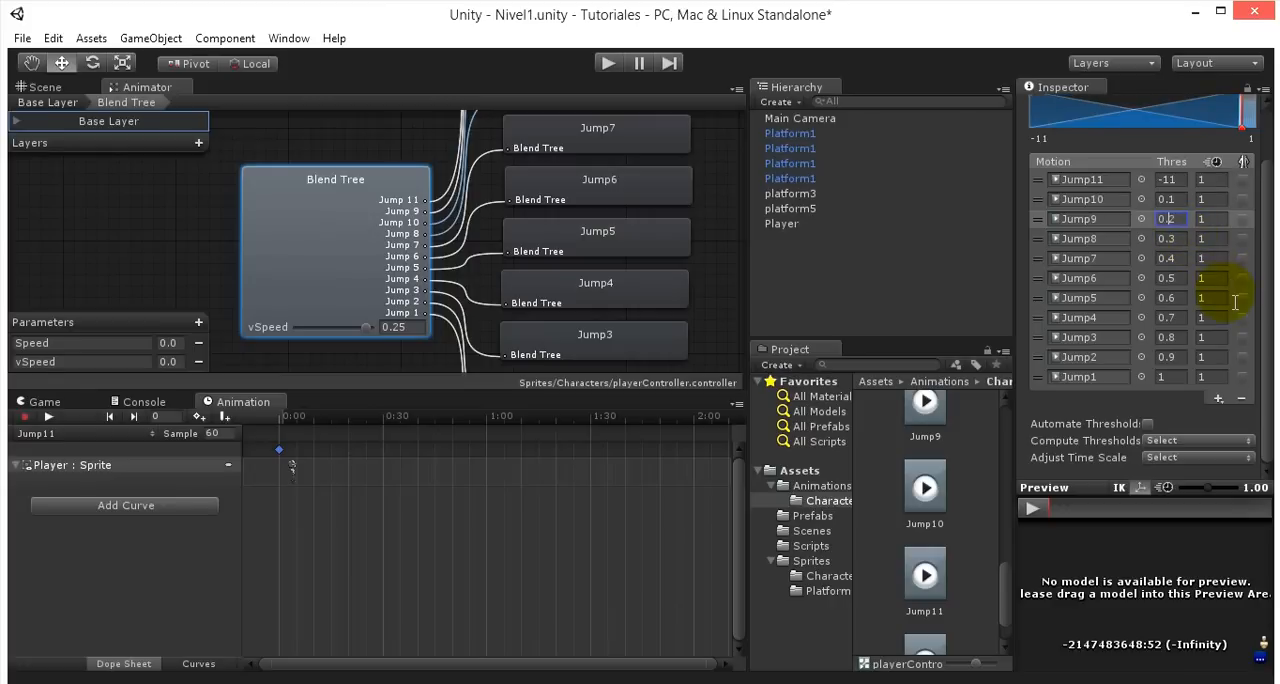
- Set the thresholds of Jump10, Jump9, Jump8 and Jump7 to -10, -9, -8 and -7 respectively
left_click(1178, 200)
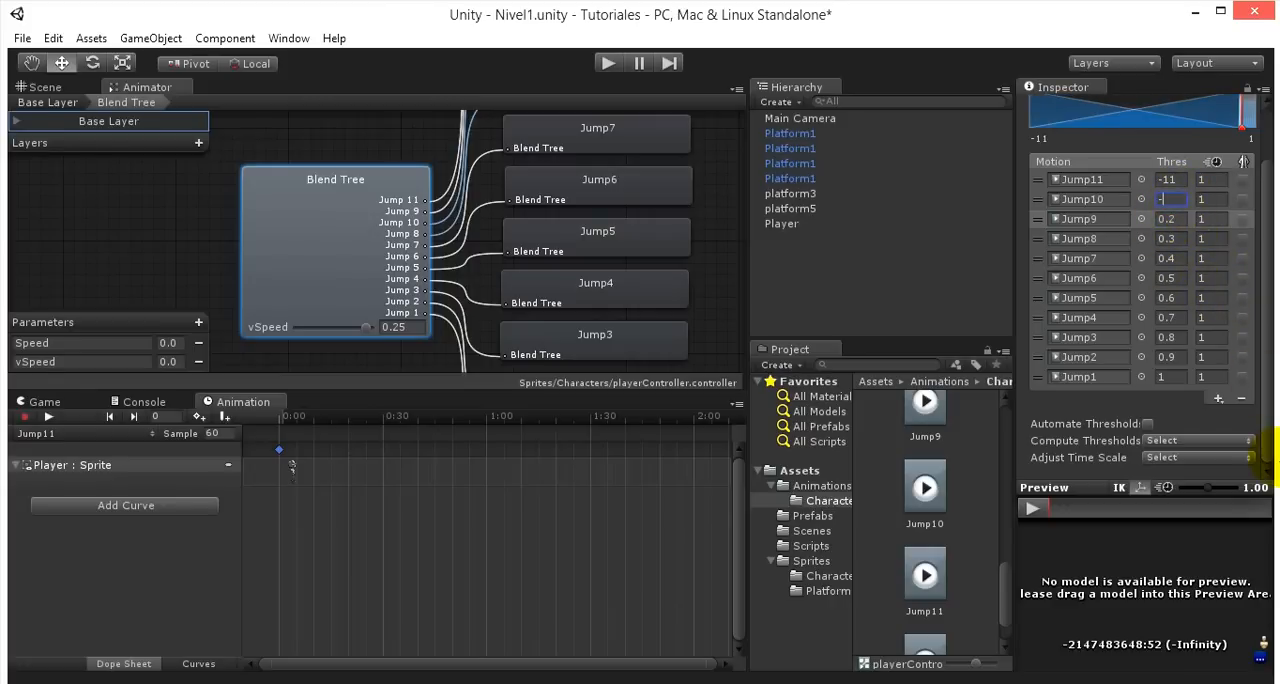
key("Return")
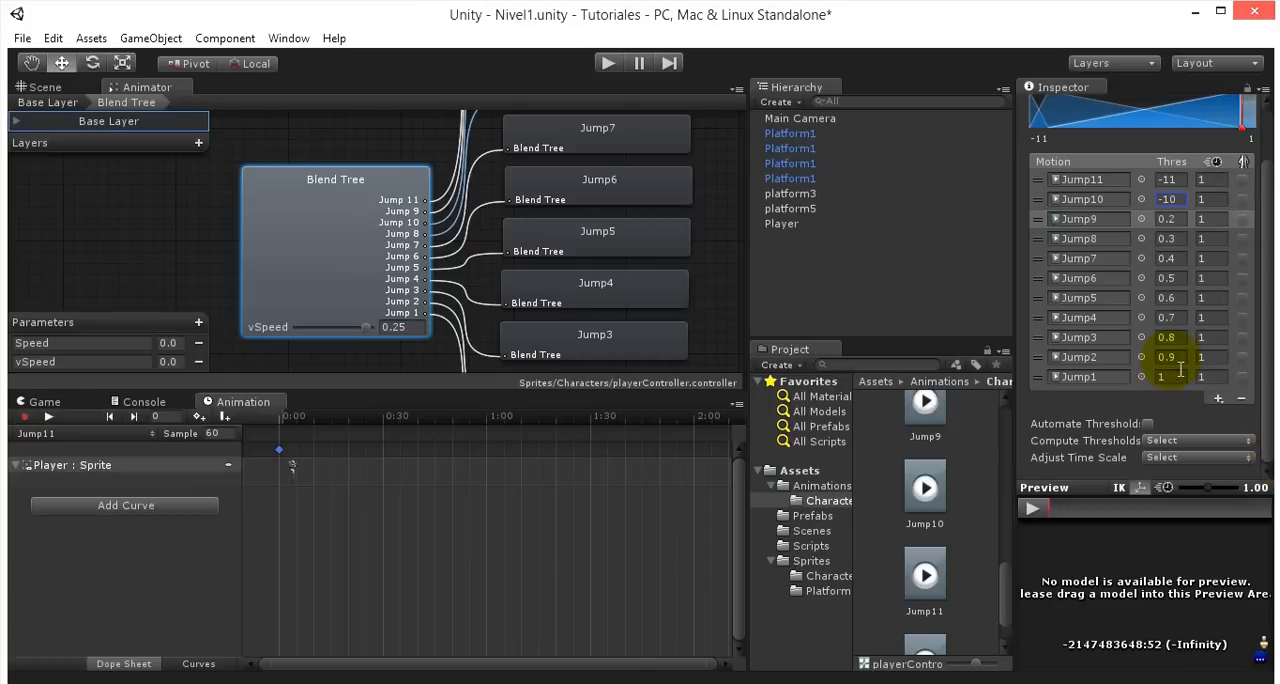
left_click(1172, 238)
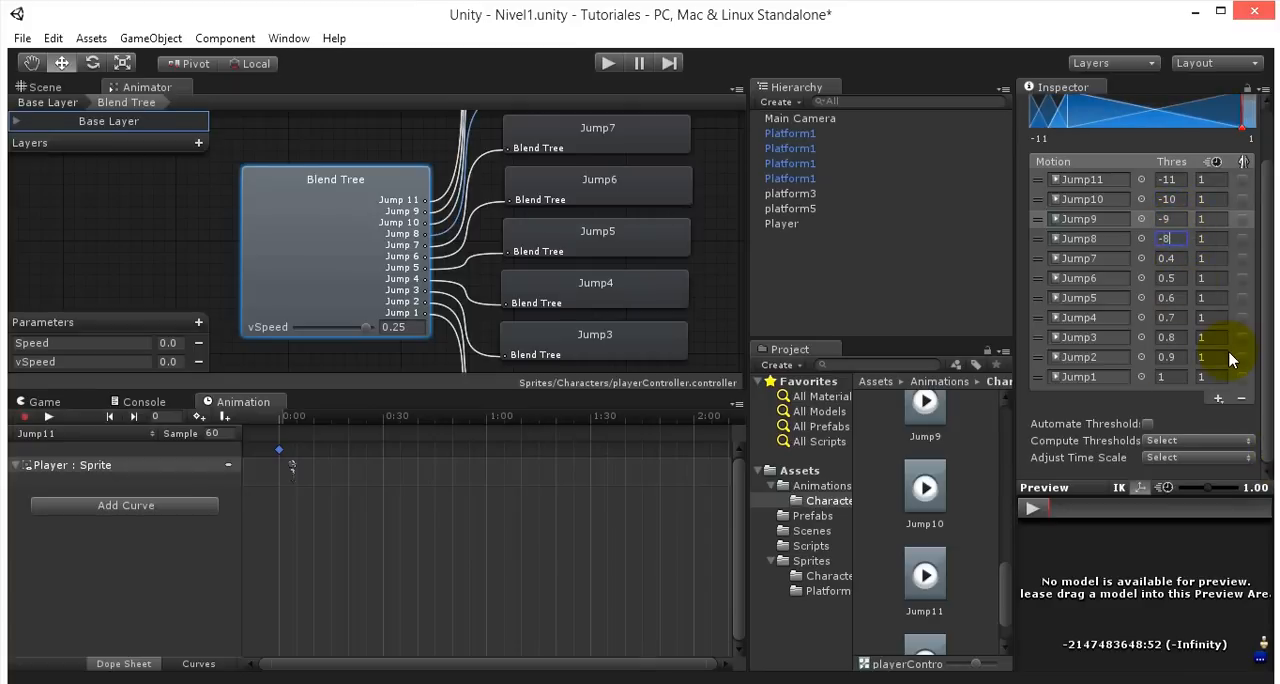
type("-8")
left_click(1178, 259)
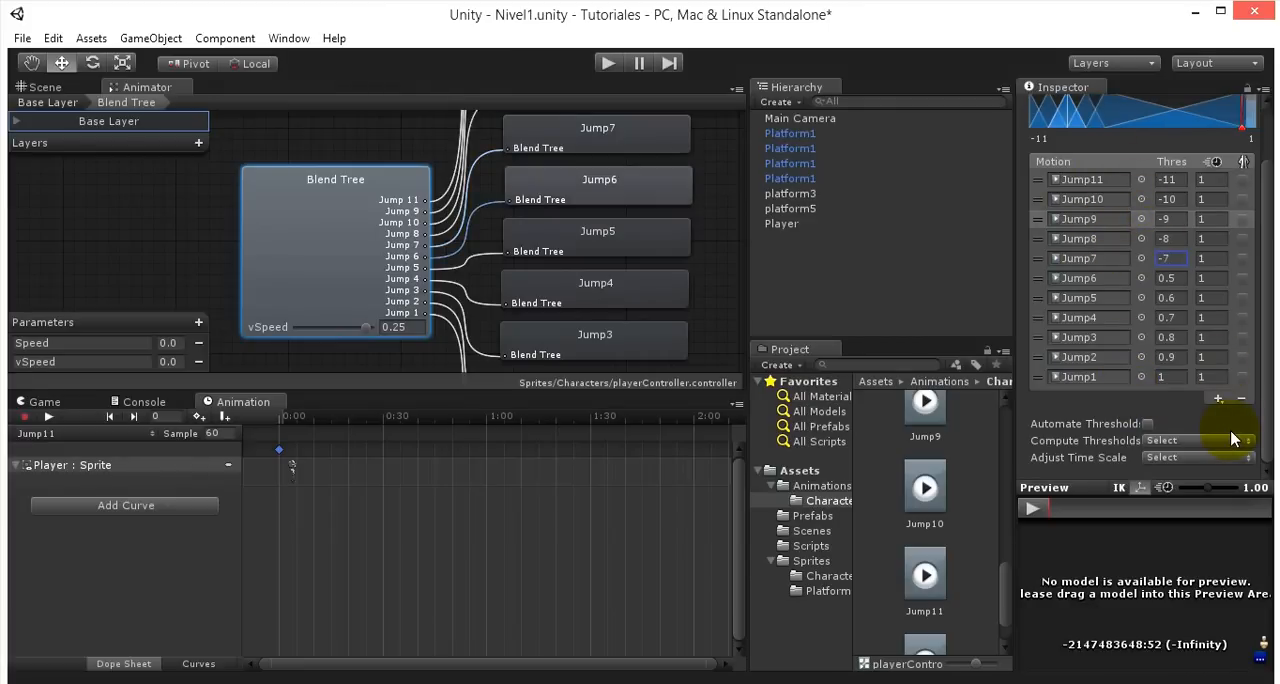
- Set the Jump6 motion's threshold in the blend tree to -6
left_click(1166, 278)
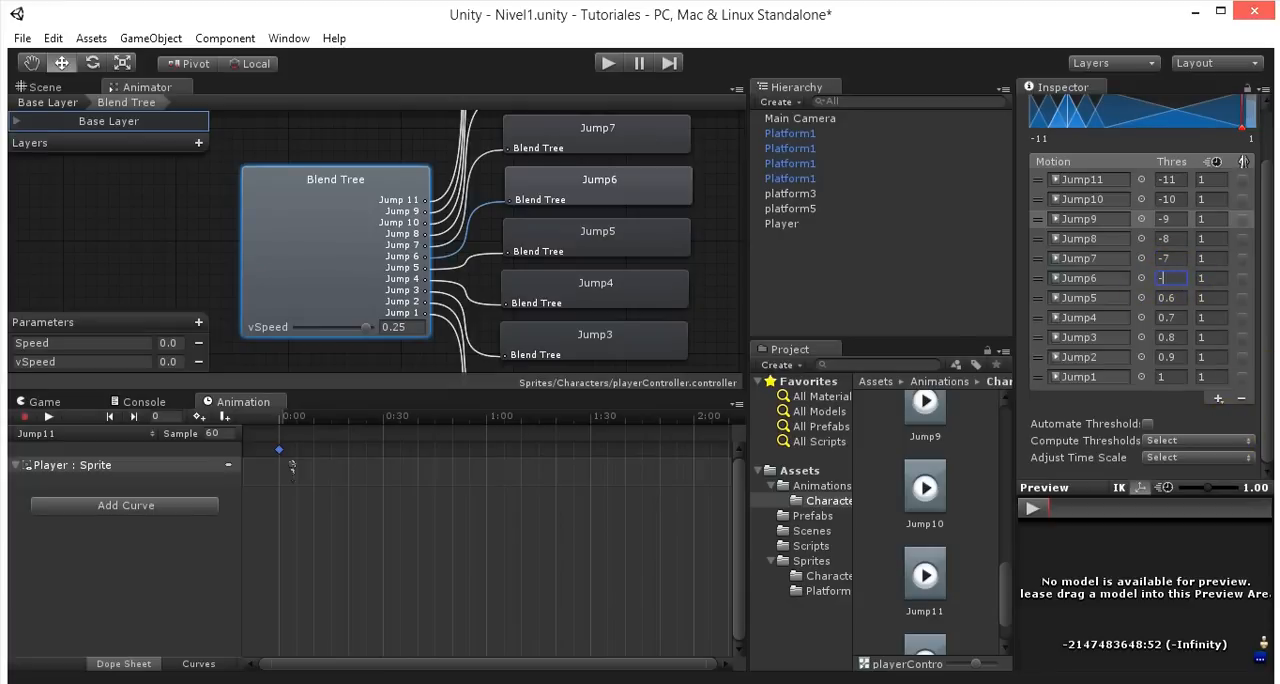
key("Return")
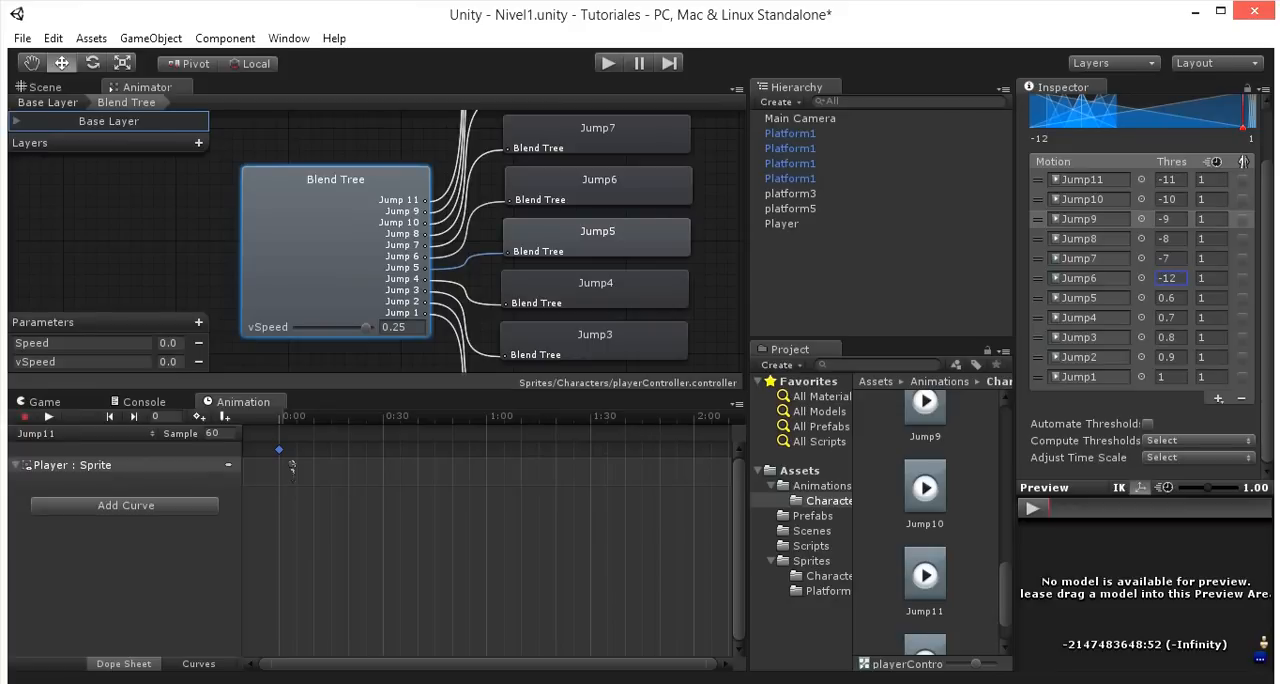
left_click(1180, 297)
left_click(1181, 282)
type("8")
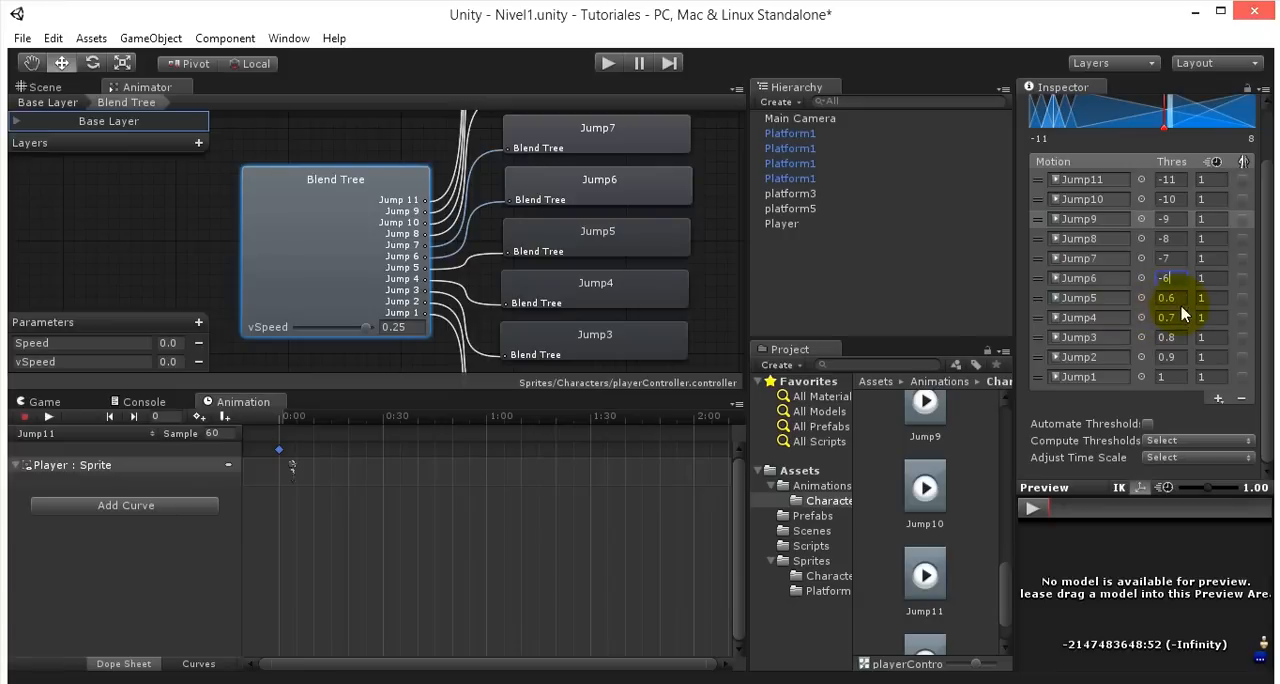
key("Return")
- Set the Jump5 motion's threshold to -5 and the Jump4 motion's threshold to -4
type("-5")
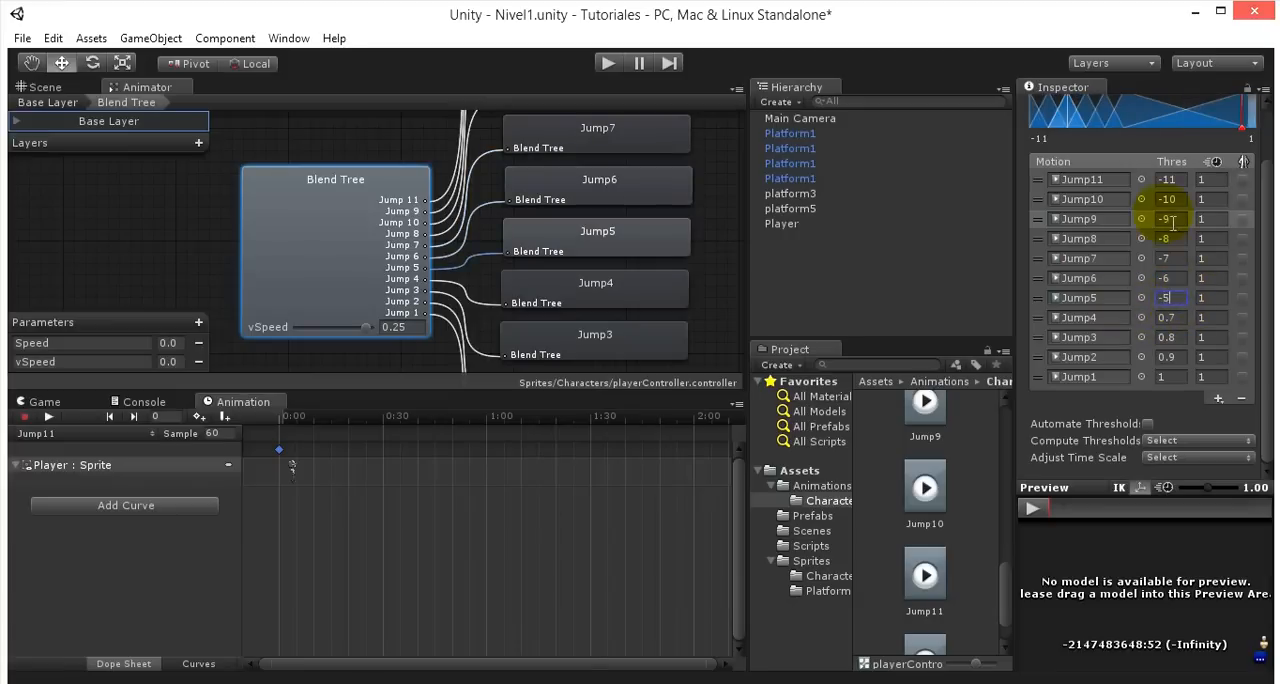
key("Return")
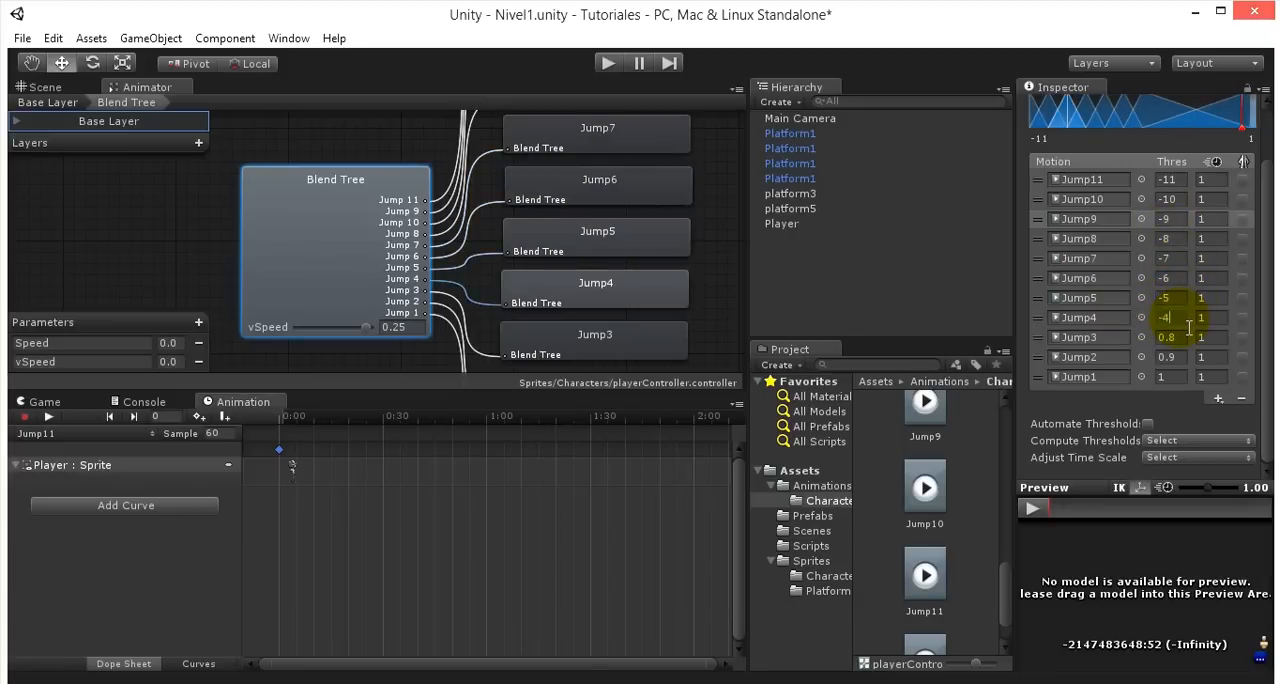
type("-4")
key("Return")
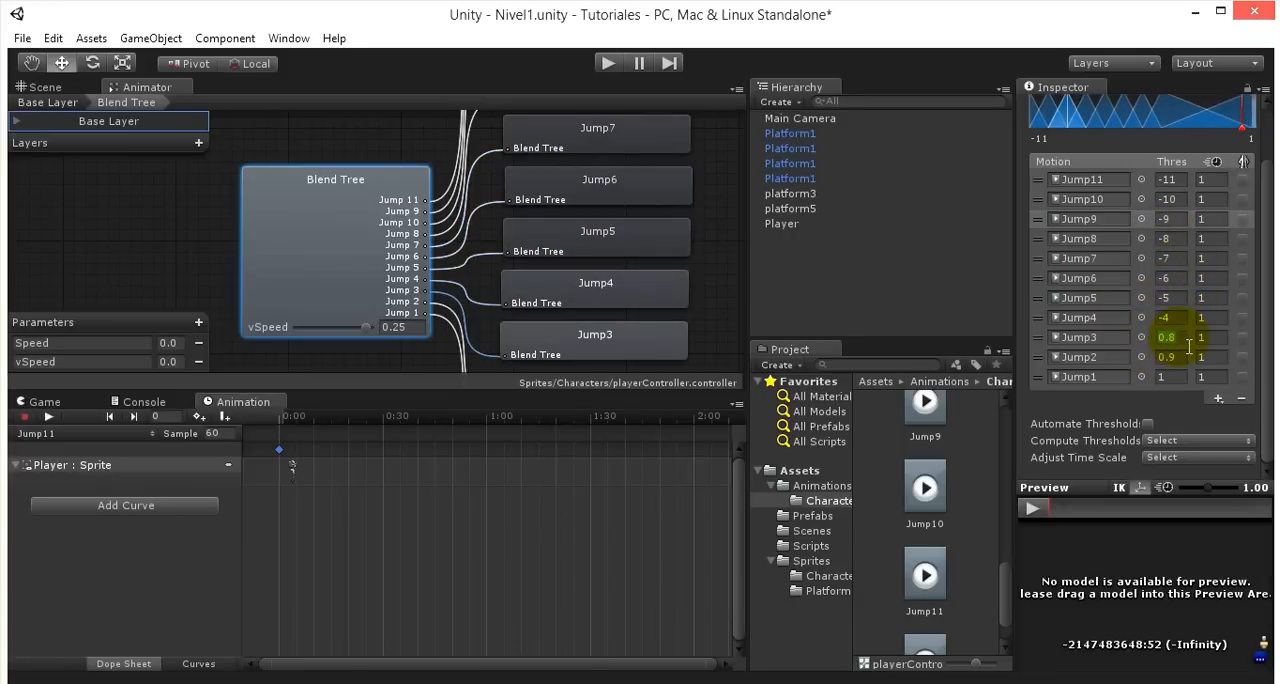
- Set the blend tree thresholds of Jump3, Jump2 and Jump1 to -3, -2 and 0 respectively
type("-3")
key("Return")
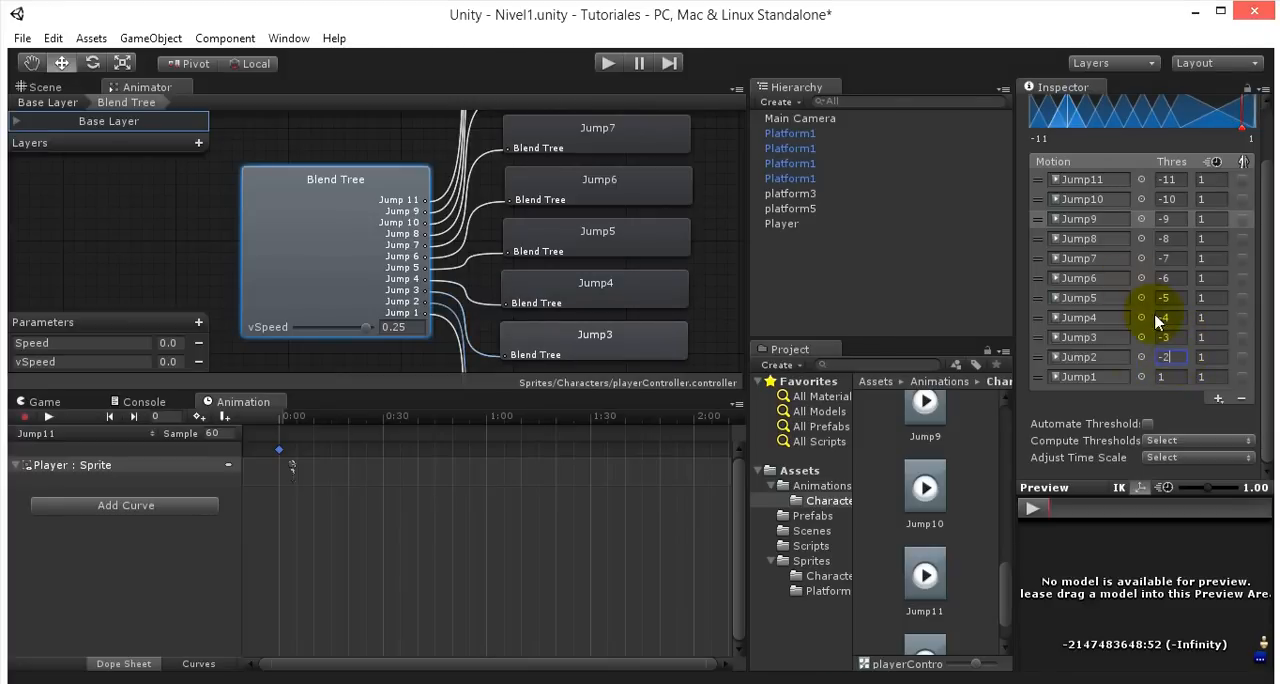
left_click(1168, 377)
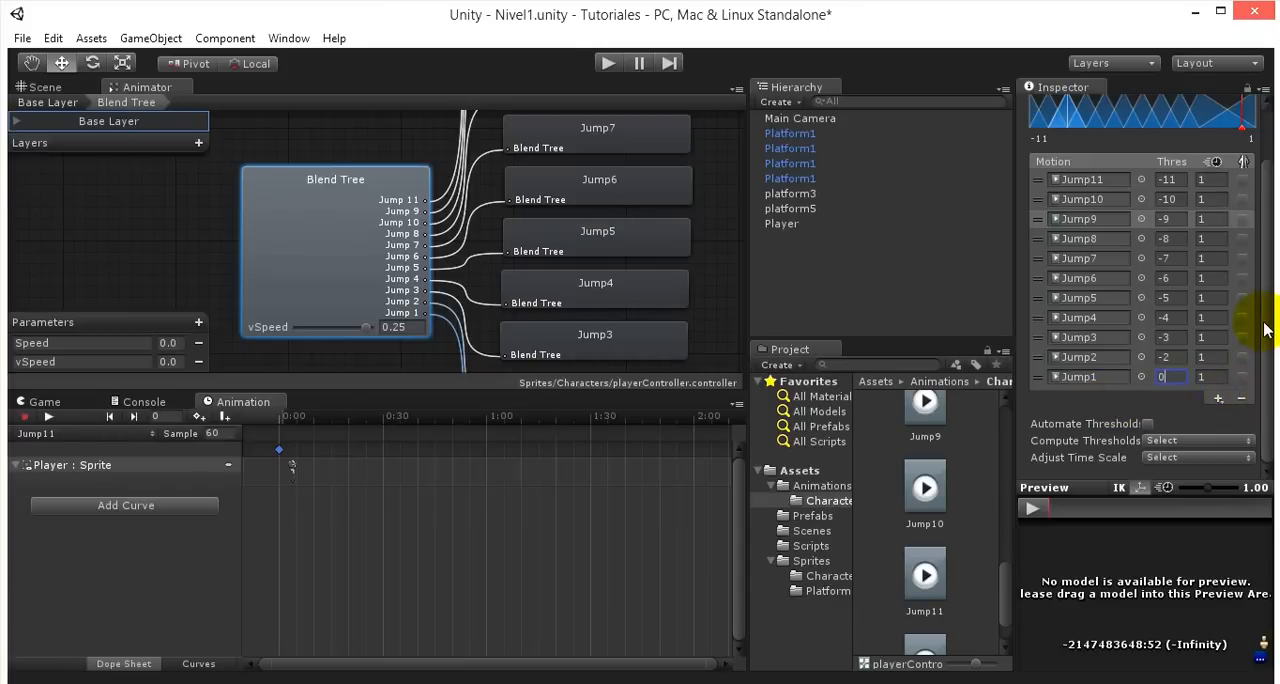
- Change the Jump2 motion's threshold to -1 and the Jump3 motion's threshold to -2.5
left_click(1165, 357)
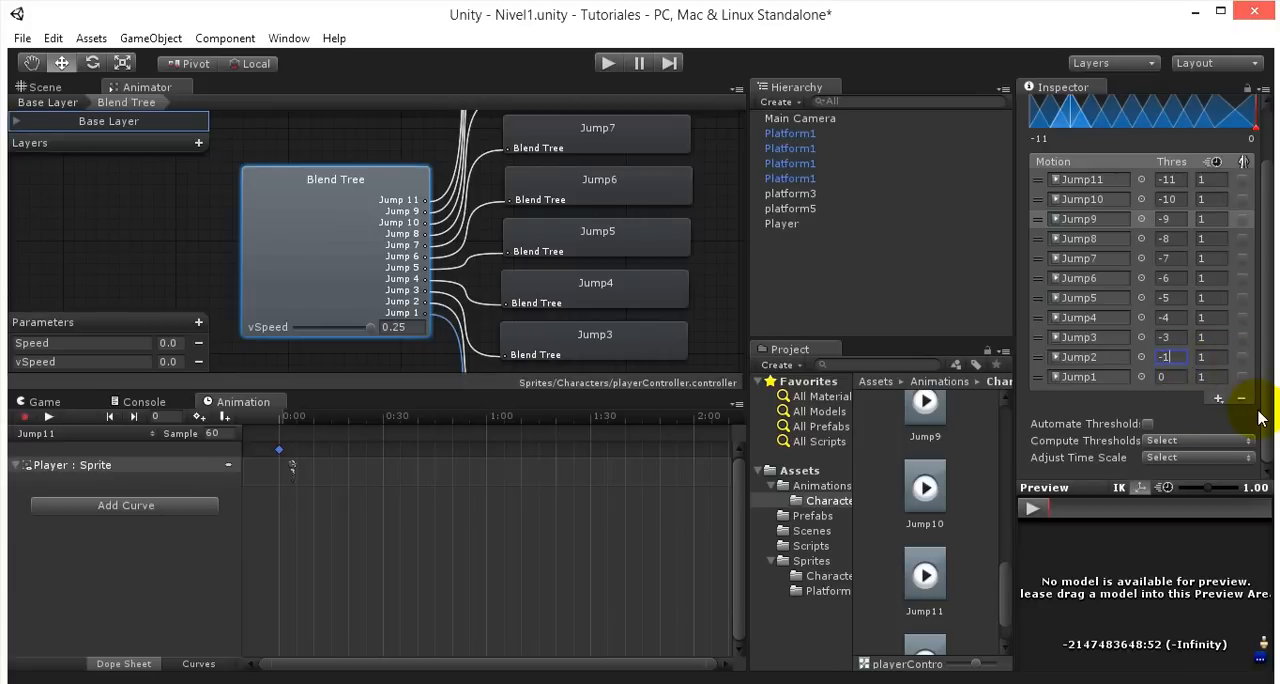
type("-1")
left_click(1166, 337)
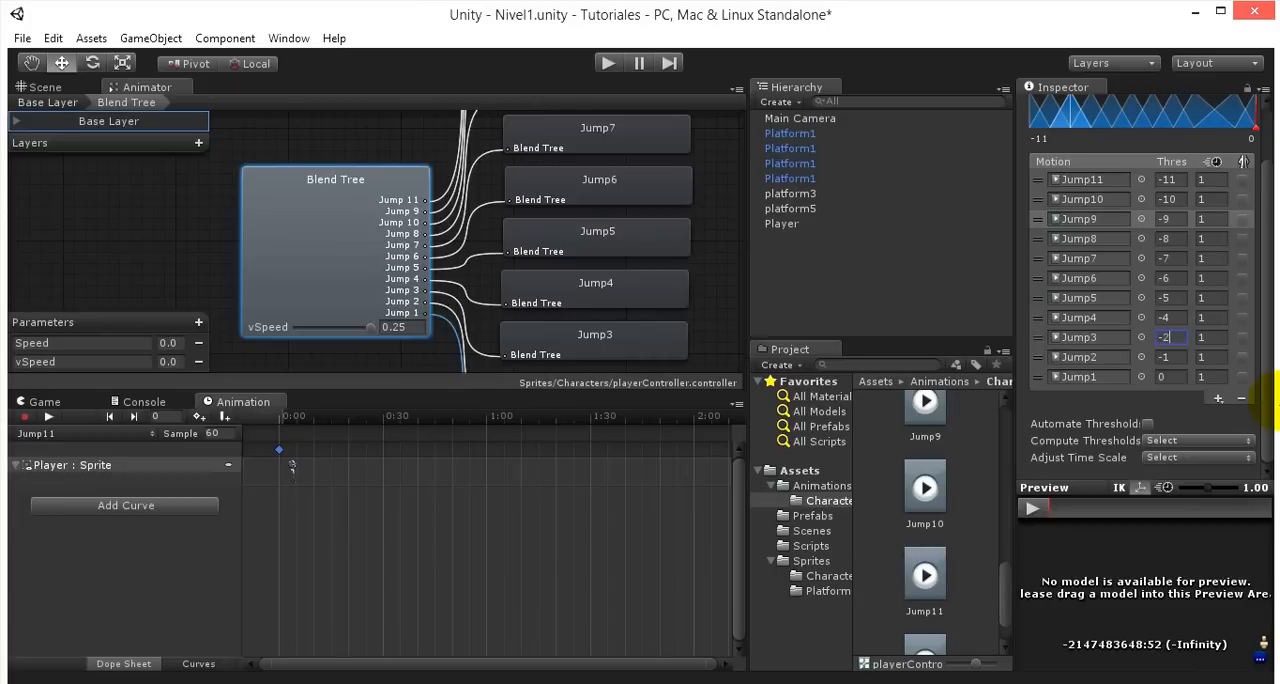
type("-2.5")
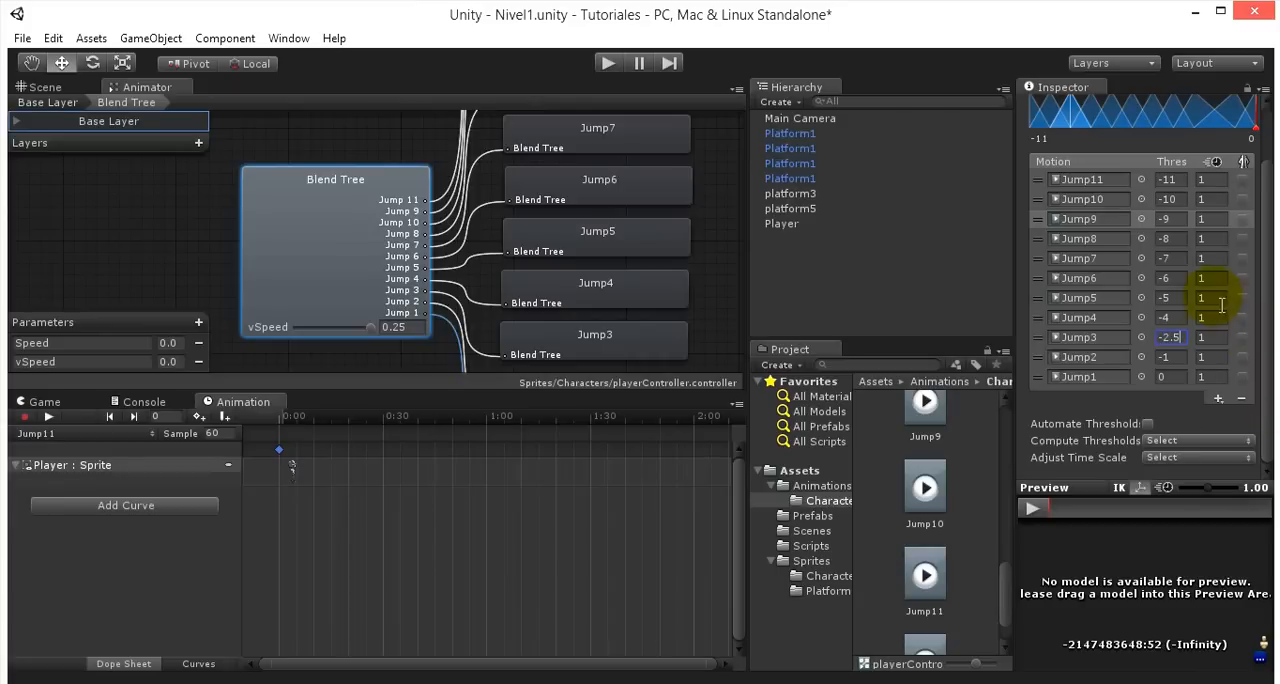
- Set the Jump4 motion's threshold to -3.7 and the Jump5 motion's threshold to -4.6
left_click(1166, 317)
type("-4")
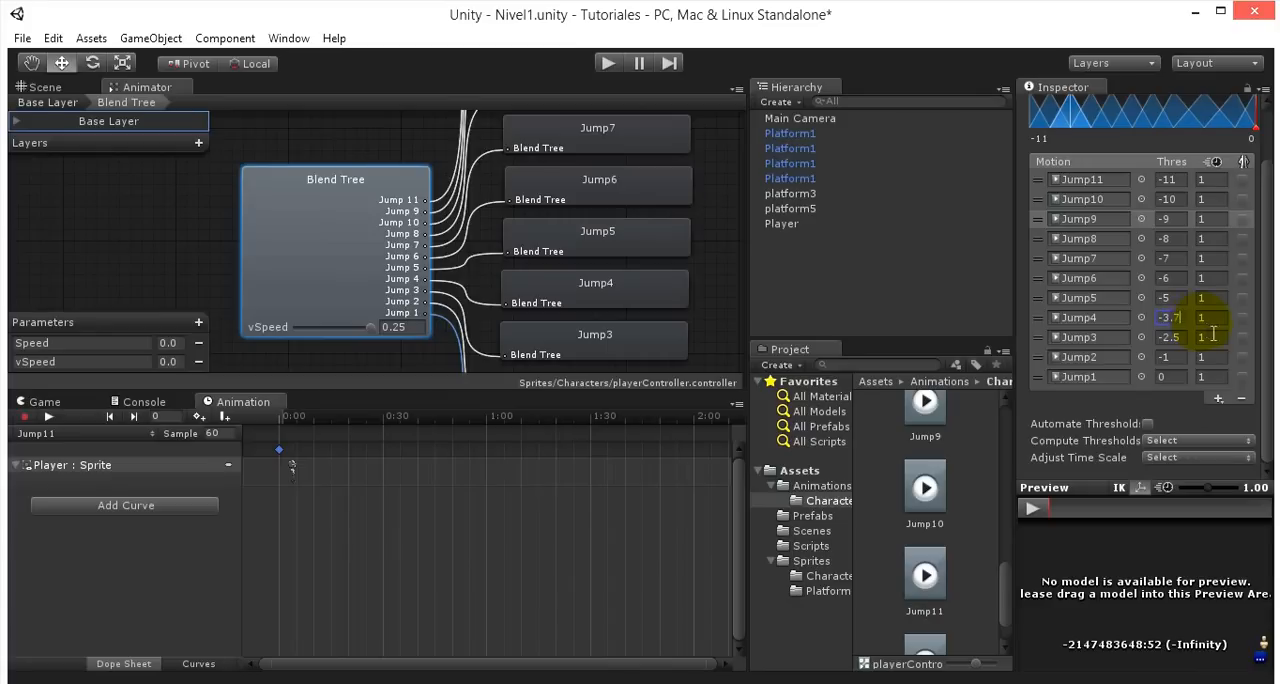
left_click(1168, 298)
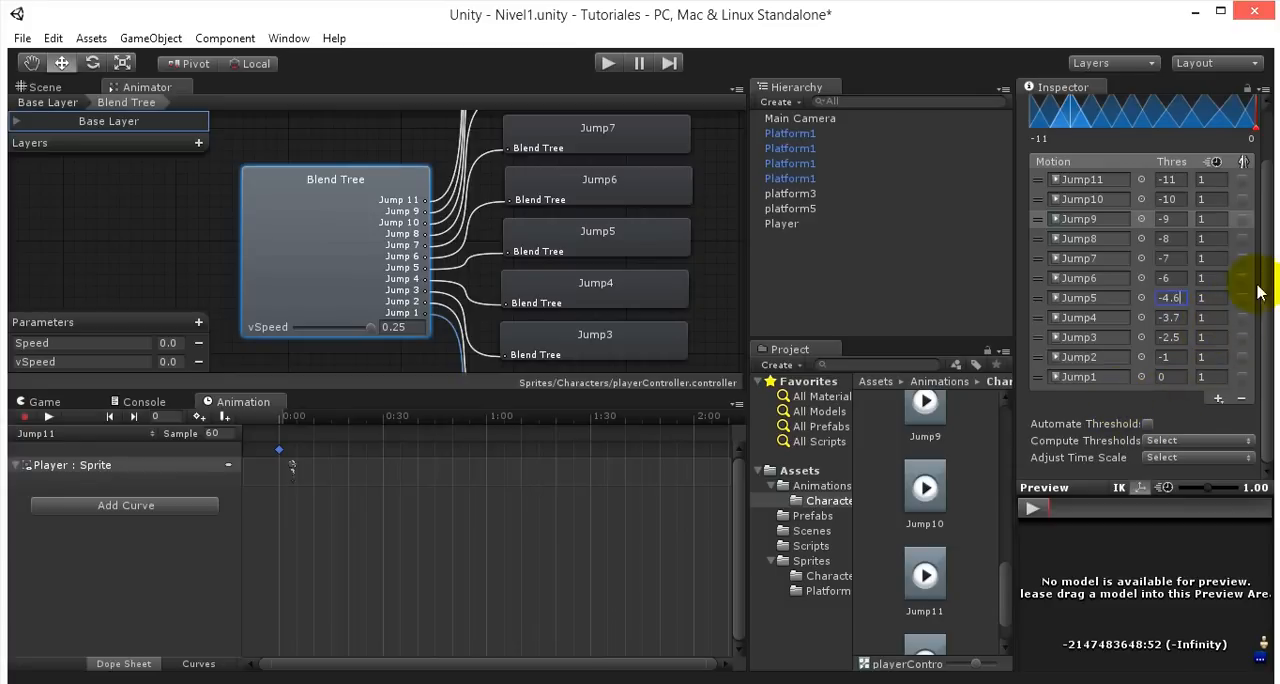
left_click(1166, 258)
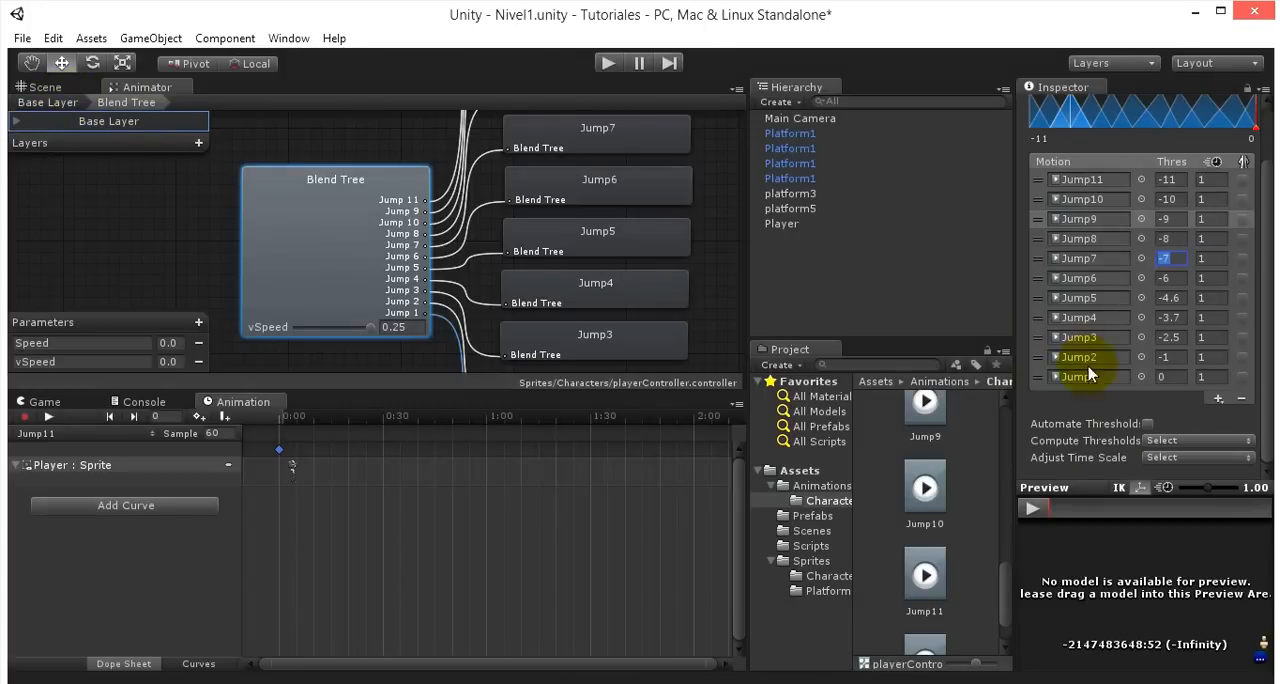
- Go back to the base layer and reopen the JumpAndFall blend tree to review its motions and connections
left_click(40, 103)
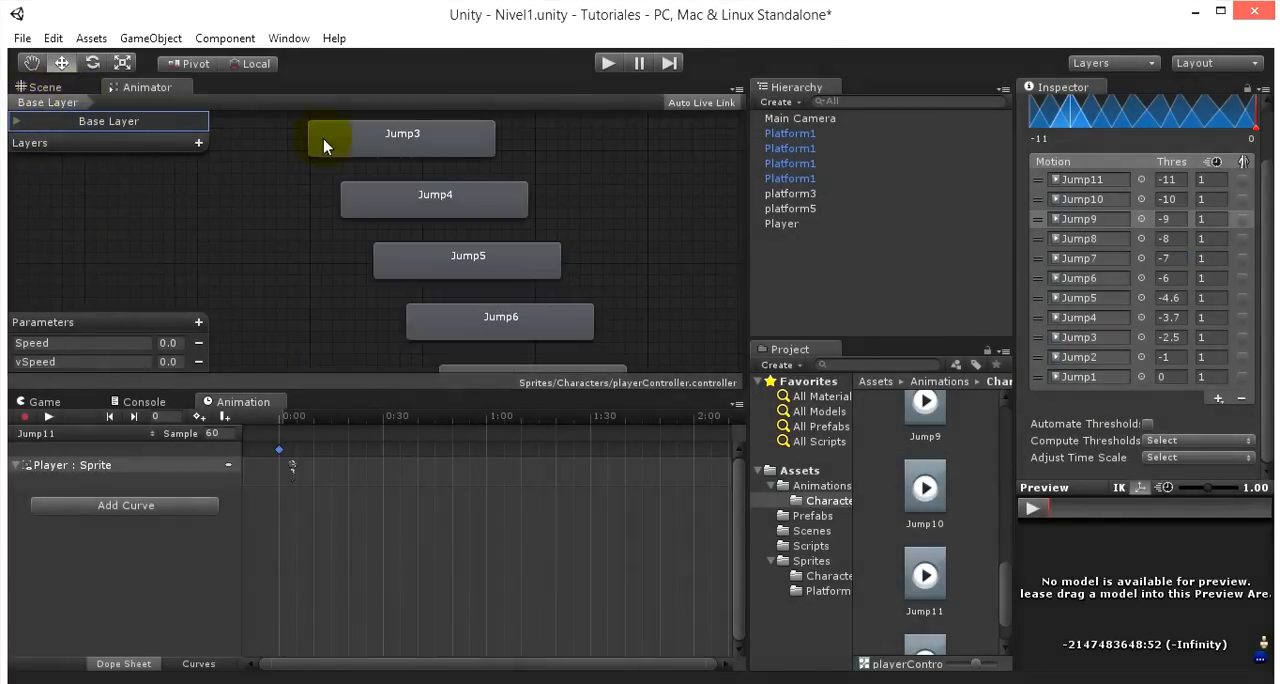
scroll(288, 250, "up", 8)
scroll(214, 243, "down", 3)
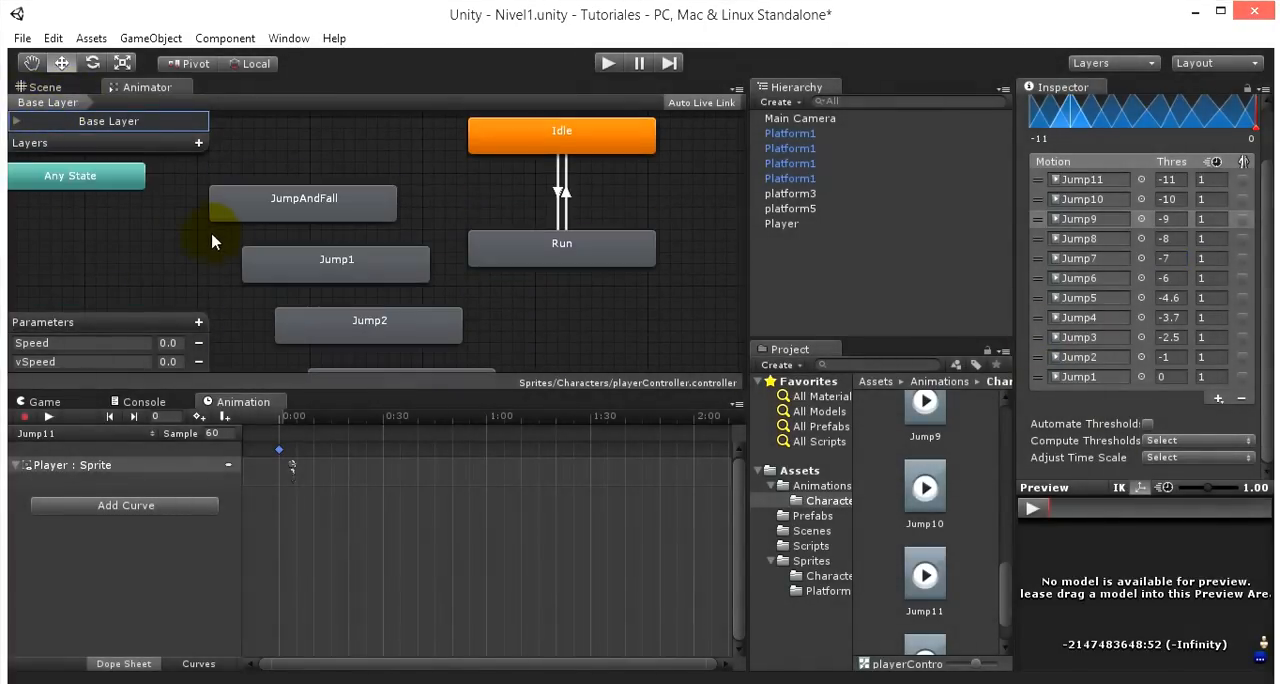
double_click(320, 222)
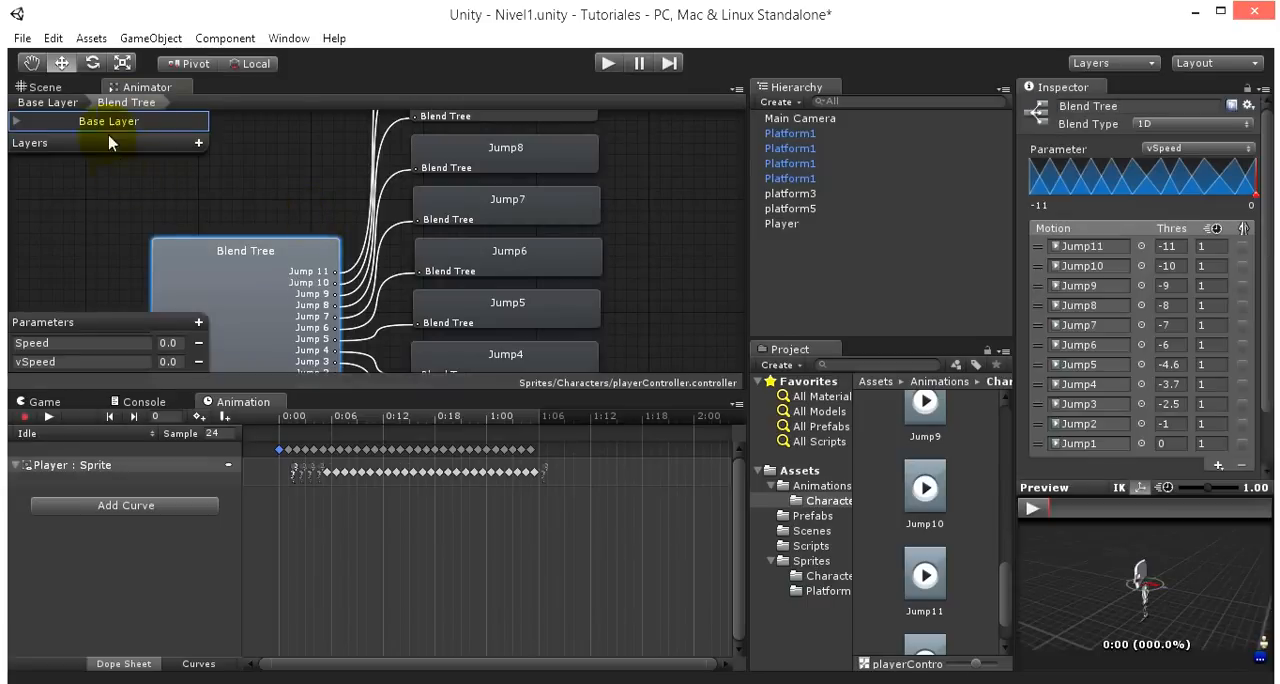
scroll(257, 266, "down", 4)
scroll(323, 251, "up", 3)
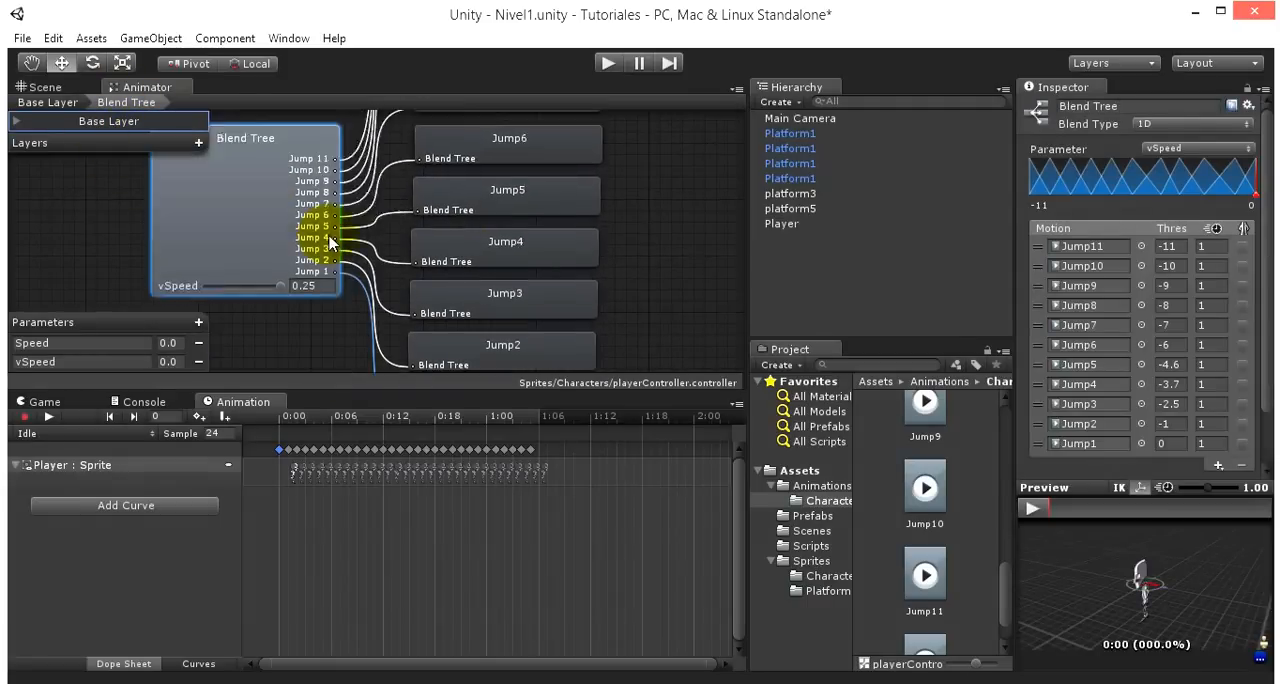
- Return to the base layer and delete the standalone Jump1, Jump2 and Jump3 states
left_click(48, 103)
scroll(257, 286, "up", 3)
scroll(257, 280, "up", 2)
scroll(300, 278, "down", 2)
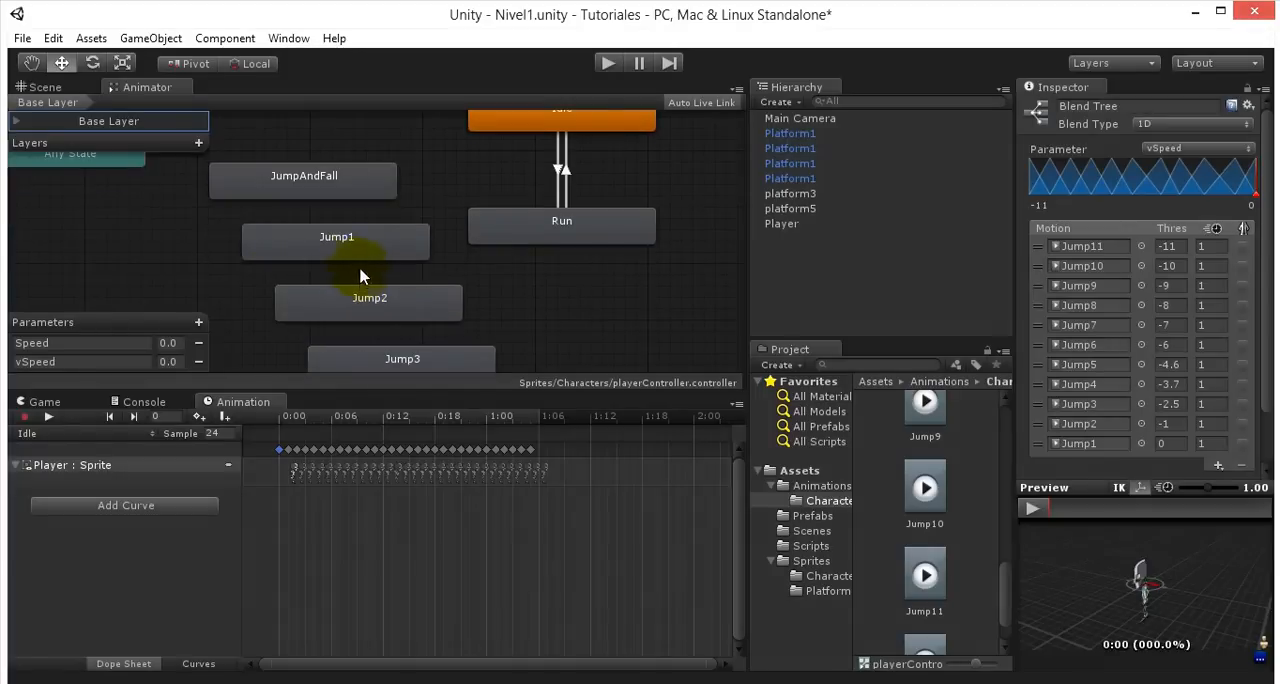
left_click(337, 236)
key("Delete")
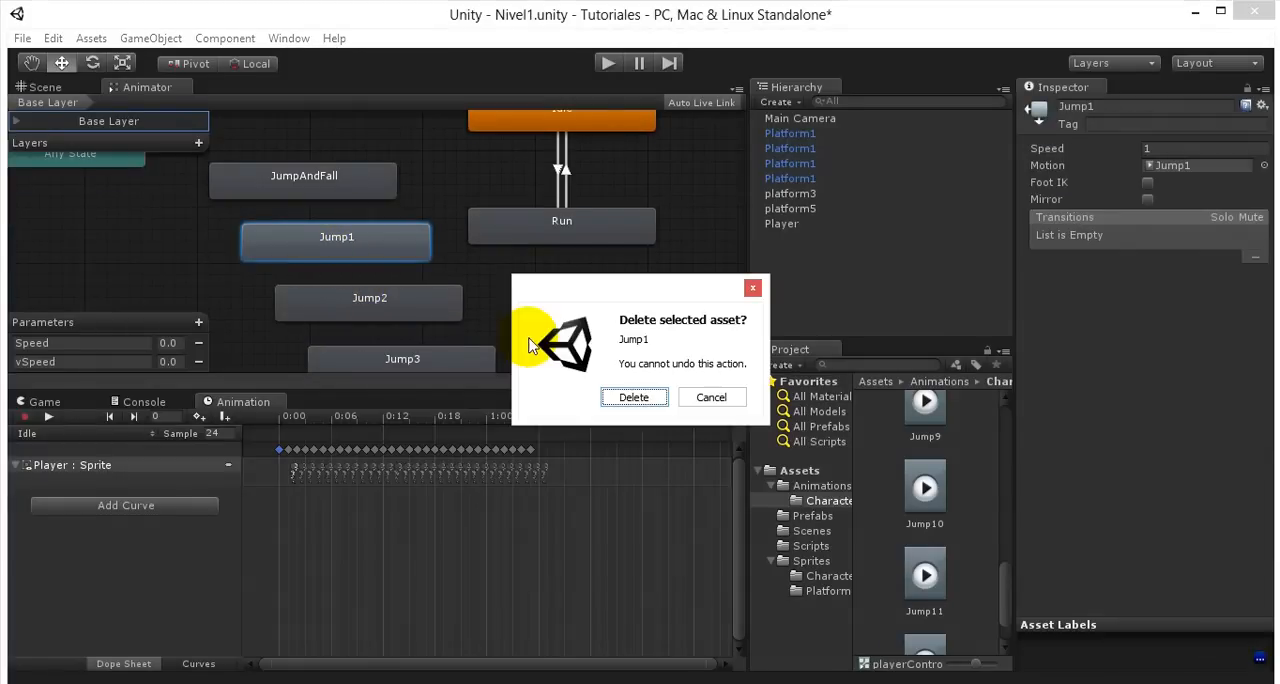
key("Return")
left_click(335, 310)
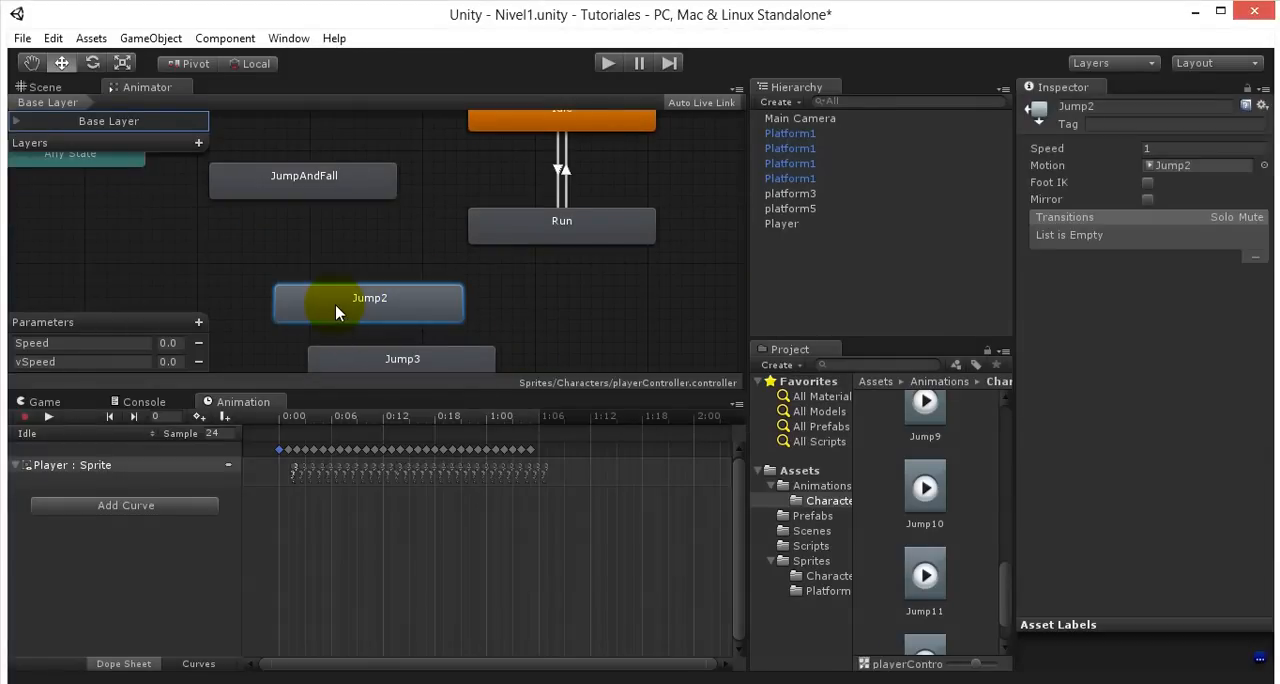
key("Delete")
left_click(418, 361)
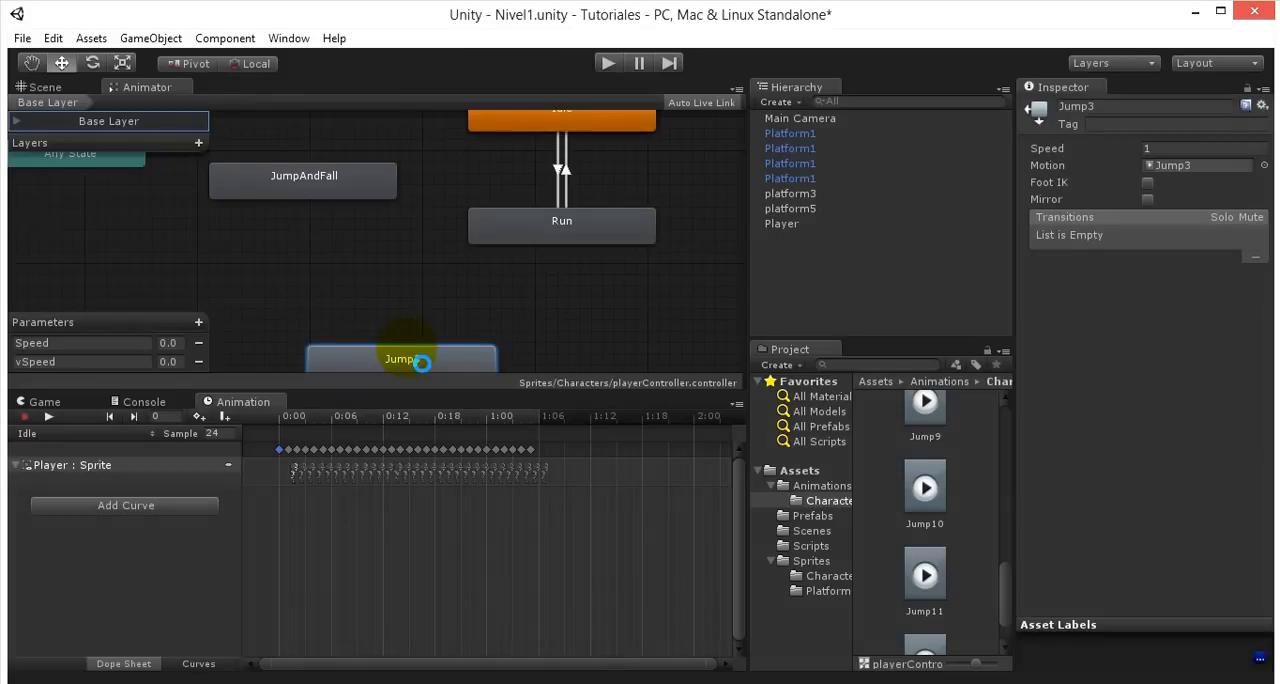
key("Delete")
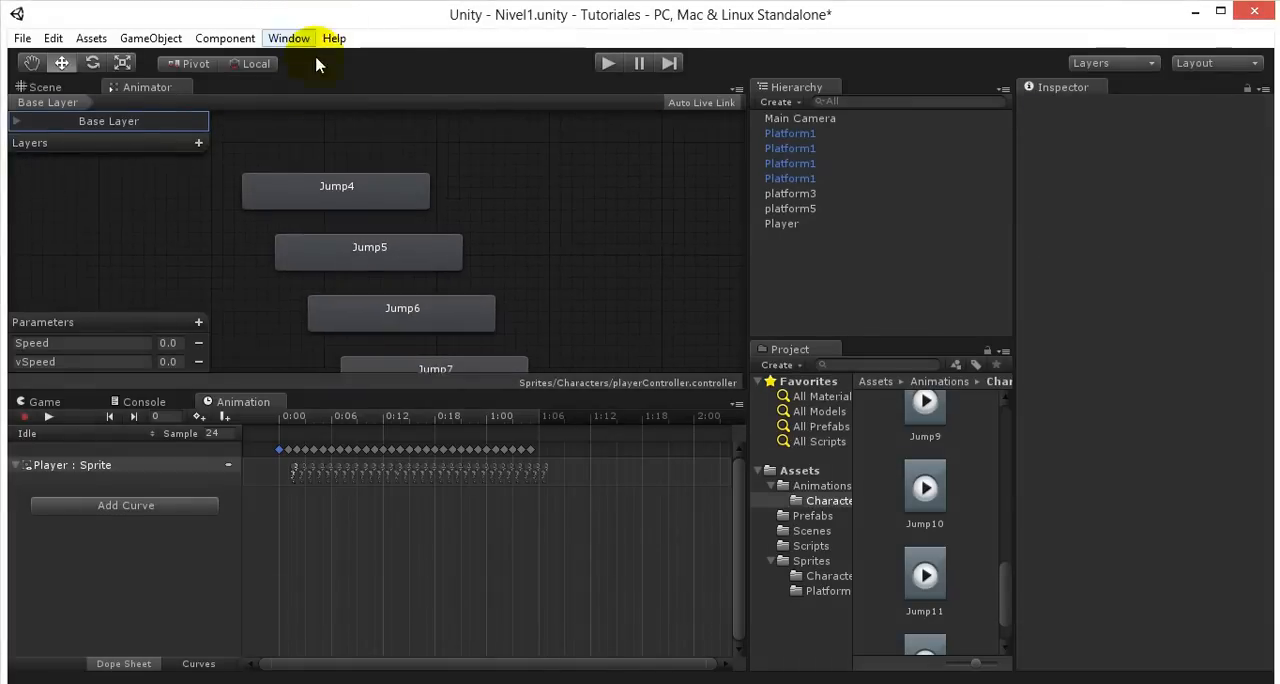
- Delete the standalone Jump4, Jump5, Jump6 and Jump7 states from the base layer
left_click(390, 207)
key("Delete")
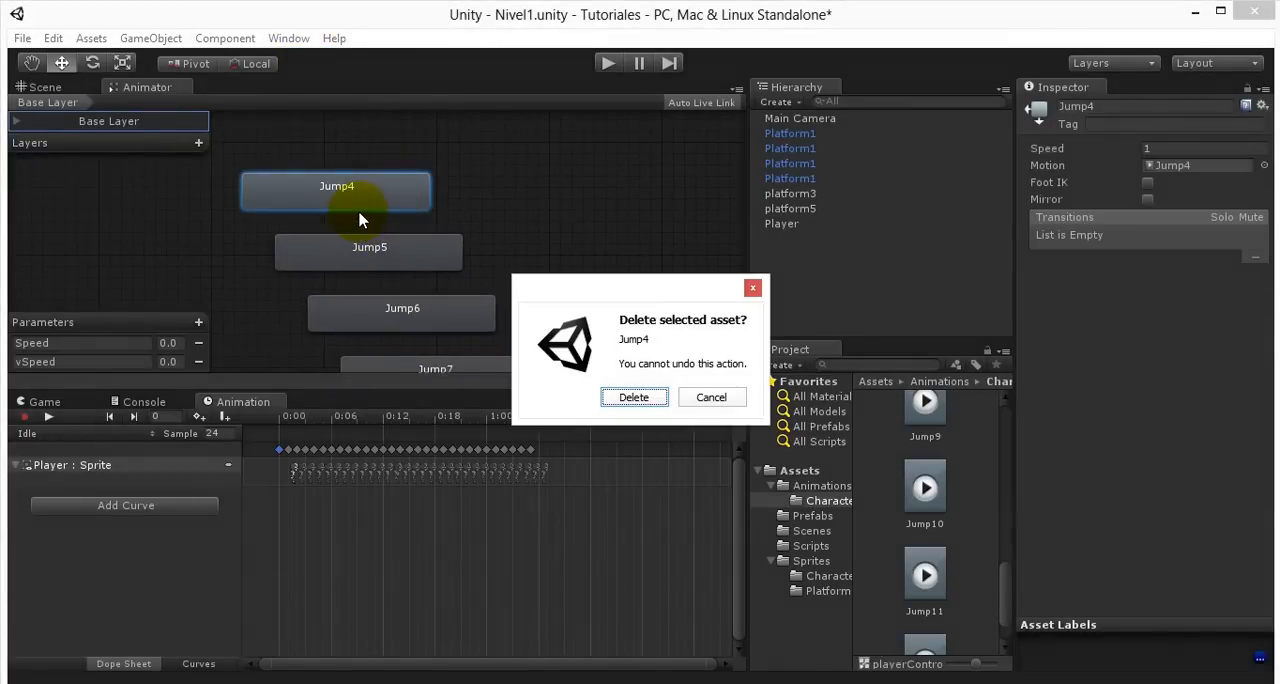
key("Return")
left_click(398, 265)
key("Delete")
key("Return")
left_click(400, 309)
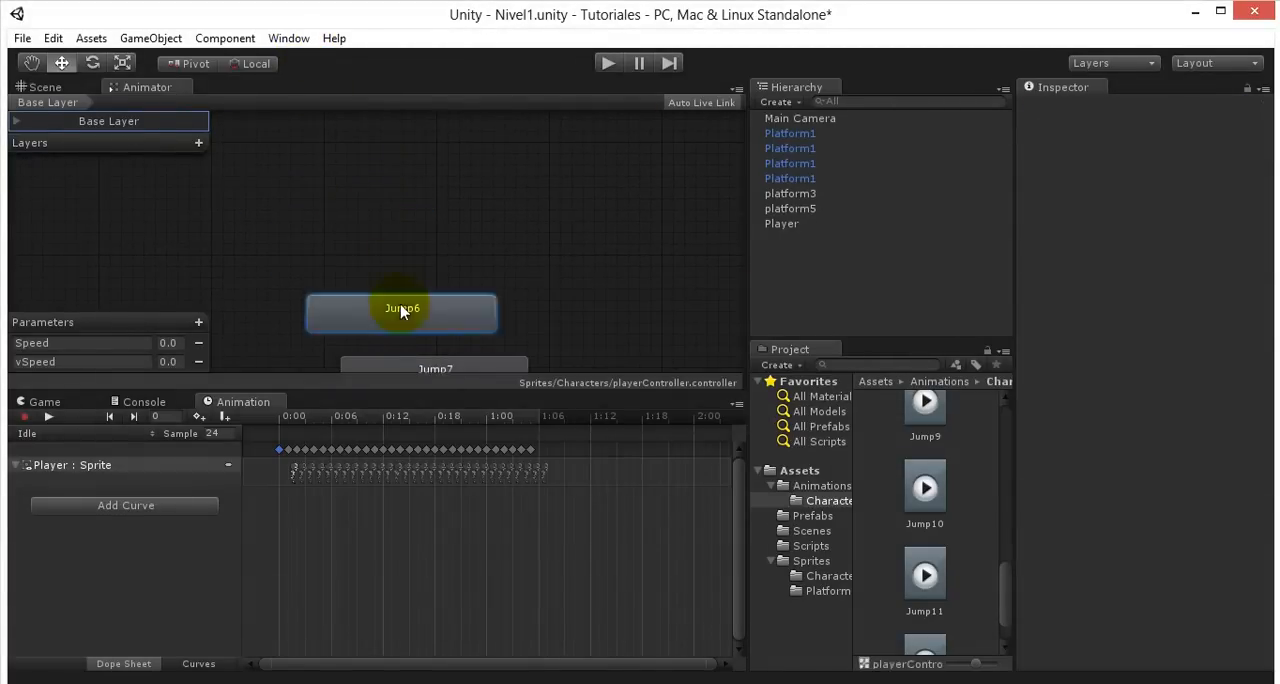
key("Delete")
key("Return")
left_click(422, 368)
key("Delete")
key("Return")
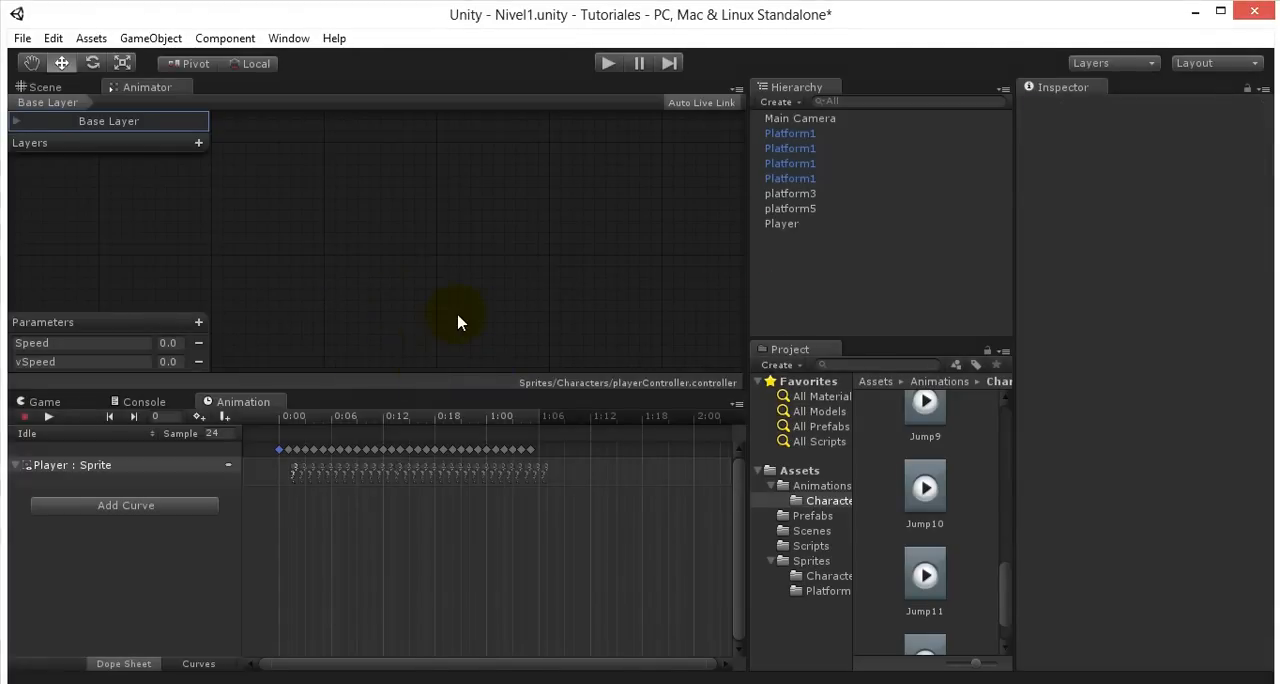
- Delete the standalone Jump8, Jump9, Jump10 and Jump11 states from the base layer
left_click(429, 172)
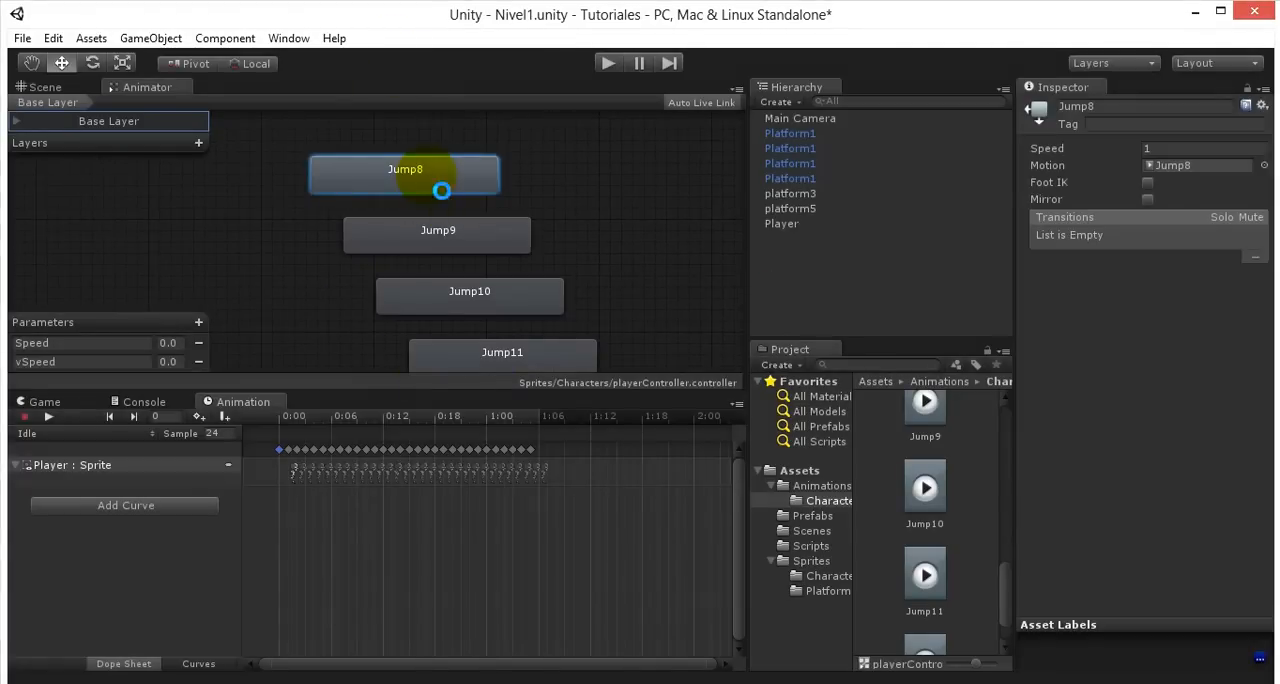
key("Delete")
key("Return")
left_click(432, 240)
key("Delete")
key("Return")
left_click(437, 300)
key("Delete")
key("Return")
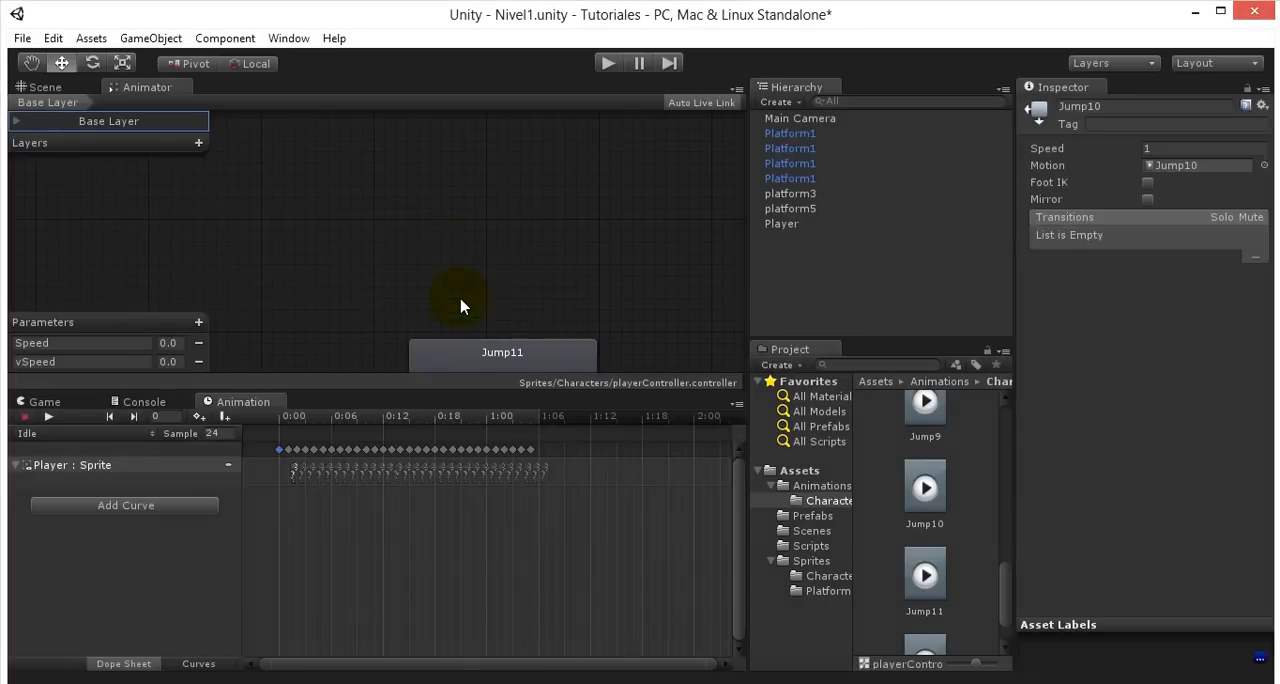
left_click(475, 352)
key("Delete")
key("Return")
- Reposition the Any State node slightly farther from the JumpAndFall state, on the side away from Idle and Run
middle_click_drag(352, 253, 631, 358)
left_click(474, 256)
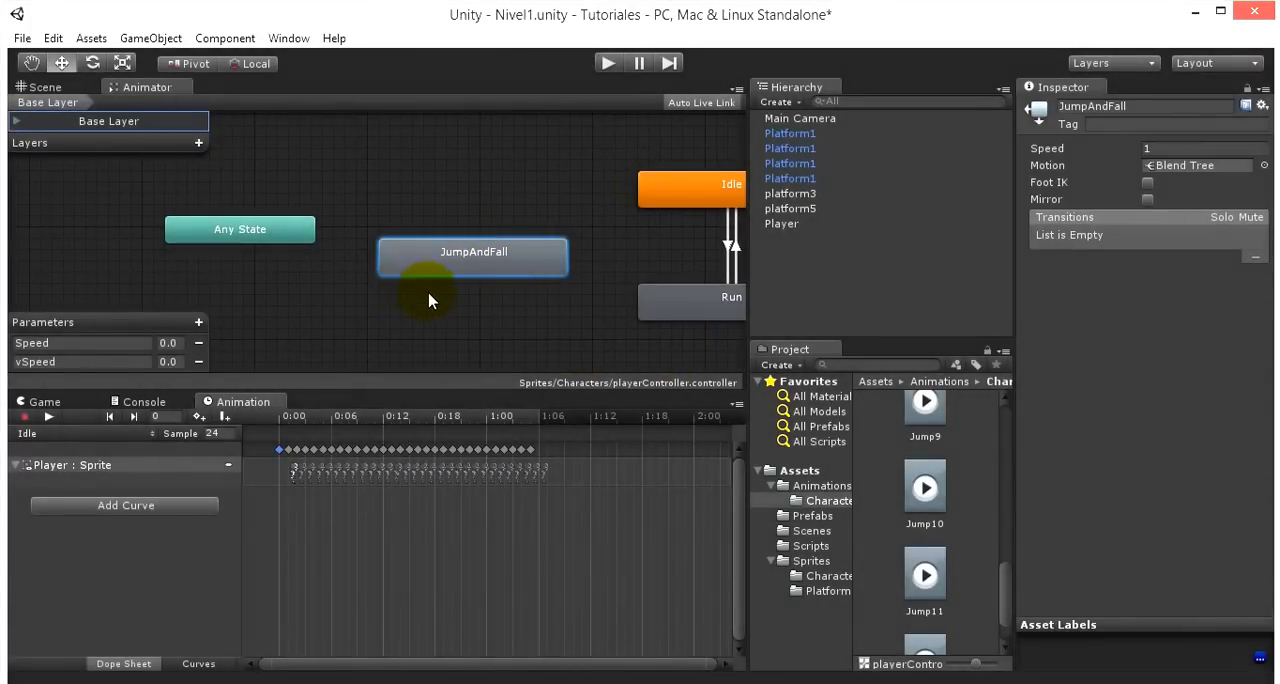
middle_click_drag(495, 325, 391, 336)
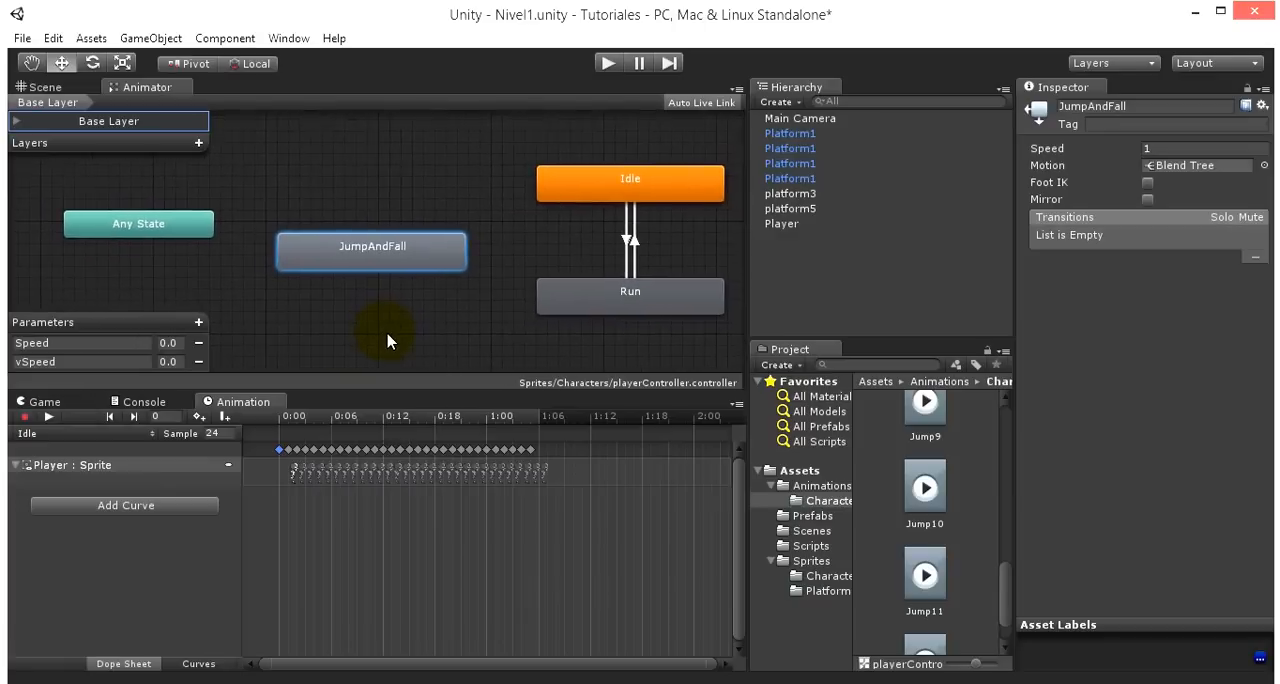
left_click(158, 226)
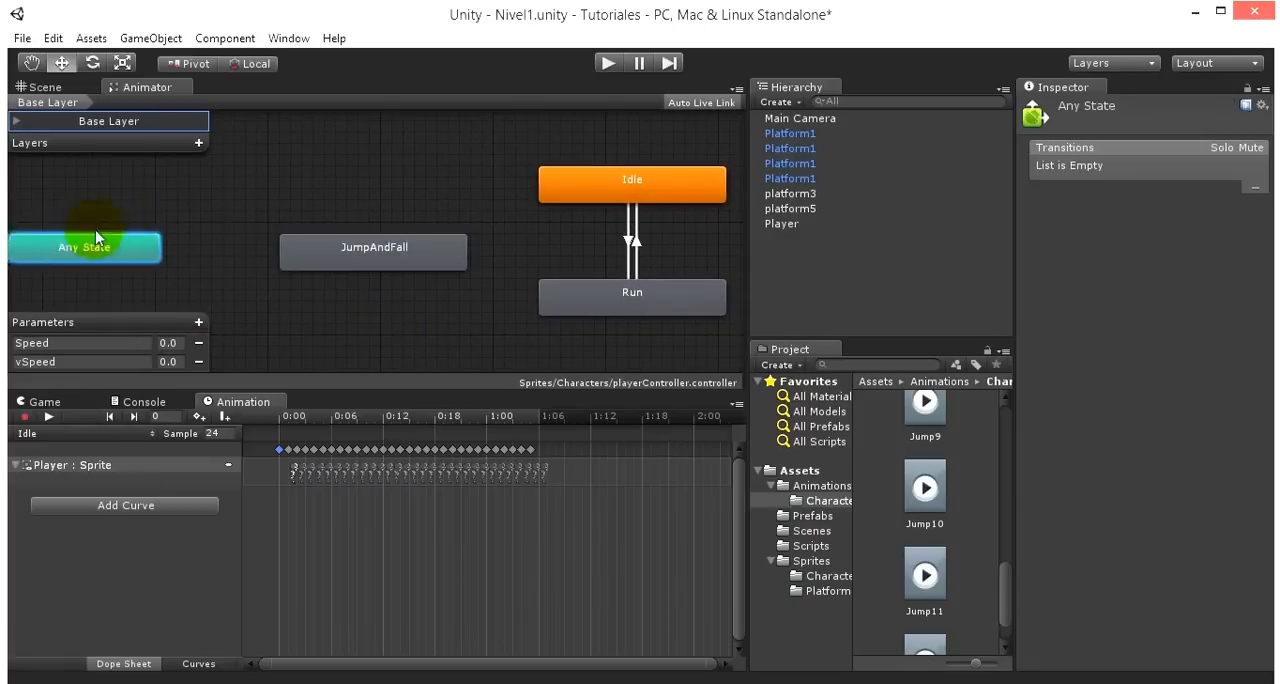
left_click_drag(150, 226, 138, 226)
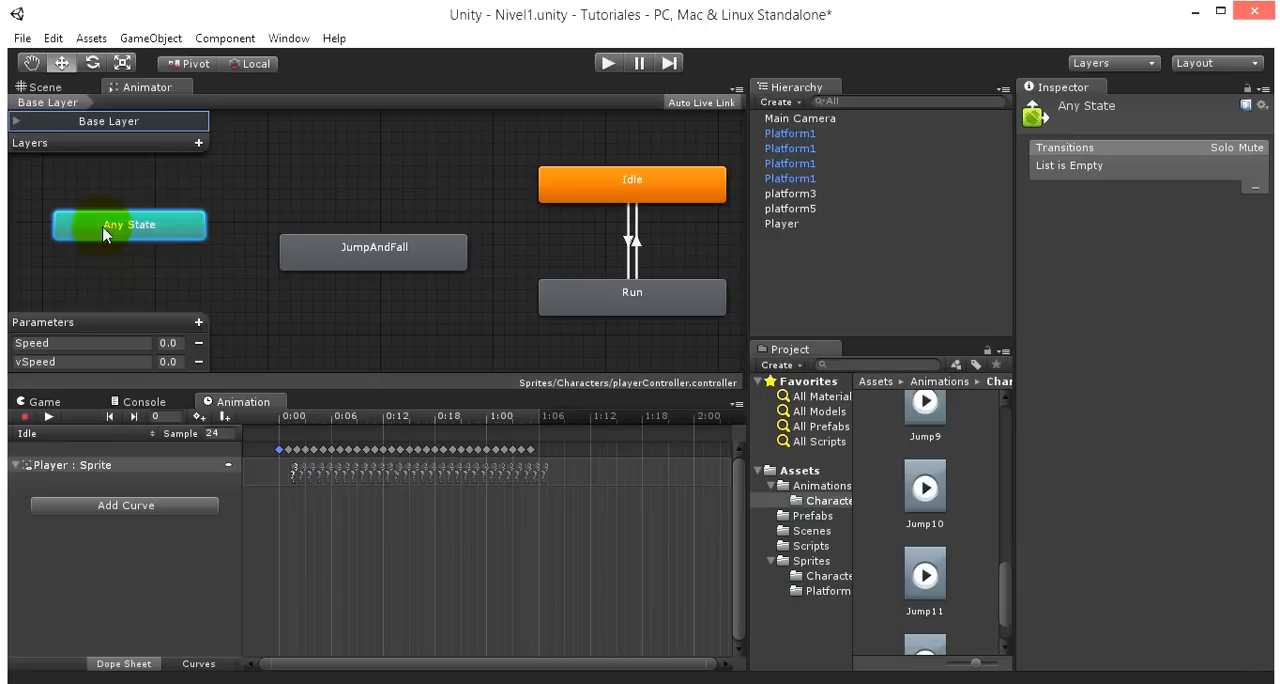
left_click_drag(171, 222, 160, 234)
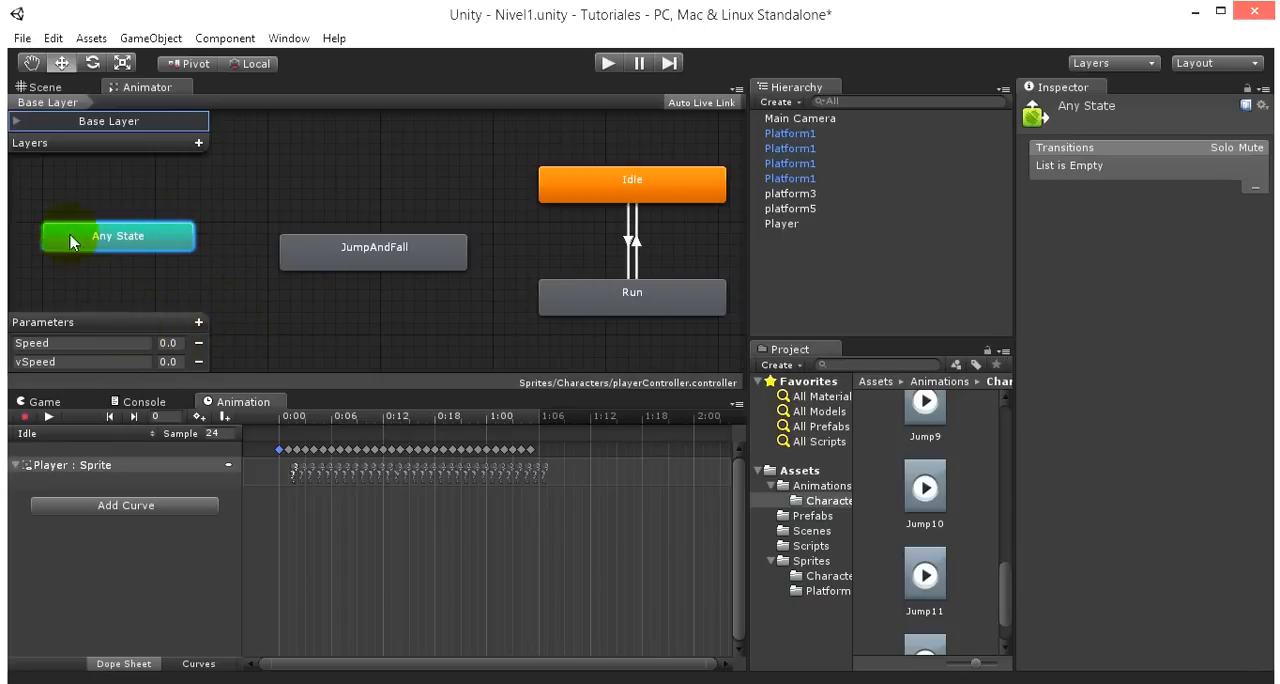
- Create one transition from Any State to JumpAndFall and another from JumpAndFall to Idle
right_click(100, 236)
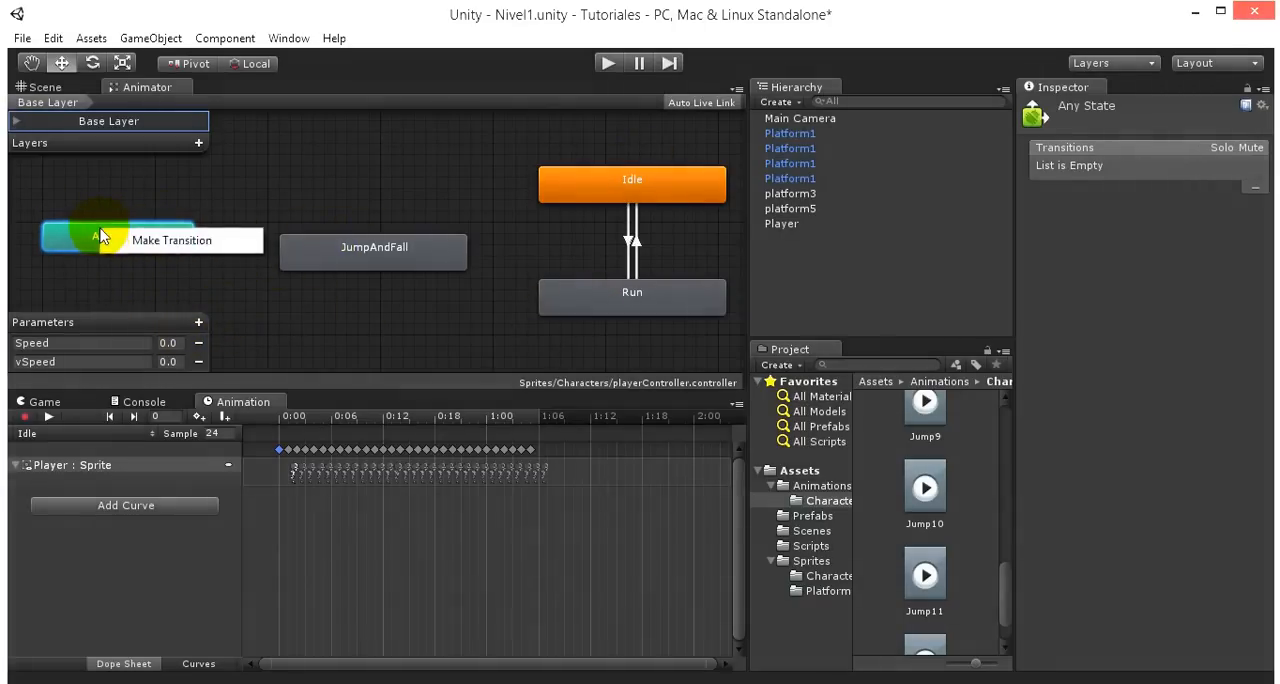
left_click(186, 238)
left_click(337, 252)
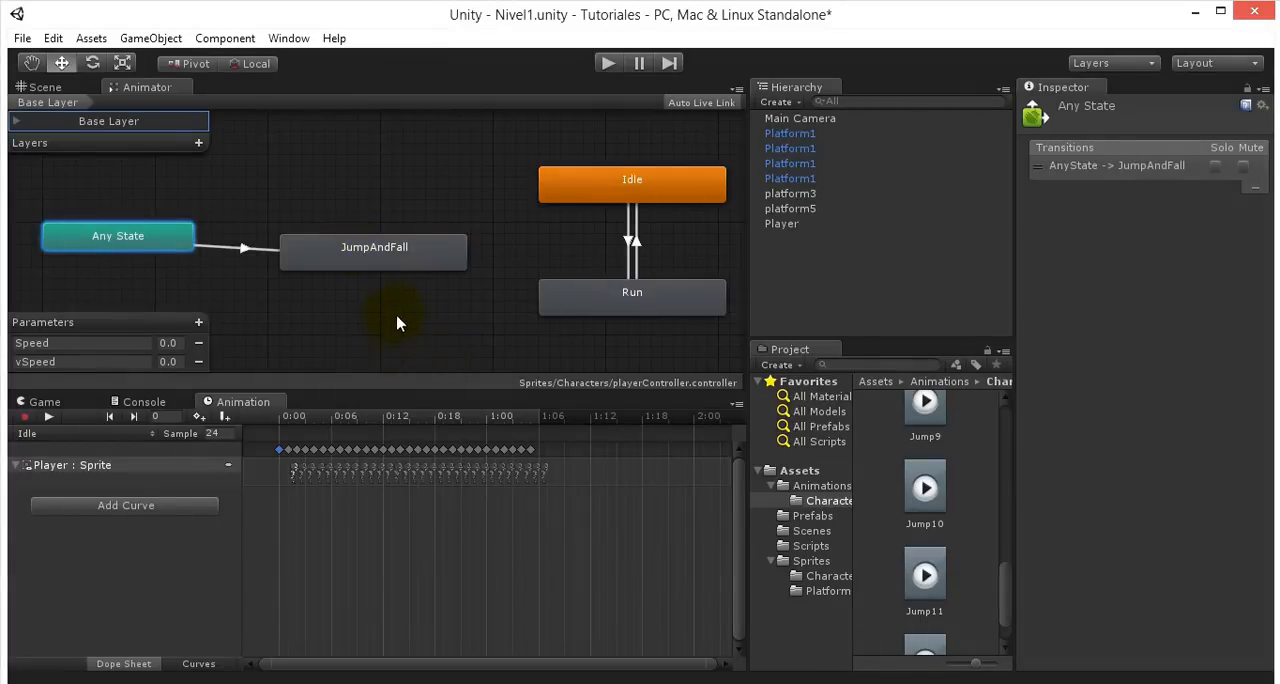
right_click(418, 252)
left_click(514, 266)
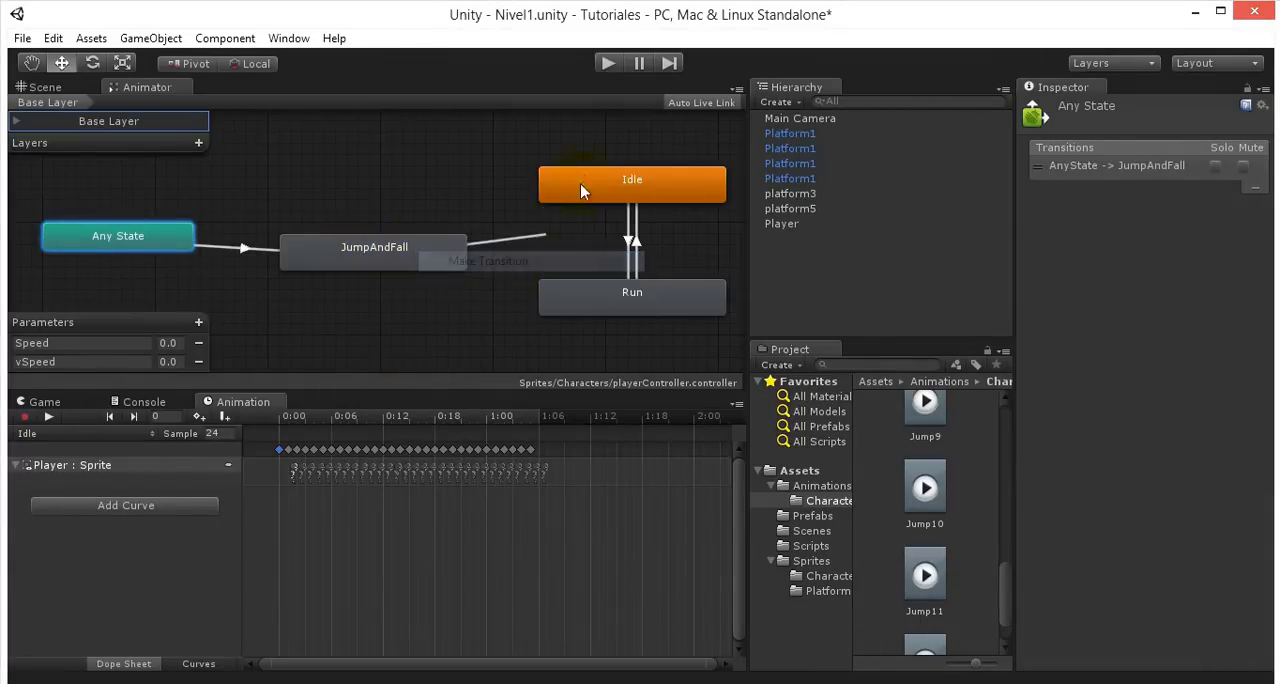
left_click(584, 181)
- Rearrange the graph by moving JumpAndFall lower between Any State and Run, and Any State slightly higher
left_click_drag(328, 270, 280, 303)
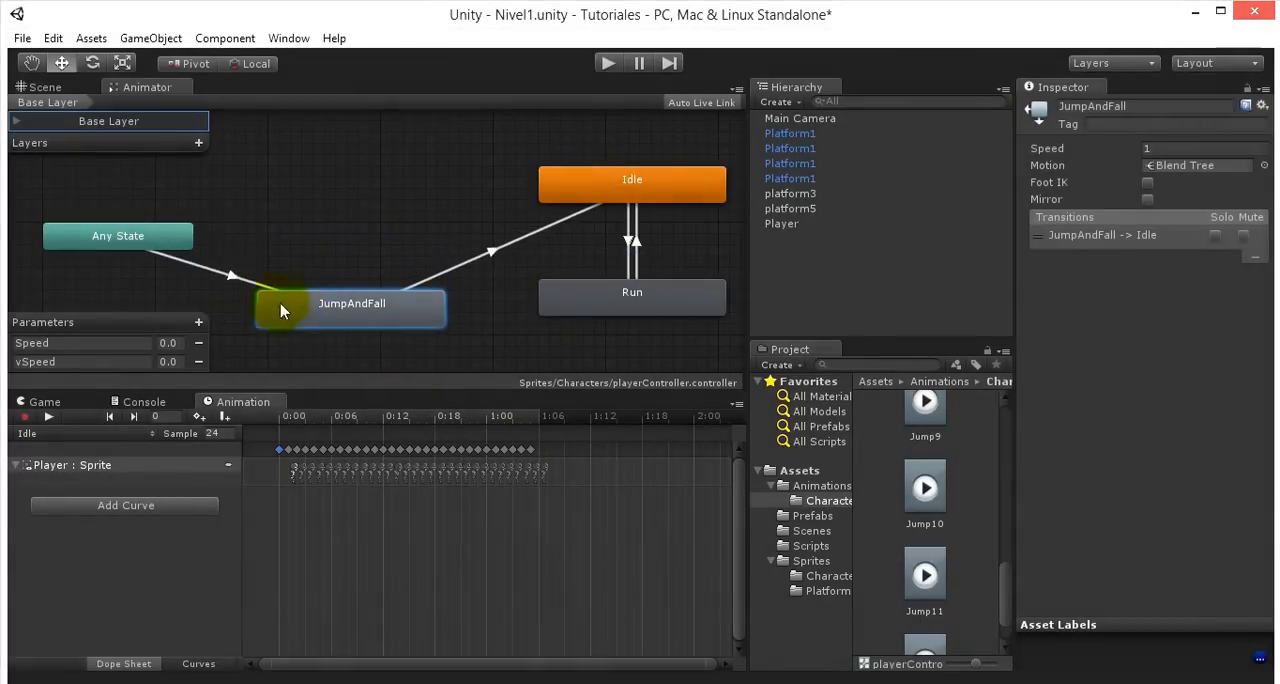
left_click_drag(130, 236, 134, 215)
mouse_move(350, 325)
left_mouse_down()
mouse_move(336, 300)
mouse_move(361, 320)
left_mouse_up()
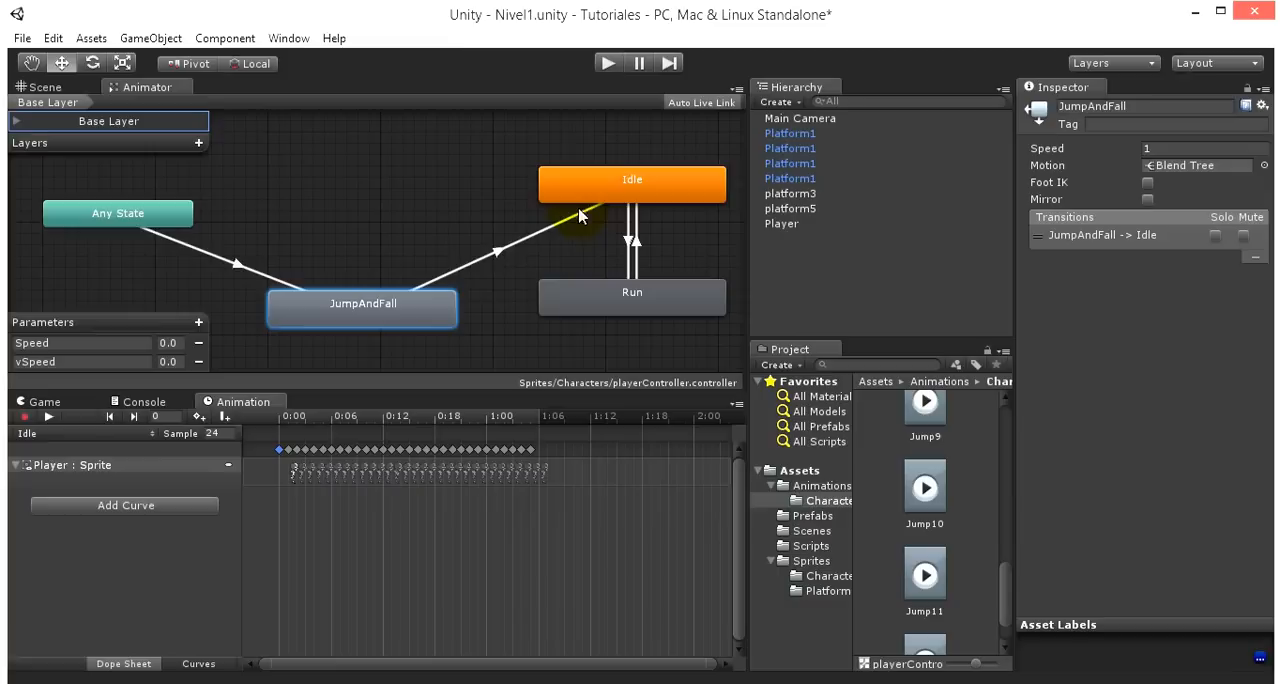
- Add a Bool parameter named Ground to the animator controller
left_click(197, 326)
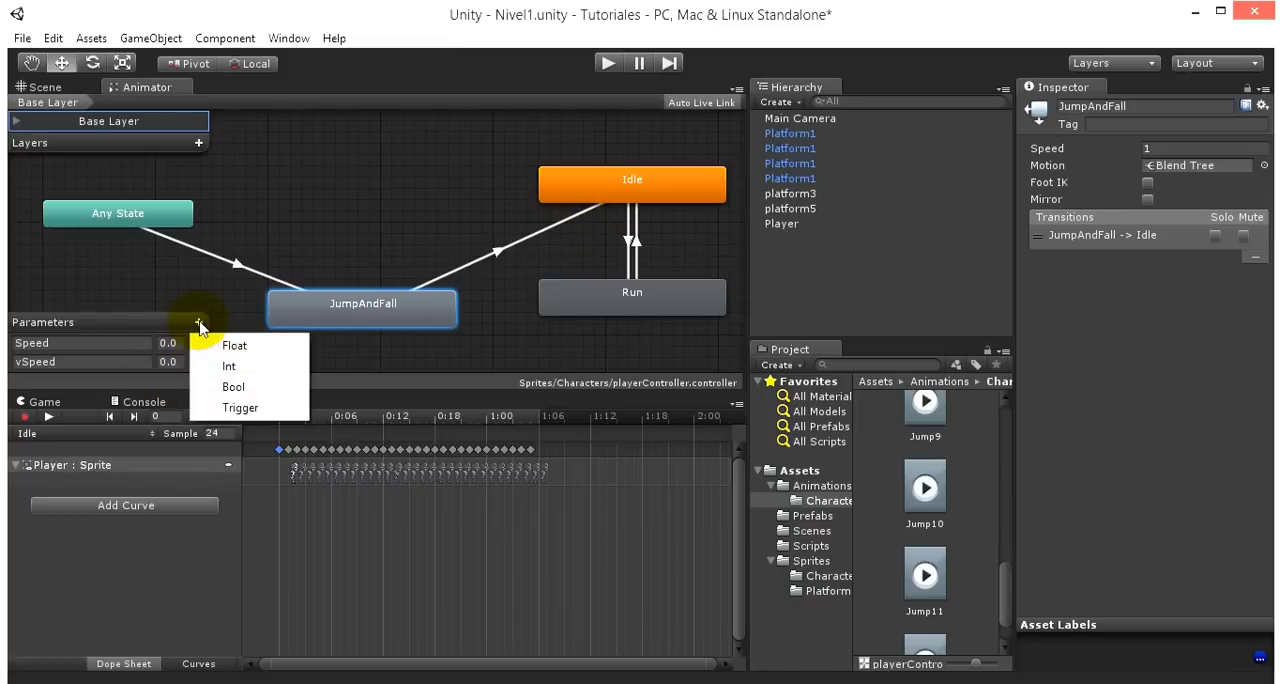
left_click(229, 387)
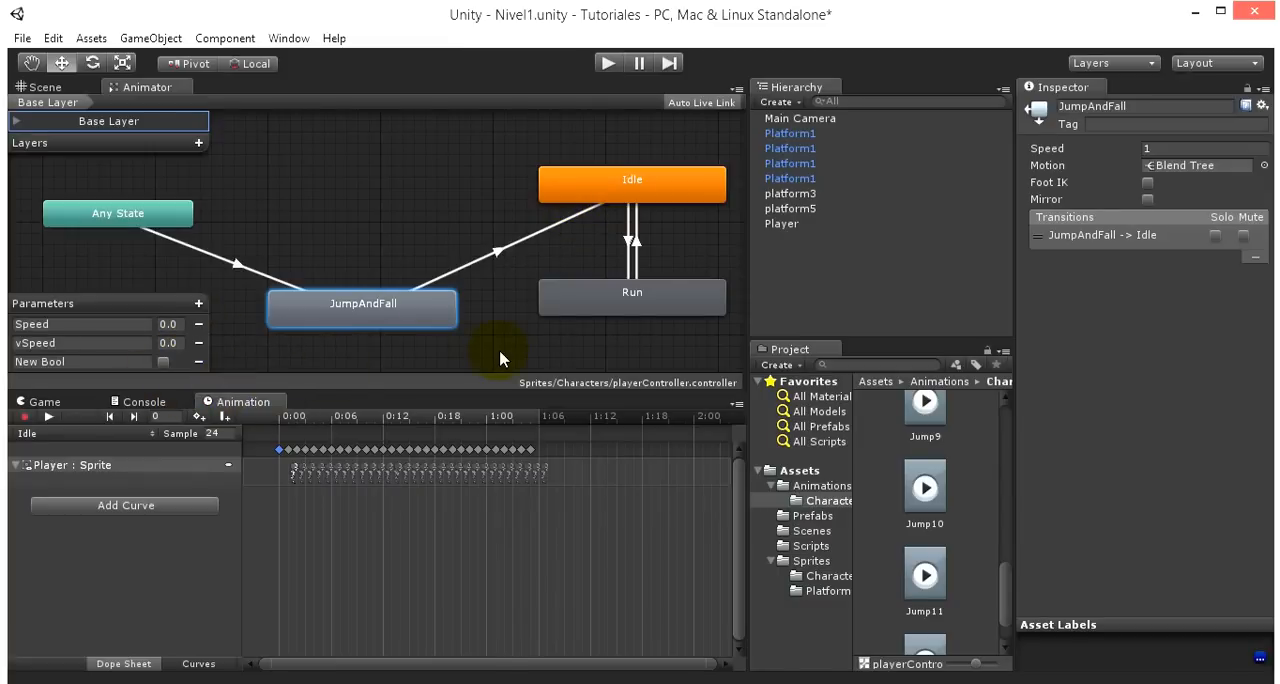
left_click_drag(74, 363, 10, 347)
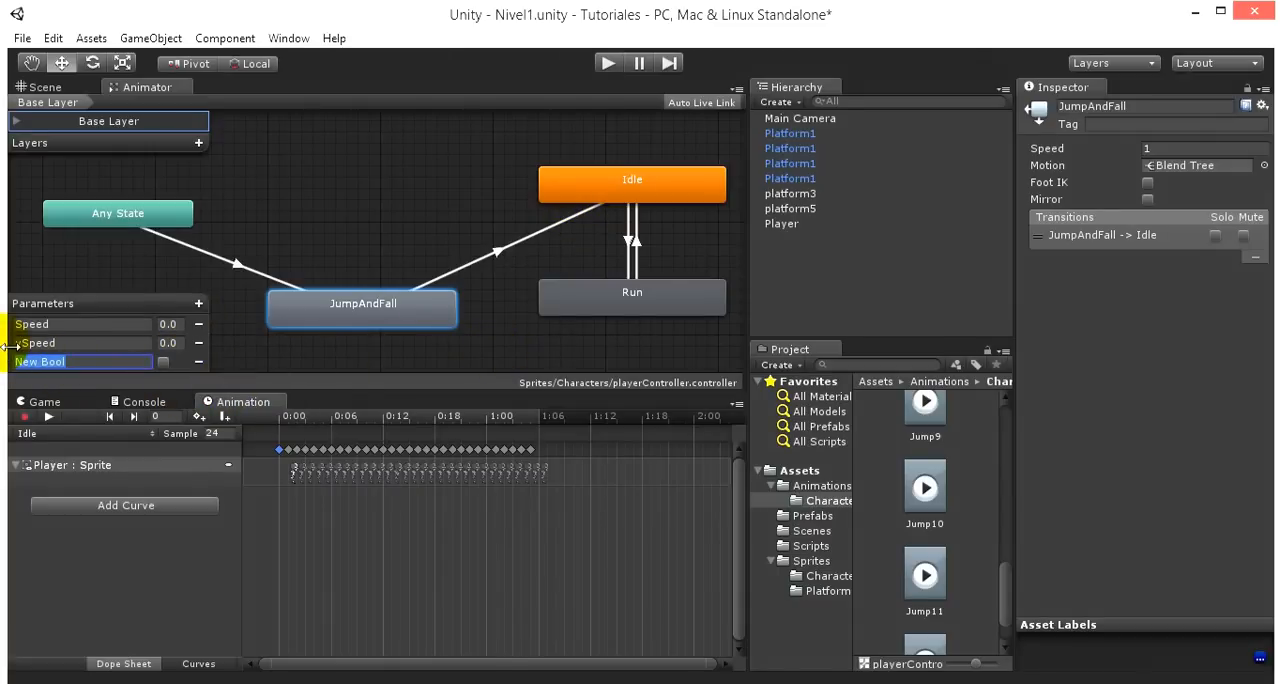
type("Ground")
left_click(311, 205)
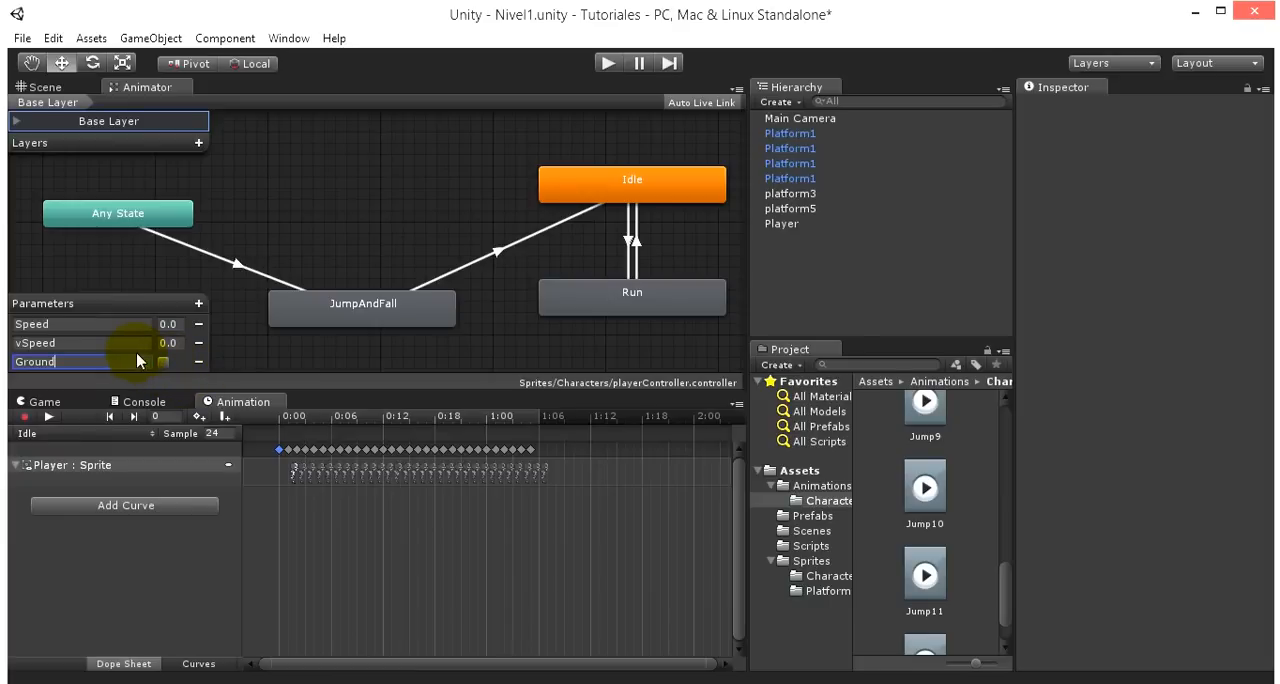
- Make the Any State to JumpAndFall transition depend on the condition Ground = false instead of Exit Time
left_click(237, 270)
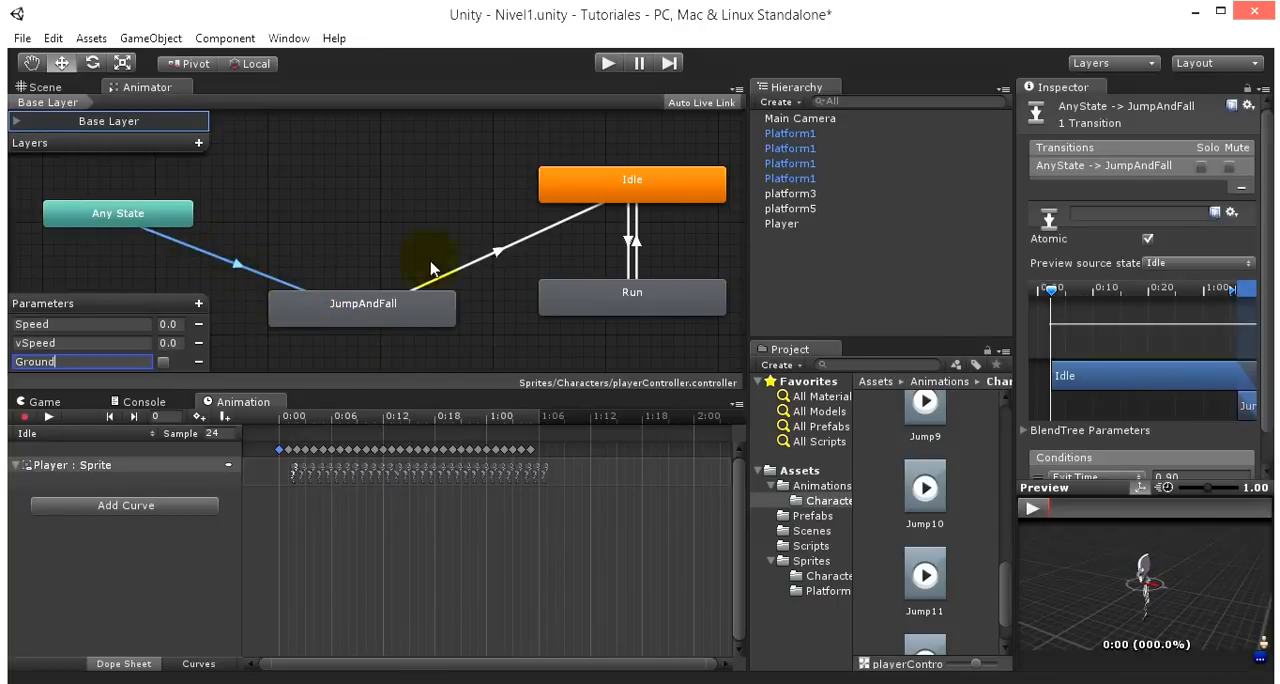
left_click_drag(1268, 236, 1269, 317)
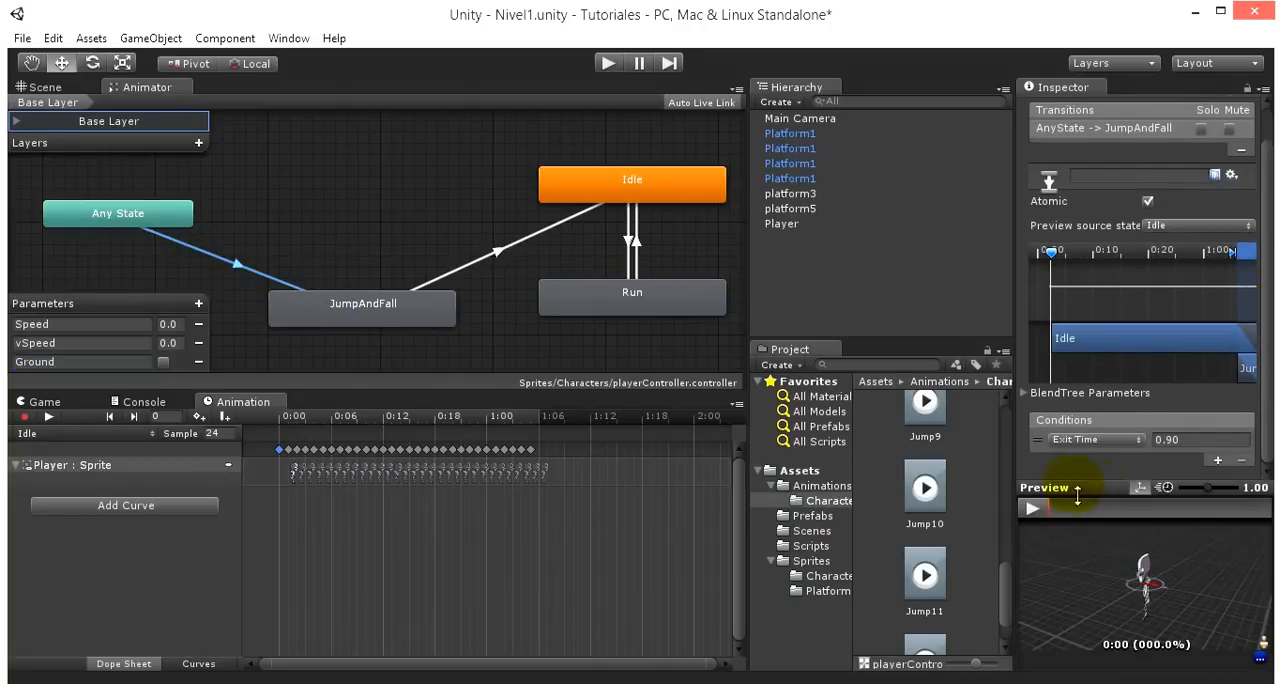
left_click(1080, 439)
left_click(1079, 506)
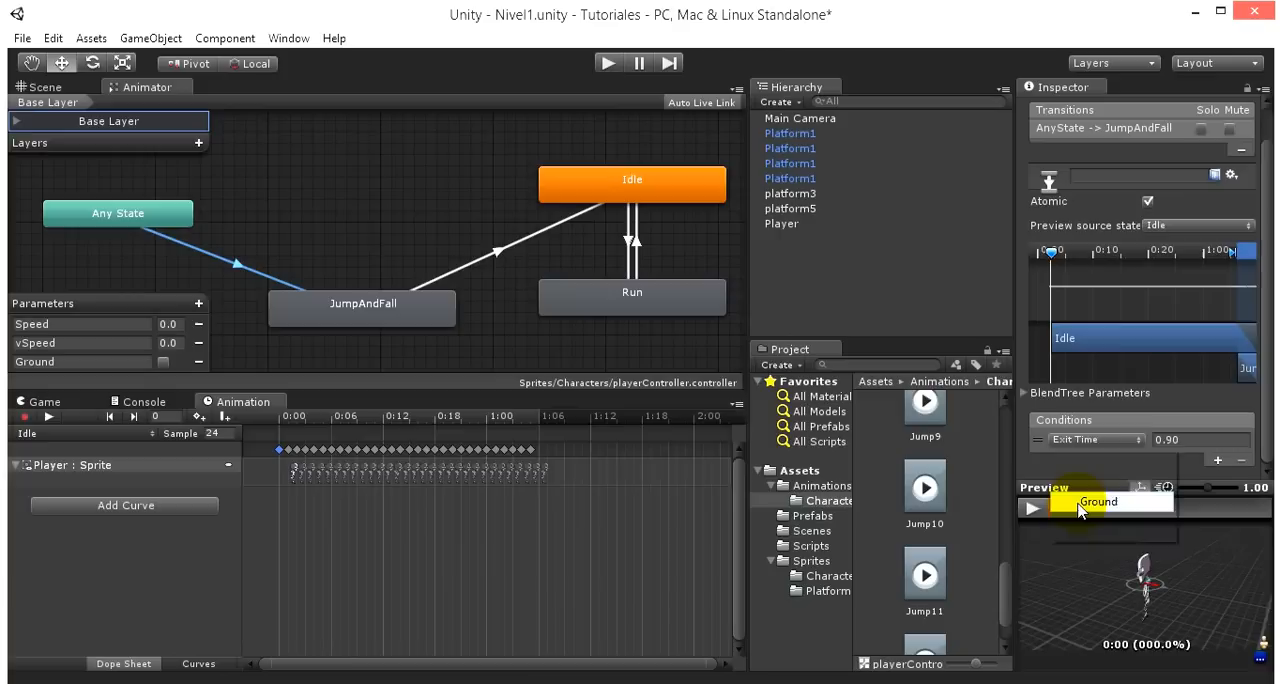
left_click(1160, 440)
left_click(1168, 479)
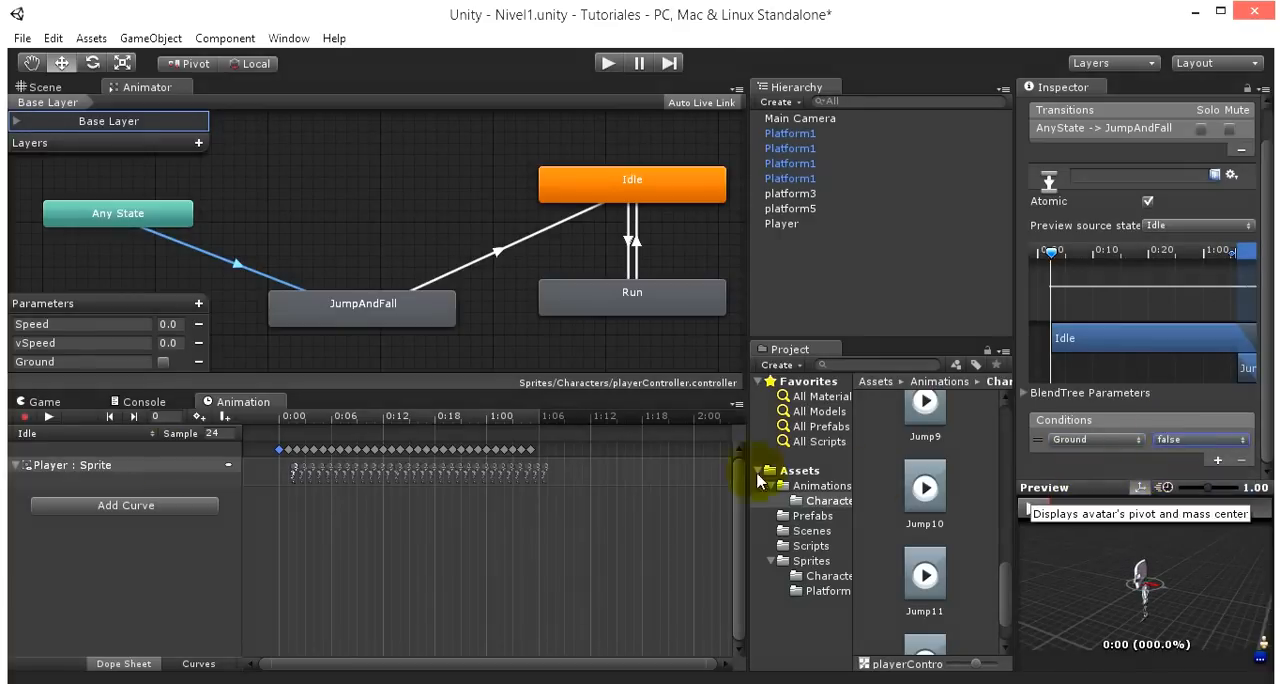
- Make the JumpAndFall to Idle transition depend on the condition Ground = true instead of Exit Time
left_click(345, 303)
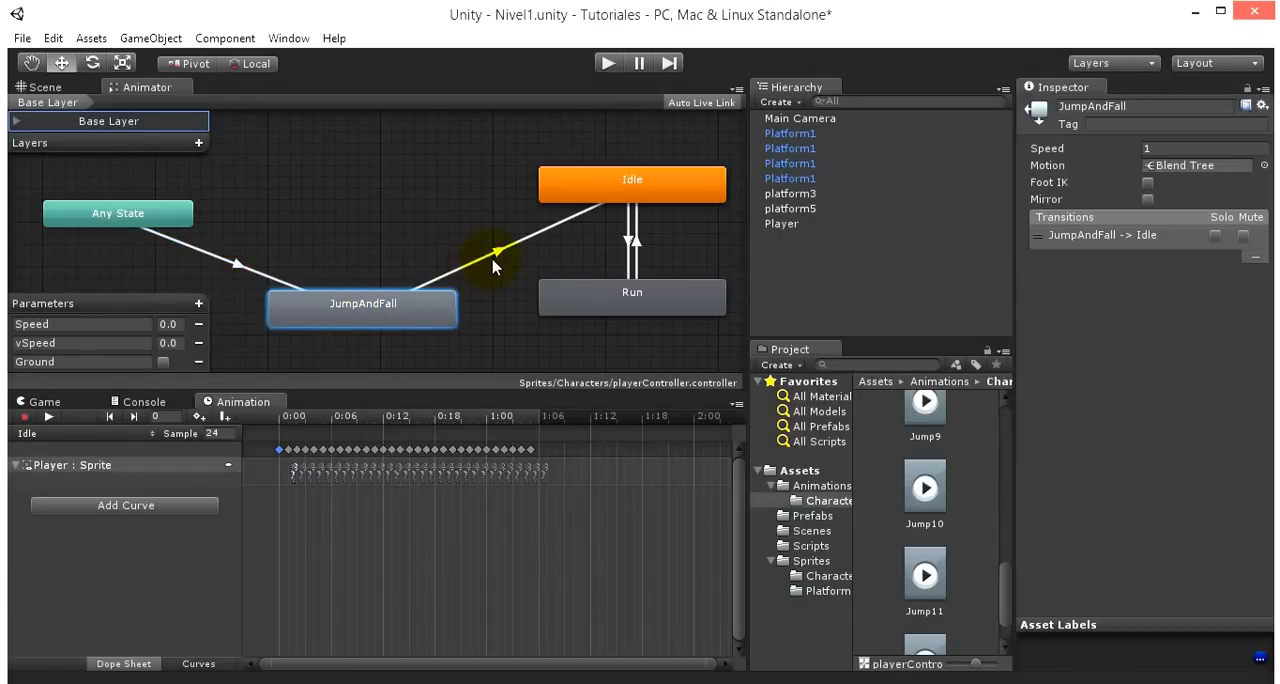
left_click(494, 258)
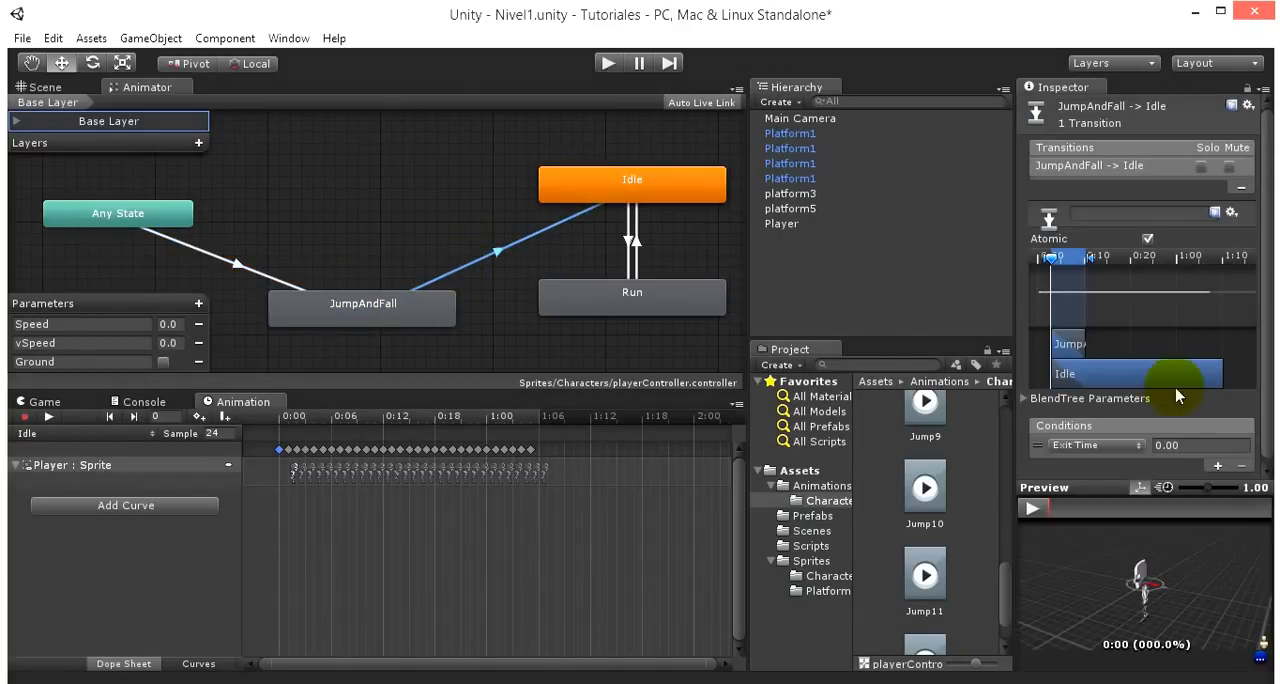
left_click(1085, 445)
left_click(1067, 513)
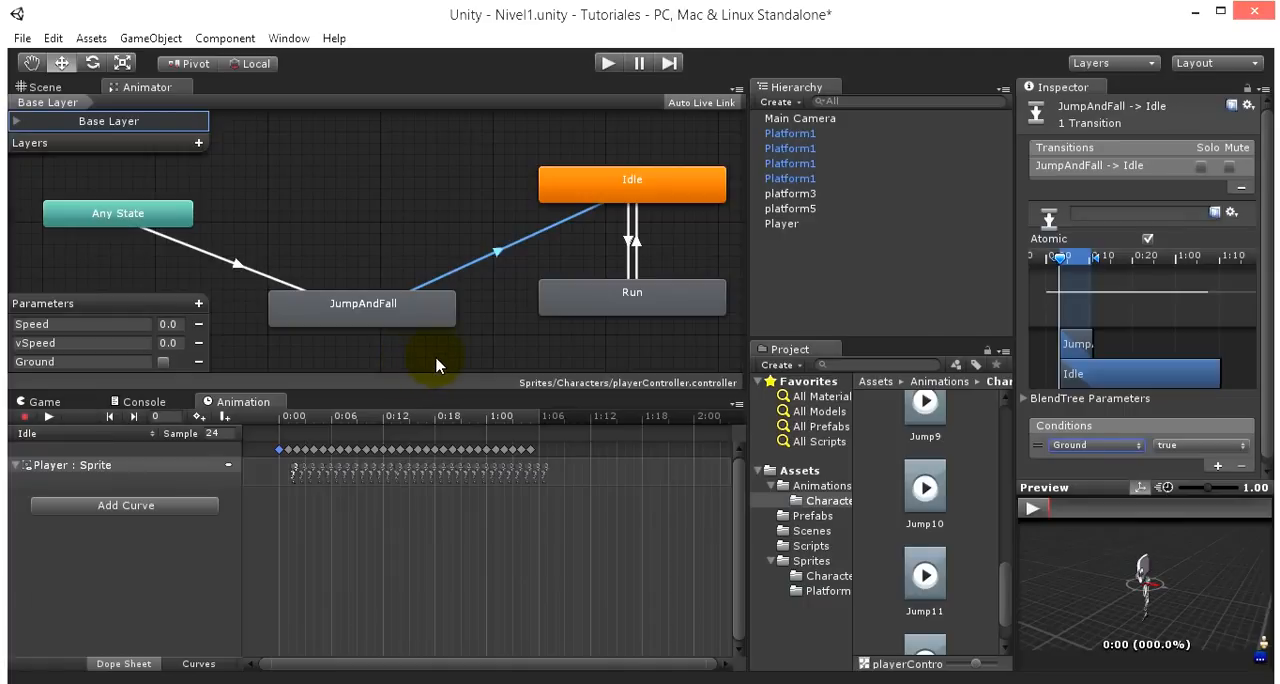
- Preview the JumpAndFall blend tree by sweeping vSpeed down to -11, and return to the base layer
double_click(365, 318)
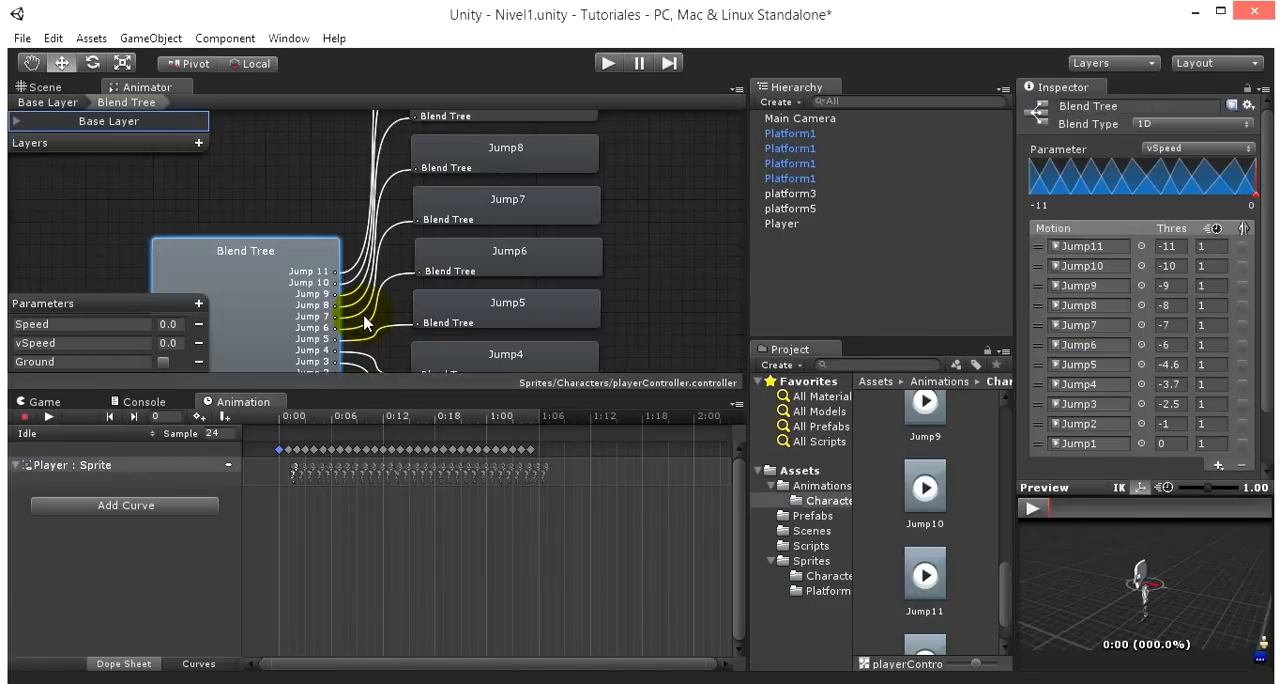
scroll(308, 290, "down", 5)
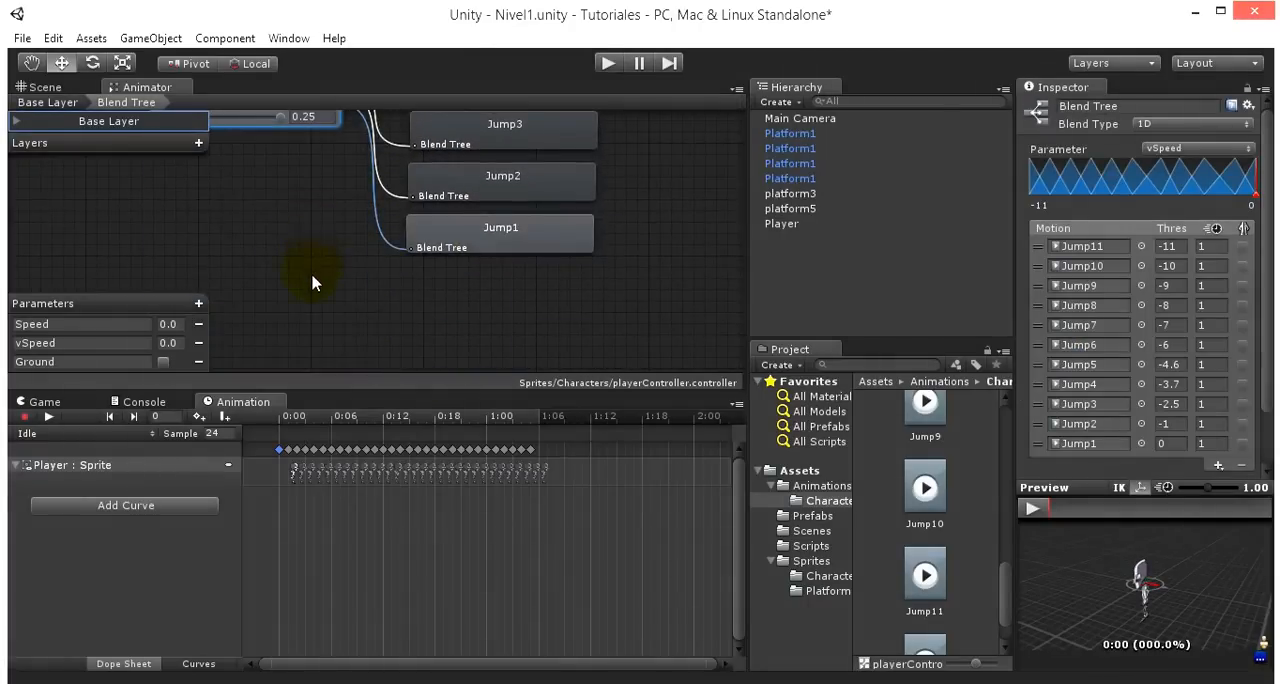
scroll(309, 276, "up", 3)
middle_click_drag(307, 326, 452, 337)
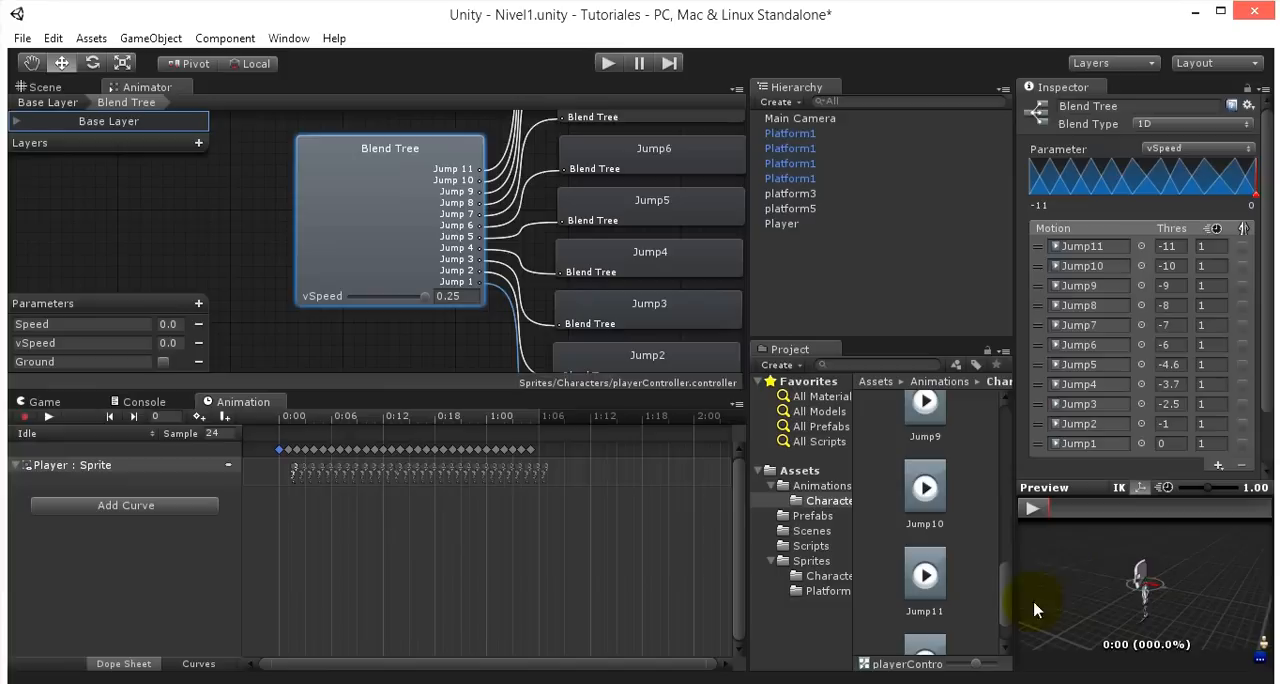
mouse_move(425, 297)
left_mouse_down()
mouse_move(327, 309)
mouse_move(420, 310)
mouse_move(447, 292)
mouse_move(414, 306)
mouse_move(347, 284)
mouse_move(330, 290)
mouse_move(514, 286)
mouse_move(294, 266)
mouse_move(474, 280)
mouse_move(297, 266)
mouse_move(10, 195)
left_mouse_up()
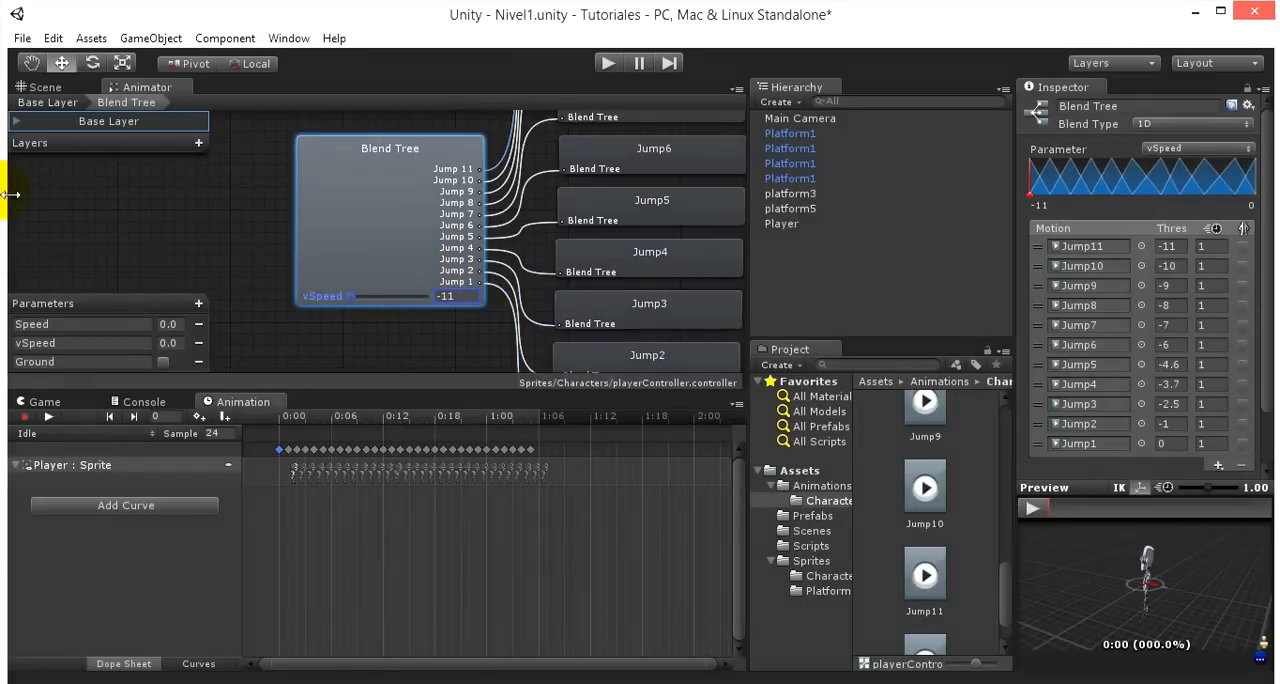
left_click(53, 101)
middle_click_drag(401, 234, 387, 210)
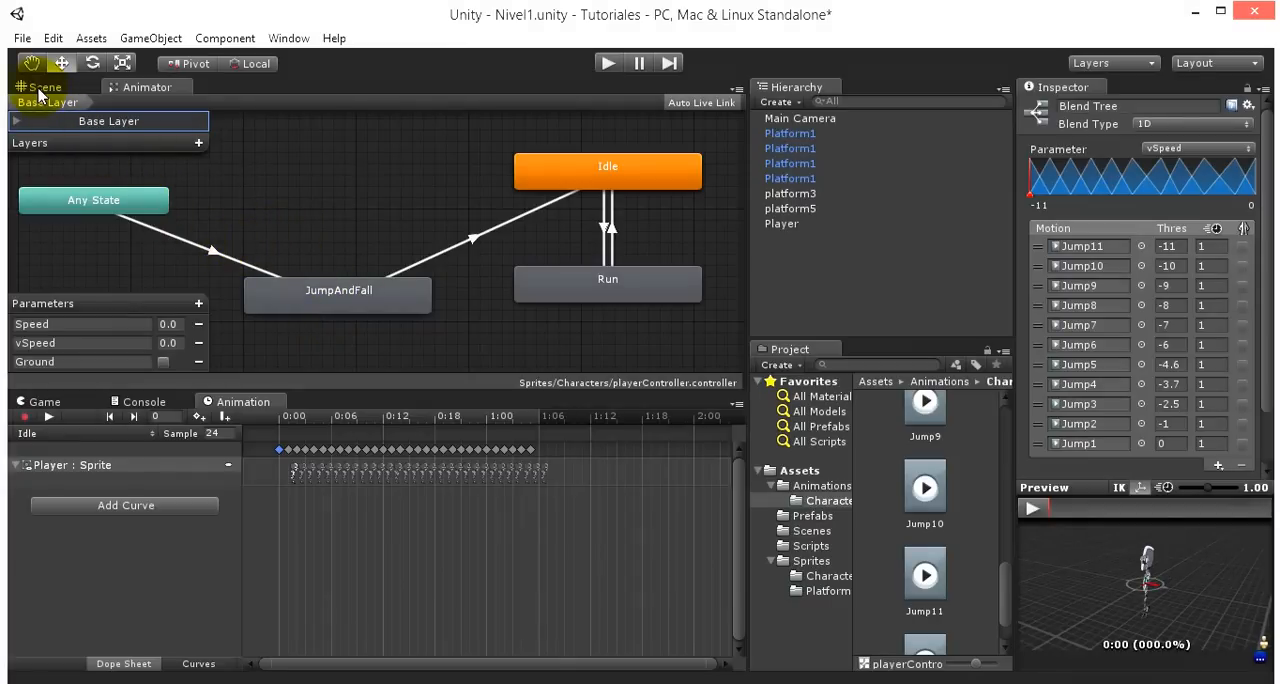
- Run the game and examine the robot's pose up close on its platform in the Scene view
left_click(42, 88)
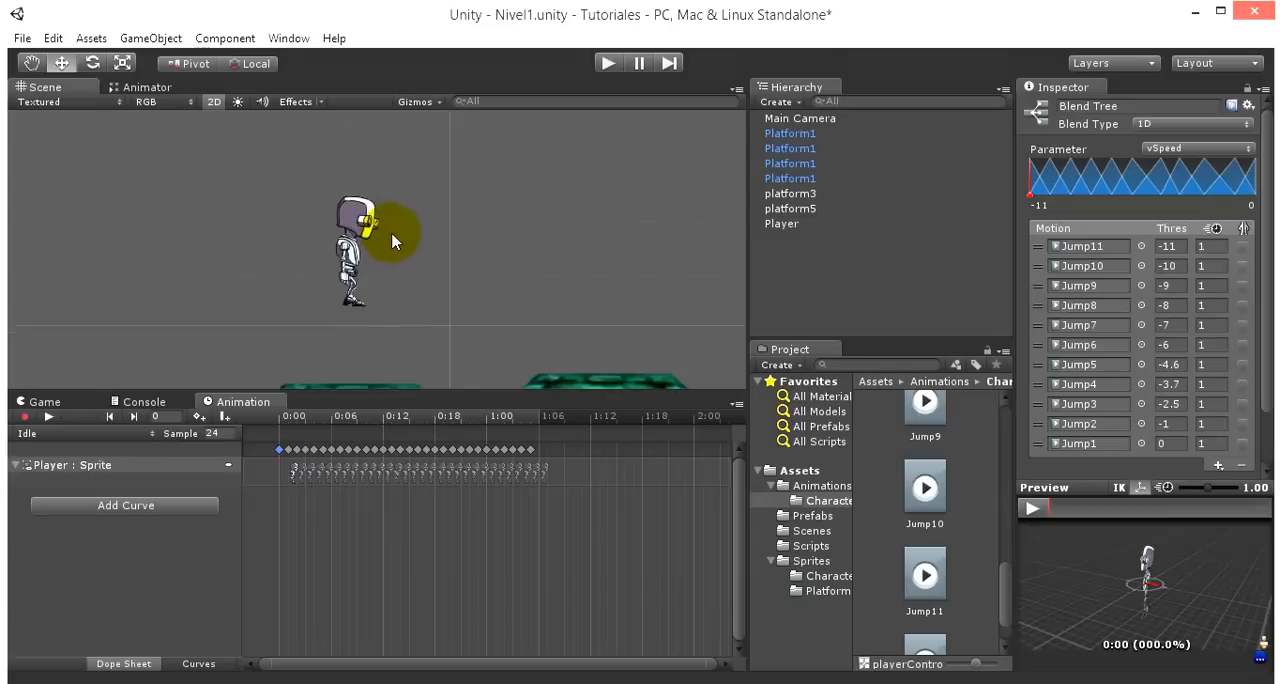
scroll(387, 240, "down", 2)
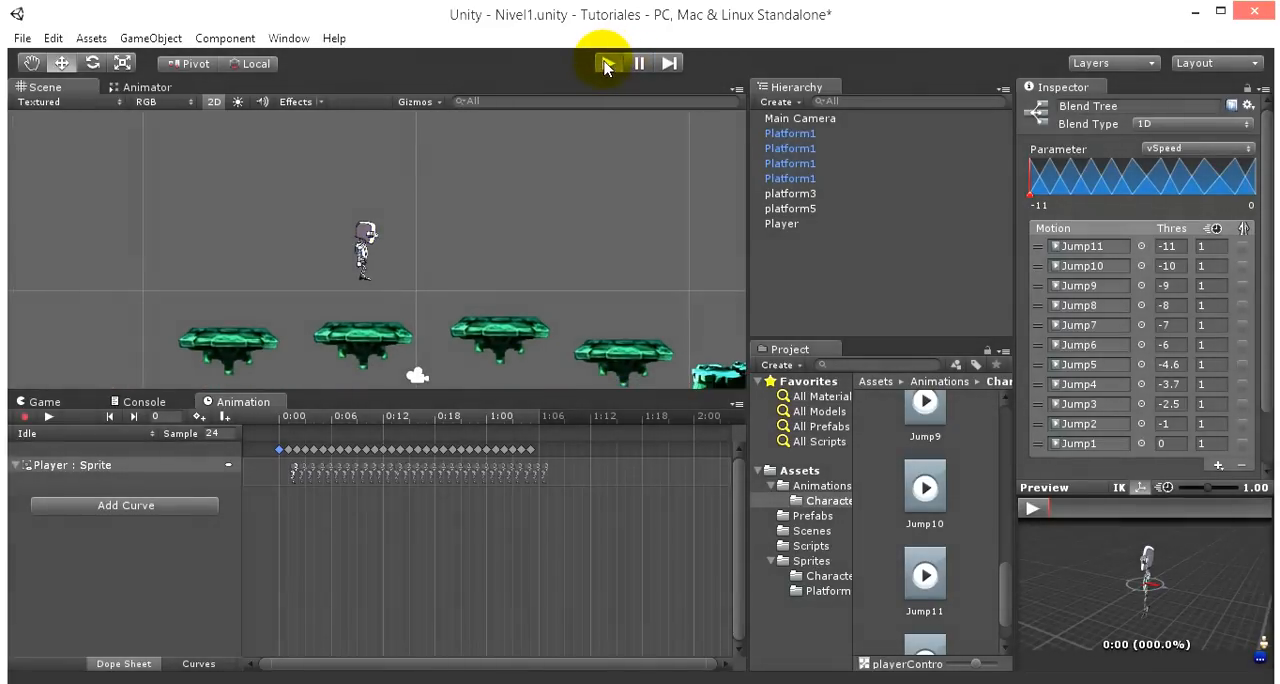
left_click(606, 64)
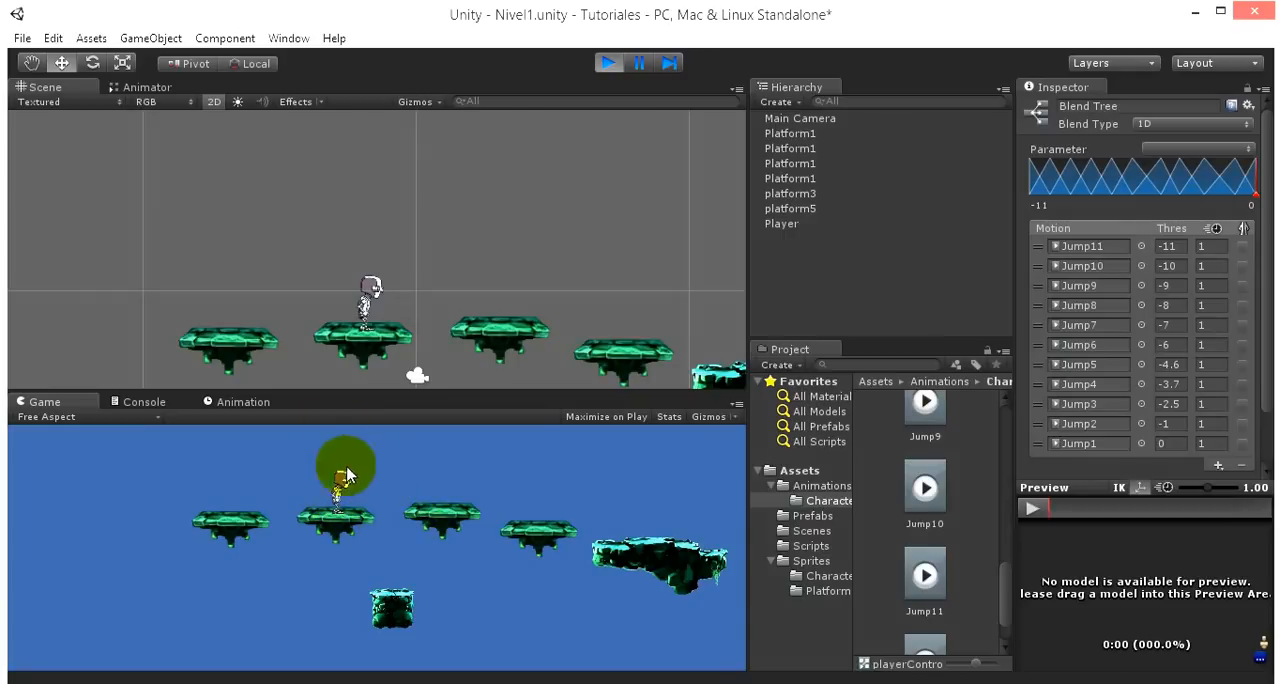
scroll(341, 282, "up", 6)
middle_click_drag(457, 238, 463, 173)
scroll(434, 243, "up", 2)
middle_click_drag(458, 231, 458, 261)
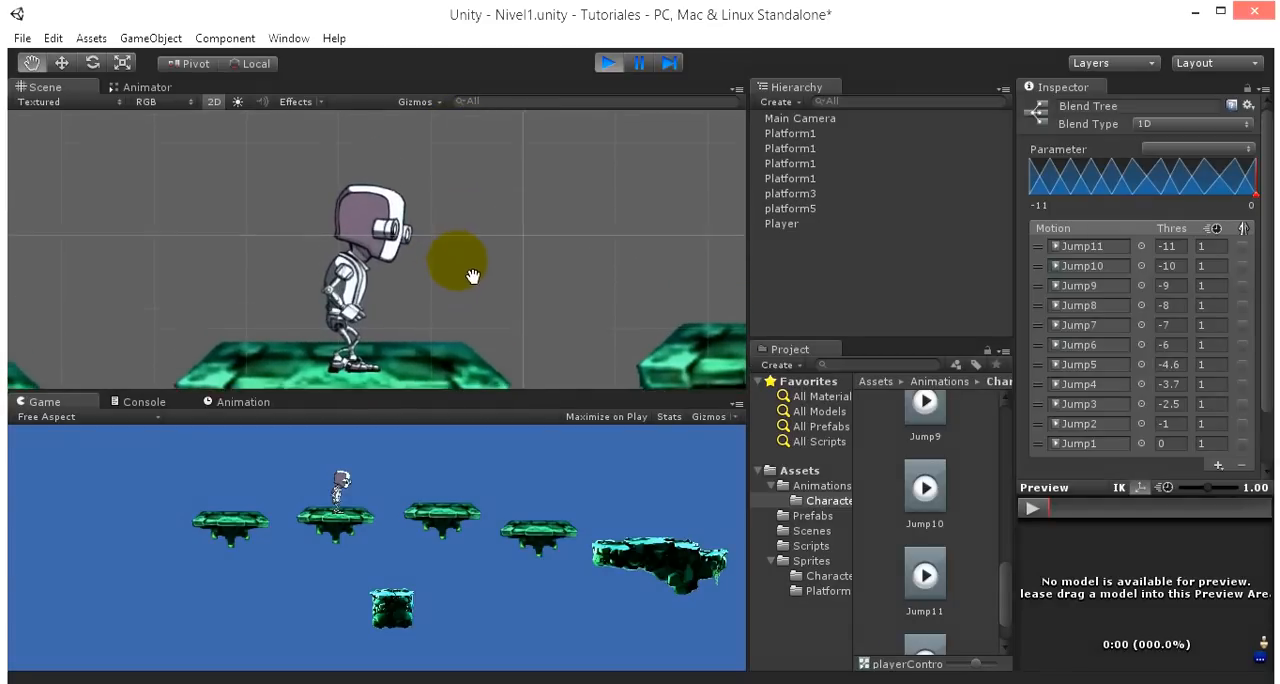
- Toggle the Ground parameter on and off during play to test the transitions between JumpAndFall and Idle
left_click(140, 90)
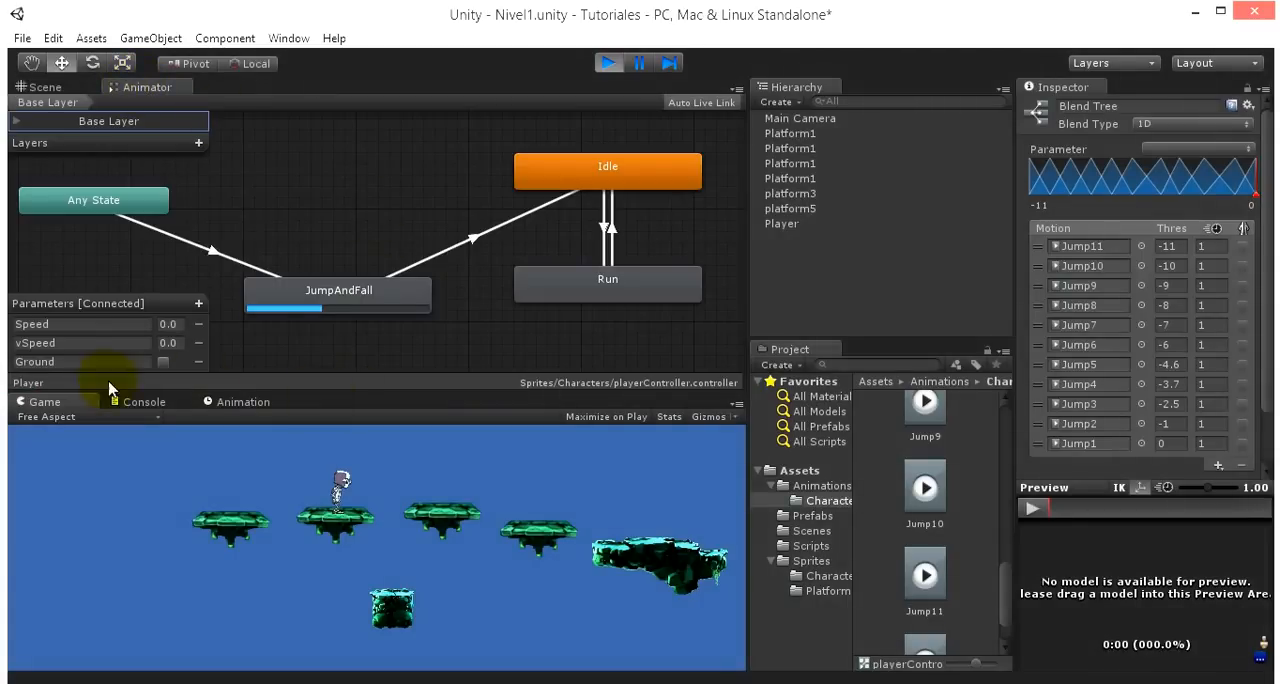
left_click(163, 362)
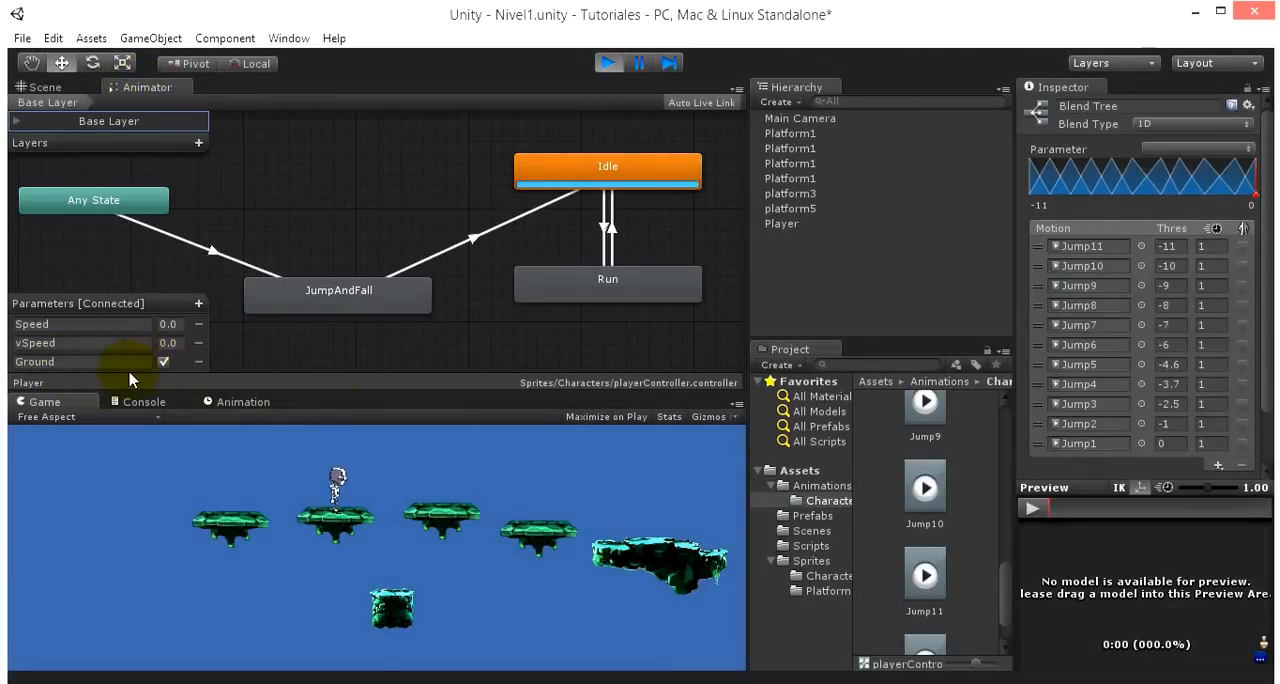
left_click(163, 362)
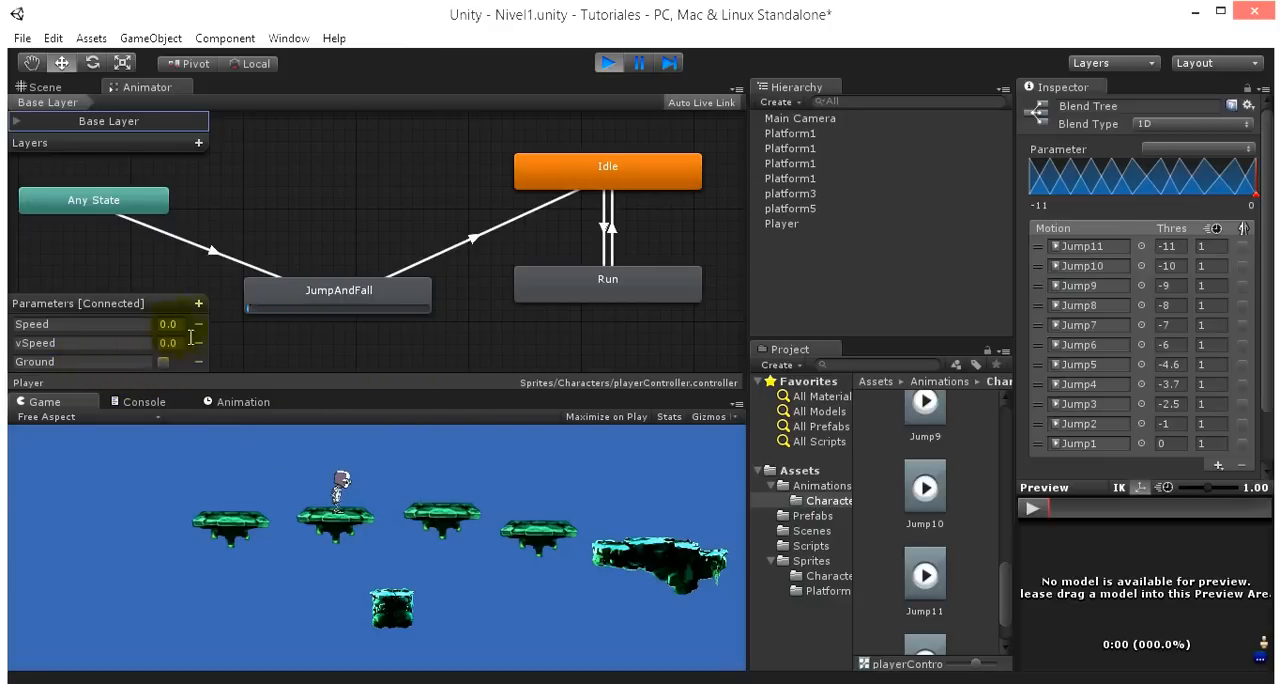
left_click(163, 362)
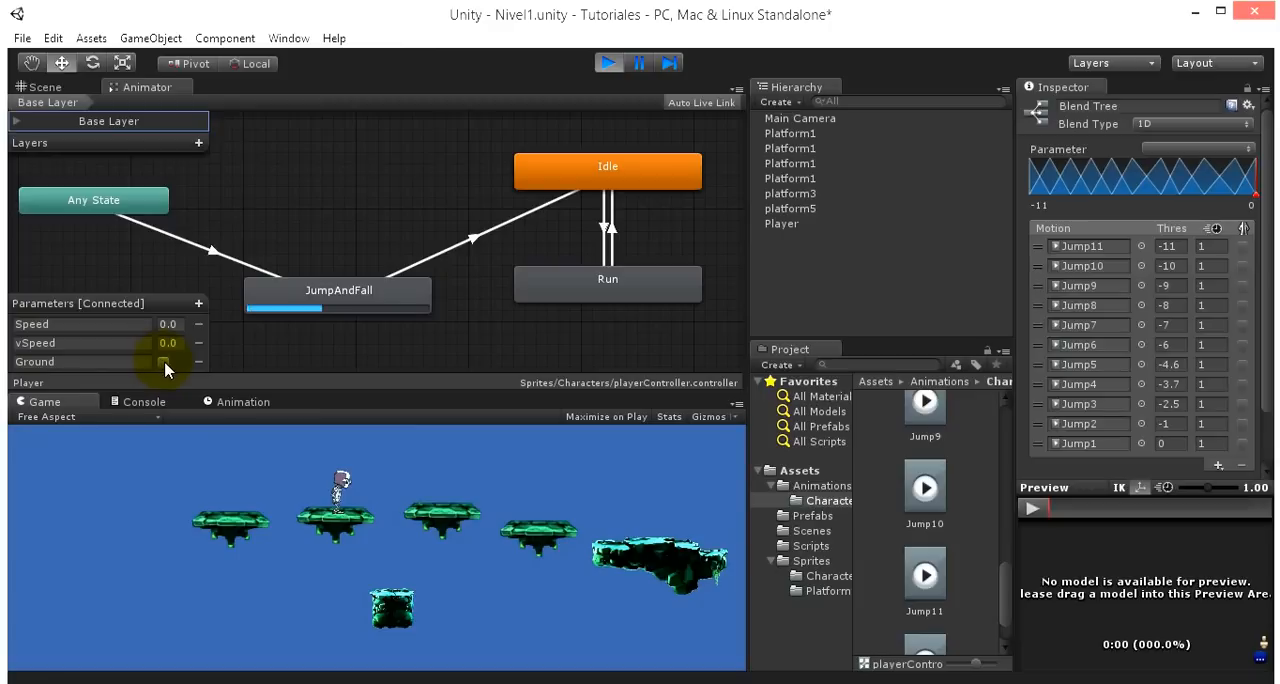
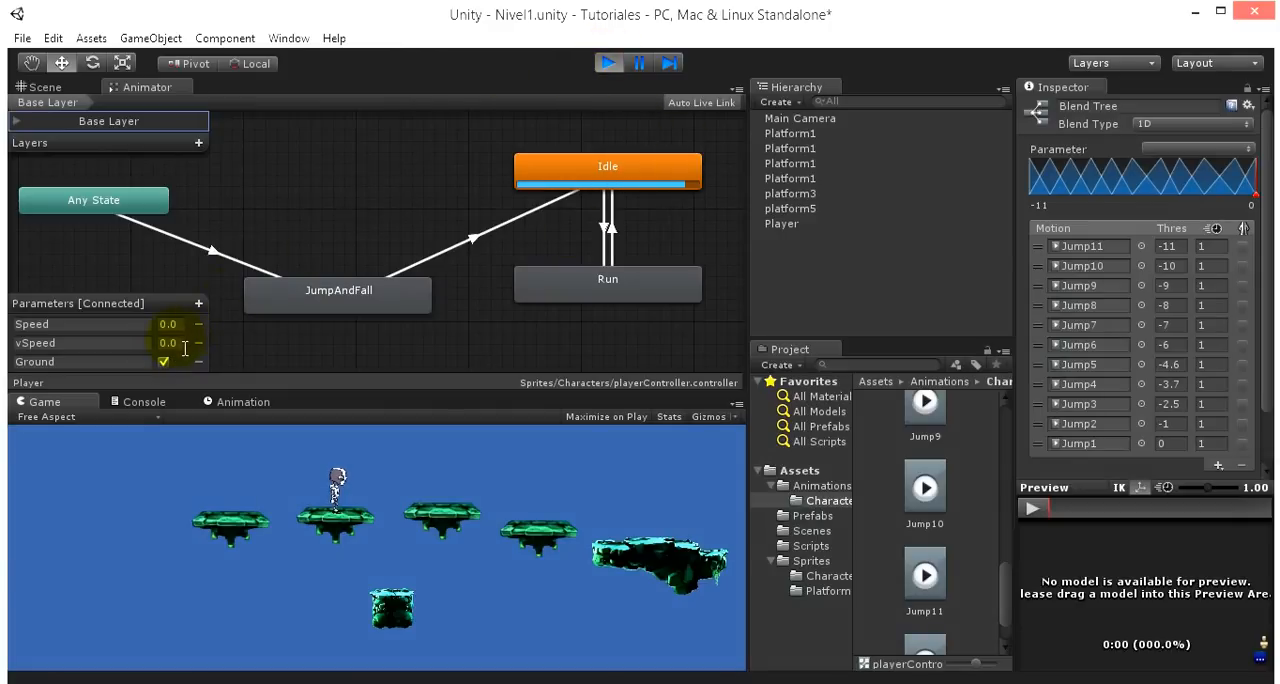
- Turn Ground off during play to test the switch from Idle to JumpAndFall, and stop the game
left_click(181, 344)
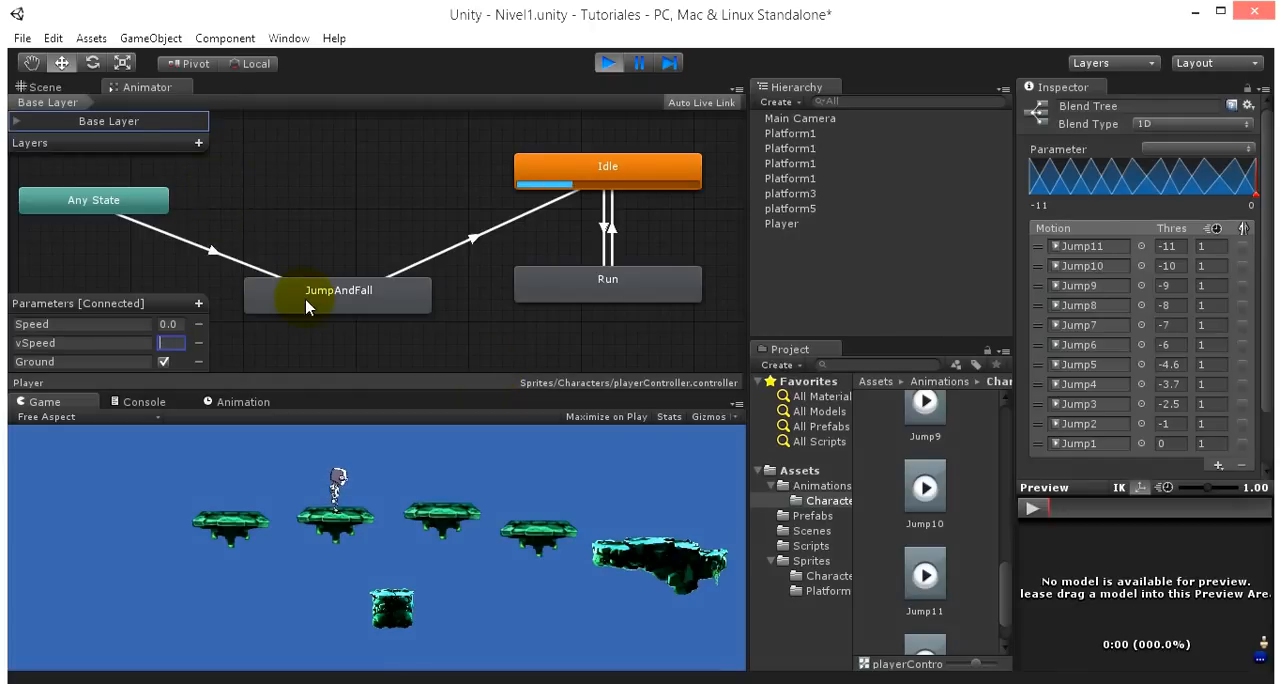
left_click(263, 358)
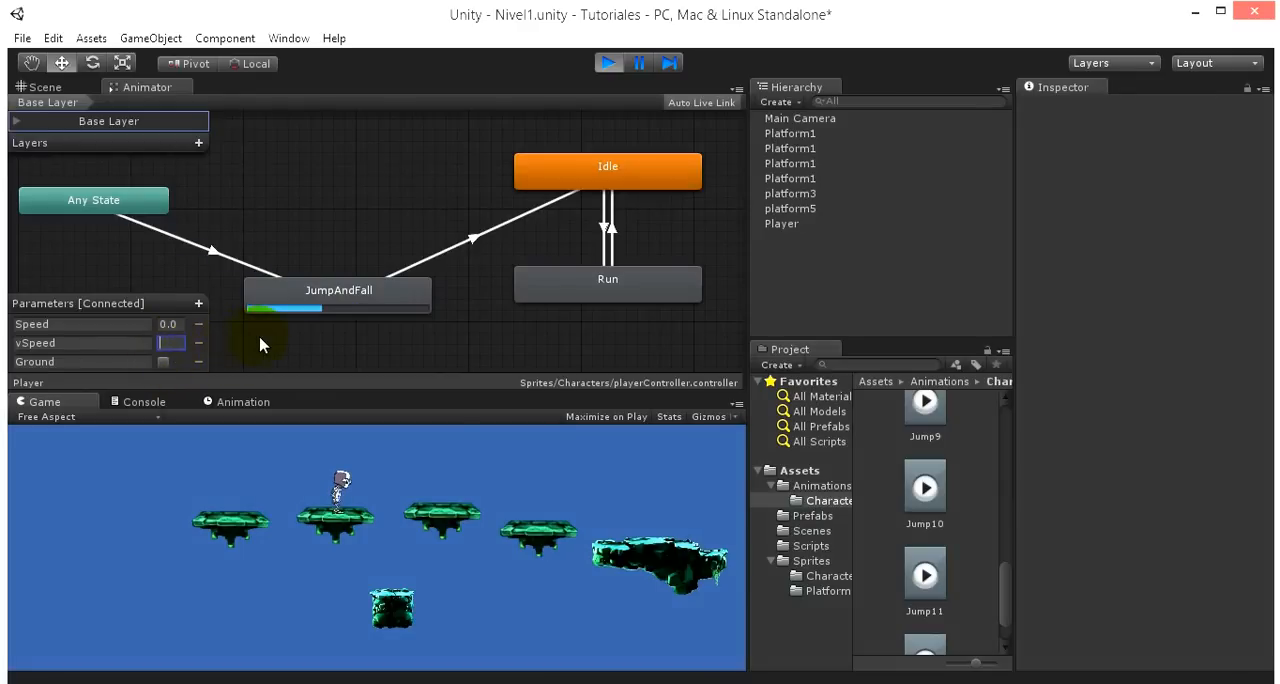
left_click(168, 324)
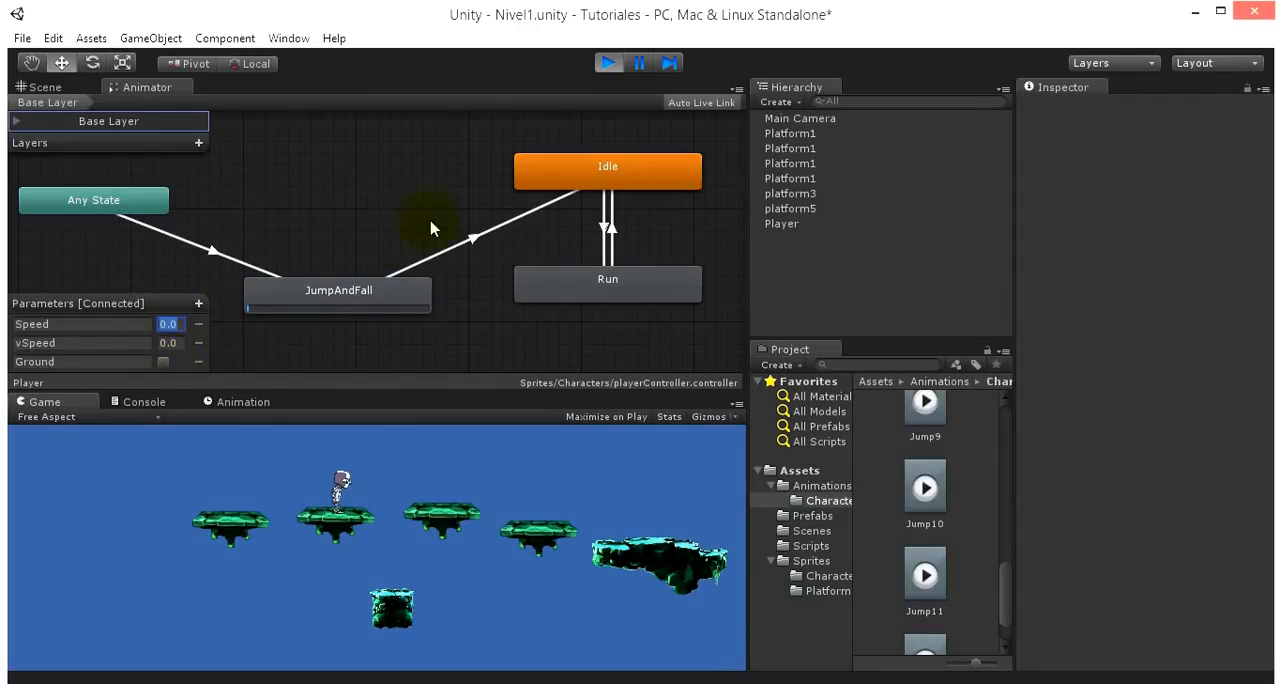
left_click(607, 63)
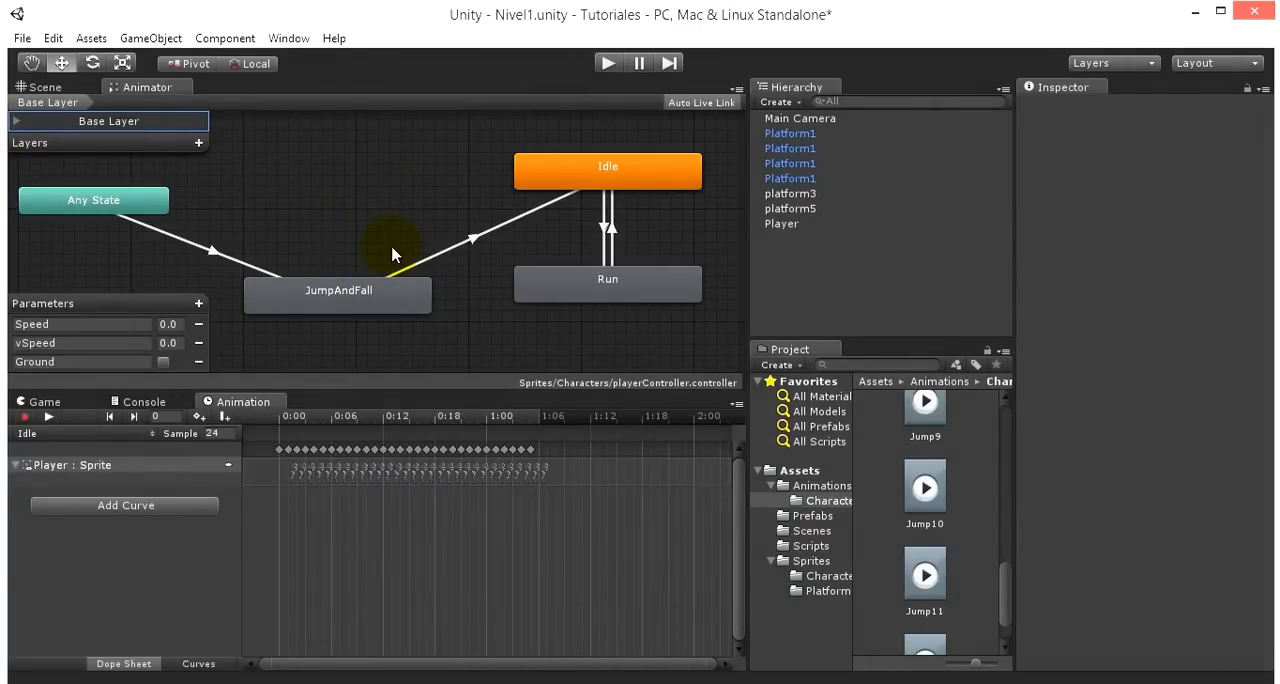
- Examine the Player's colliders around the feet and the platform below it in the Scene view
left_click(42, 89)
scroll(412, 222, "up", 5)
middle_click_drag(447, 180, 467, 370)
left_click(358, 199)
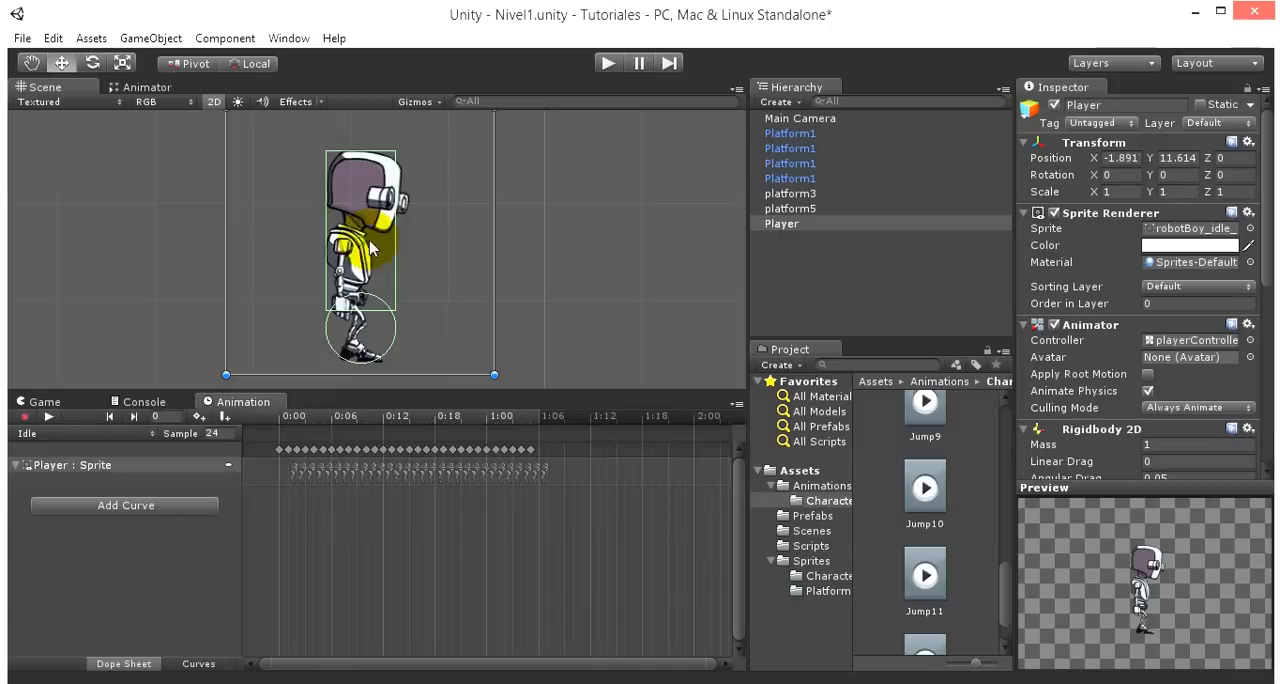
scroll(500, 257, "down", 2)
middle_click_drag(530, 320, 496, 135)
middle_click_drag(562, 243, 548, 326)
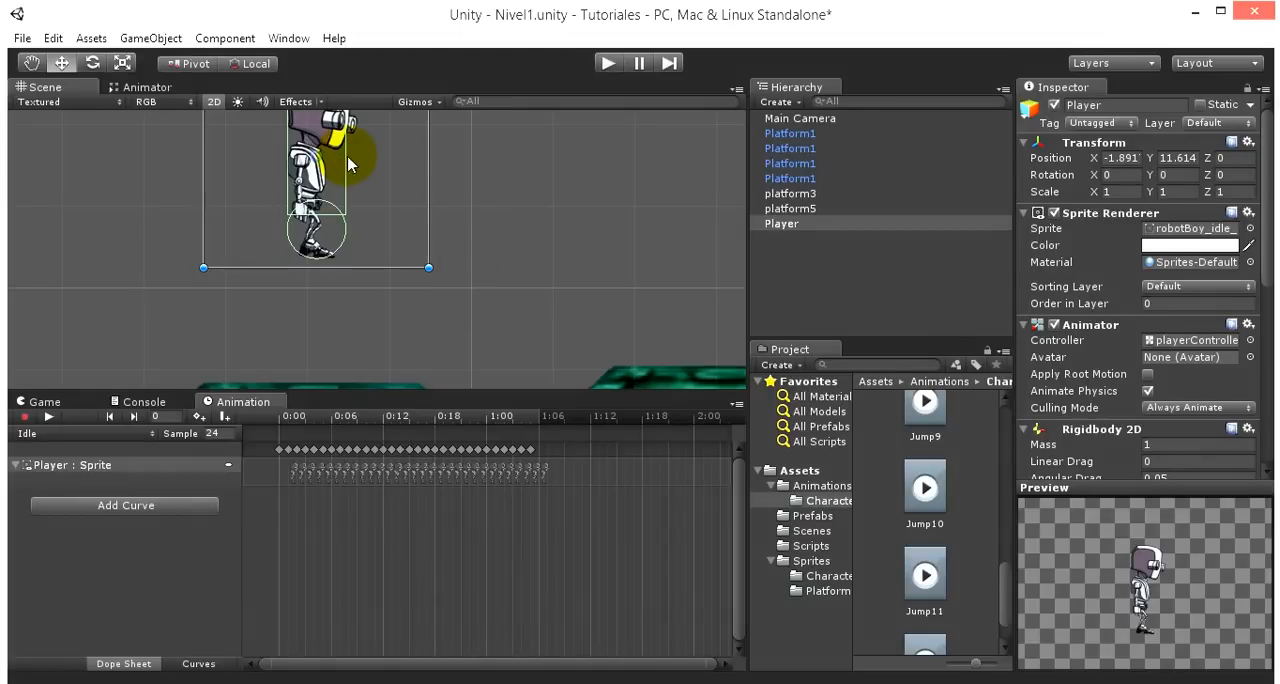
middle_click_drag(469, 196, 469, 260)
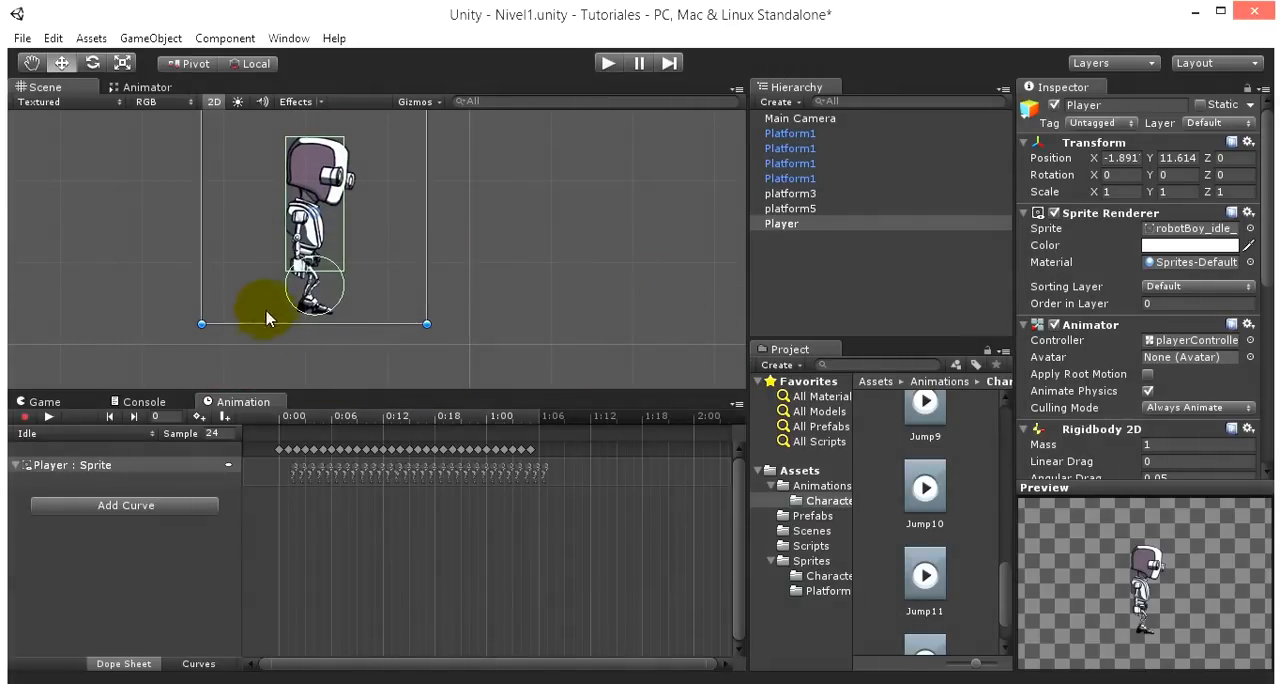
scroll(497, 273, "down", 6)
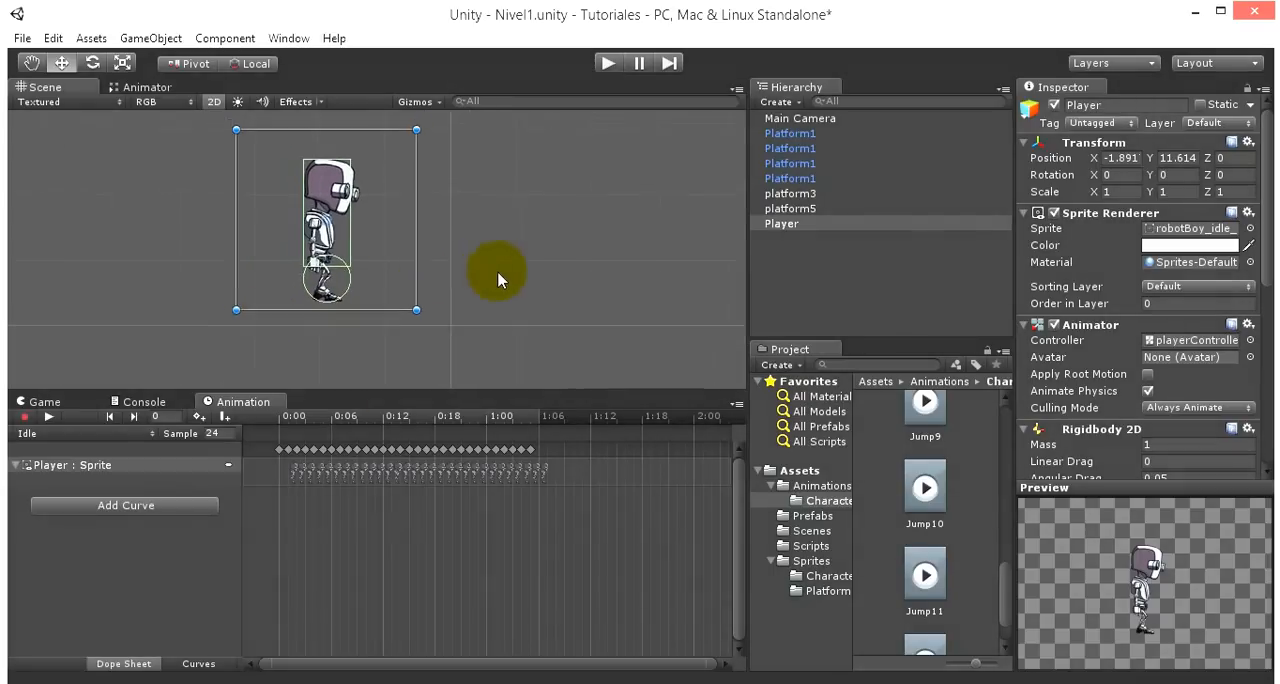
middle_click_drag(503, 289, 507, 172)
scroll(420, 225, "up", 2)
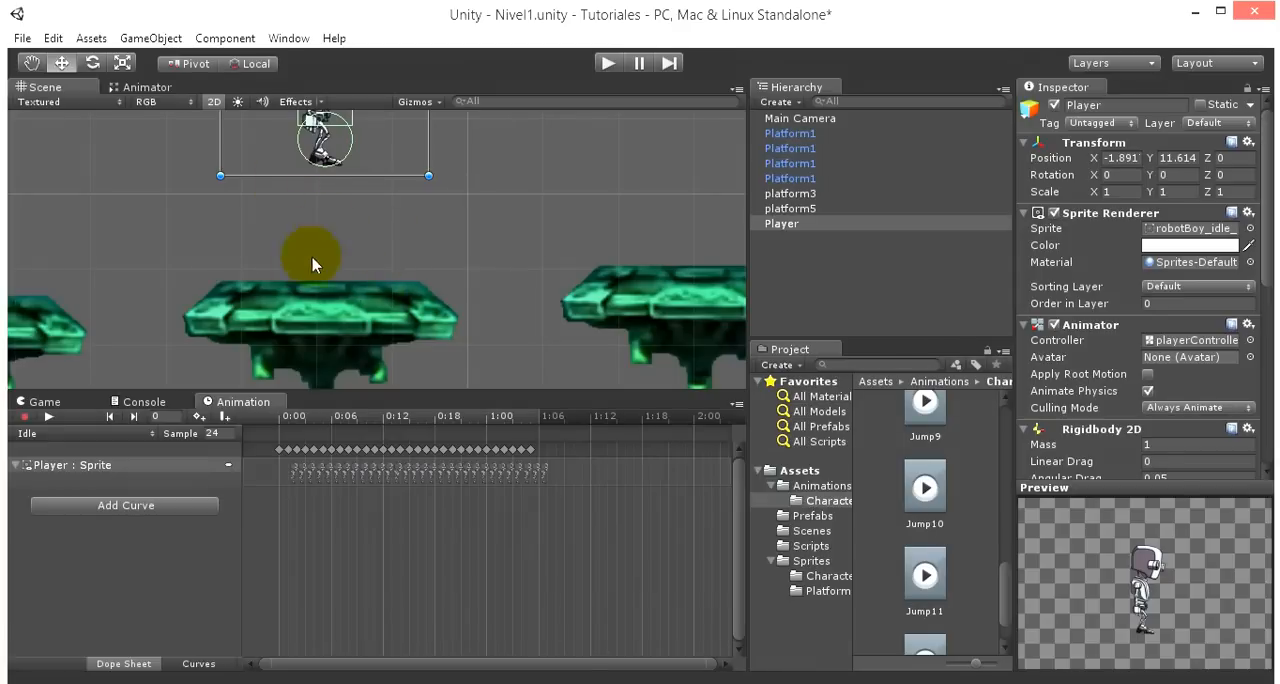
middle_click_drag(491, 217, 513, 307)
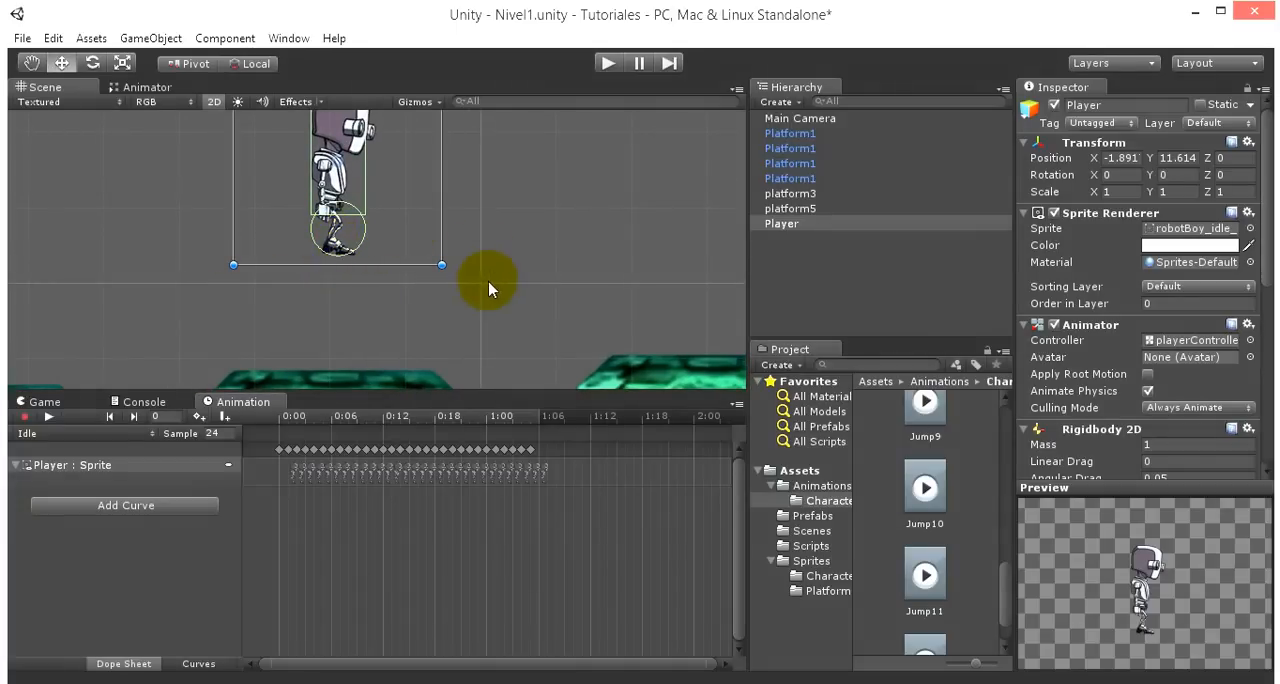
- Create an empty game object and name it GroundCheck
left_click(820, 303)
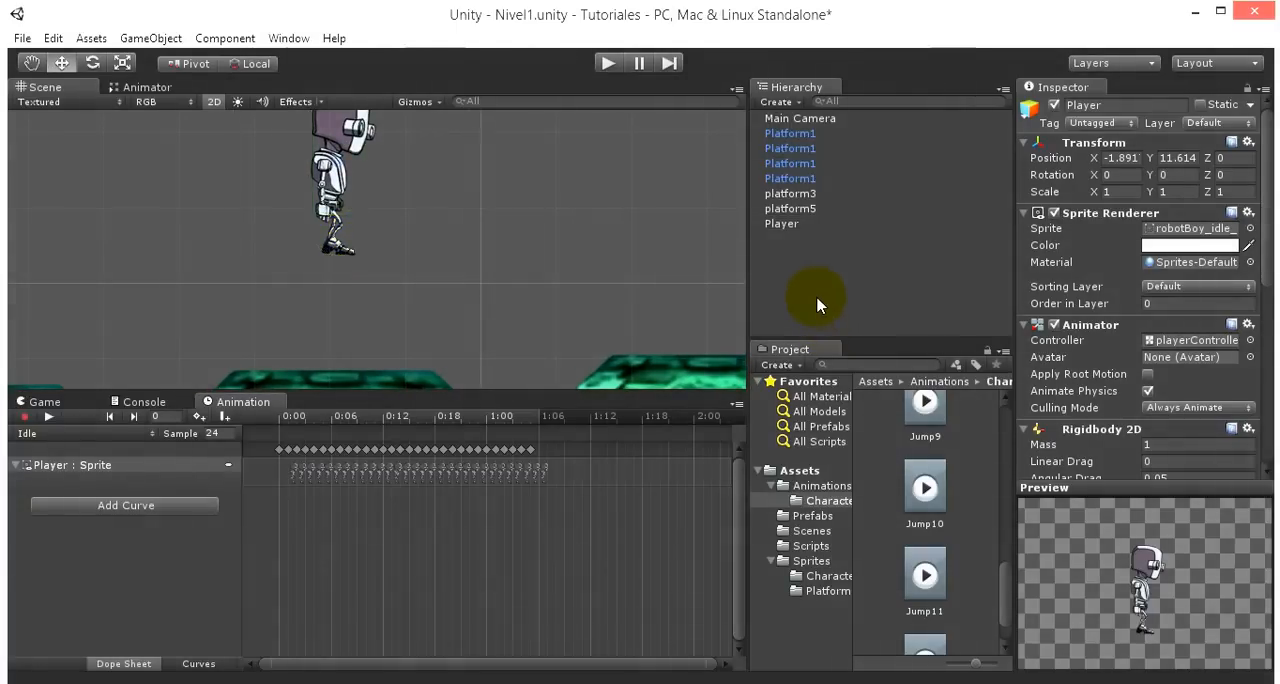
left_click(140, 40)
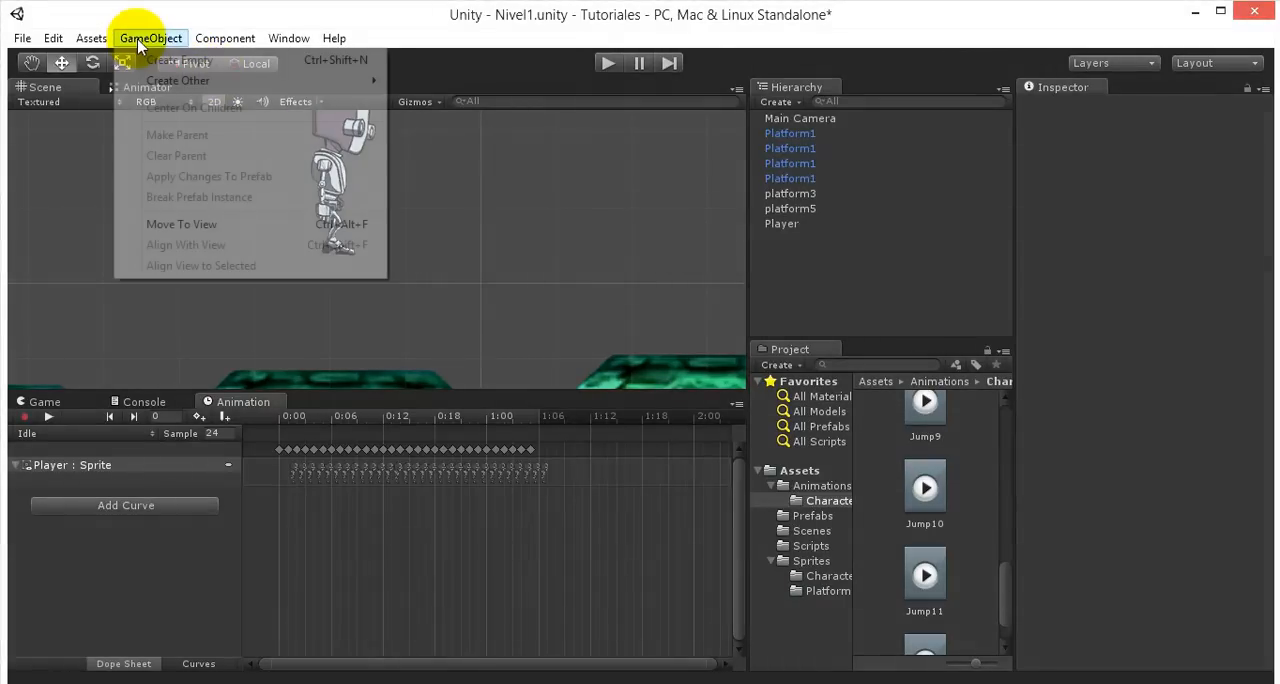
left_click(168, 58)
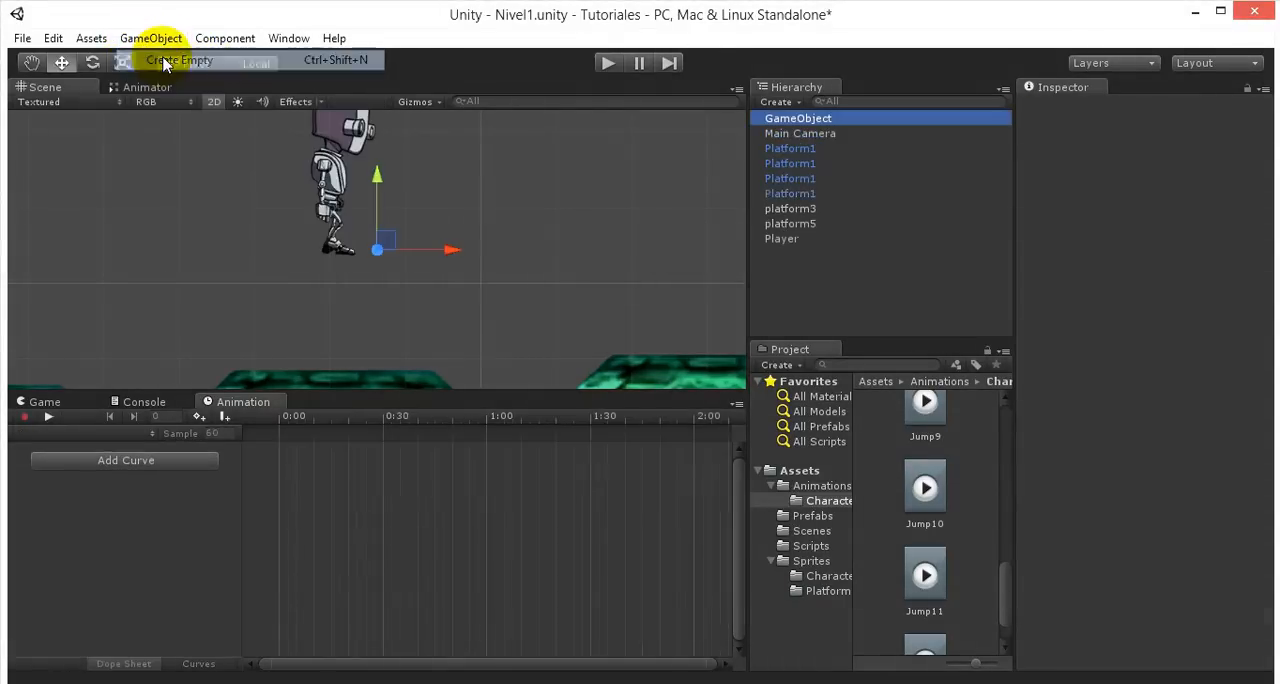
left_click(796, 119)
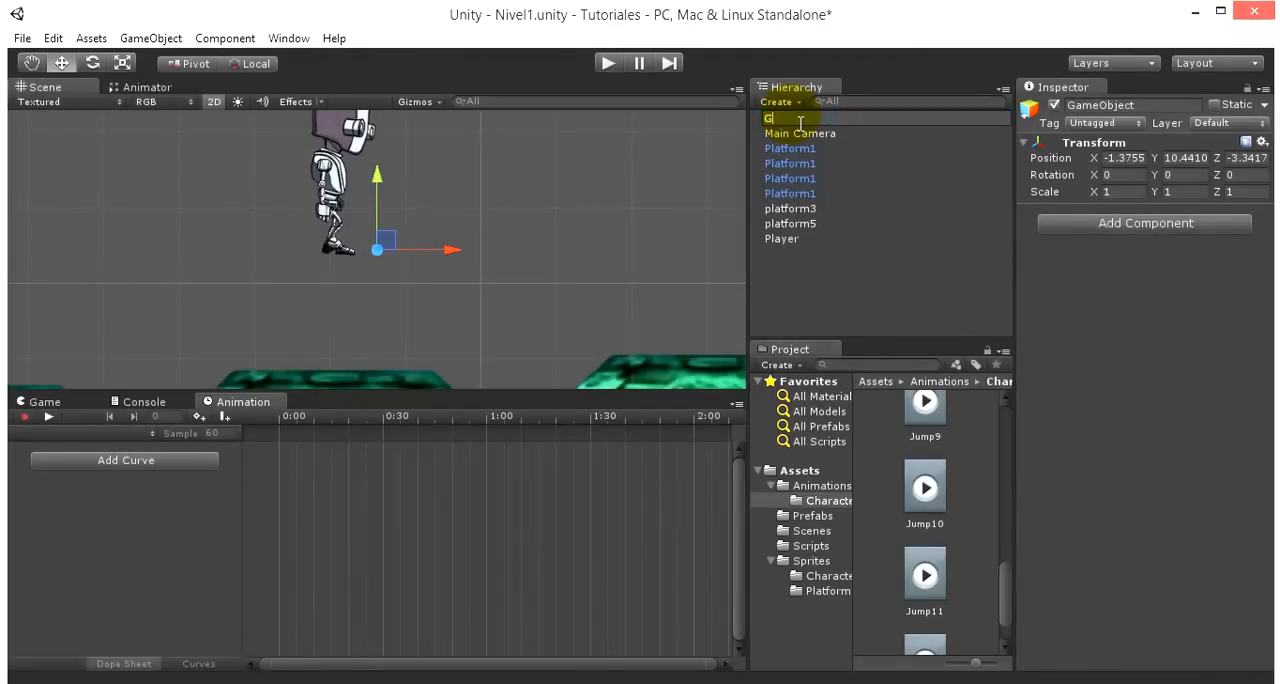
type("GroundCheck")
key("Return")
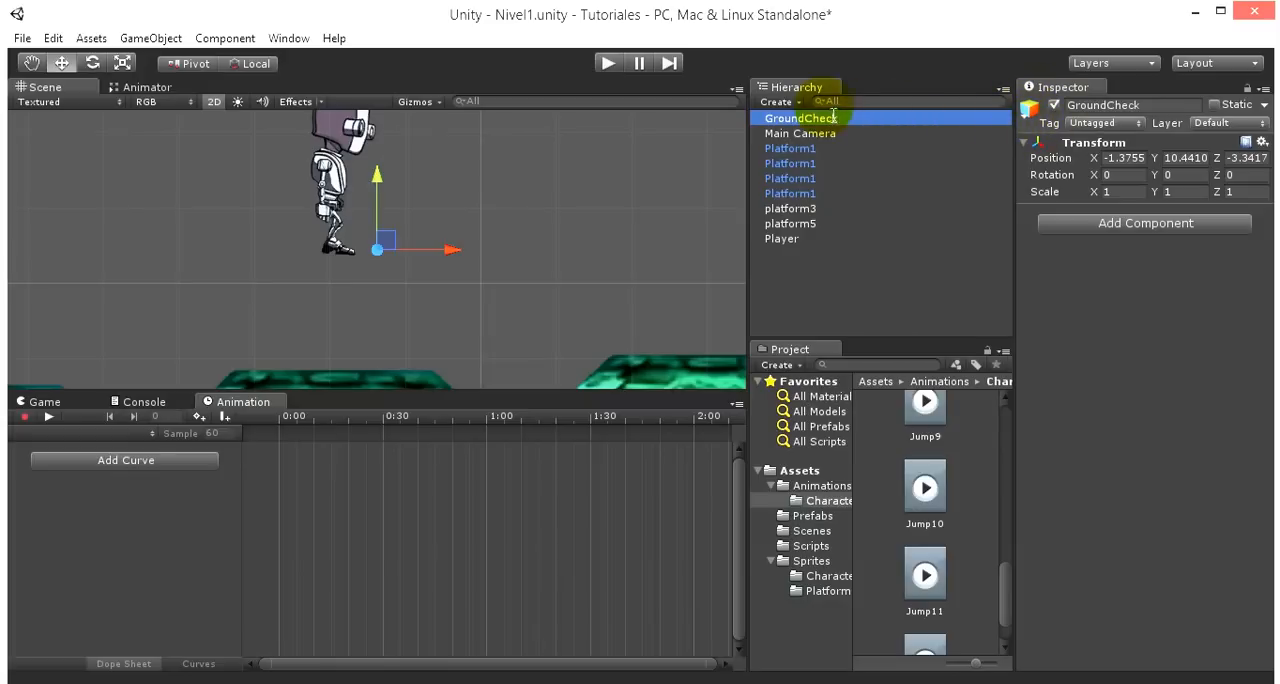
- Give GroundCheck an orange label icon to mark it in the Scene view
left_click(1029, 108)
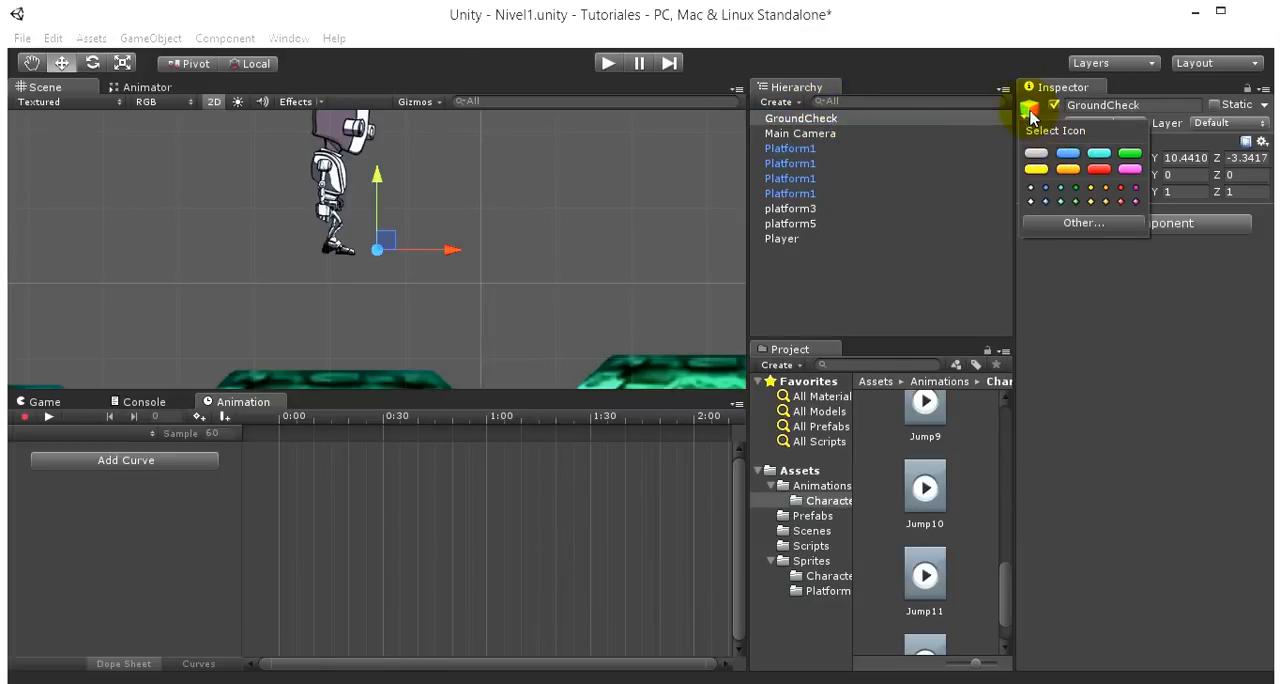
left_click(1068, 169)
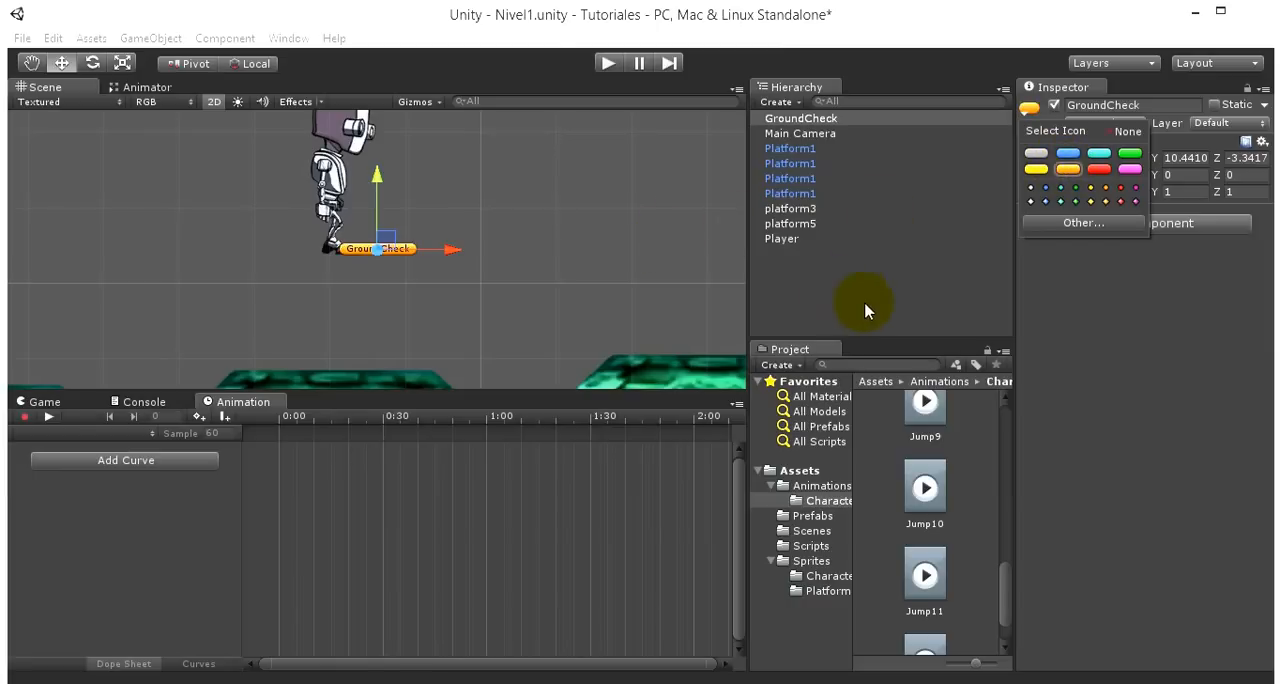
left_click(1079, 330)
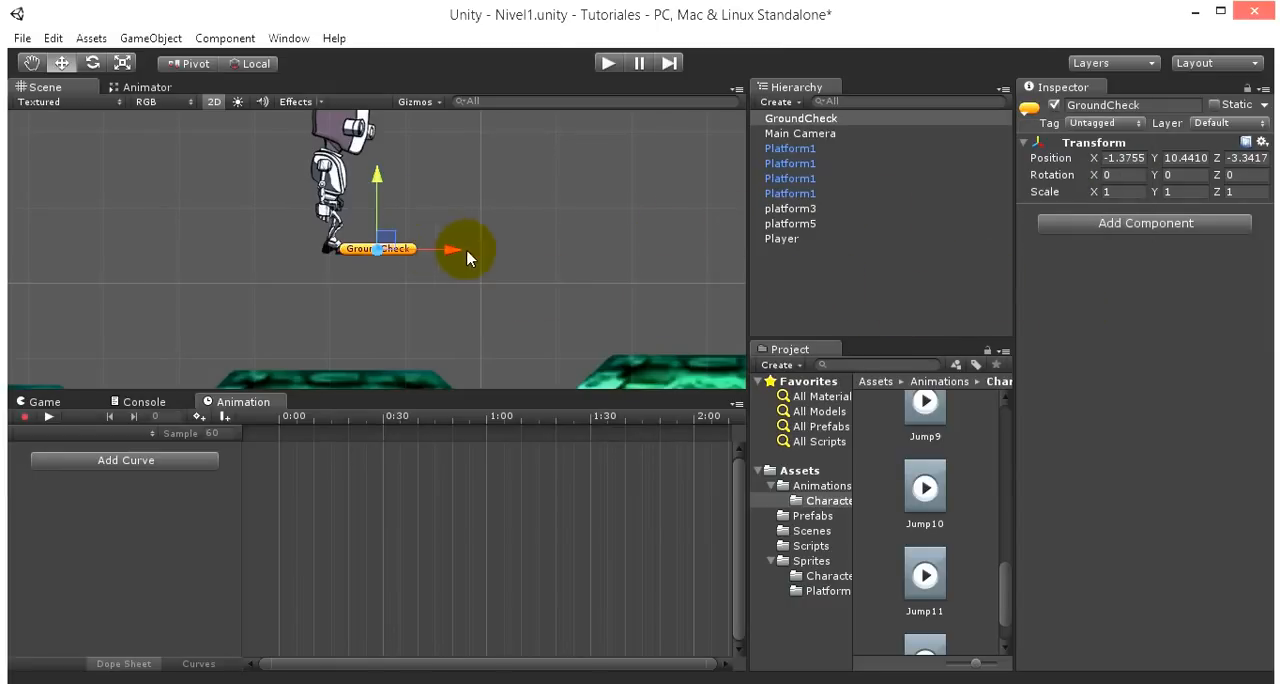
- Position GroundCheck at the robot's feet, at about X -1.92 and Y 10.40, level with the lower edge of the Player's circle collider
left_click(795, 119)
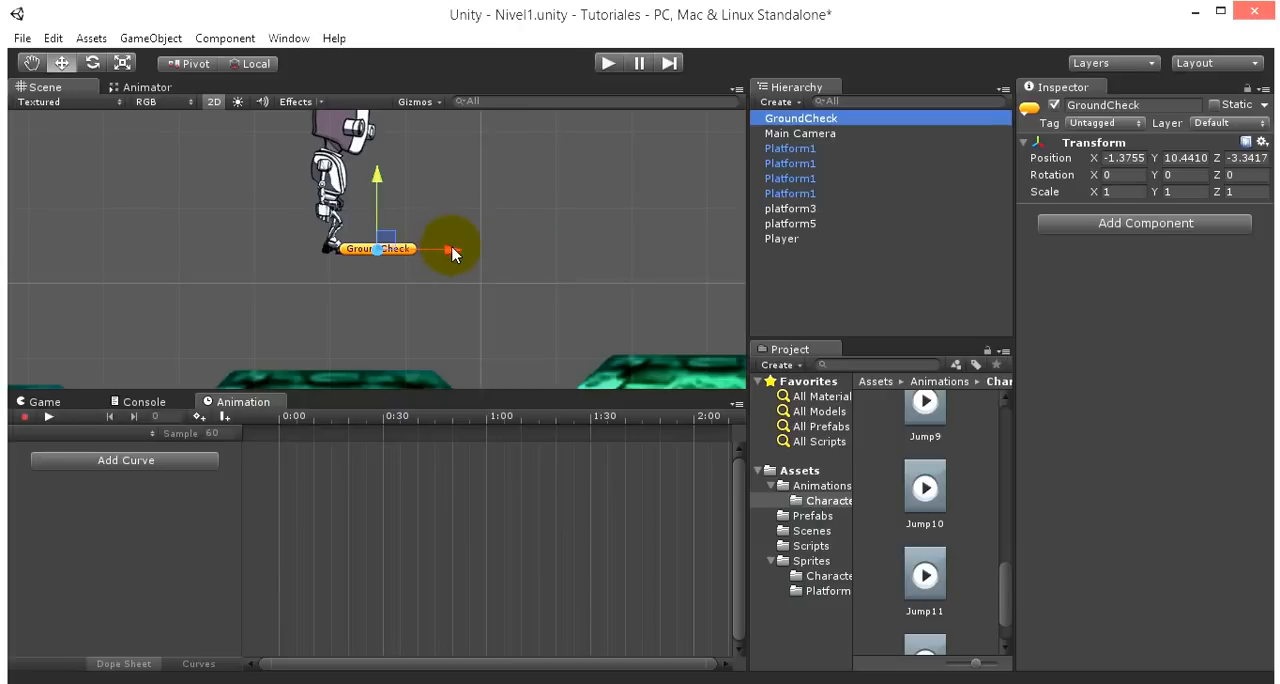
left_click_drag(452, 254, 410, 259)
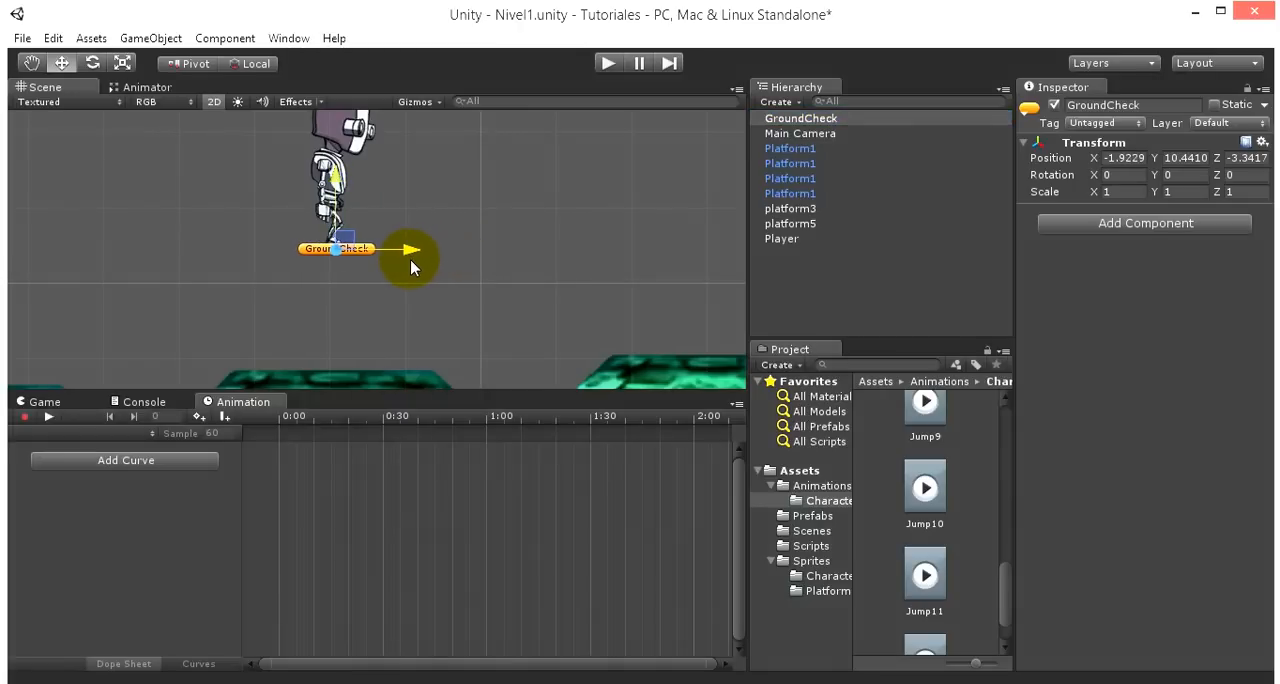
left_click(780, 239)
scroll(255, 210, "up", 2)
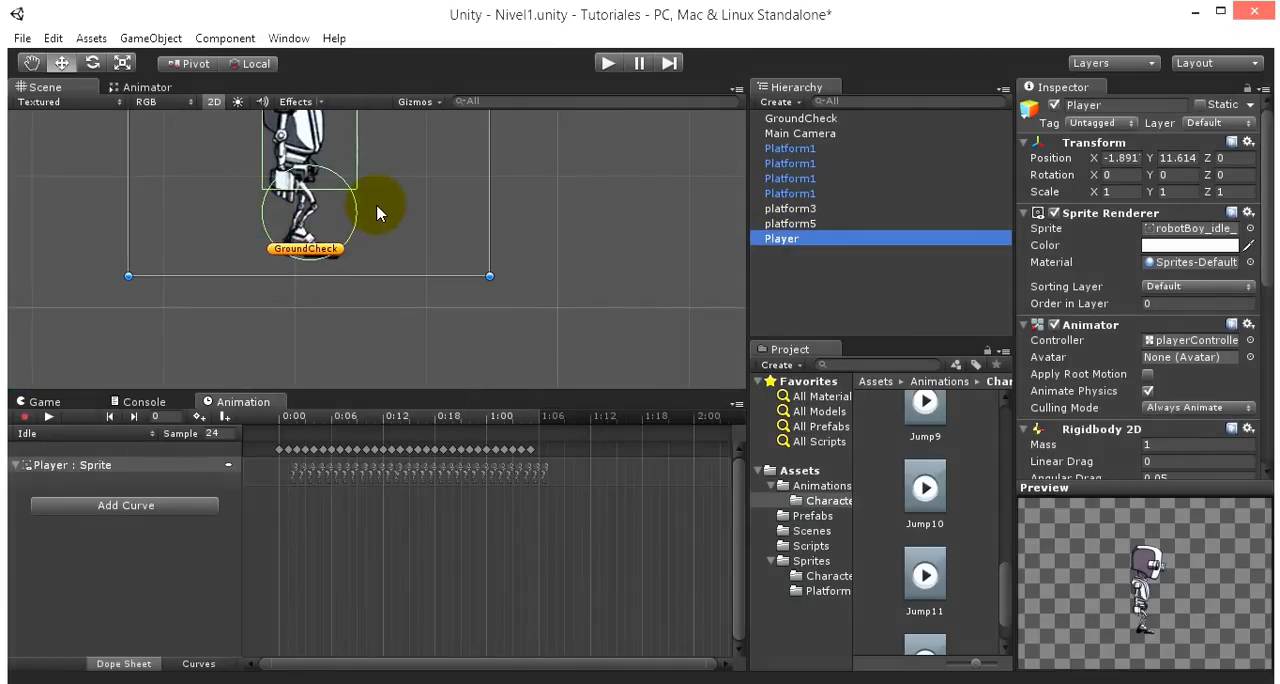
middle_click_drag(376, 212, 396, 238)
scroll(399, 311, "down", 2)
scroll(400, 320, "up", 4)
scroll(420, 305, "up", 1)
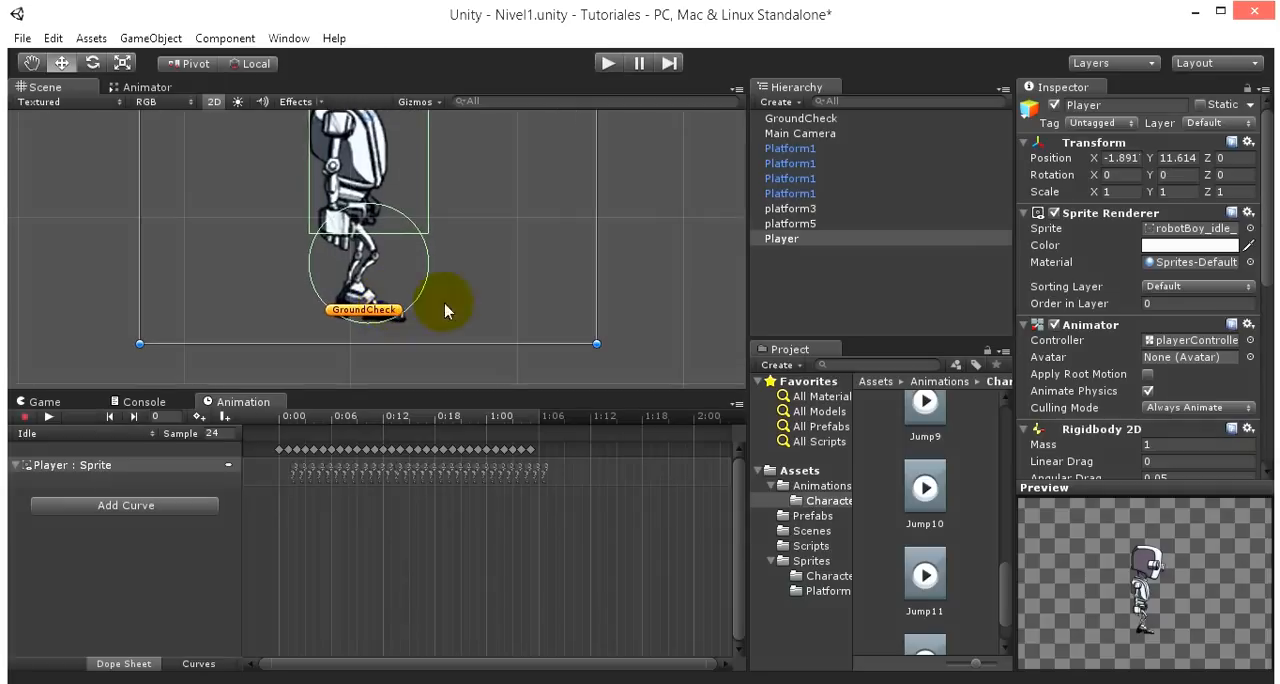
scroll(493, 264, "down", 4)
scroll(493, 268, "up", 3)
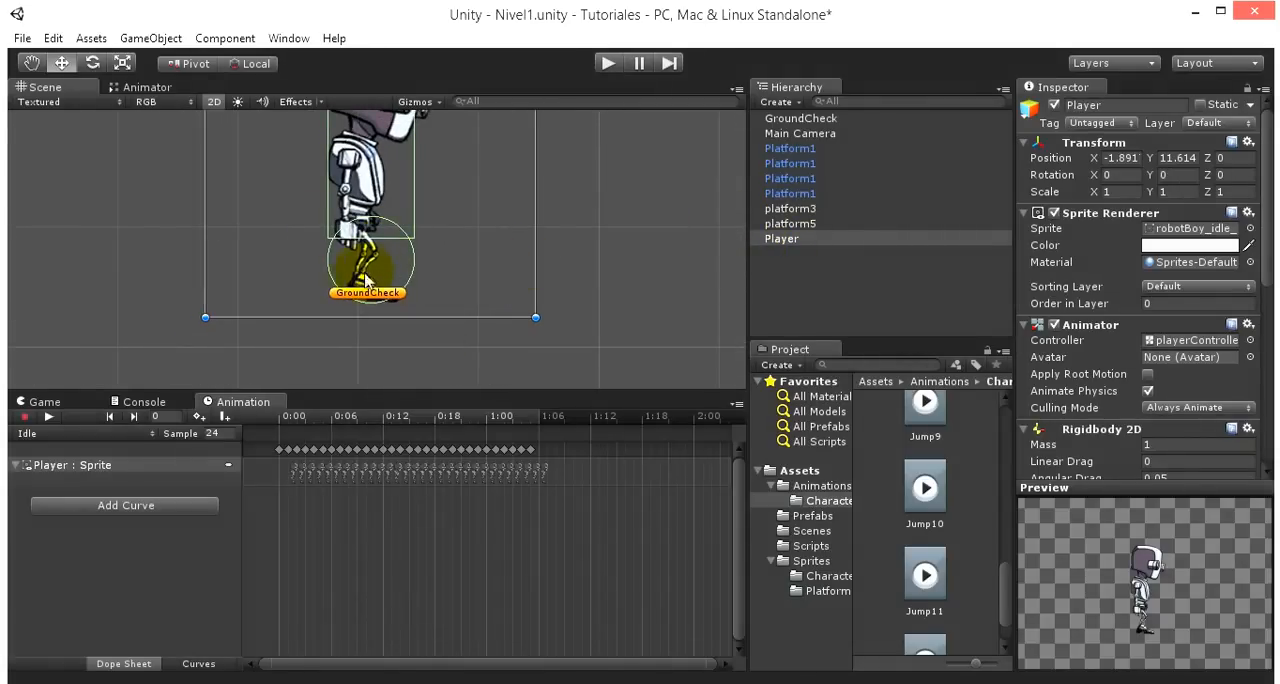
left_click(805, 118)
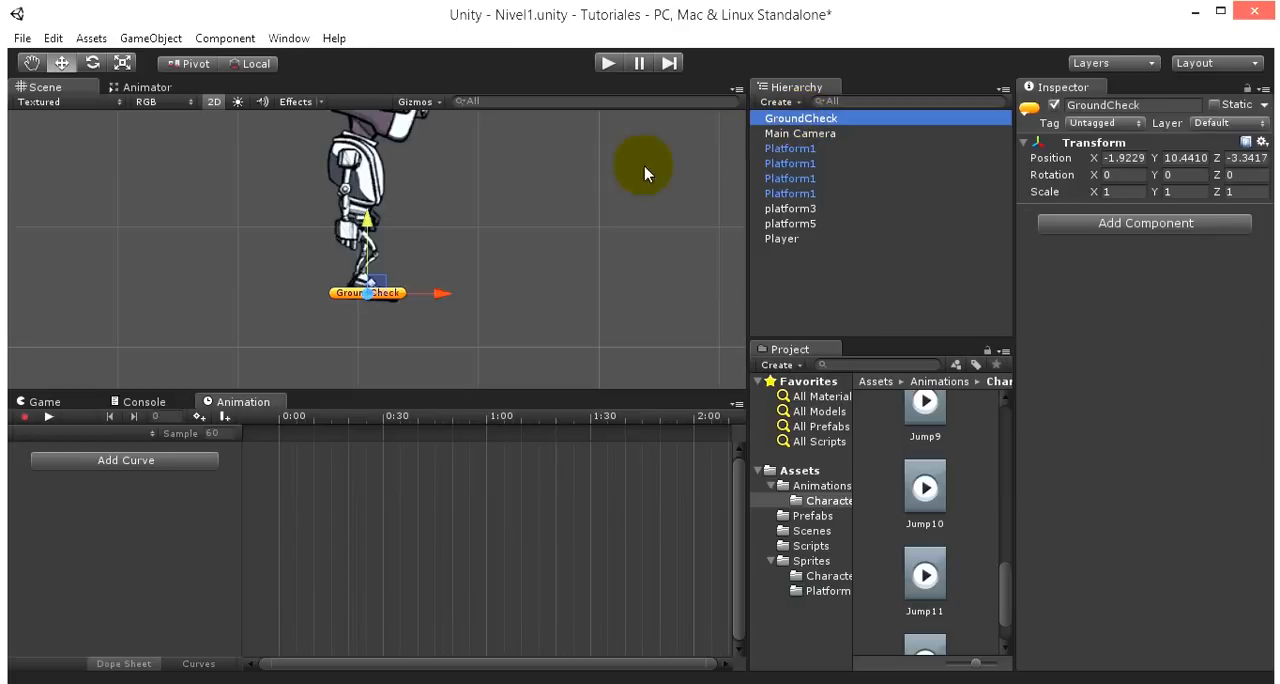
left_click_drag(366, 228, 367, 232)
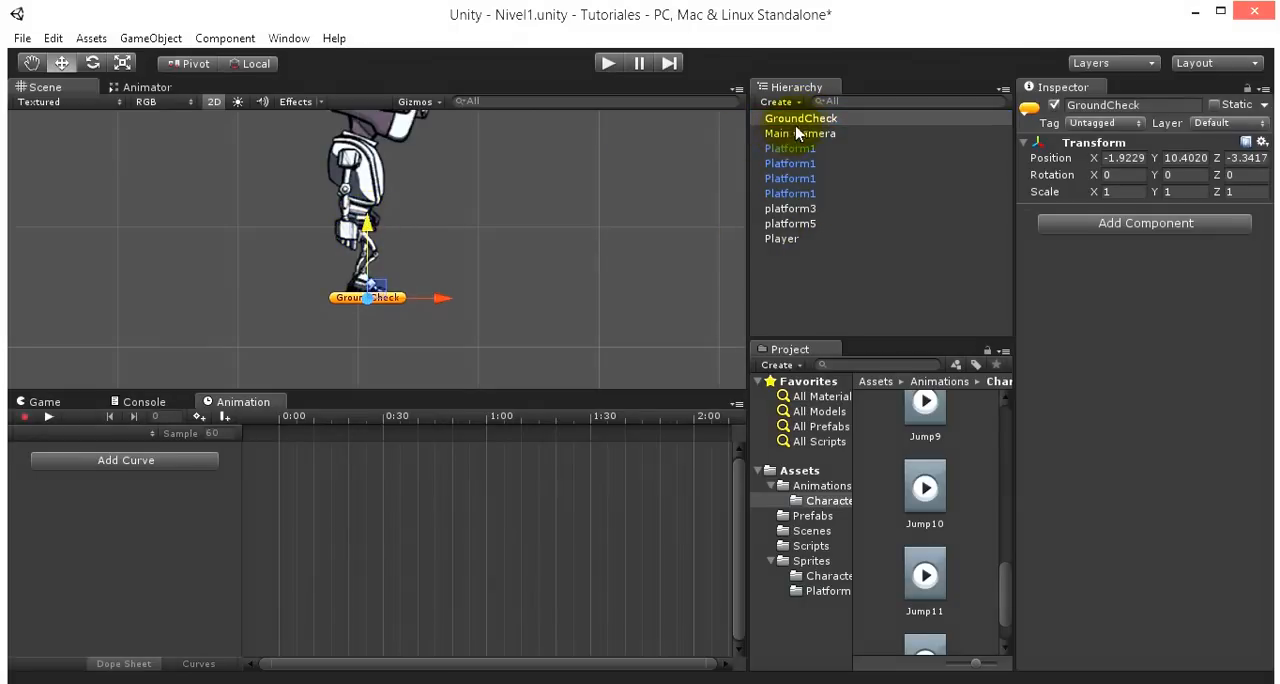
left_click(790, 239)
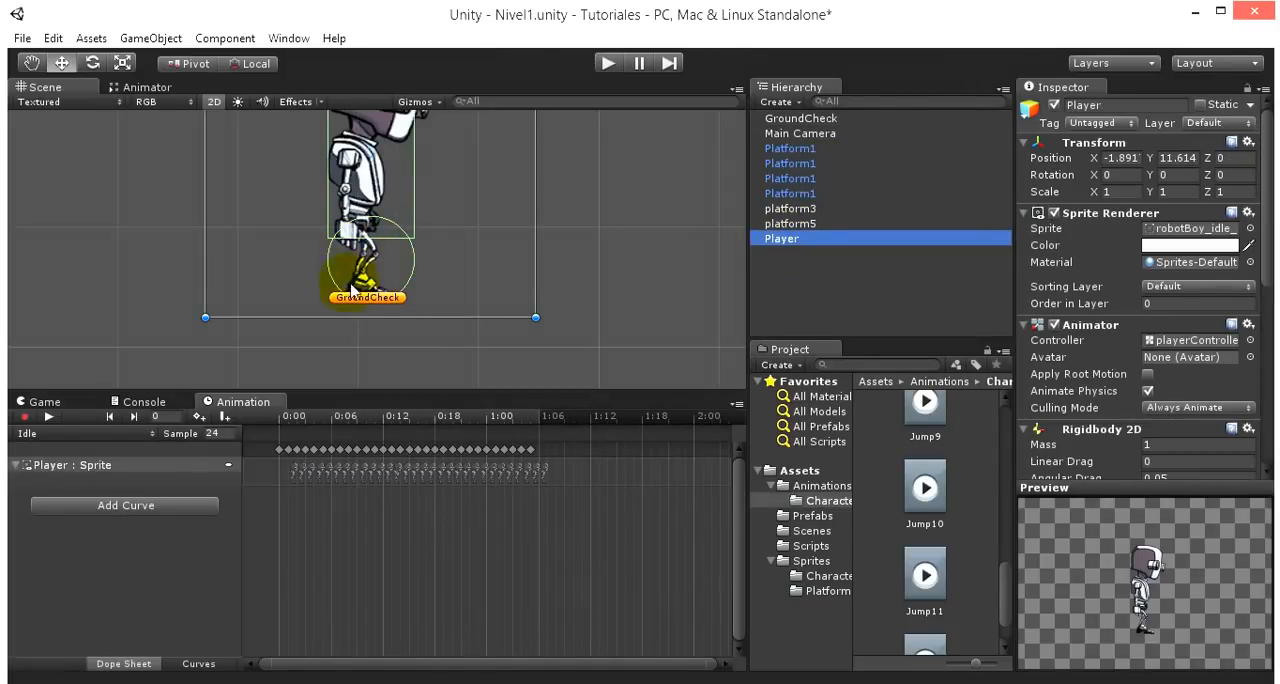
left_click(808, 305)
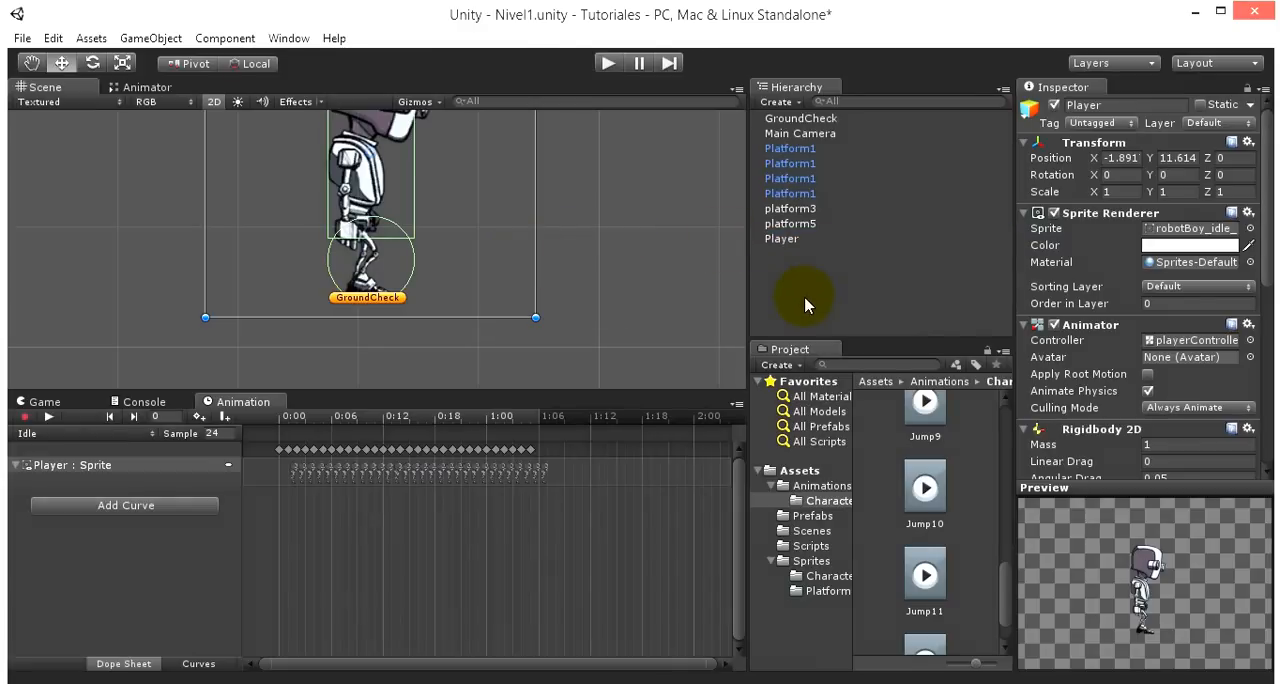
- Run the game briefly to check whether GroundCheck follows the robot, and make GroundCheck a child of Player
left_click(607, 63)
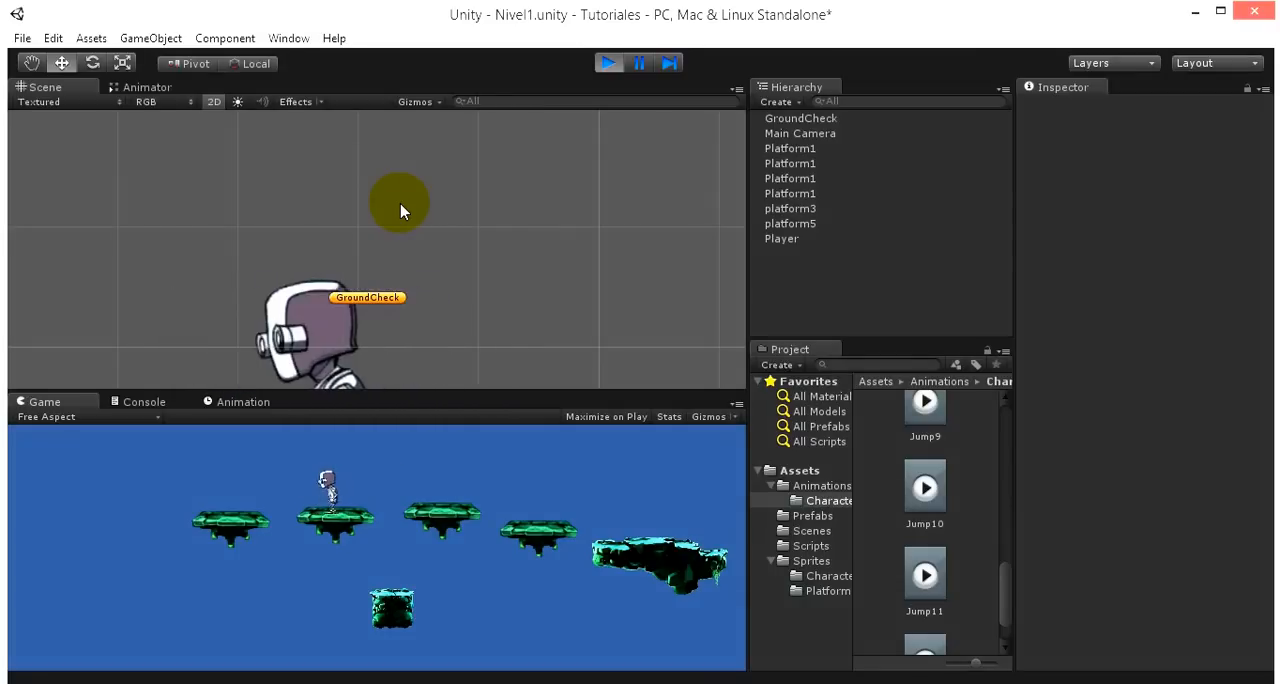
left_click(607, 63)
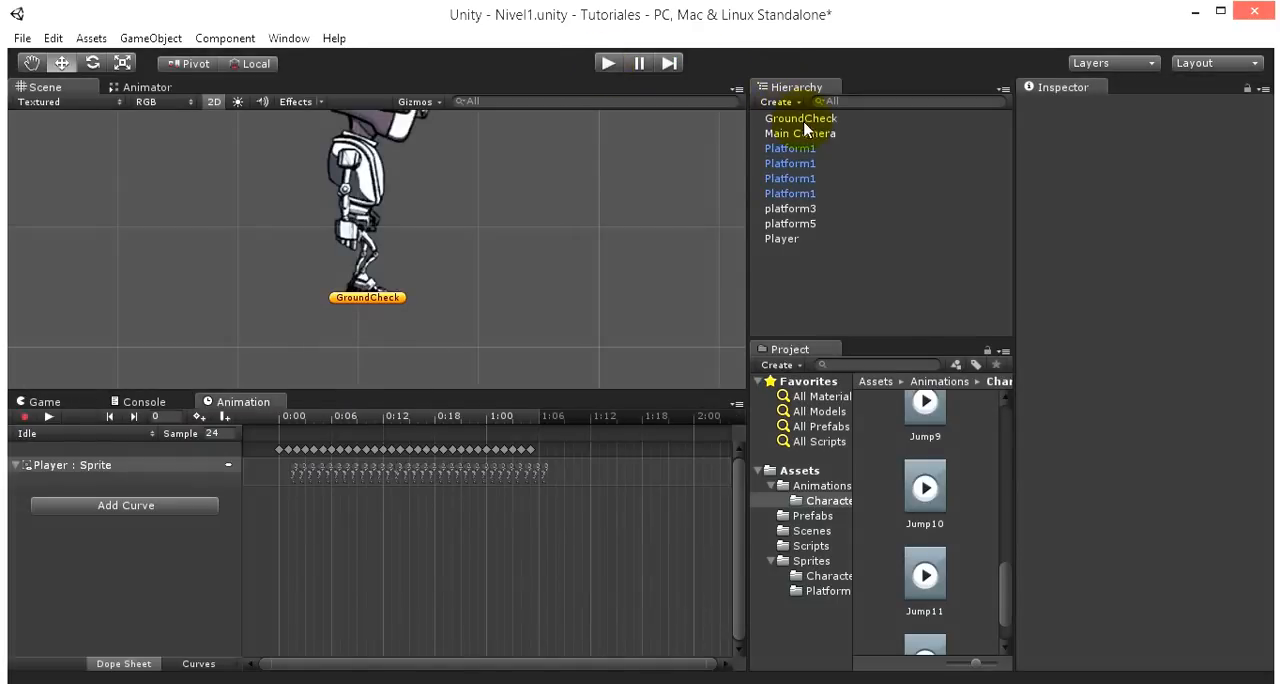
left_click_drag(803, 118, 810, 240)
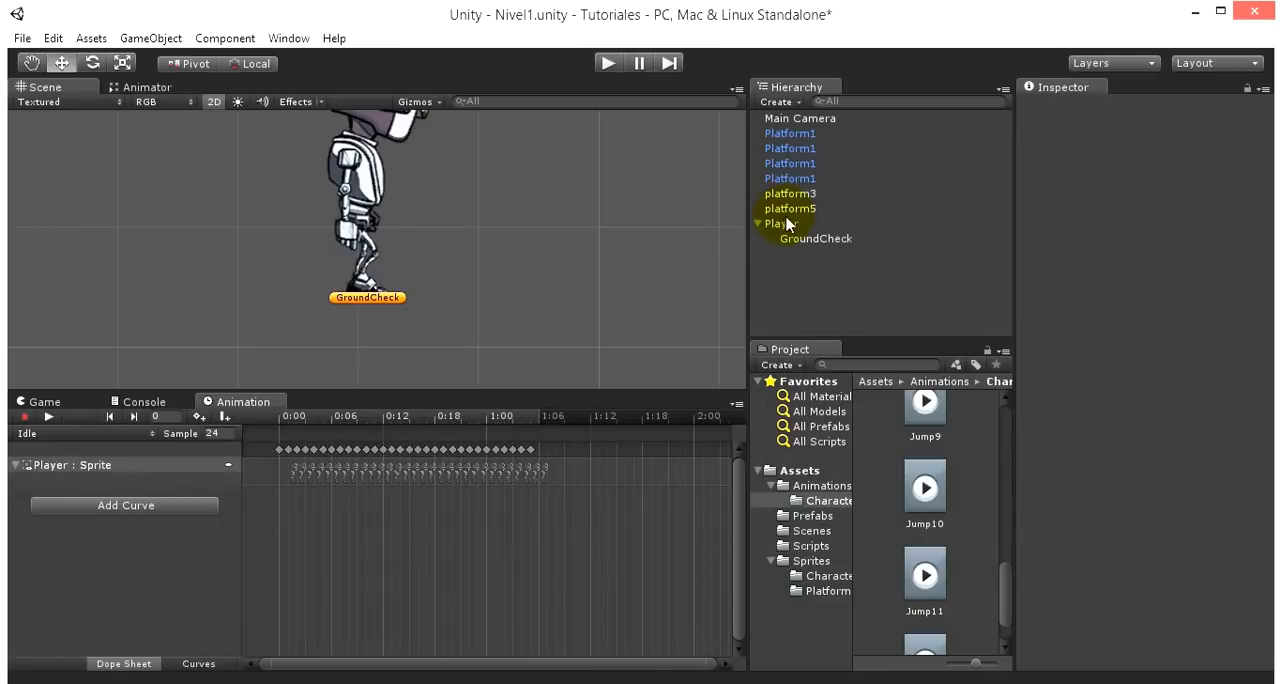
- Run the game and move the robot left and right on its platform to test that GroundCheck follows its feet
left_click(608, 63)
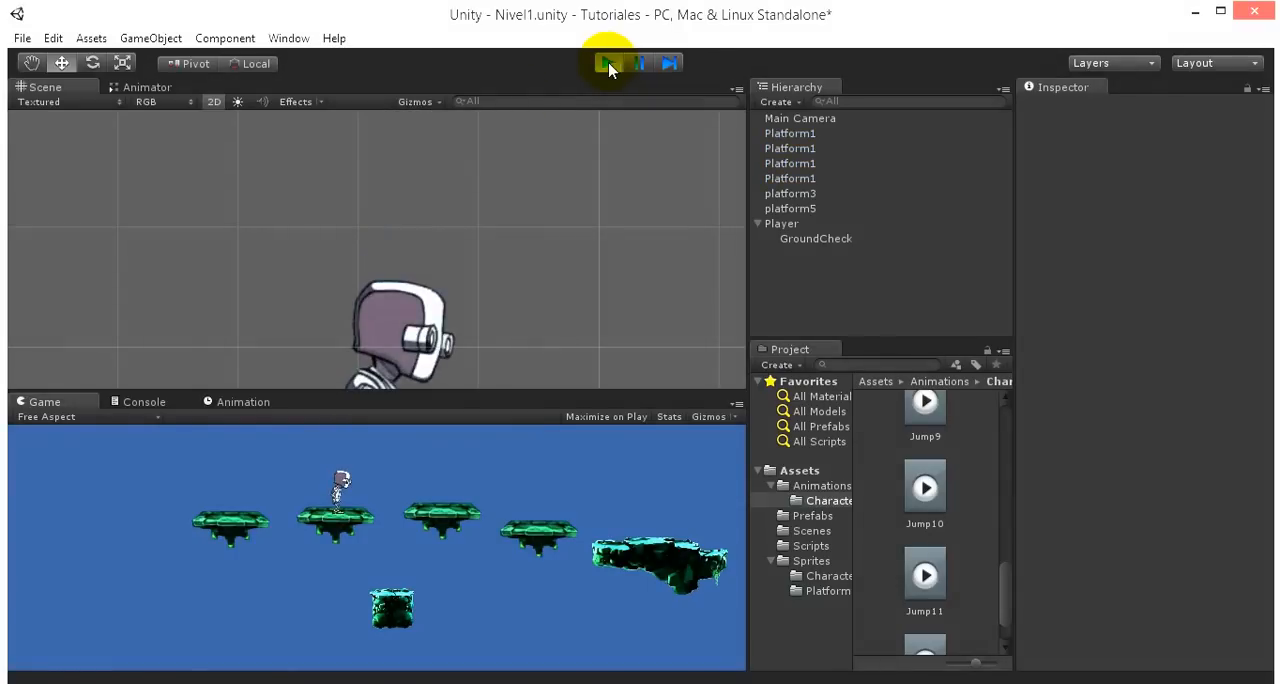
middle_click_drag(473, 253, 416, 23)
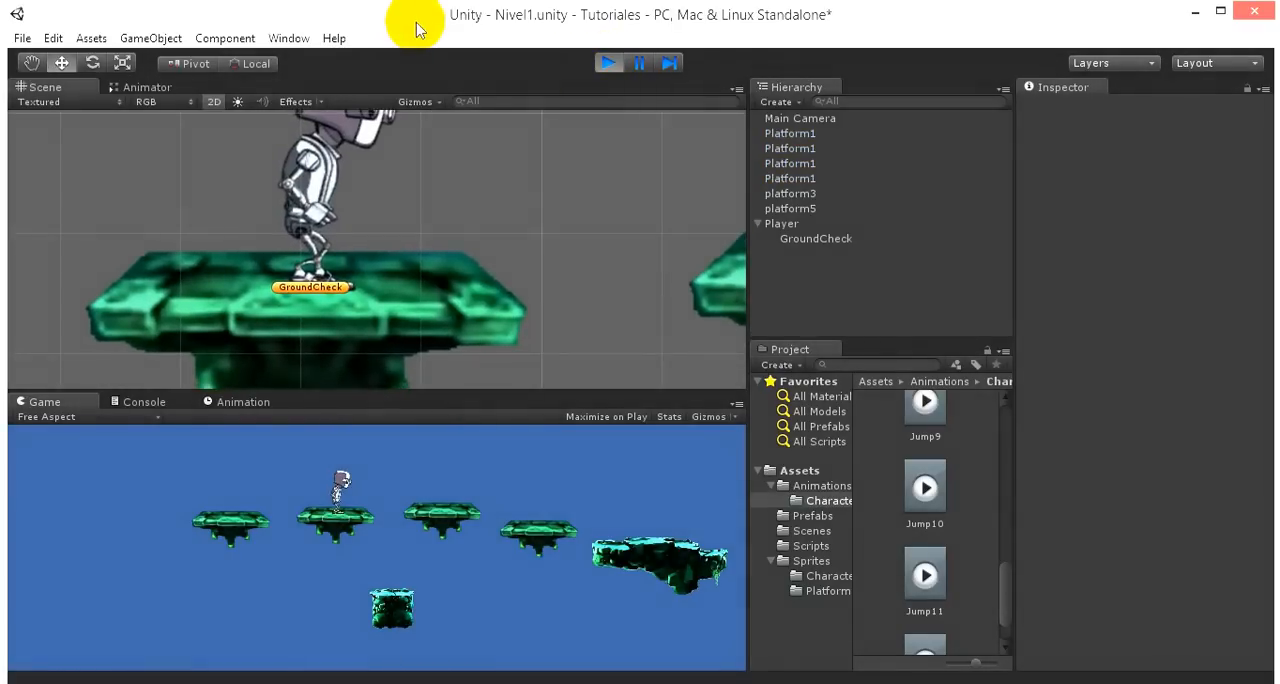
key("Left")
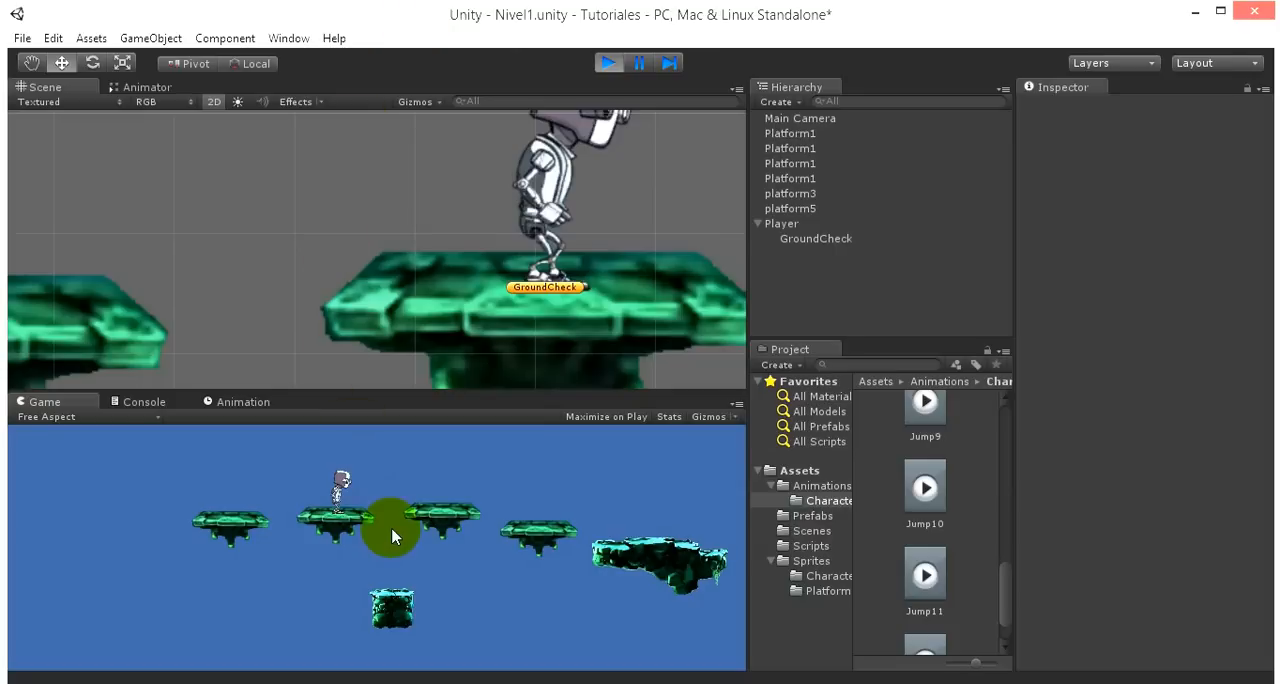
key("Left")
key("Right")
key("Left")
key("Right")
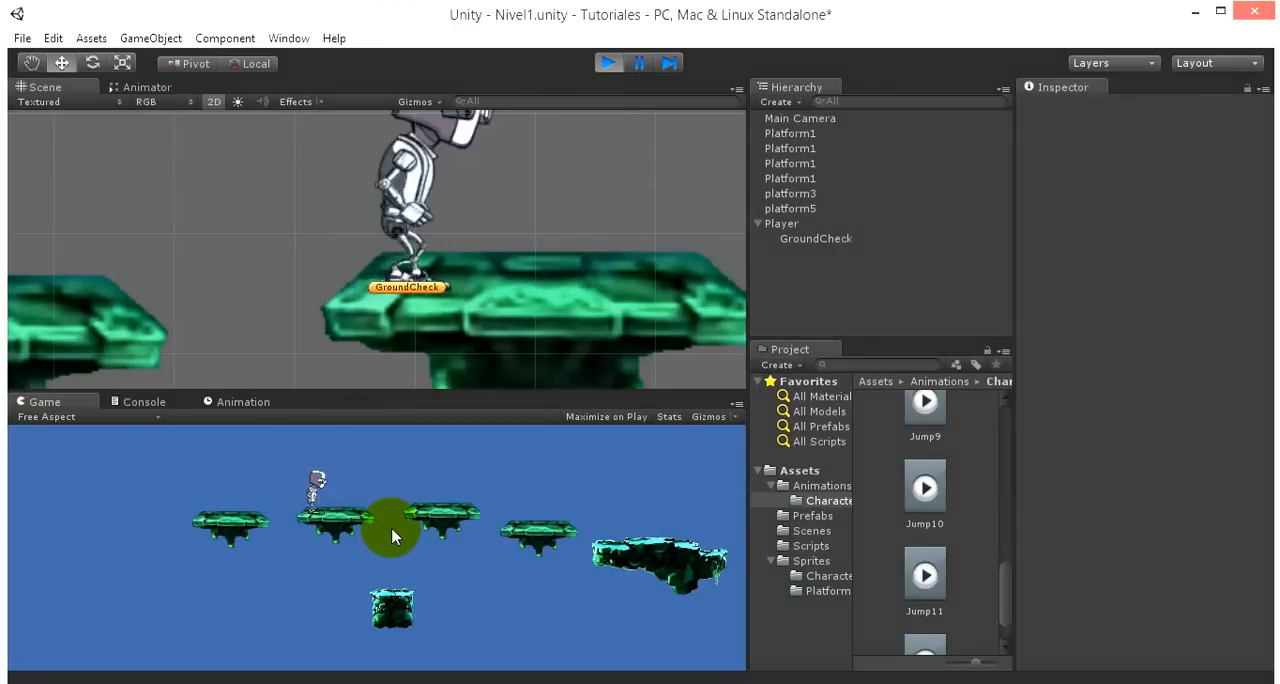
key("Right")
key("Left")
key("Right")
key("Left")
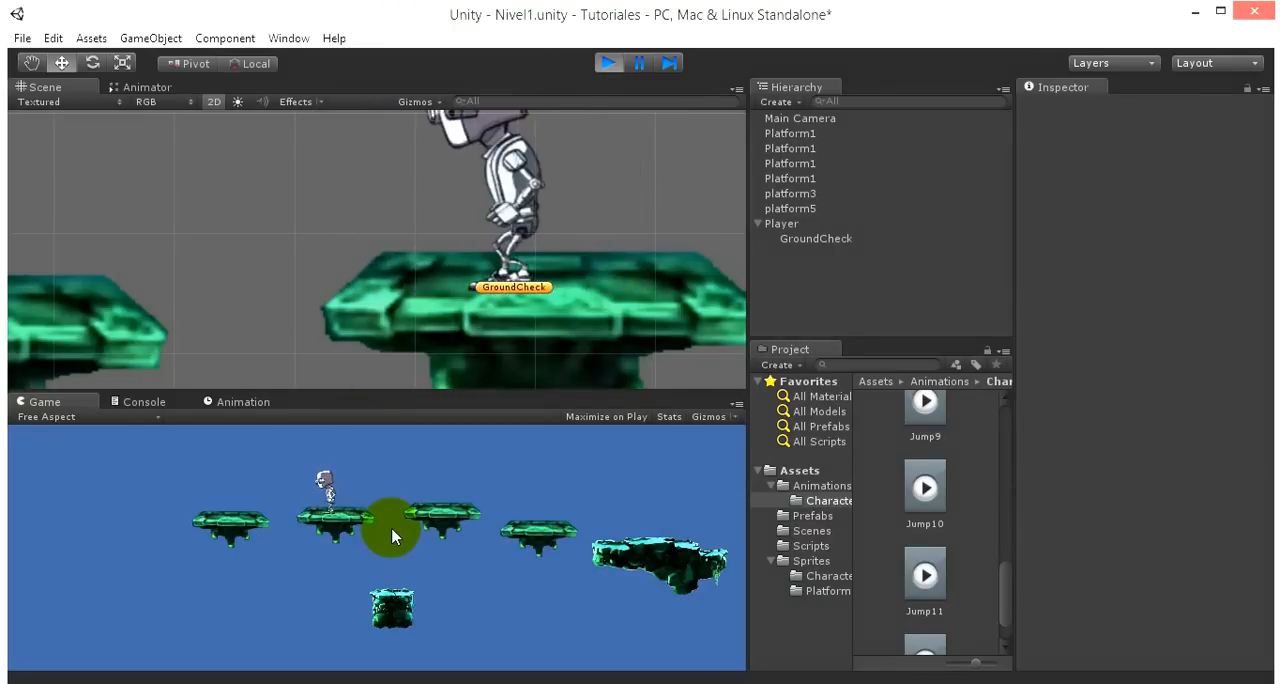
- Move the robot right and left once more on its platform, and stop the running game
key("Right")
key("Left")
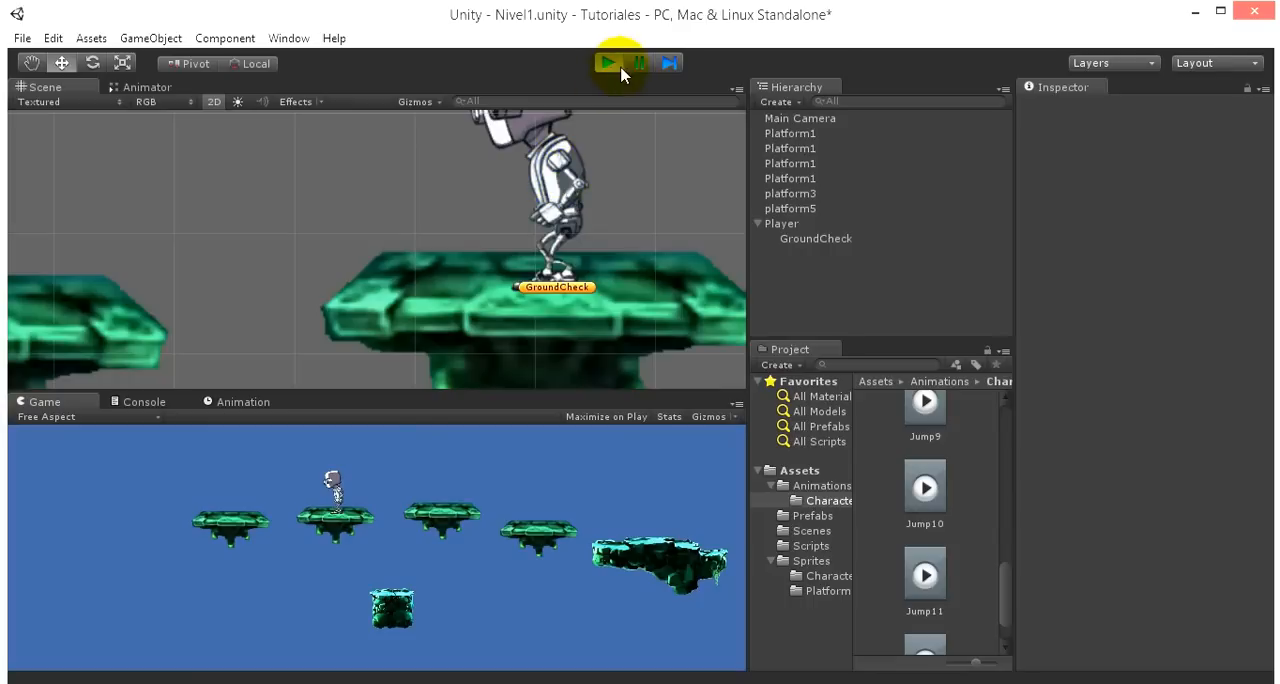
left_click(607, 64)
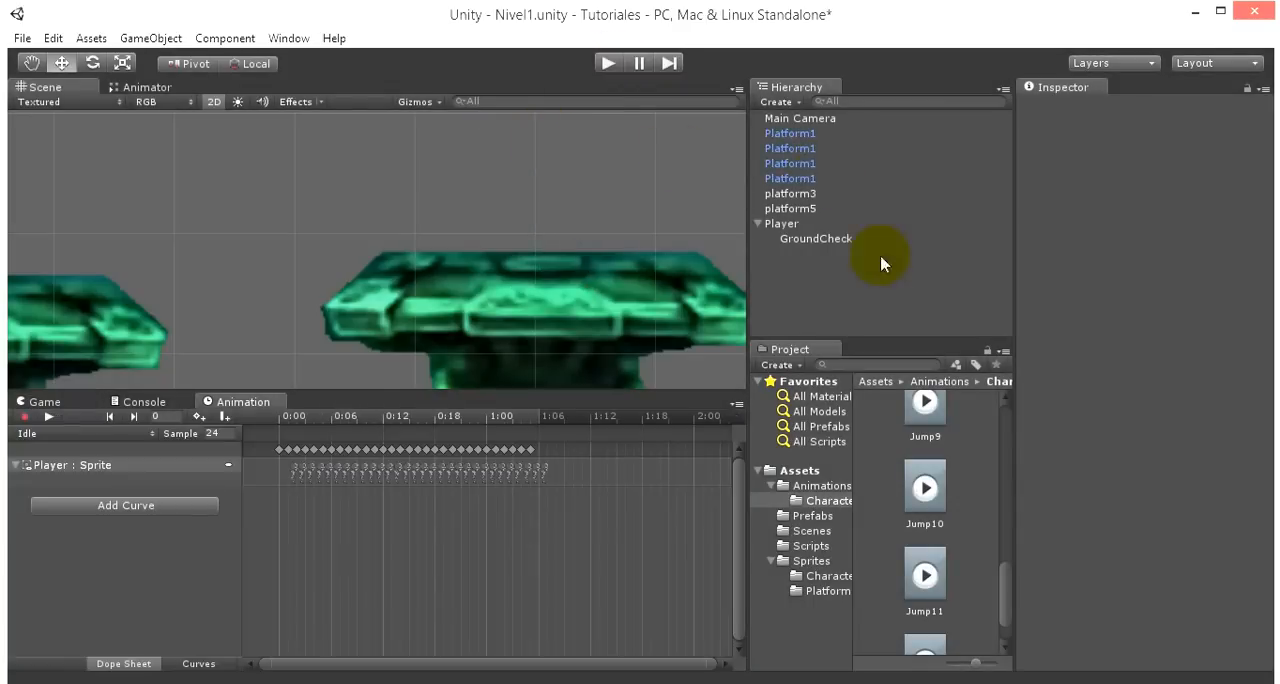
- Examine Player's components and compare the extents of its box and circle colliders with GroundCheck and the platforms below
left_click(782, 223)
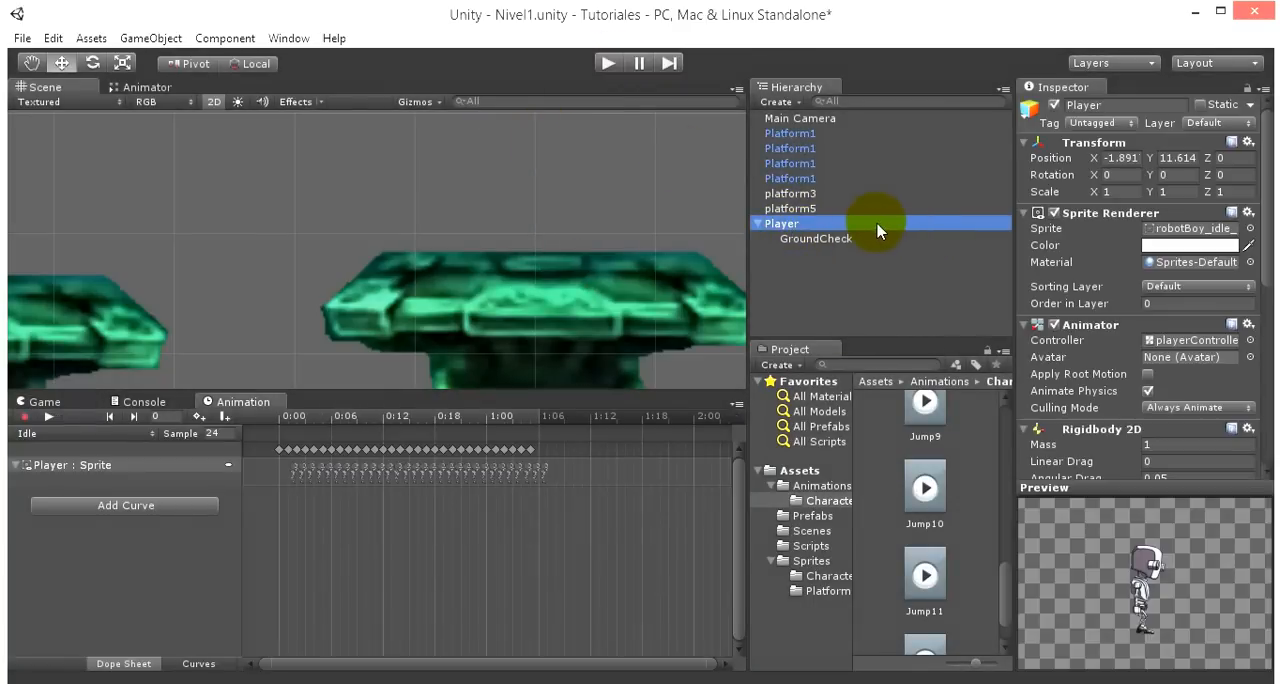
scroll(1100, 185, "down", 10)
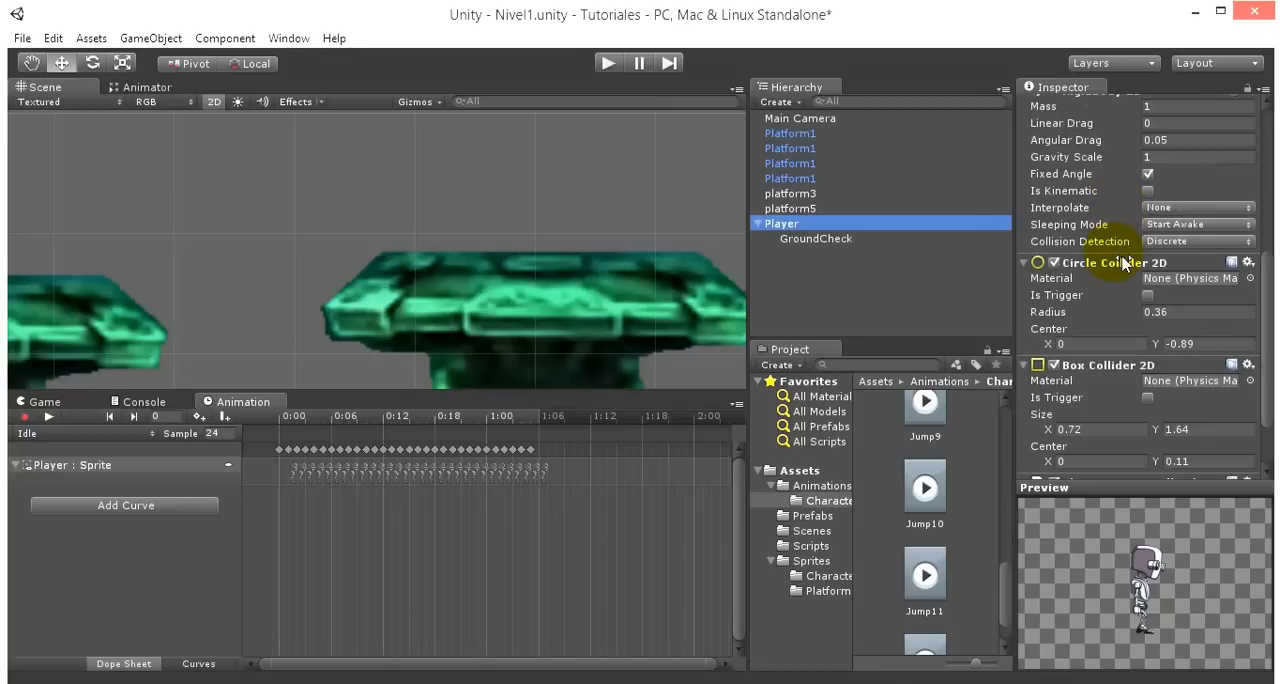
scroll(1122, 262, "up", 10)
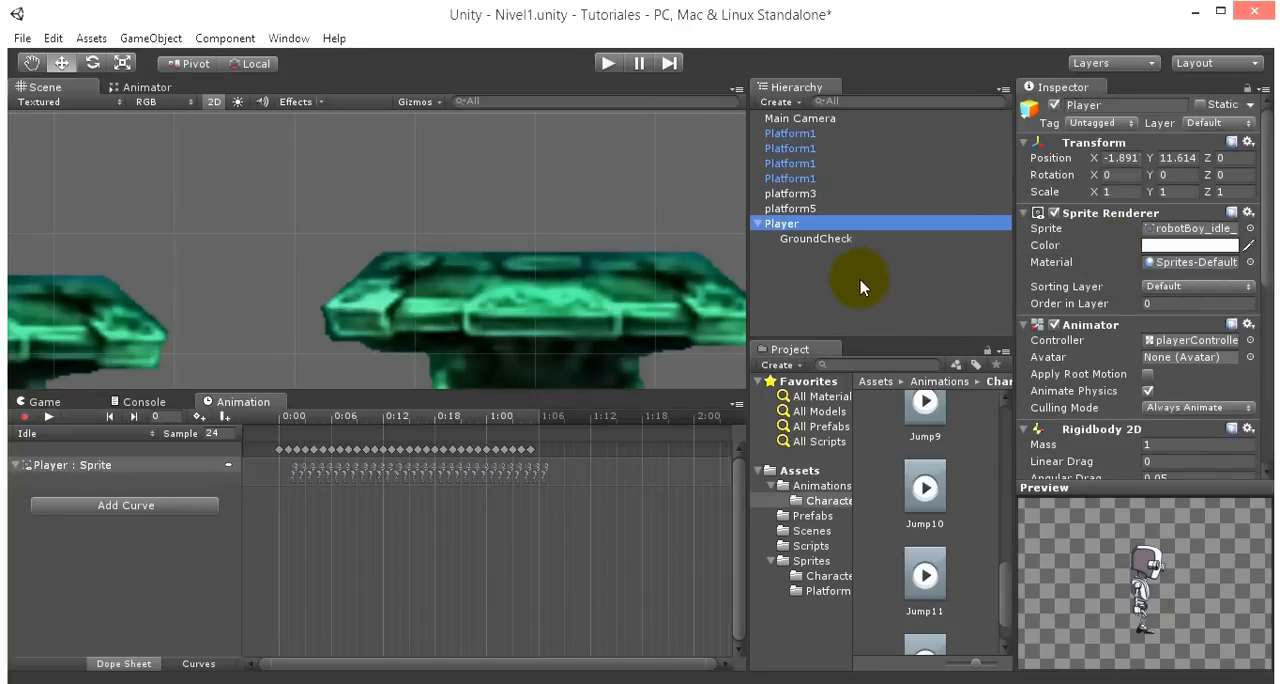
scroll(508, 191, "down", 6)
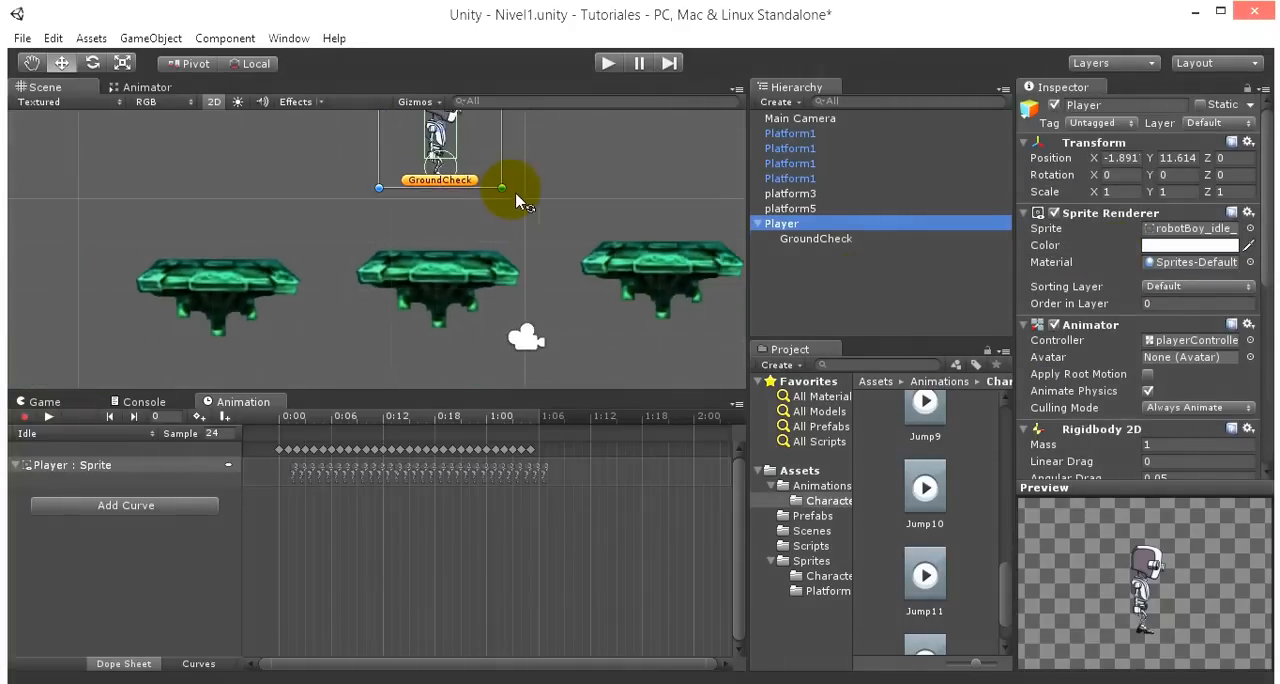
middle_click_drag(555, 159, 557, 278)
scroll(545, 284, "up", 6)
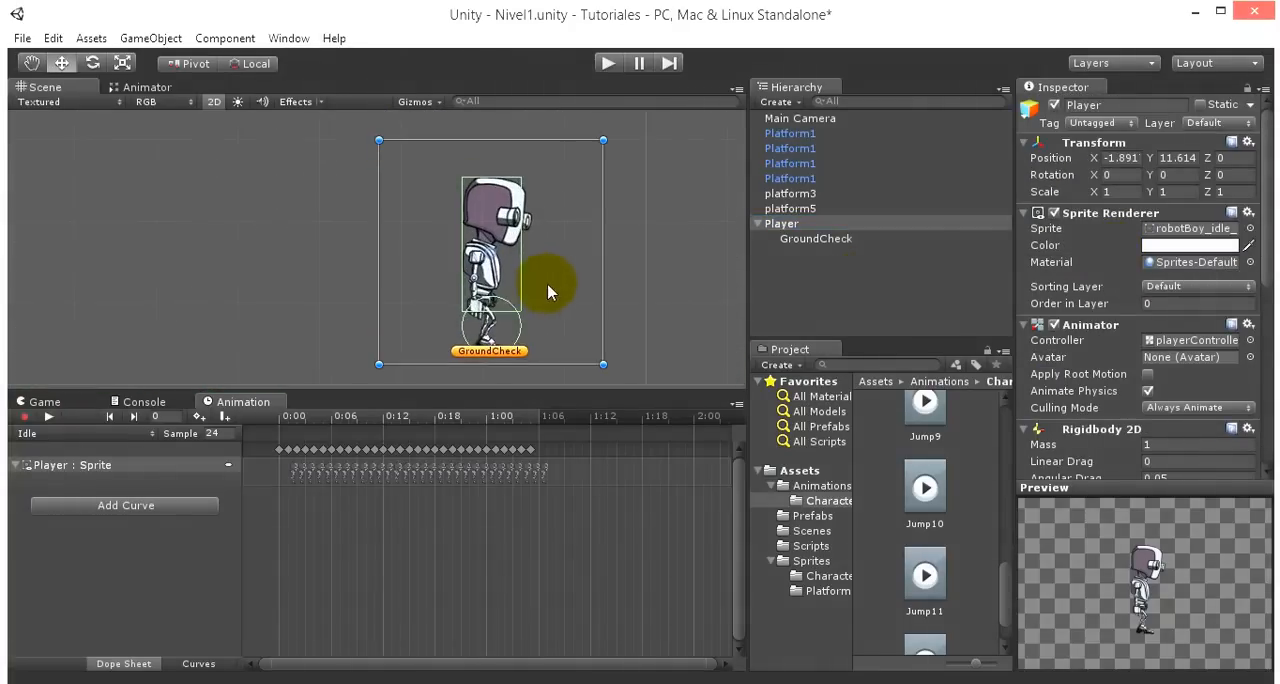
middle_click_drag(627, 241, 484, 197)
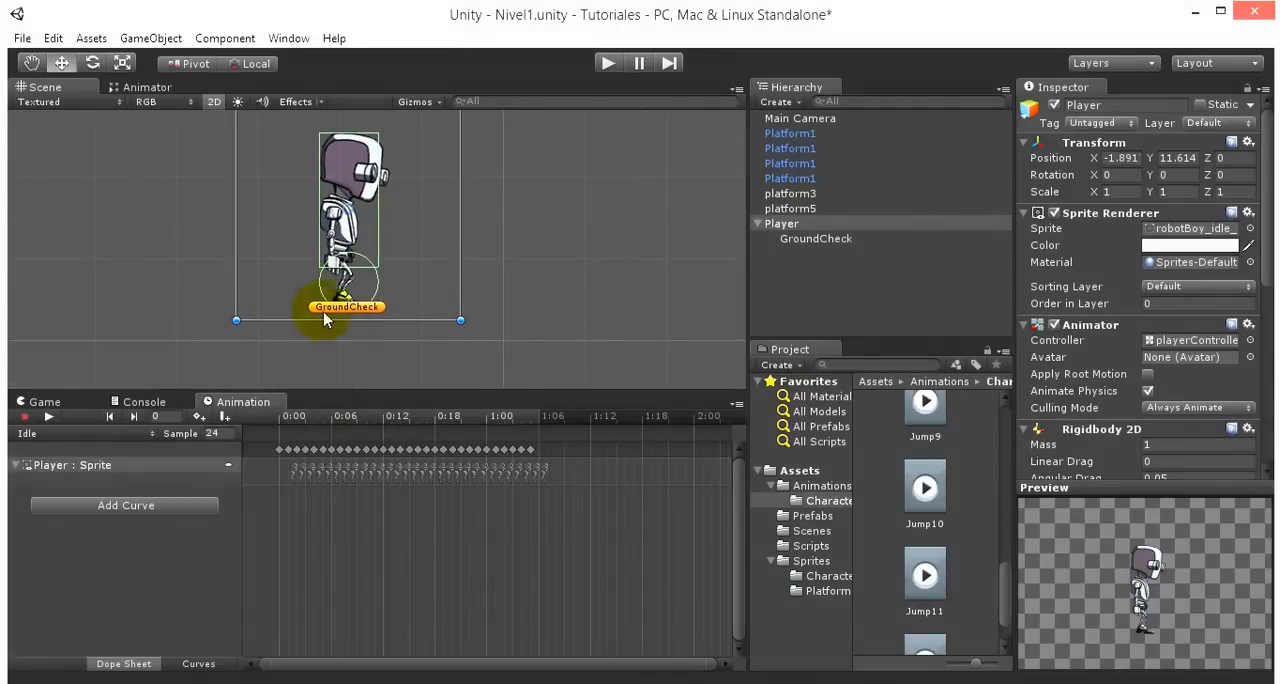
middle_click_drag(562, 323, 563, 227)
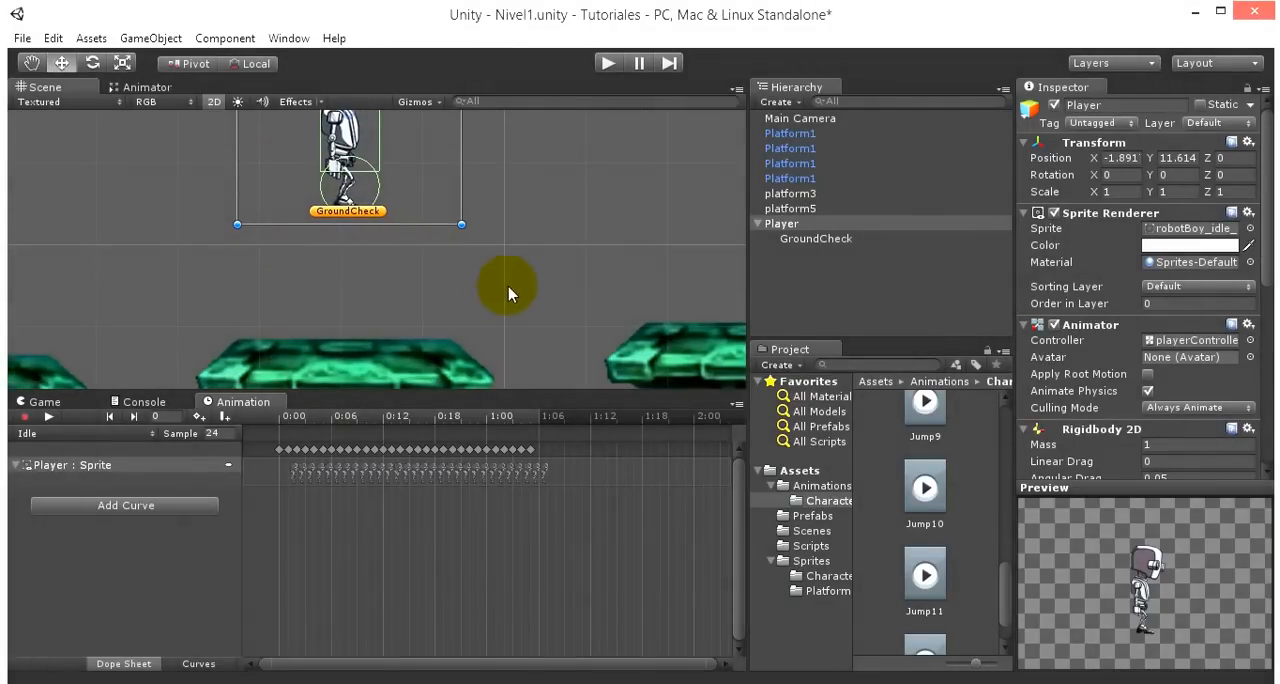
middle_click_drag(531, 262, 509, 386)
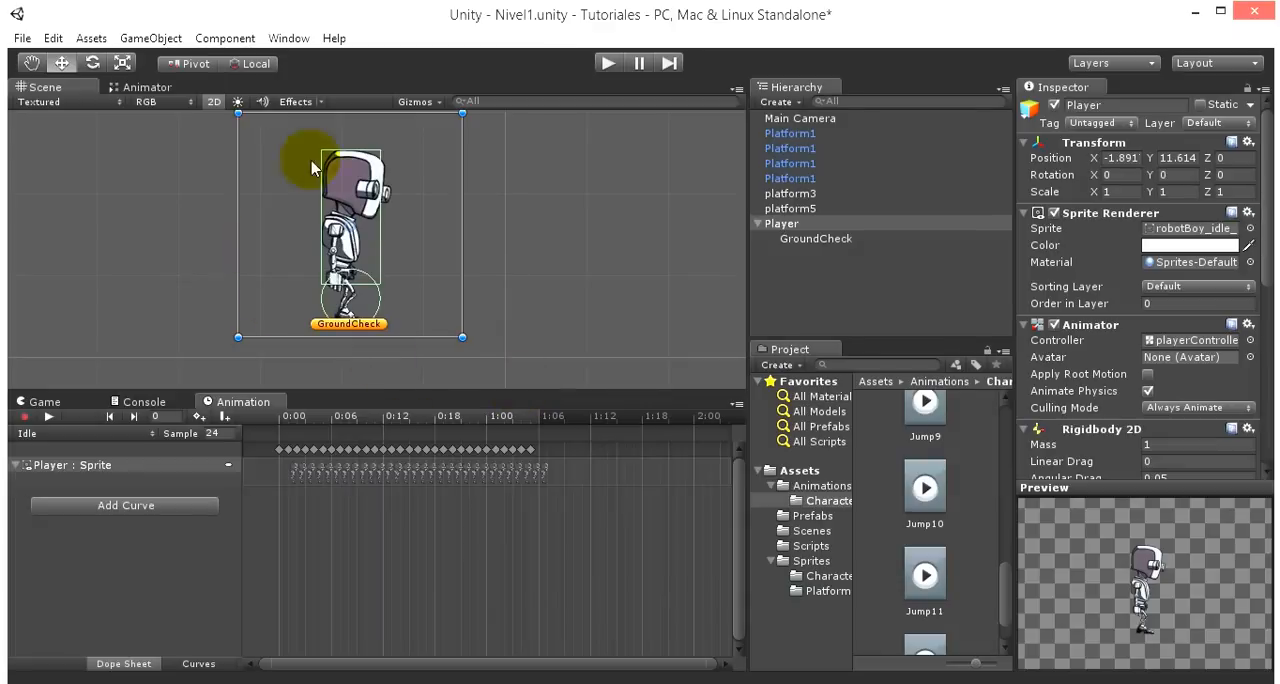
middle_click_drag(524, 257, 523, 149)
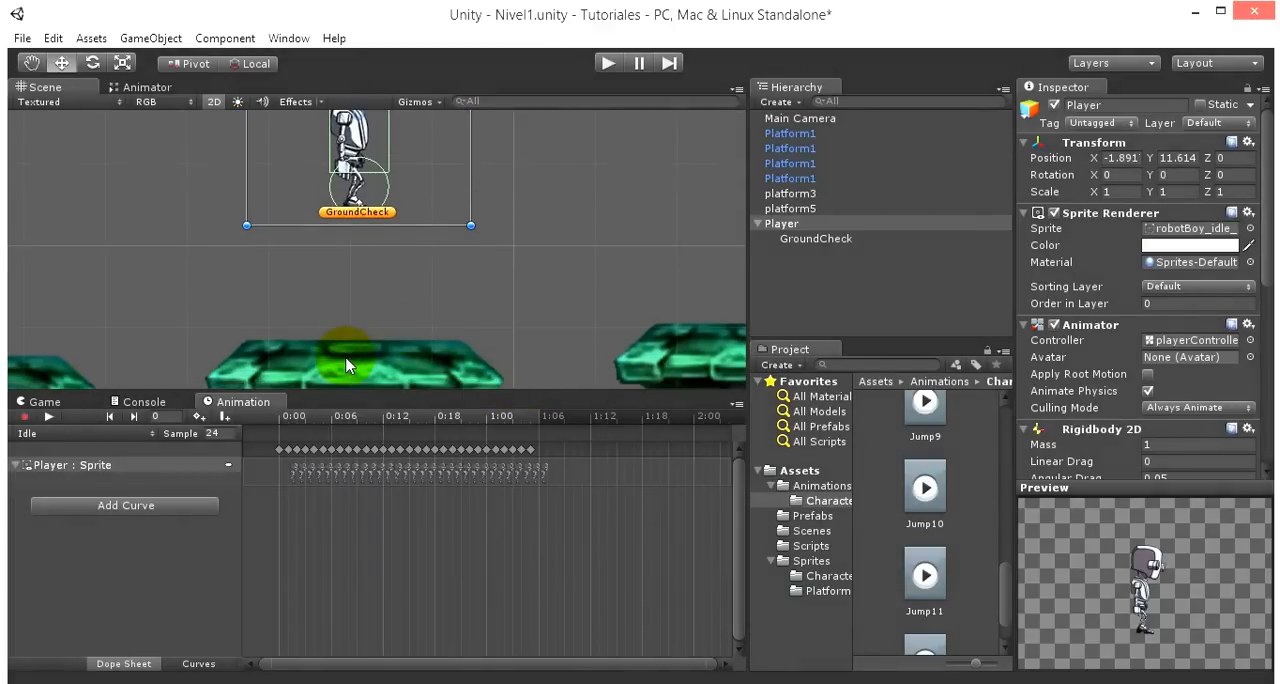
- Inspect the box collider of the platform below the robot, and compare it with Player's own colliders
left_click(345, 366)
scroll(345, 366, "down", 2)
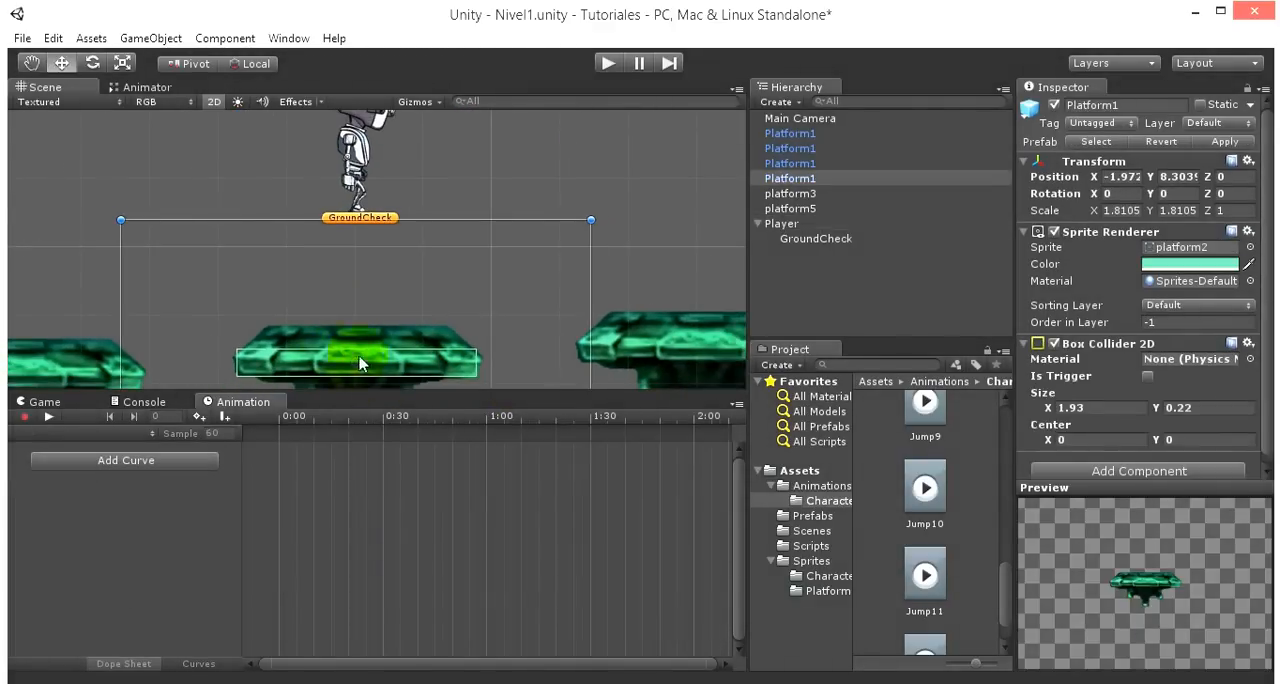
scroll(420, 285, "up", 2)
left_click(343, 130)
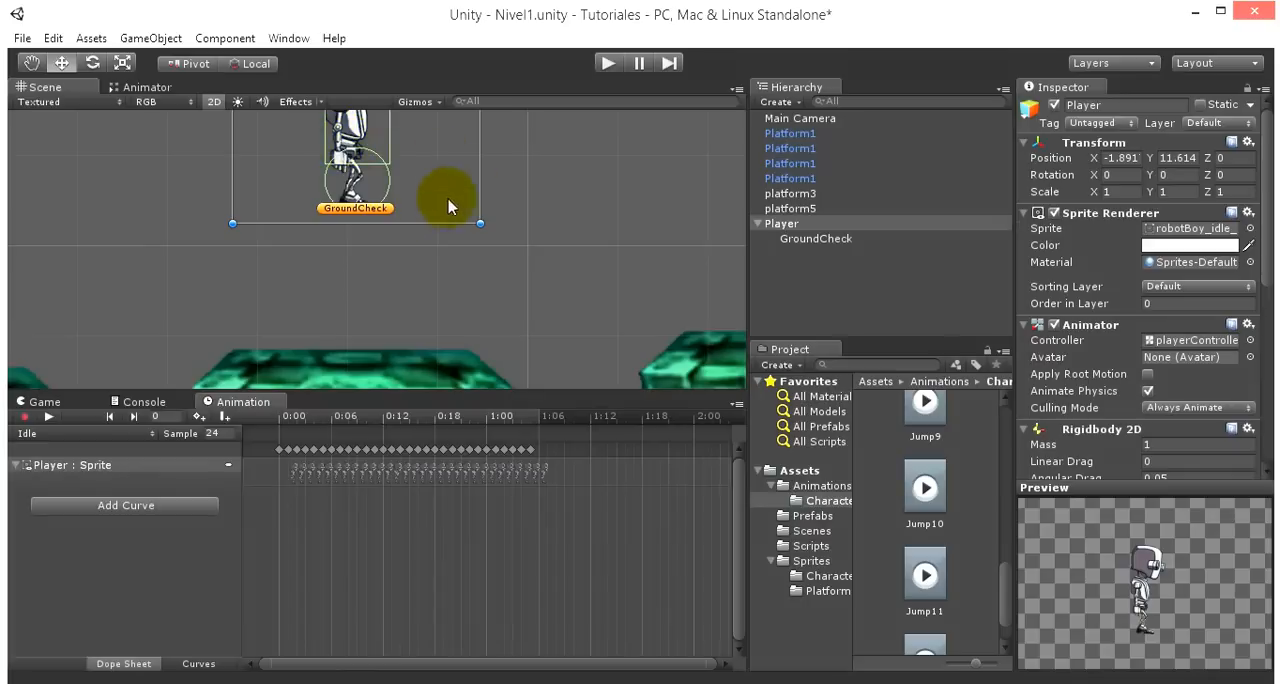
scroll(506, 257, "up", 2)
middle_click_drag(552, 220, 543, 386)
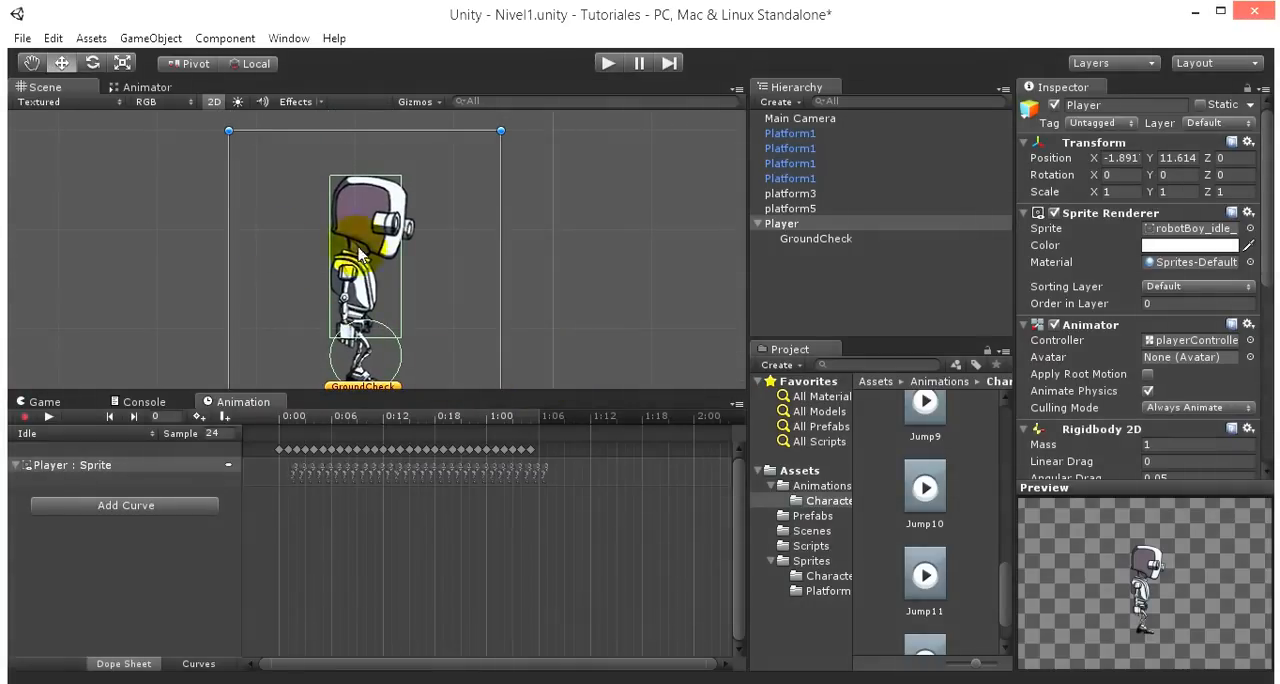
scroll(378, 258, "down", 1)
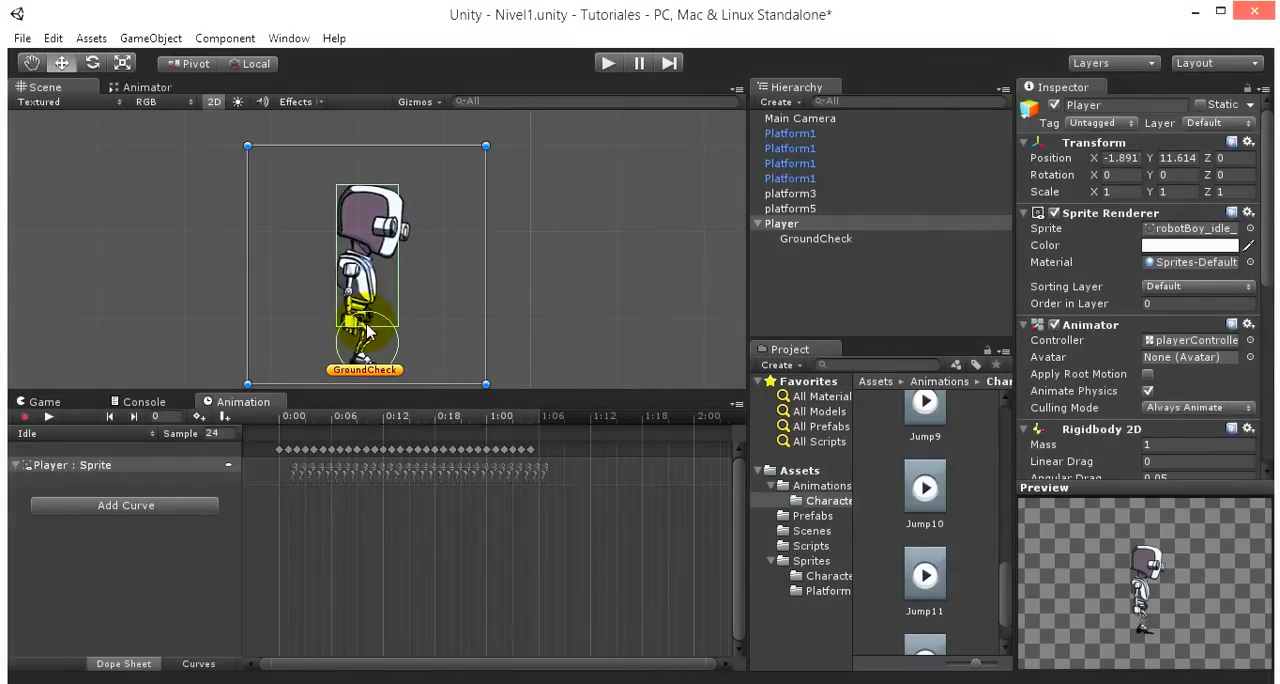
scroll(499, 333, "down", 2)
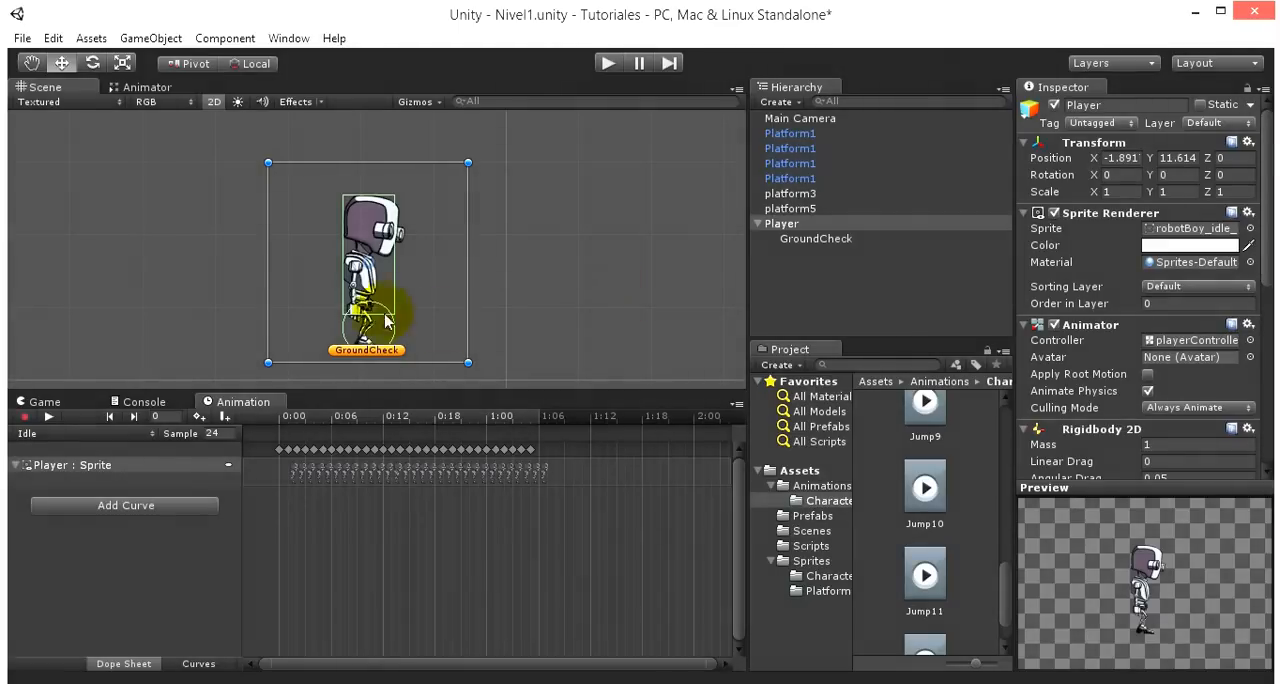
- Examine up close where GroundCheck sits relative to the lower edge of Player's circle collider
middle_click_drag(514, 309, 509, 223)
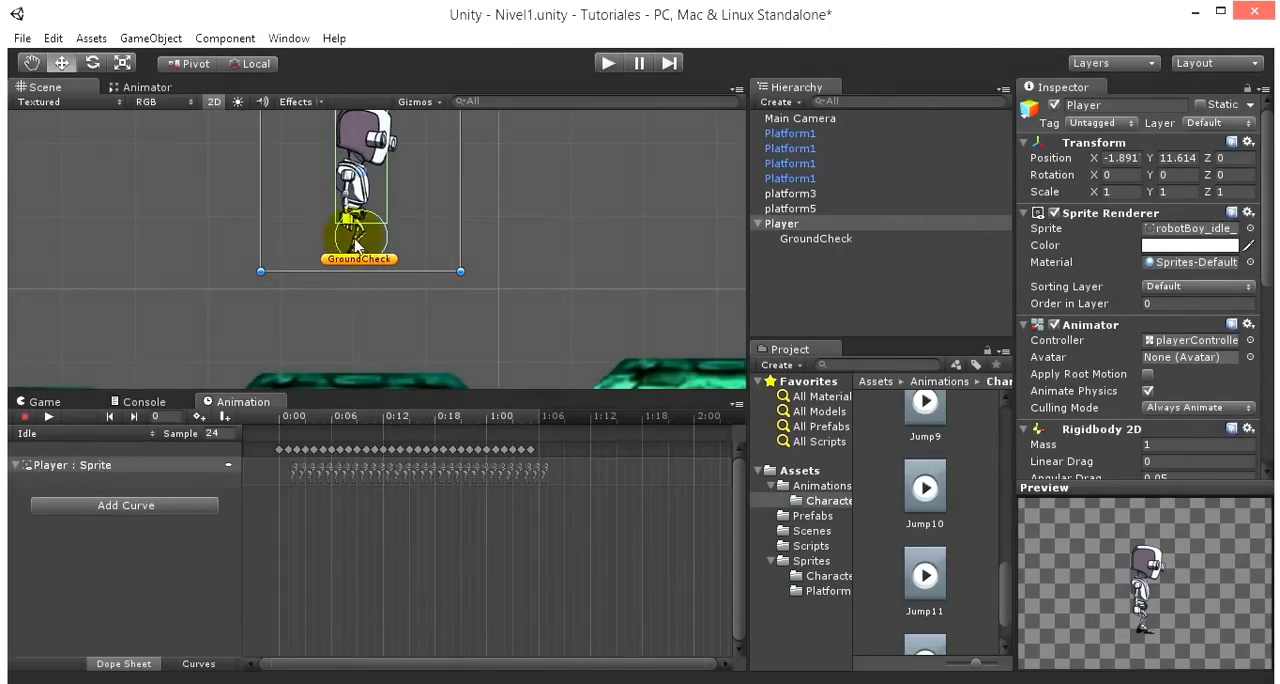
scroll(345, 265, "up", 5)
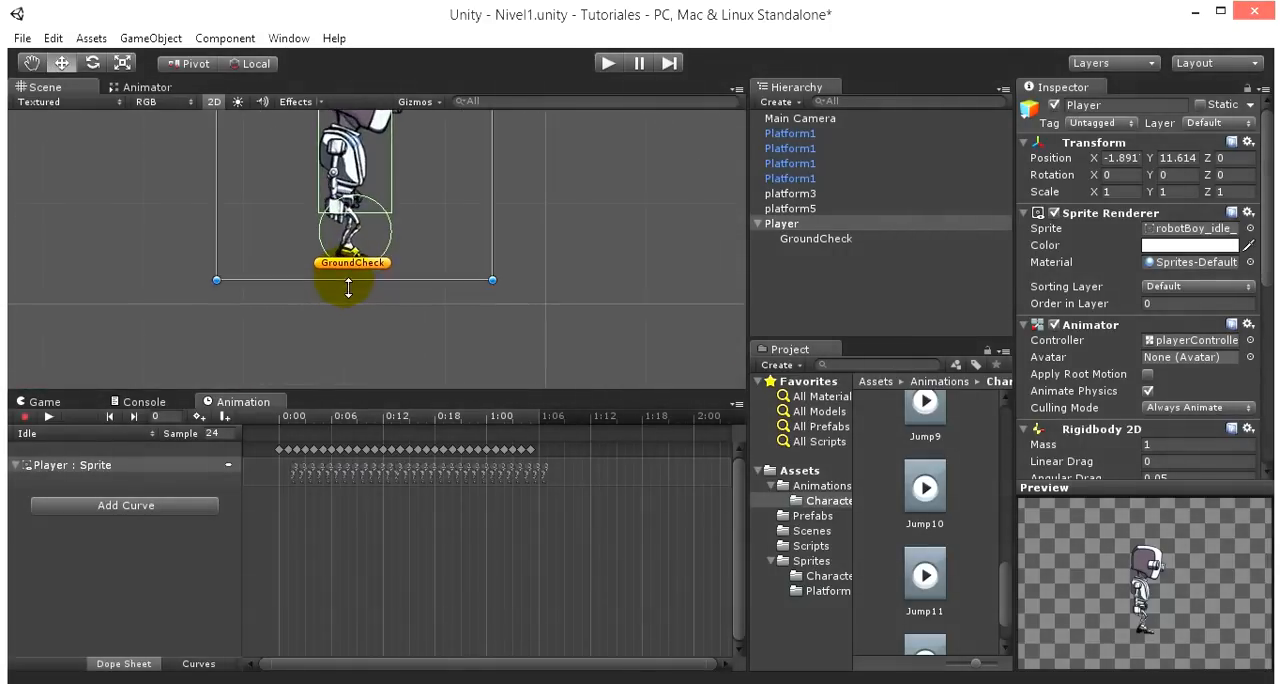
scroll(340, 290, "up", 1)
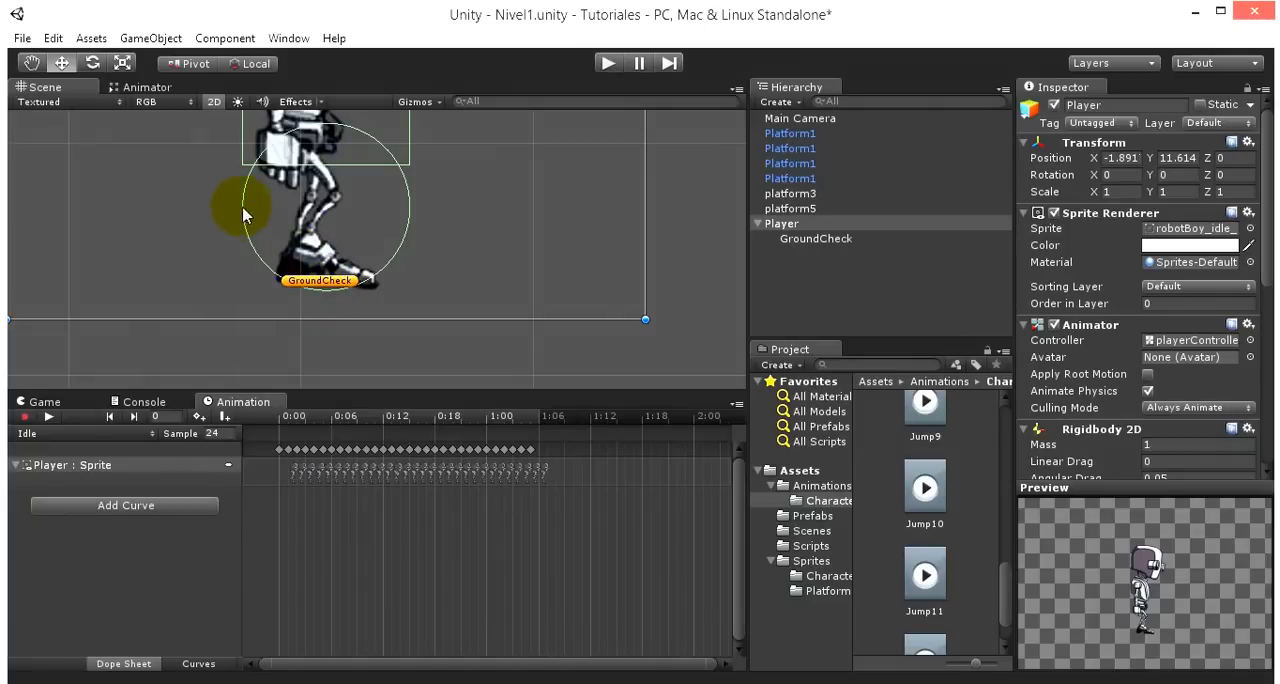
scroll(394, 289, "down", 4)
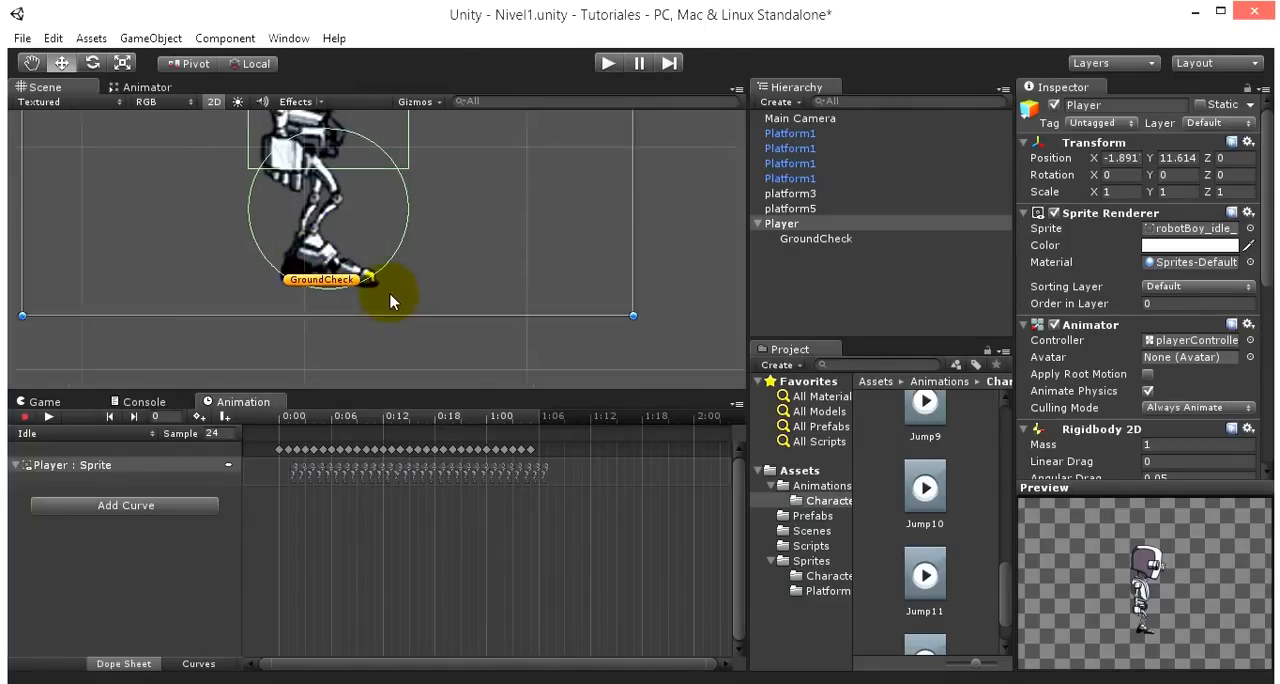
middle_click_drag(548, 241, 539, 388)
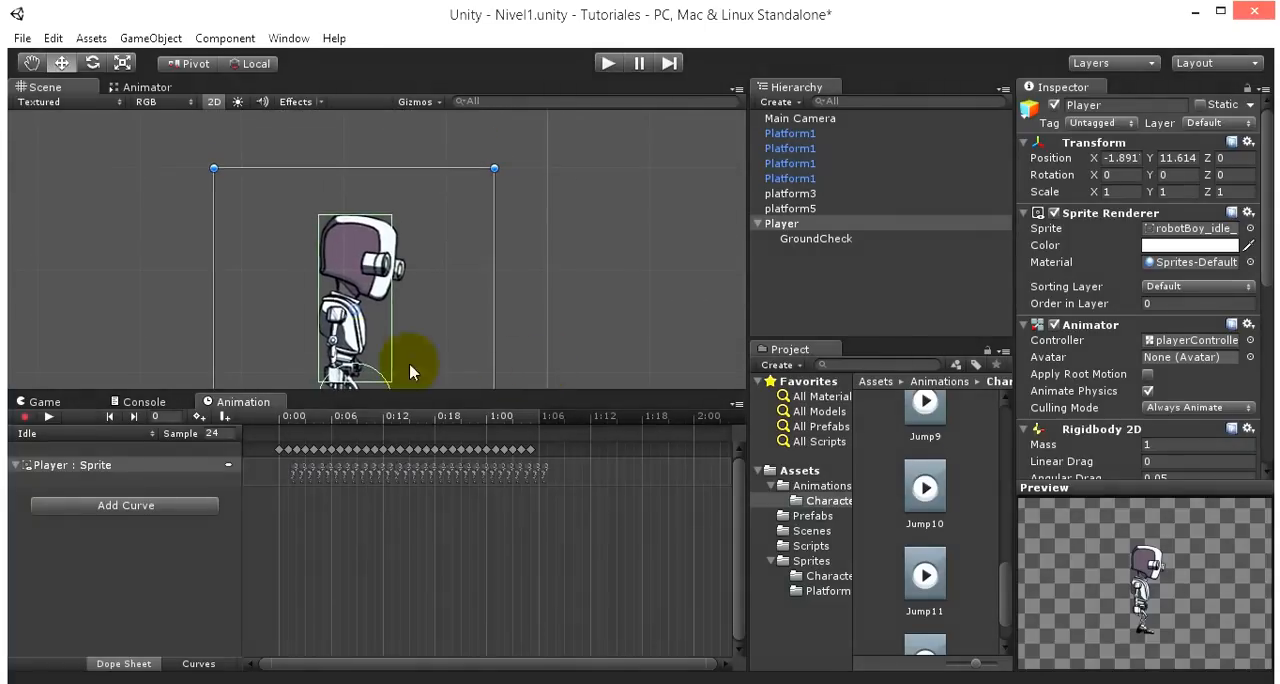
middle_click_drag(574, 297, 578, 236)
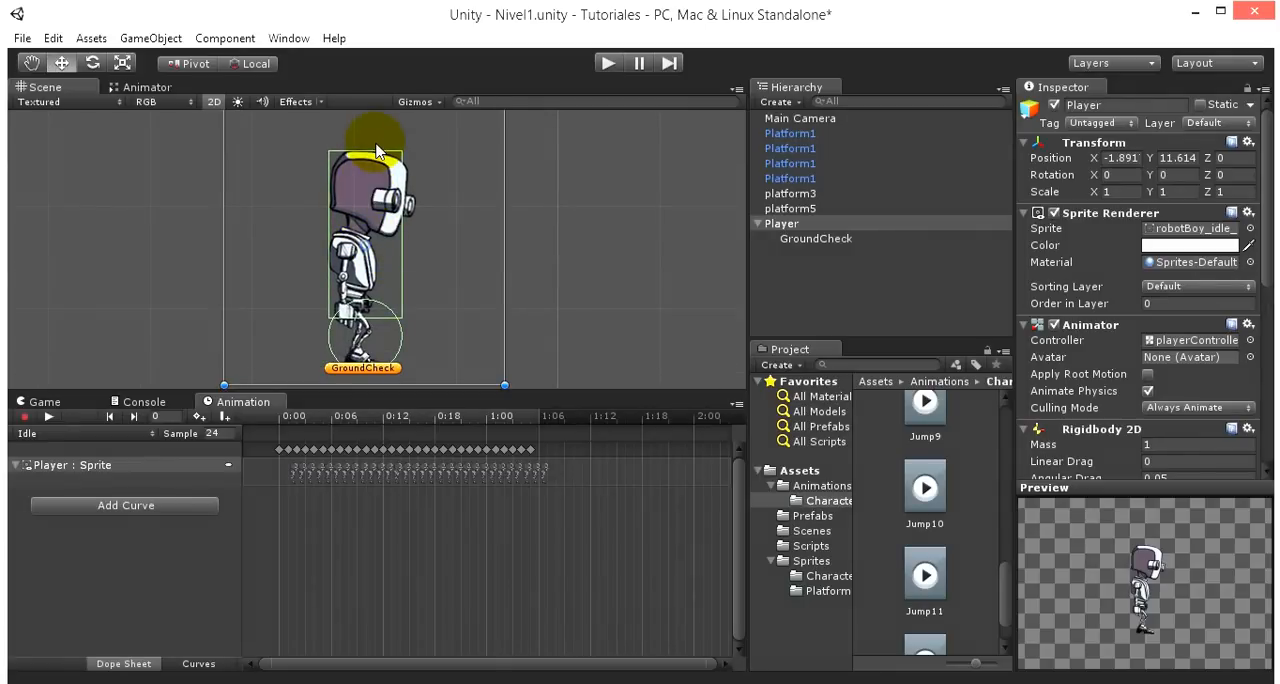
- Add a new layer named Player as User Layer 8
left_click(828, 298)
left_click(785, 222)
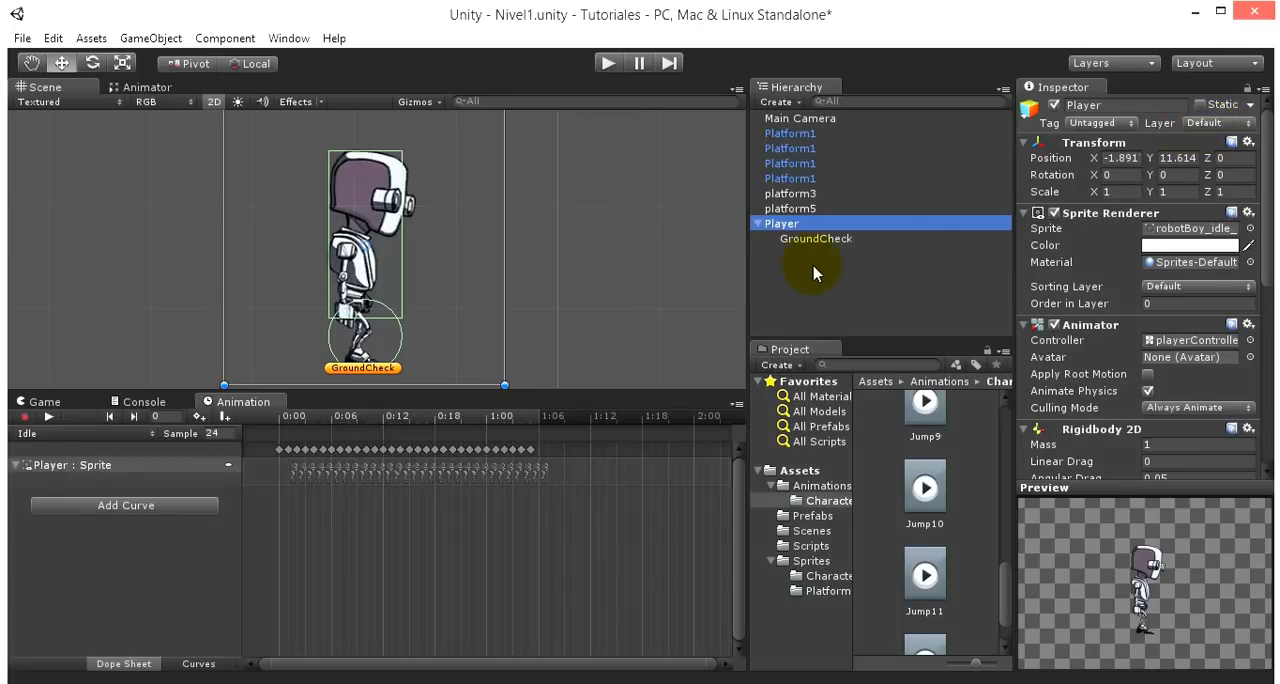
left_click(1203, 124)
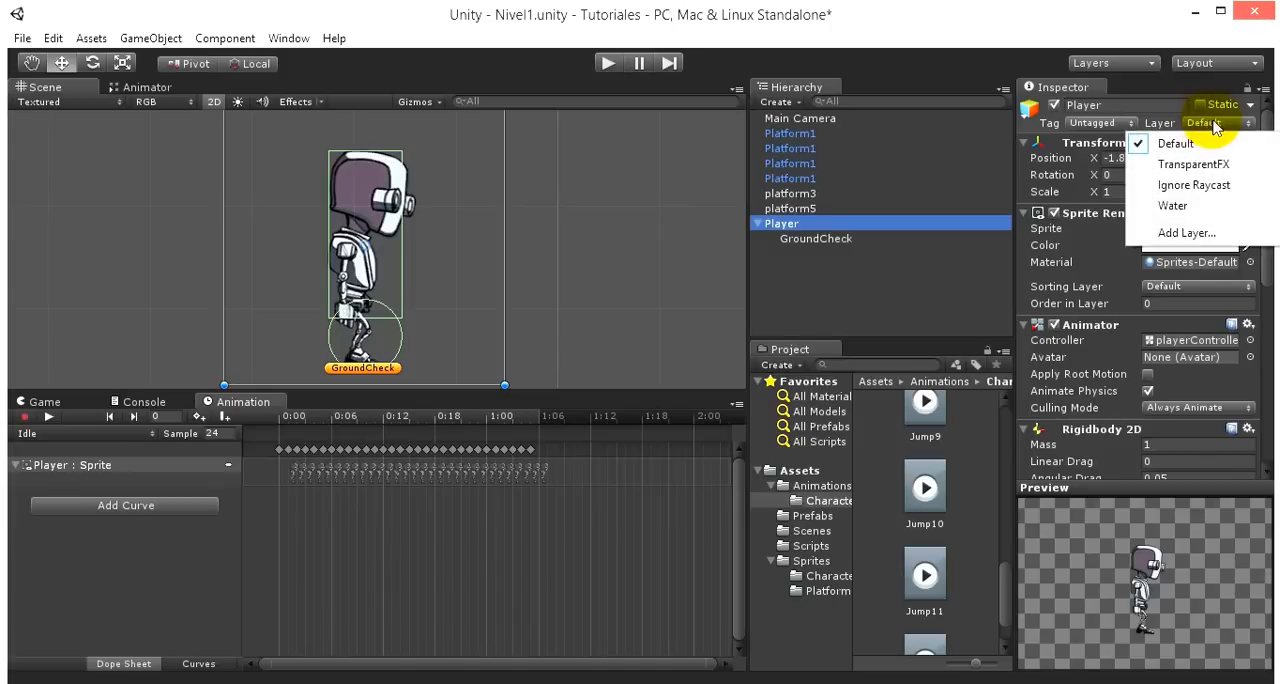
left_click(1186, 232)
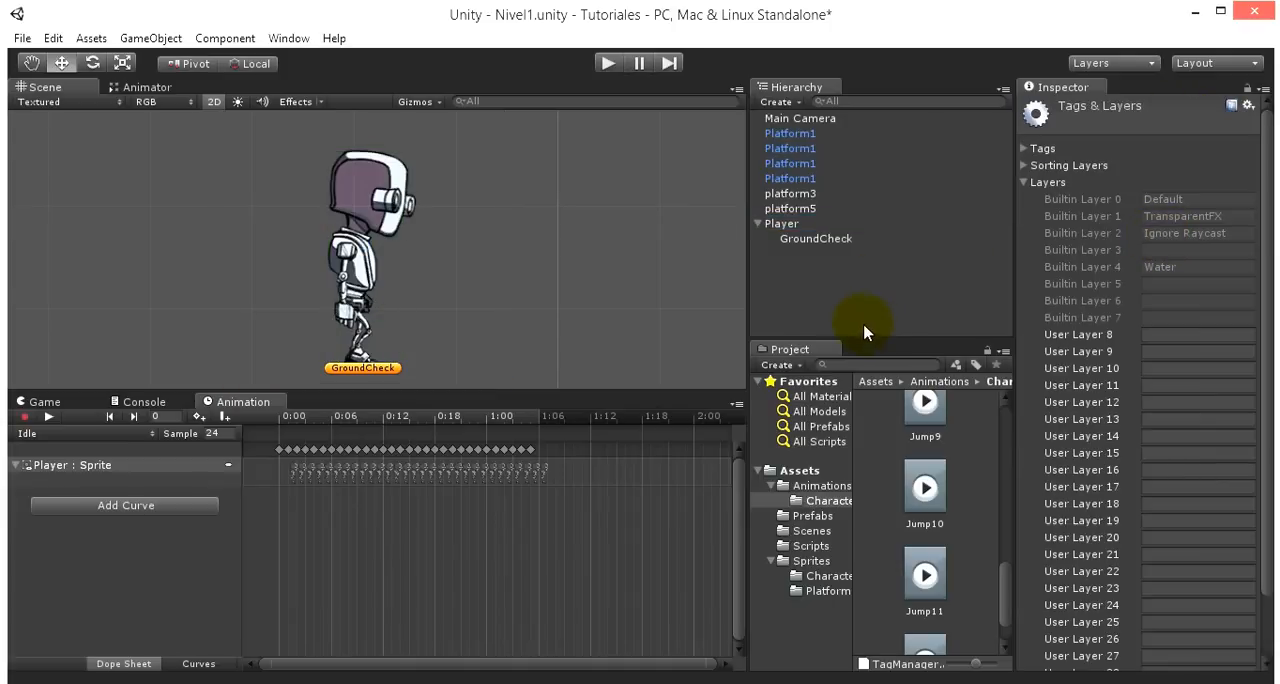
left_click(1160, 334)
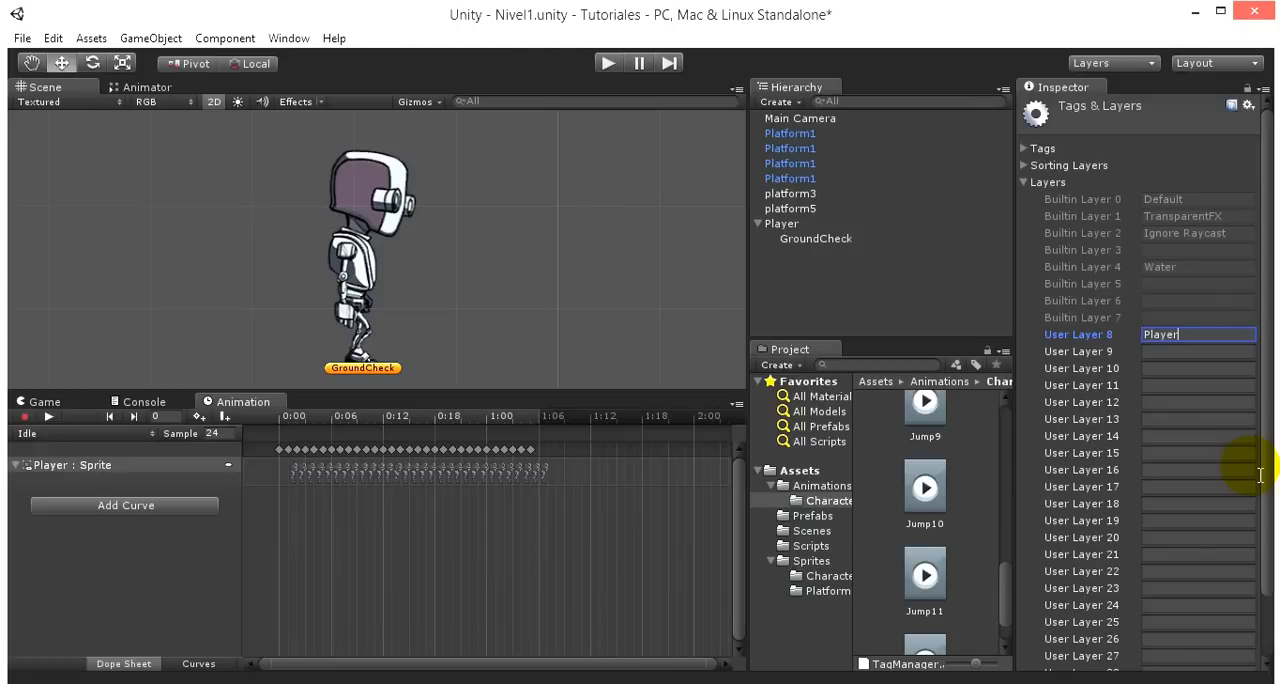
- Assign the Player layer to the Player object and its children, and check the layer set on GroundCheck
left_click(835, 287)
left_click(782, 224)
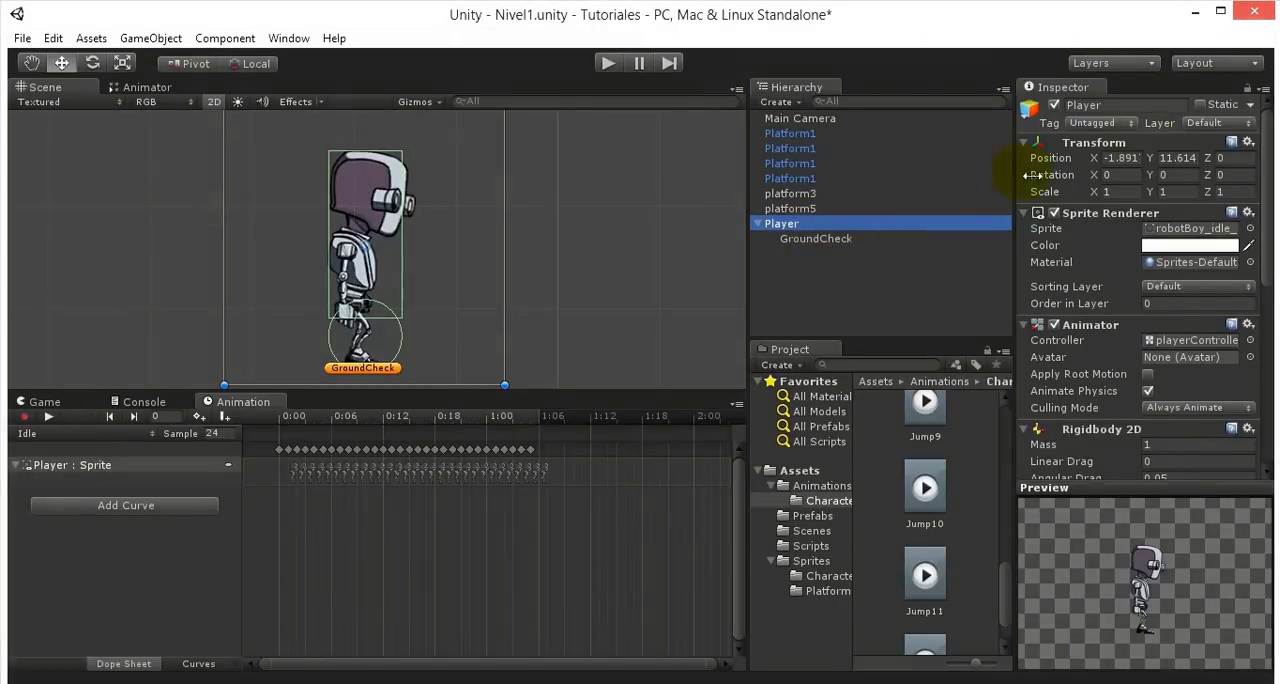
left_click(1208, 124)
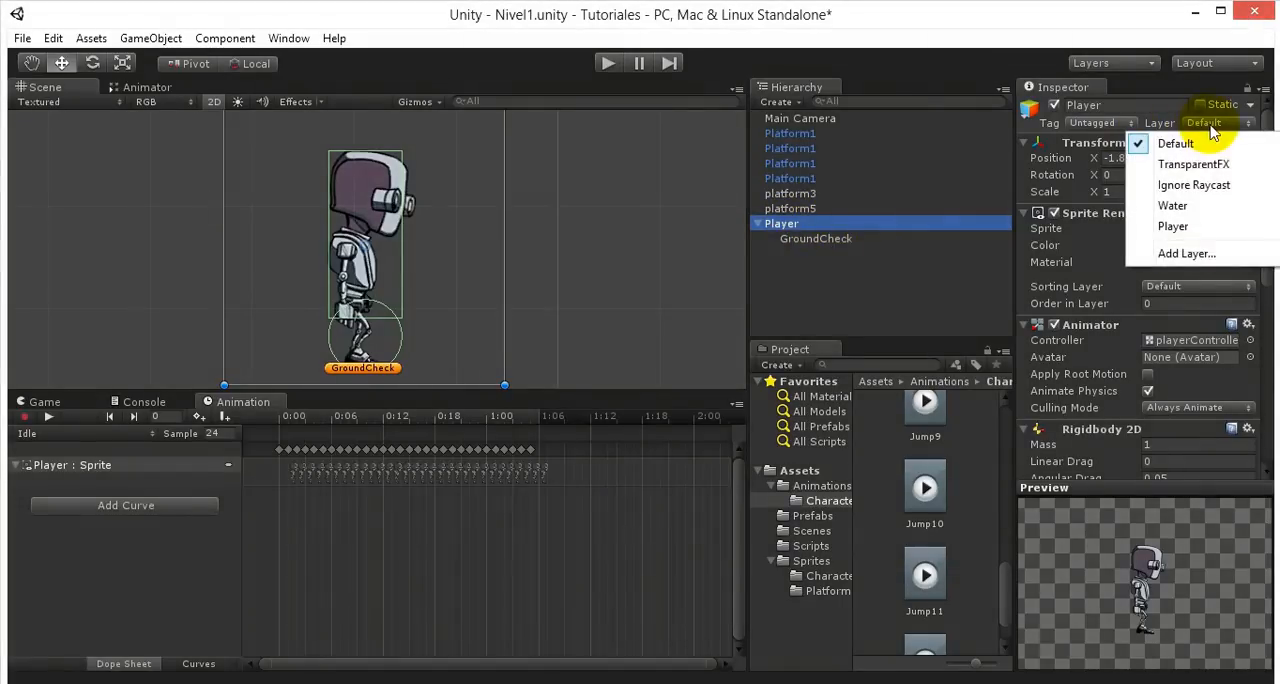
left_click(1172, 227)
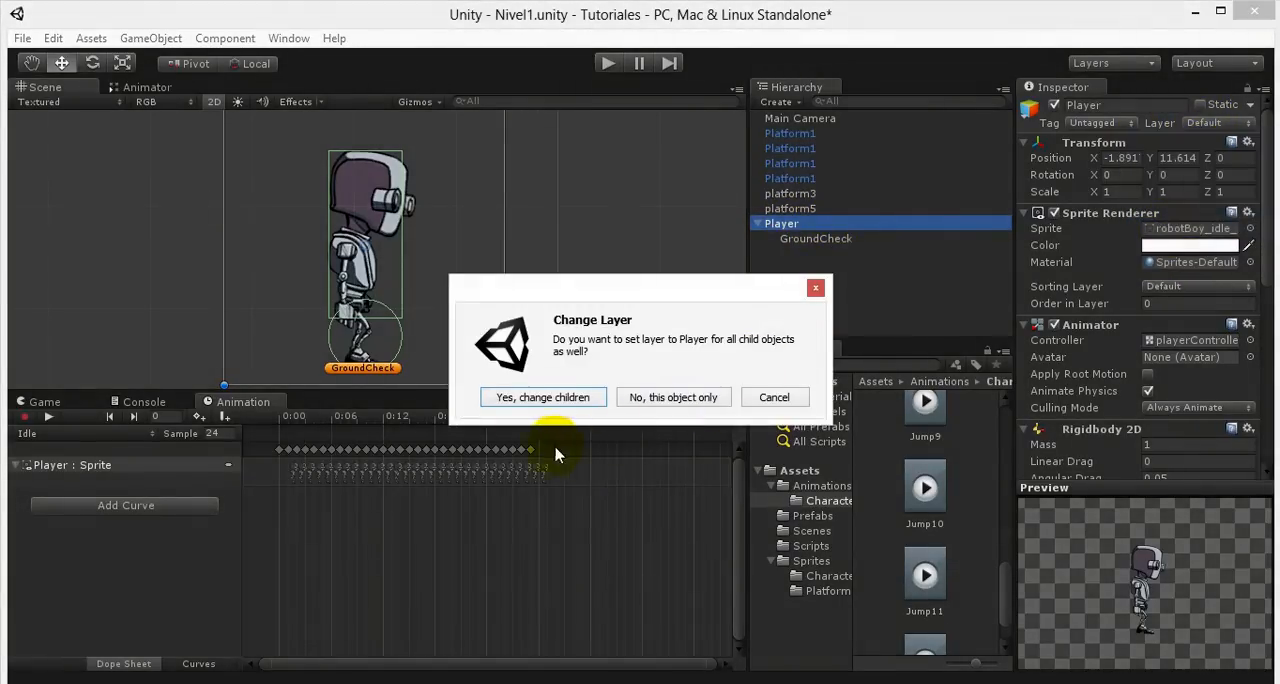
left_click(524, 398)
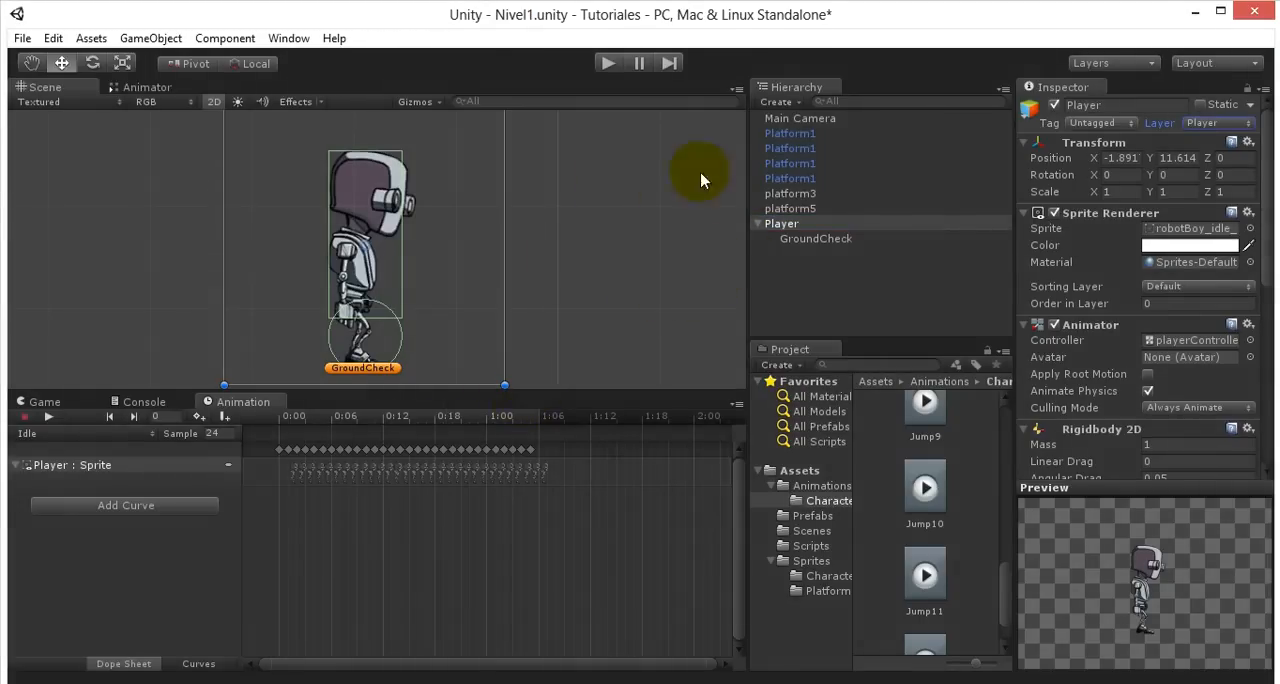
left_click(830, 241)
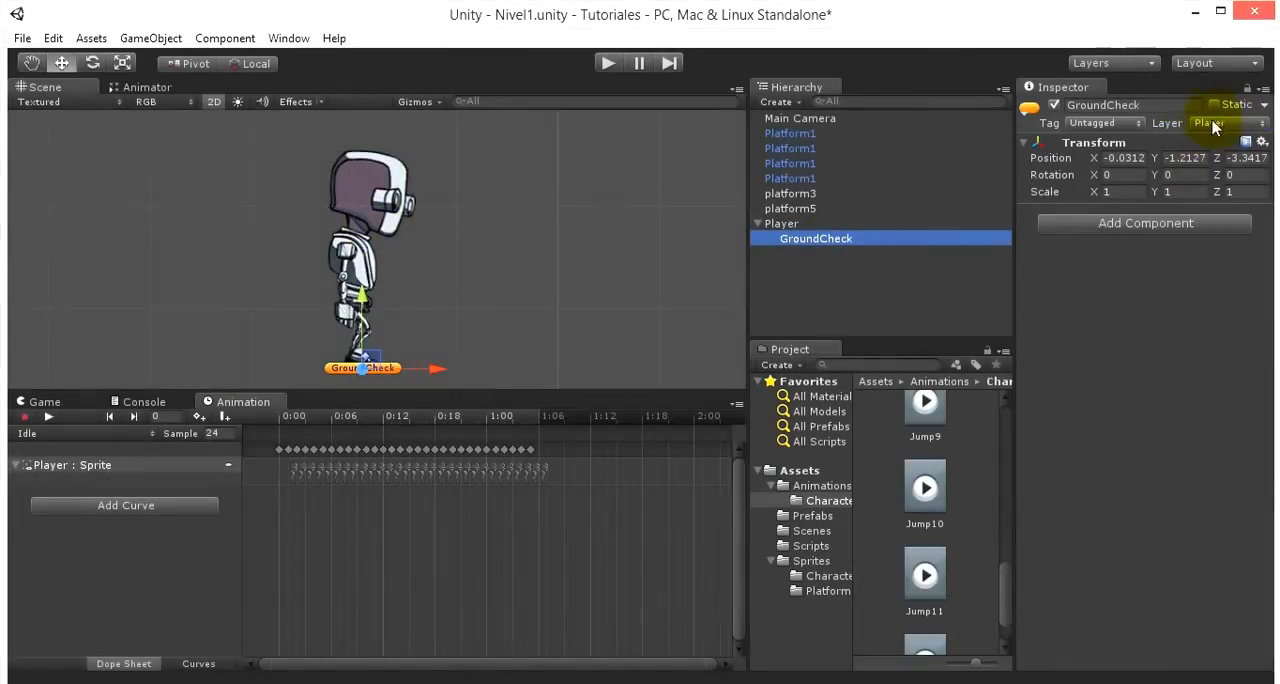
left_click(810, 226)
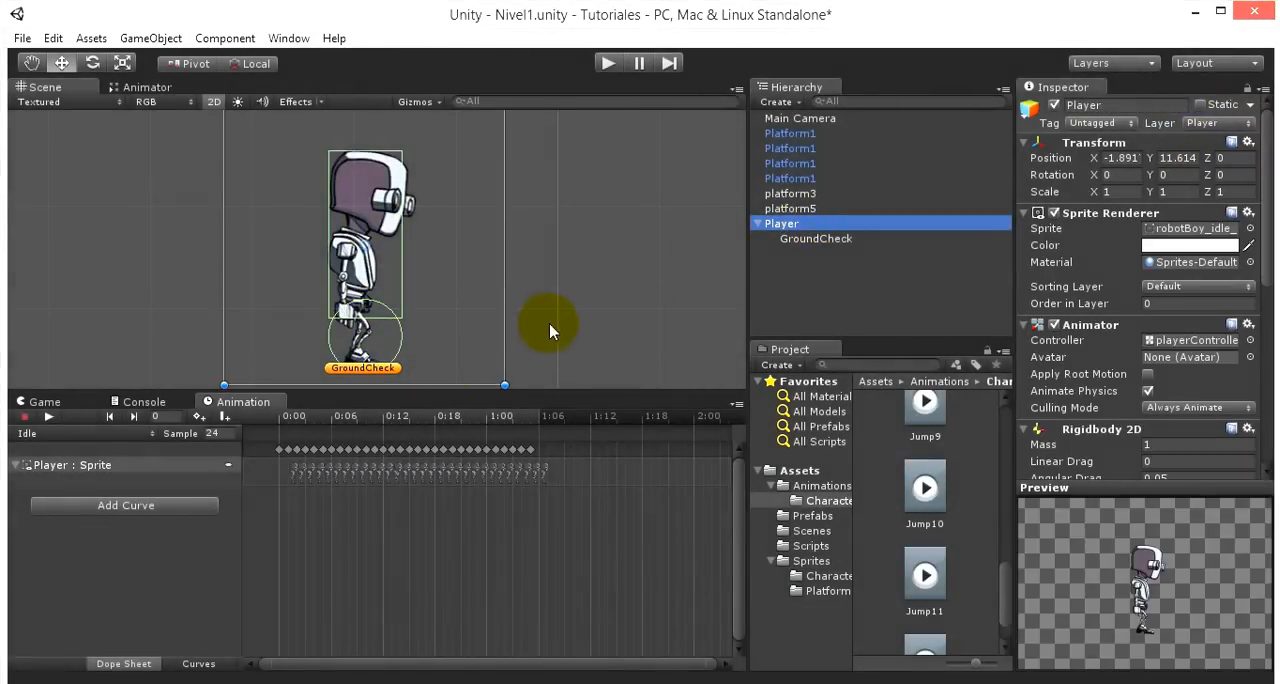
middle_click_drag(550, 323, 643, 198)
scroll(646, 274, "down", 3)
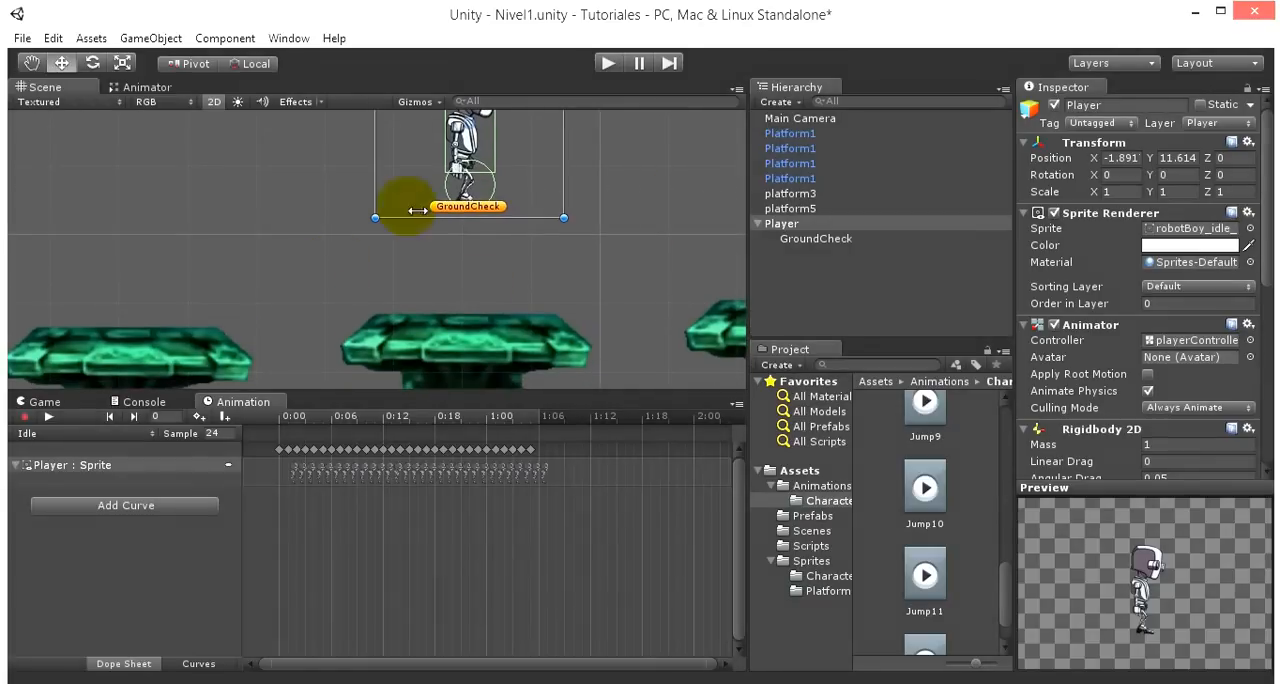
middle_click_drag(632, 292, 660, 348)
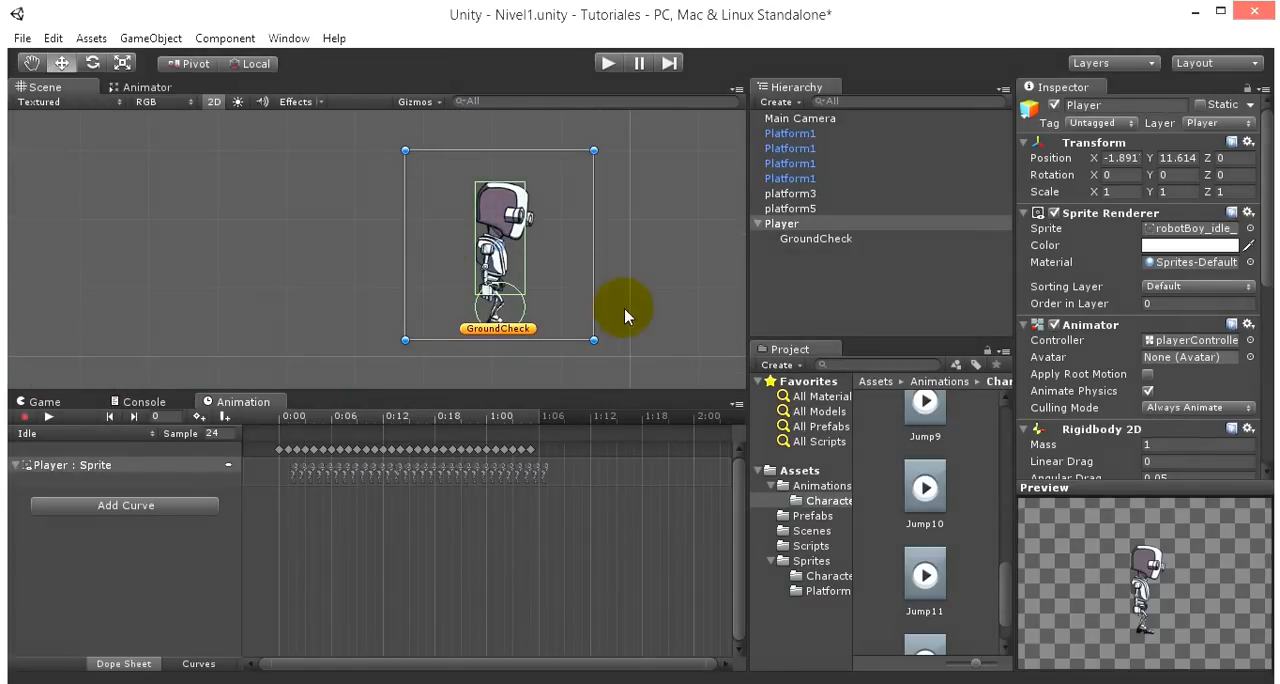
middle_click_drag(624, 308, 626, 183)
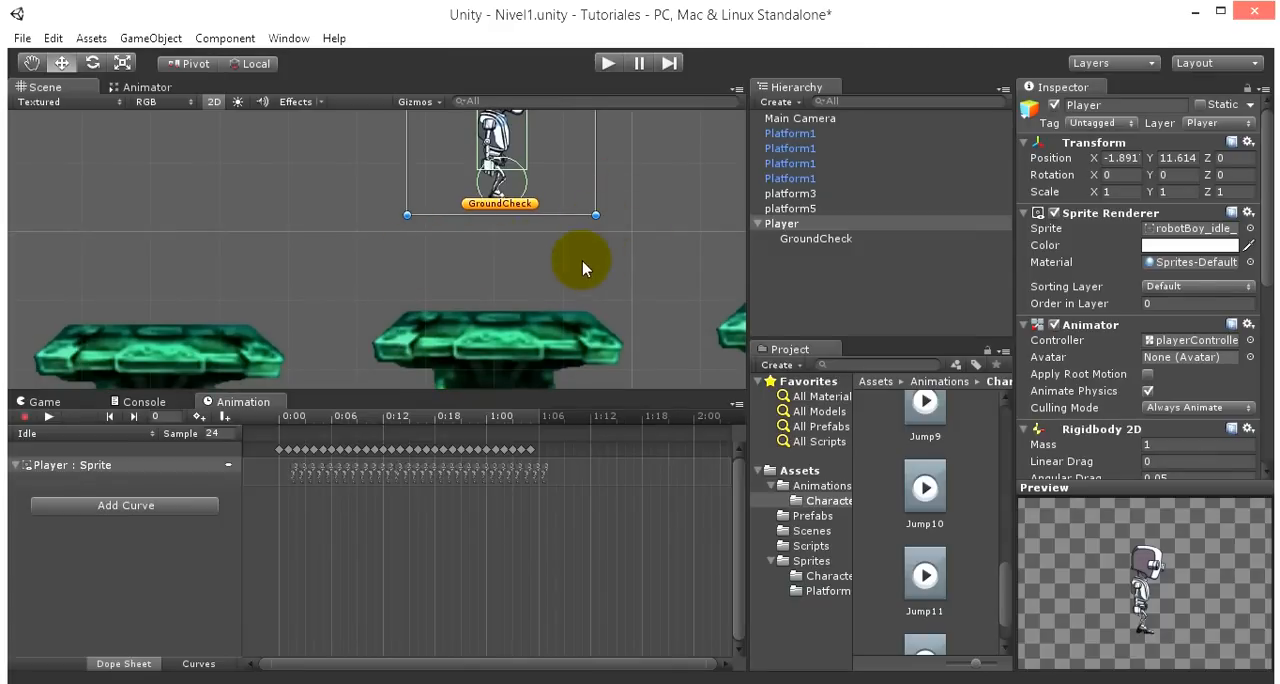
- Open the characterController script from the Scripts folder in MonoDevelop
middle_click_drag(651, 223, 686, 320)
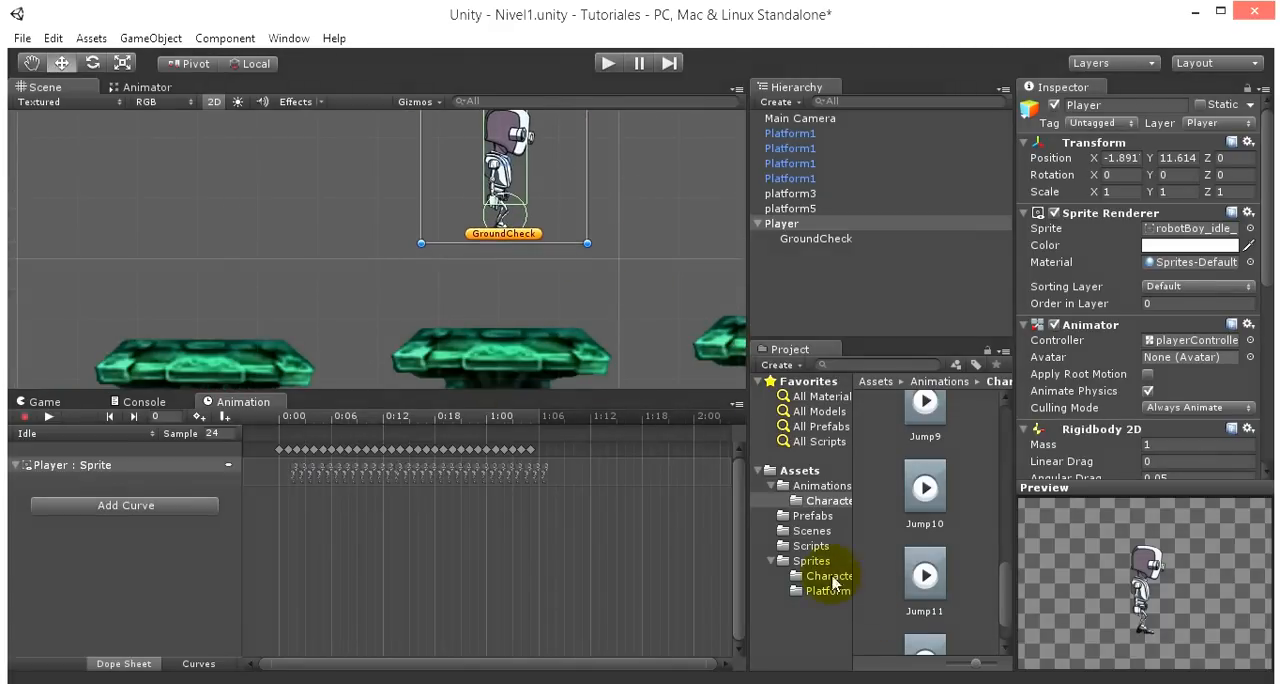
left_click(810, 547)
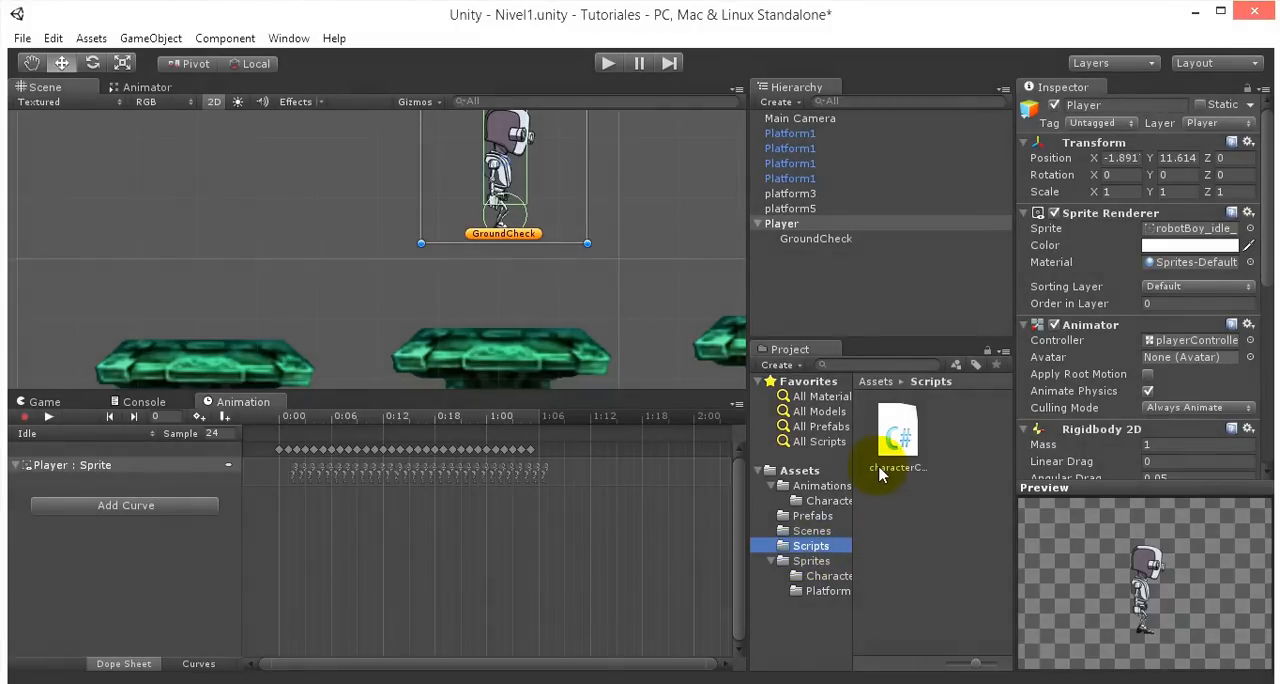
left_click(898, 438)
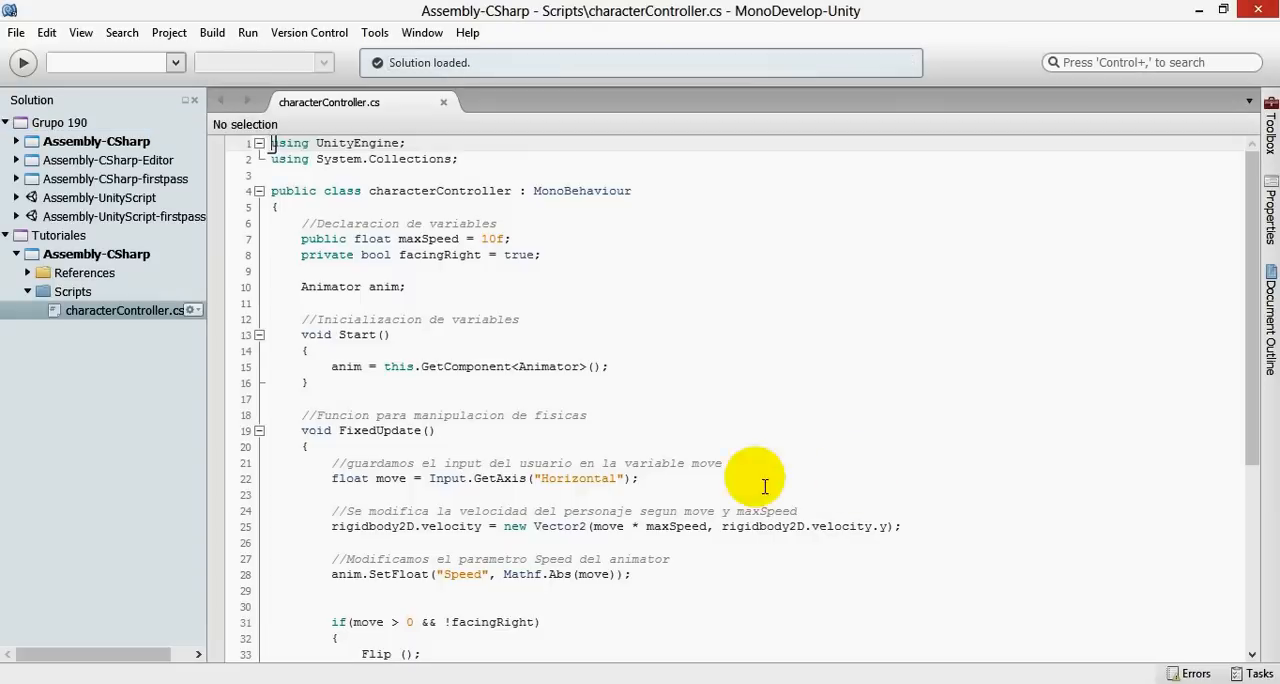
- Add the comment "//Variables de saltar" below the facingRight declaration, followed by a new line
left_click(574, 259)
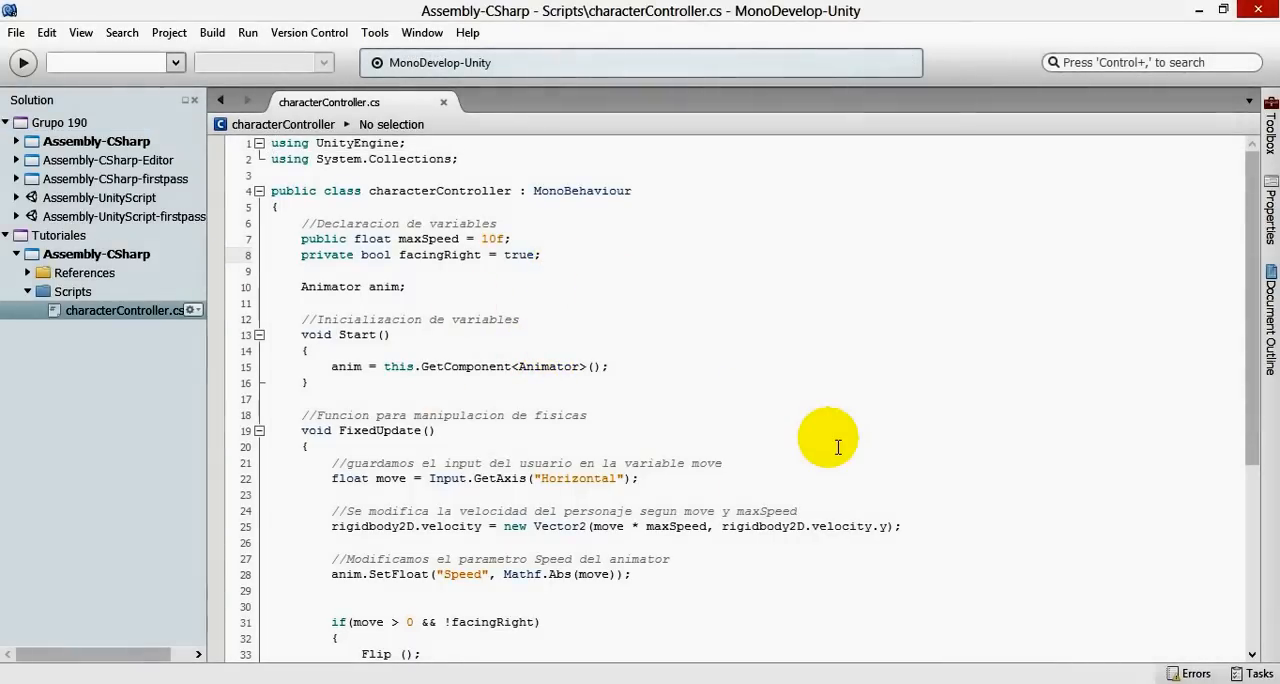
key("Return")
key("Return")
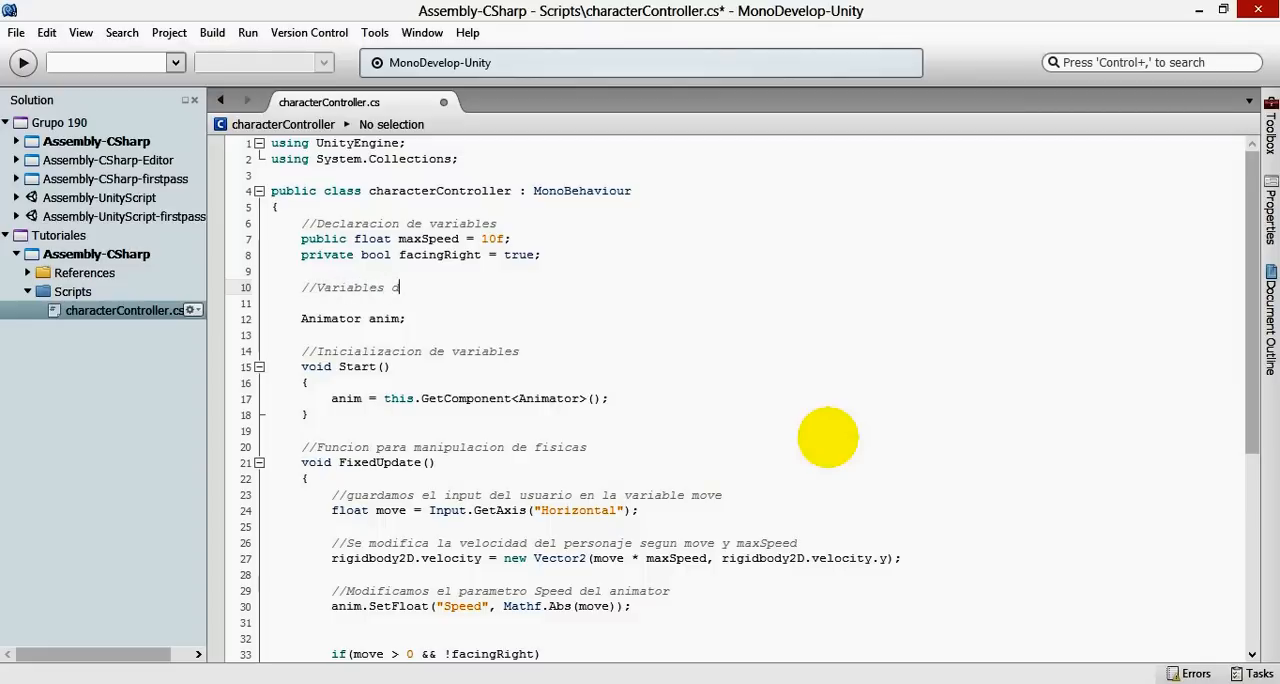
key("Return")
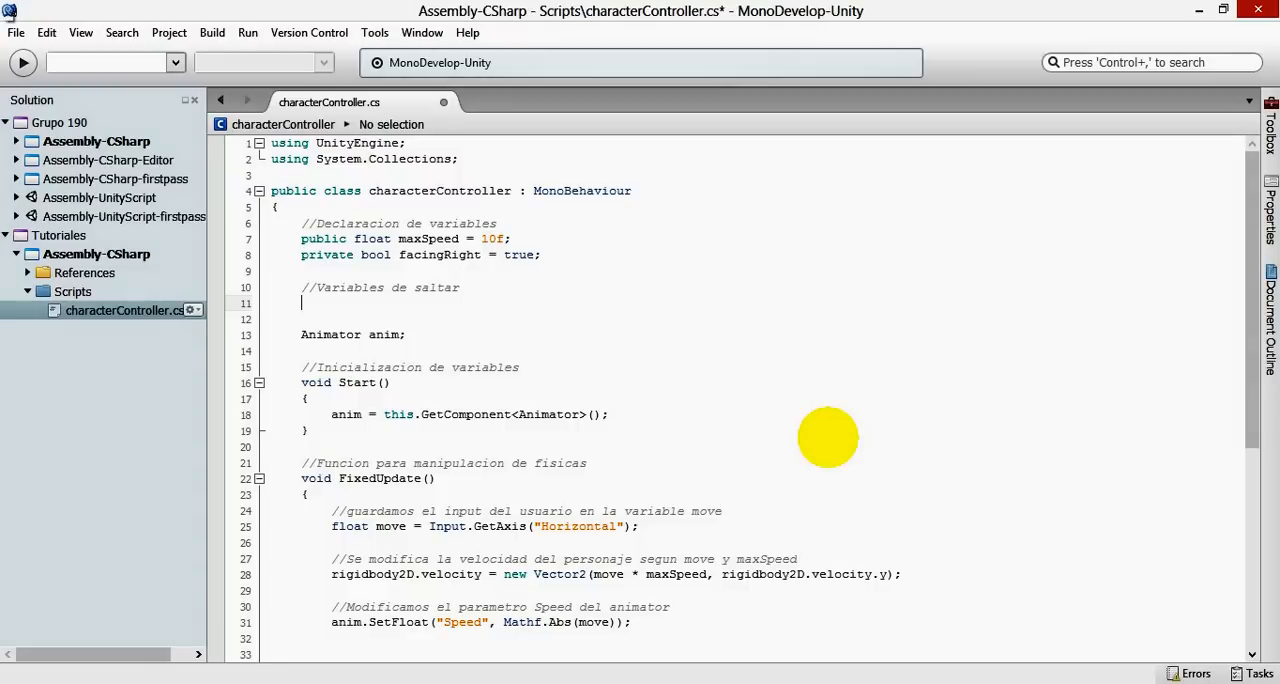
- Declare "public Transform groundCheck;" under the jump variables comment and save the script
type("Tran")
key("Return")
key("Left")
key("Left")
key("Left")
key("Left")
key("Left")
key("Left")
type("public Transform")
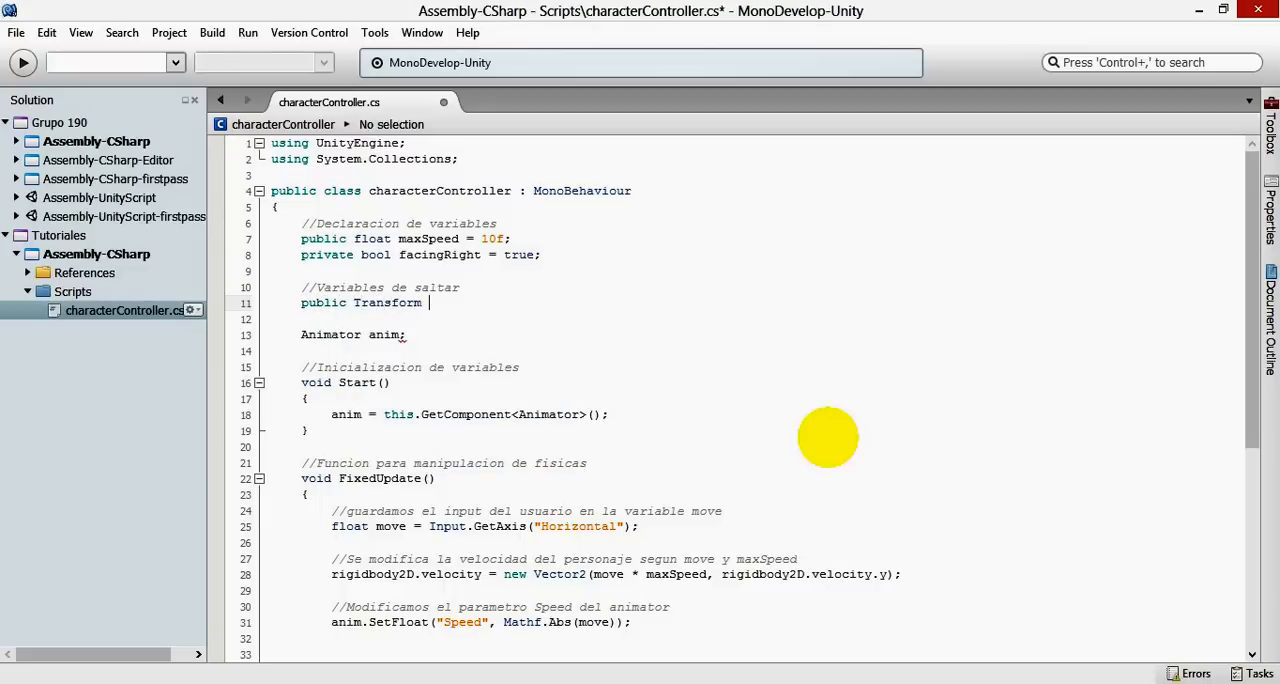
type(" groundC")
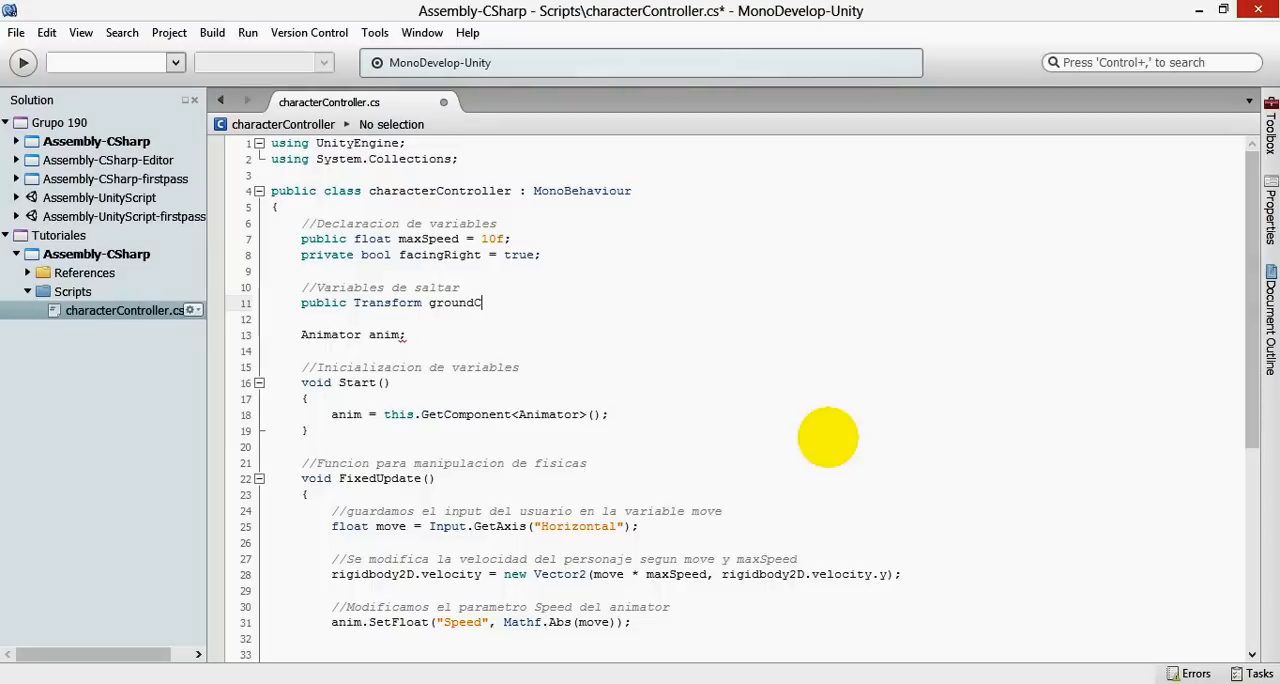
type("heck;")
key("ctrl+s")
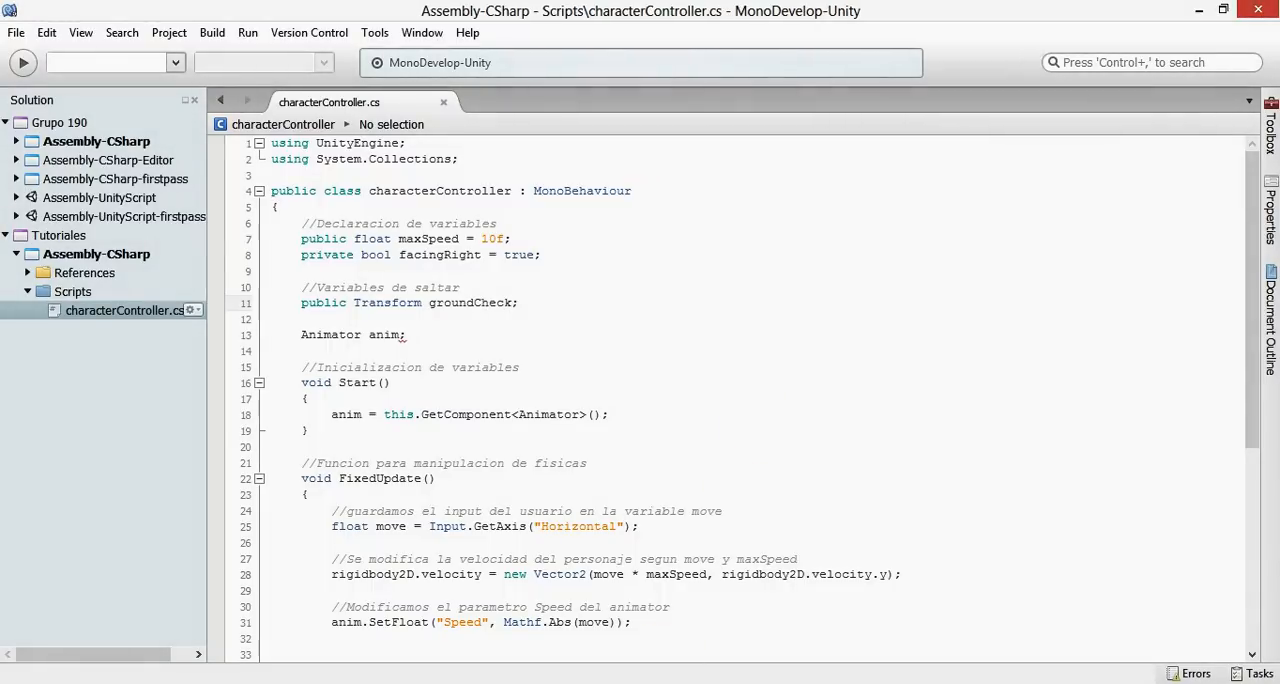
- Switch to Unity and inspect the GroundCheck object's Transform component
left_click(363, 586)
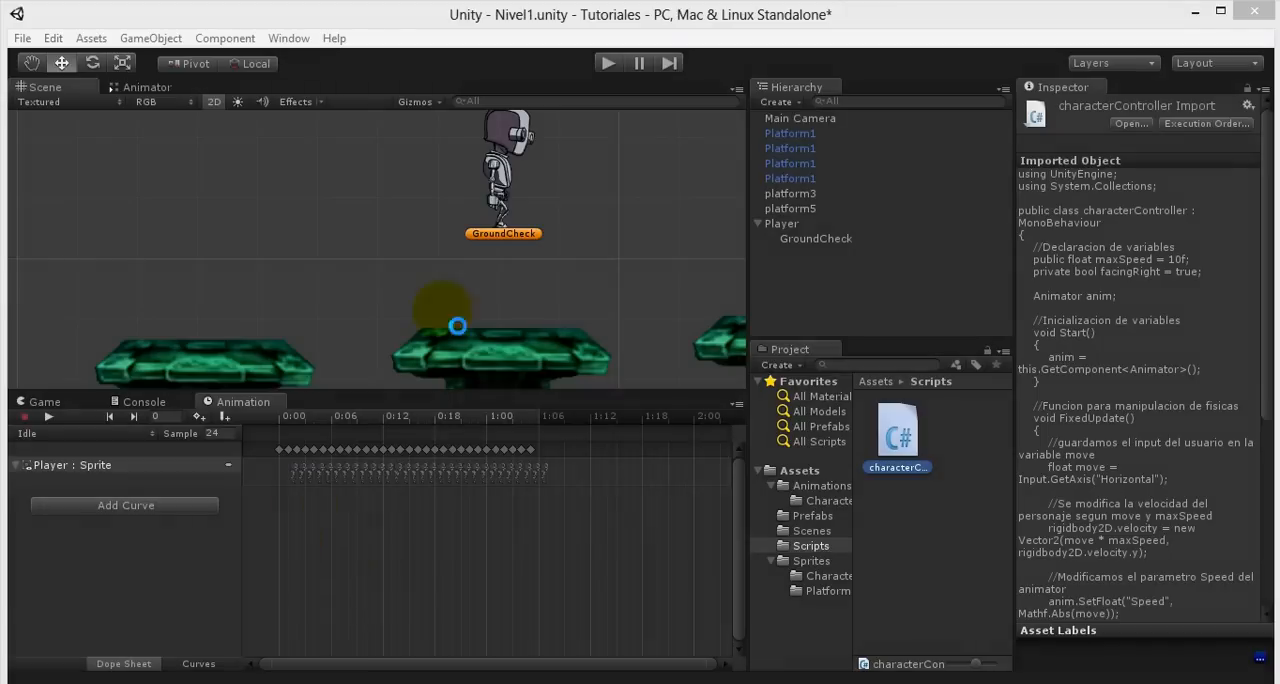
left_click(530, 240)
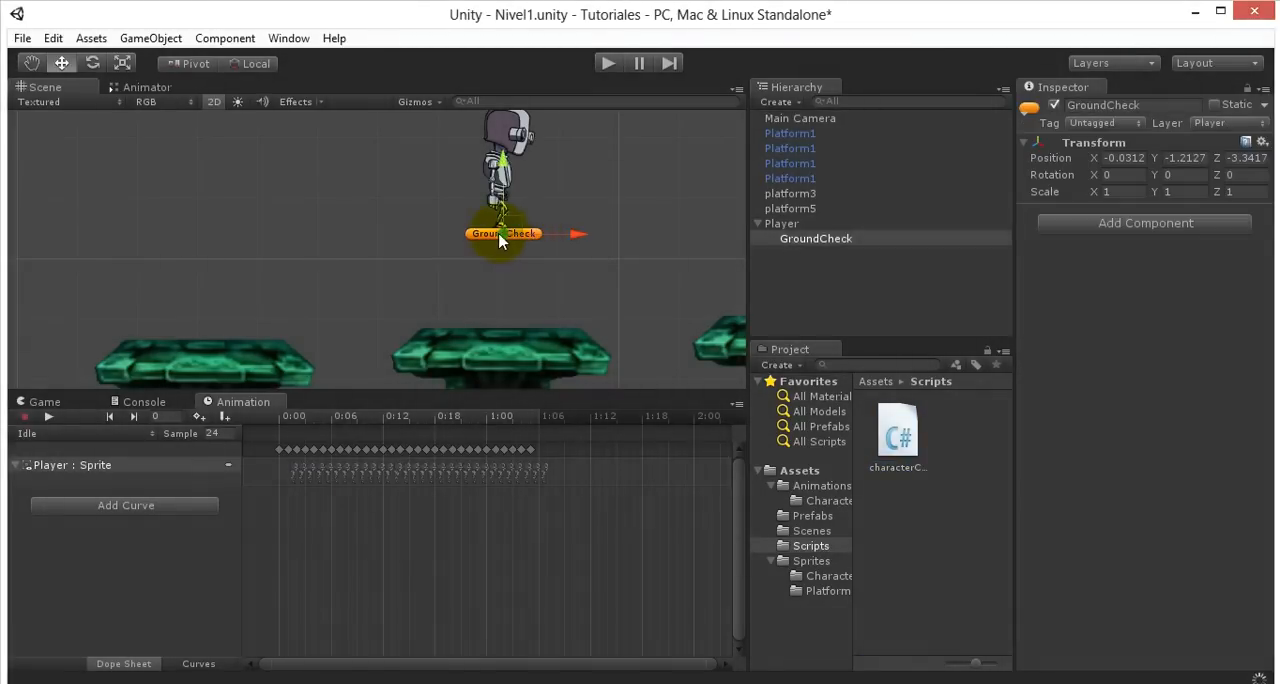
left_click(830, 239)
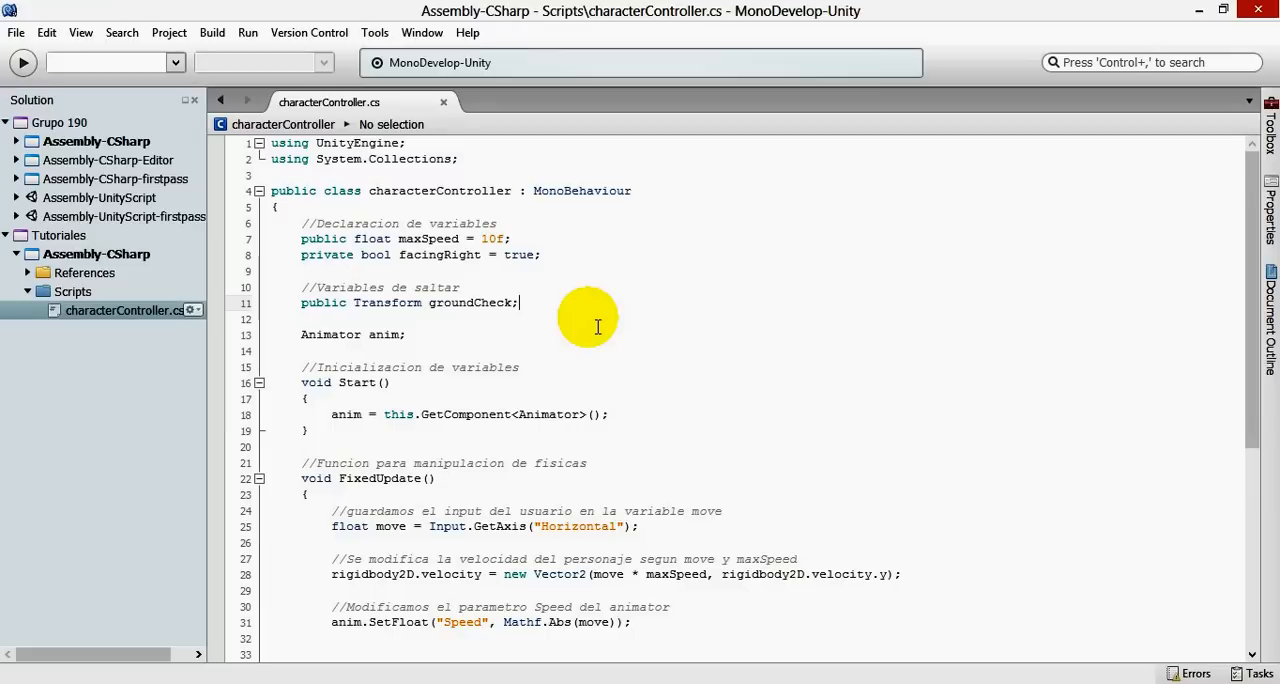
- In the characterController script in MonoDevelop, declare "public LayerMask whatIsGround;" below groundCheck and save the script
key("Return")
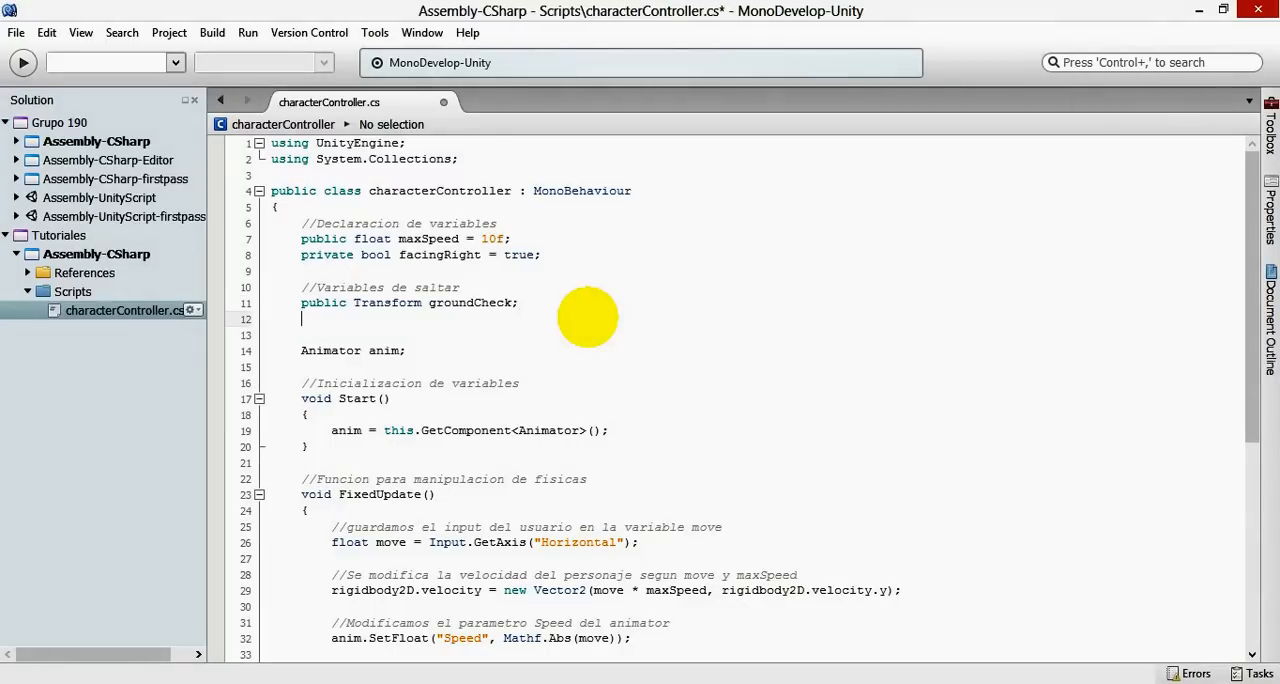
type("public Layer")
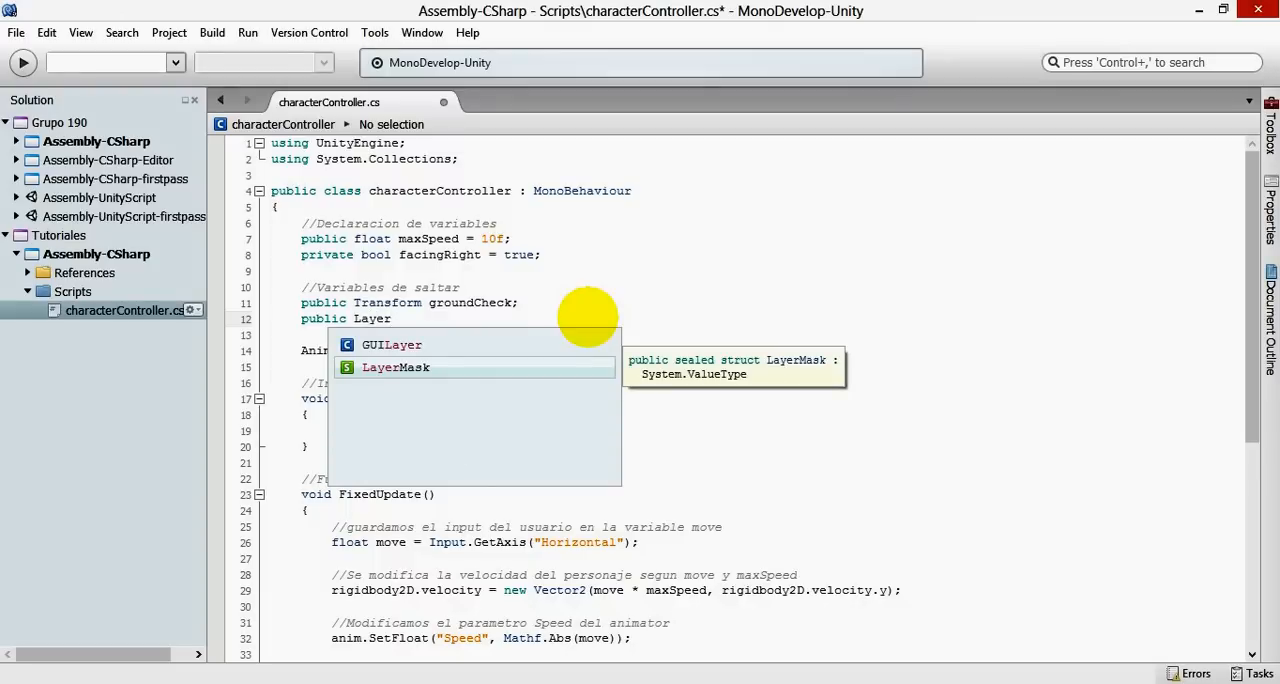
key("Return")
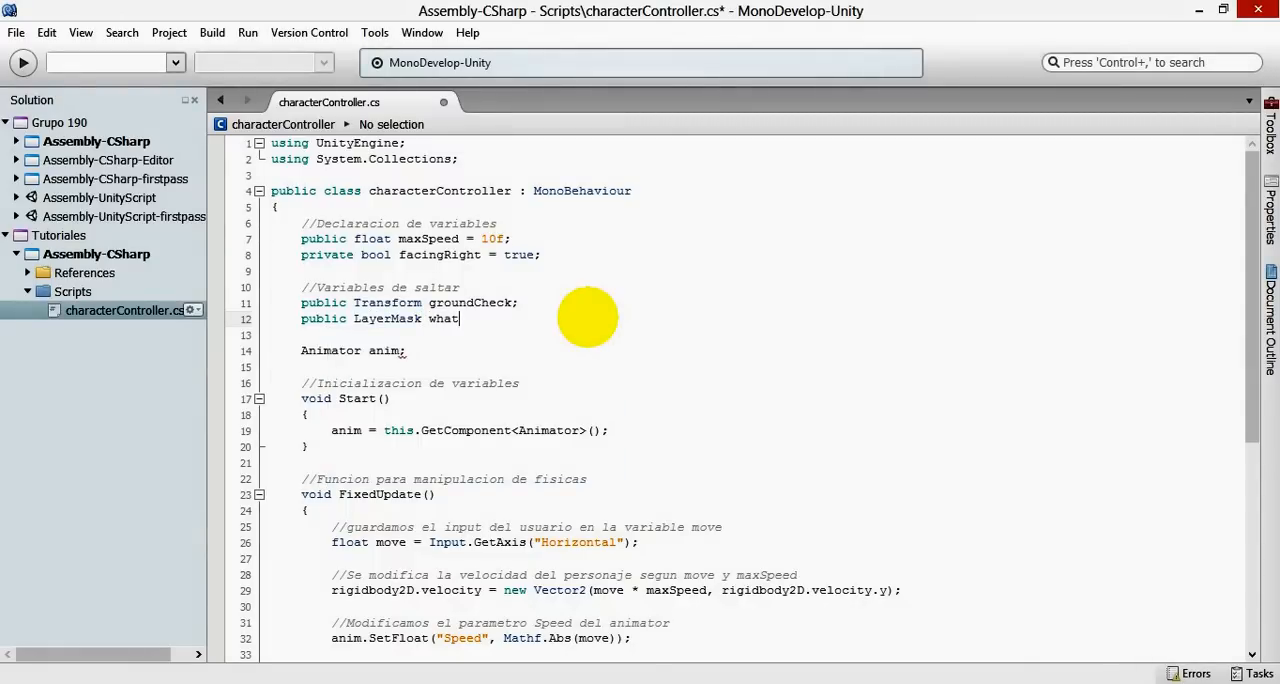
type("whatIsGround;")
key("ctrl+s")
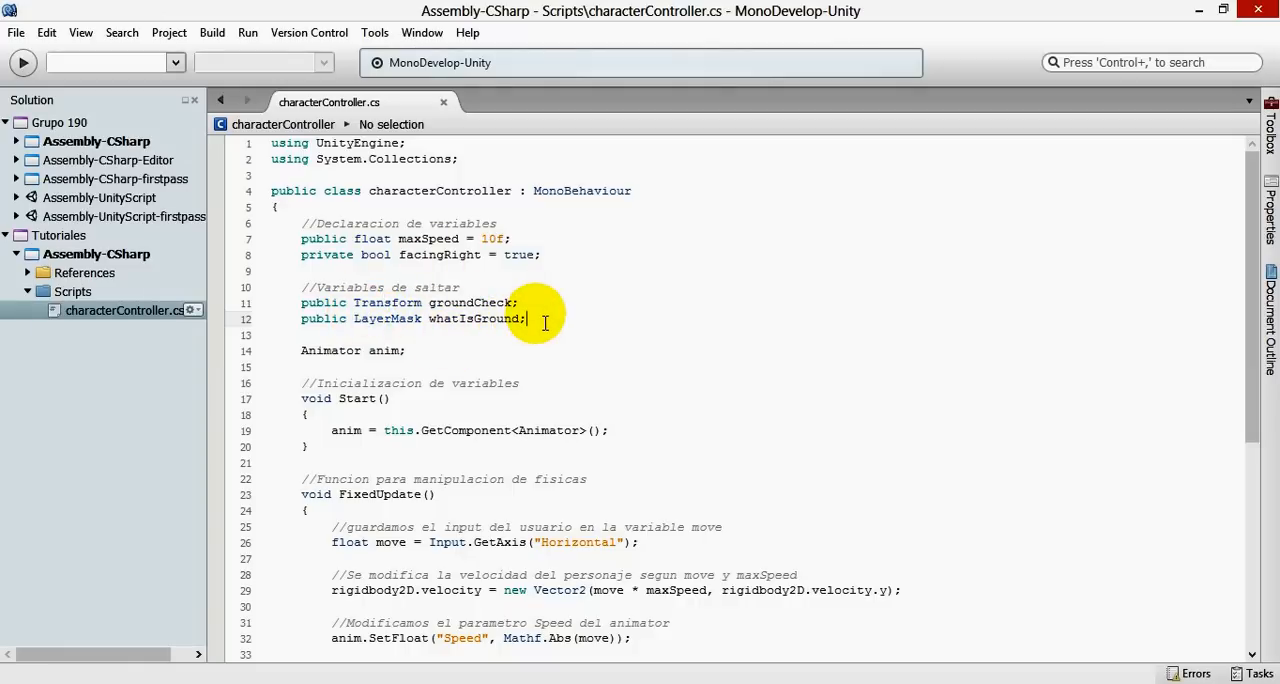
- Declare "float radius = 0.2f;" below whatIsGround and save the script
key("Return")
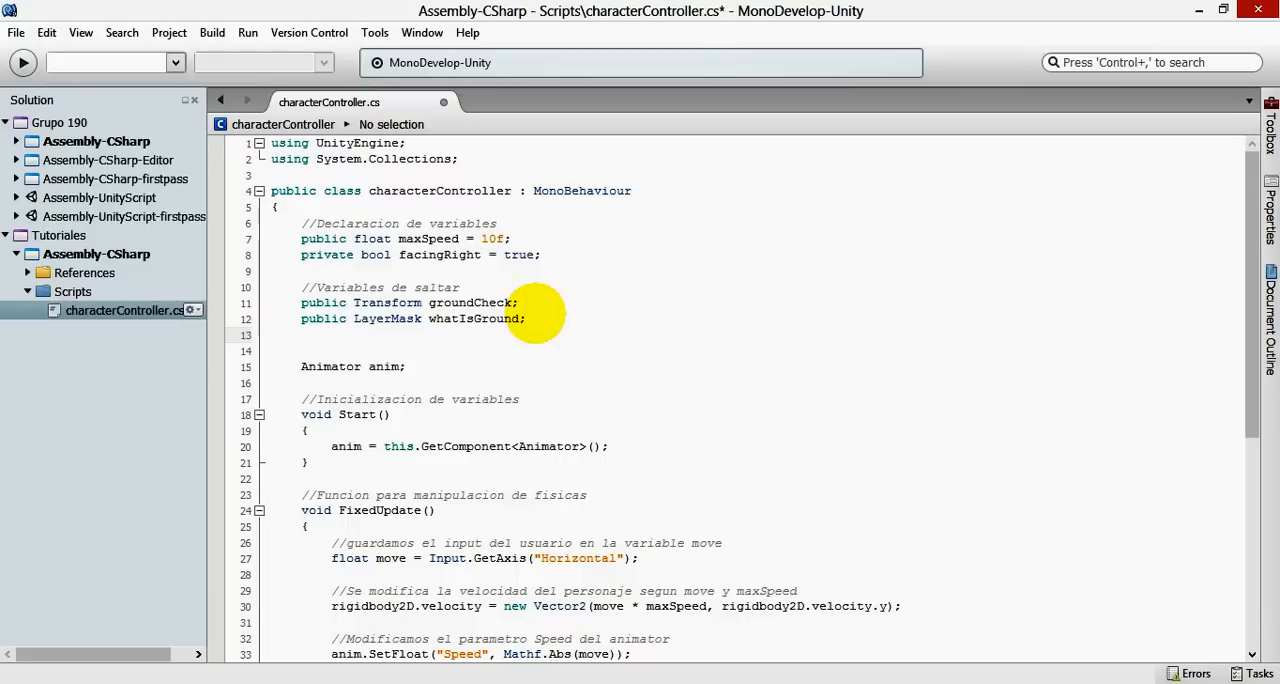
type("float")
type("radius = 0.2f;")
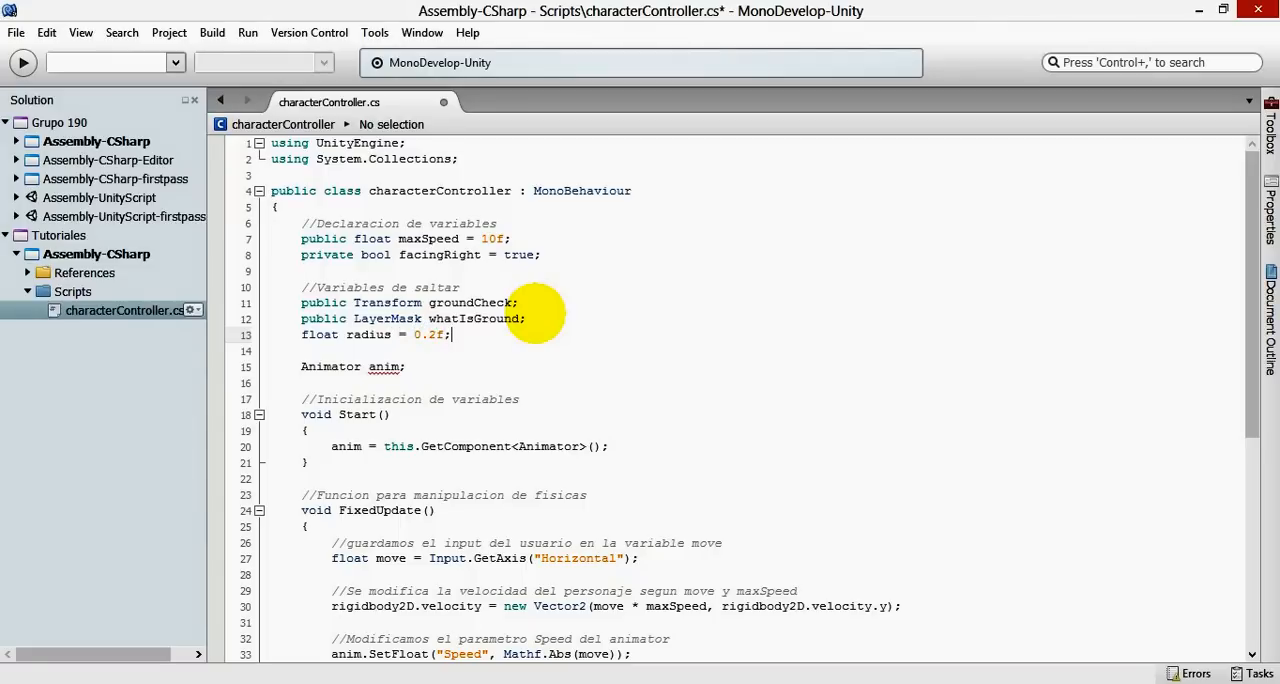
key("ctrl+s")
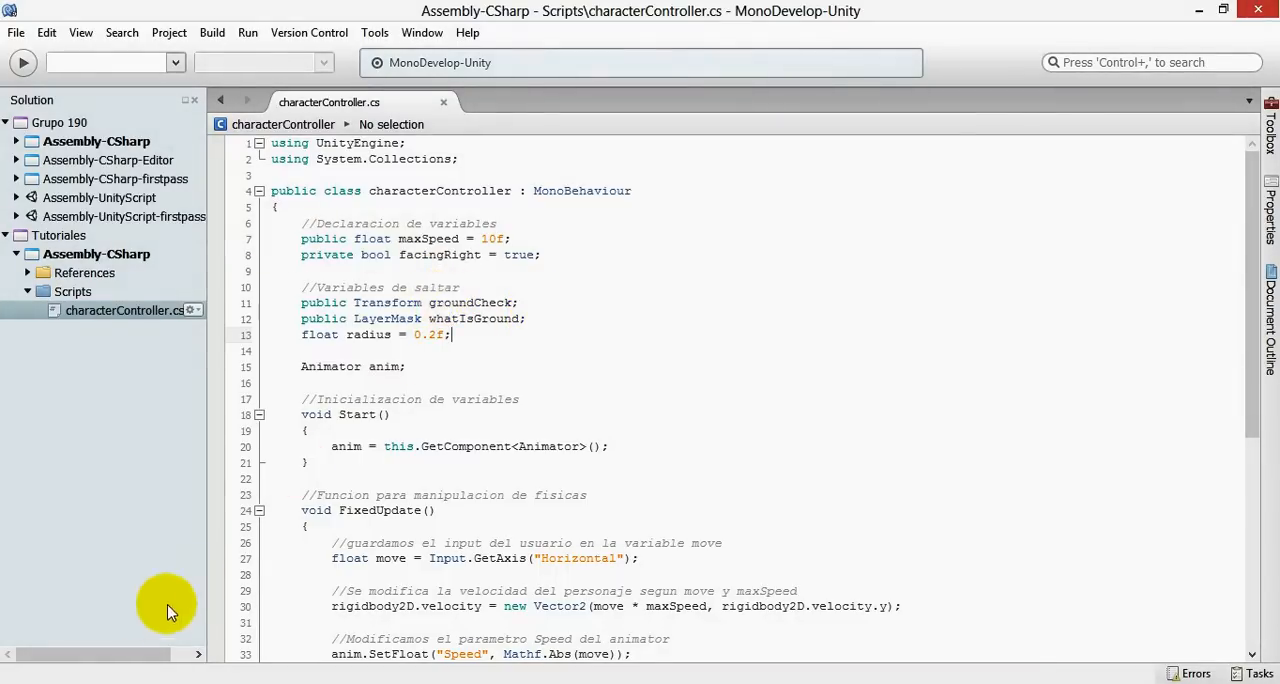
- Switch to Unity and examine up close where GroundCheck sits at the robot's feet
left_click(178, 683)
left_click(308, 595)
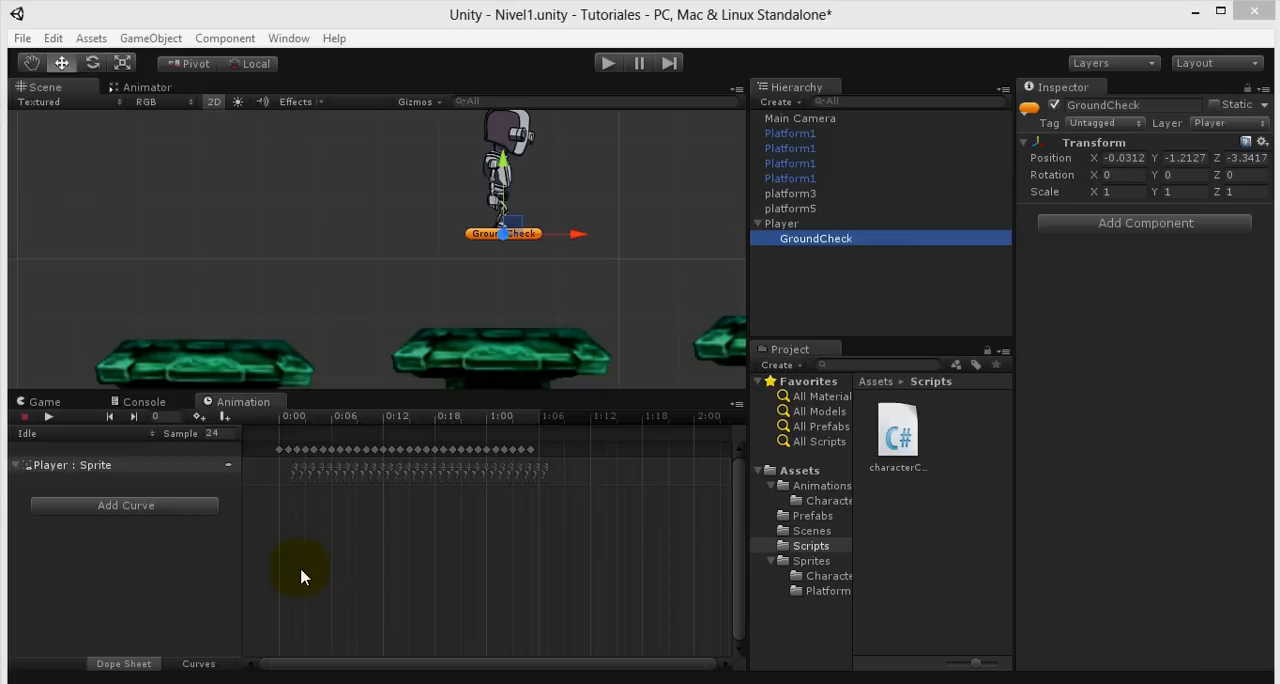
scroll(519, 207, "up", 8)
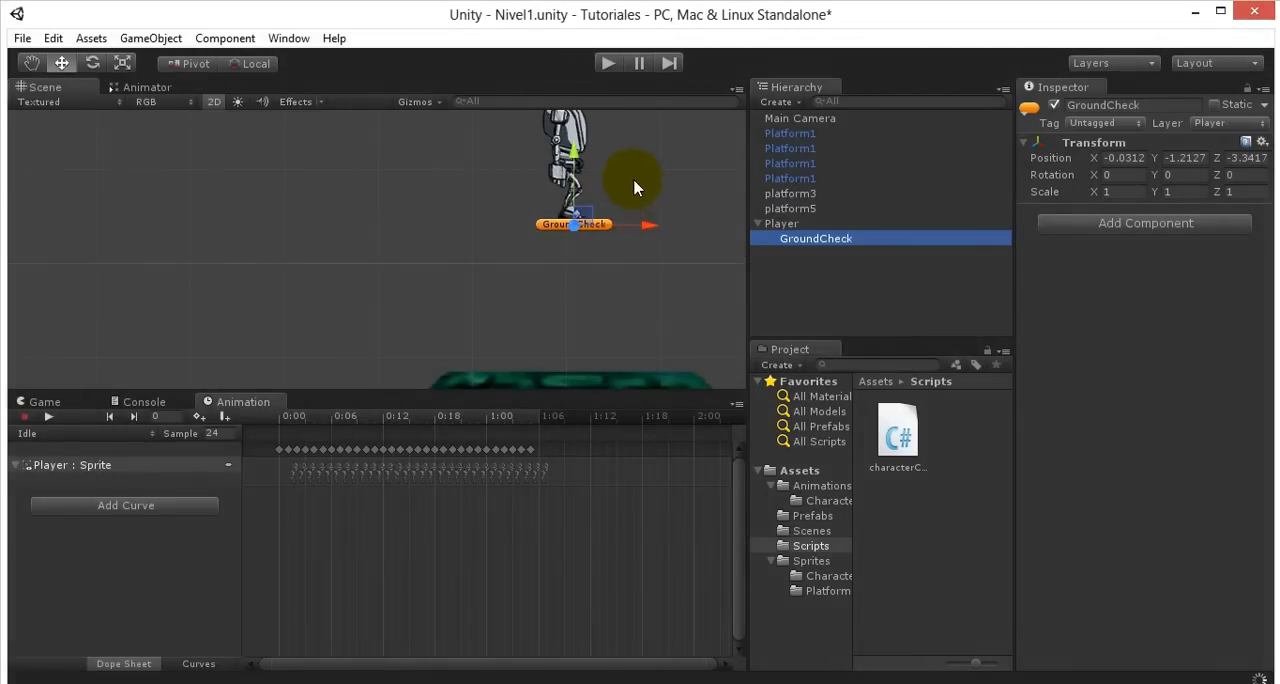
left_click(790, 223)
left_click(799, 238)
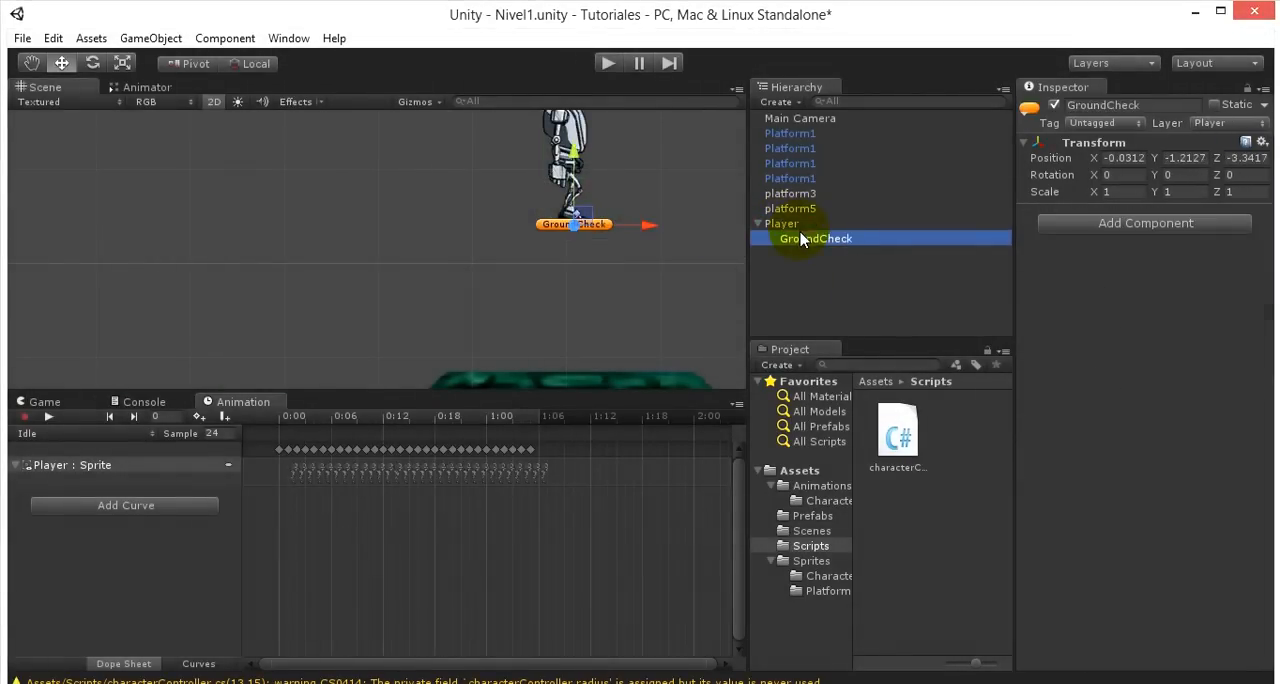
scroll(555, 320, "up", 5)
scroll(552, 331, "up", 2)
middle_click_drag(678, 290, 572, 251)
scroll(504, 362, "up", 9)
middle_click_drag(636, 320, 503, 234)
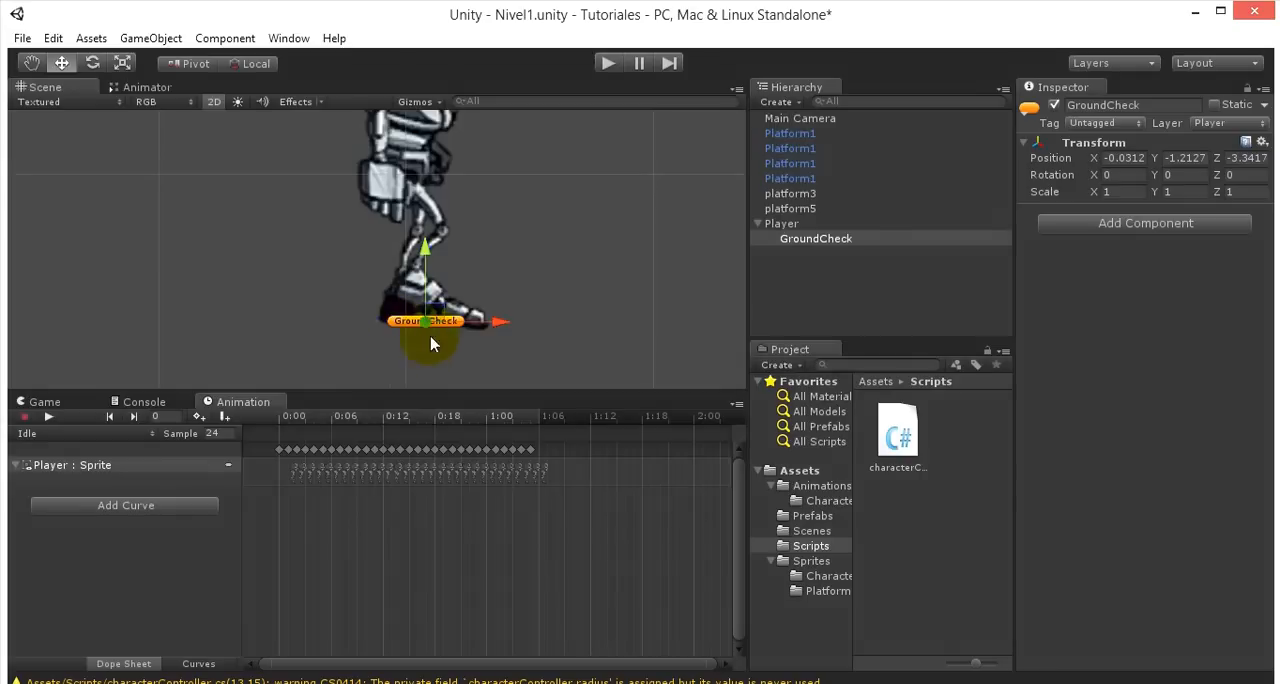
middle_click_drag(496, 365, 478, 394)
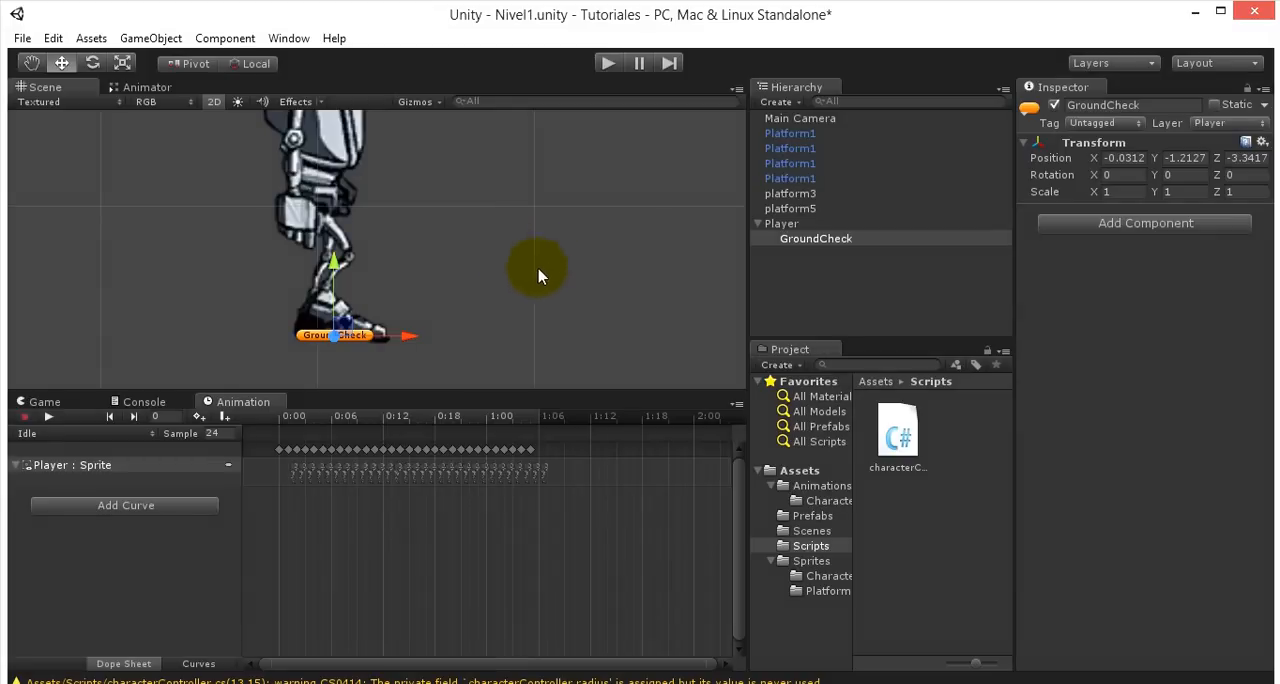
- Assign the GroundCheck child object to the Ground Check variable of Player's Character Controller script
left_click(789, 224)
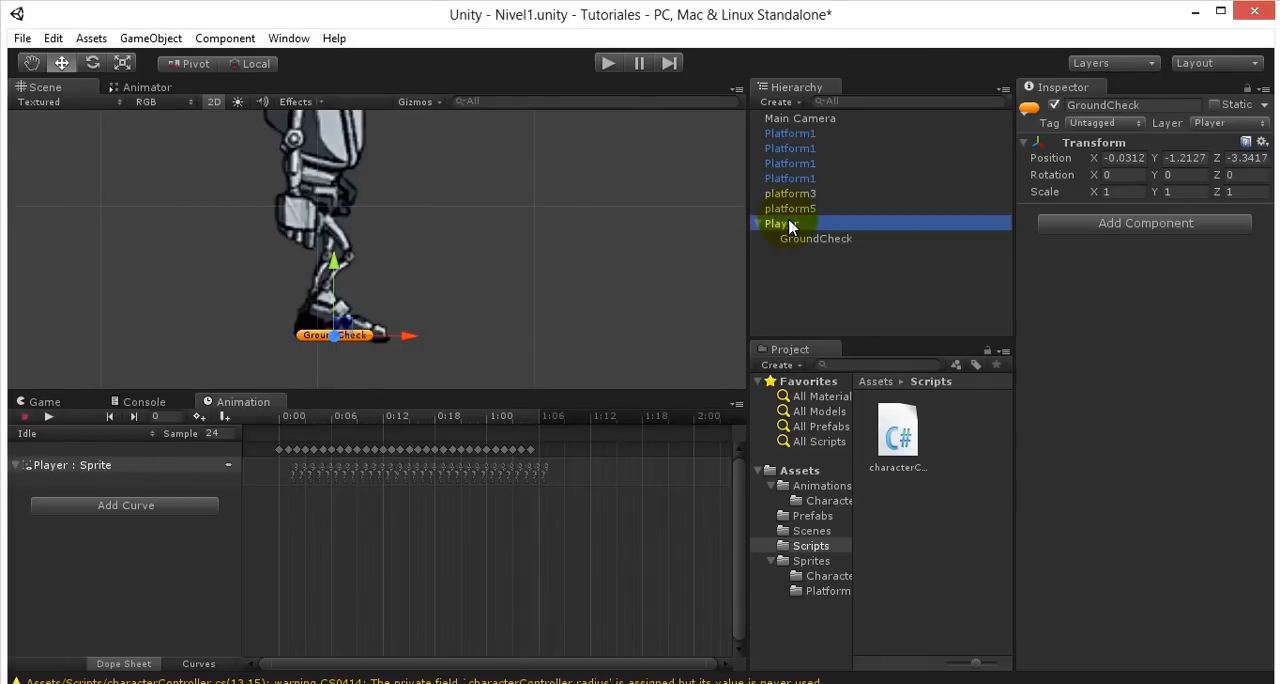
scroll(1090, 308, "down", 8)
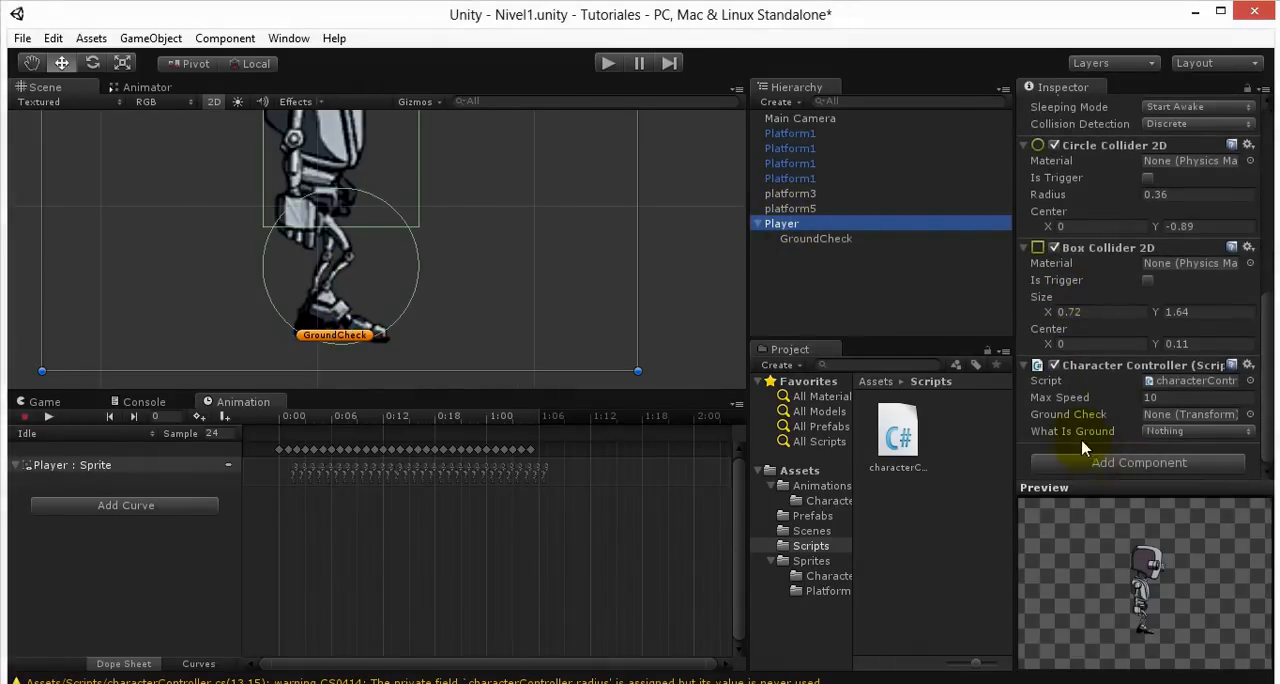
left_click(317, 682)
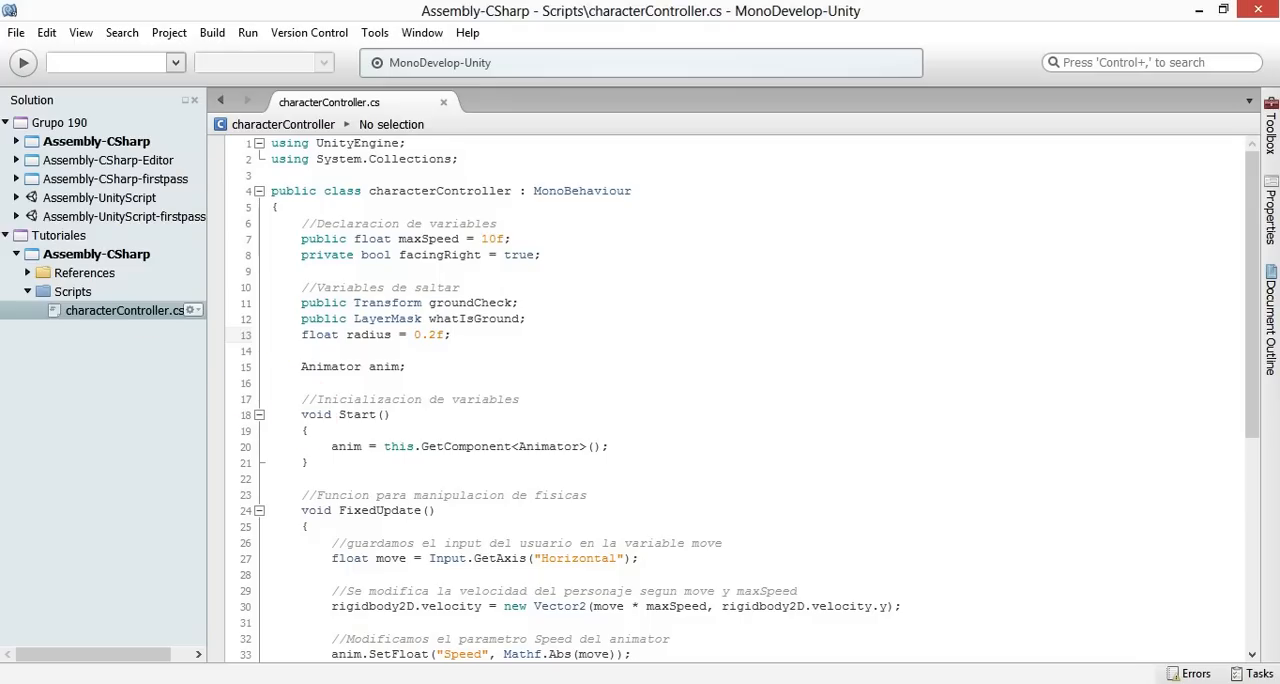
key("alt+Tab")
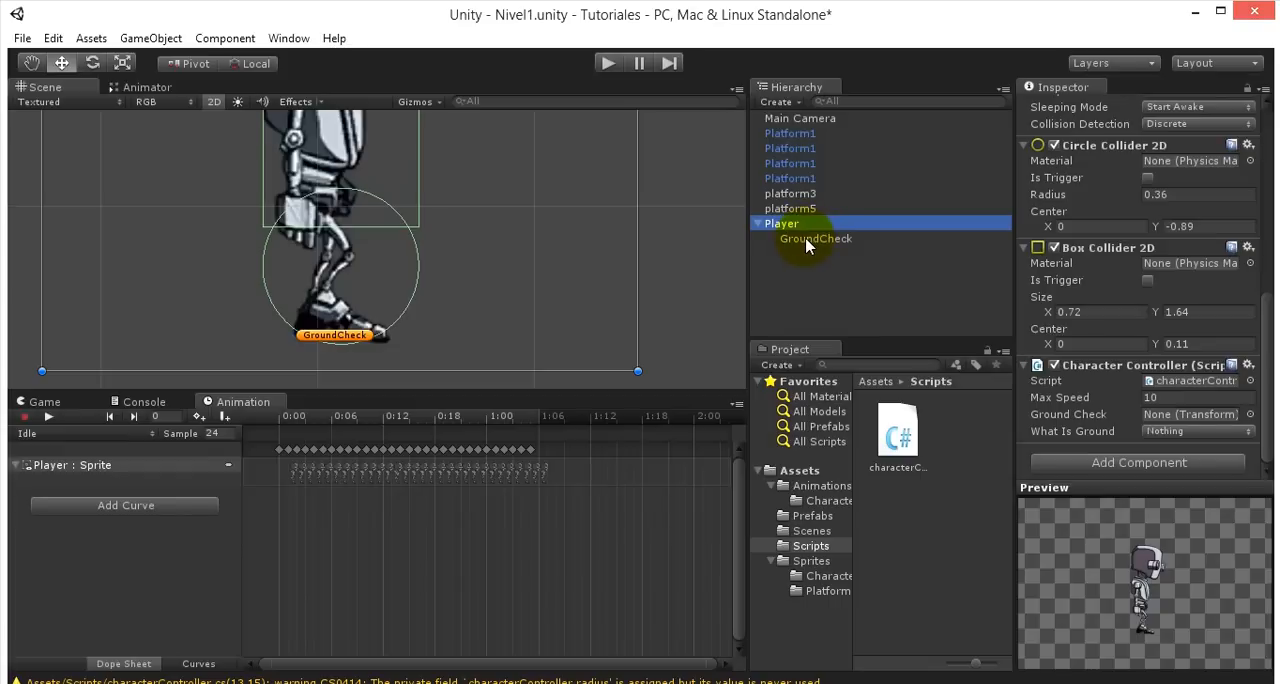
left_click_drag(810, 241, 1150, 415)
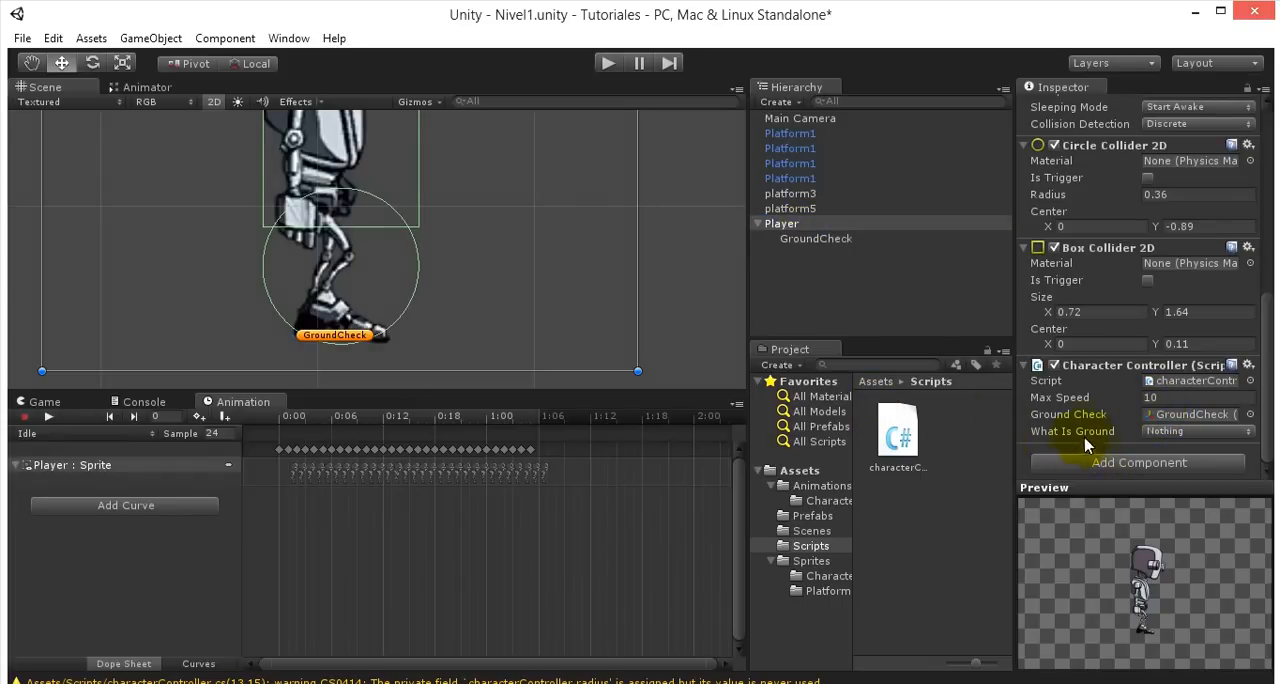
- Set What Is Ground to the Default layer in Player's Character Controller script
left_click(1167, 434)
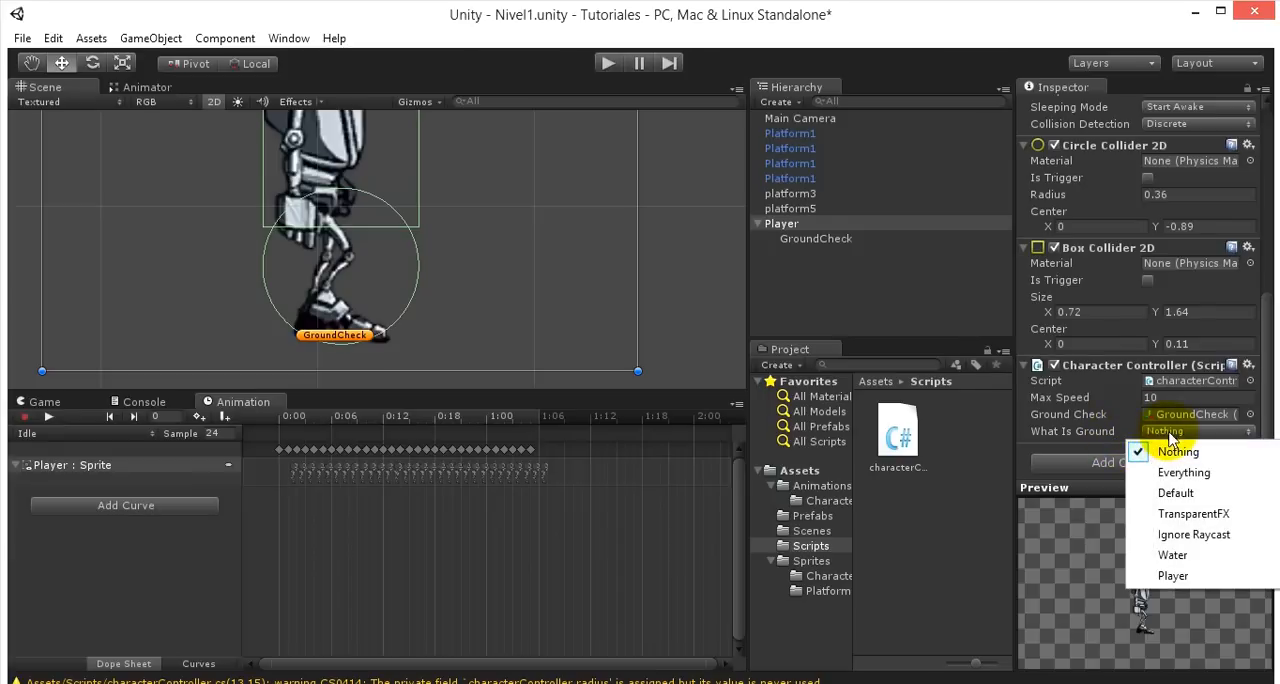
left_click(1165, 495)
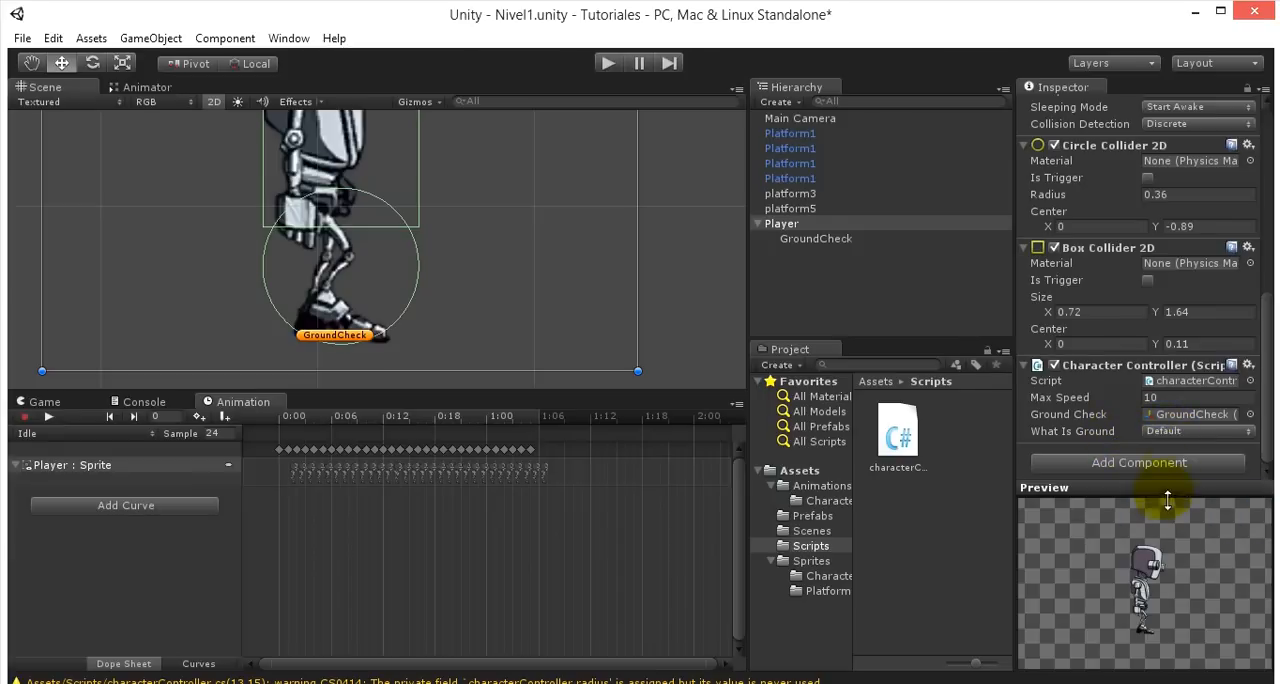
left_click(1196, 430)
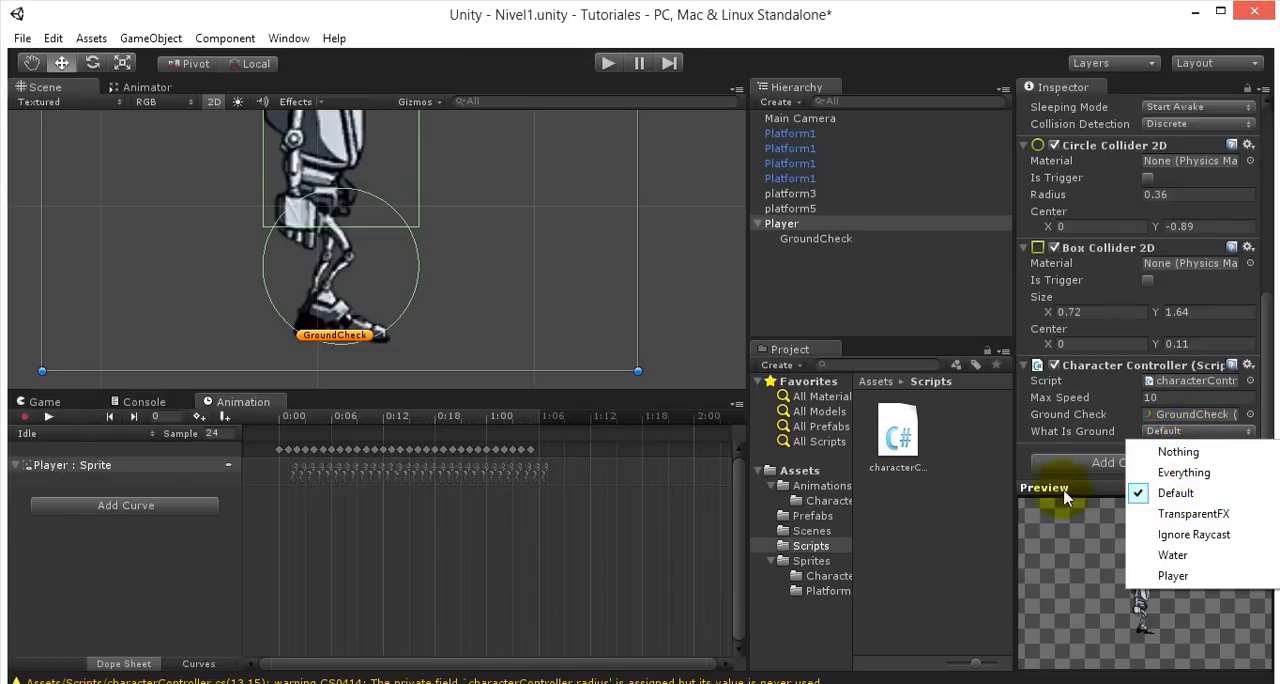
left_click(677, 268)
- Check which layer is assigned to the green platforms below the robot
scroll(677, 268, "down", 5)
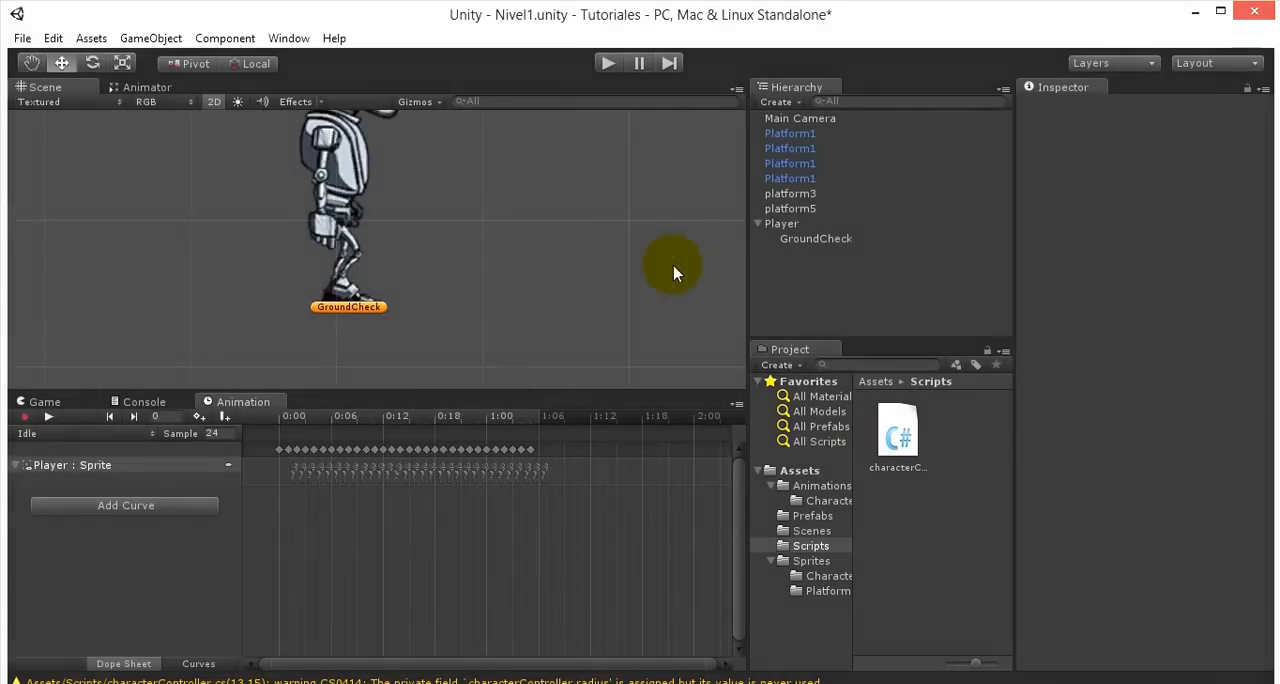
left_click(395, 359)
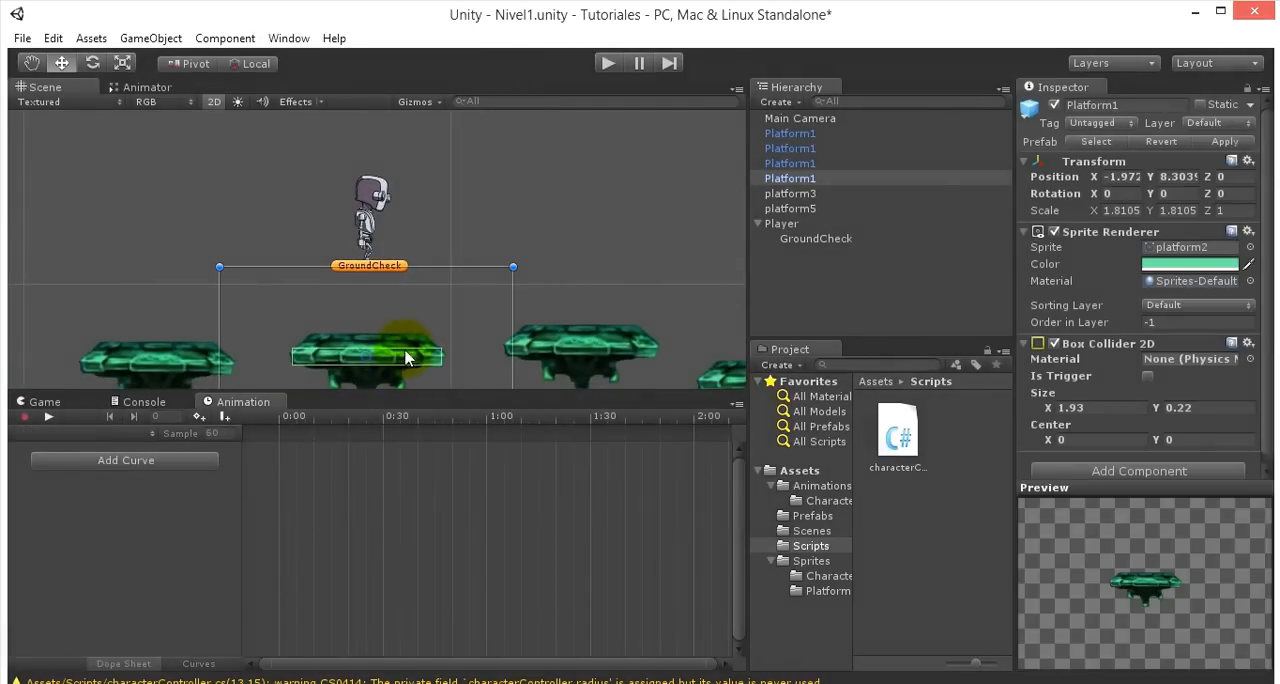
left_click(580, 348)
left_click(365, 345)
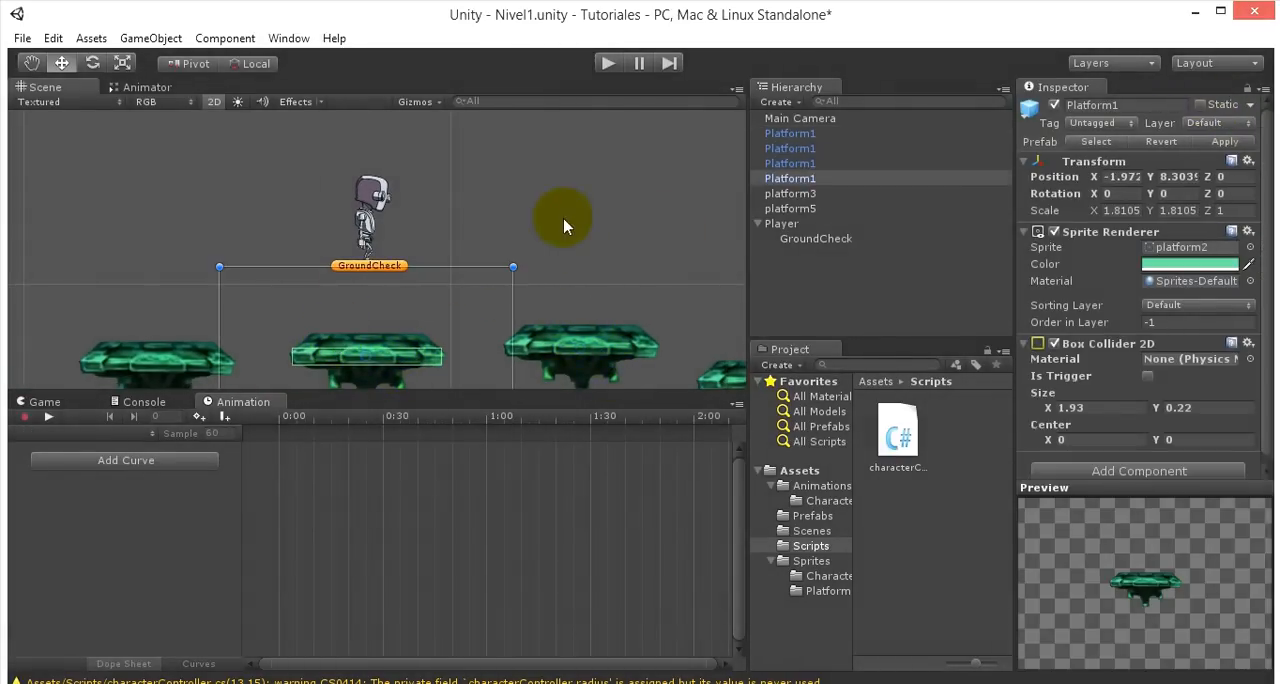
- Switch to MonoDevelop, declare public float jumpForce = 400f below whatIsGround in characterController.cs and save the script
scroll(466, 225, "up", 3)
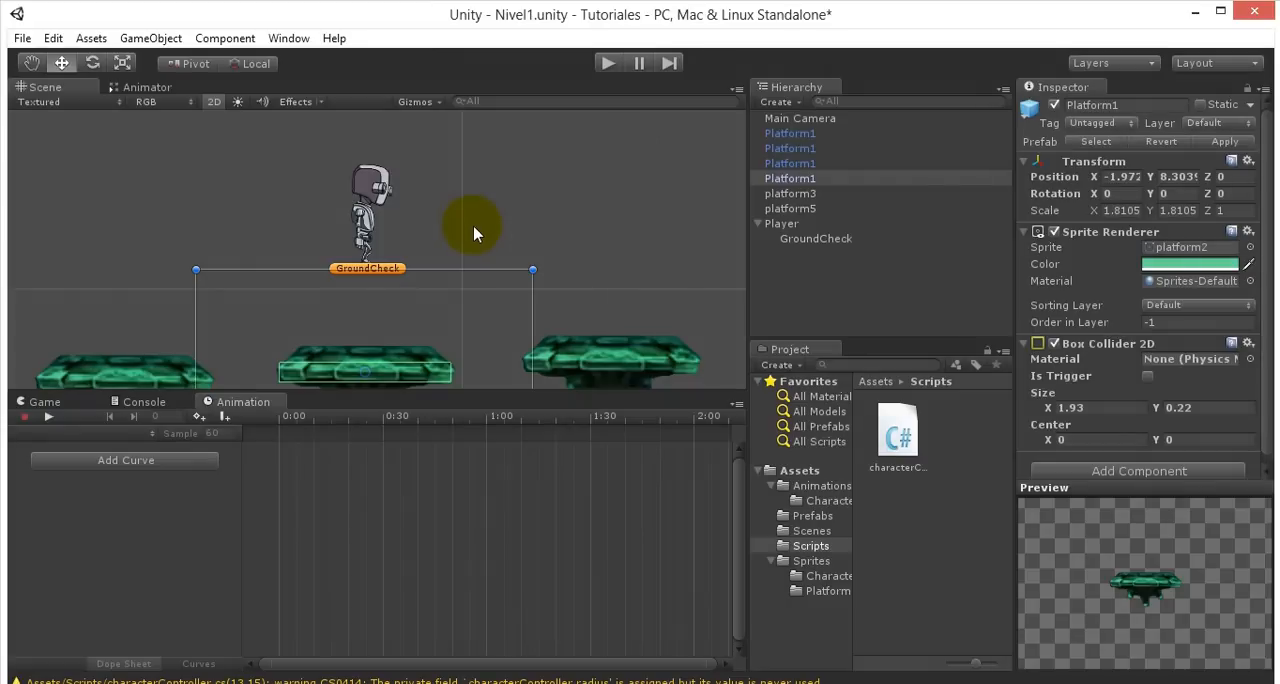
scroll(474, 233, "up", 2)
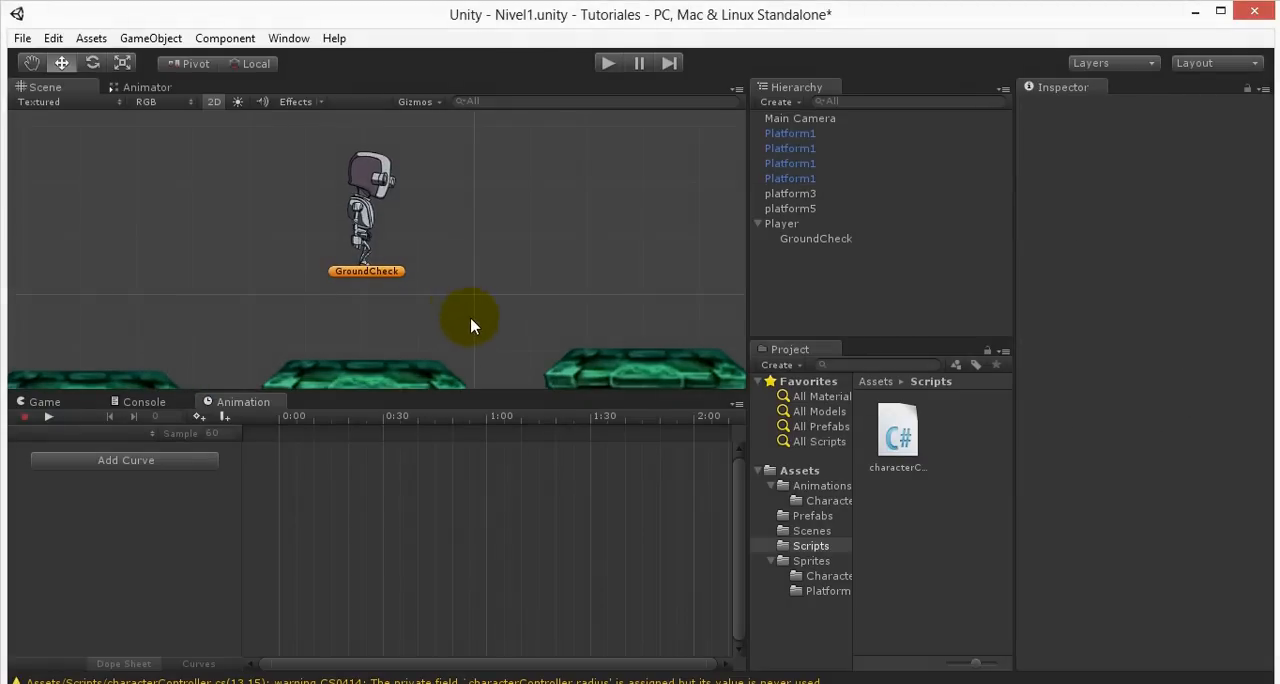
left_click(262, 683)
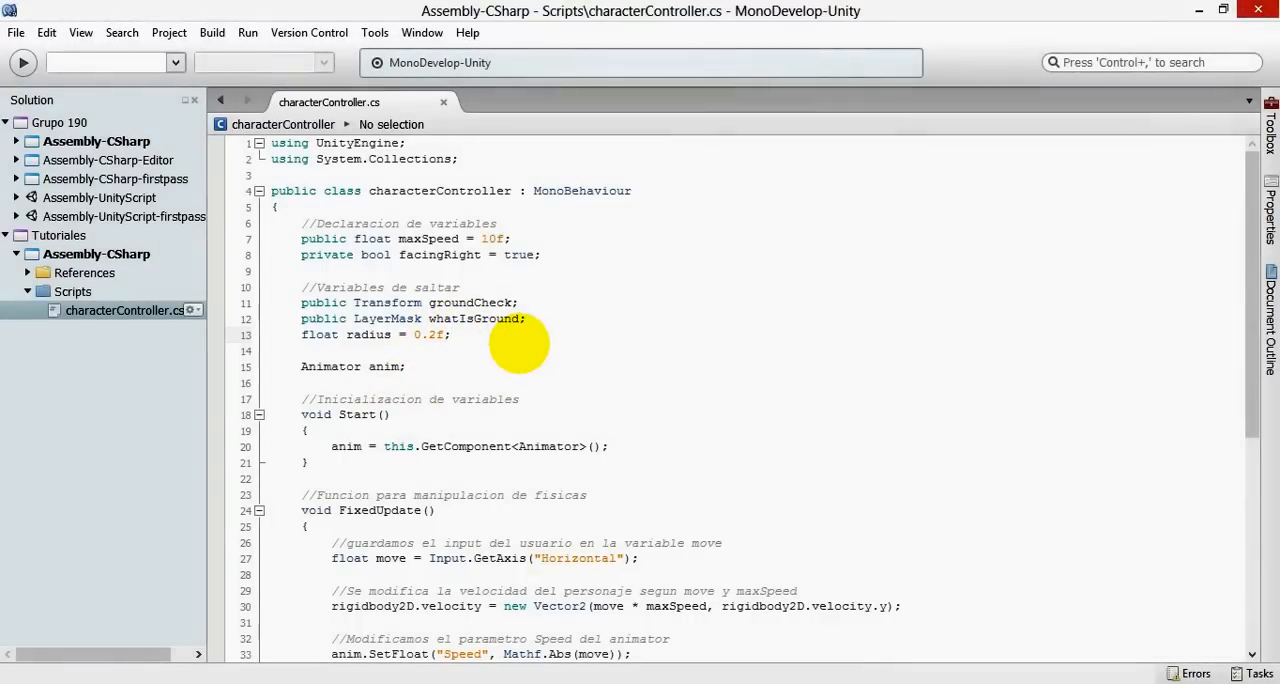
key("Return")
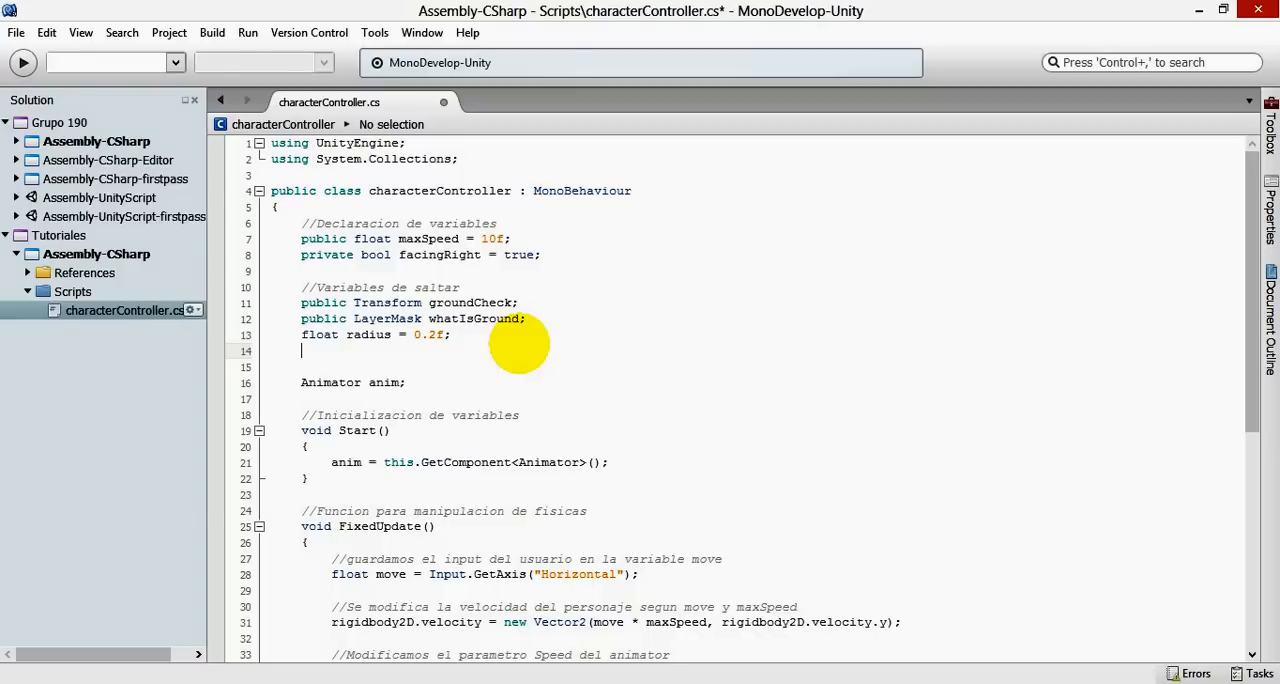
key("Up")
key("Return")
key("Up")
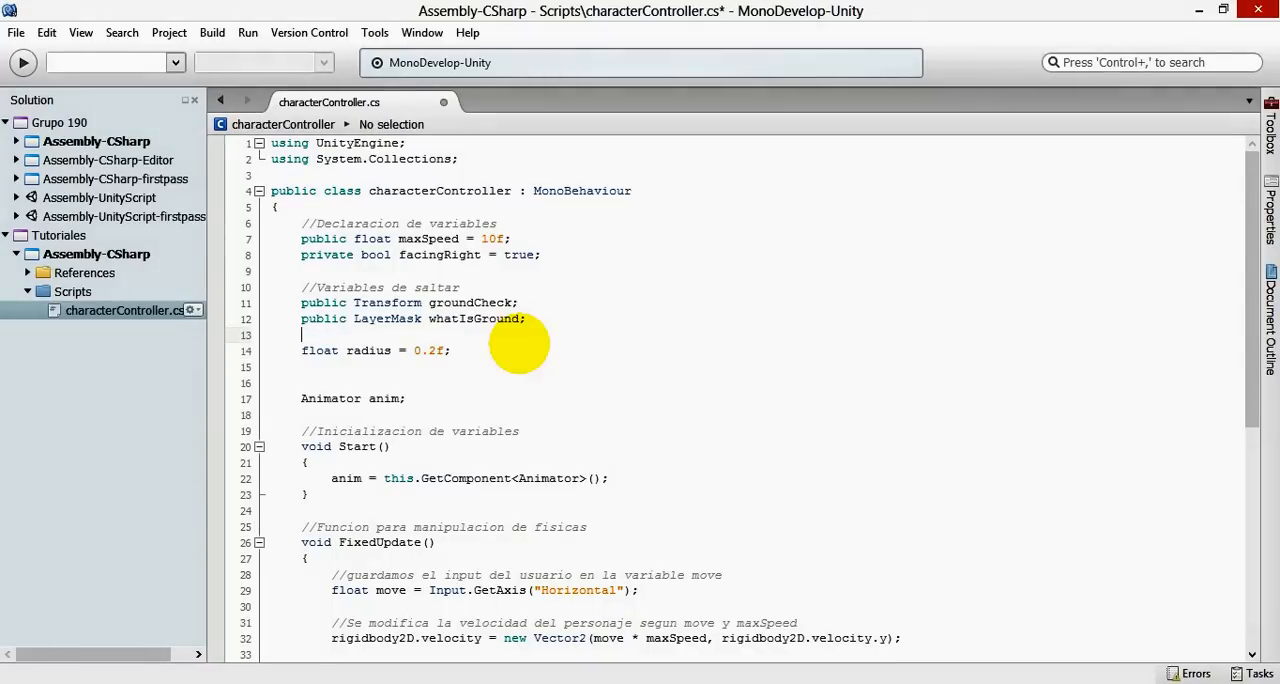
type("public ")
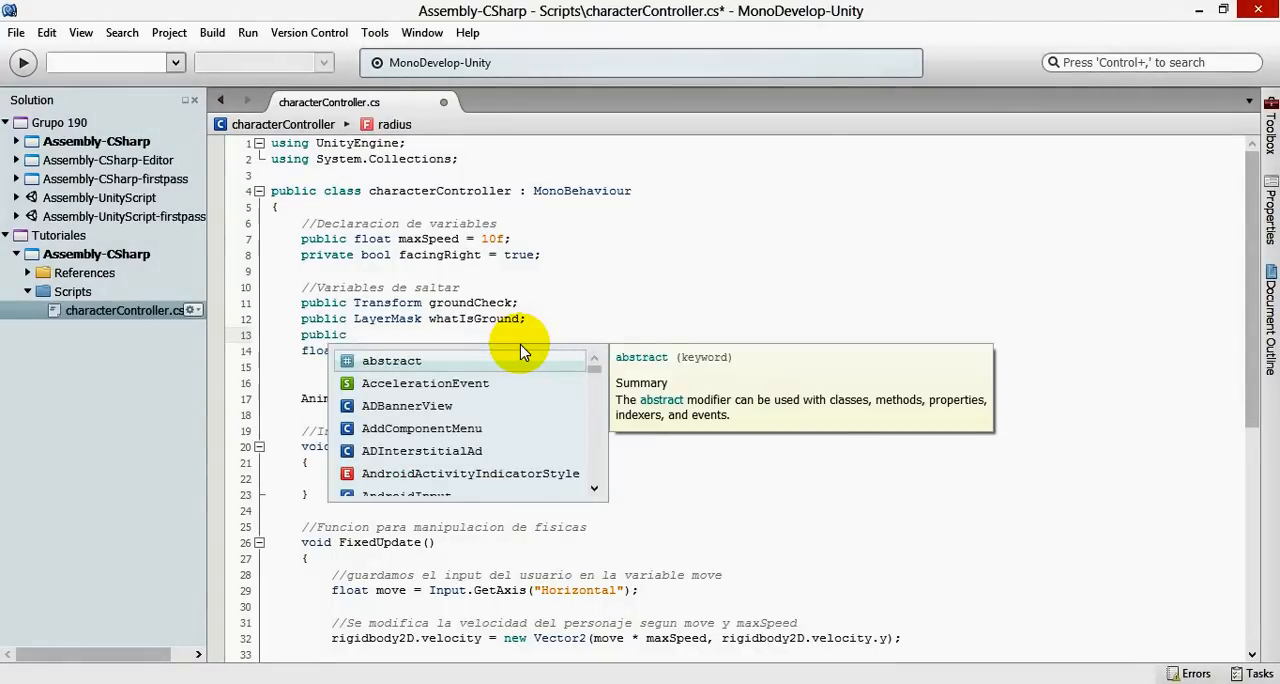
type("float jumpForce = 400f;")
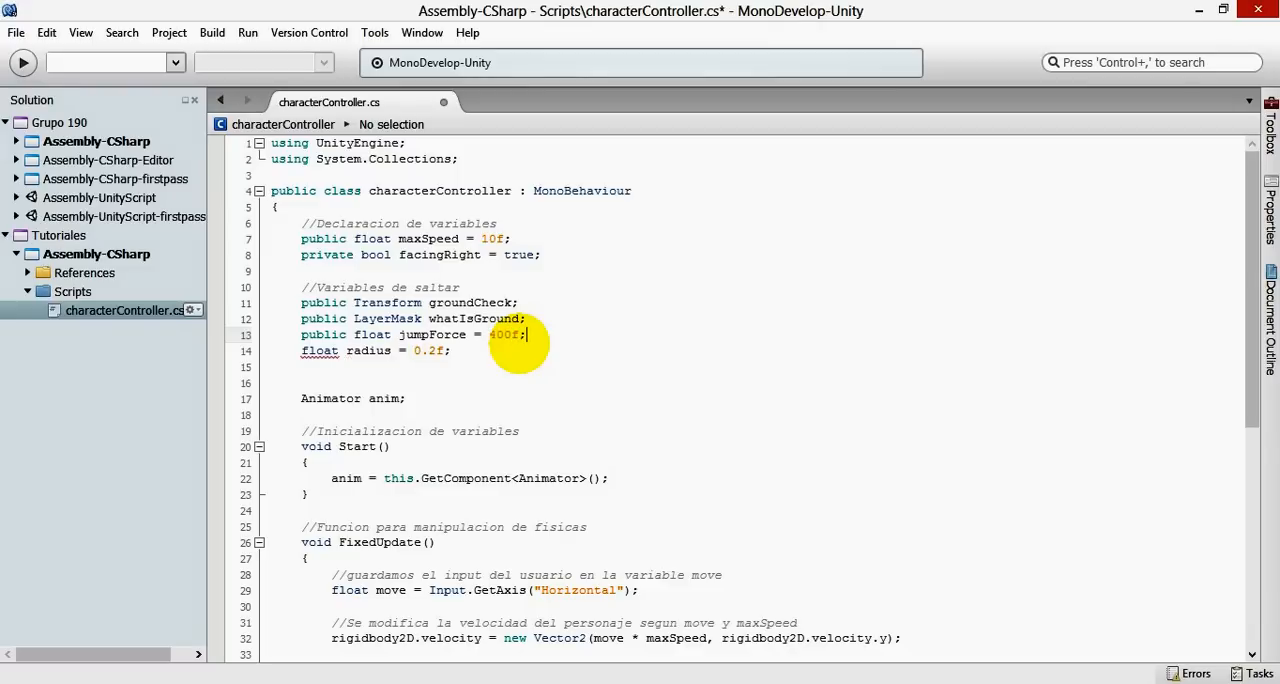
key("ctrl+s")
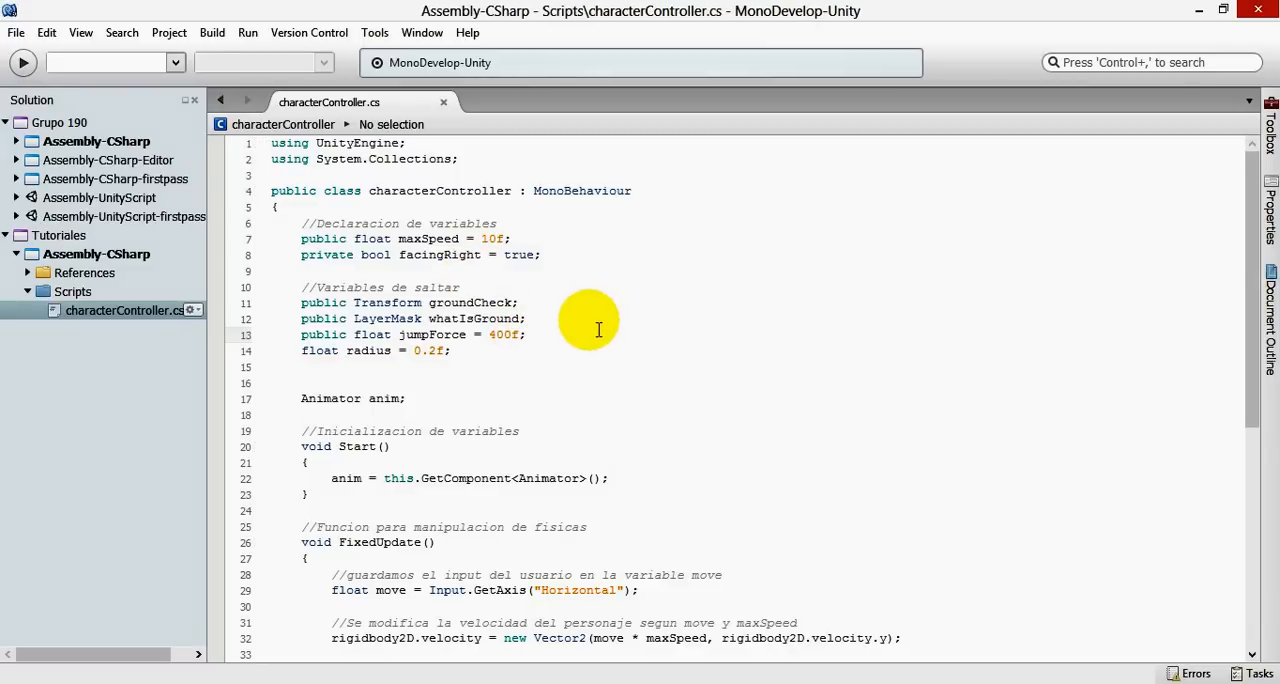
- Review the jump variable declarations and the movement code in FixedUpdate
left_click_drag(455, 350, 280, 293)
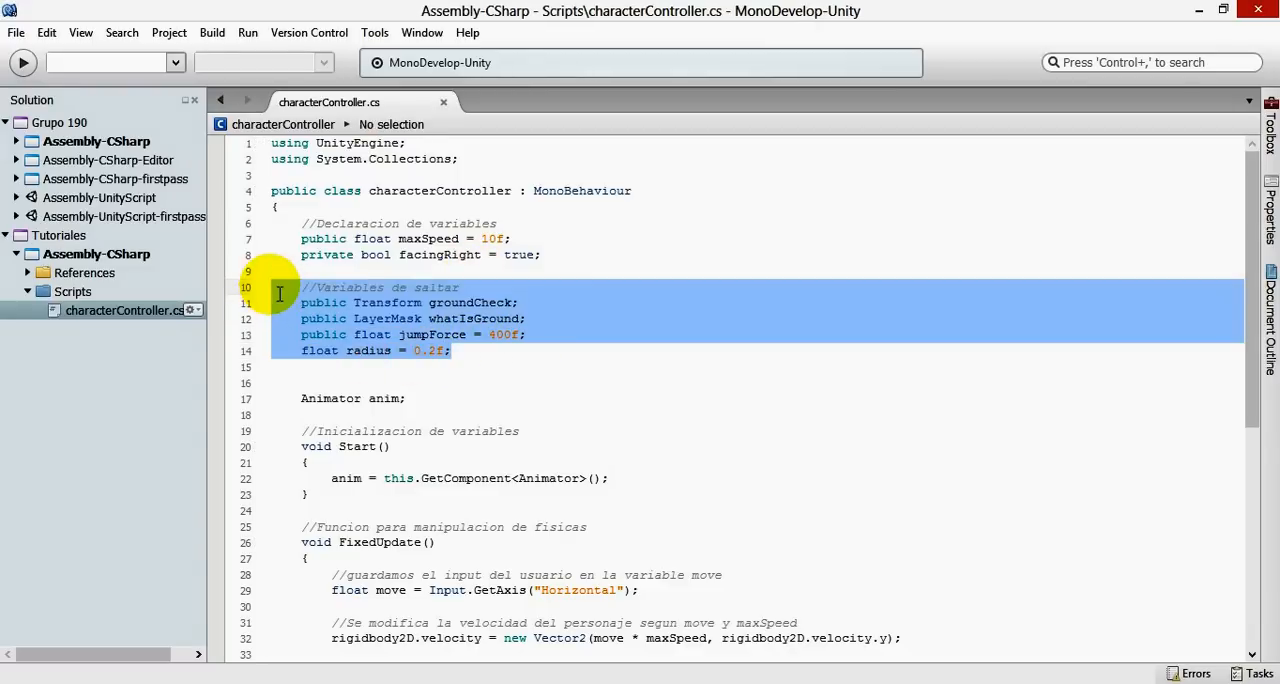
scroll(586, 365, "down", 7)
scroll(571, 415, "up", 4)
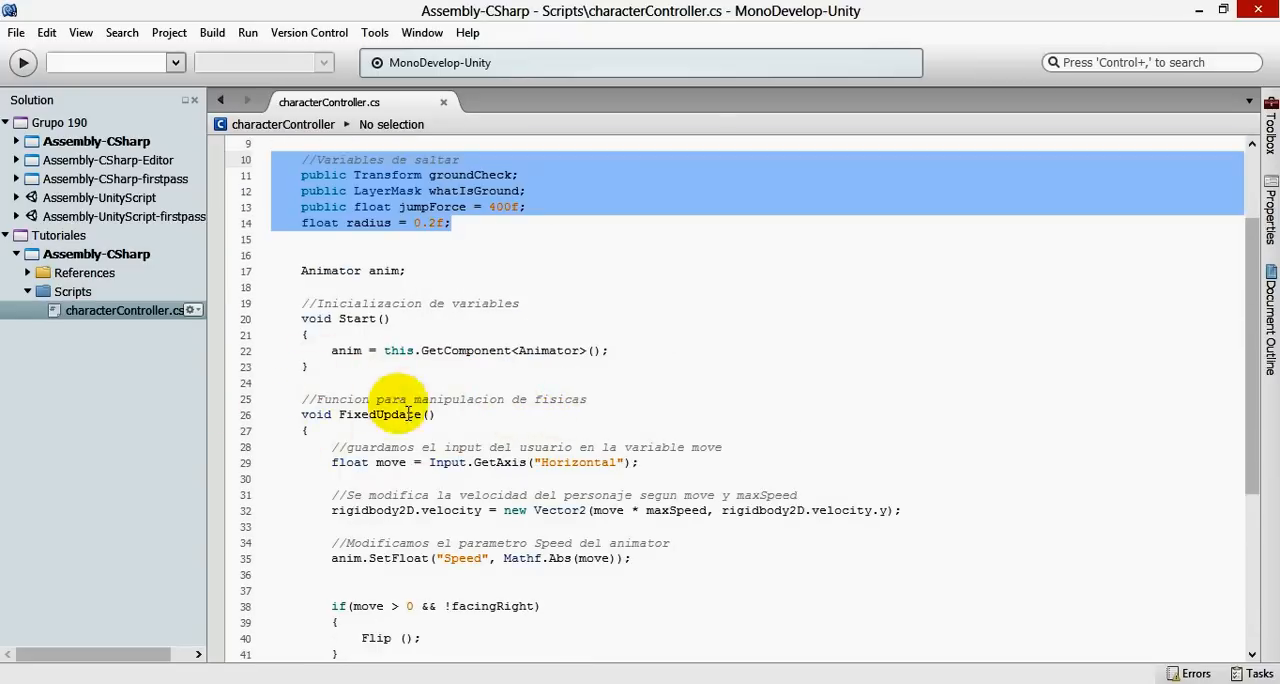
left_click(314, 414)
scroll(320, 414, "down", 3)
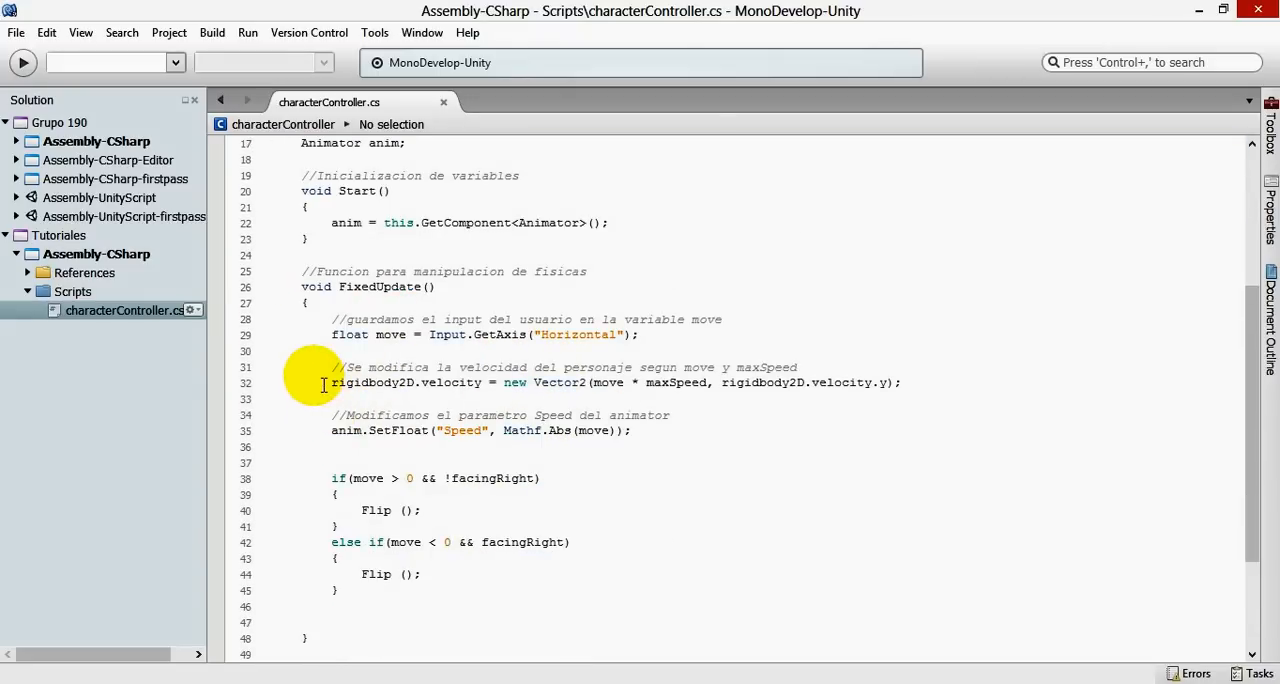
scroll(545, 345, "up", 5)
left_click(486, 360)
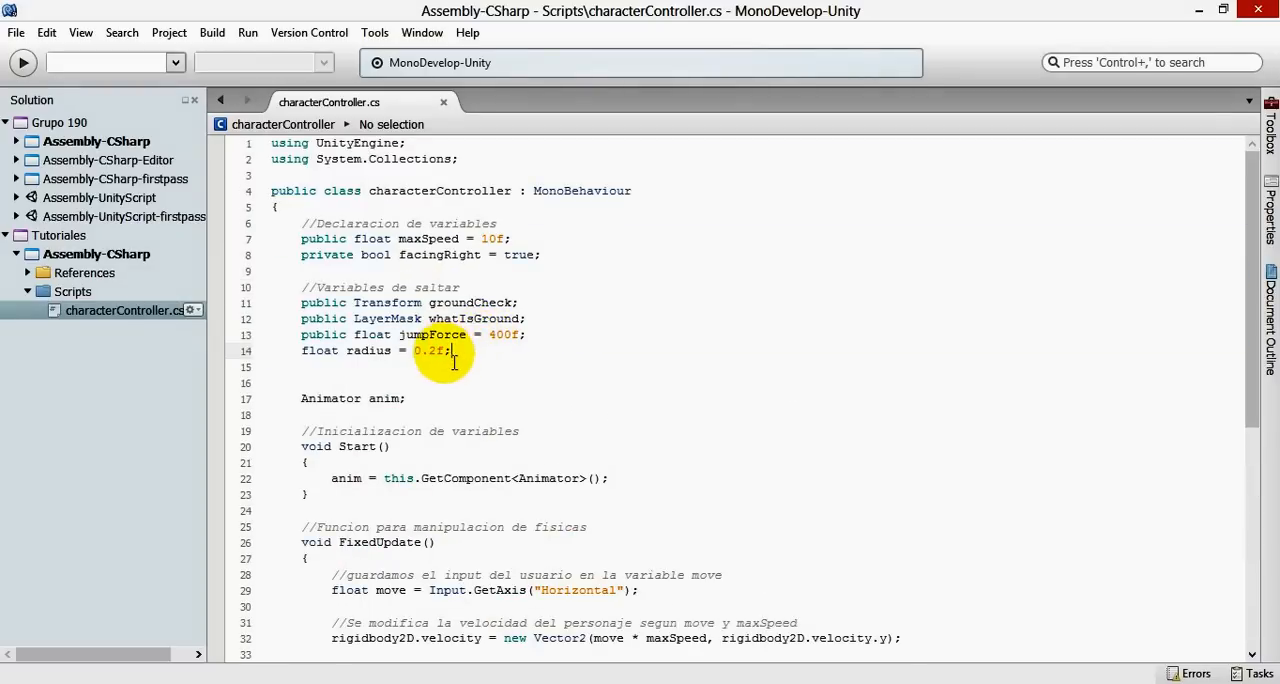
scroll(488, 368, "down", 2)
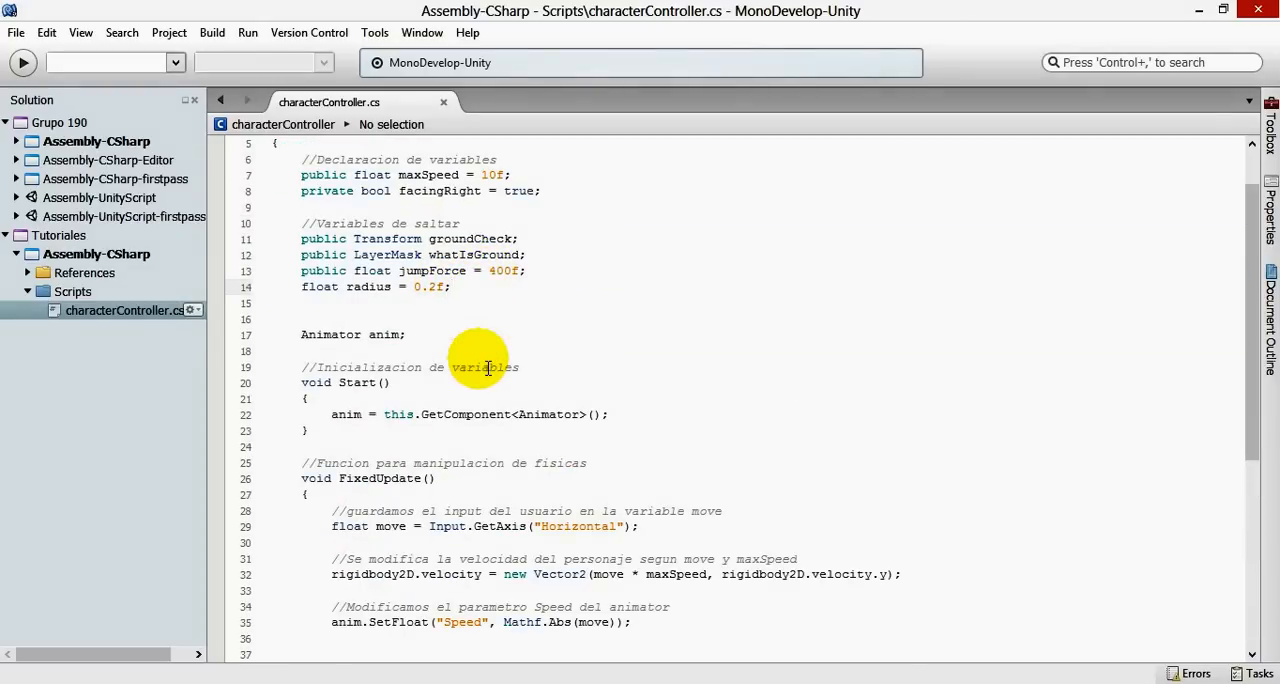
scroll(488, 368, "down", 3)
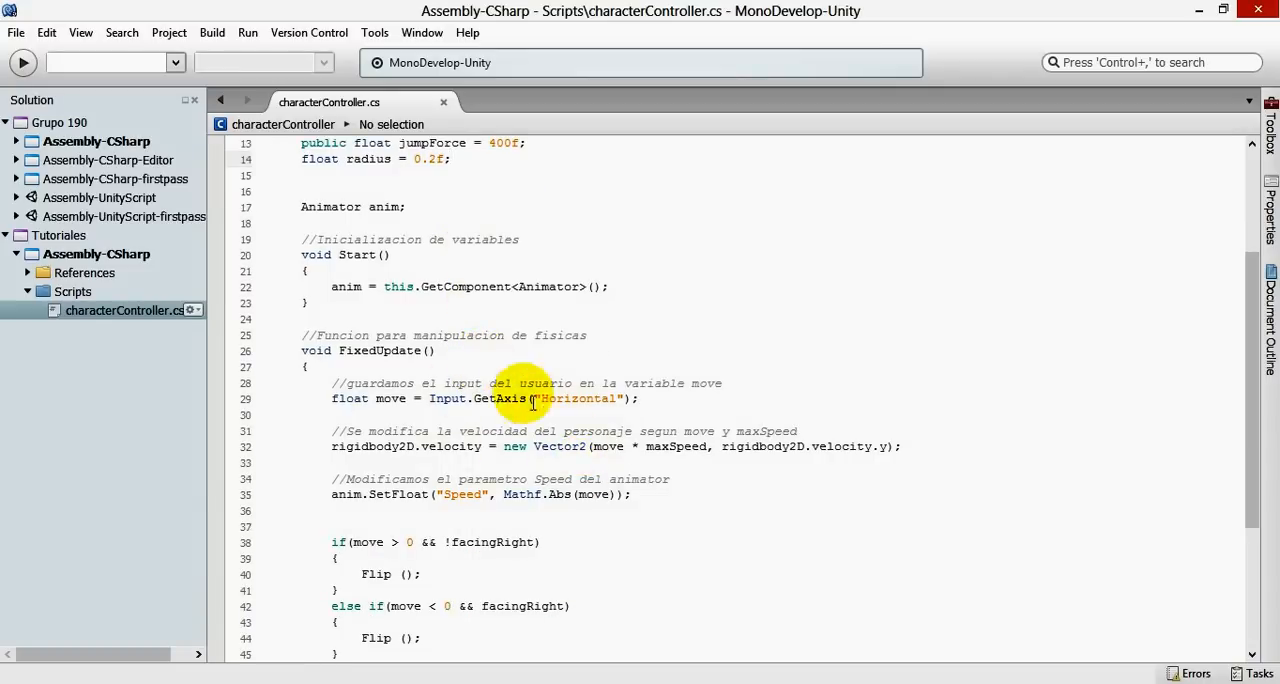
left_click(652, 399)
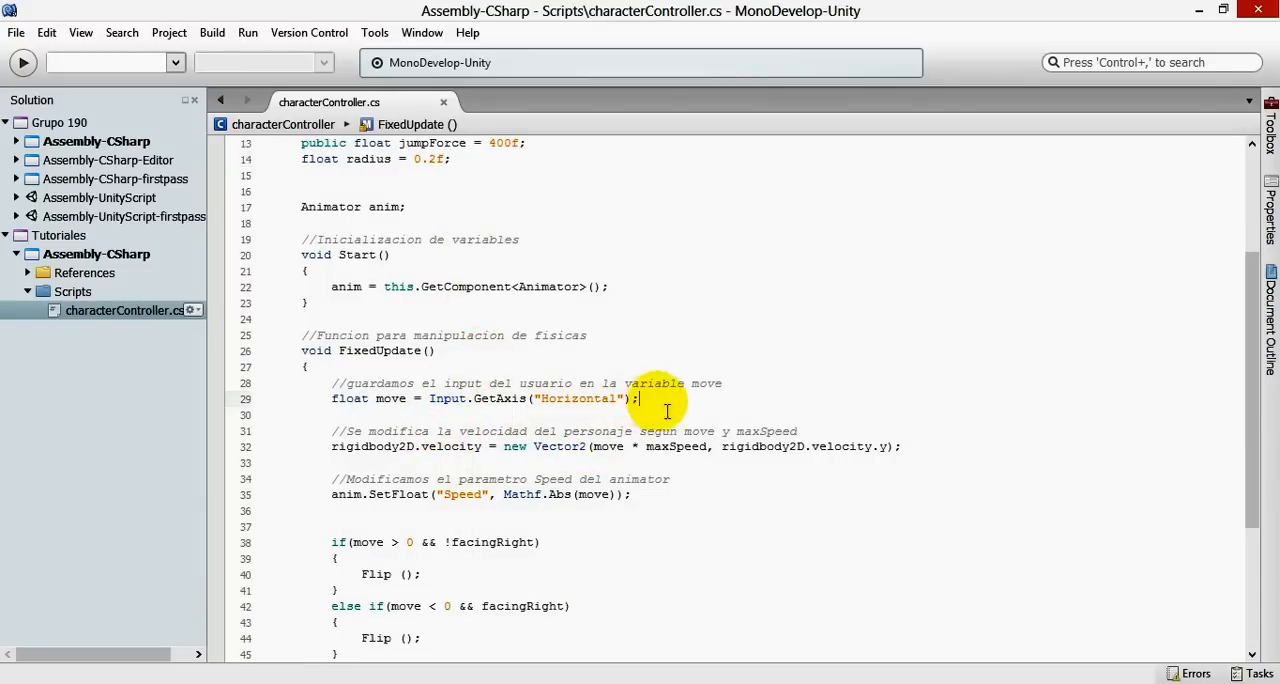
scroll(566, 364, "up", 4)
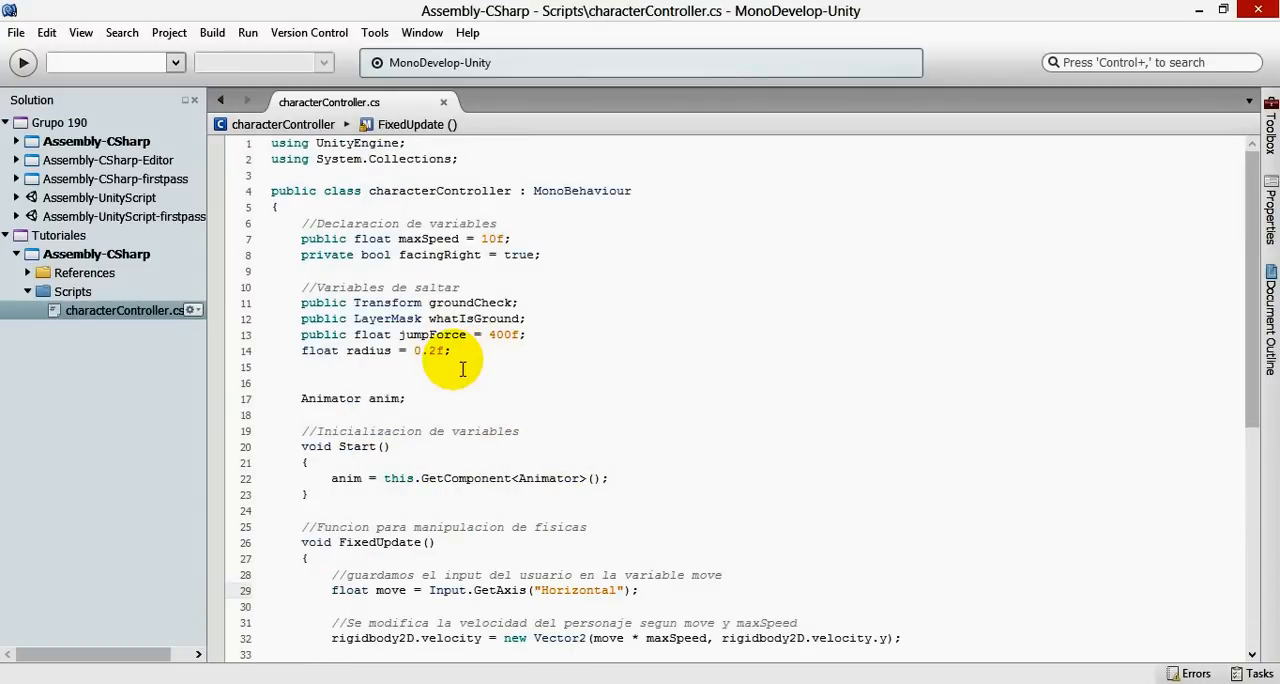
- Declare a bool variable named grounded between jumpForce and radius, and save the script
left_click(543, 302)
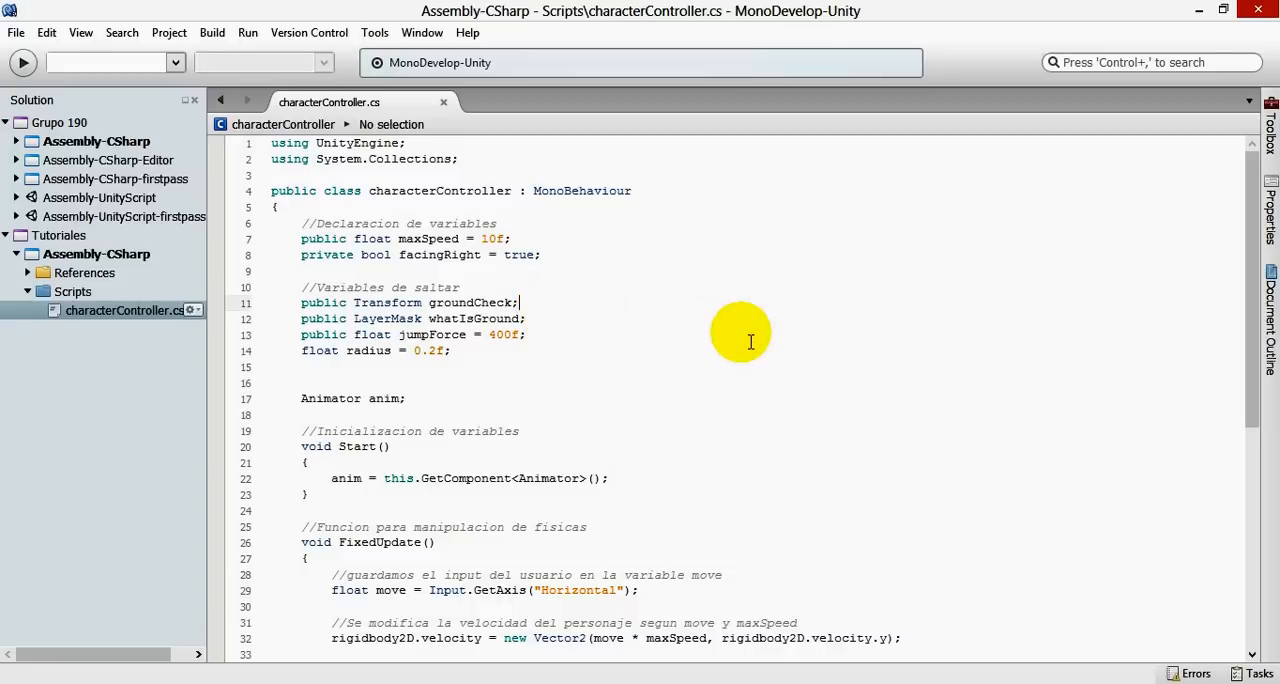
key("Down")
key("Down")
key("Down")
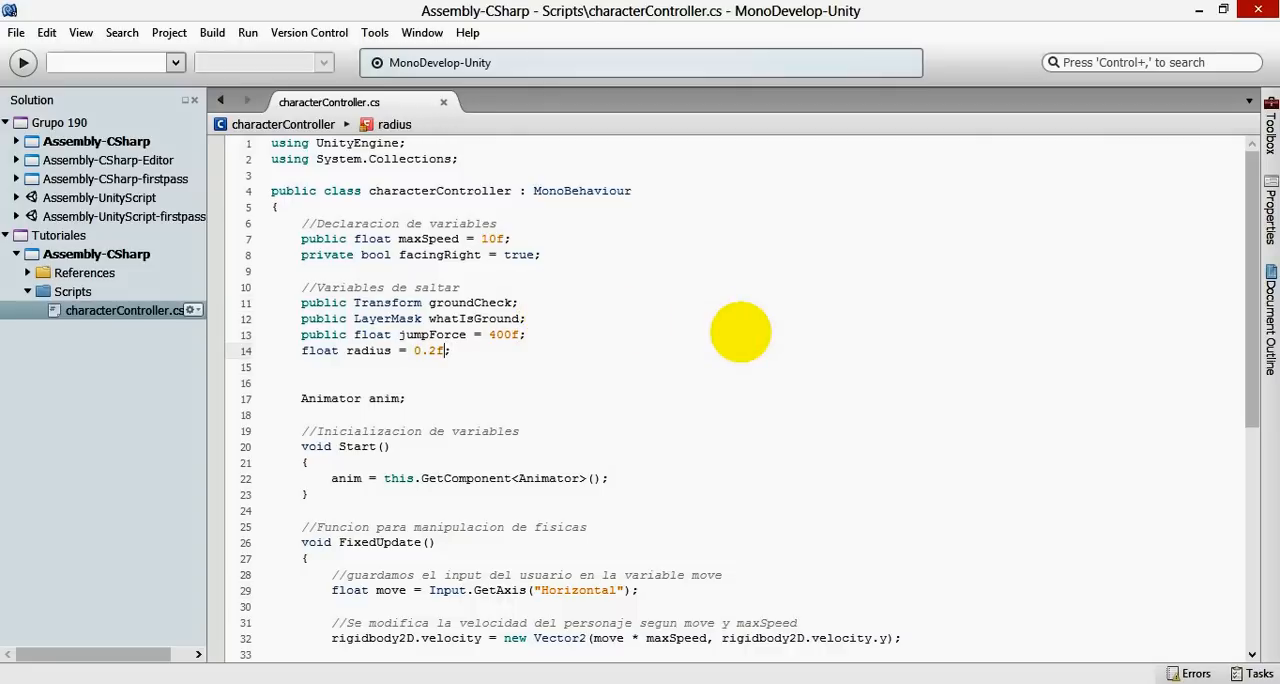
key("Up")
key("Return")
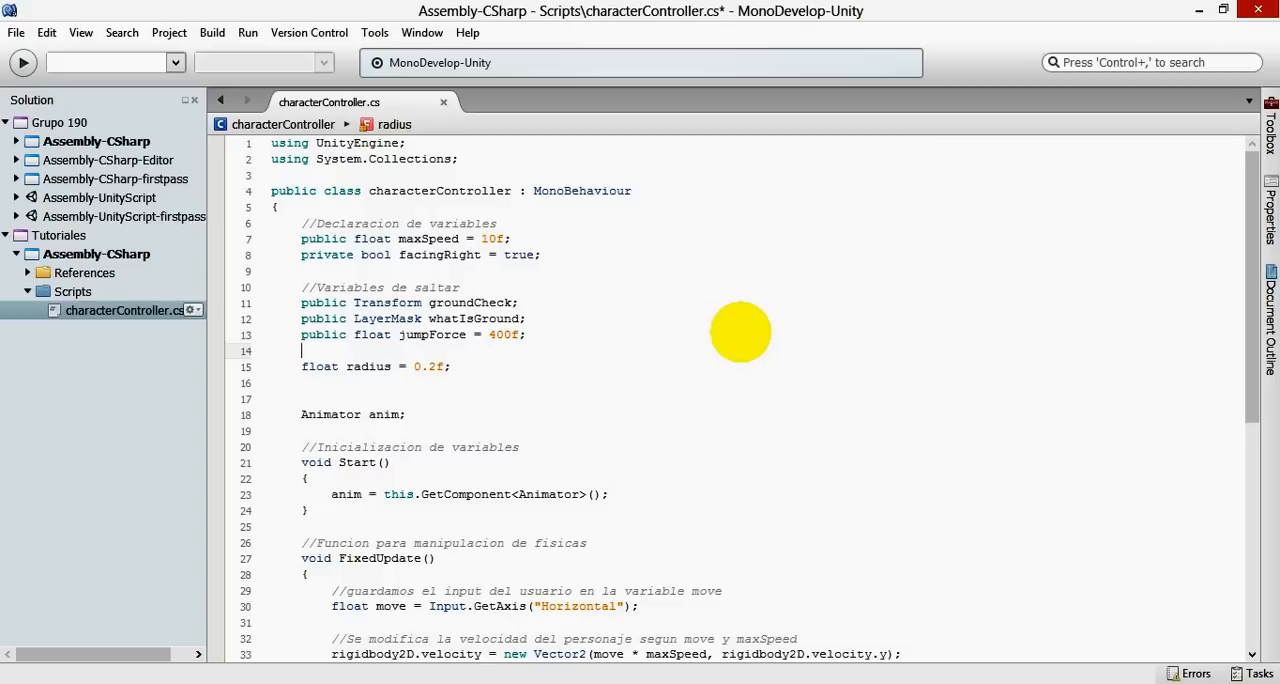
type("bool grounded;")
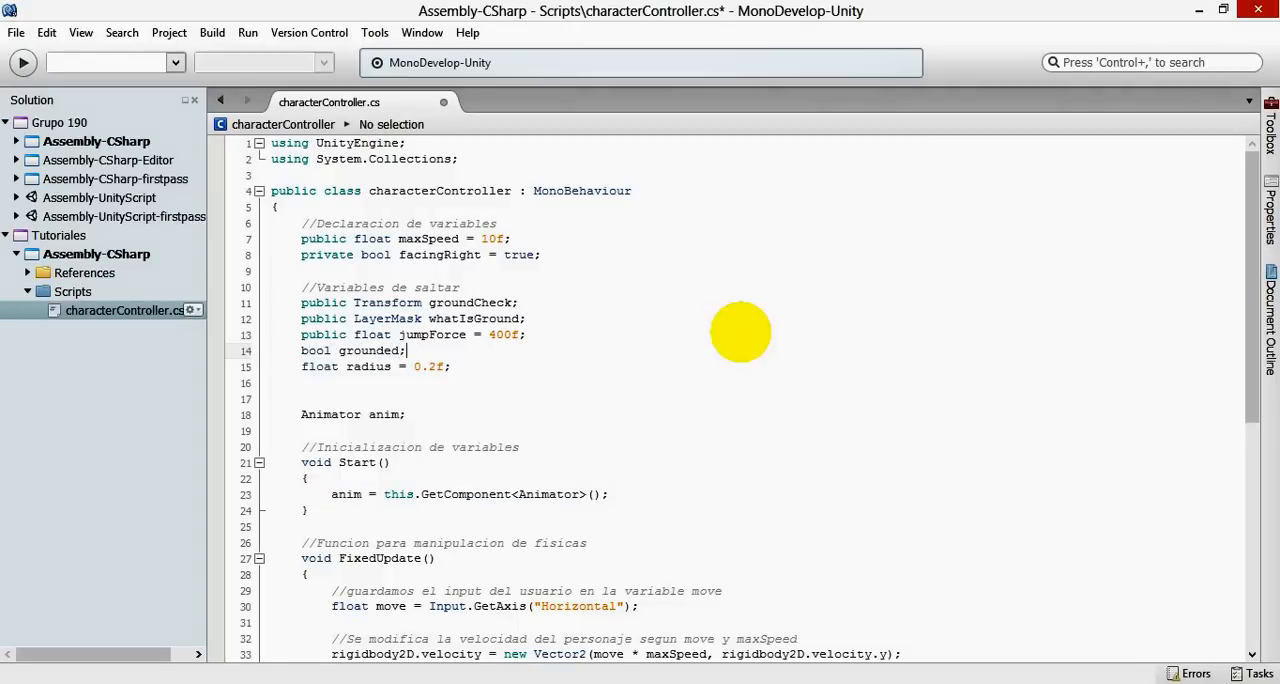
key("ctrl+s")
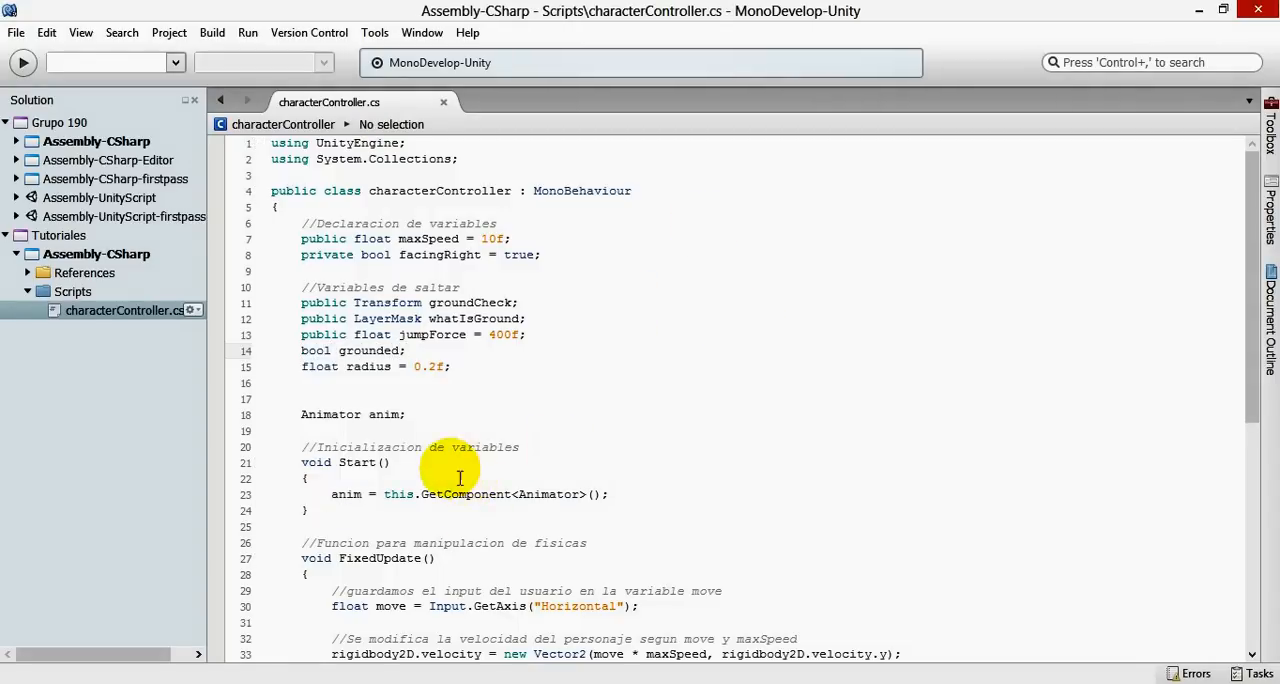
- Add an equals sign to the grounded declaration and check in Unity how the robot starts relative to the platforms
key("Left")
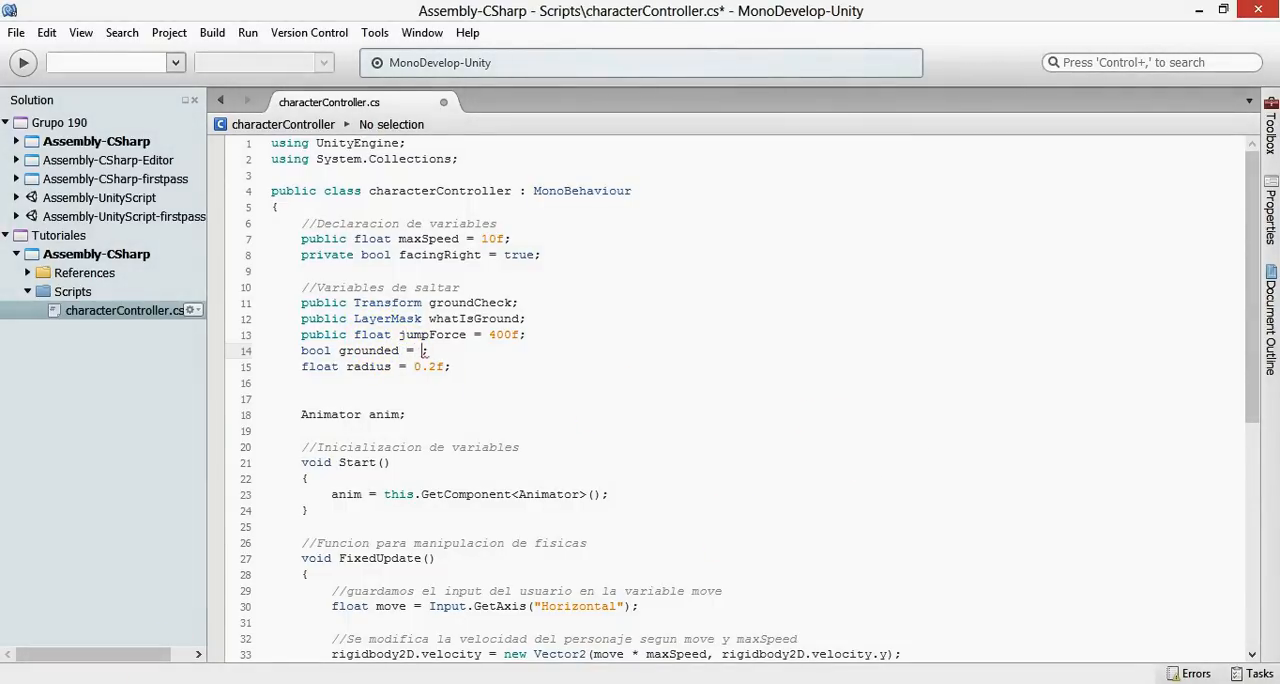
mouse_move(160, 678)
left_click(368, 583)
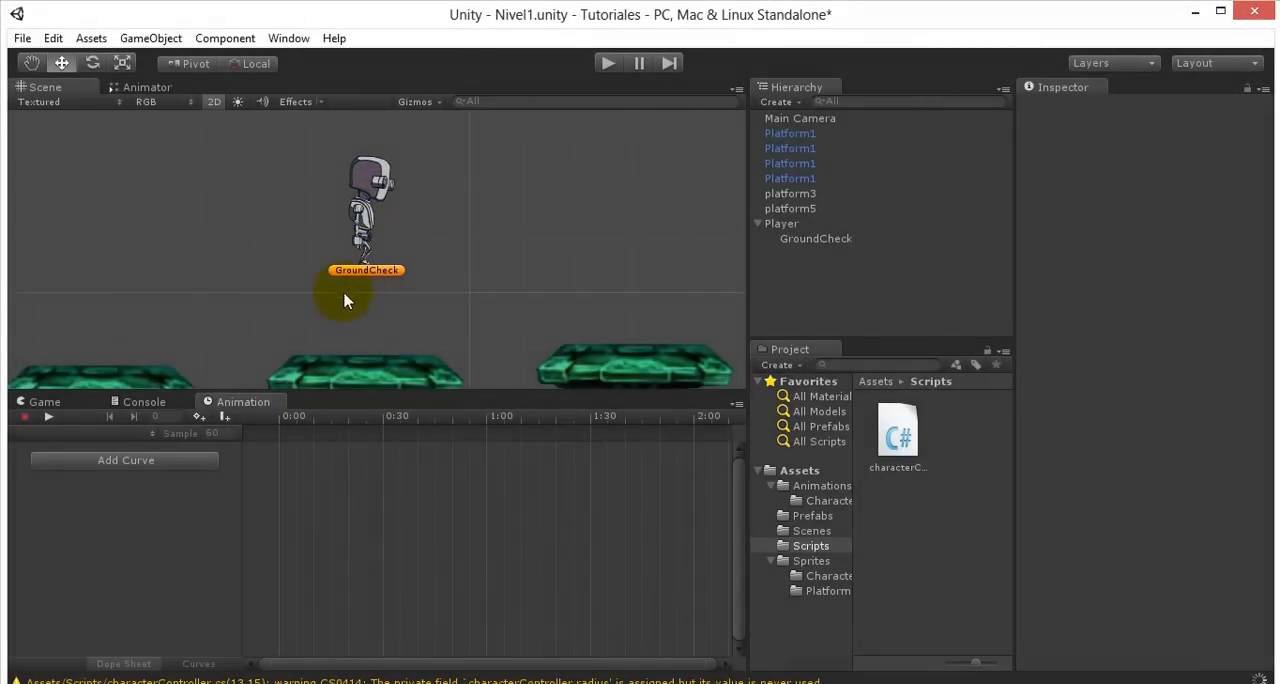
scroll(364, 200, "down", 2)
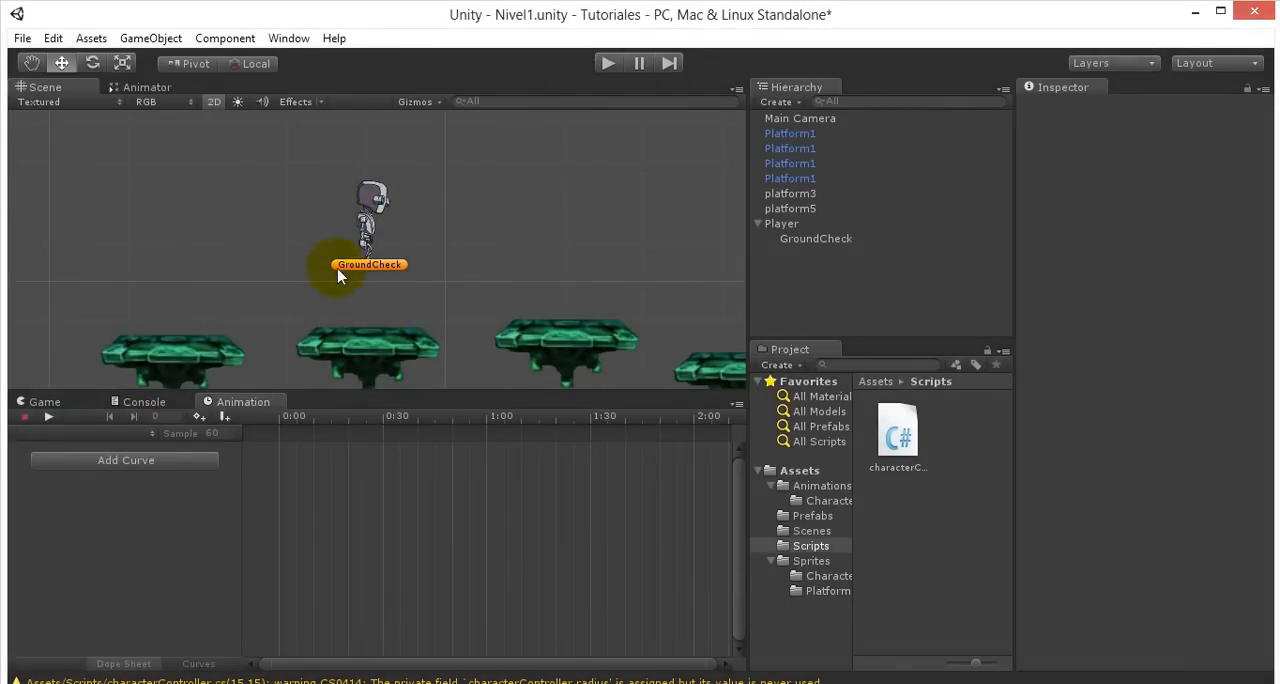
left_click(1195, 12)
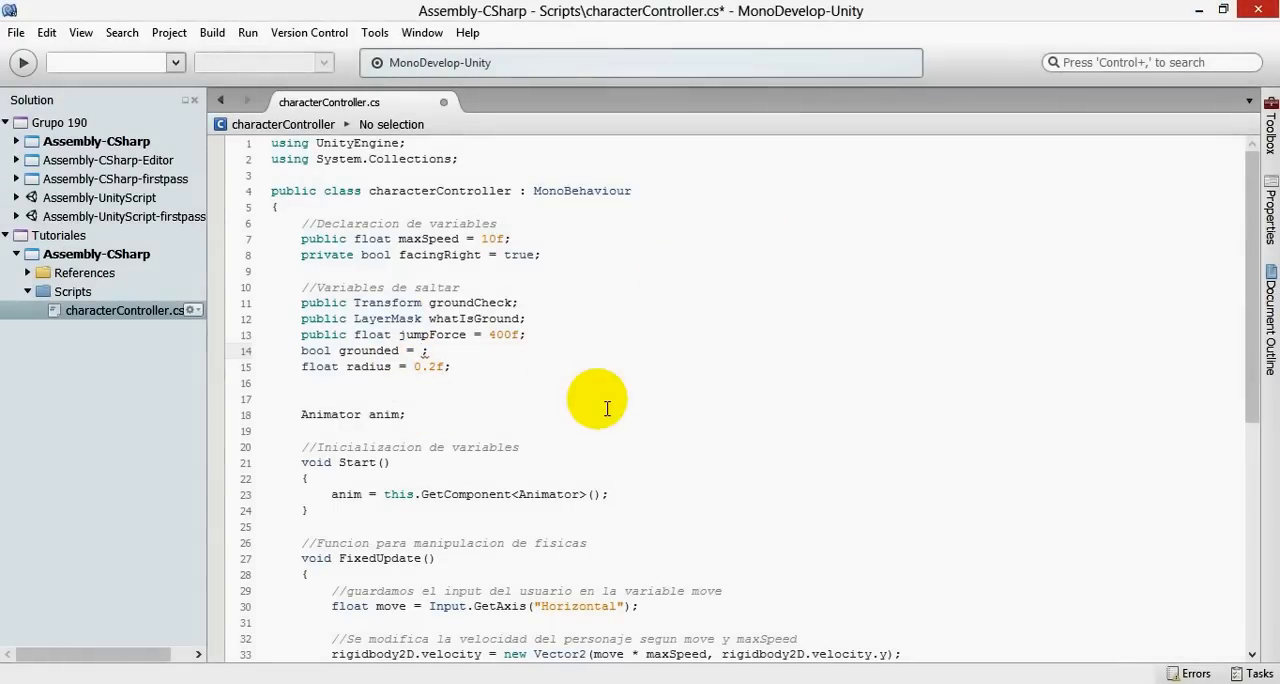
type("true")
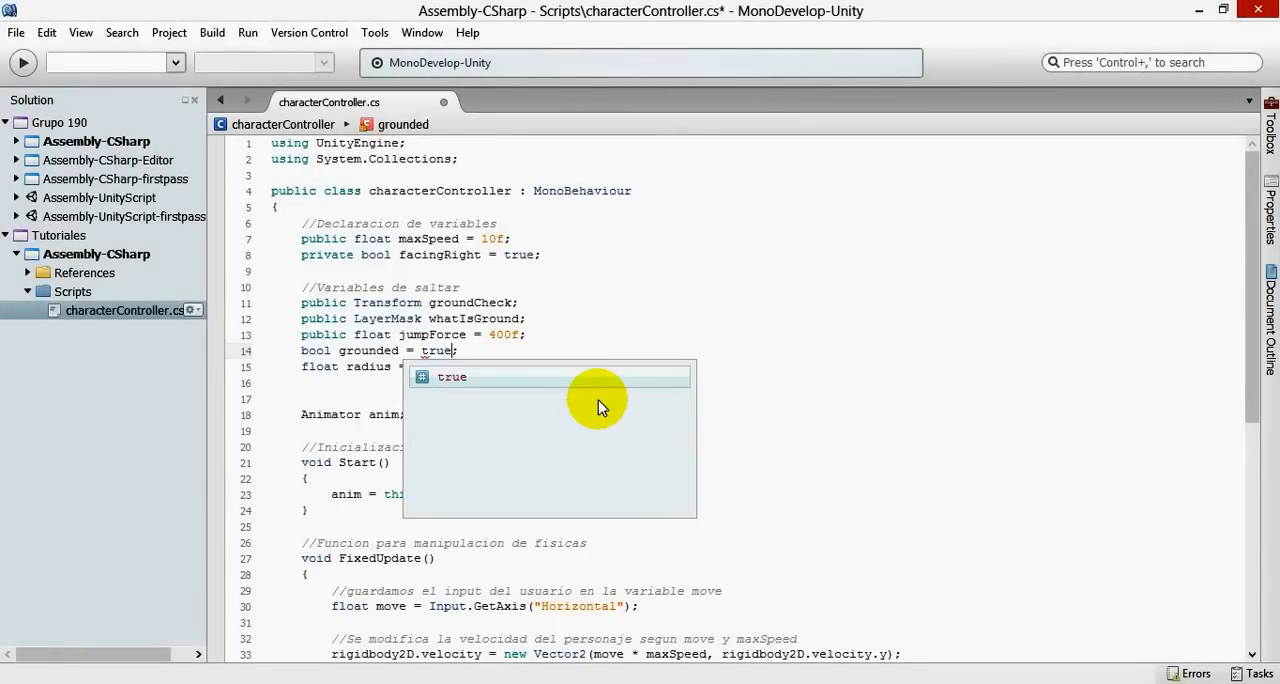
key("BackSpace")
key("BackSpace")
key("BackSpace")
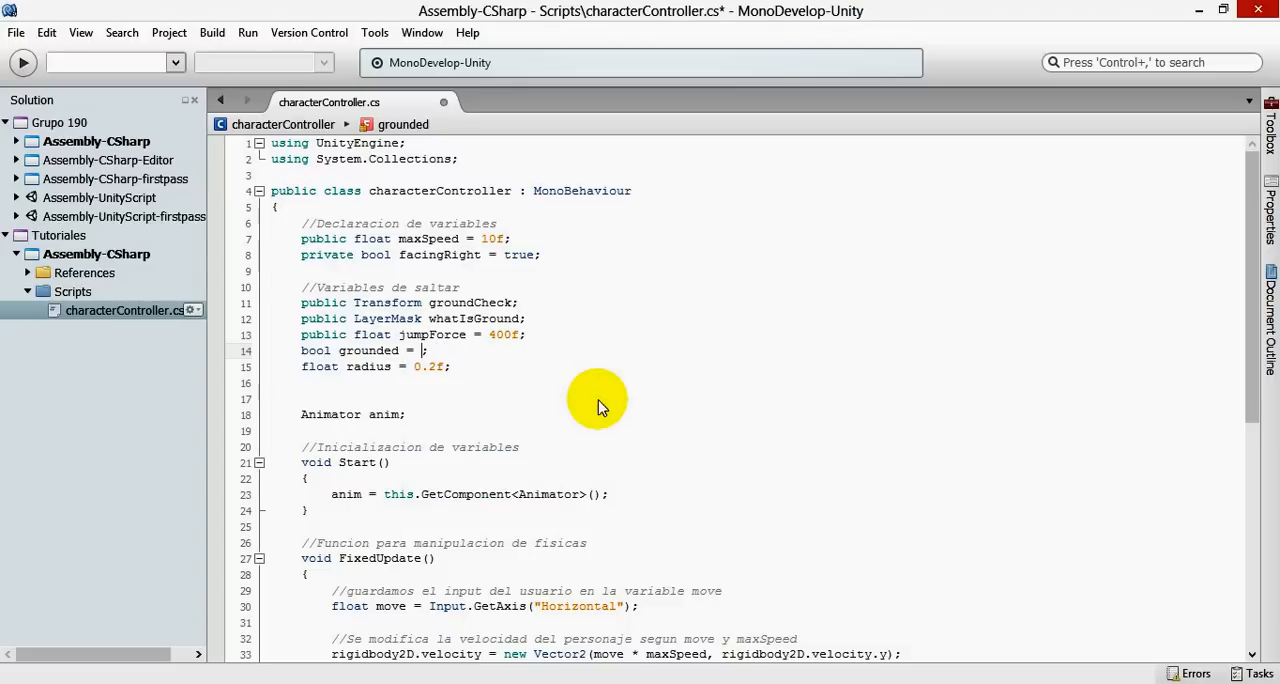
- Initialise the grounded variable to false and save the script
type("false")
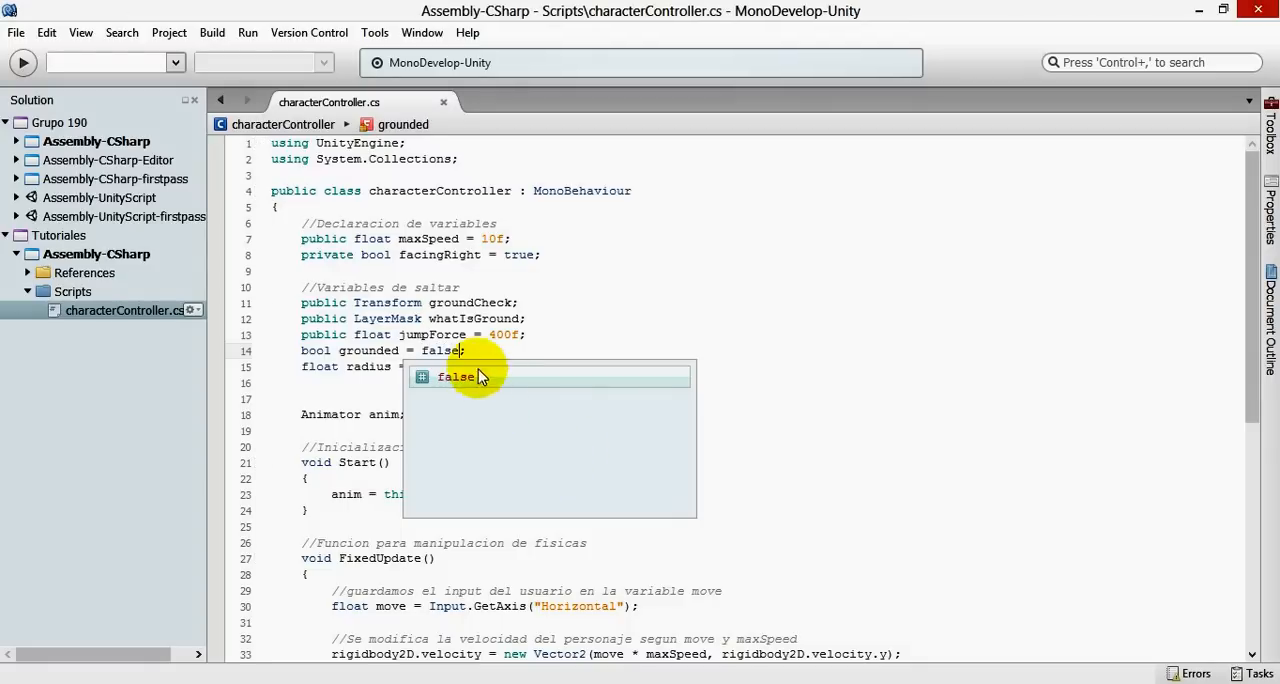
left_click(483, 334)
scroll(529, 366, "down", 4)
scroll(529, 380, "up", 1)
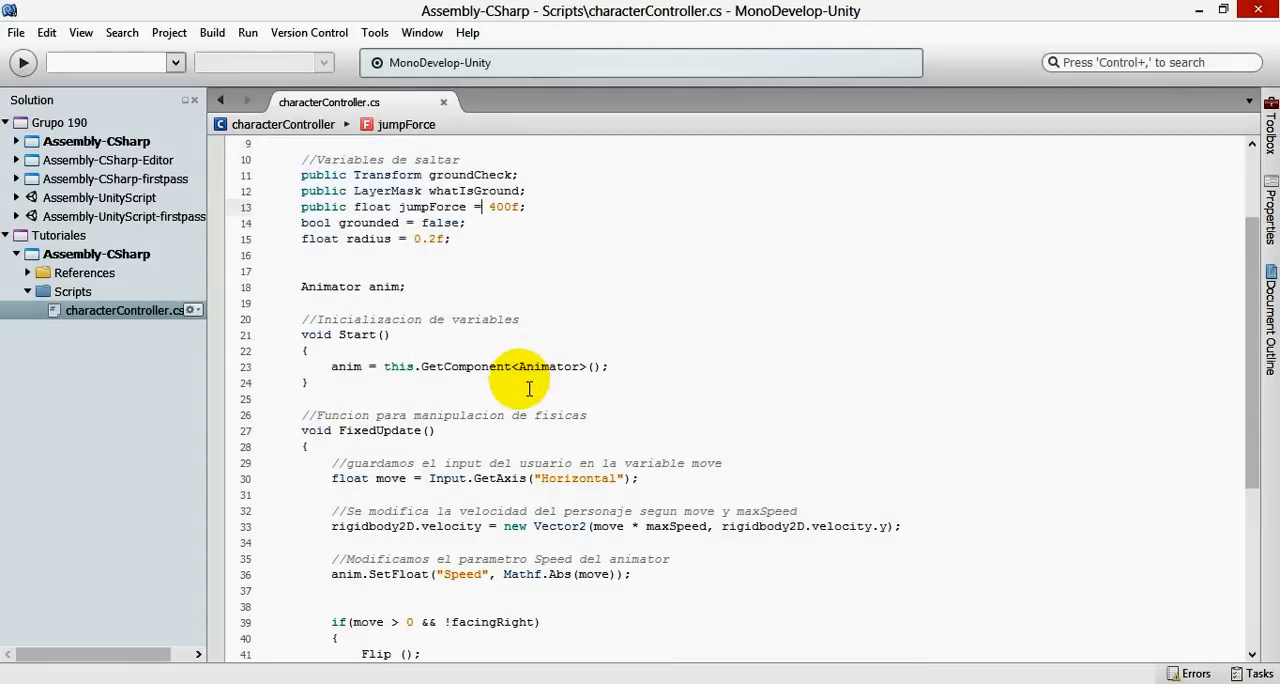
- Insert blank lines after the Speed parameter line in FixedUpdate and add the comment //Codigo para saltar
scroll(435, 420, "down", 3)
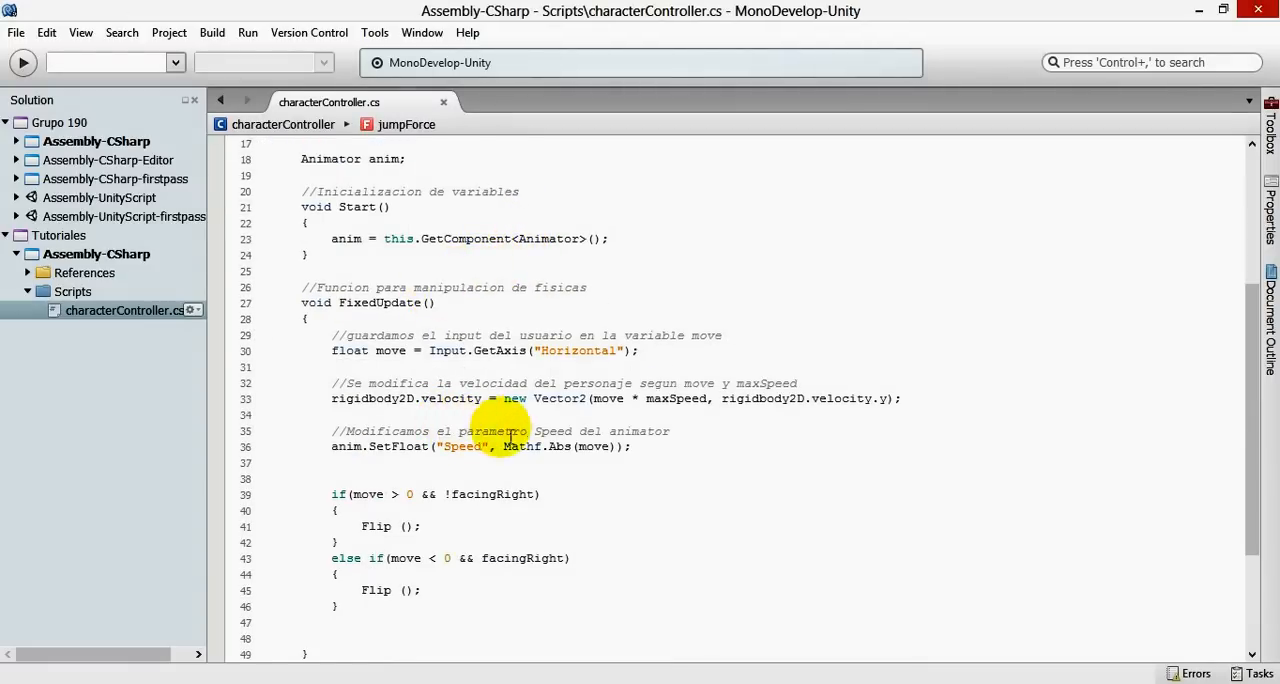
left_click(678, 351)
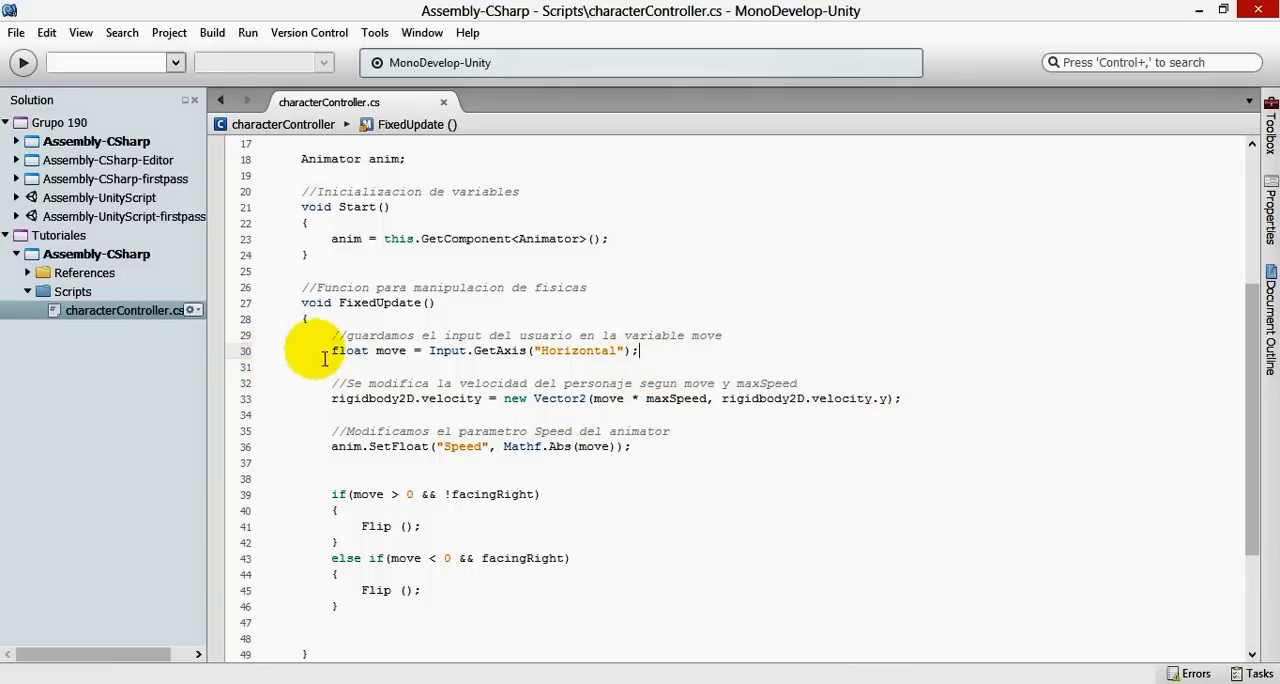
scroll(517, 499, "down", 3)
scroll(523, 429, "up", 4)
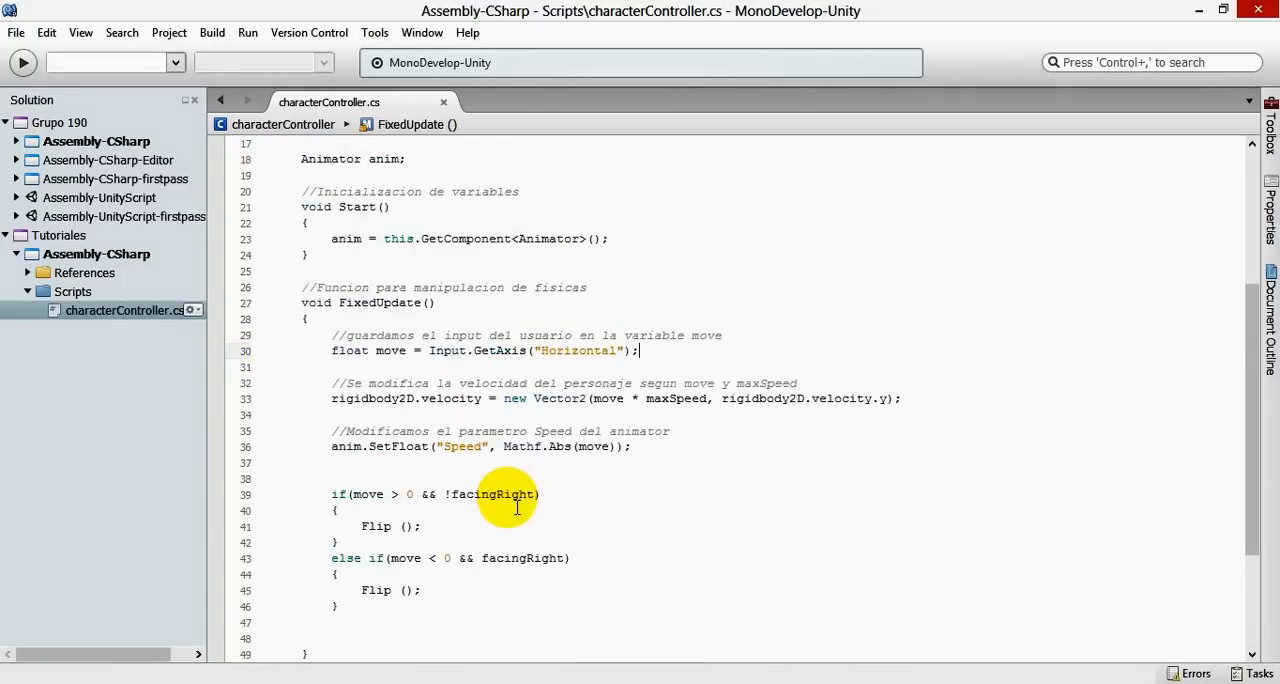
scroll(523, 515, "down", 3)
left_click(660, 384)
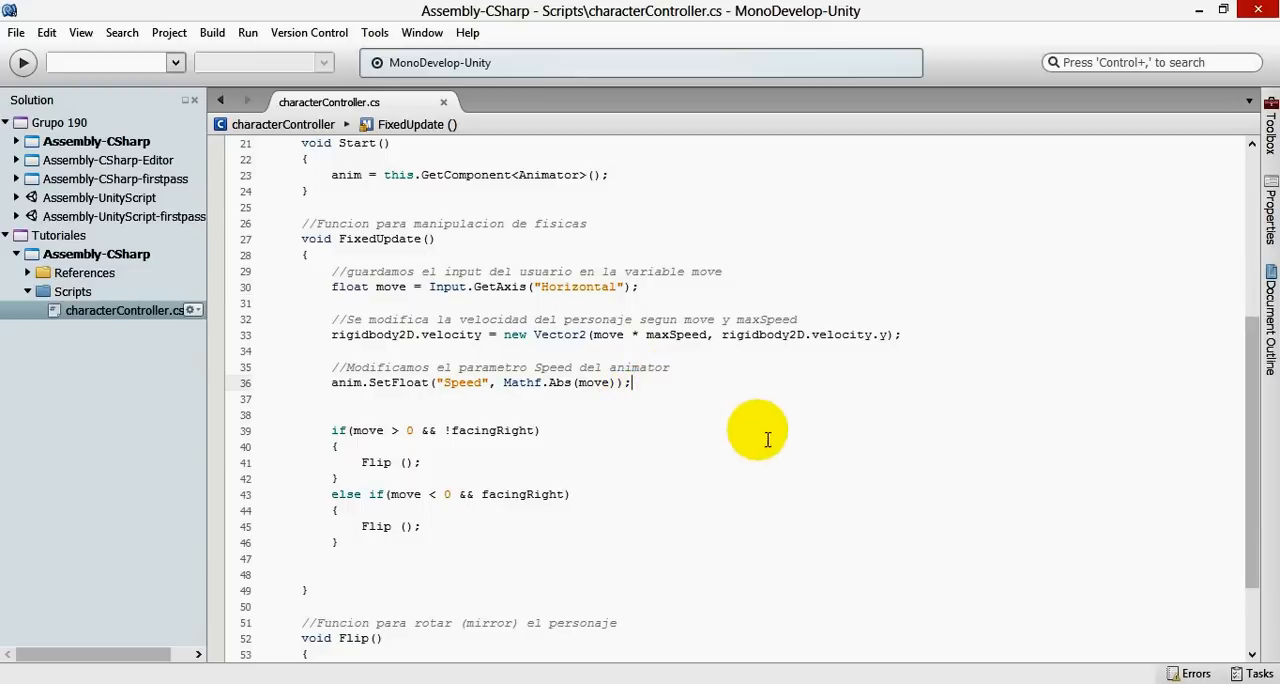
key("Return")
key("Return")
key("Return")
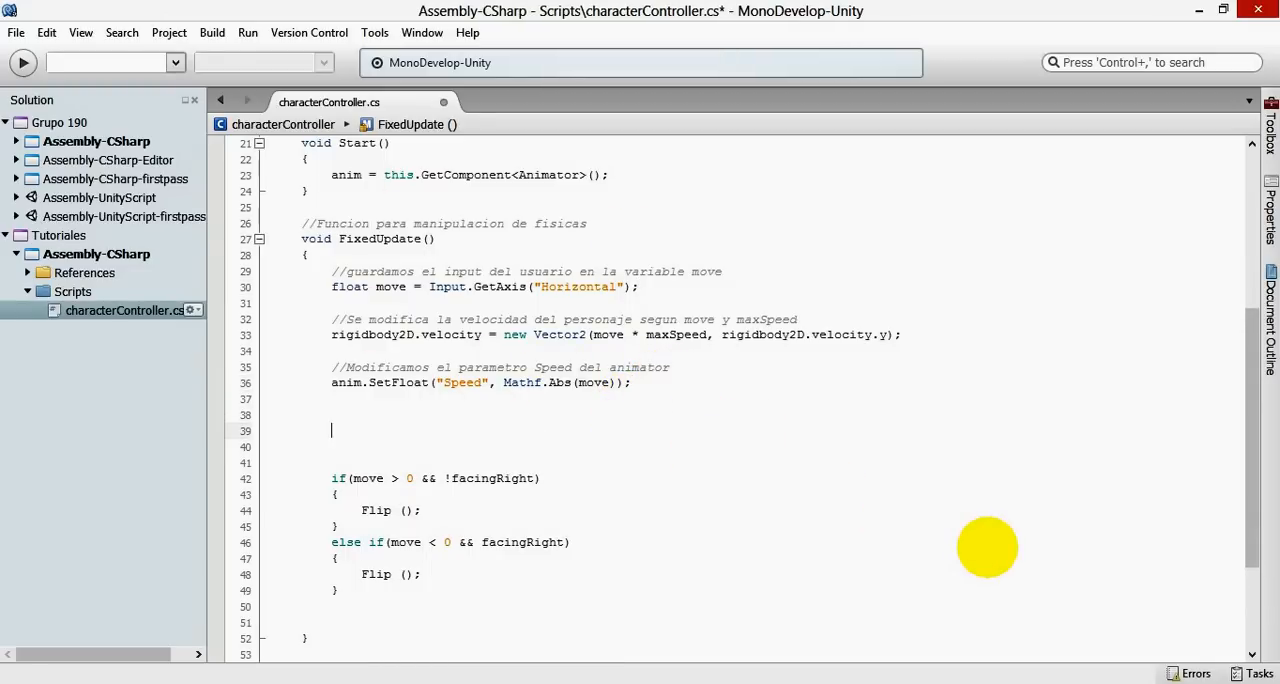
type("//Codigo para saltar")
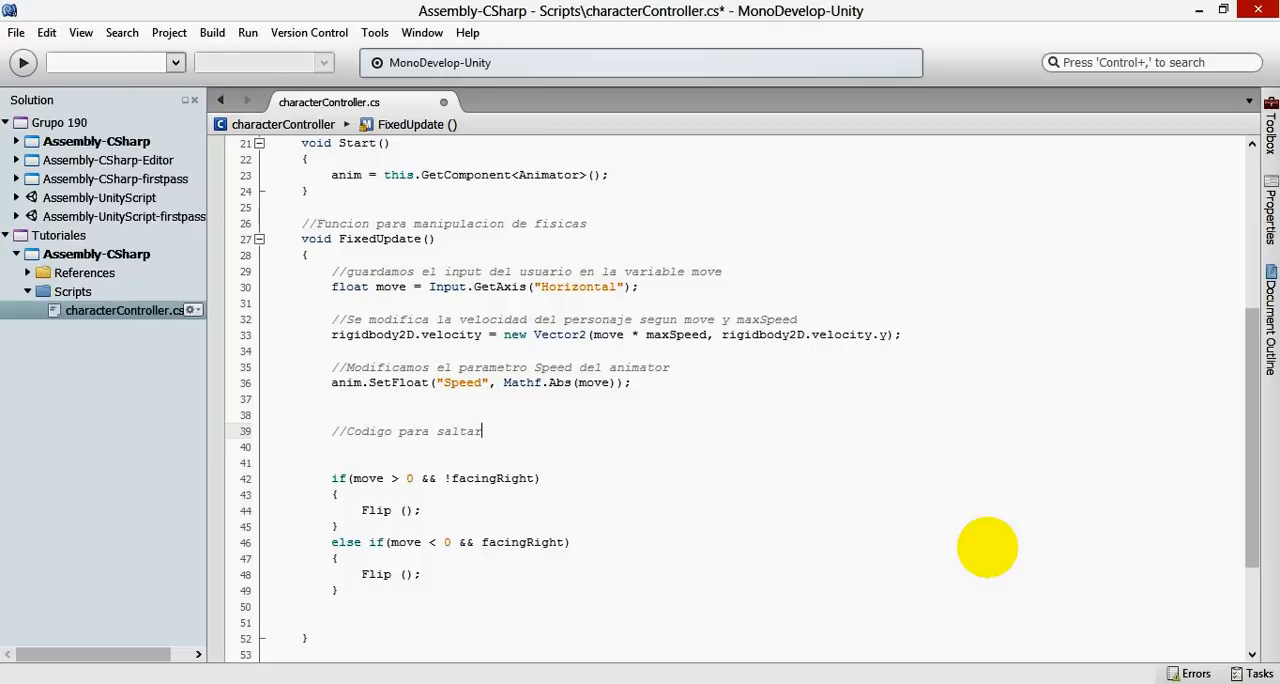
- On a new line below the //Codigo para saltar comment, start assigning grounded from the Physics2D class
key("Return")
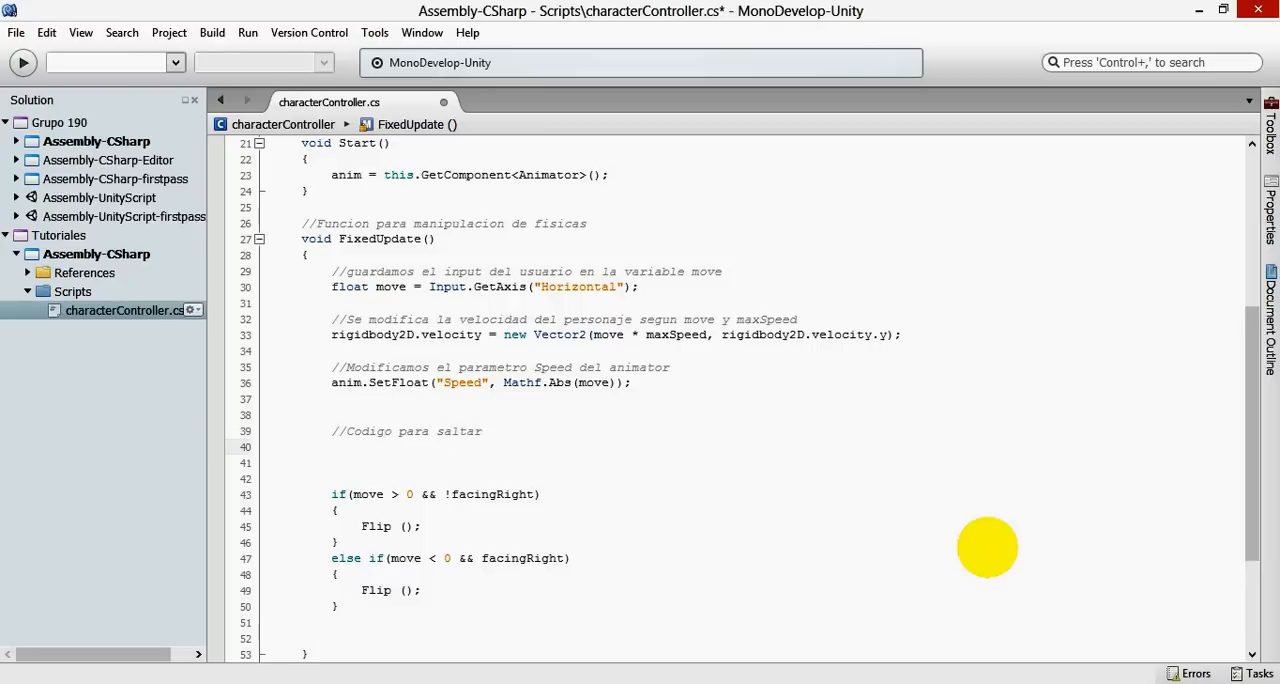
type("grou")
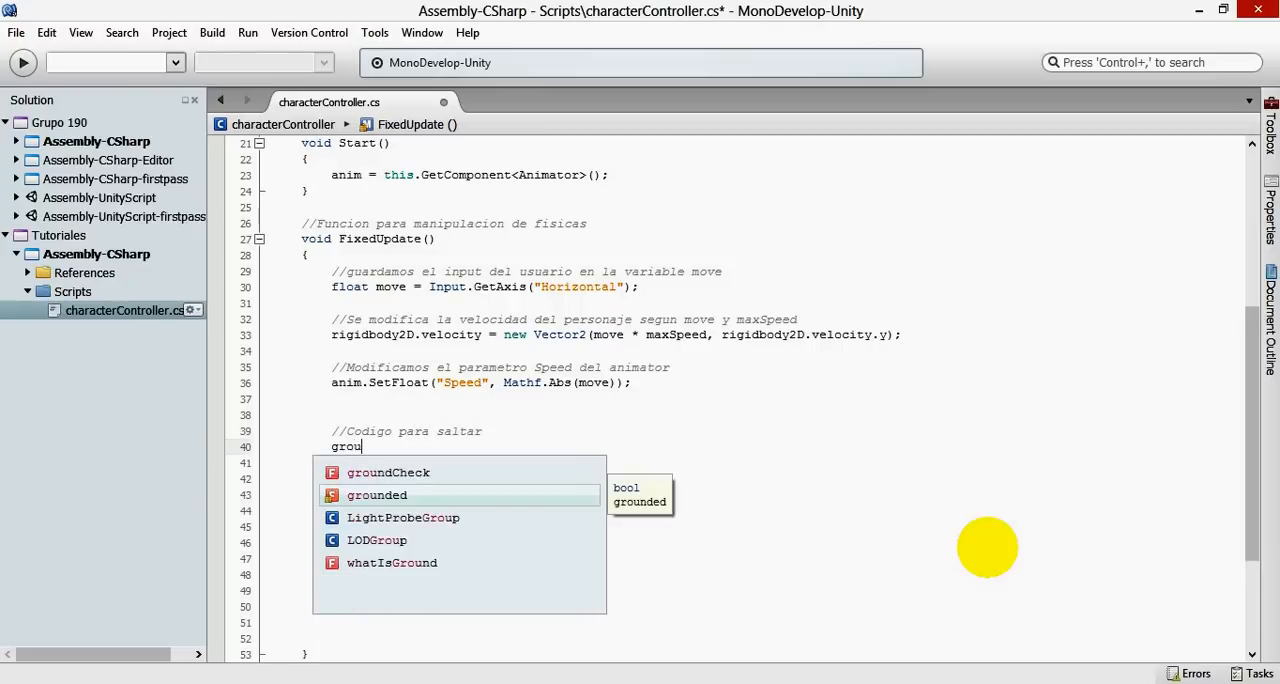
key("Return")
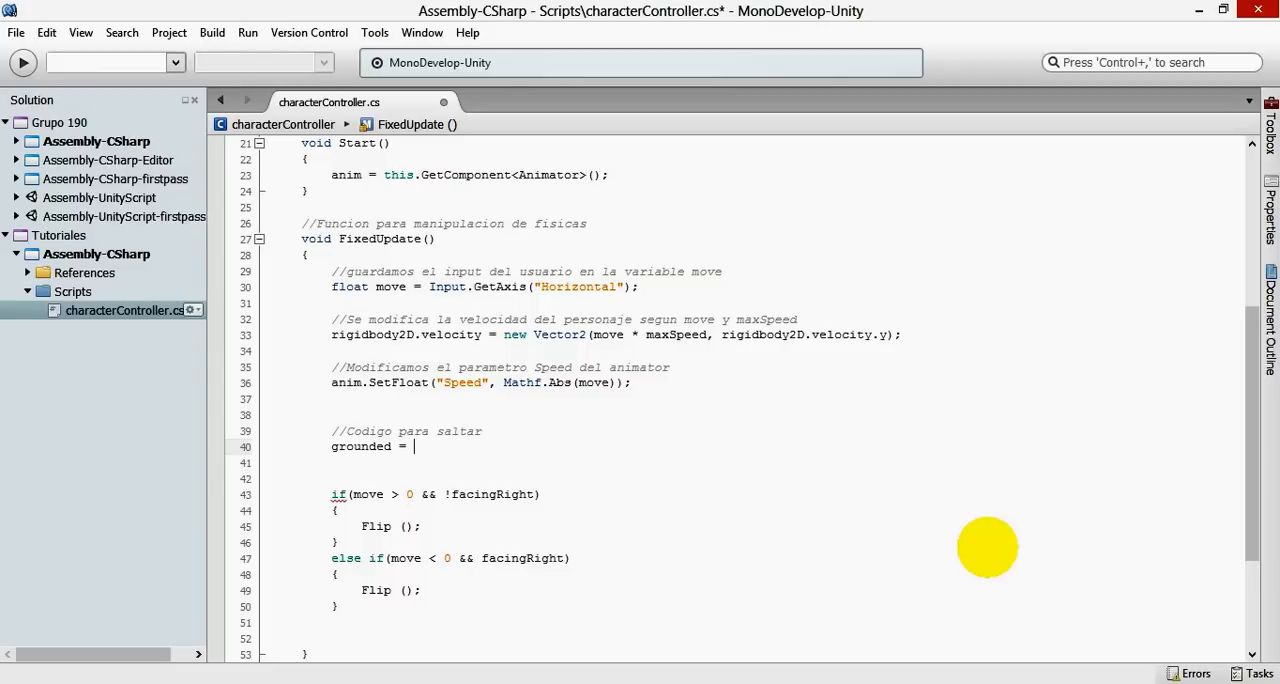
type("phy")
key("Down")
key("Return")
type(".")
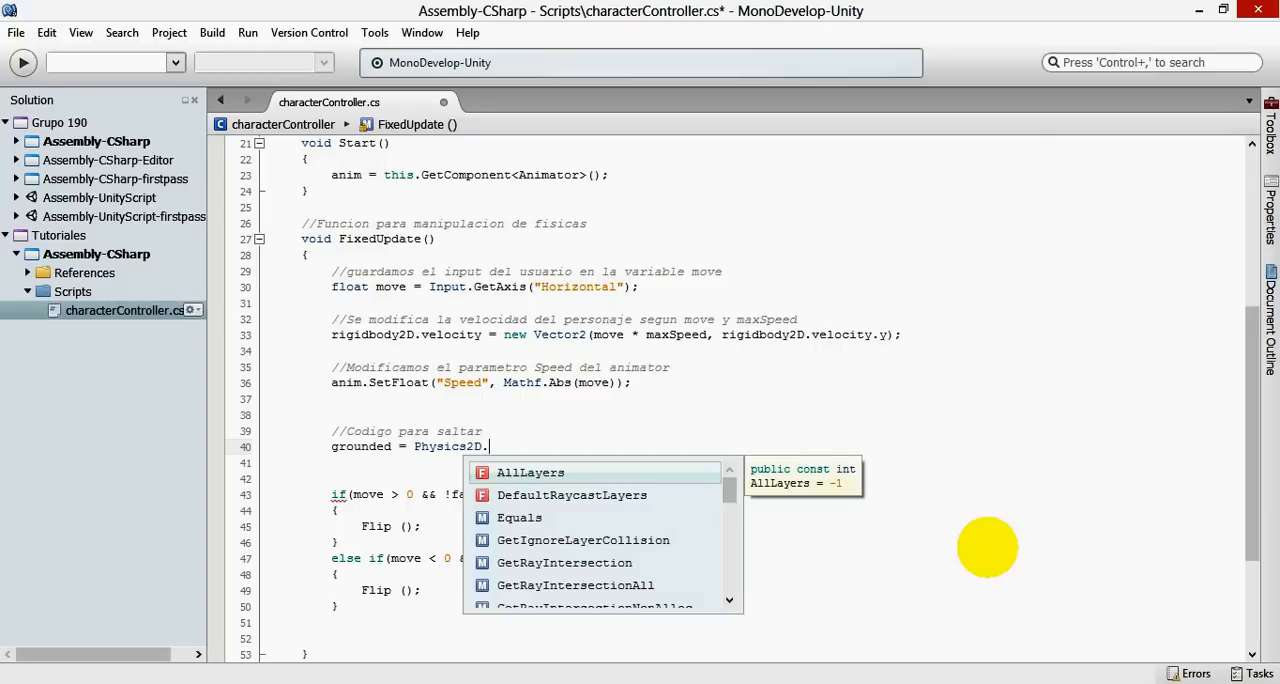
- Choose the OverlapCircle method of Physics2D for the grounded assignment and open its argument list
scroll(615, 520, "down", 2)
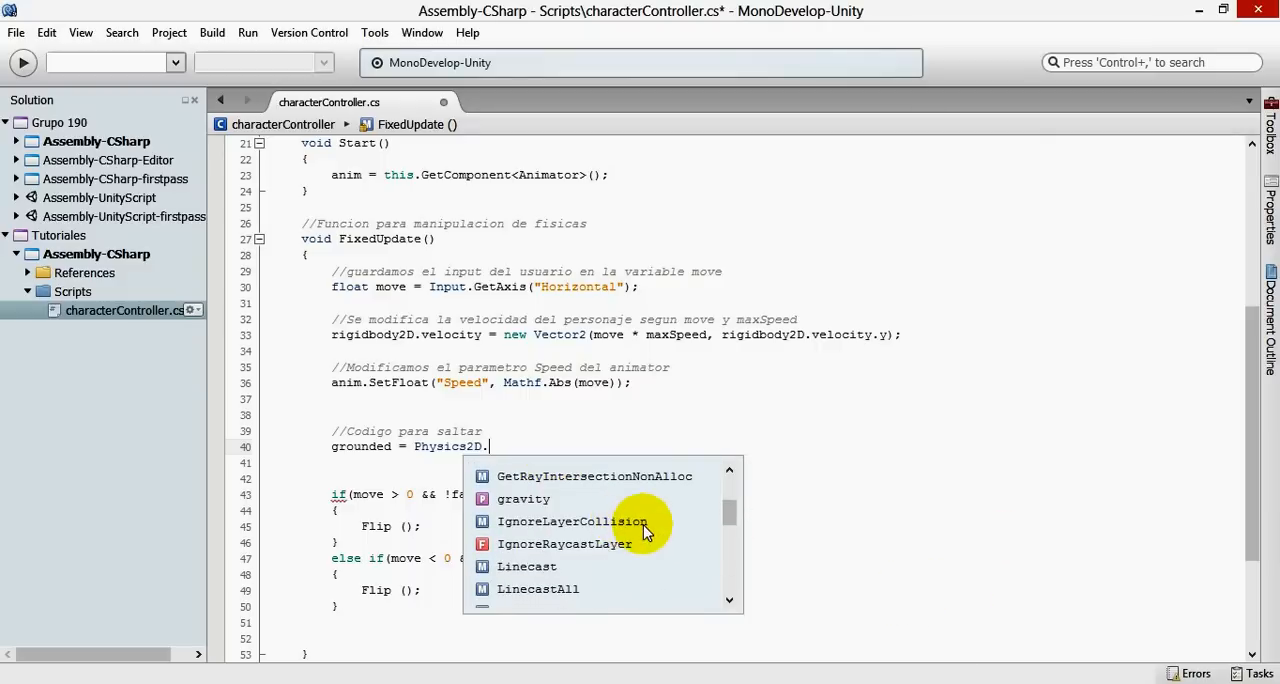
scroll(645, 530, "down", 5)
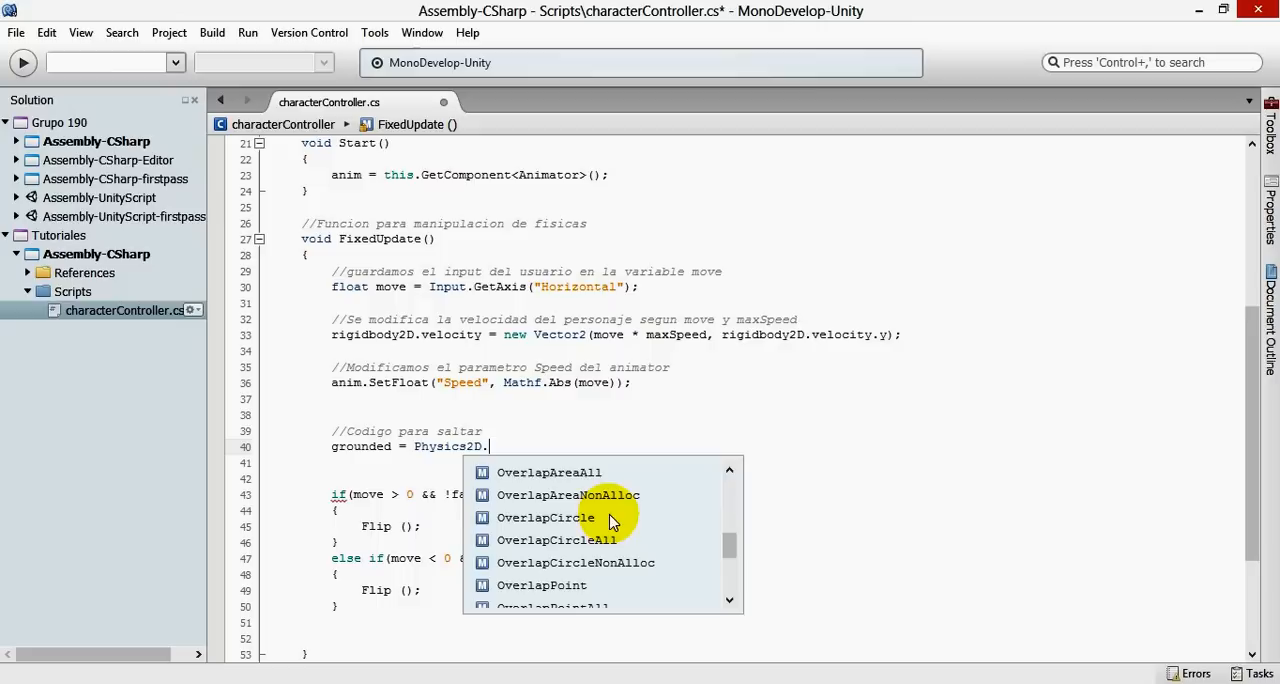
scroll(651, 518, "down", 2)
scroll(645, 518, "up", 2)
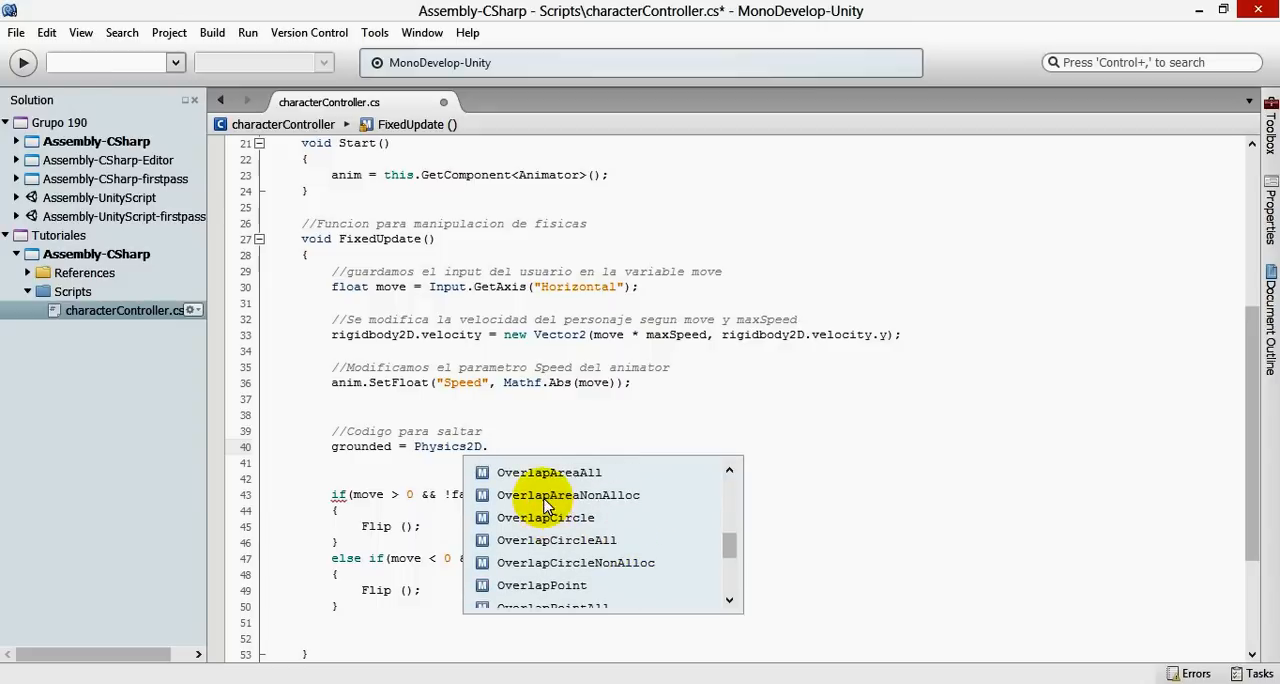
left_click(548, 495)
double_click(584, 518)
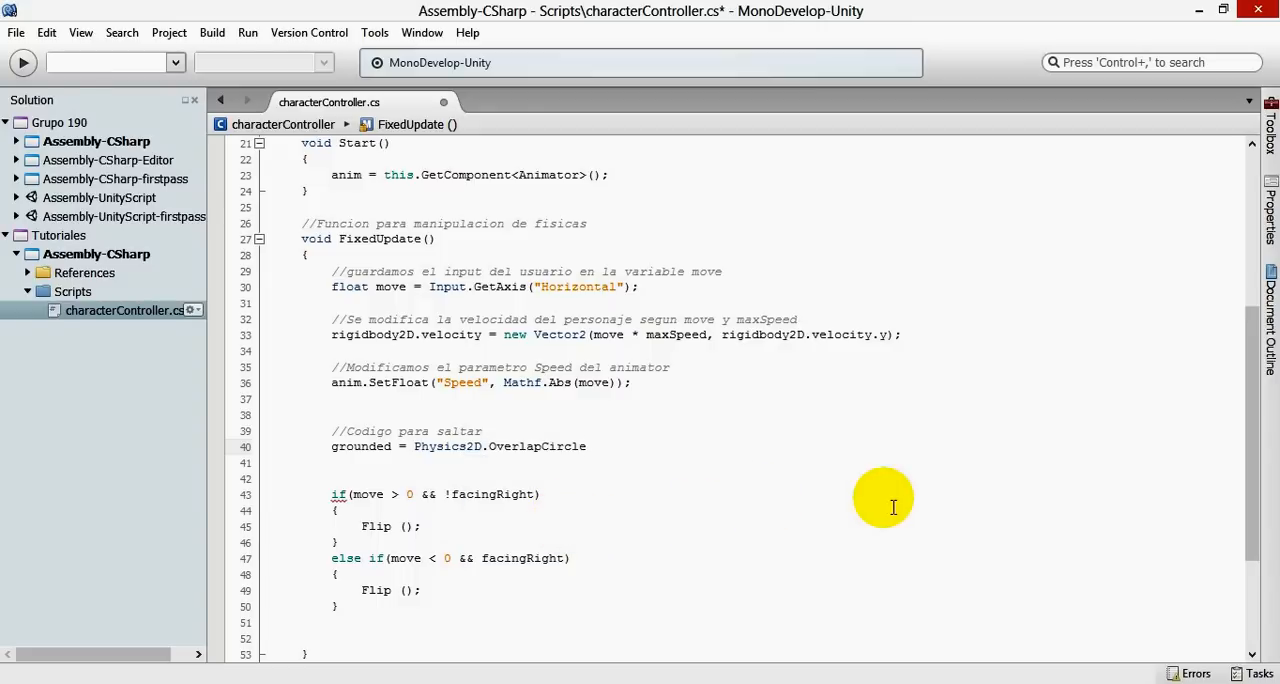
type("(")
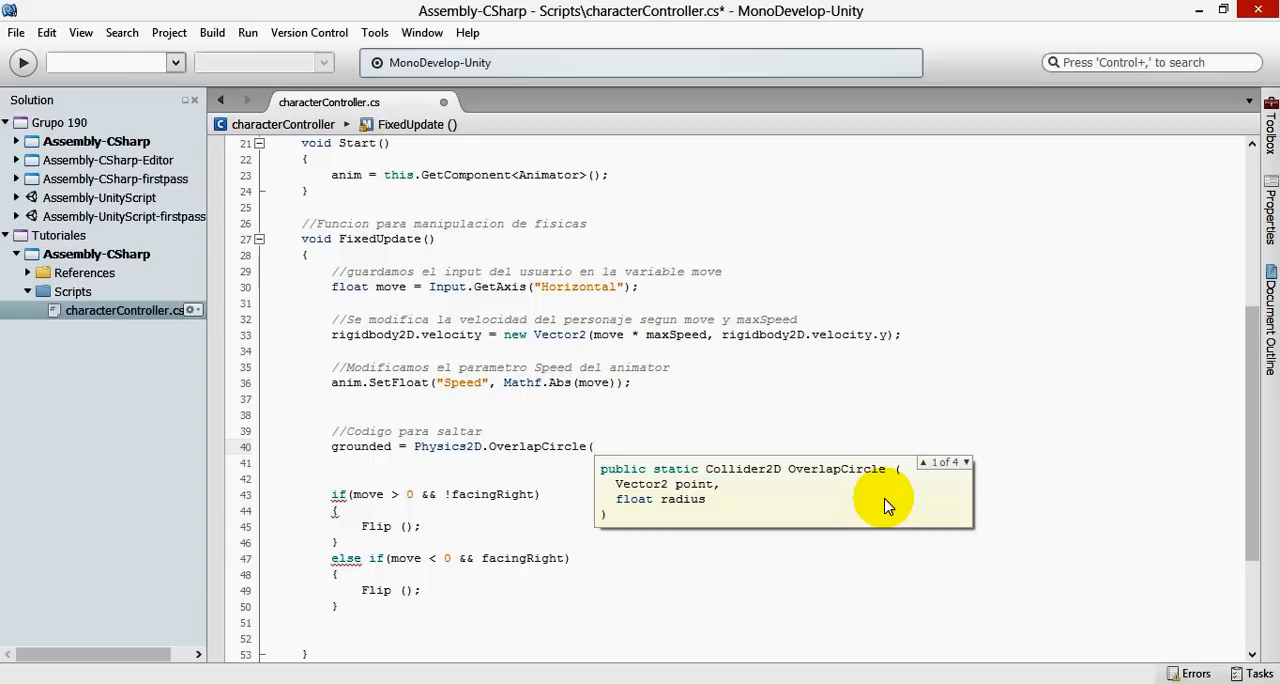
- Pass groundCheck.position as the first argument of OverlapCircle
scroll(523, 309, "up", 7)
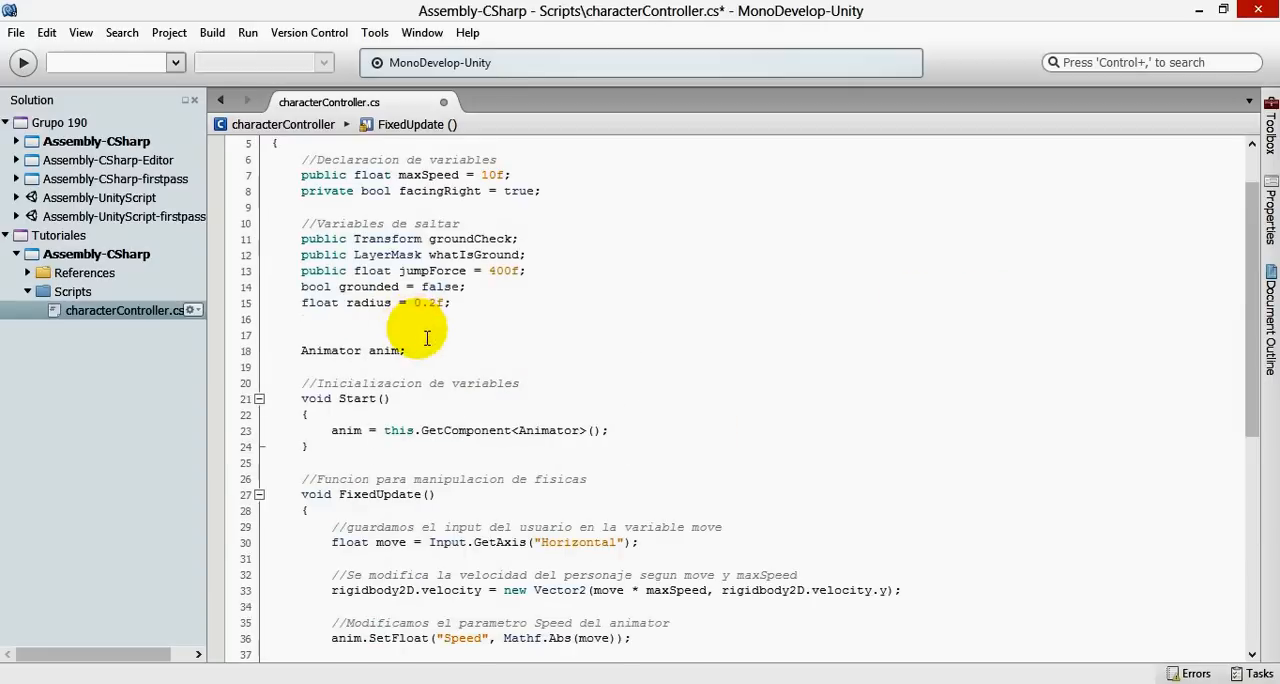
scroll(520, 315, "down", 8)
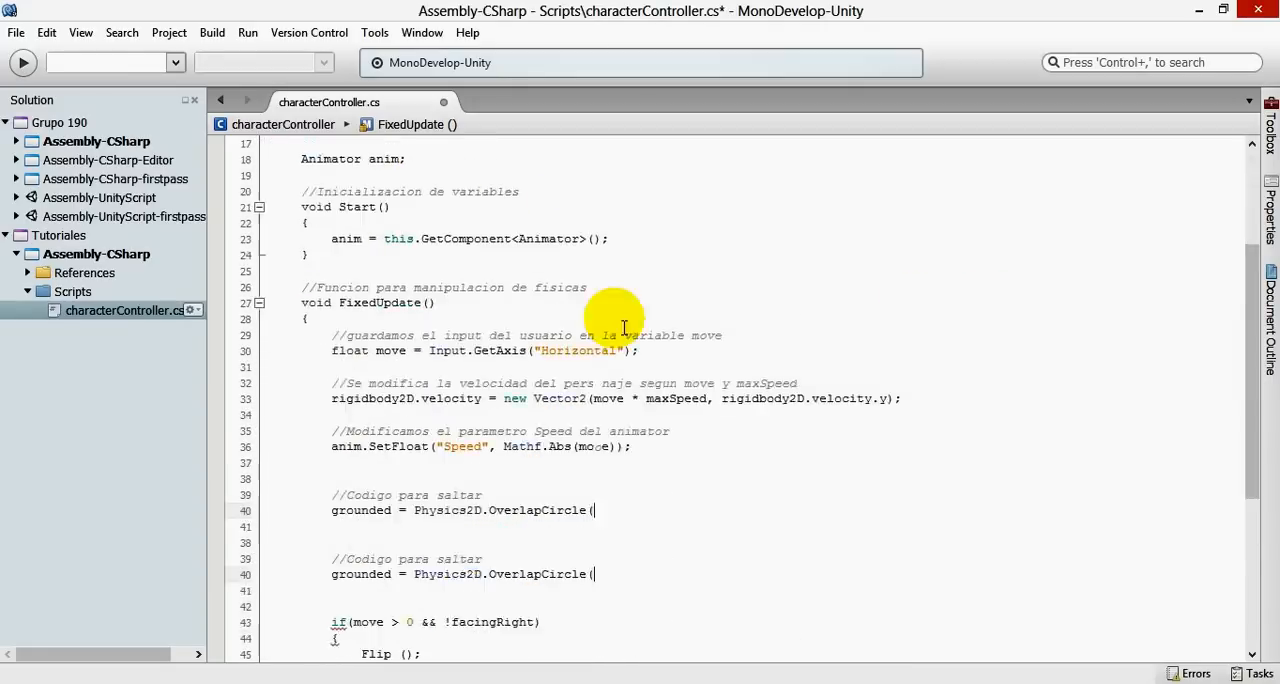
type("oun")
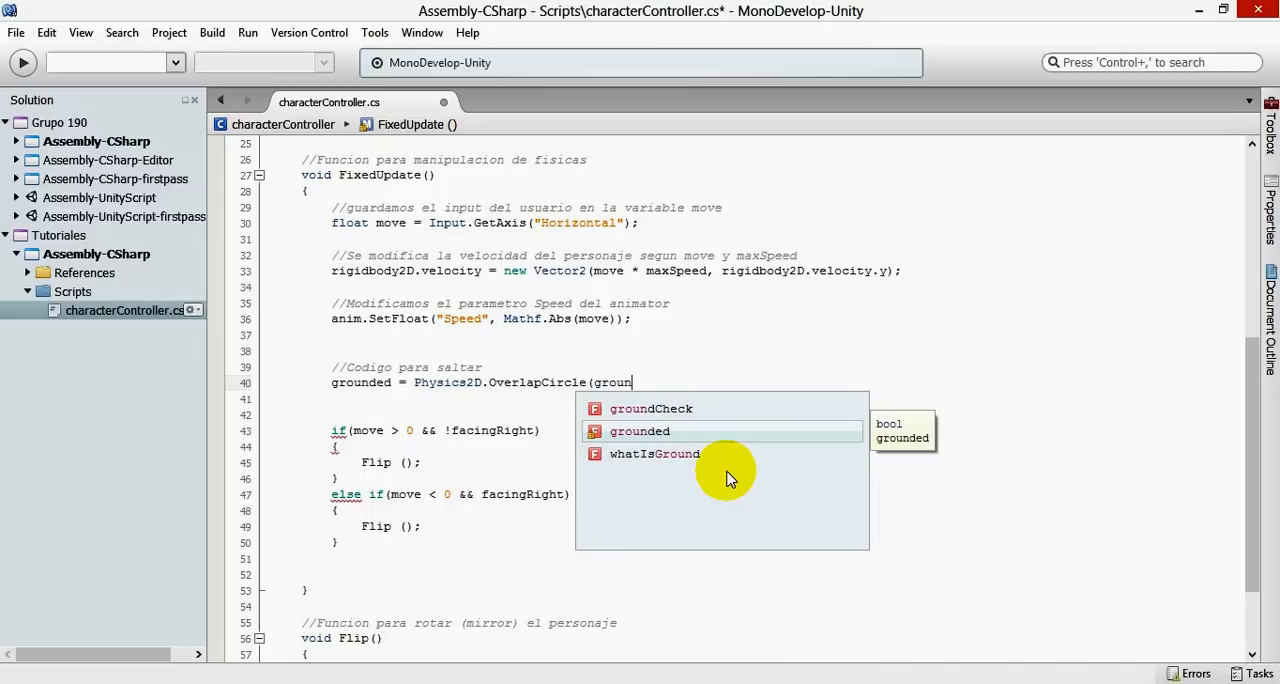
key("Up")
key("Return")
type(".")
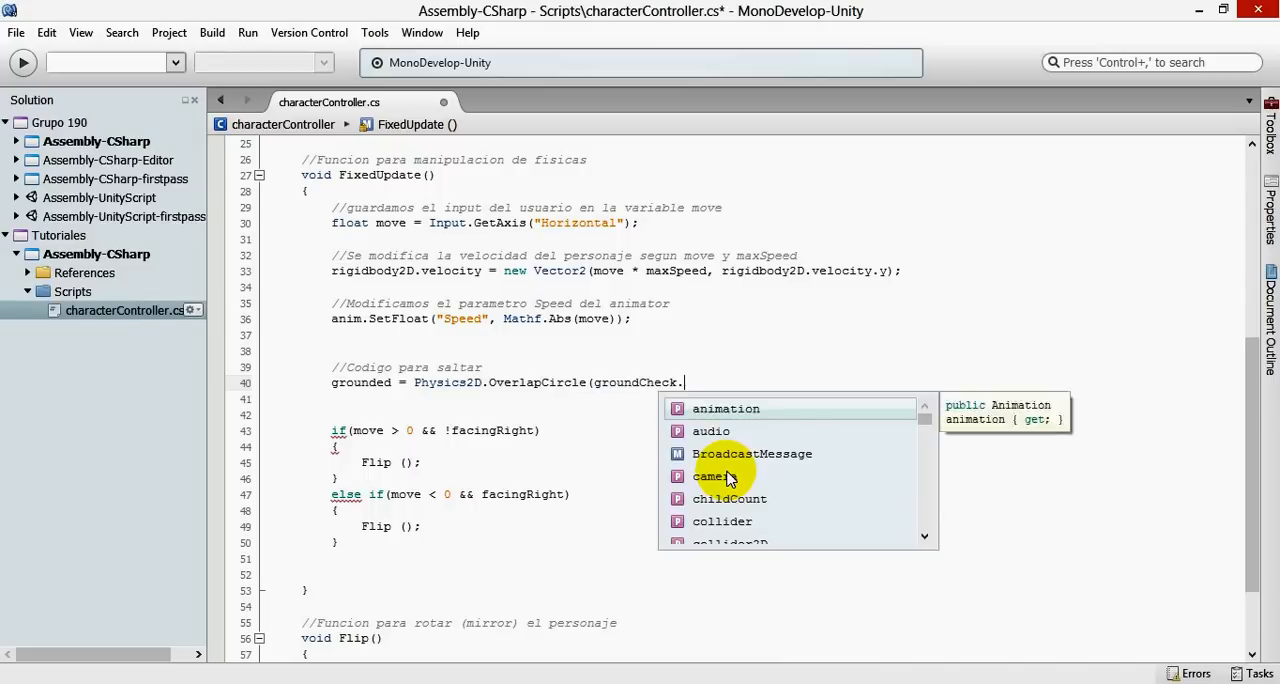
type("po")
key("Return")
type(",")
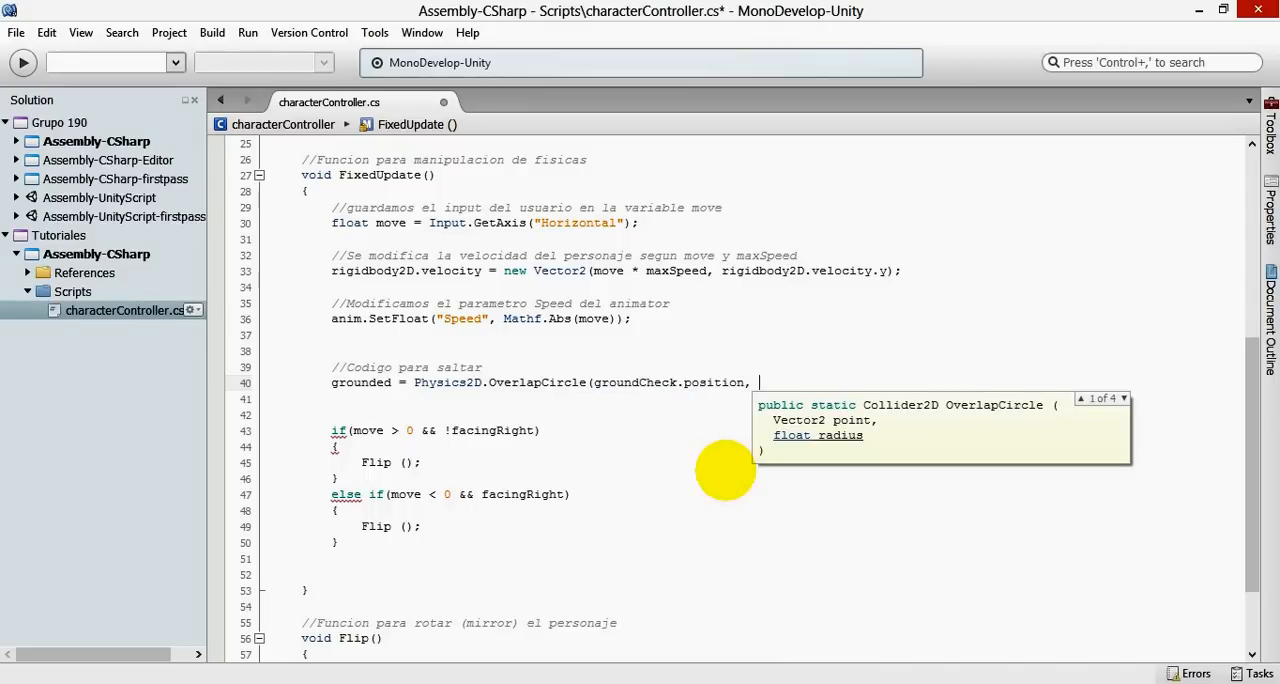
type(" ra")
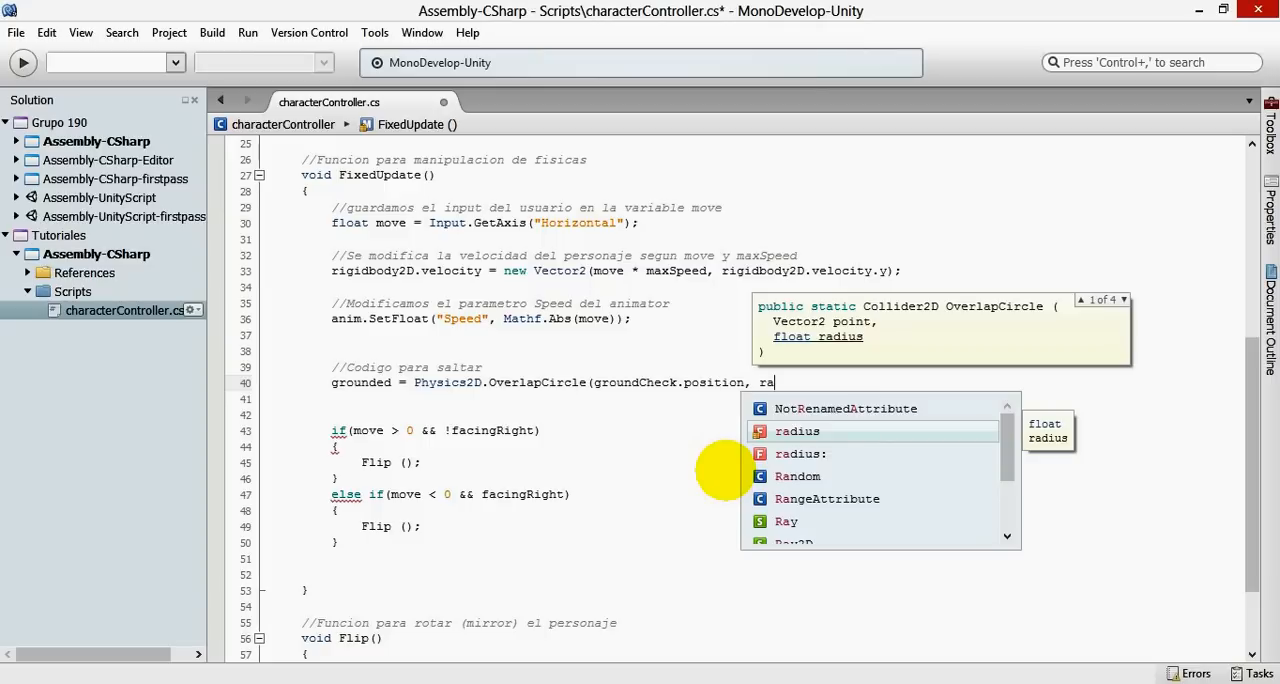
- Add radius and whatIsGround as the remaining OverlapCircle arguments, close the statement, and save the script
key("Return")
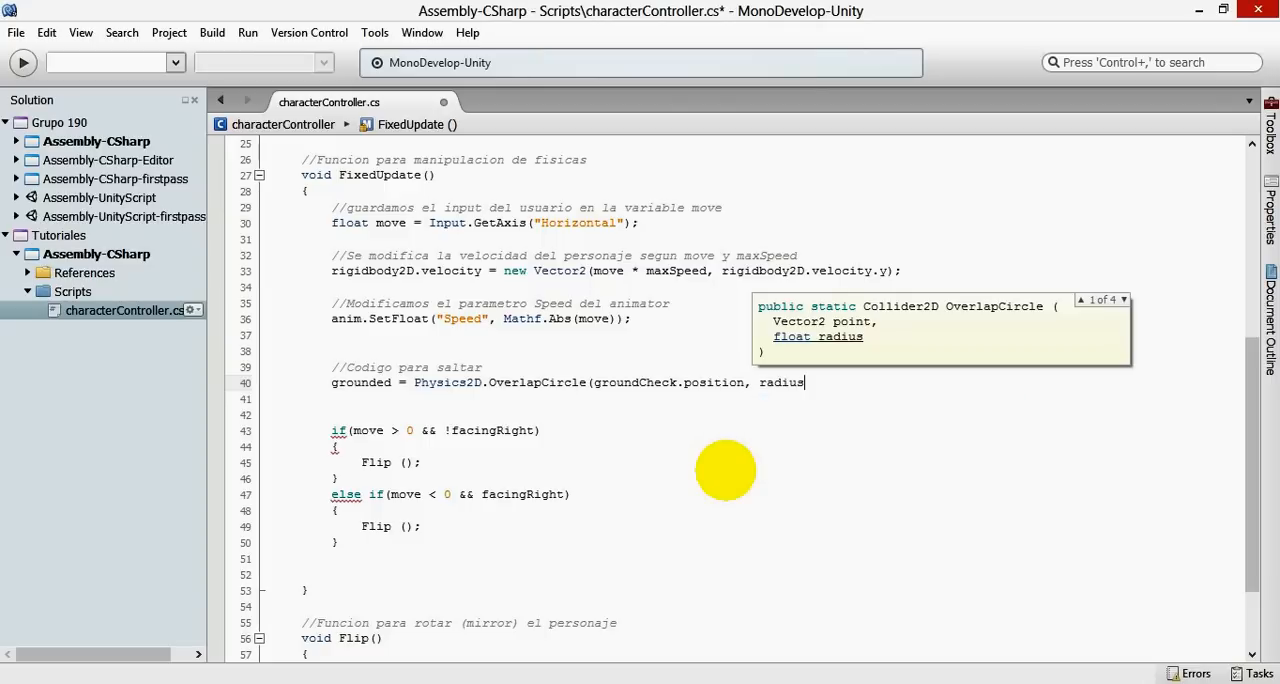
scroll(400, 472, "up", 8)
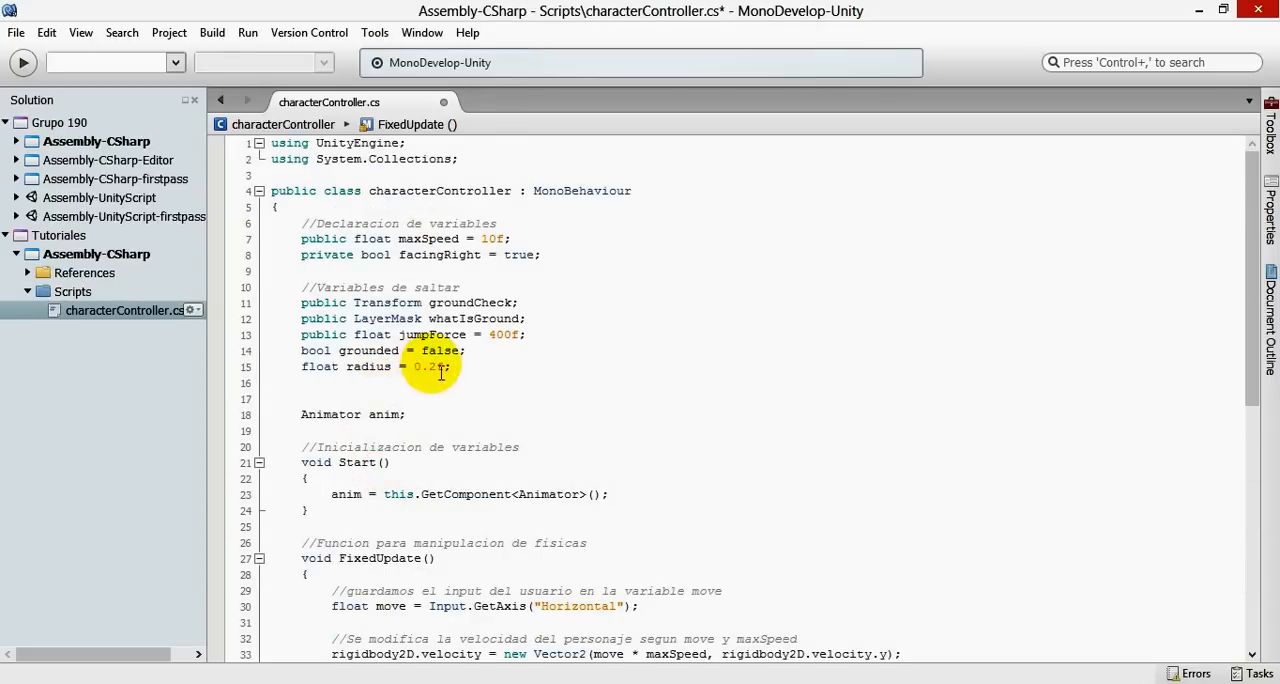
scroll(695, 447, "down", 10)
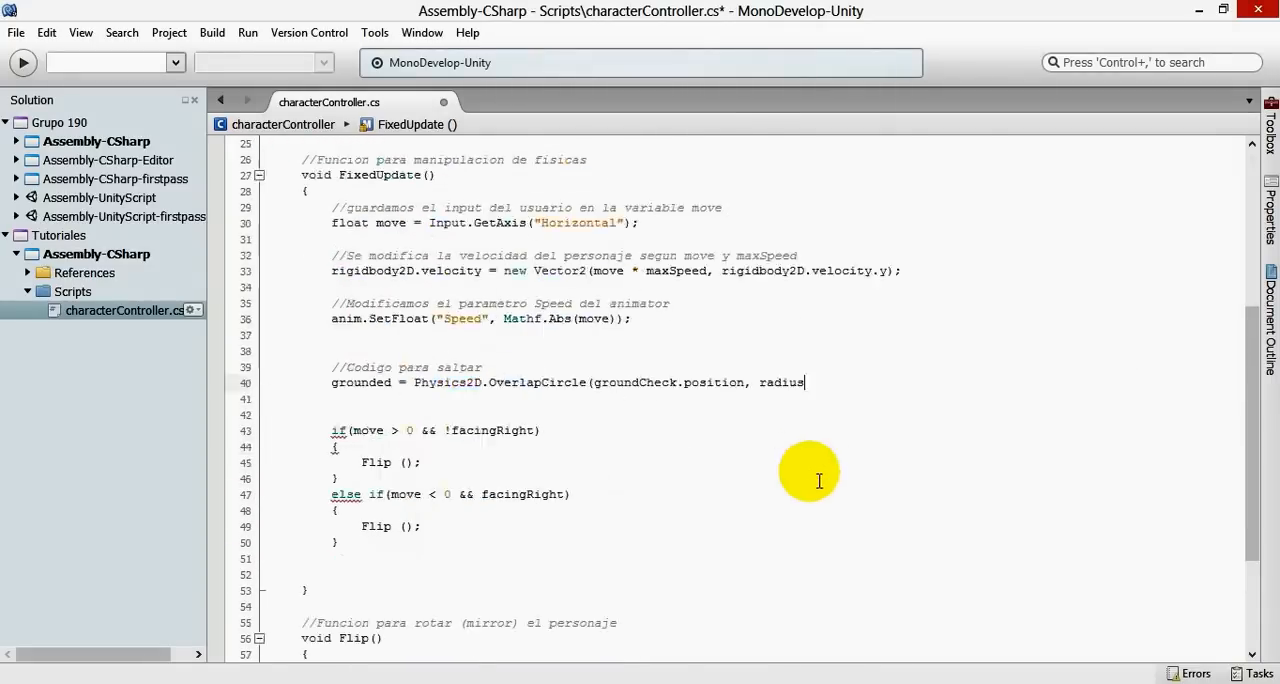
type(",")
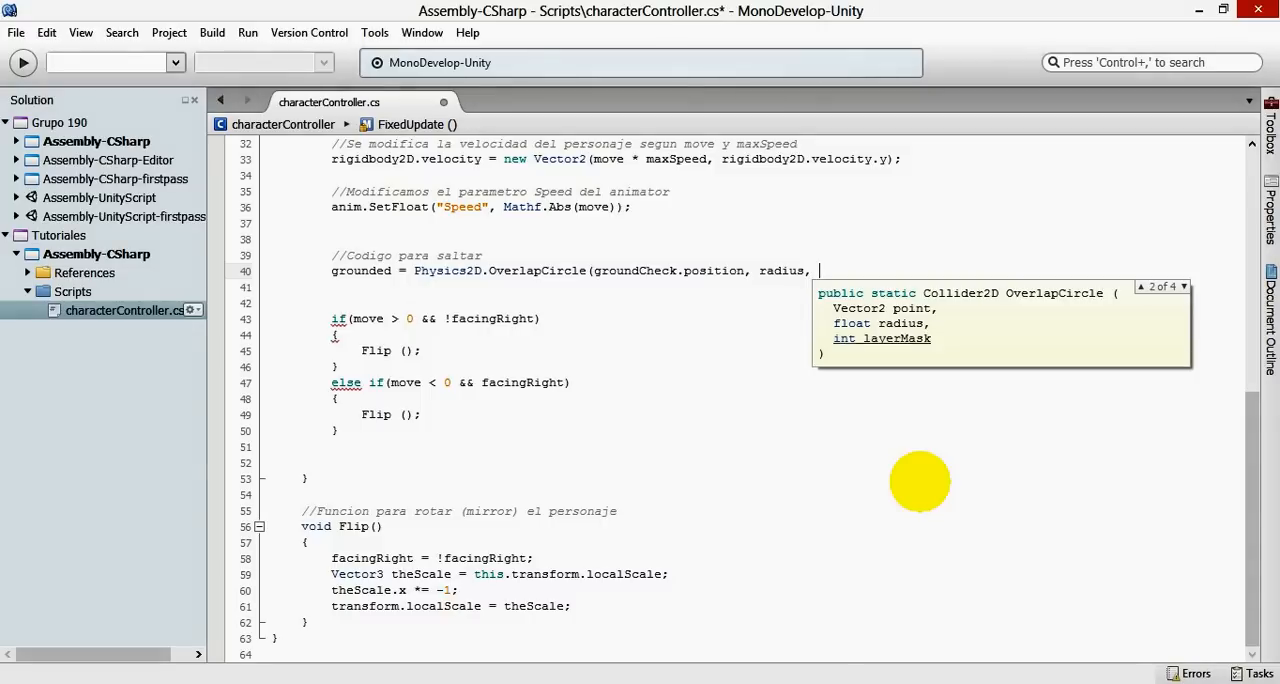
type(" what")
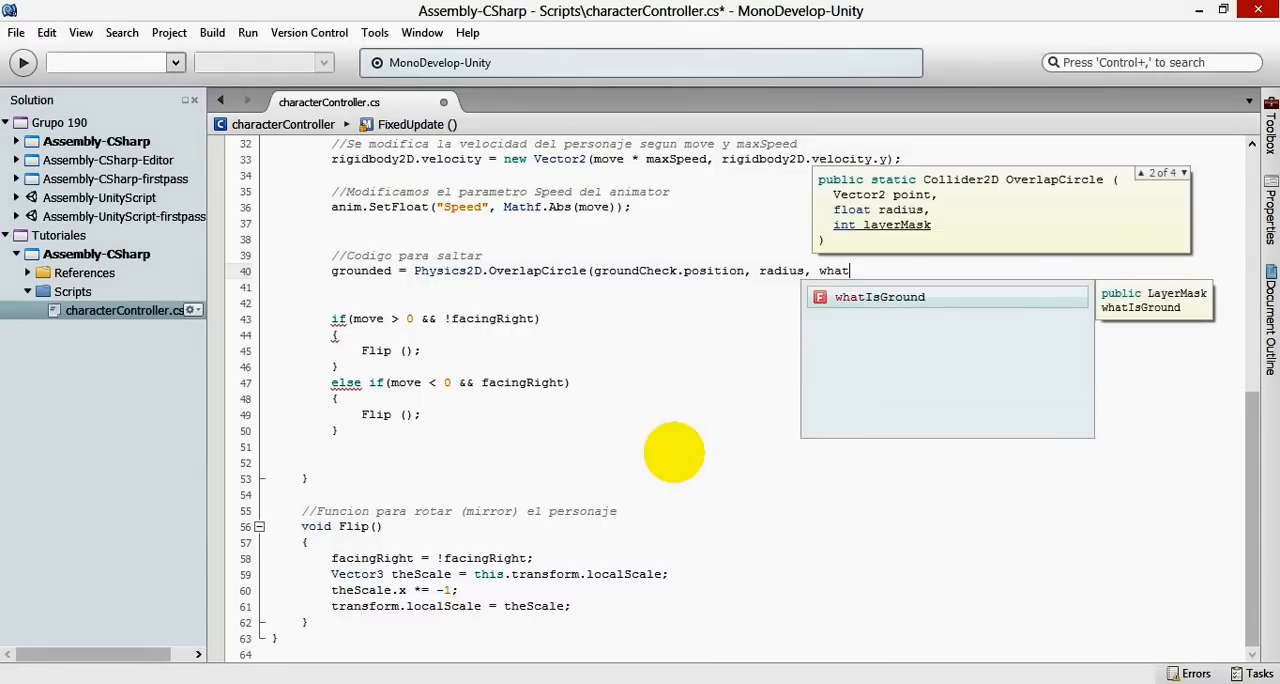
key("Return")
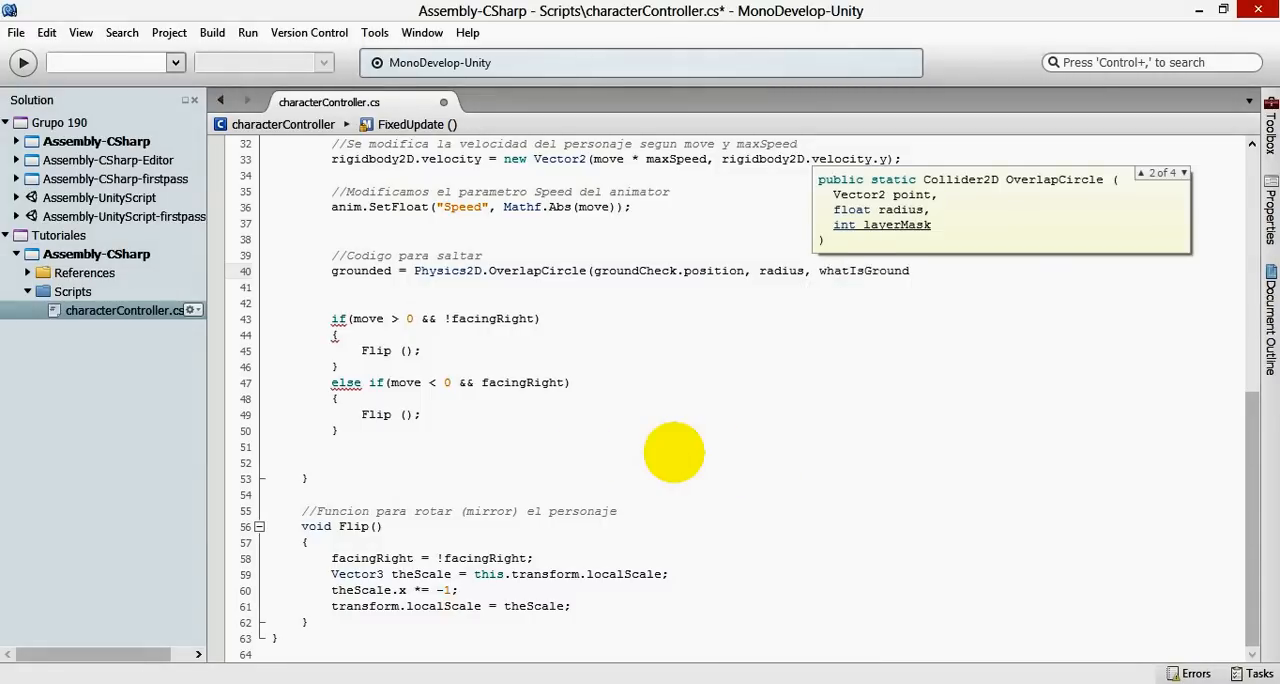
type(");")
key("ctrl+s")
- Insert two blank lines after the OverlapCircle statement and check the Ground parameter in Unity's Animator
scroll(571, 374, "up", 8)
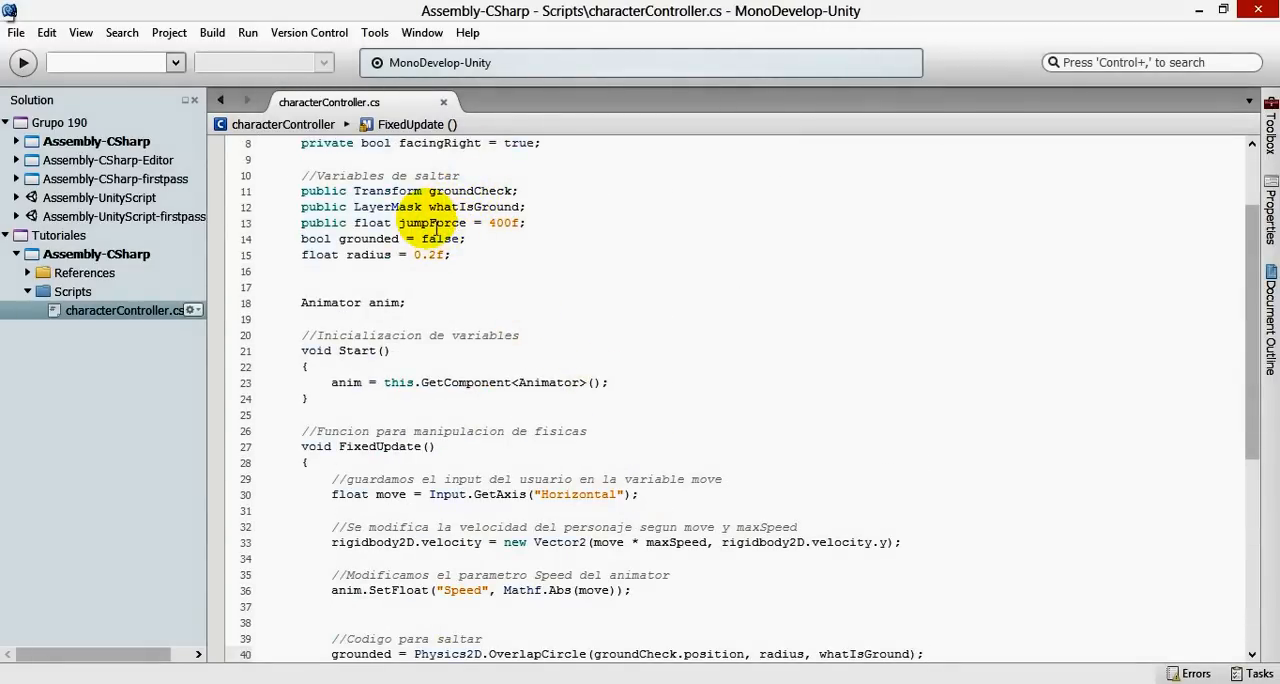
scroll(805, 375, "down", 5)
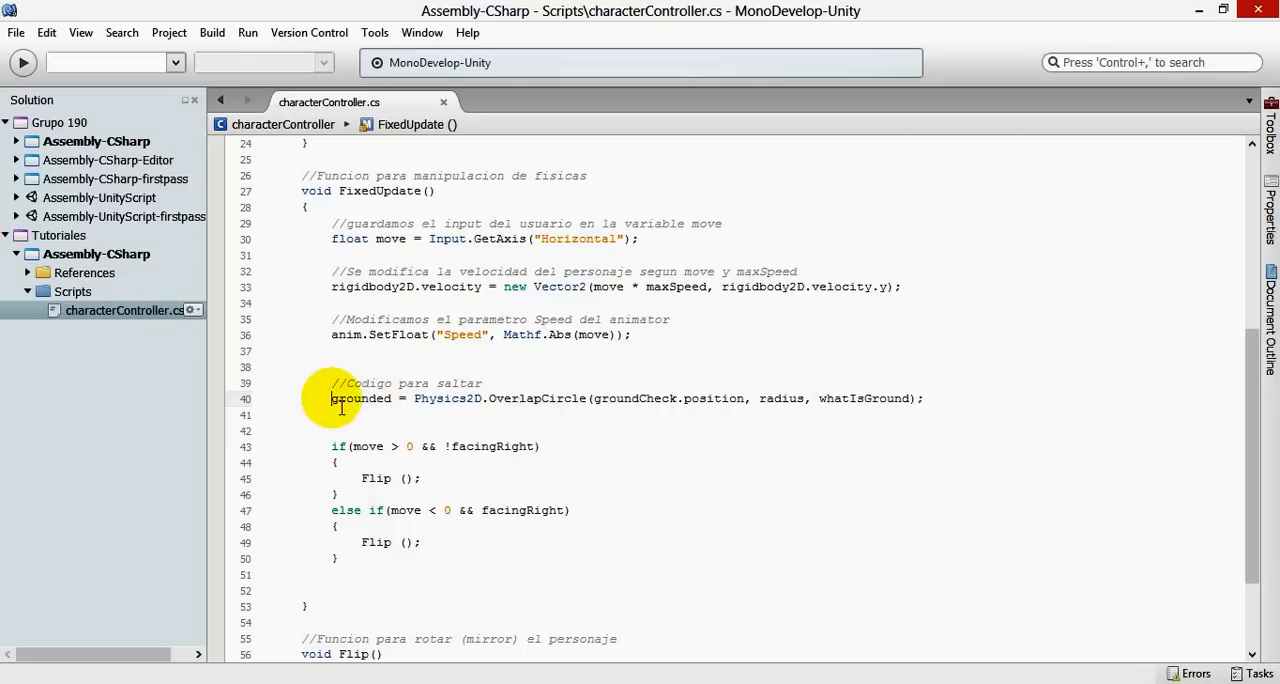
left_click(963, 406)
key("Return")
key("Return")
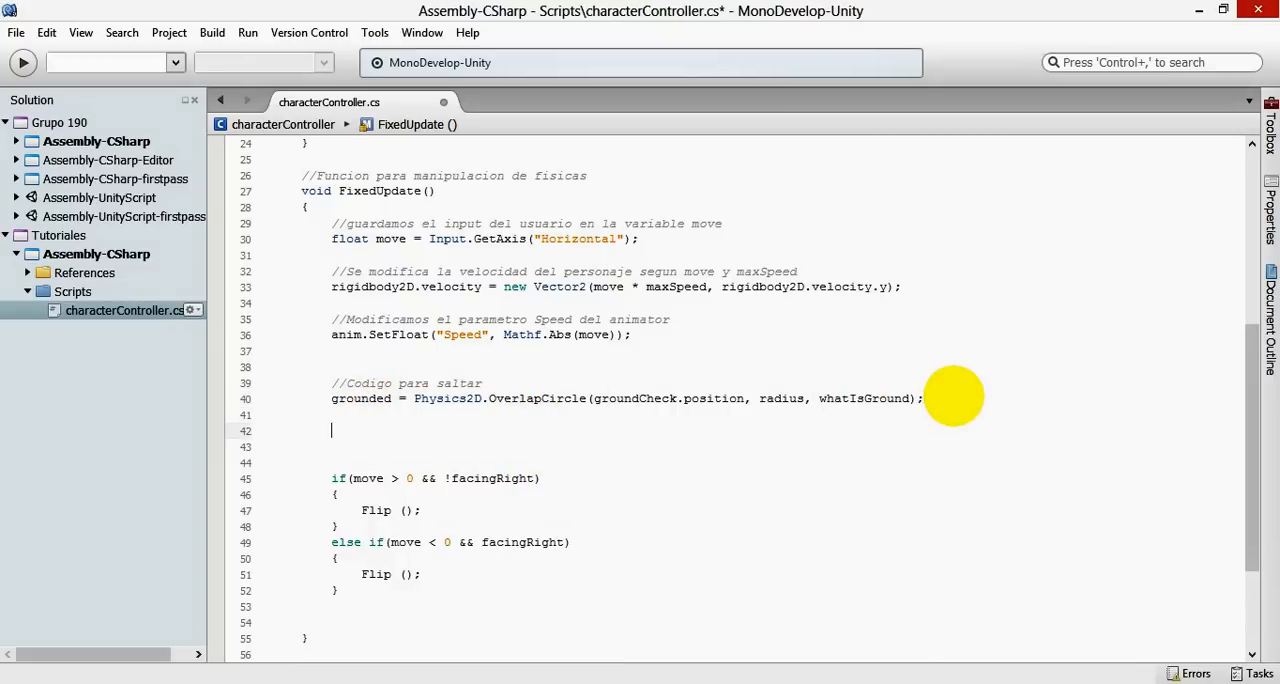
mouse_move(224, 682)
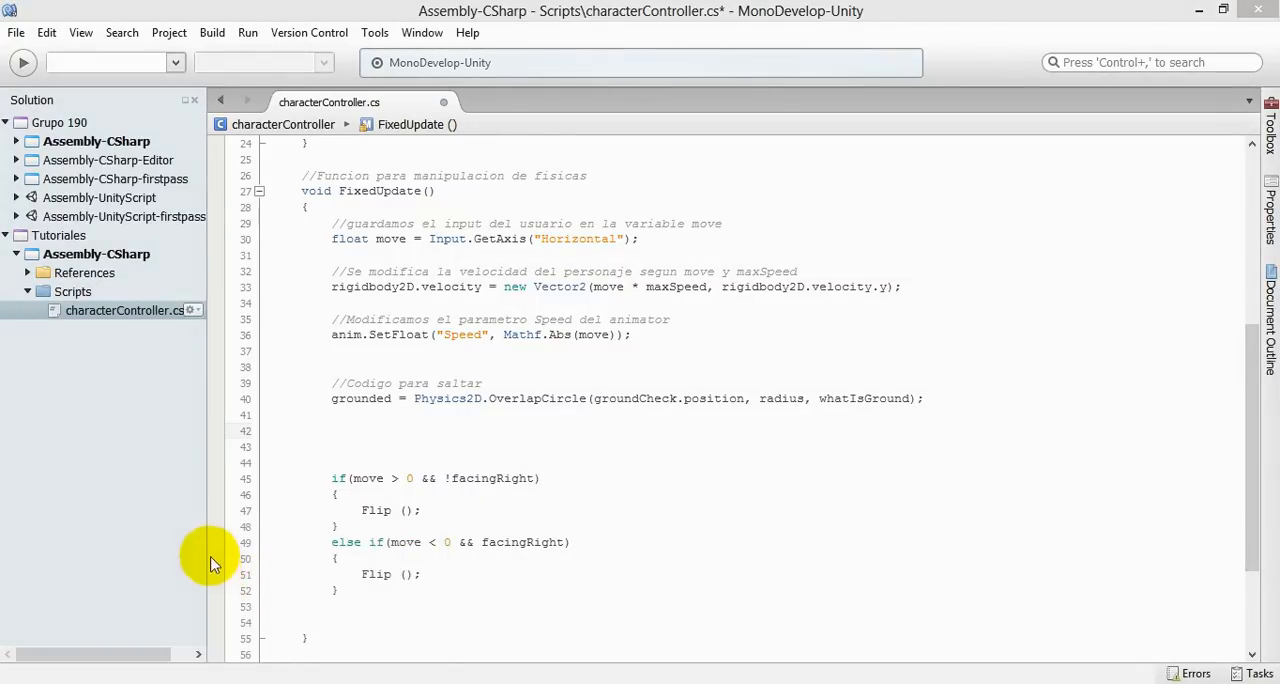
key("alt+Tab")
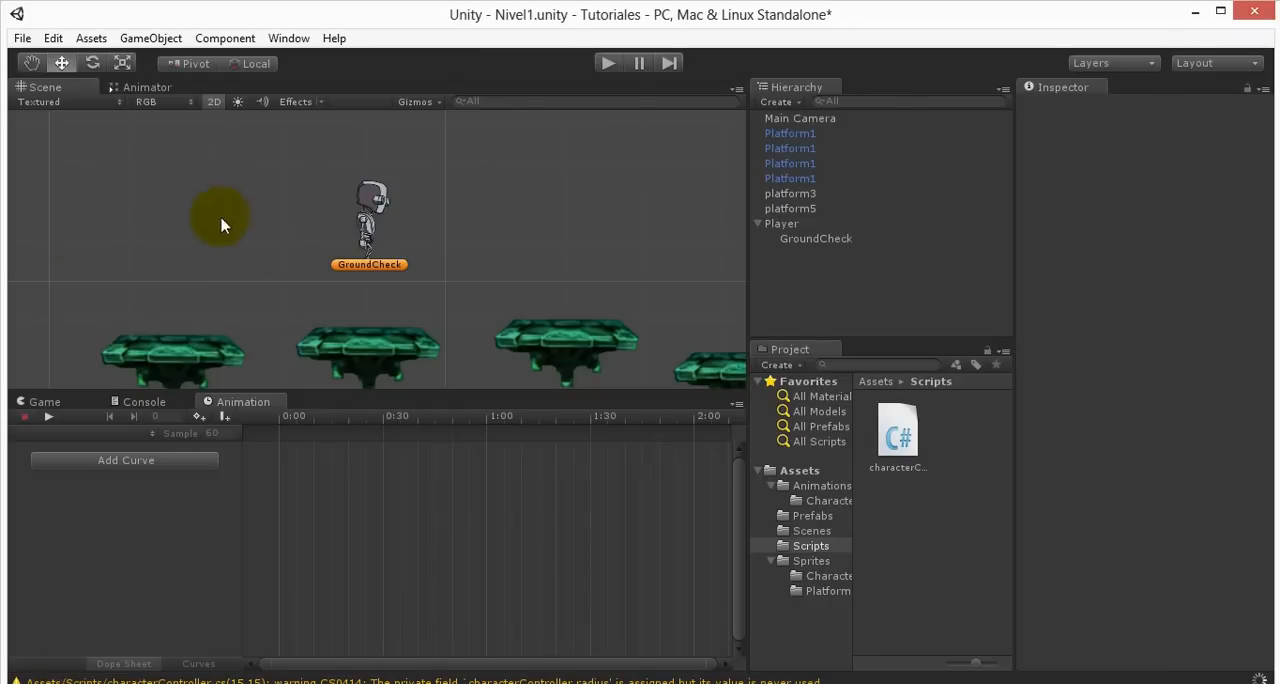
left_click(140, 88)
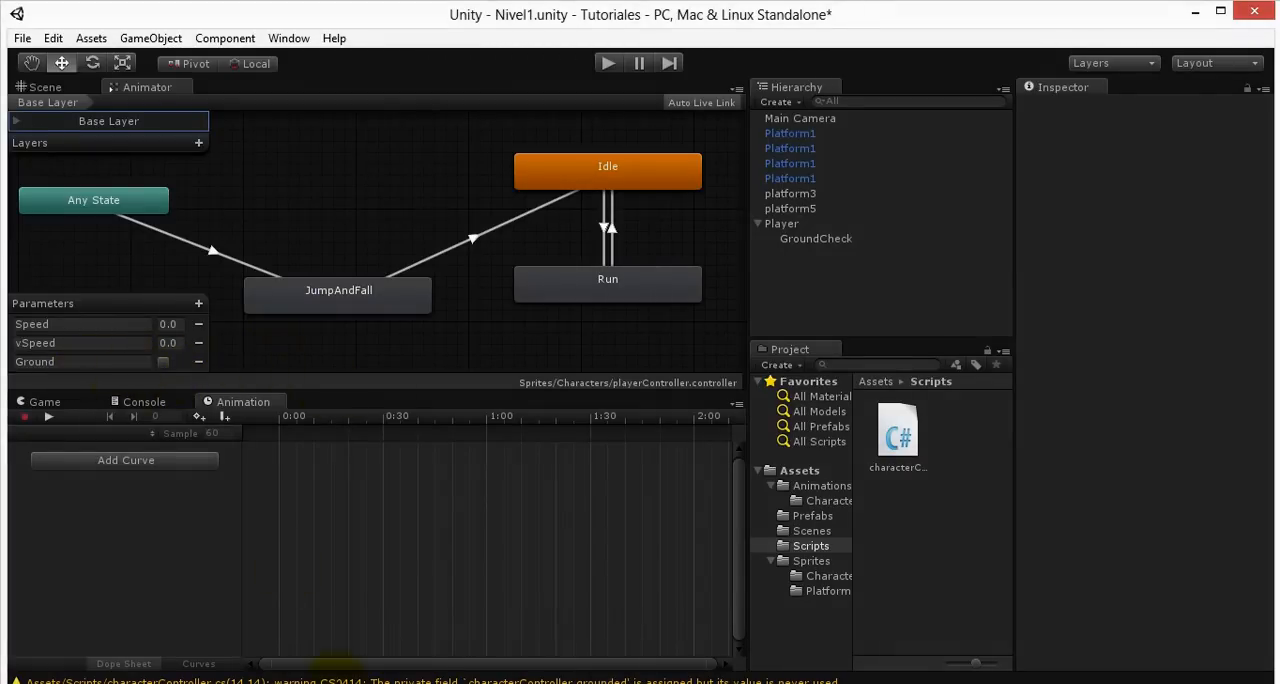
left_click(340, 683)
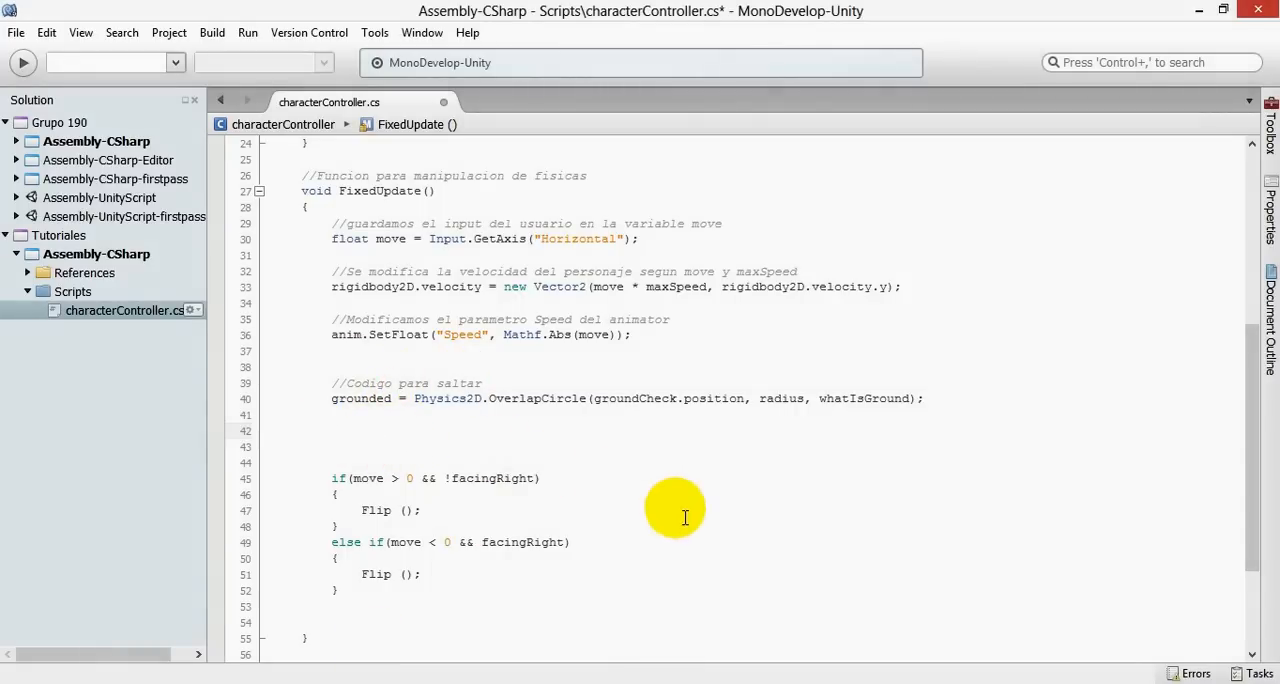
- Below the grounded assignment in FixedUpdate, add anim.SetBool("Ground", grounded); and save the script
left_click_drag(392, 399, 345, 405)
left_click(337, 402)
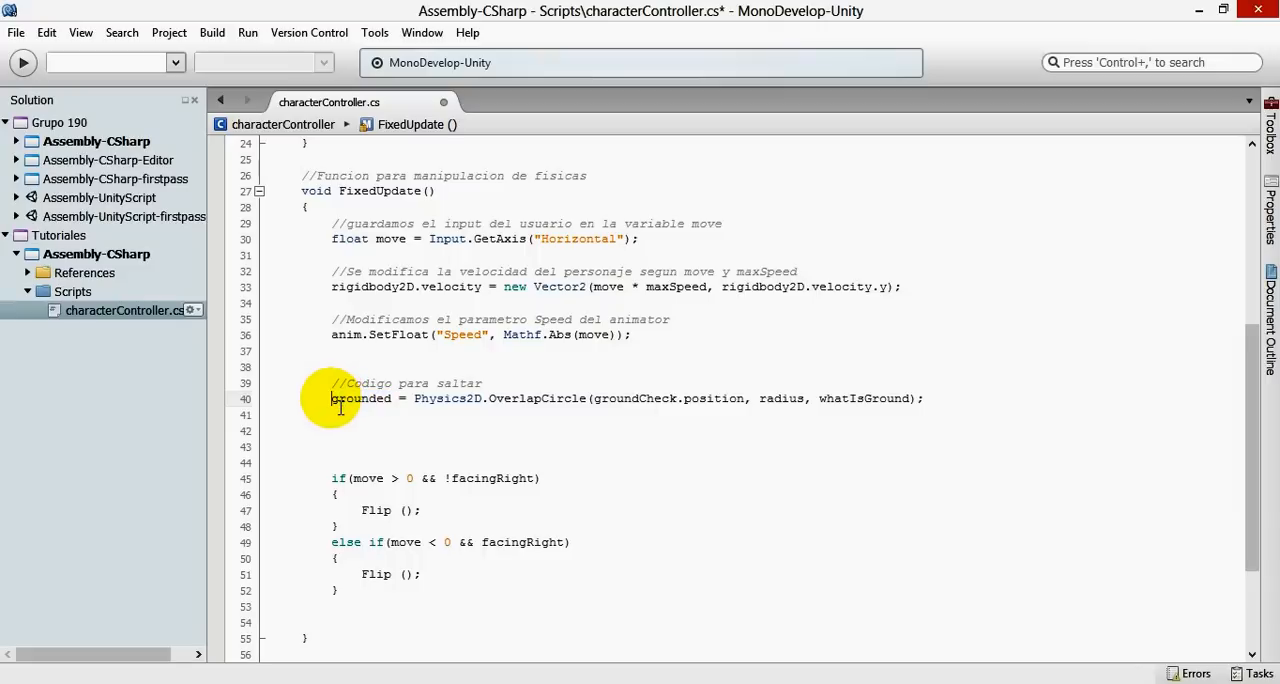
left_click(386, 447)
left_click(381, 437)
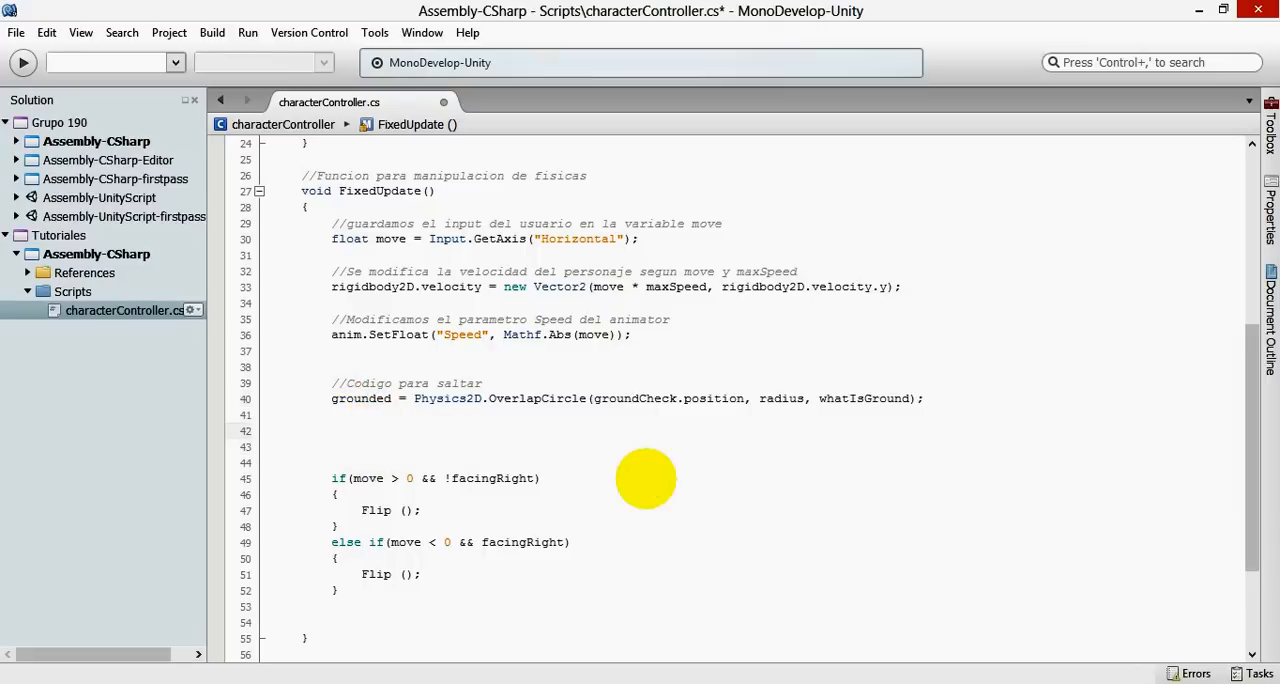
type("anim.Set")
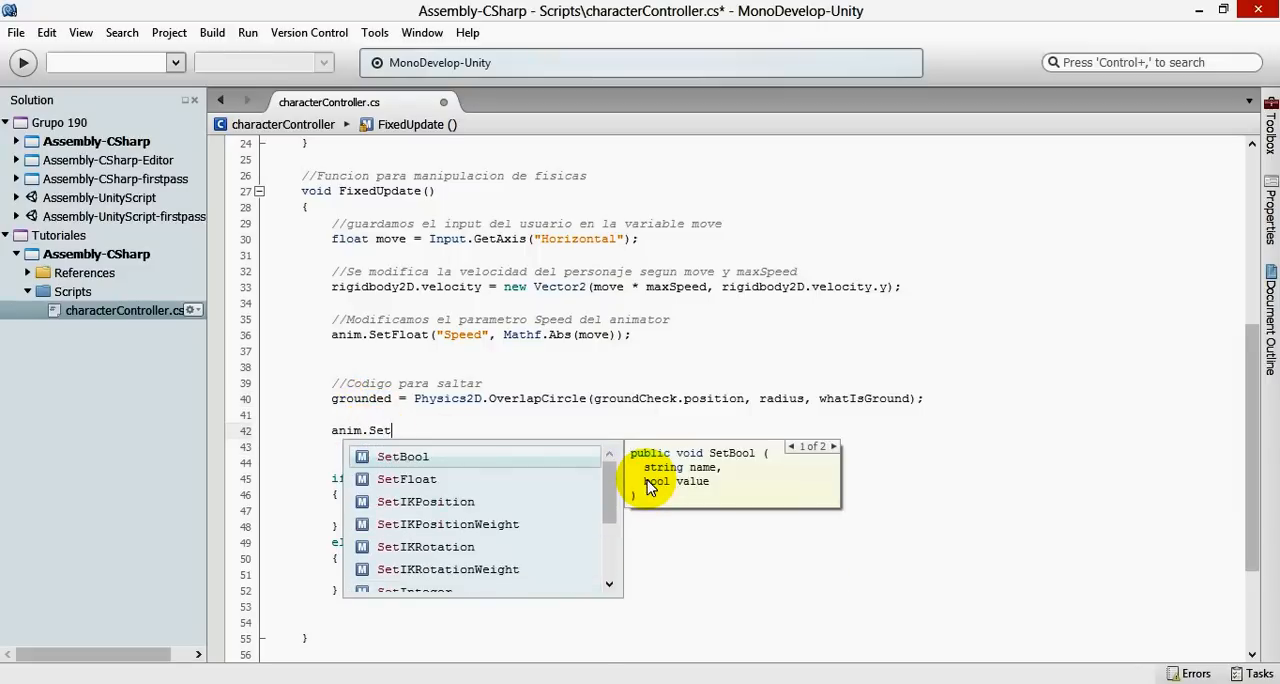
key("Return")
type("(\"Ground")
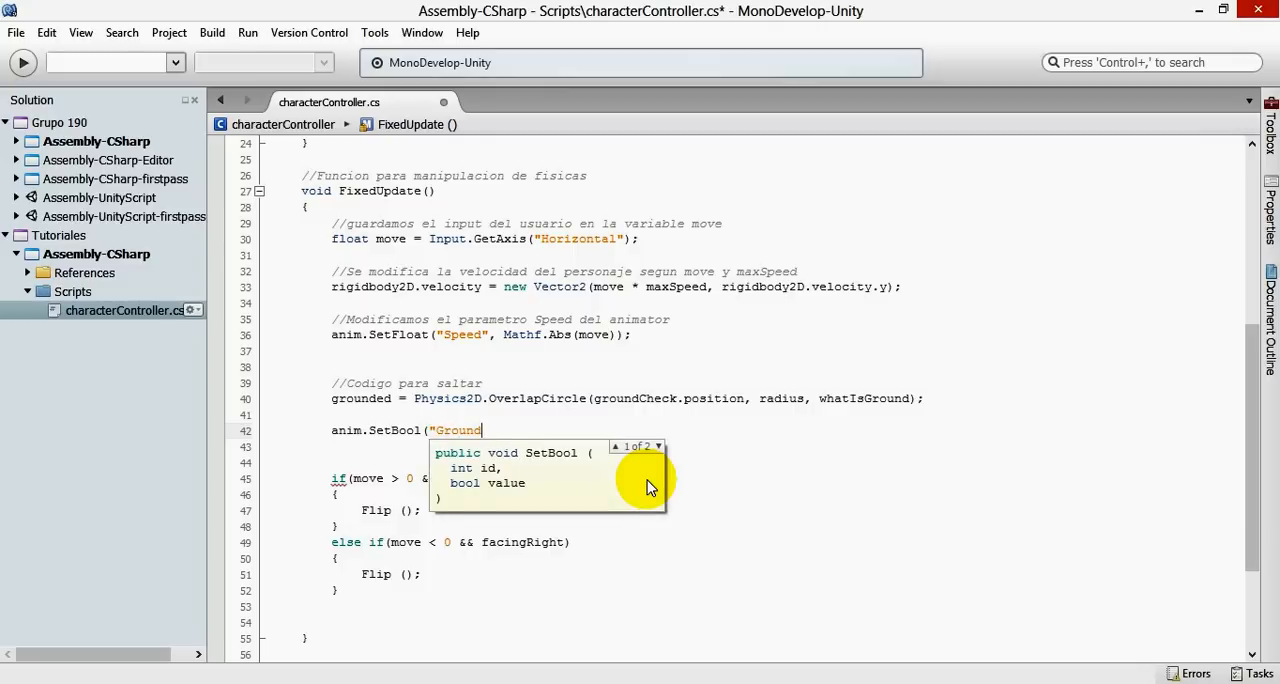
type("\", ")
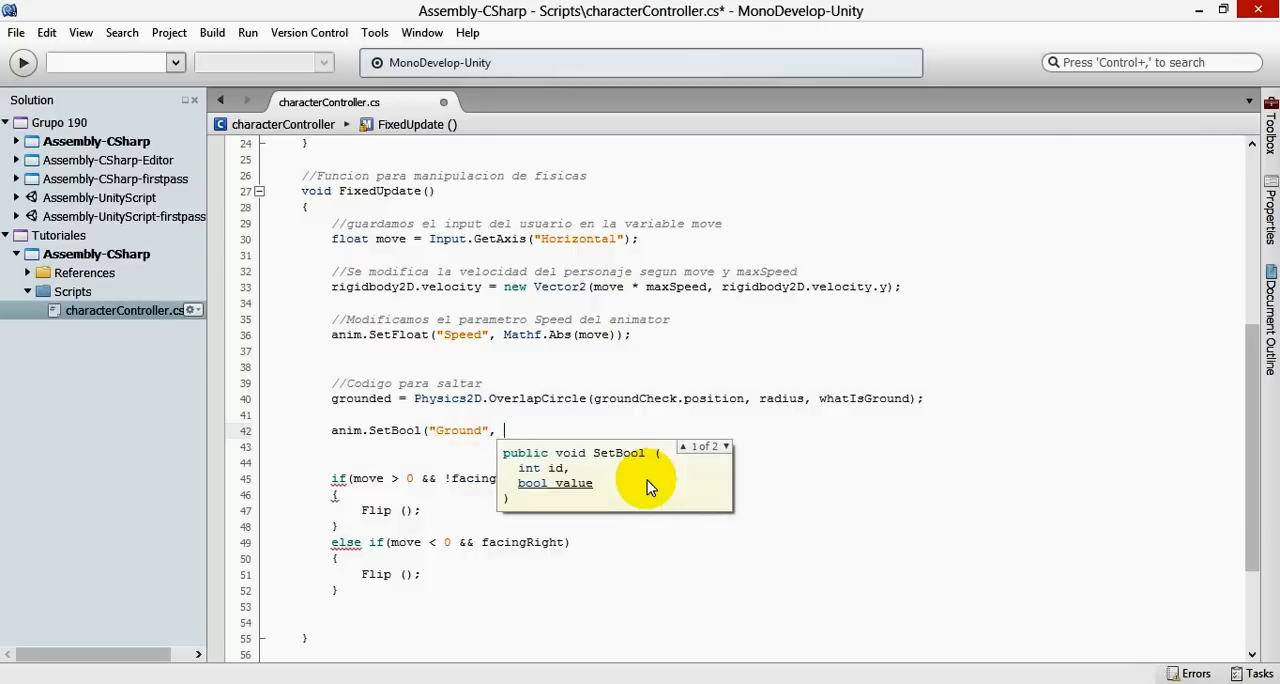
type("groun")
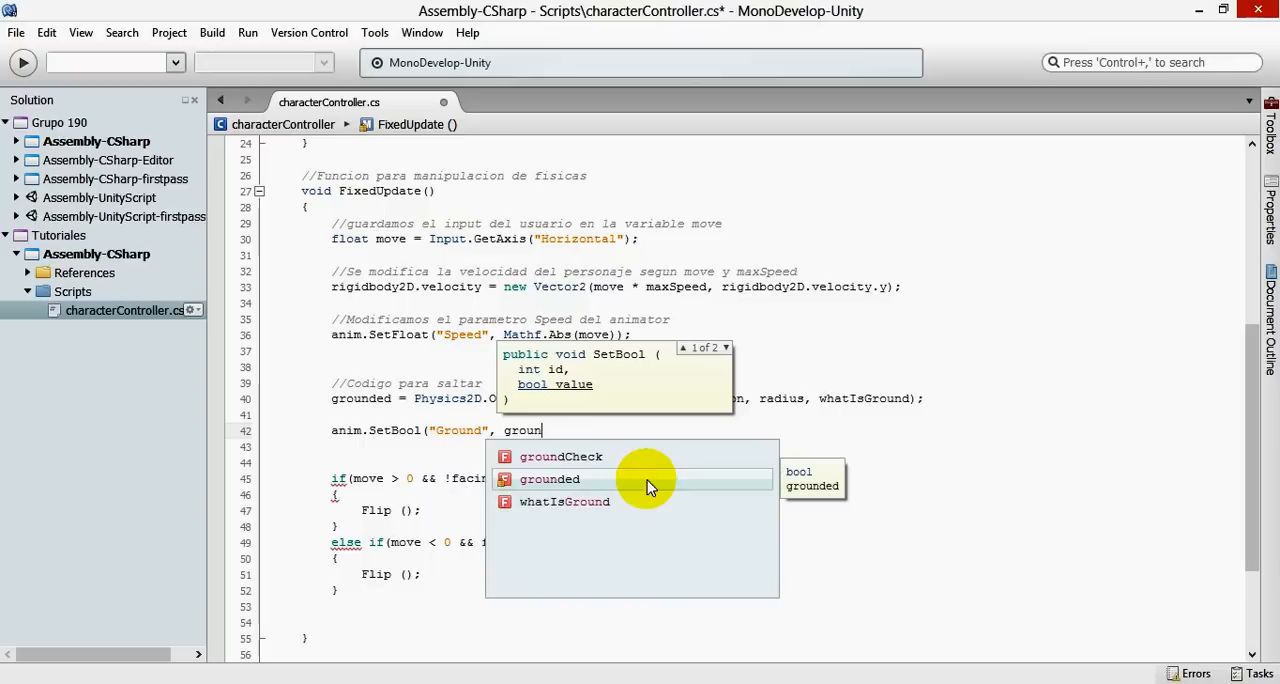
key("Return")
type(");")
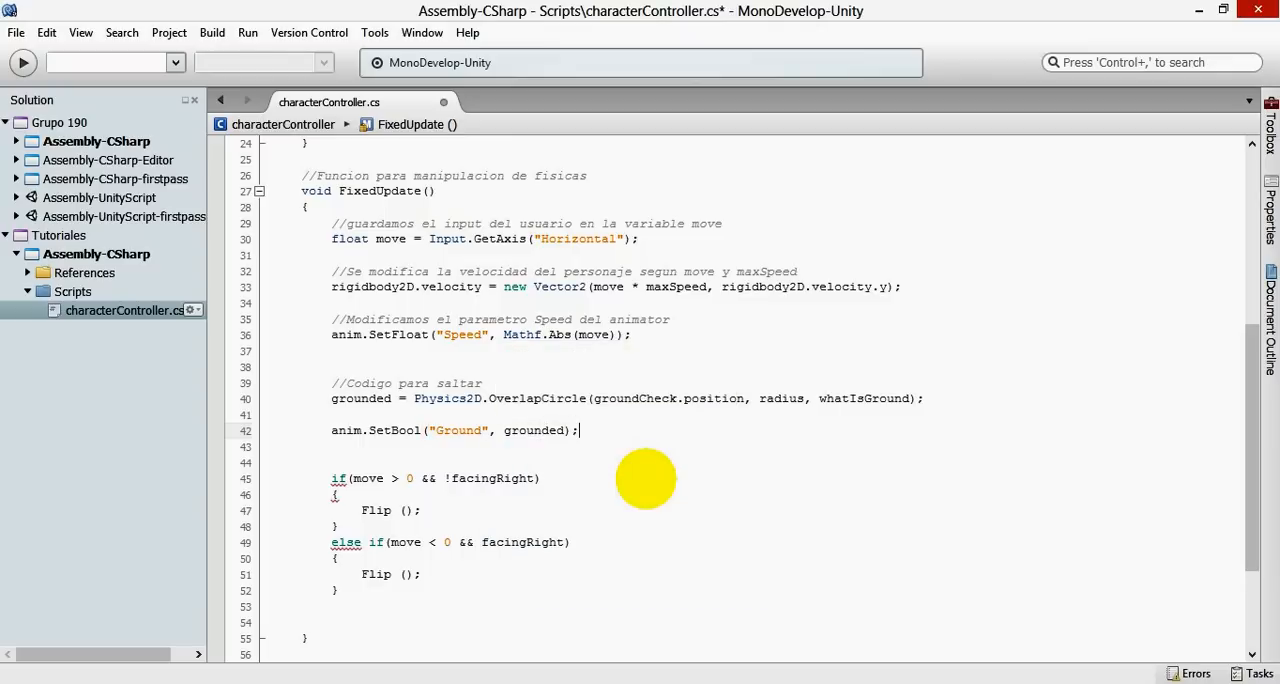
key("ctrl+s")
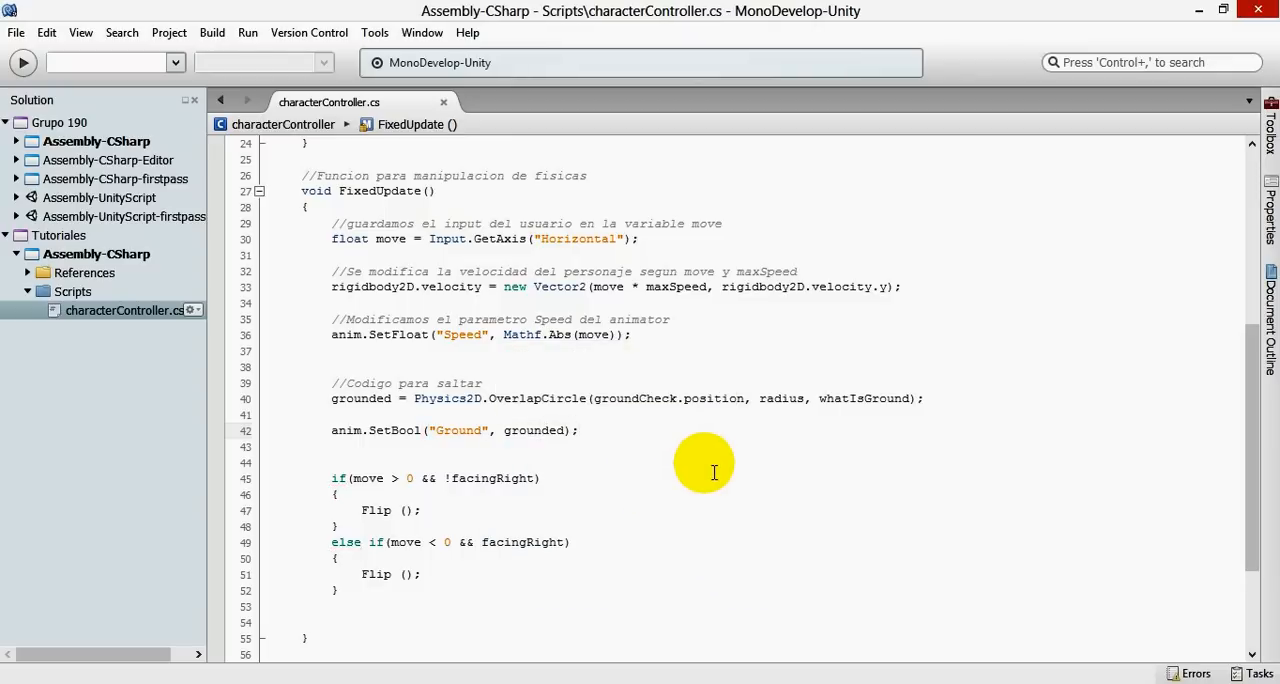
mouse_move(223, 680)
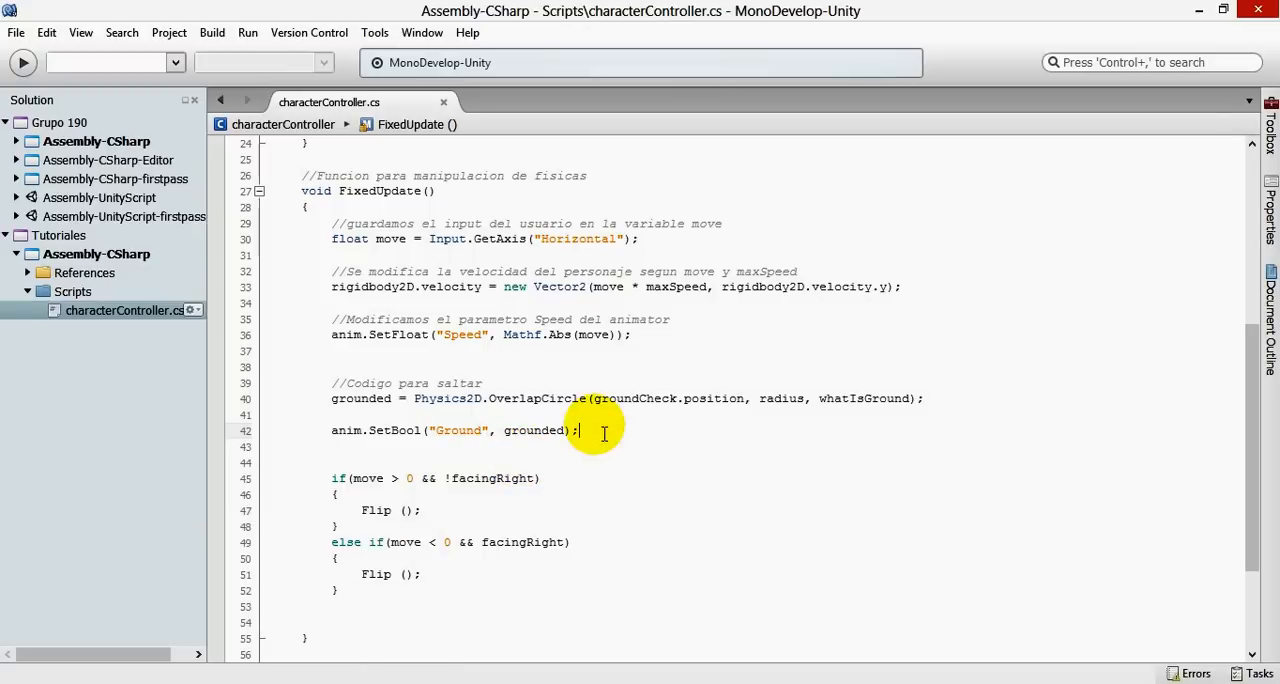
- Add the comment "//Modificando el valor de Ground en el Animator" above the anim.SetBool statement in FixedUpdate
left_click(358, 414)
key("Return")
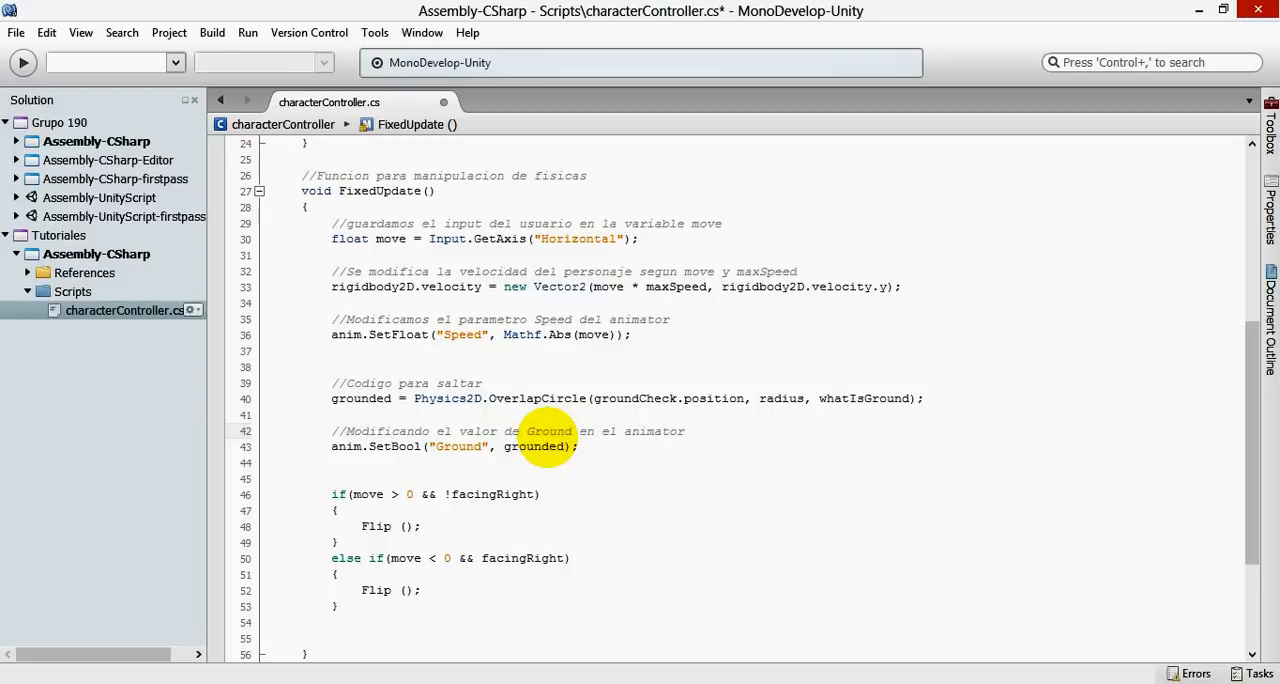
key("Left")
key("Left")
key("Left")
key("Left")
key("BackSpace")
type("A")
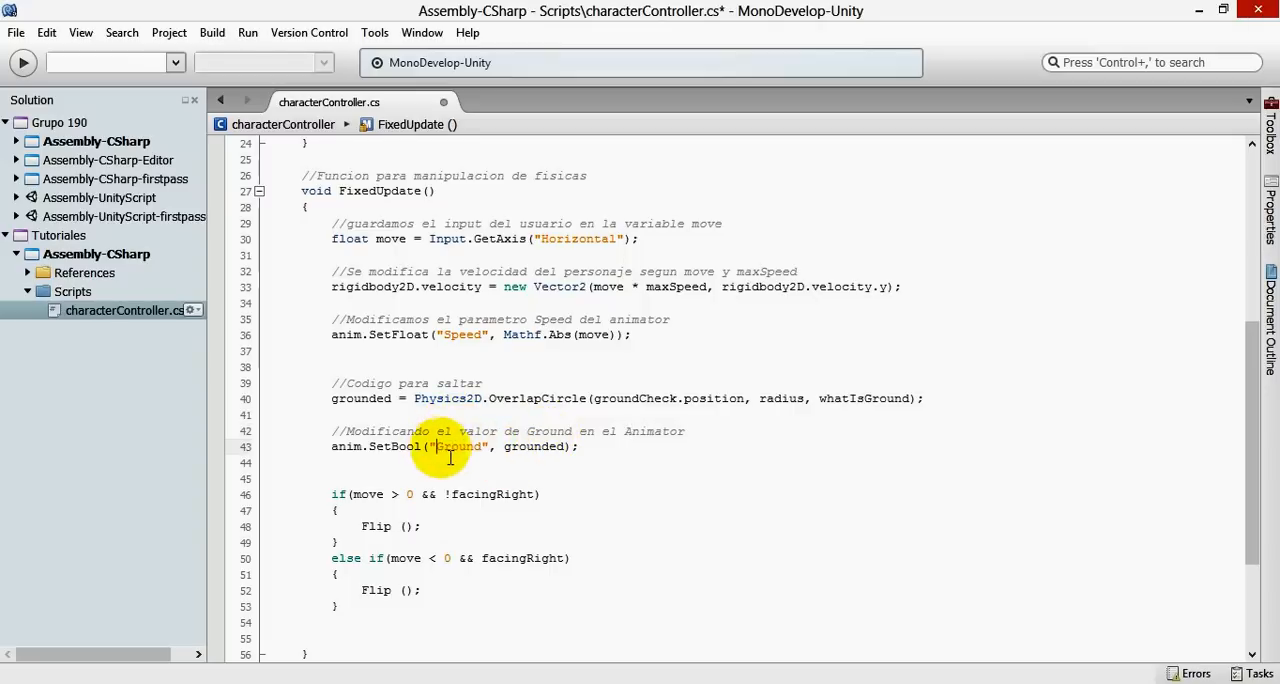
left_click_drag(437, 446, 482, 447)
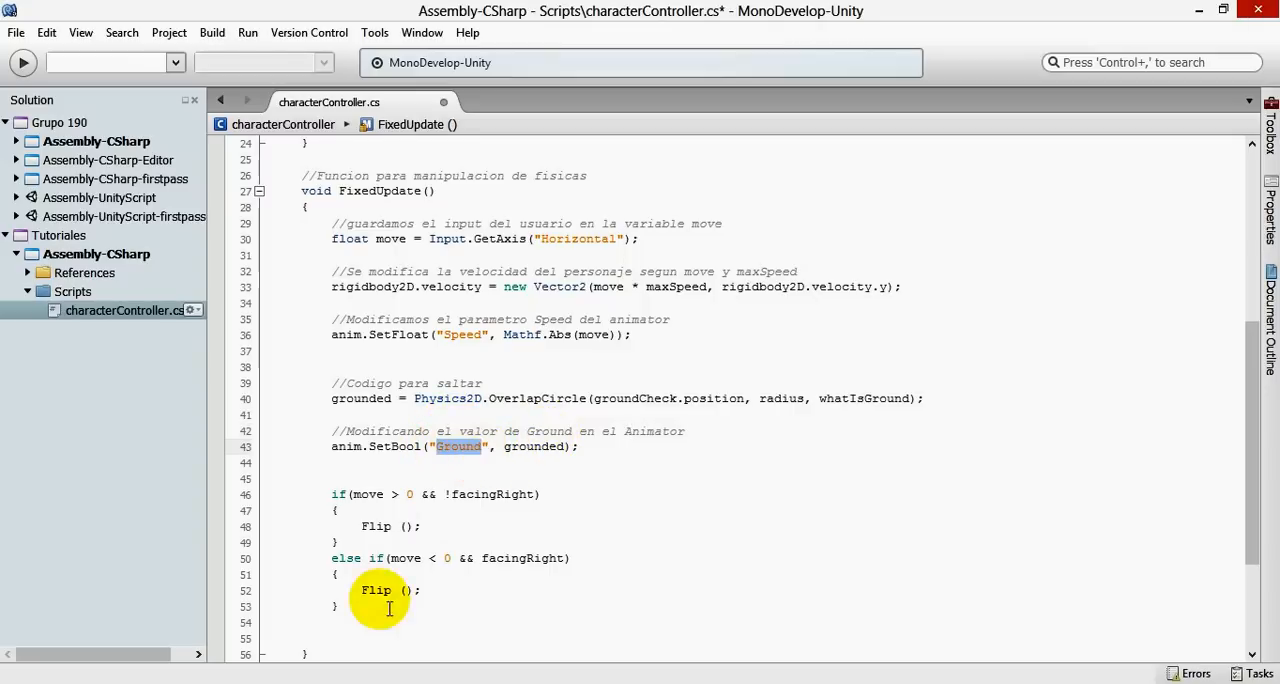
left_click(444, 446)
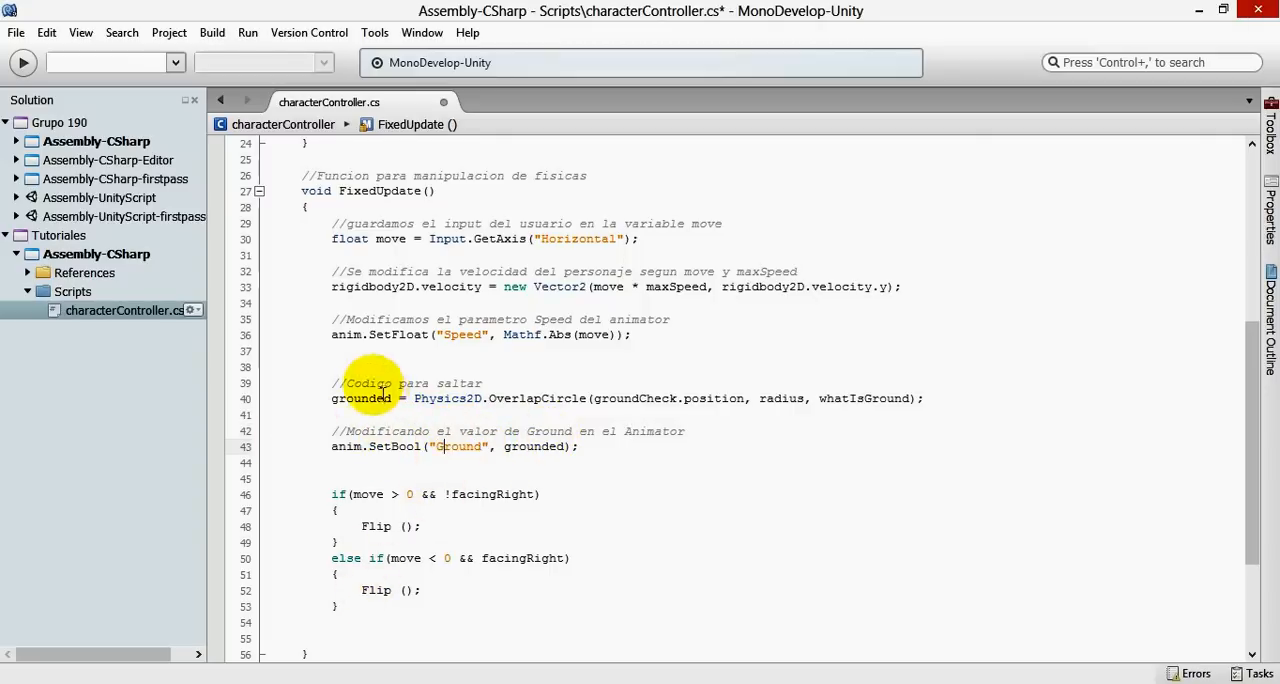
- Below "//Codigo para saltar", add the comment "//grounded (esta en la tierra?) va a ser falso o verdadero" and save the script
left_click(492, 387)
key("Return")
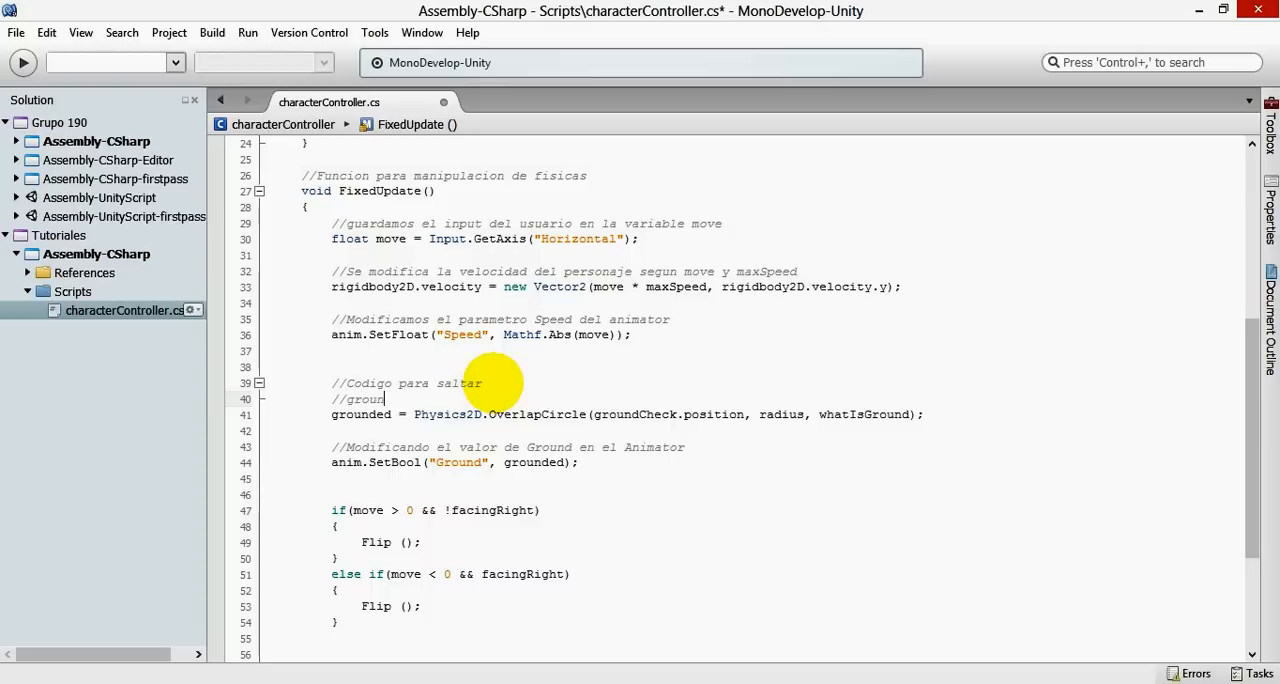
type("ded (es")
key("BackSpace")
type("est")
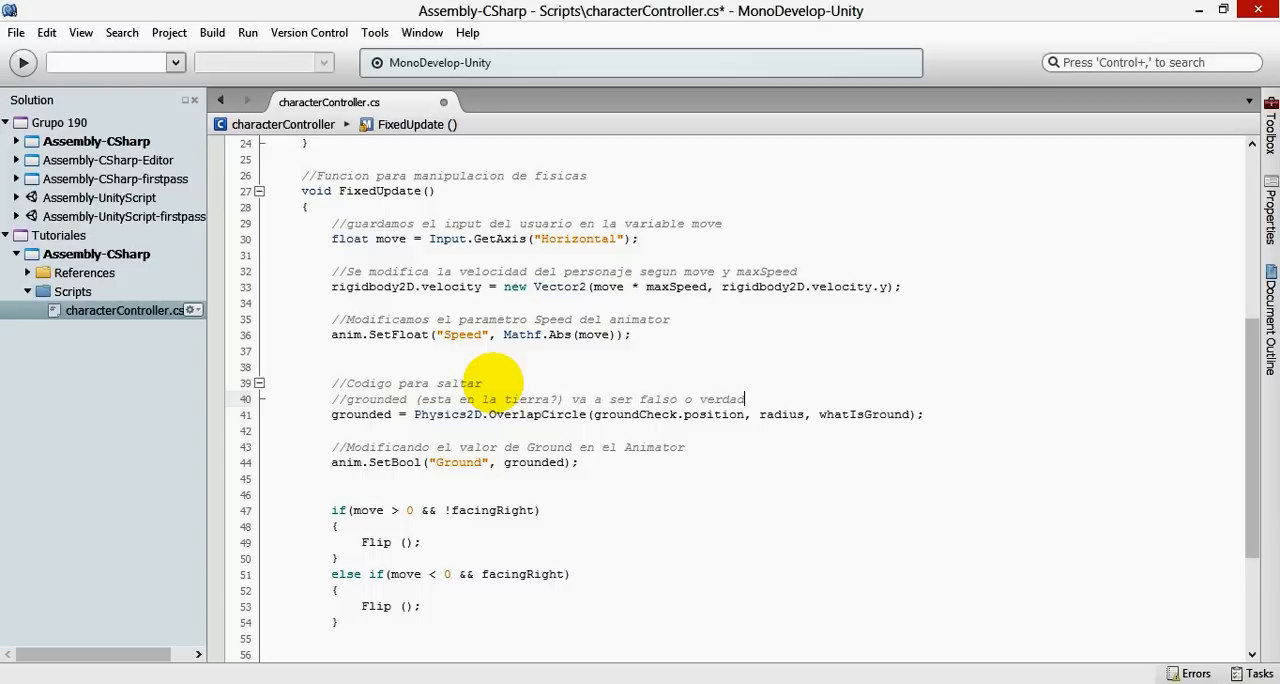
type("ero")
key("ctrl+s")
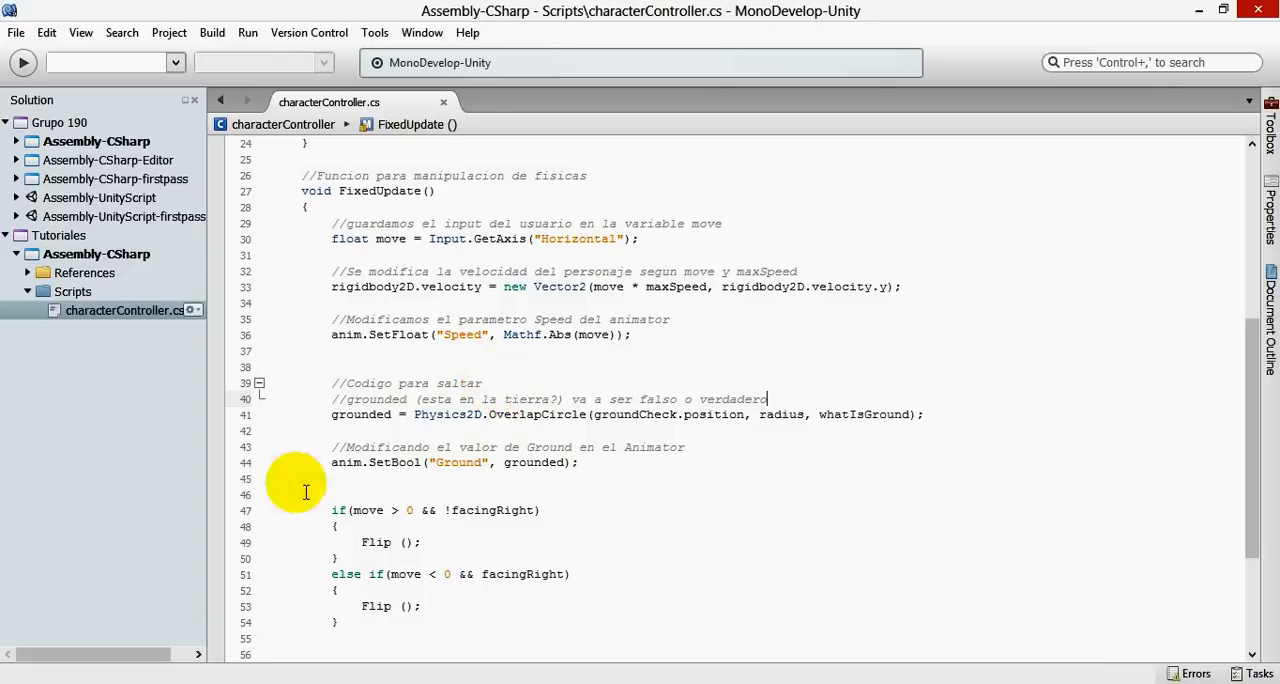
- Switch to Unity's Nivel1 project, run the scene in play mode, and check the Ground parameter in the Animator
left_click_drag(511, 462, 556, 462)
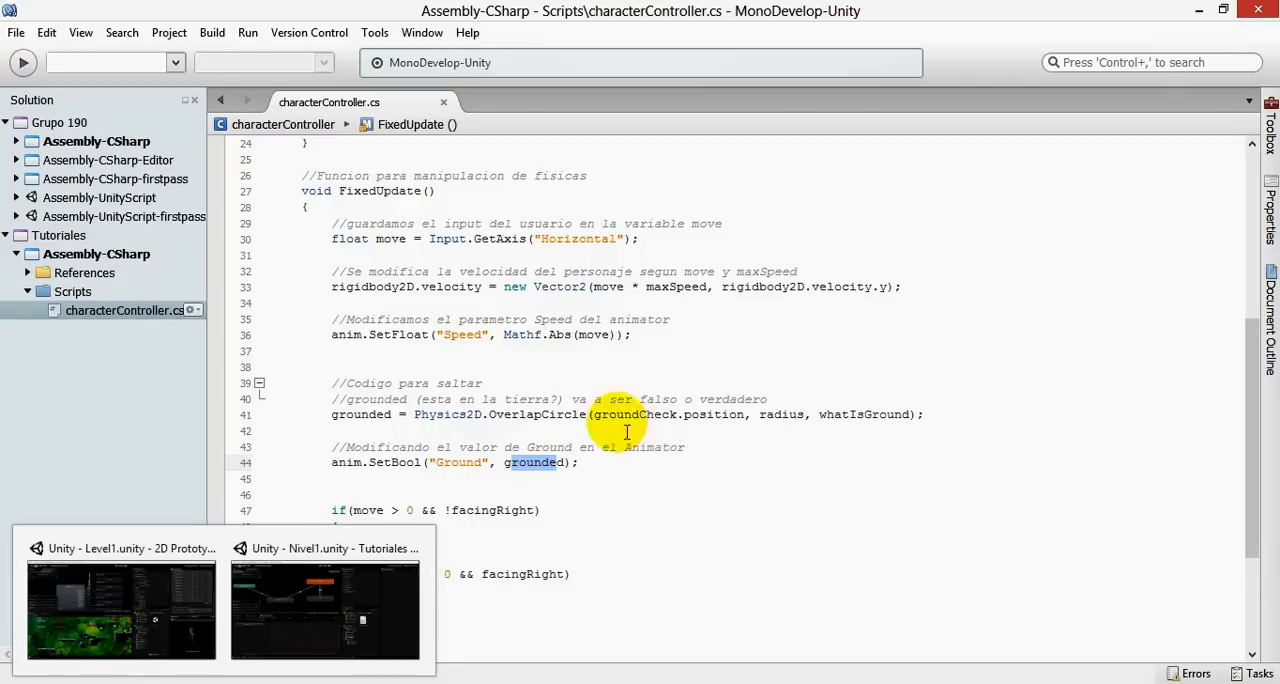
mouse_move(336, 604)
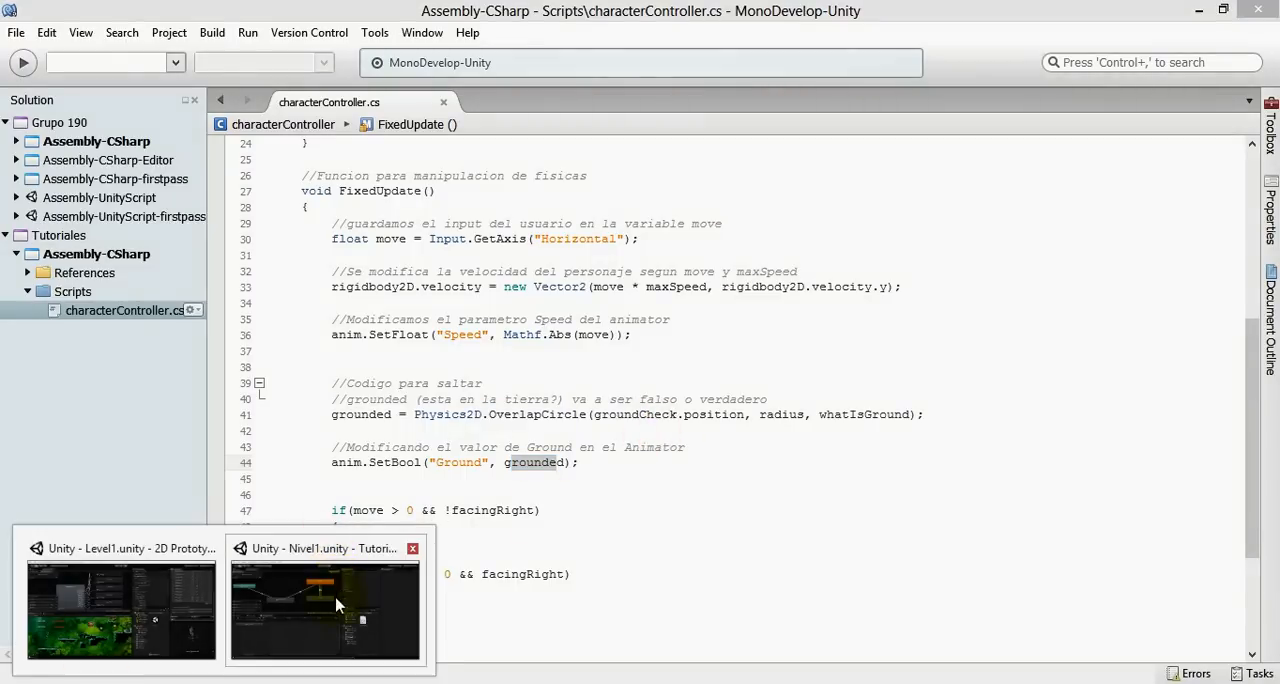
left_click(264, 610)
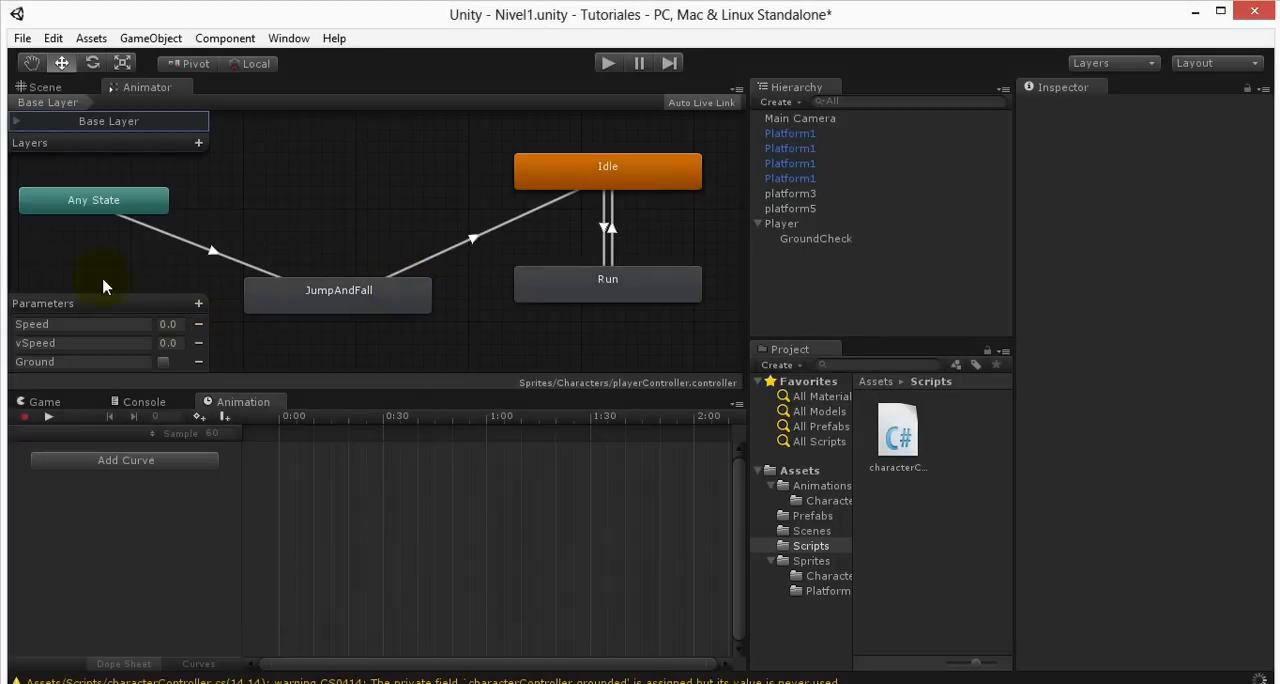
left_click(44, 87)
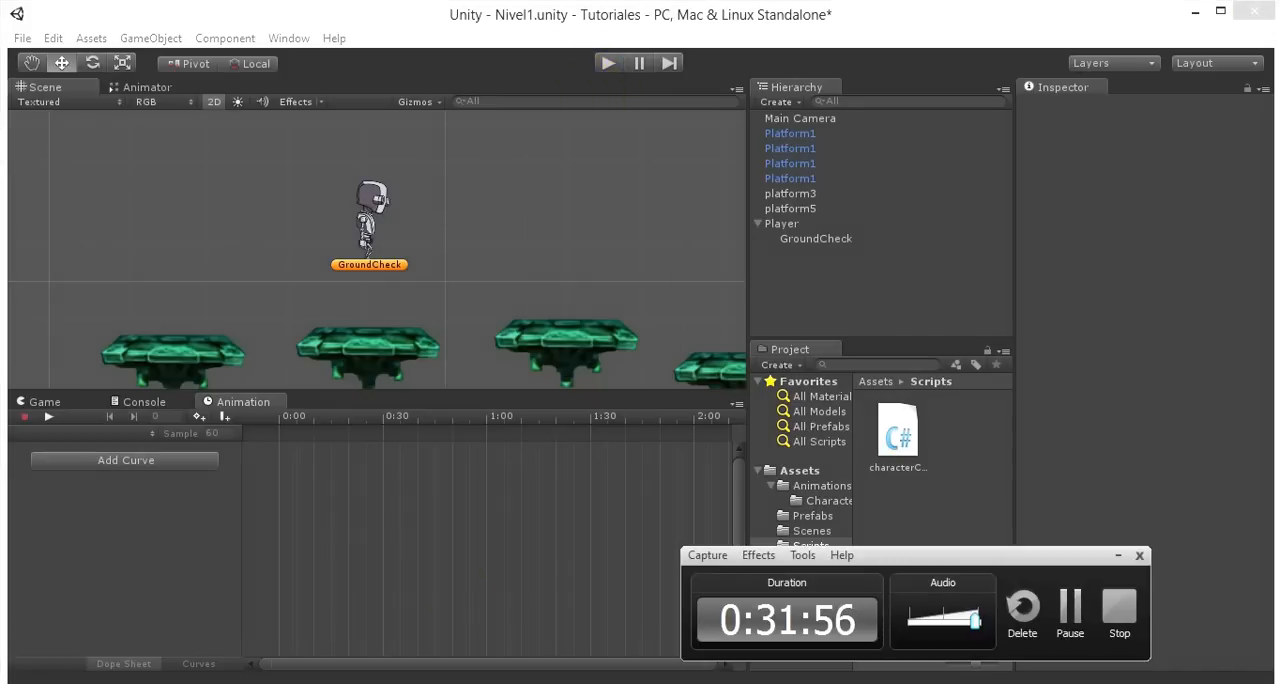
left_click(606, 64)
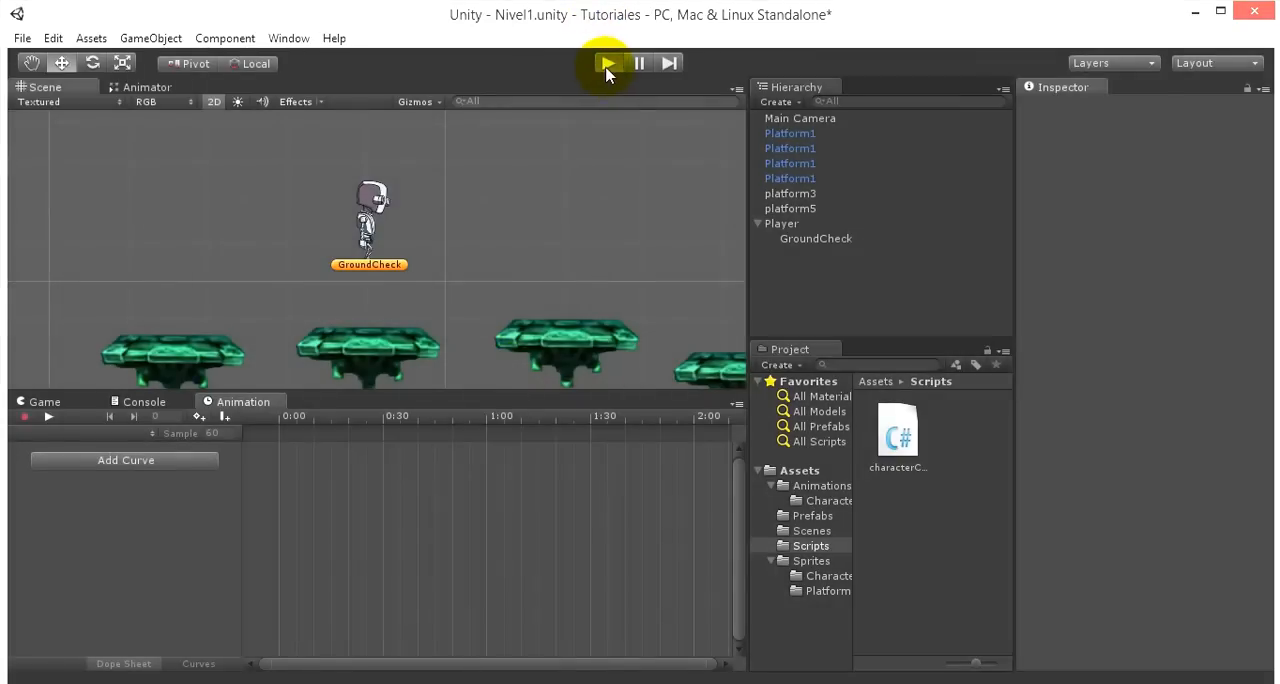
left_click(606, 64)
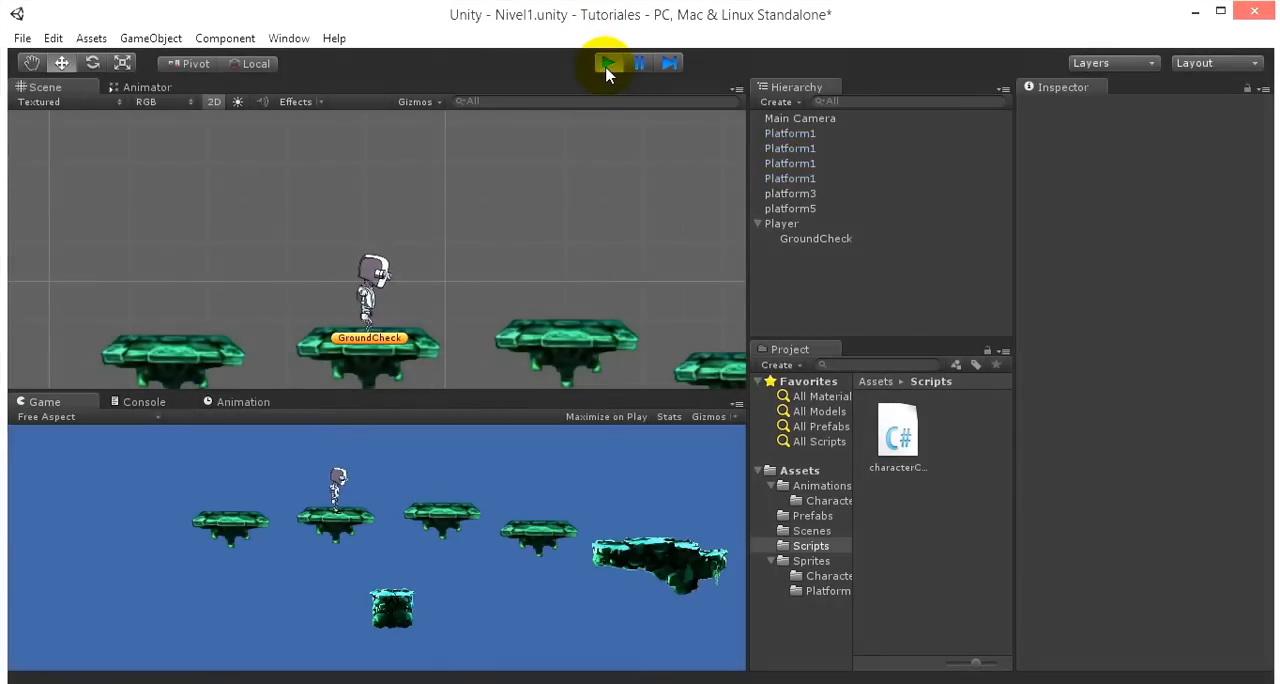
left_click(318, 522)
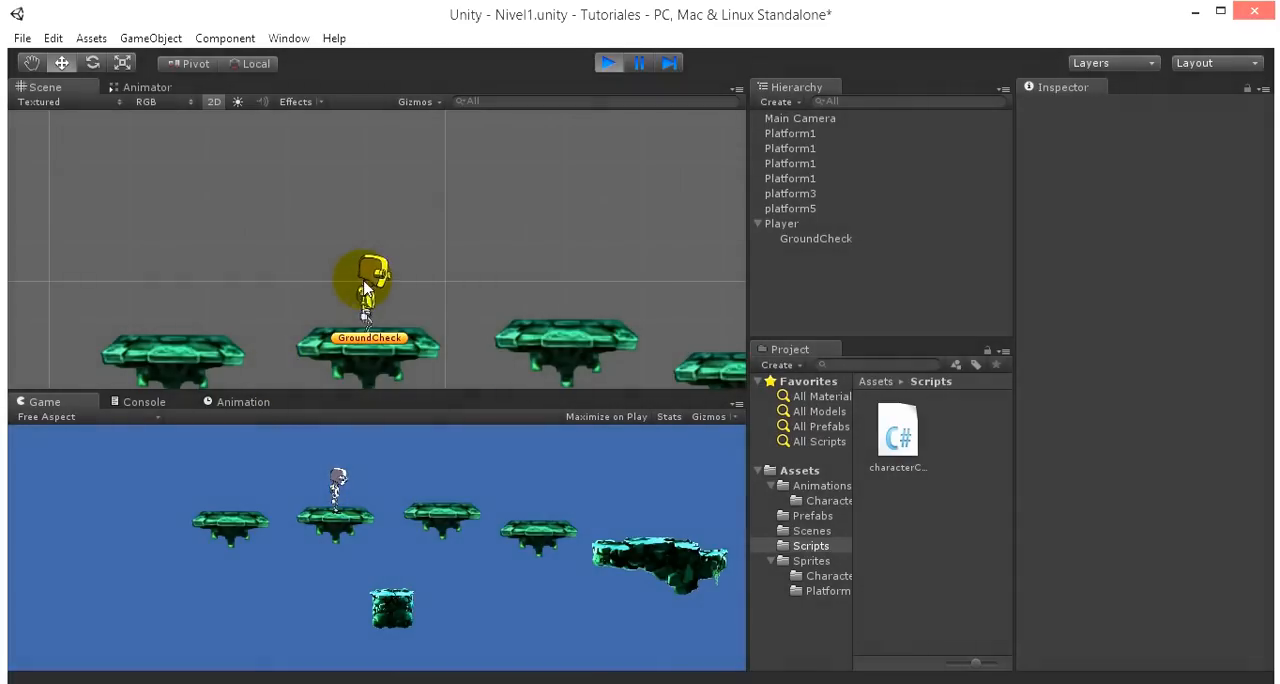
left_click(140, 87)
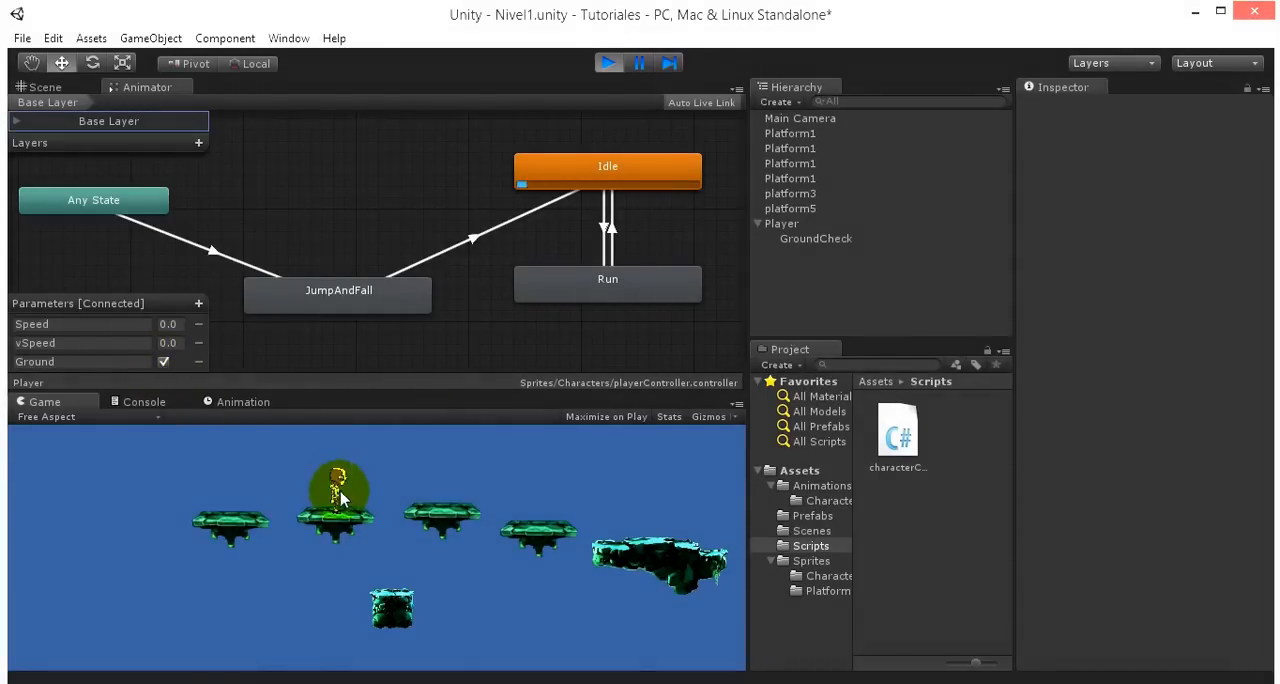
- In the running scene, repeatedly lift the Player above its platform to test the ground-driven animation, and stop play mode
left_click(40, 87)
left_click(366, 283)
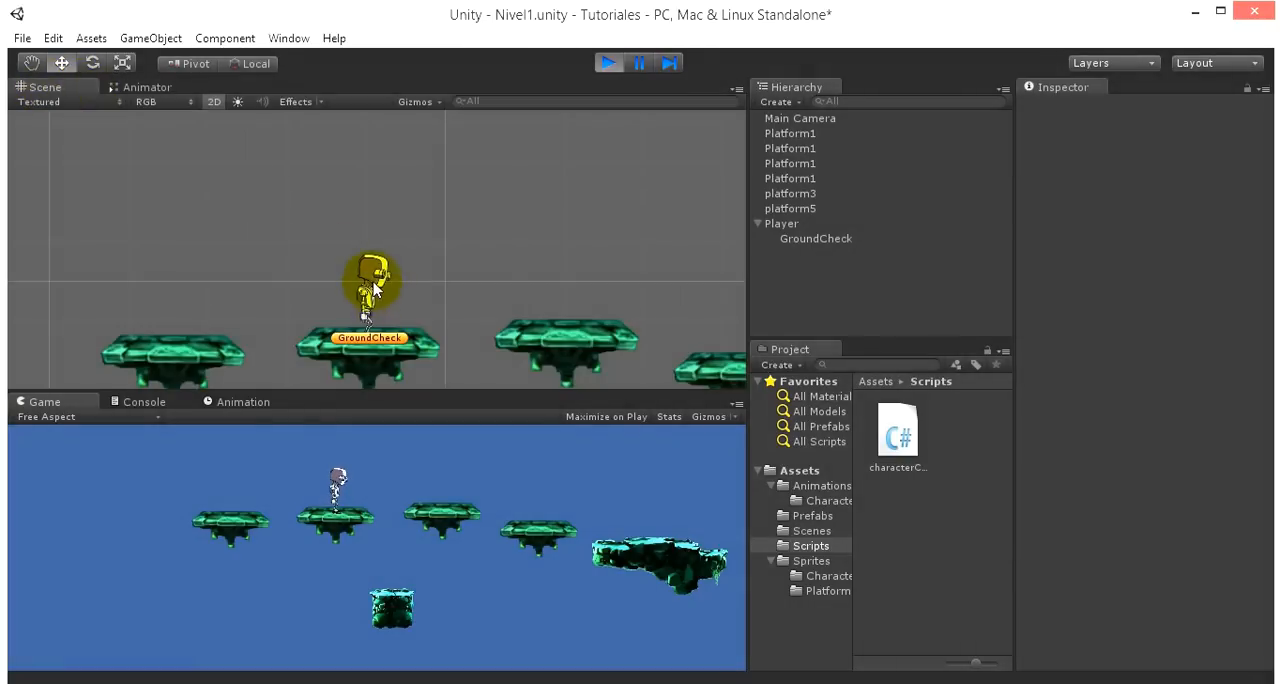
left_click_drag(374, 231, 391, 137)
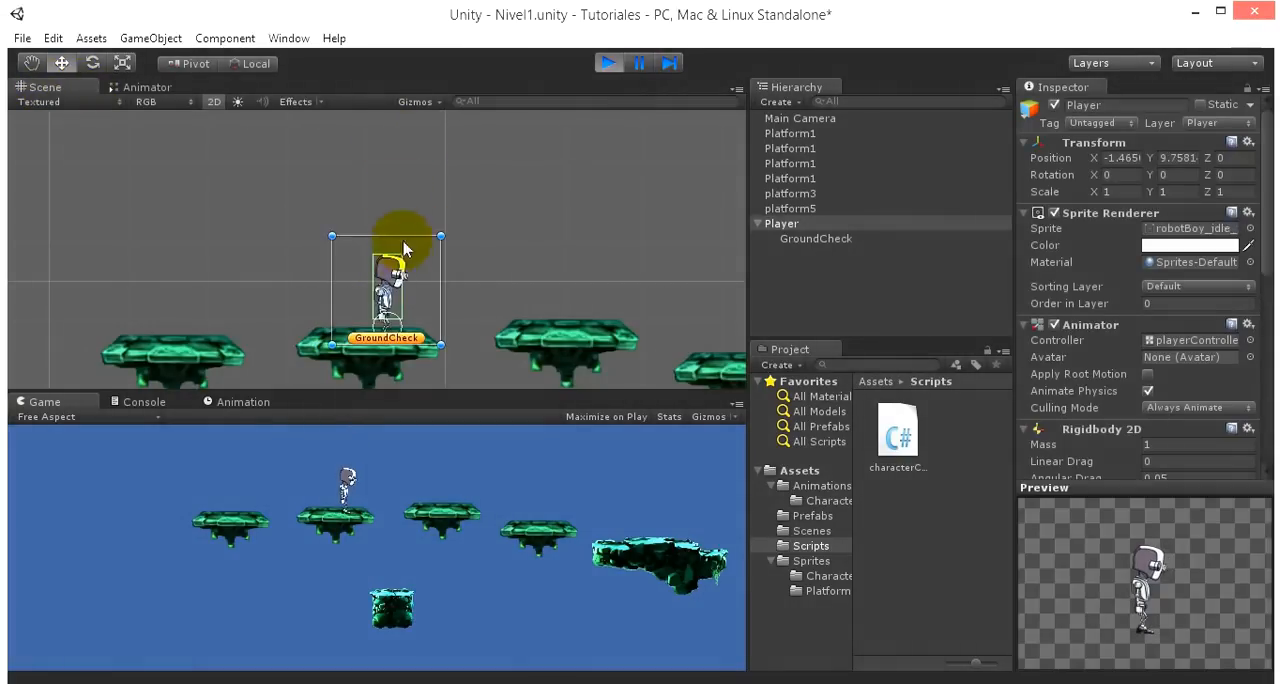
left_click_drag(407, 275, 391, 149)
left_click_drag(398, 250, 390, 150)
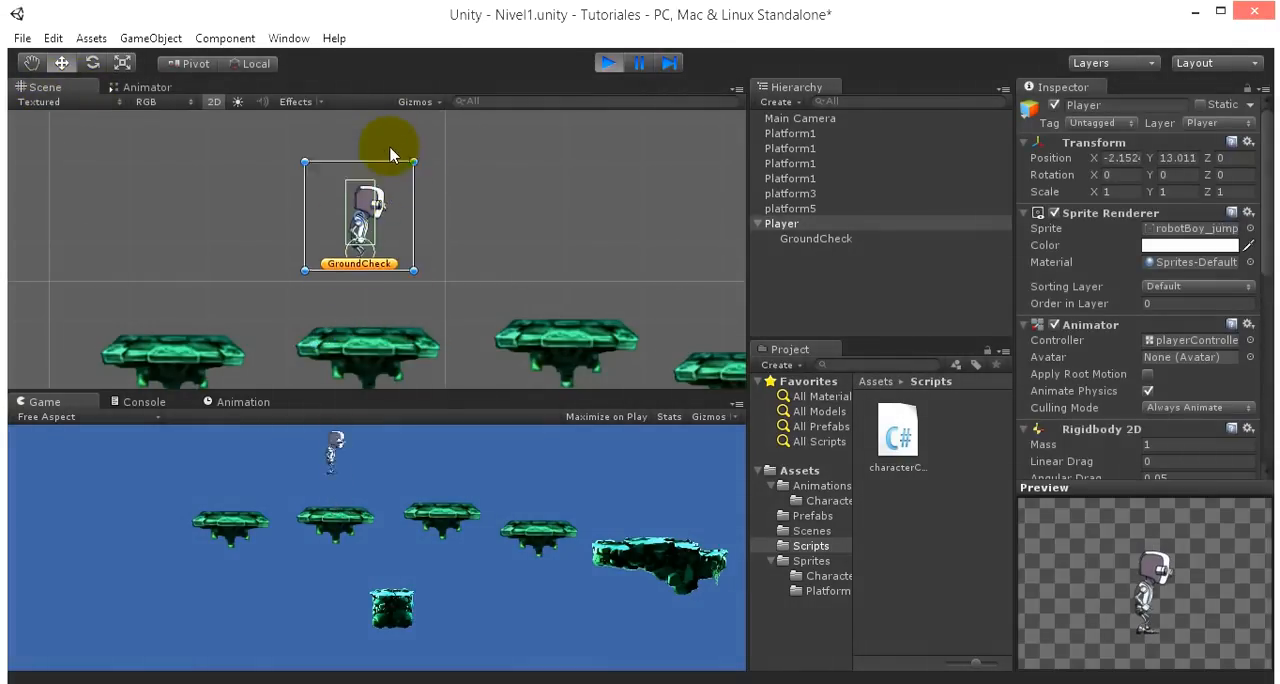
left_click_drag(390, 318, 391, 149)
left_click_drag(414, 234, 398, 96)
left_click_drag(369, 282, 386, 120)
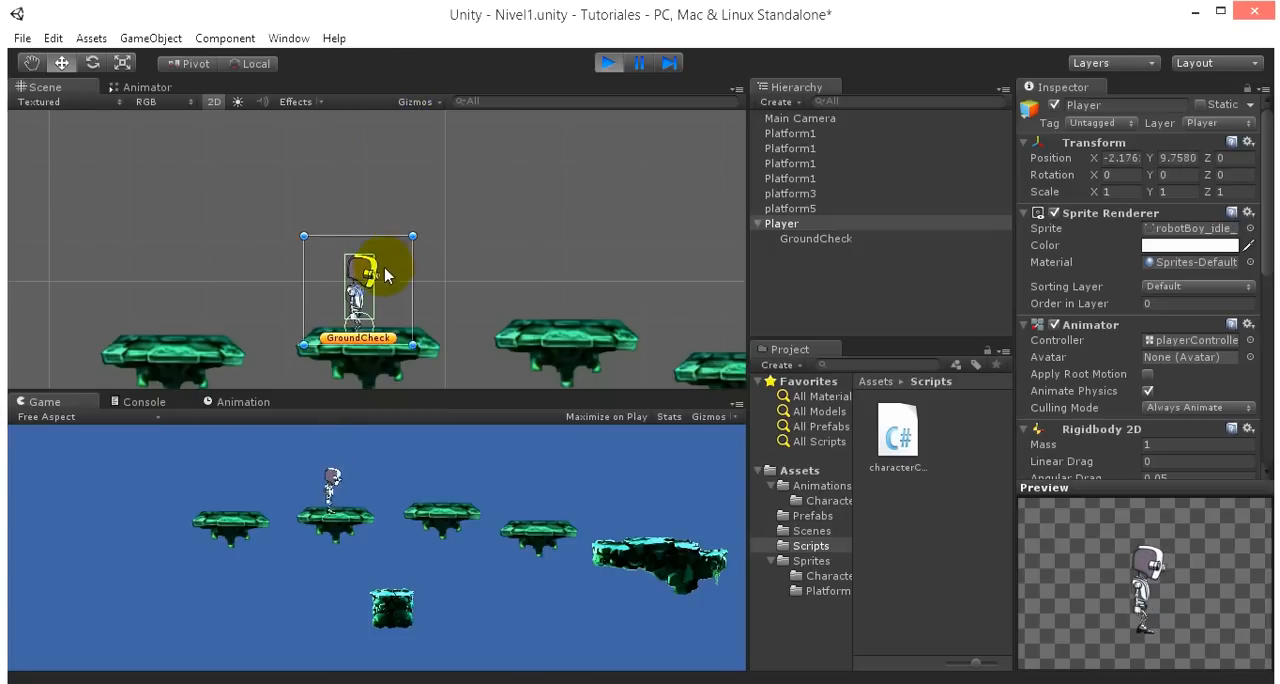
left_click_drag(370, 284, 386, 137)
left_click_drag(379, 286, 373, 165)
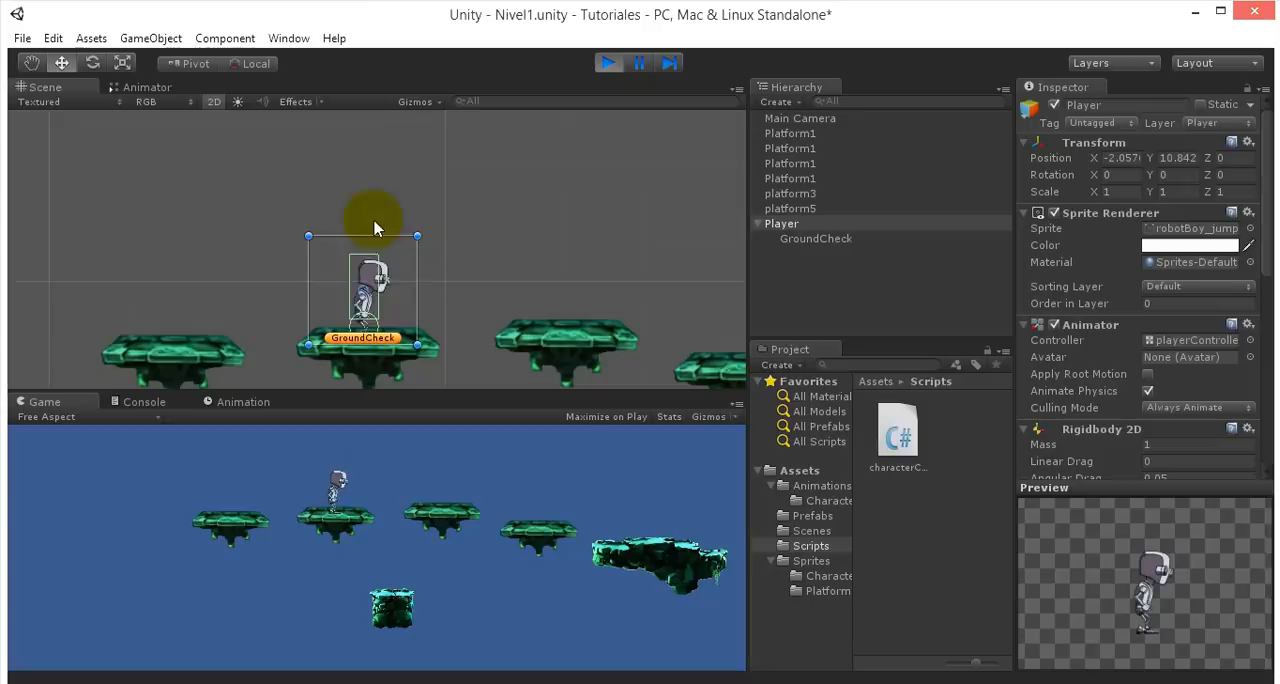
left_click_drag(408, 300, 394, 131)
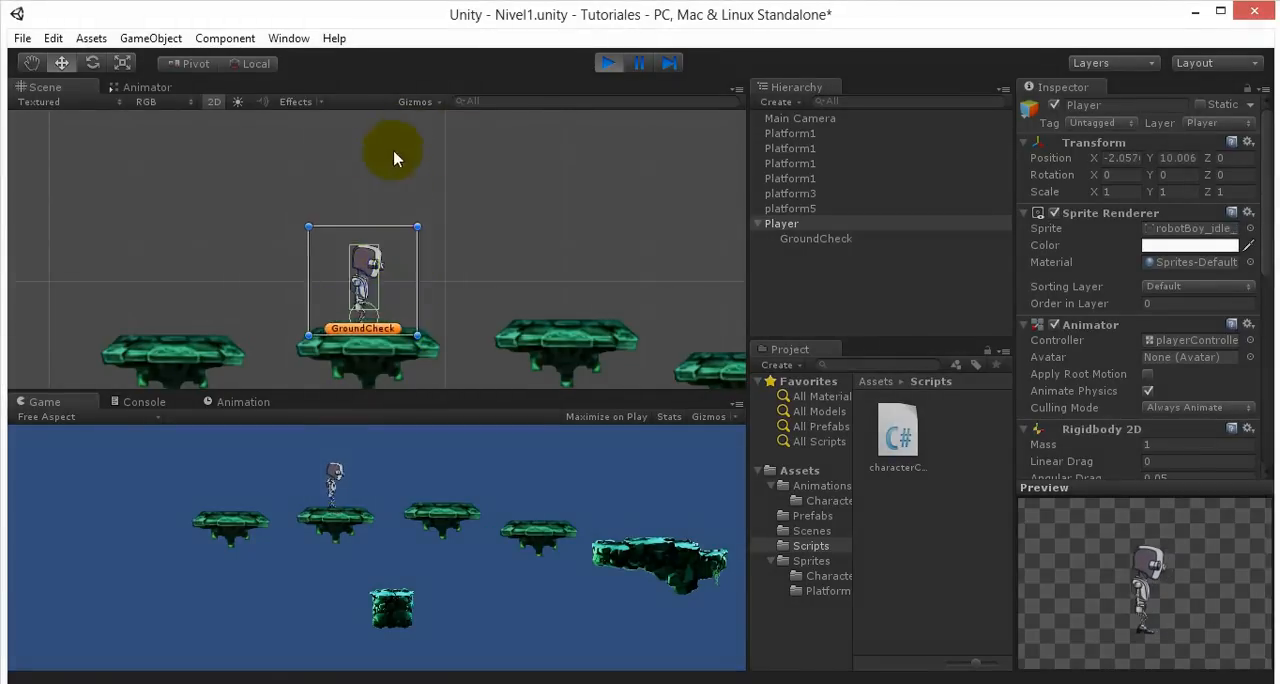
left_click(611, 66)
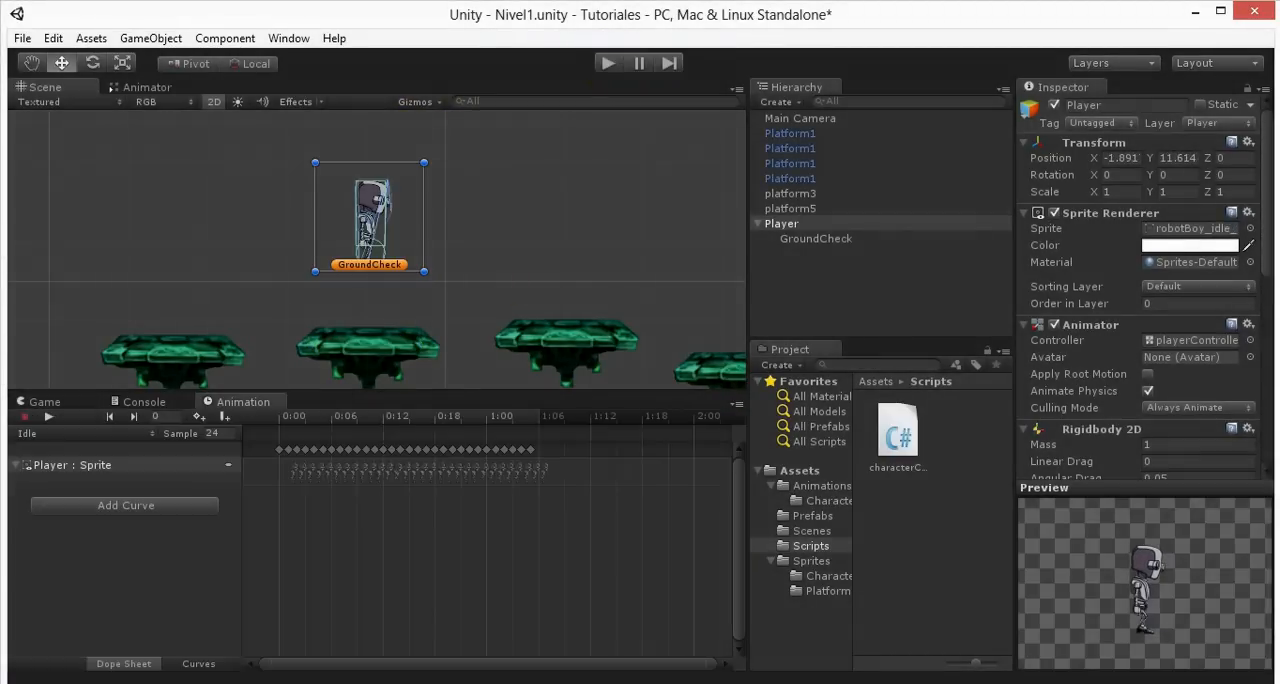
- Review the Ground code in MonoDevelop's FixedUpdate, and examine the vSpeed parameter and JumpAndFall state in Unity's Animator
left_click(253, 682)
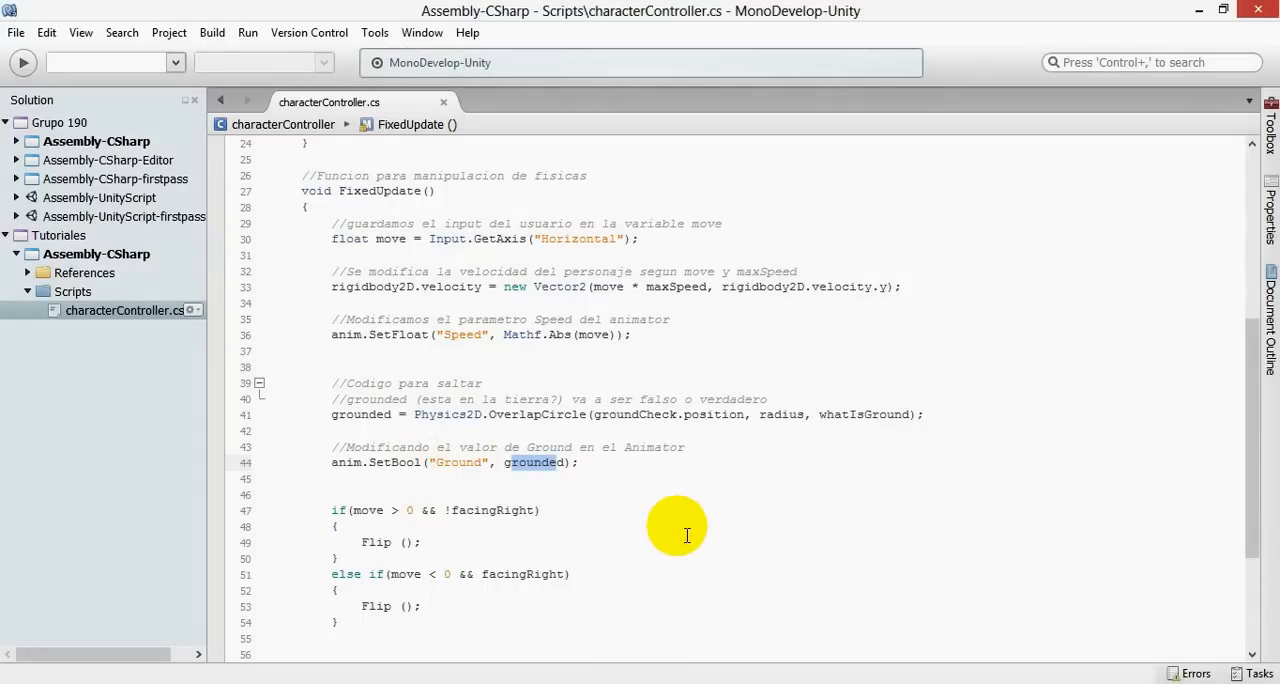
left_click(634, 466)
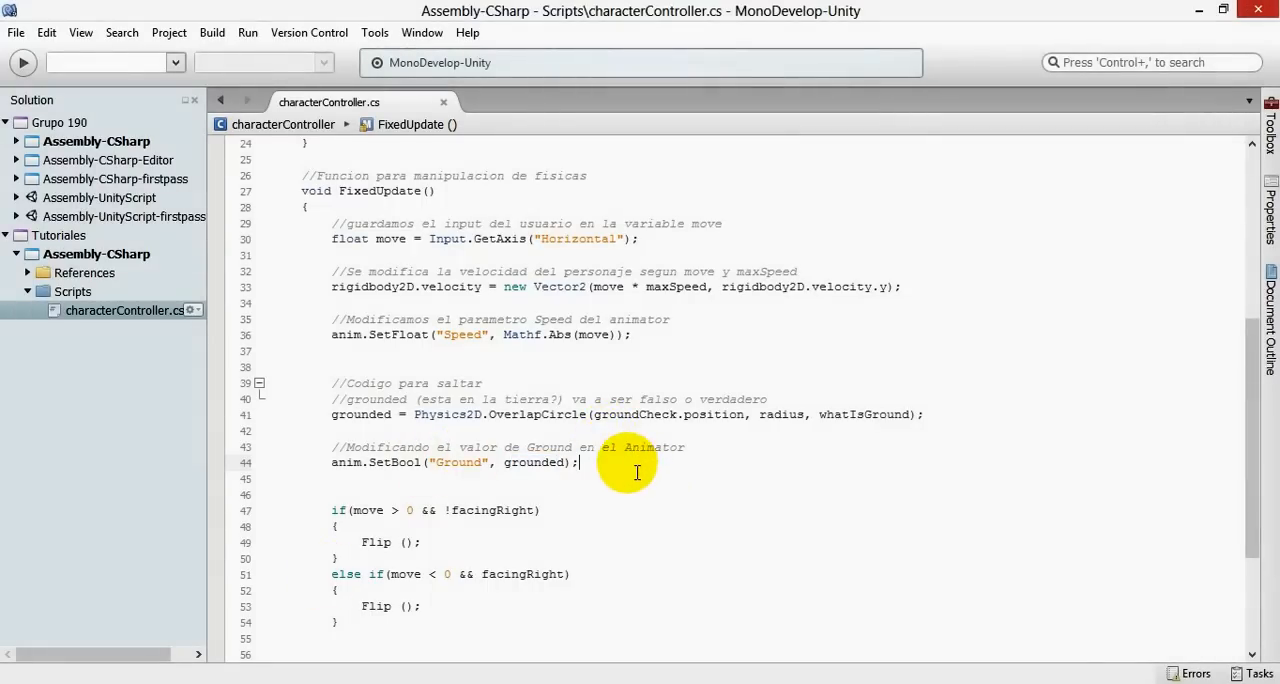
scroll(650, 490, "down", 1)
scroll(680, 515, "down", 4)
scroll(700, 525, "up", 7)
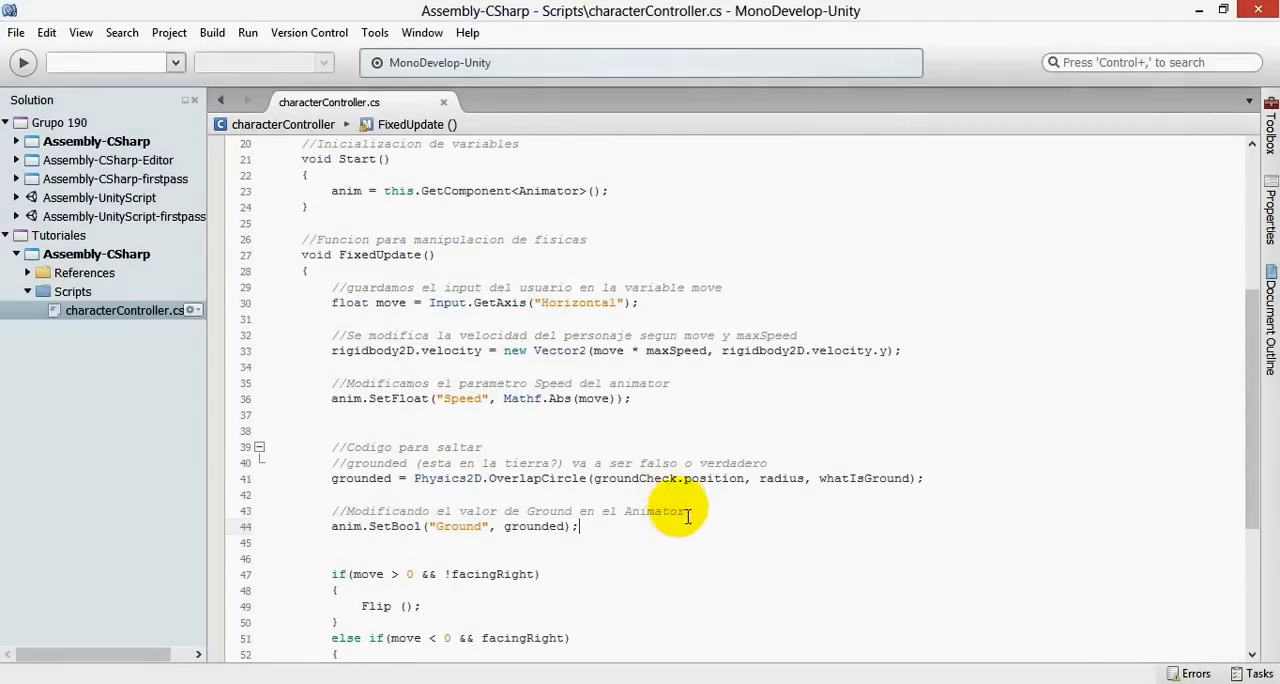
scroll(680, 530, "down", 3)
left_click(385, 682)
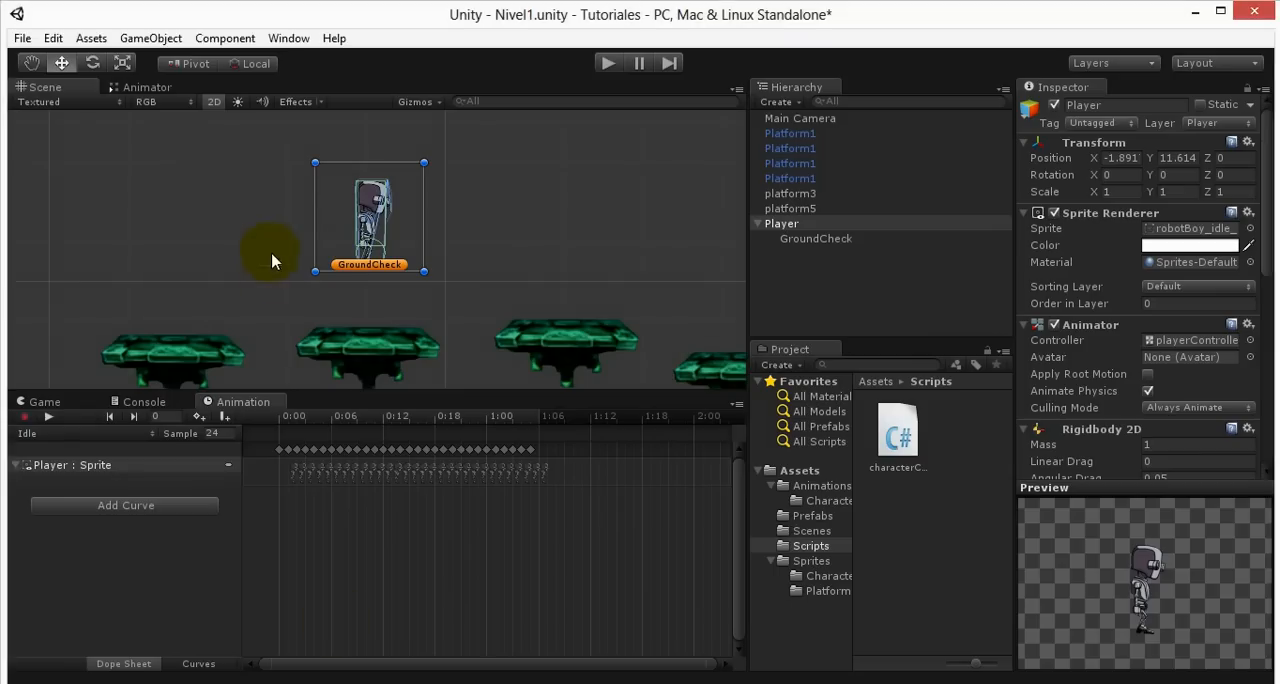
left_click(128, 88)
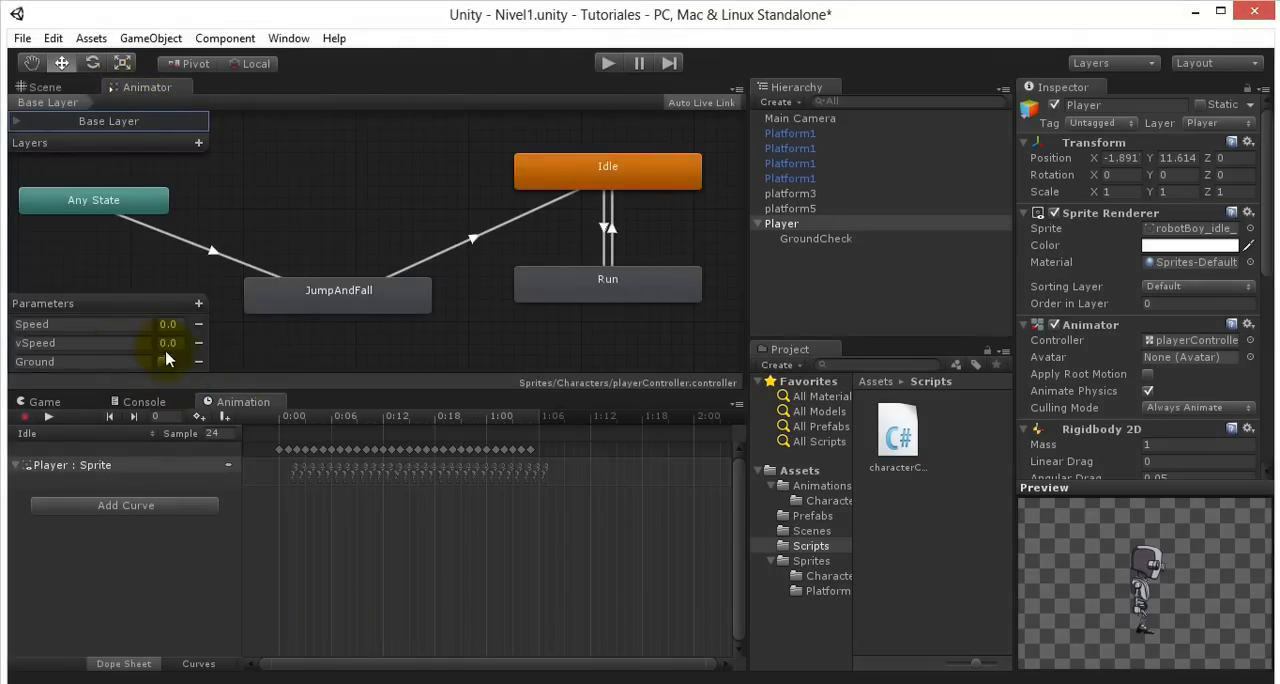
left_click(326, 303)
double_click(335, 290)
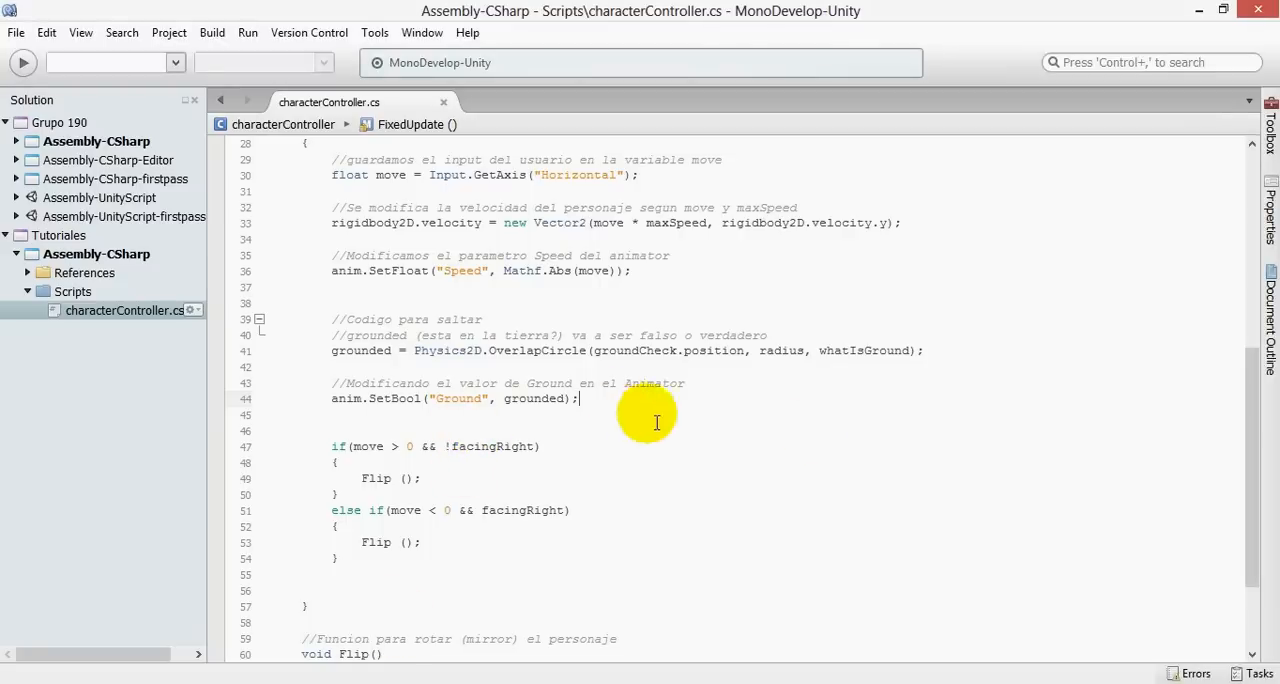
- In MonoDevelop, add the comment "//Modificamos vSpeed" below the anim.SetBool statement, separated by a blank line
key("Return")
key("Return")
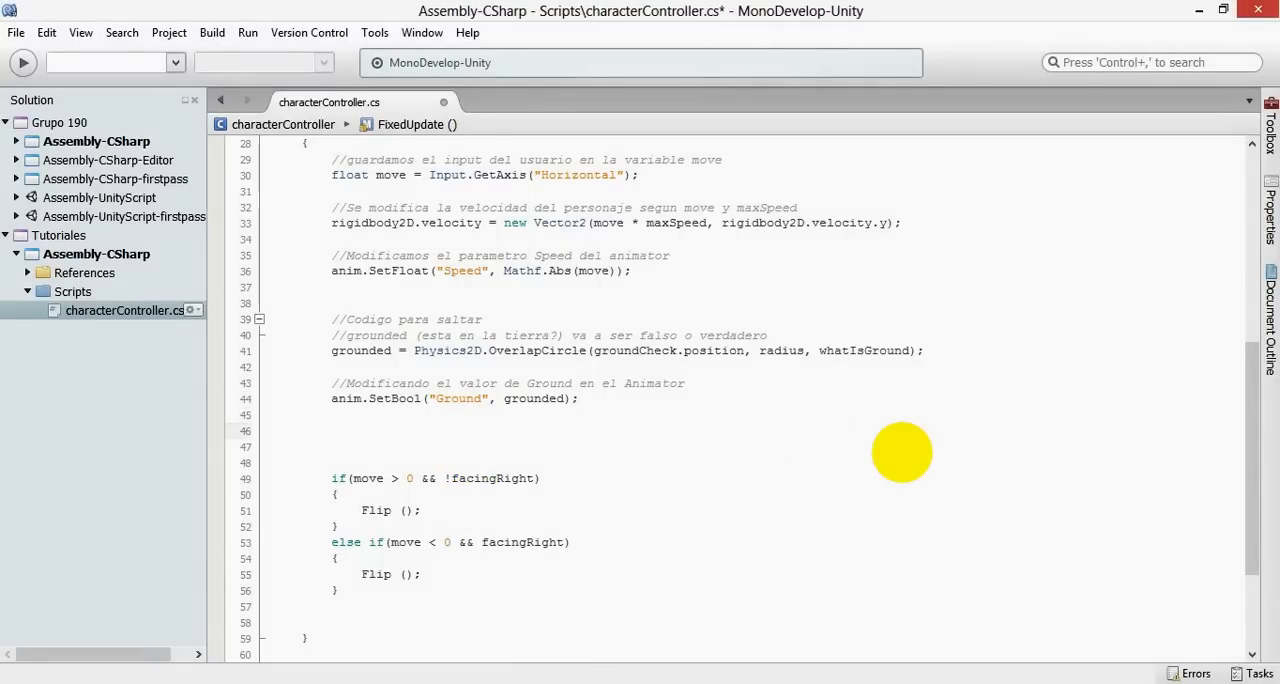
type("//Modificamos vSpeed")
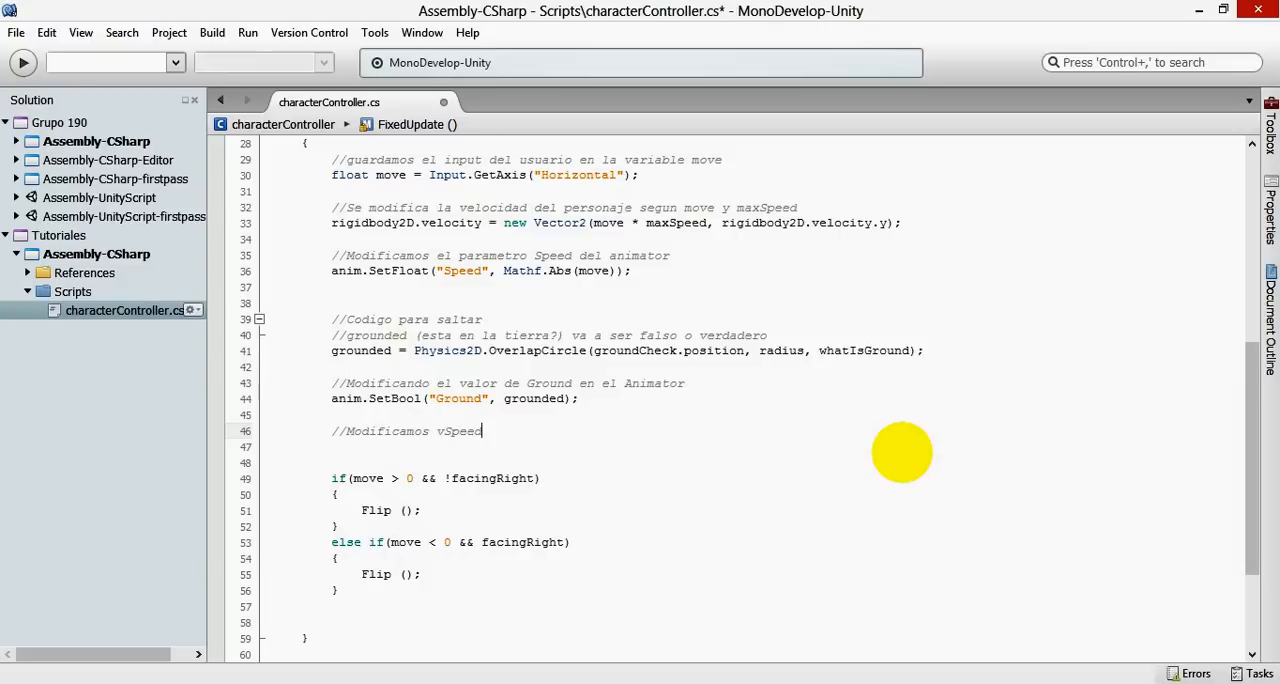
key("Return")
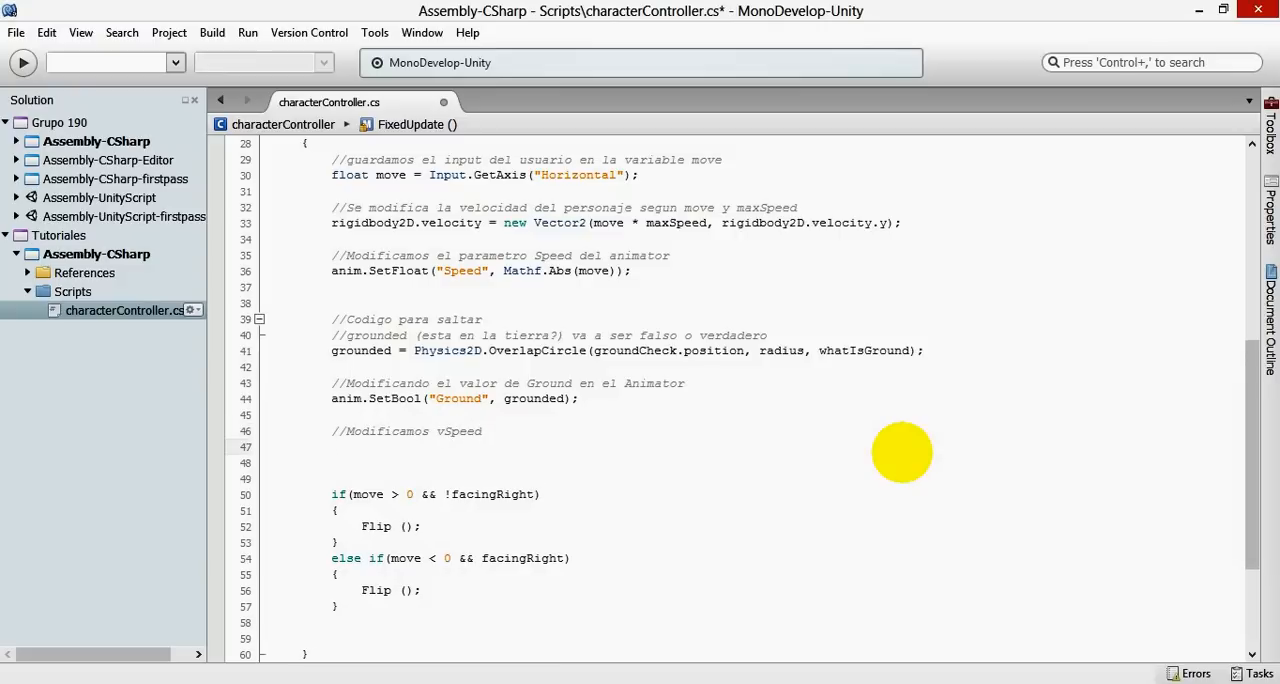
- Below the vSpeed comment, add the statement anim.SetBool("vSpeed", rigidbody2D.velocity.y); and save the script
type("anim.Set")
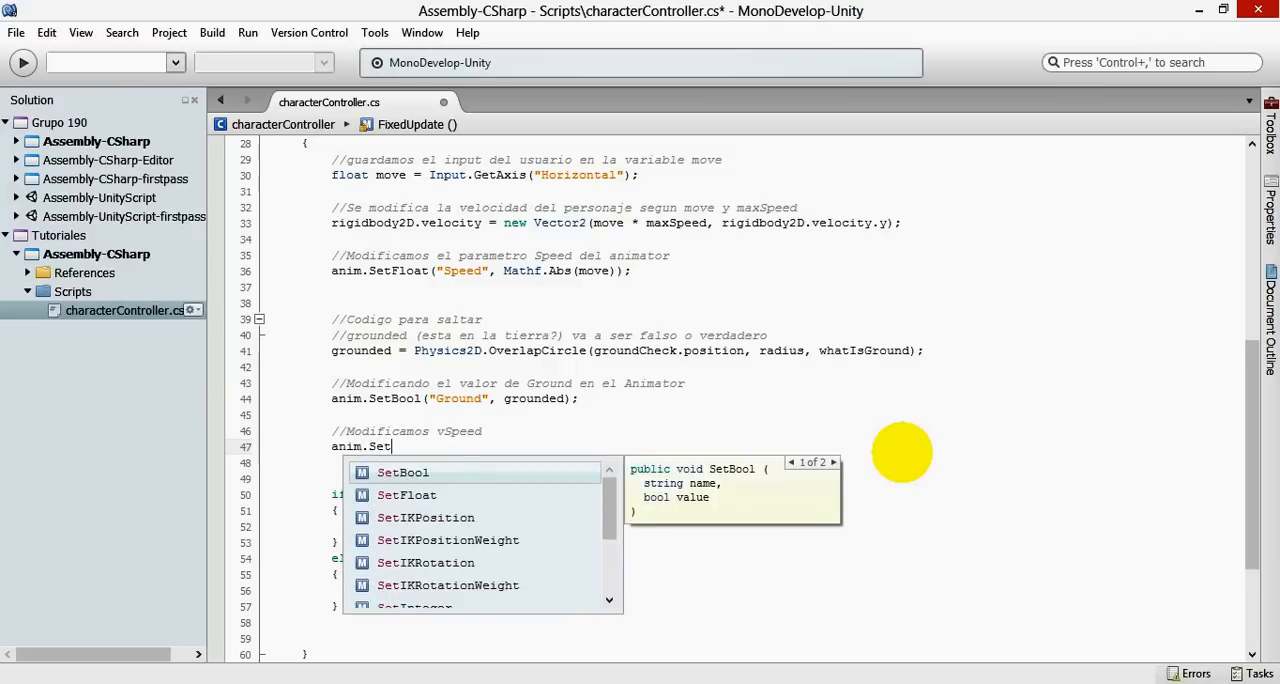
key("Return")
type("(\"v")
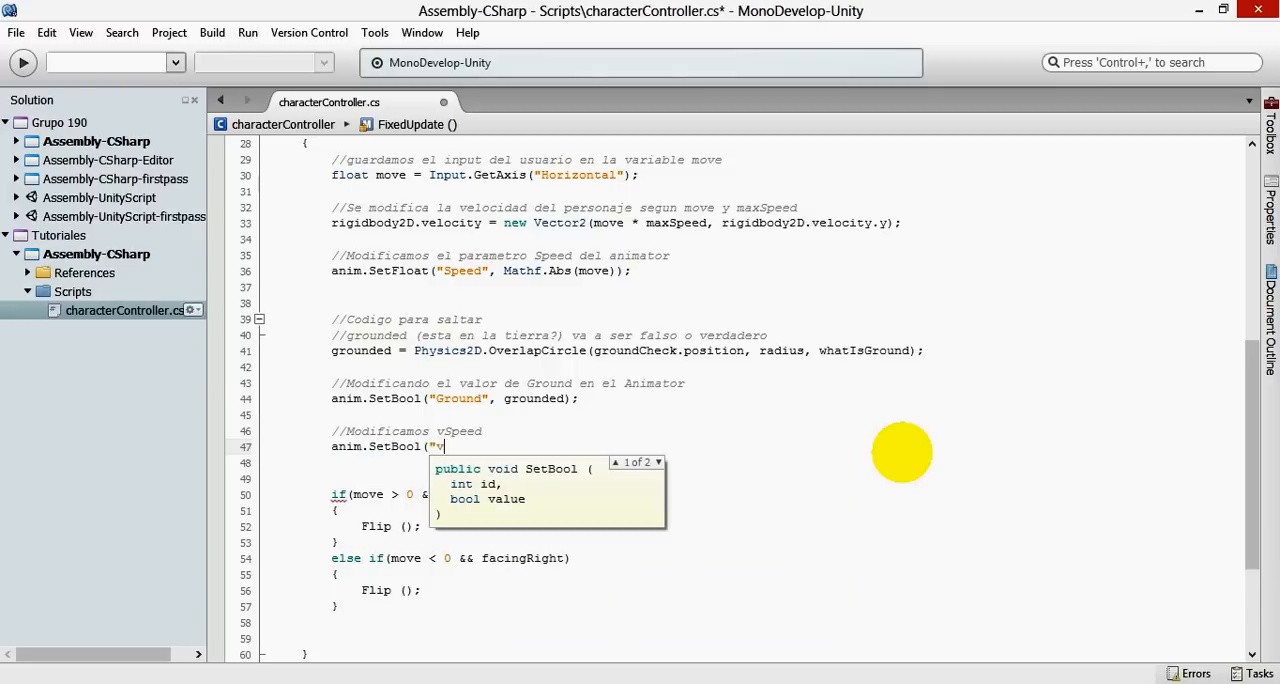
type("Speed\", ")
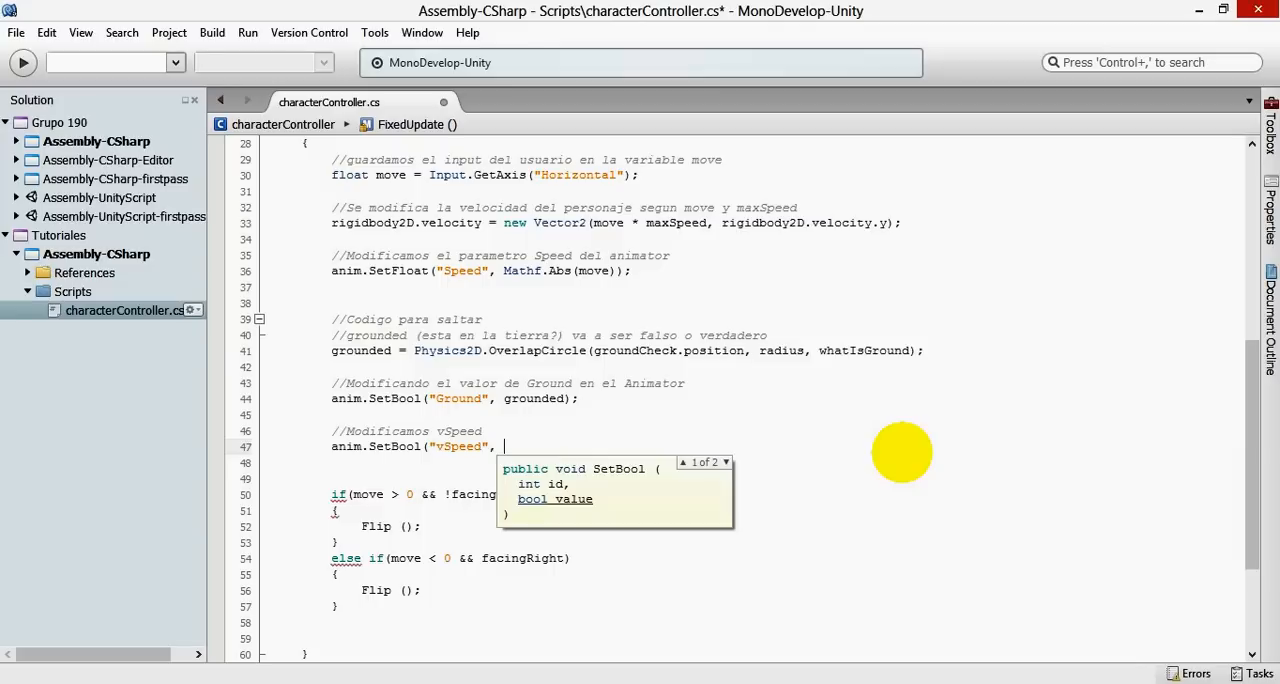
type("rigi")
key("Down")
key("Return")
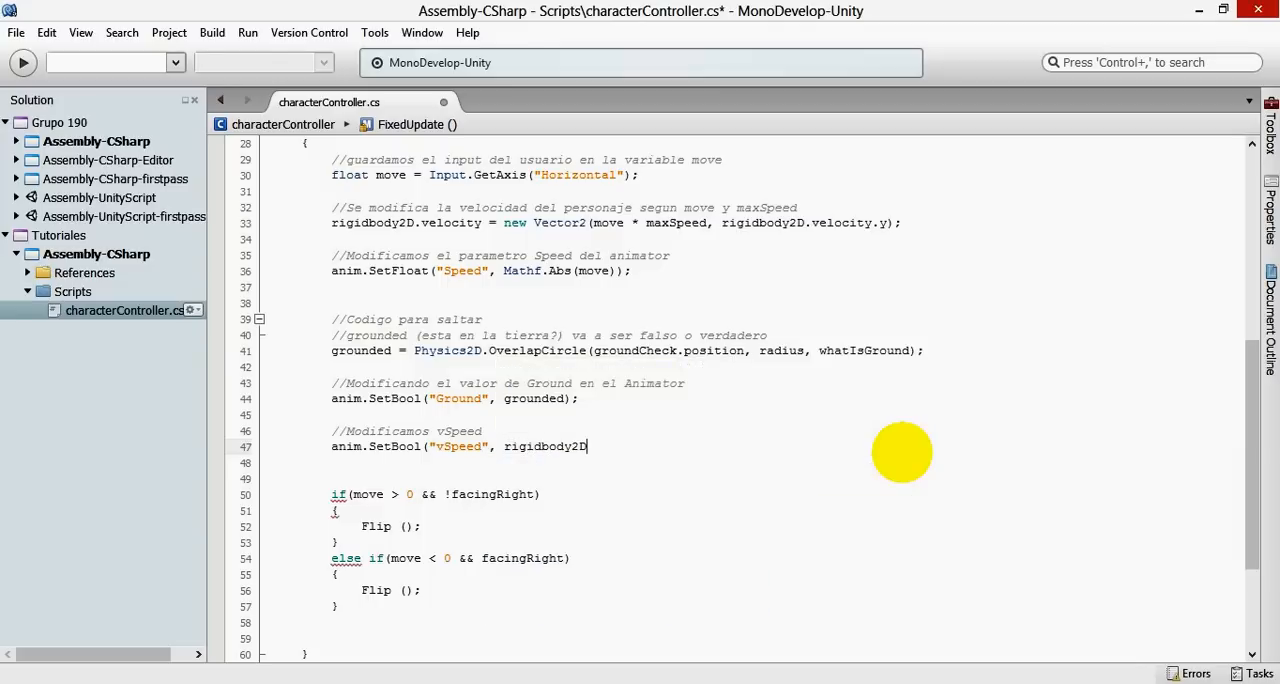
type(".velocity")
key("Return")
type(".y);")
key("ctrl+s")
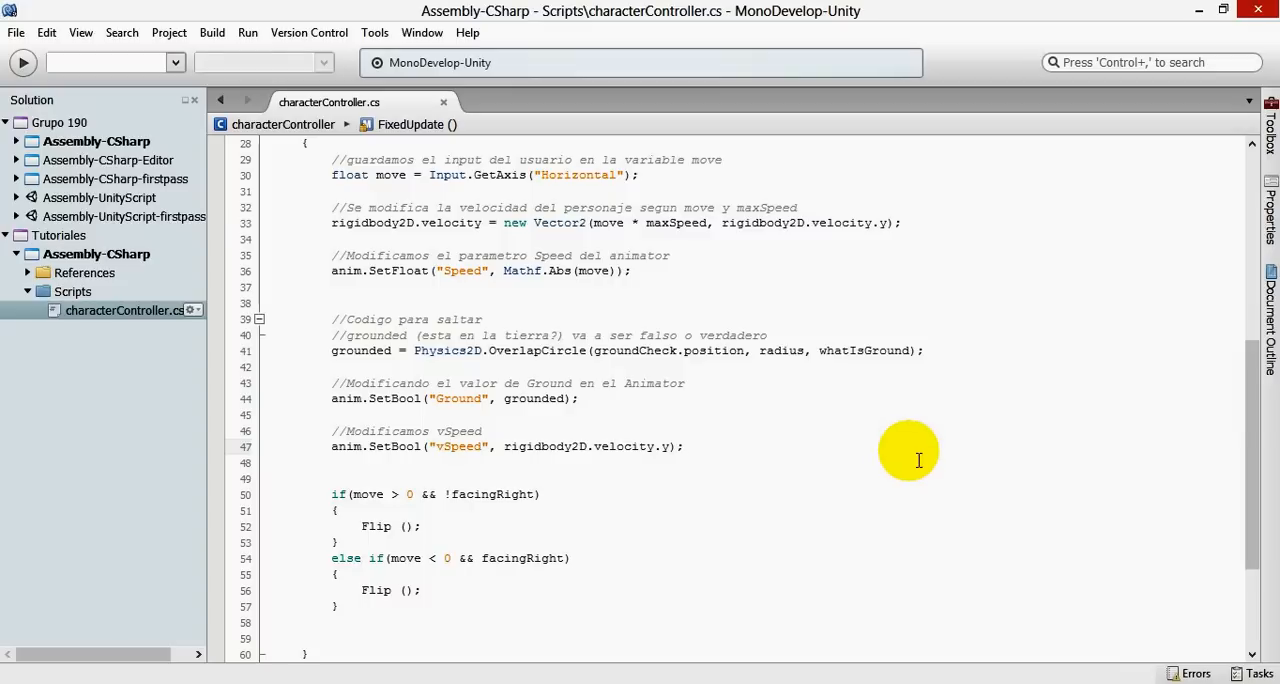
- Extend the vSpeed comment with ", igual a la velocidad en y del personaje" and save the script
left_click(508, 431)
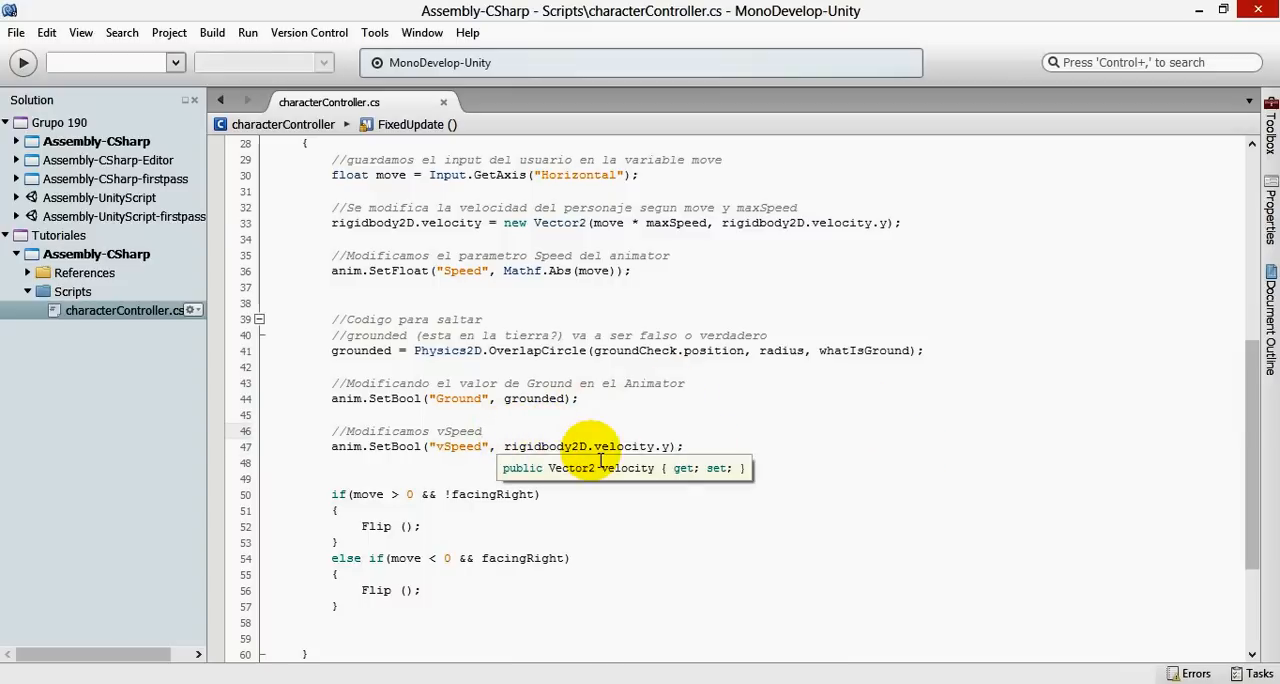
type(", igual a la velocidad en y d")
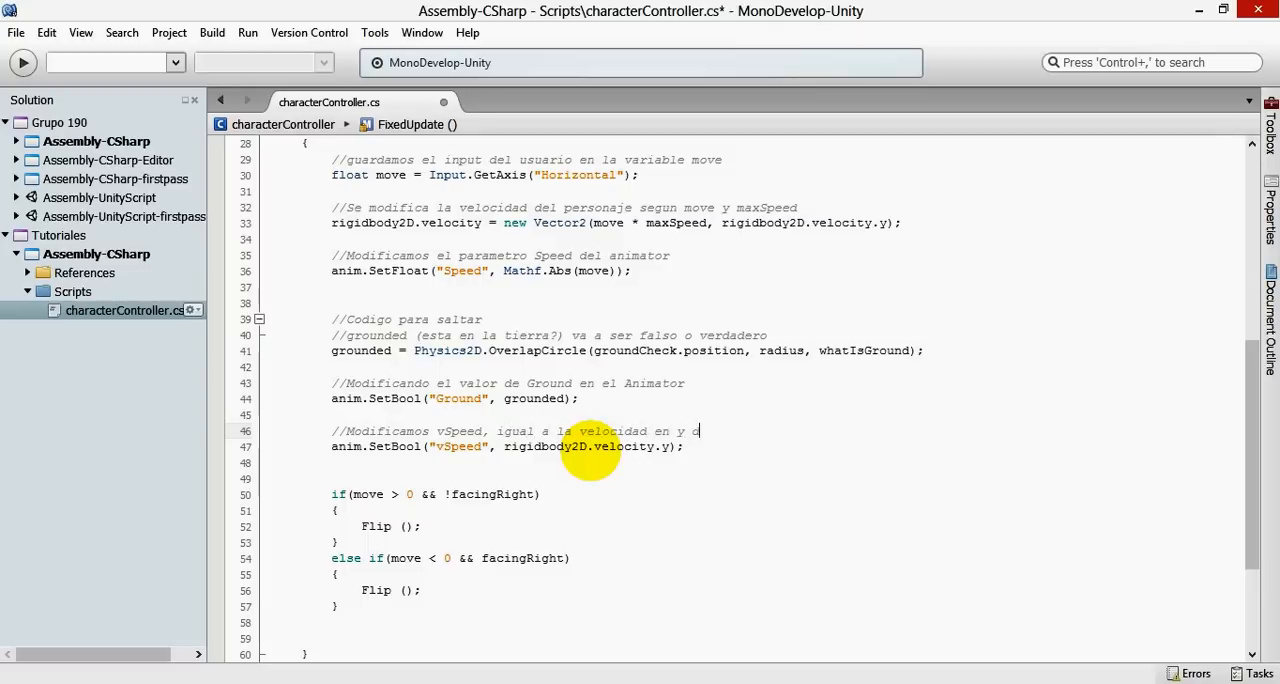
type("naje")
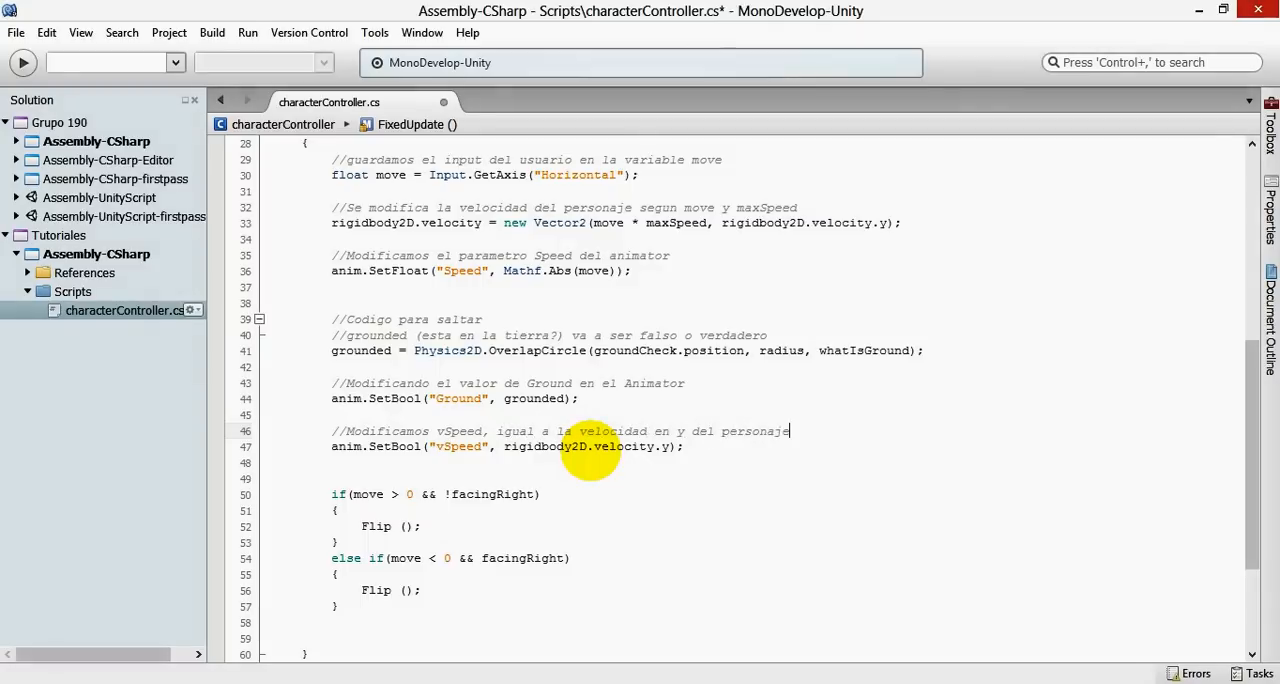
key("ctrl+s")
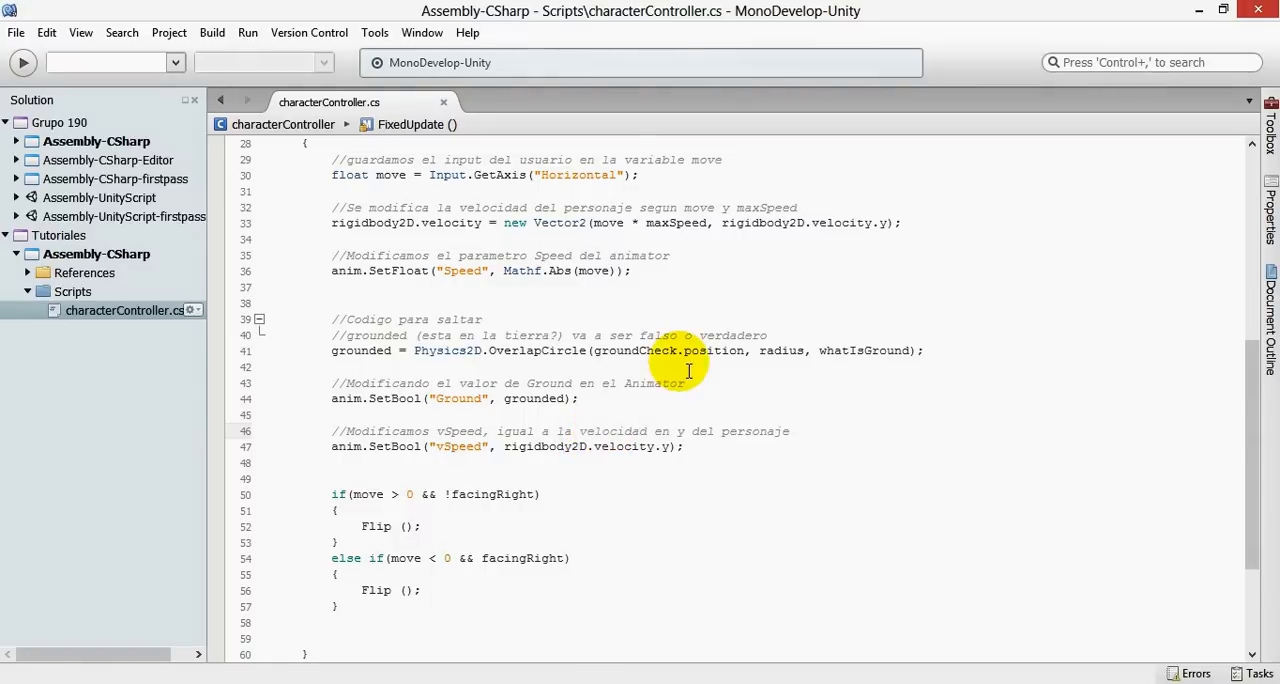
- Switch to Unity's Nivel1 project and check whether the script compiles
left_click(140, 683)
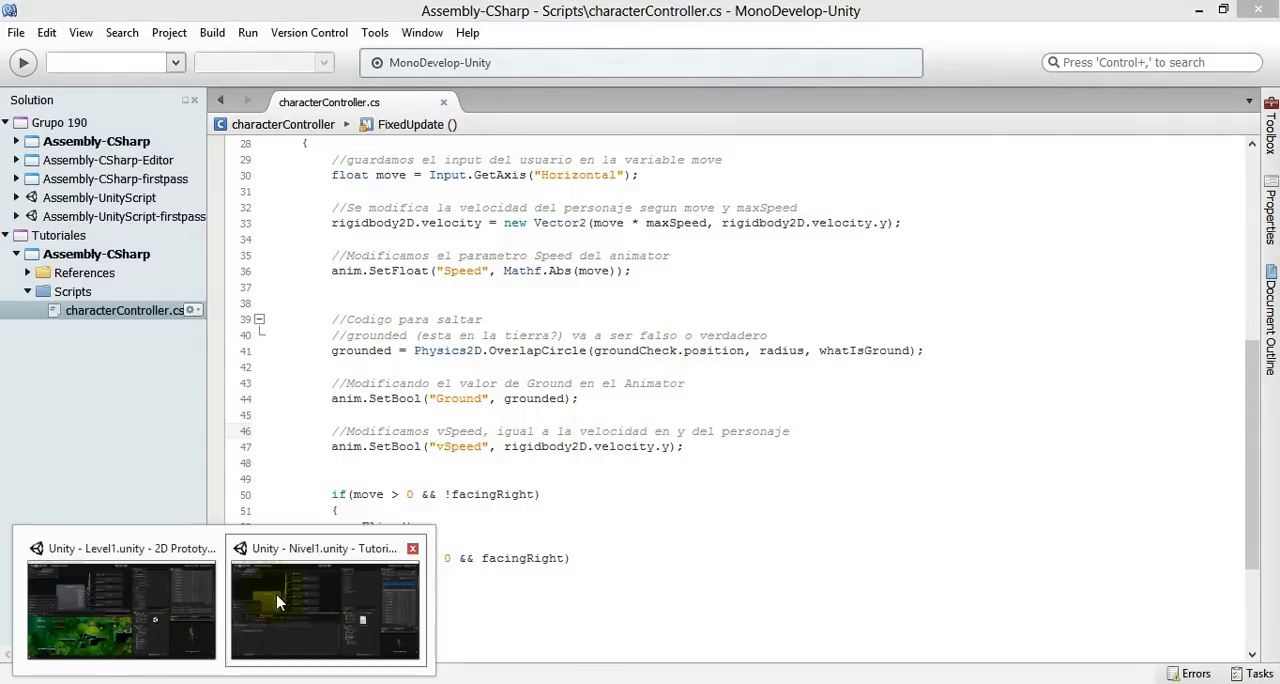
left_click(288, 606)
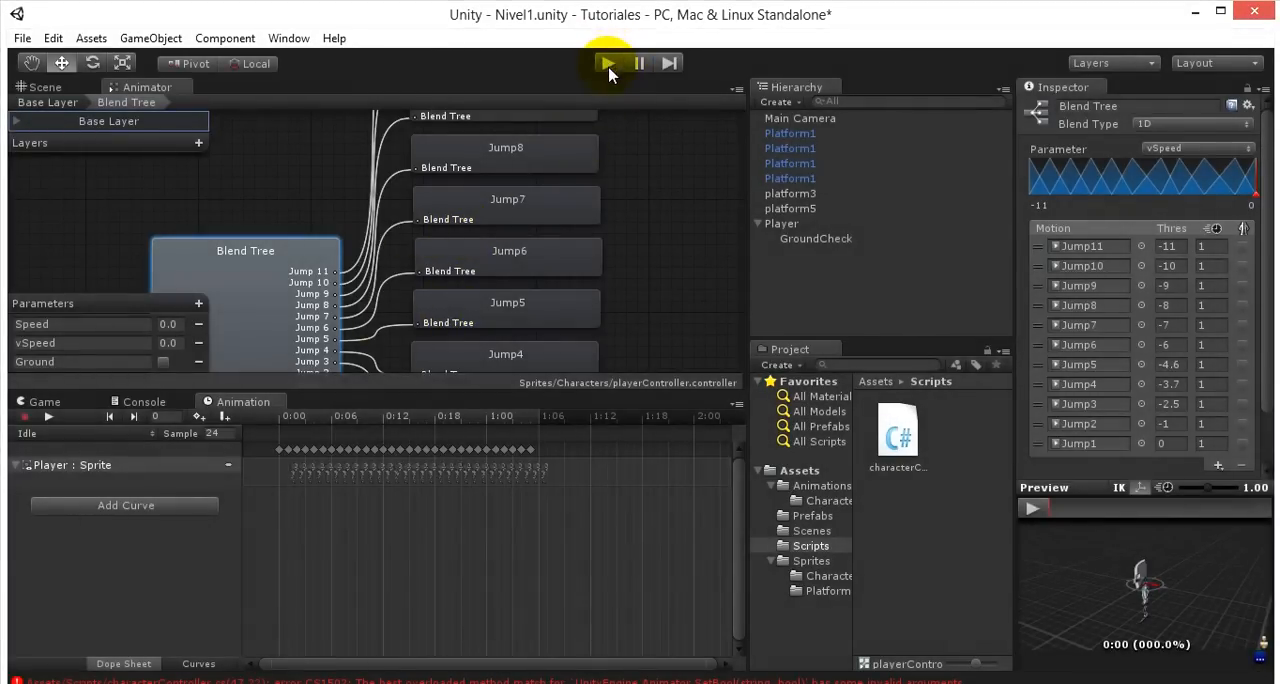
left_click(1220, 12)
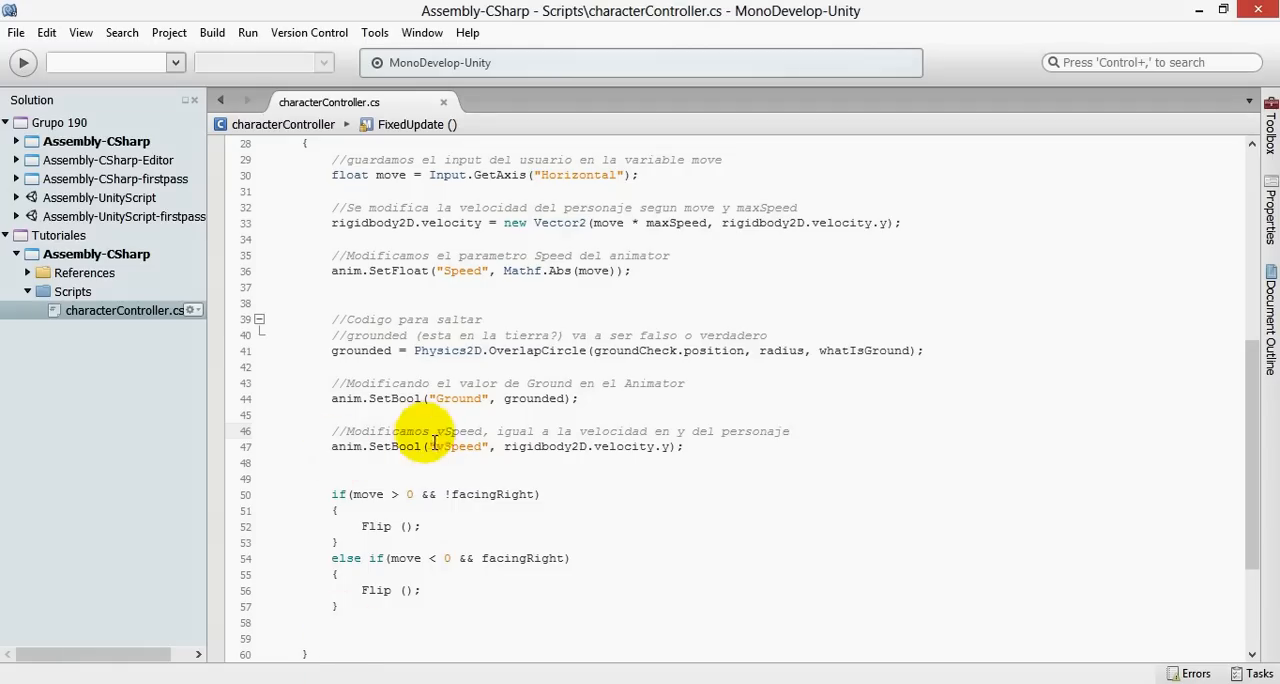
- In MonoDevelop, replace SetBool with SetFloat in the vSpeed statement and save the script
left_click_drag(422, 448, 393, 447)
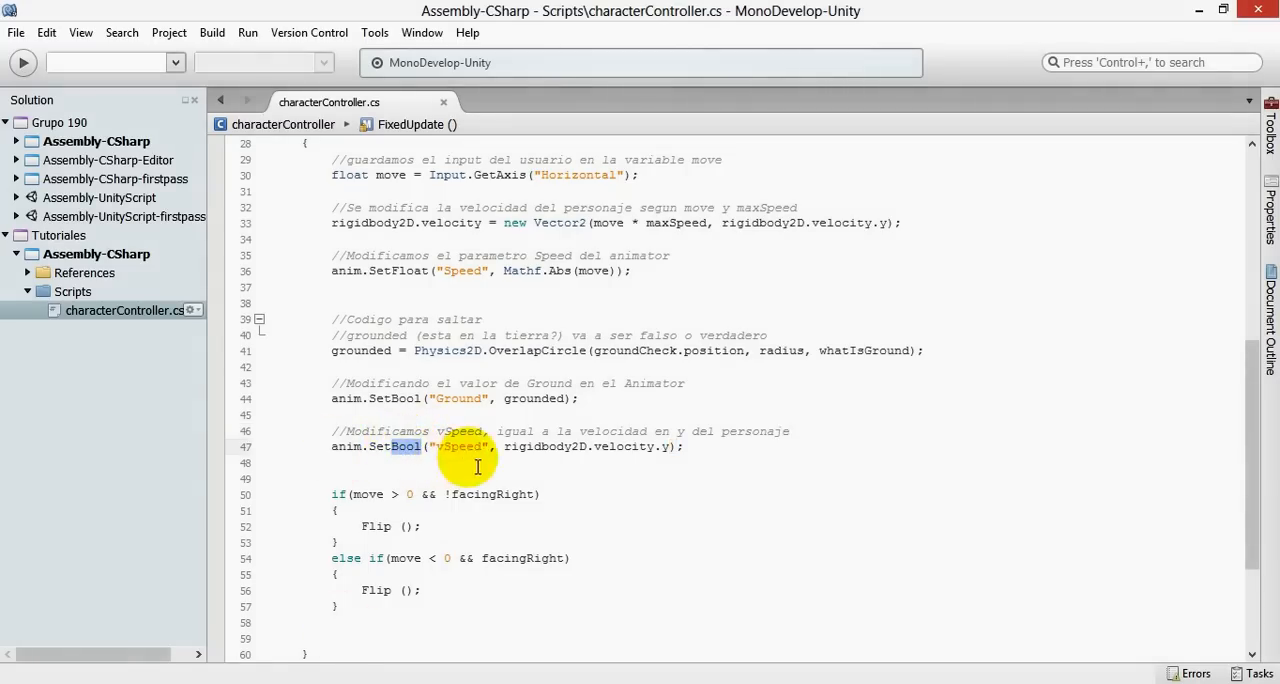
type("Float")
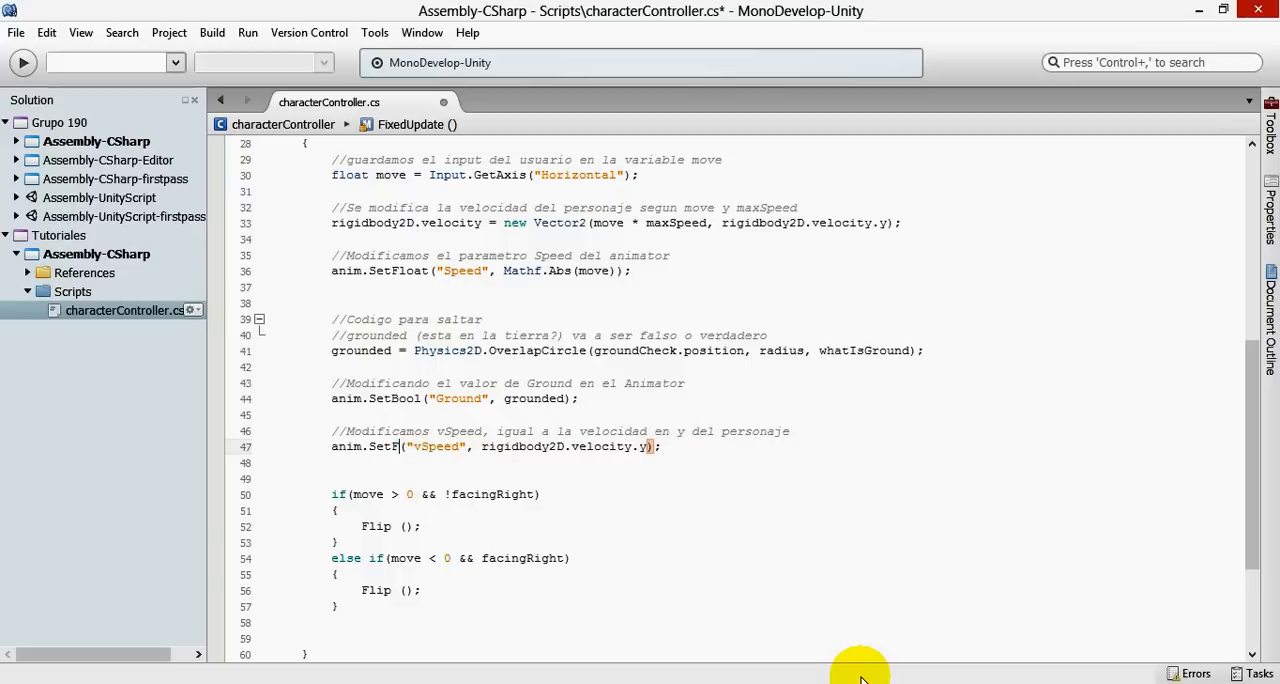
key("ctrl+s")
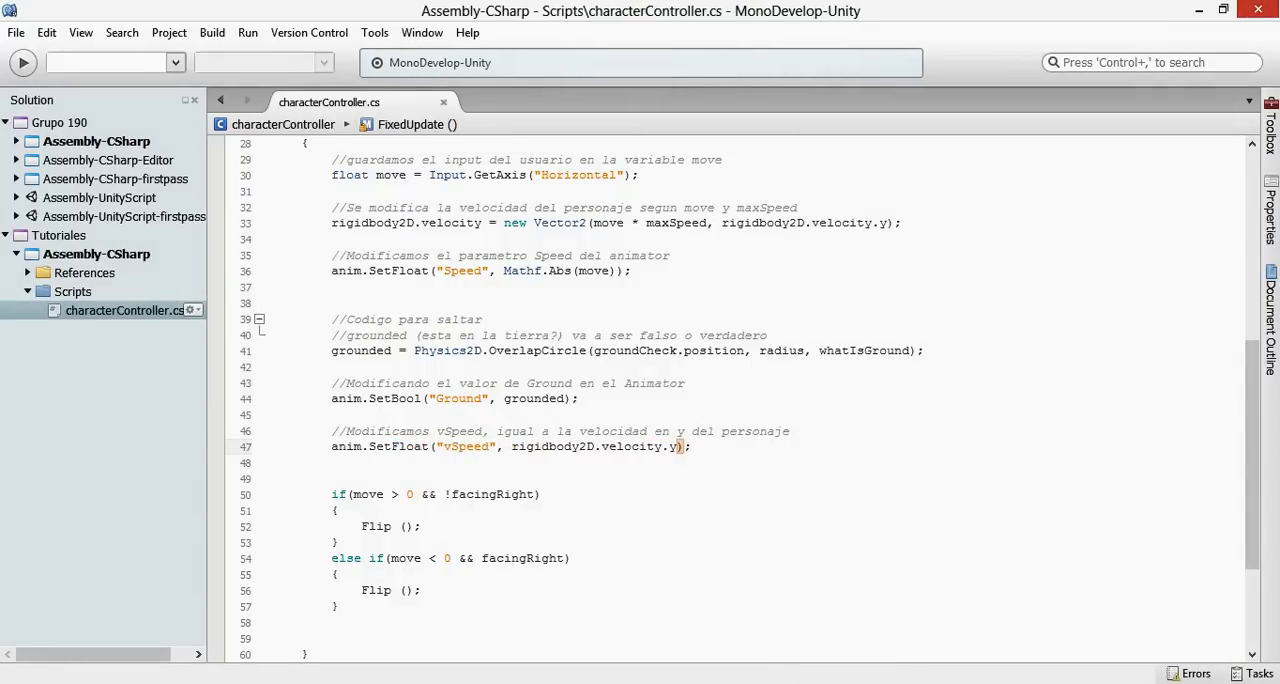
- Switch to Unity's Nivel1 project, run the scene in play mode, and dock the Animator between Console and Animation
mouse_move(224, 683)
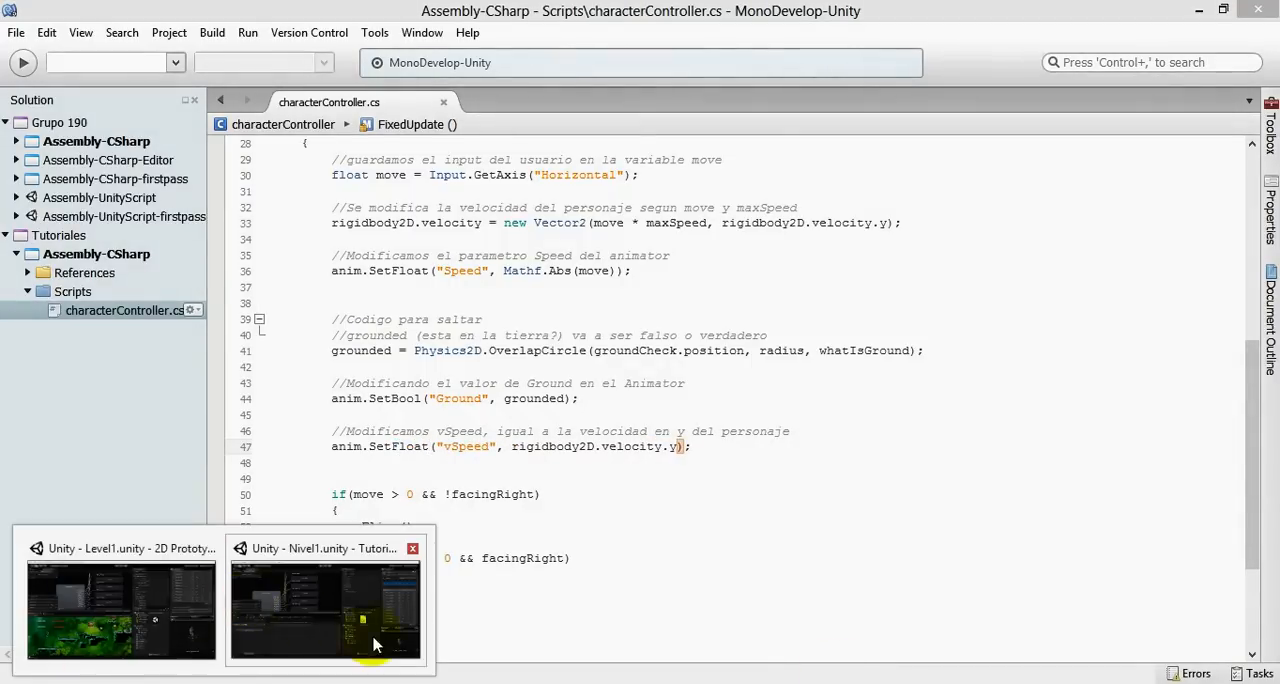
left_click(295, 615)
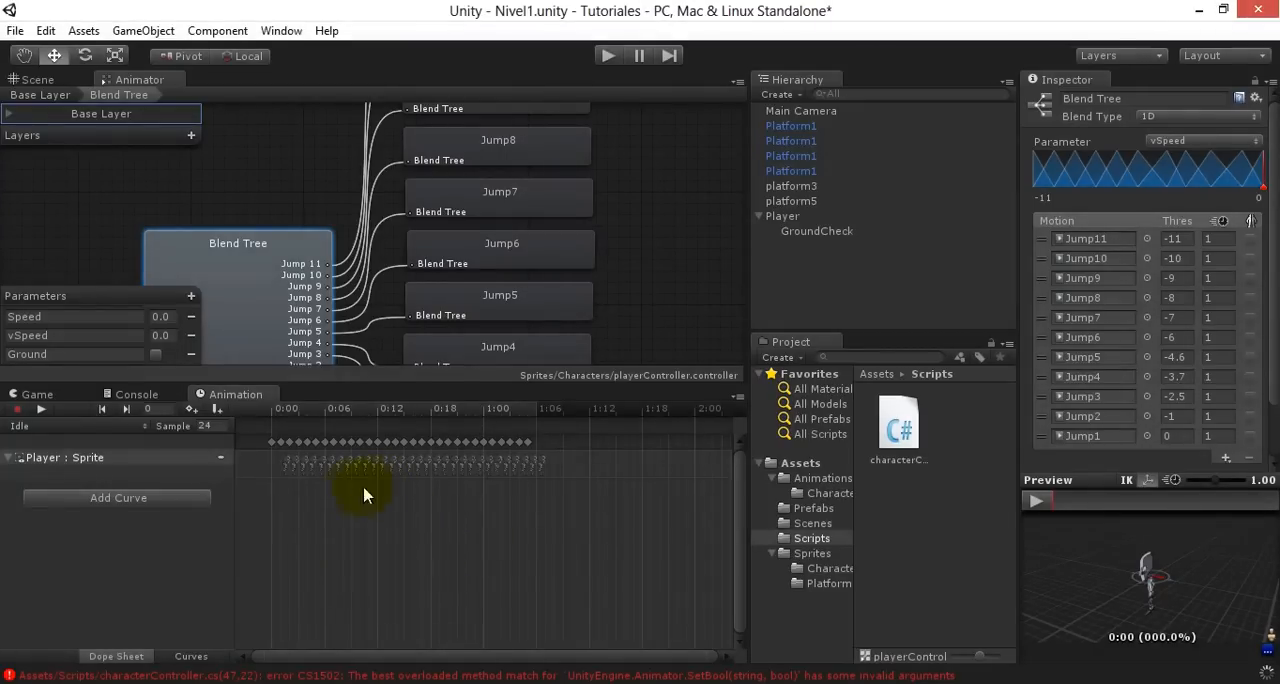
left_click(606, 56)
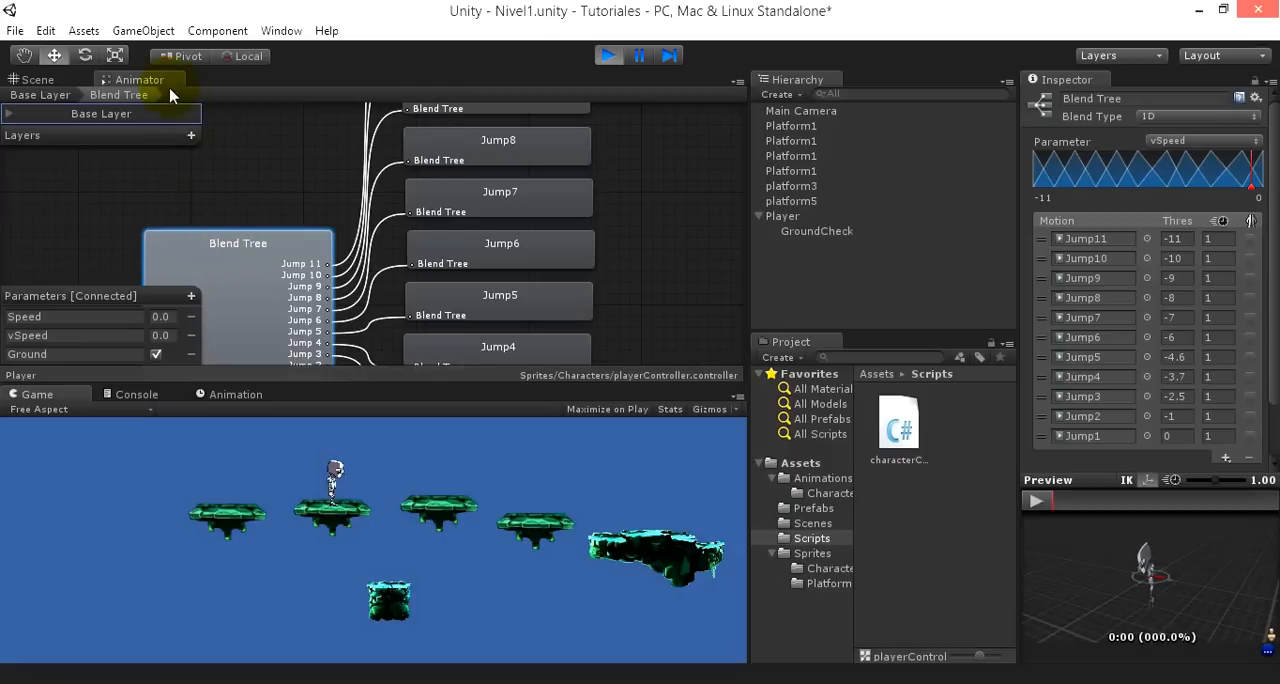
left_click_drag(147, 82, 214, 384)
- In the running scene, select the Player and move it off its platform to test the vSpeed-driven fall, and stop play mode
left_click(366, 268)
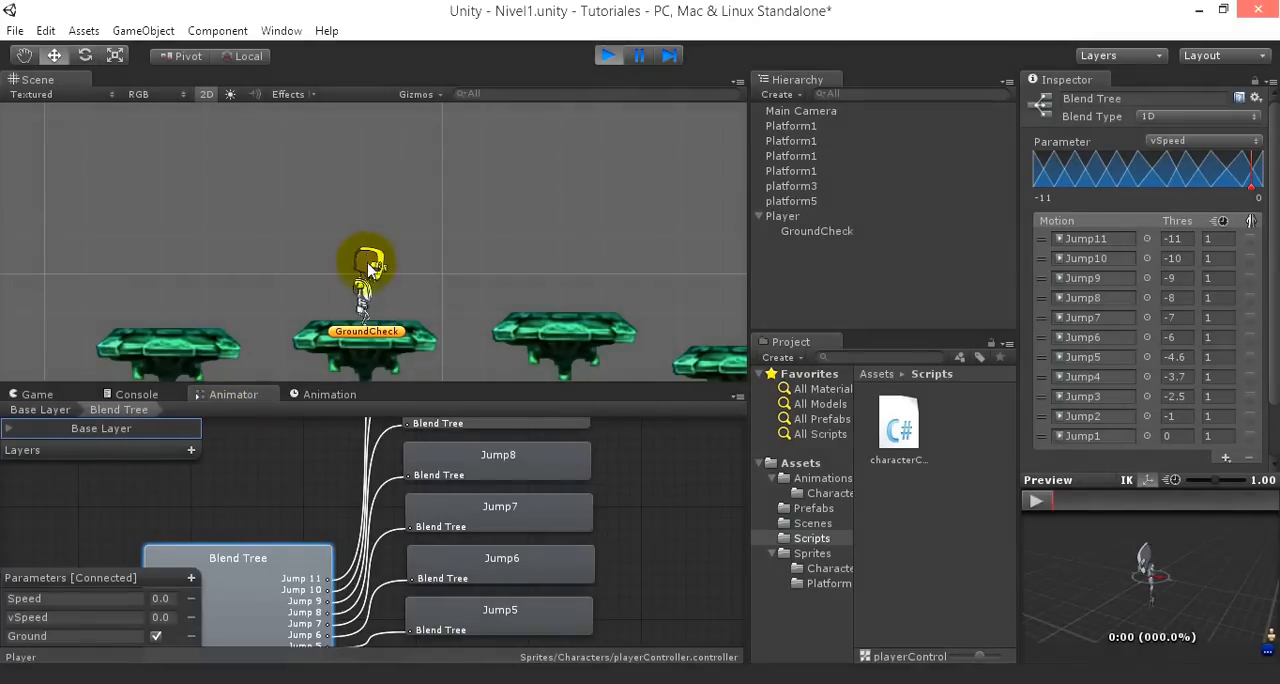
left_click_drag(375, 183, 410, 680)
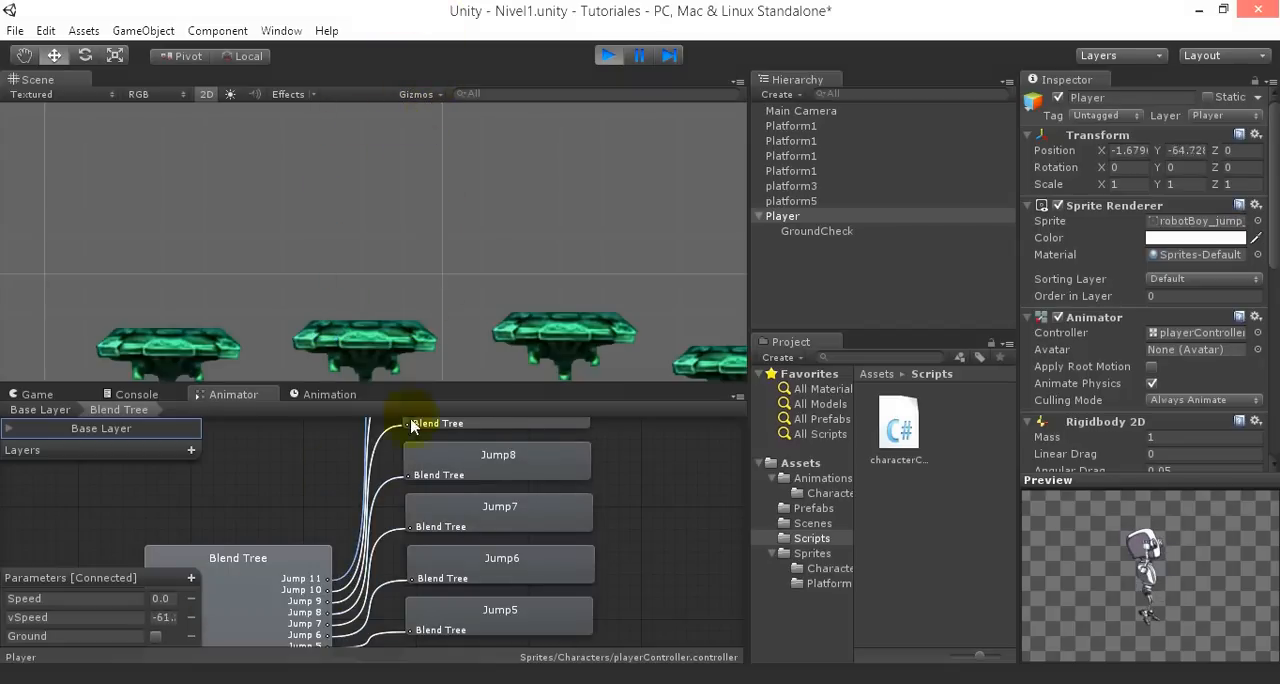
scroll(451, 180, "down", 5)
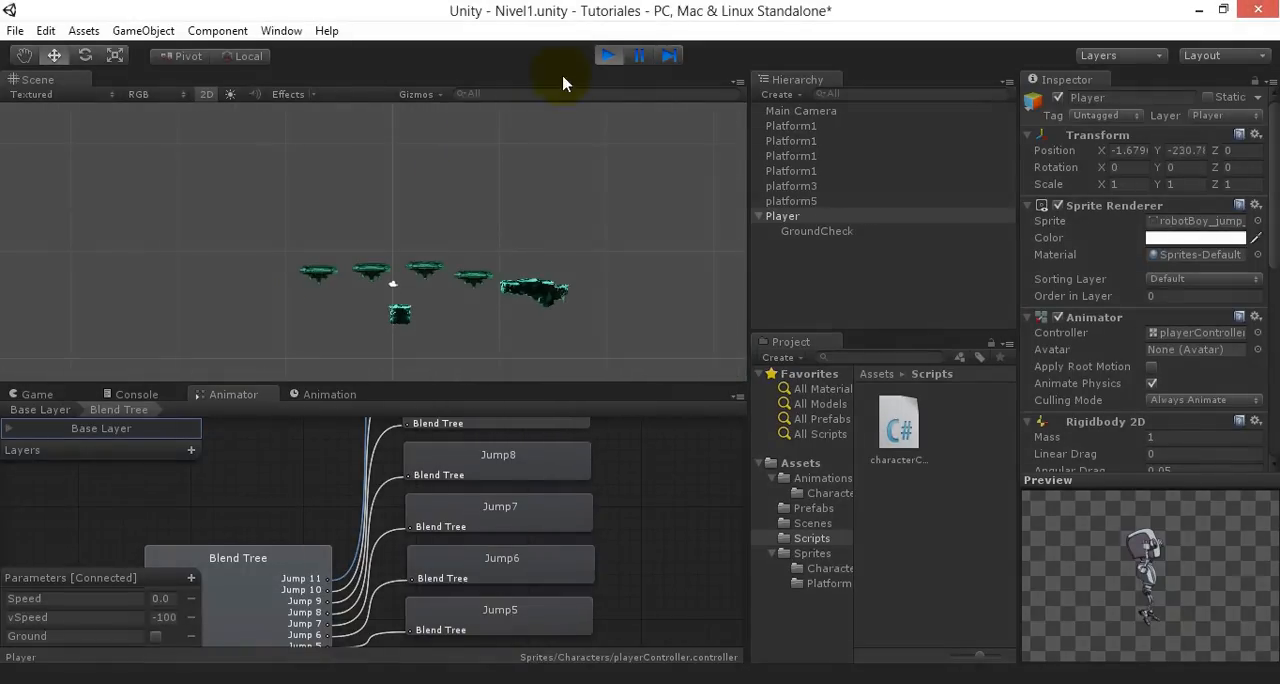
left_click(608, 56)
key("ctrl+6")
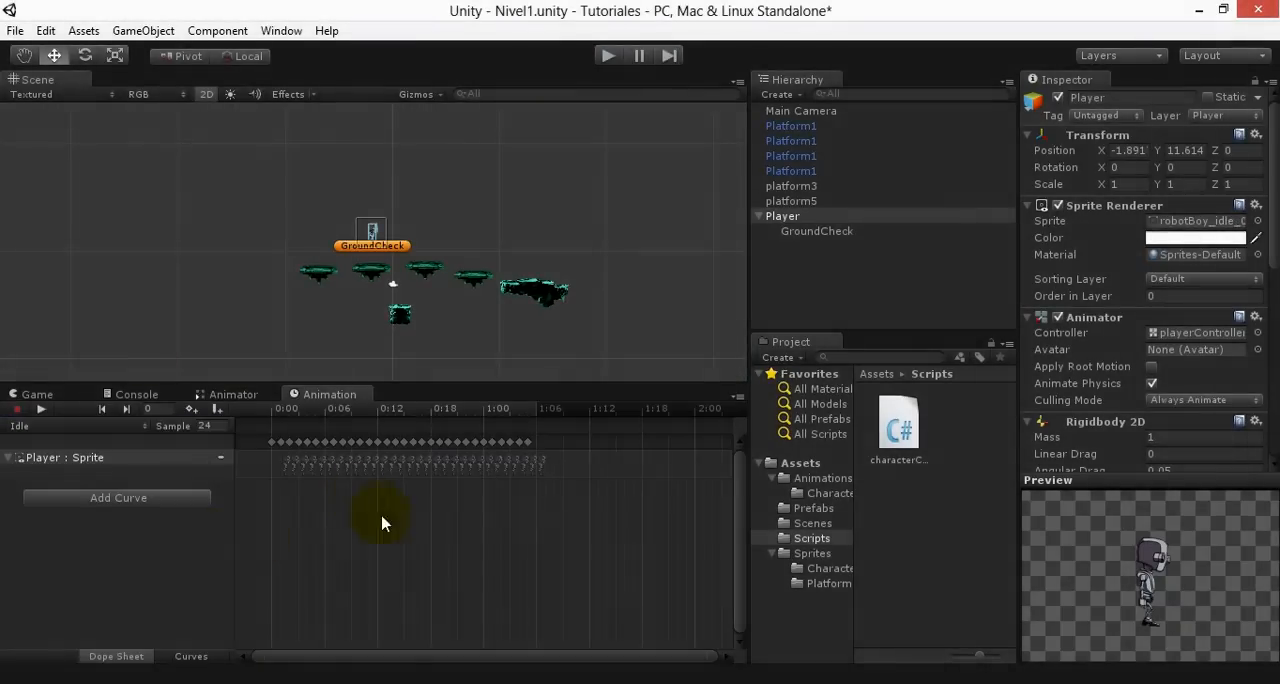
- In MonoDevelop, add an empty void Update() method with braces between FixedUpdate and the Flip function's comment
left_click(374, 682)
left_click(551, 470)
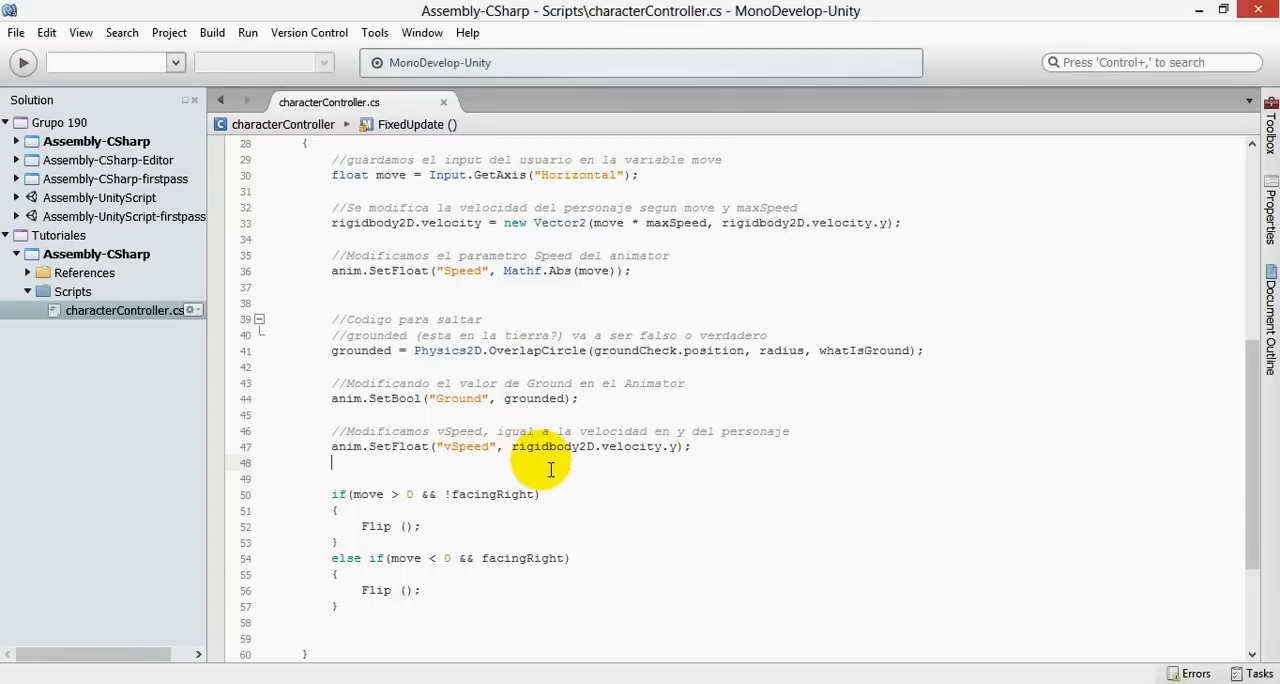
scroll(551, 470, "down", 4)
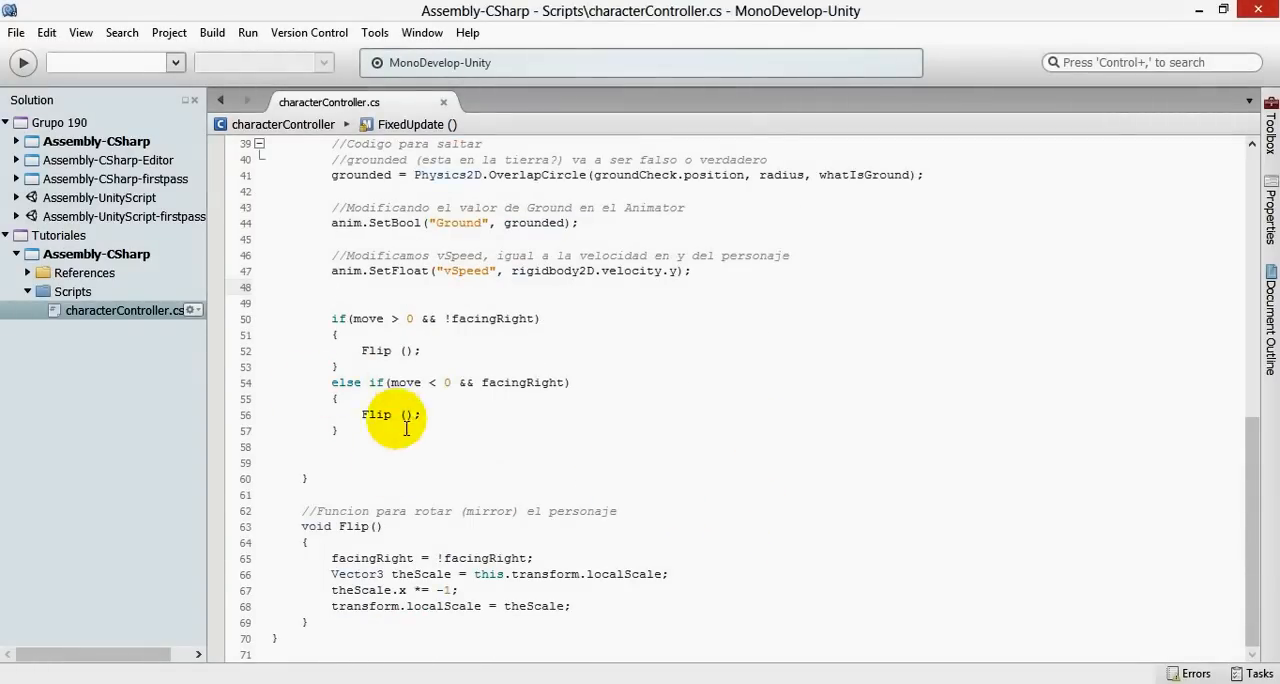
left_click(335, 478)
key("Return")
key("Return")
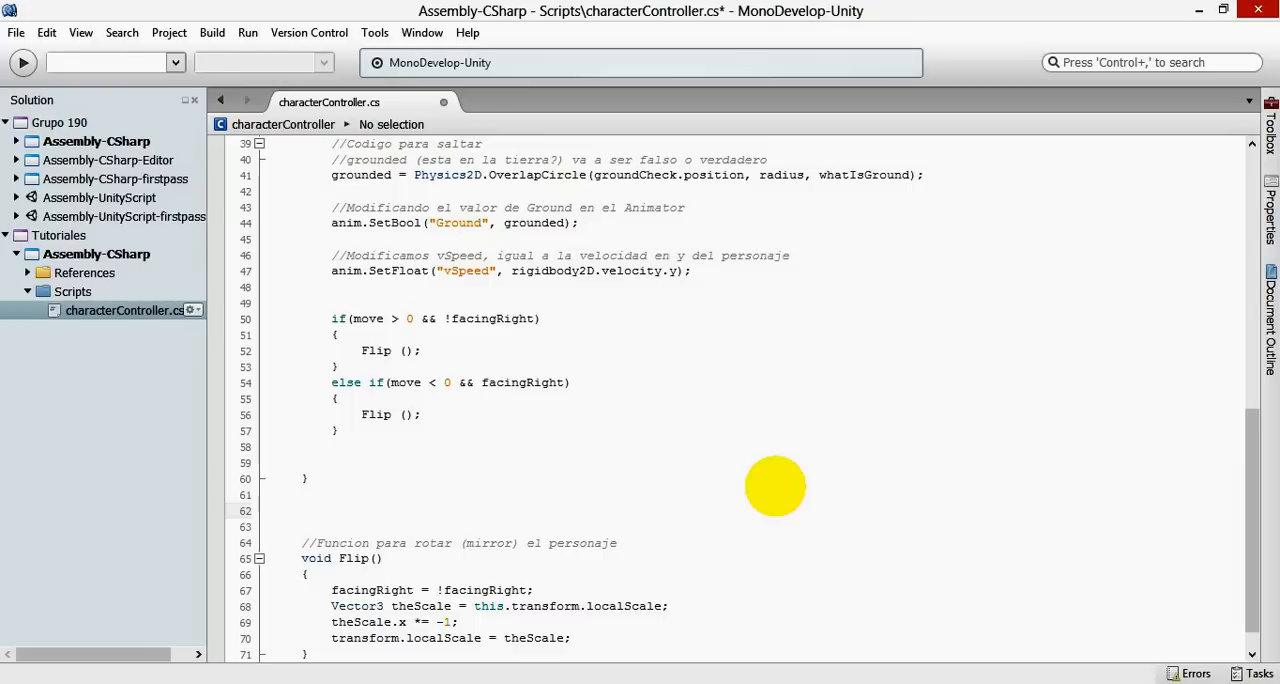
scroll(749, 466, "up", 9)
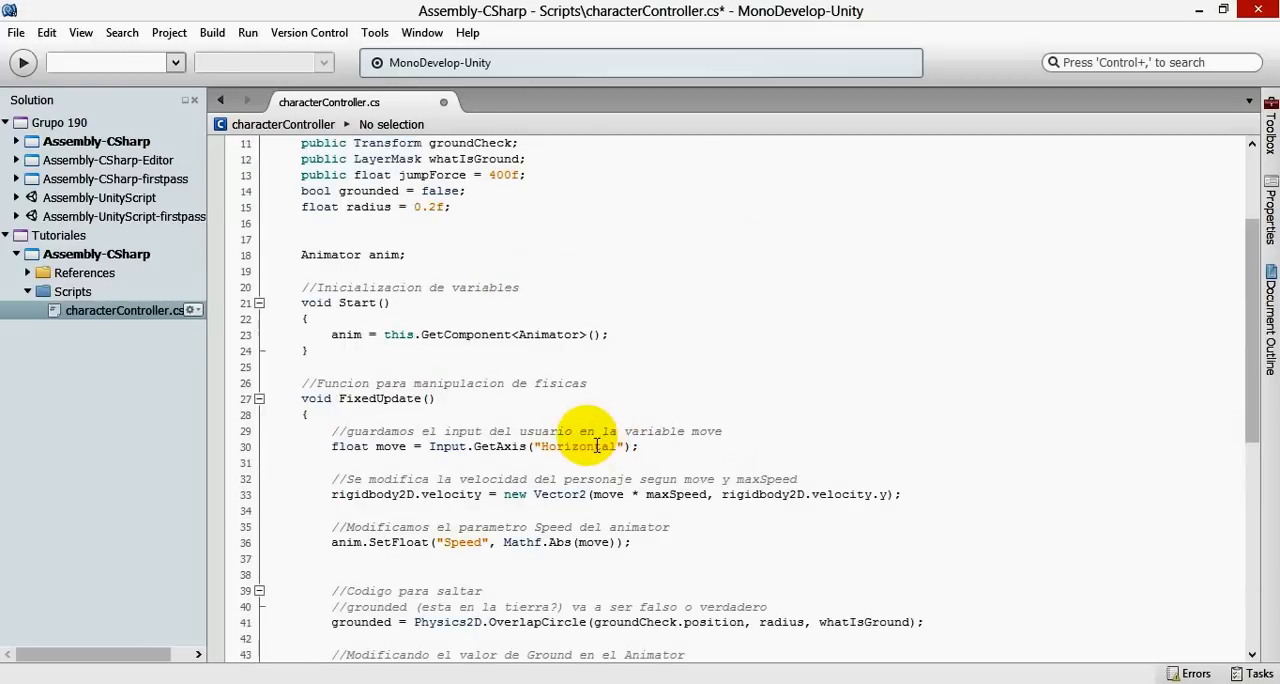
scroll(337, 477, "down", 10)
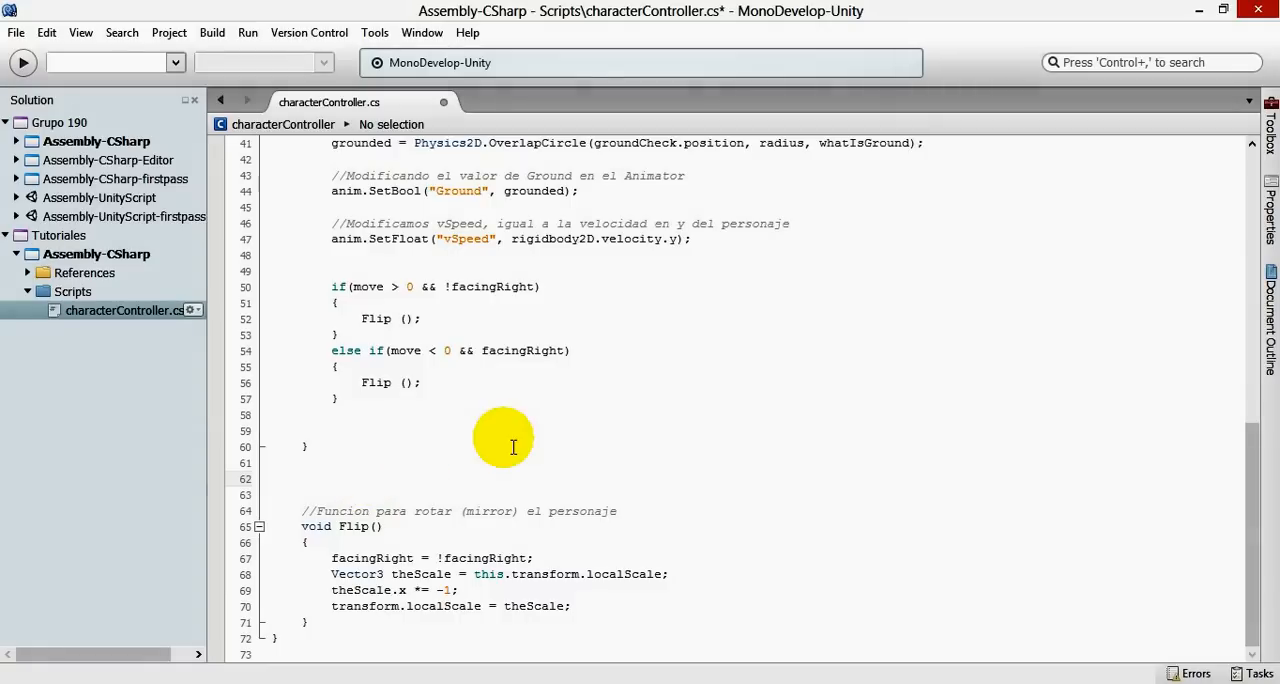
type("void ")
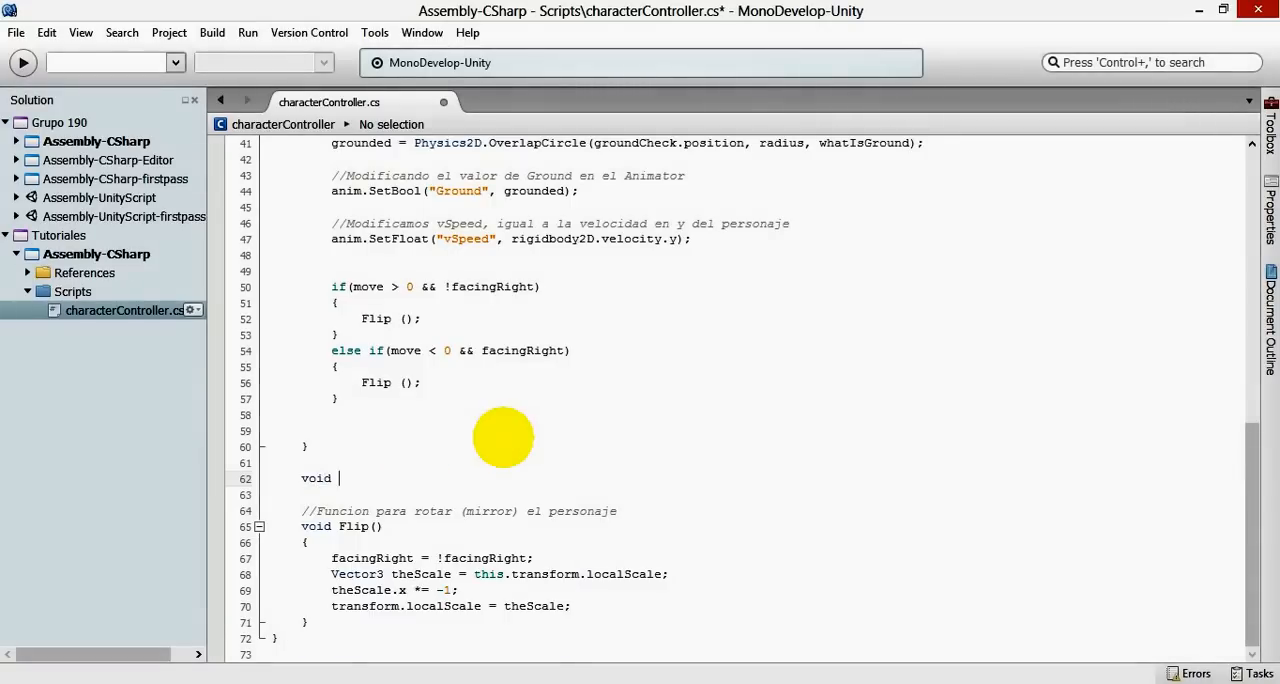
type("Update()")
key("Return")
type("{")
key("Return")
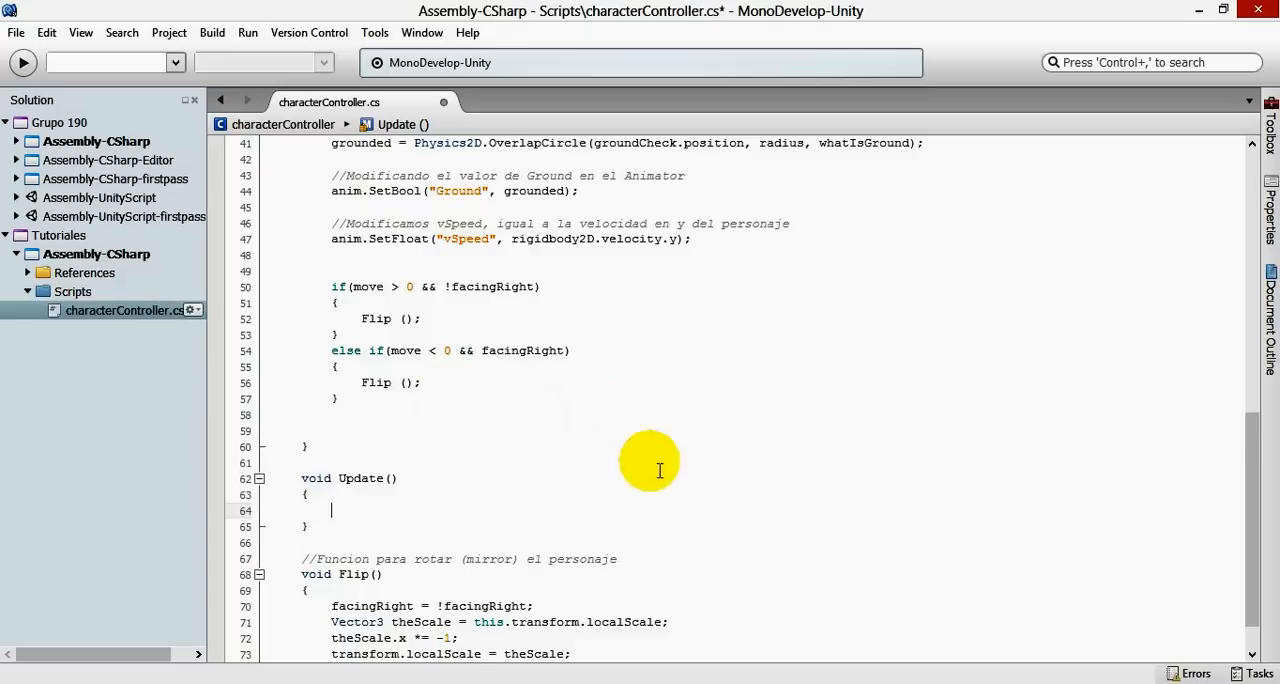
- Inside Update(), add an if block with braces and the condition grounded && Input.GetKey(KeyCode.Space)
scroll(722, 484, "up", 2)
scroll(722, 484, "down", 3)
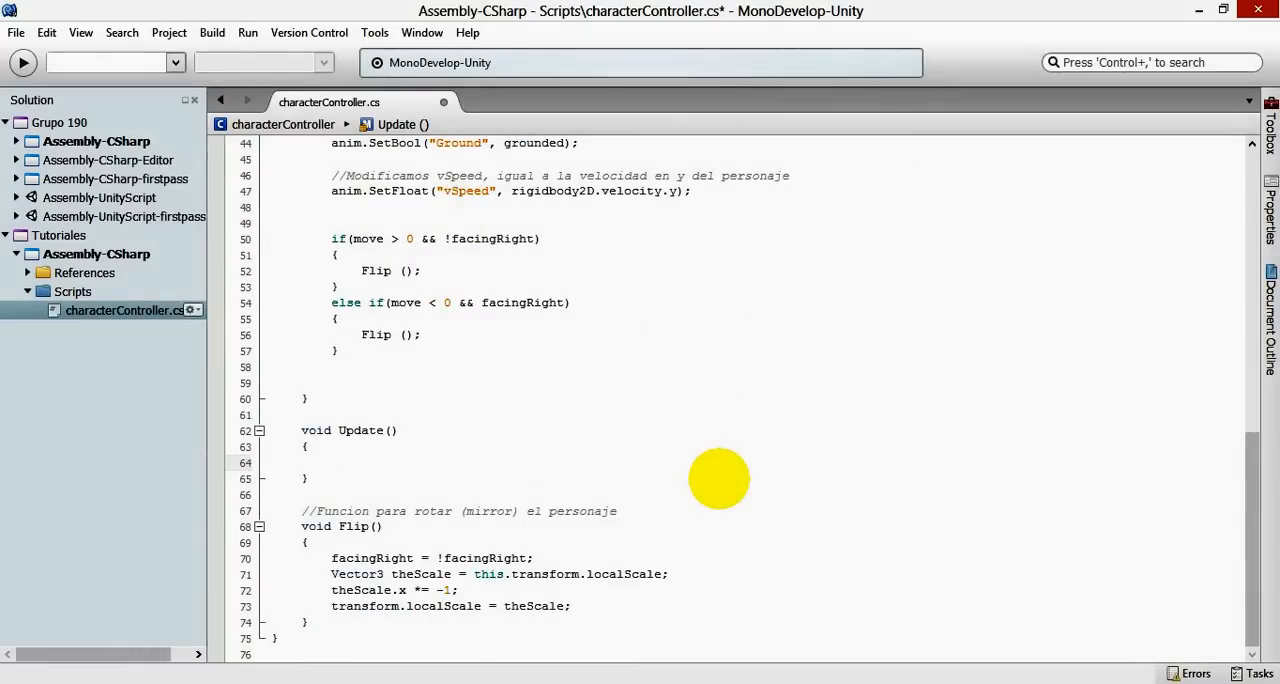
type("if(")
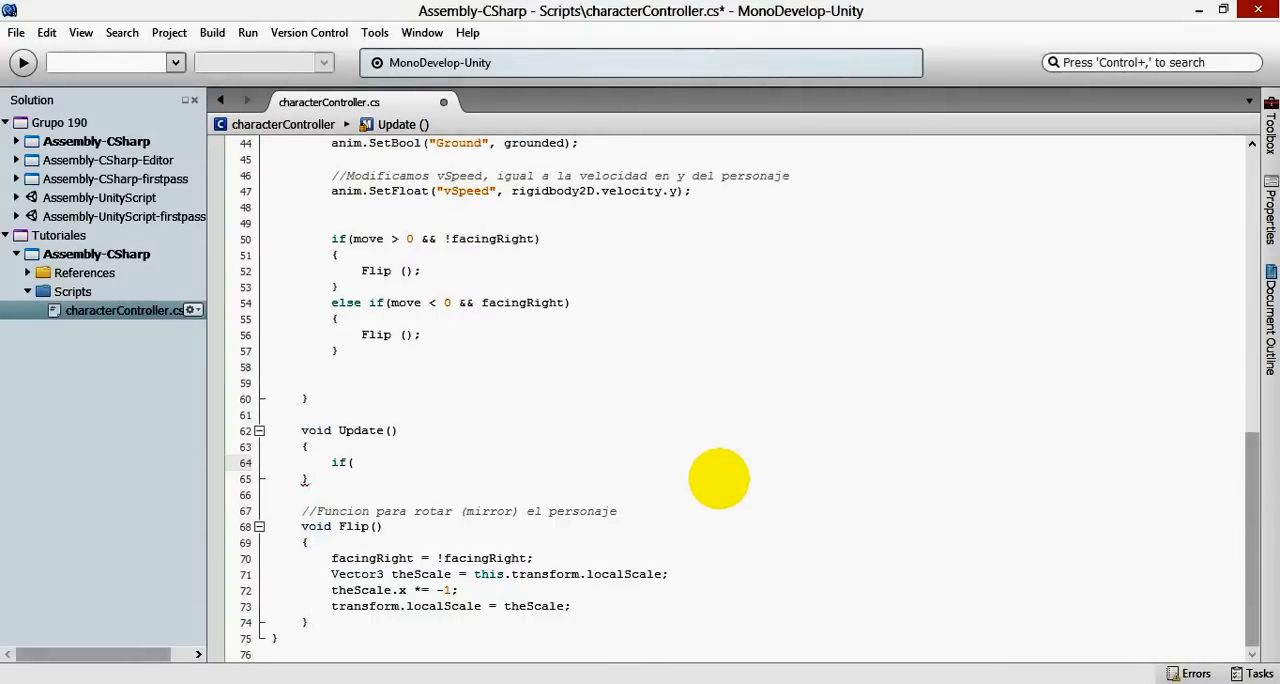
type("grounded")
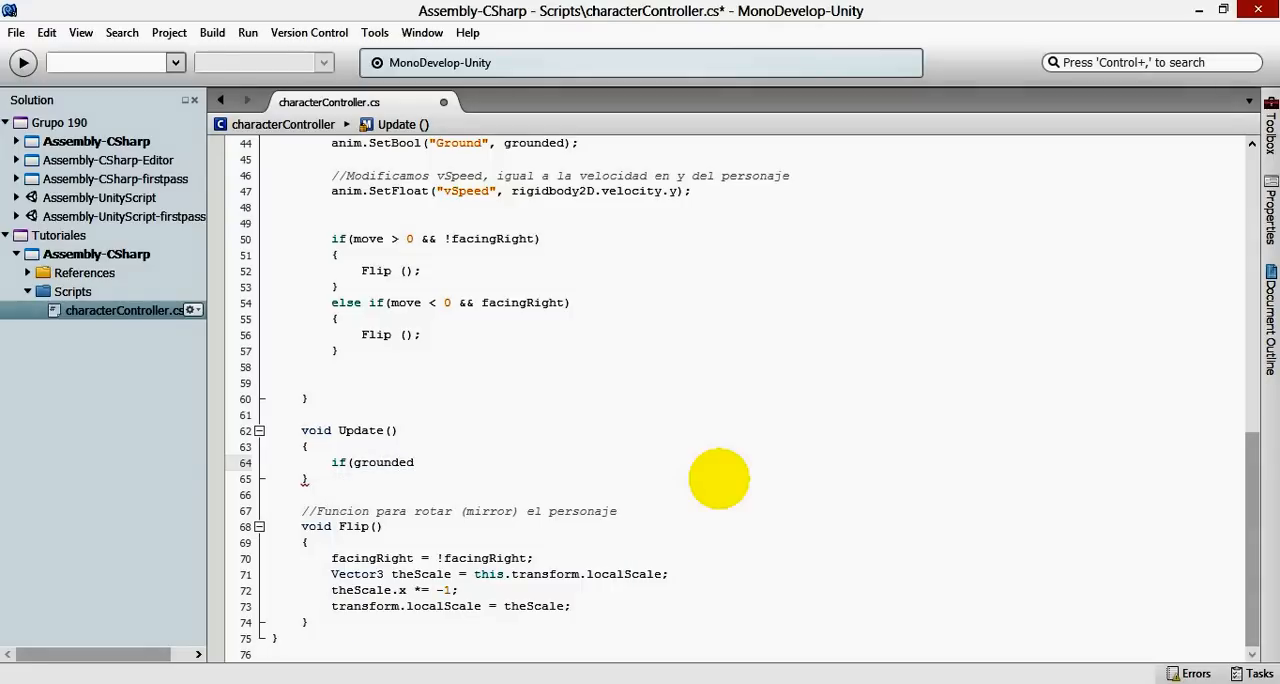
type("&& In")
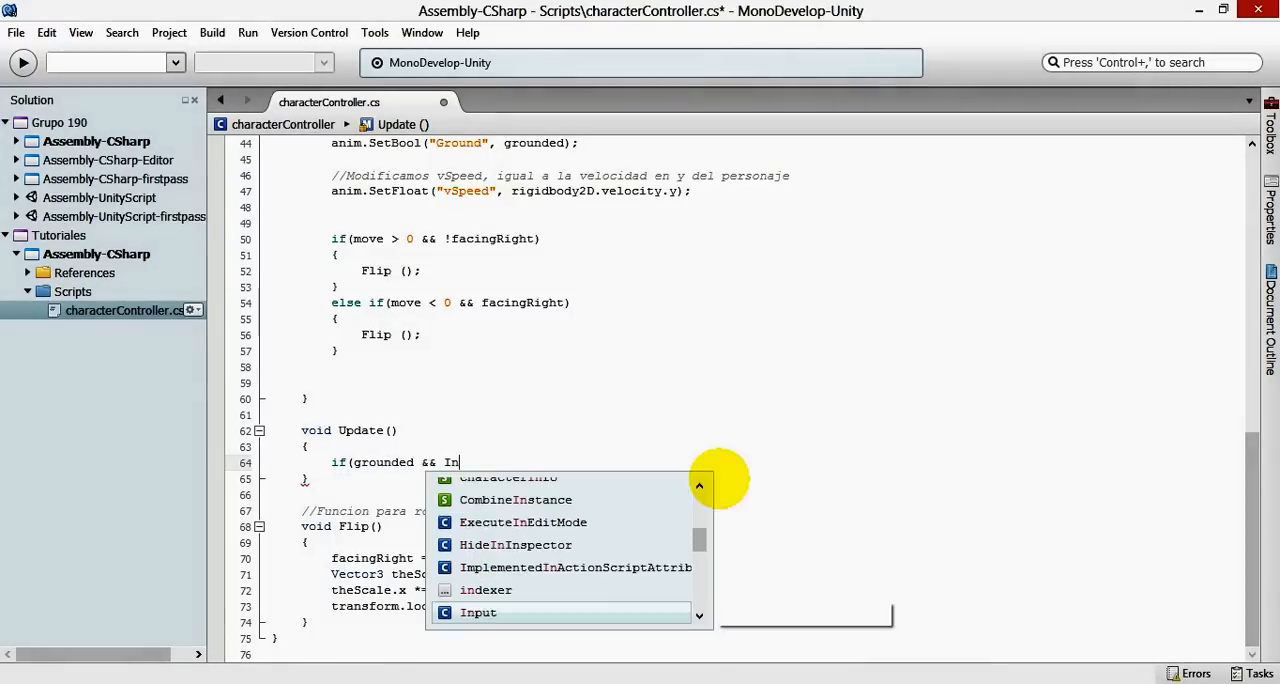
type("put.get")
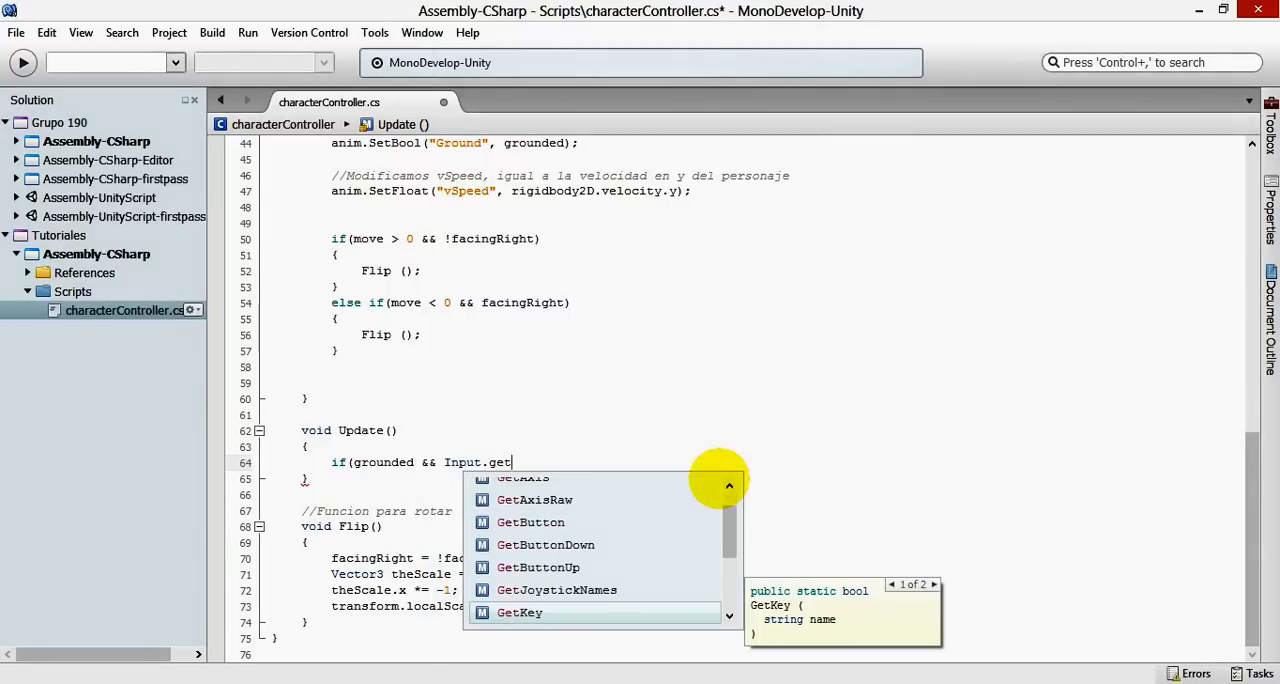
key("Return")
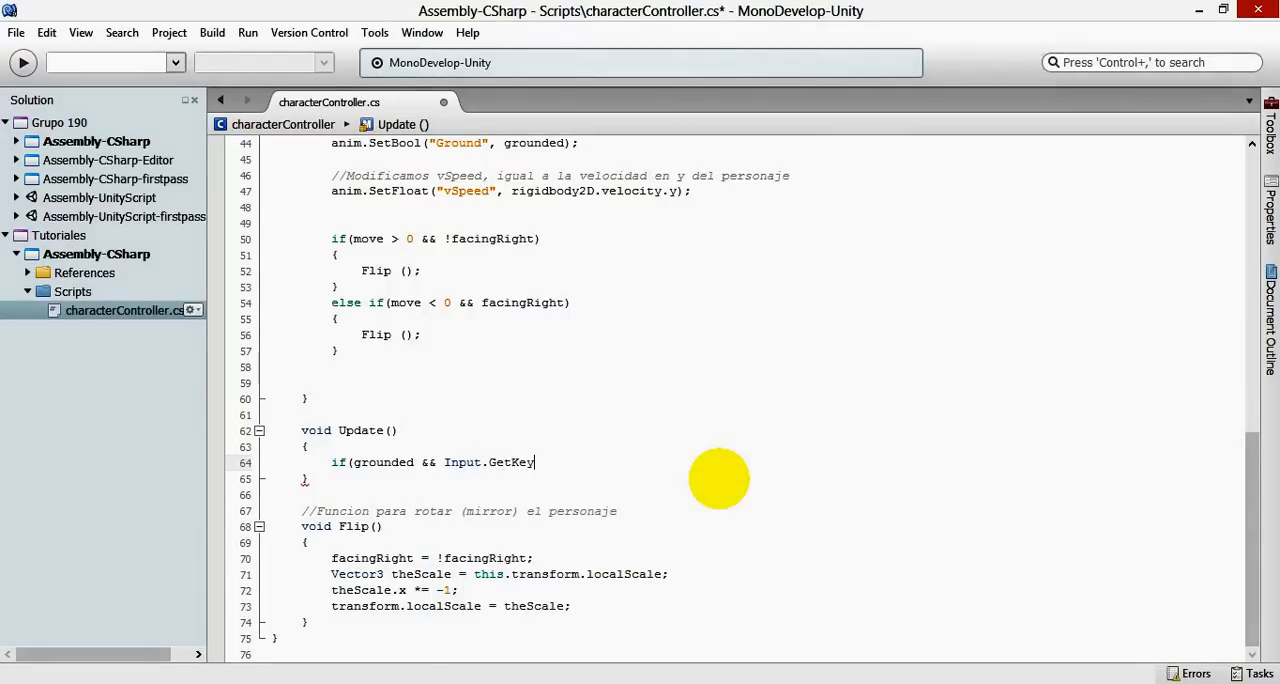
type("(")
key("Return")
type(".sp")
key("Return")
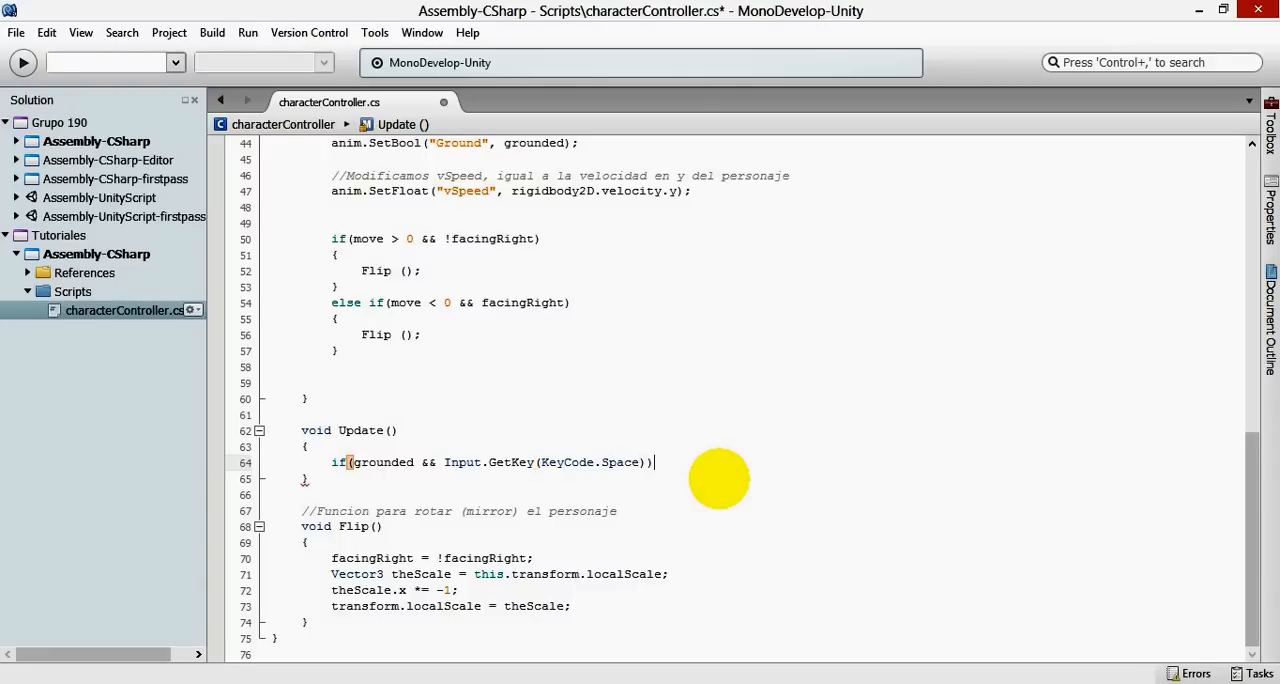
key("Return")
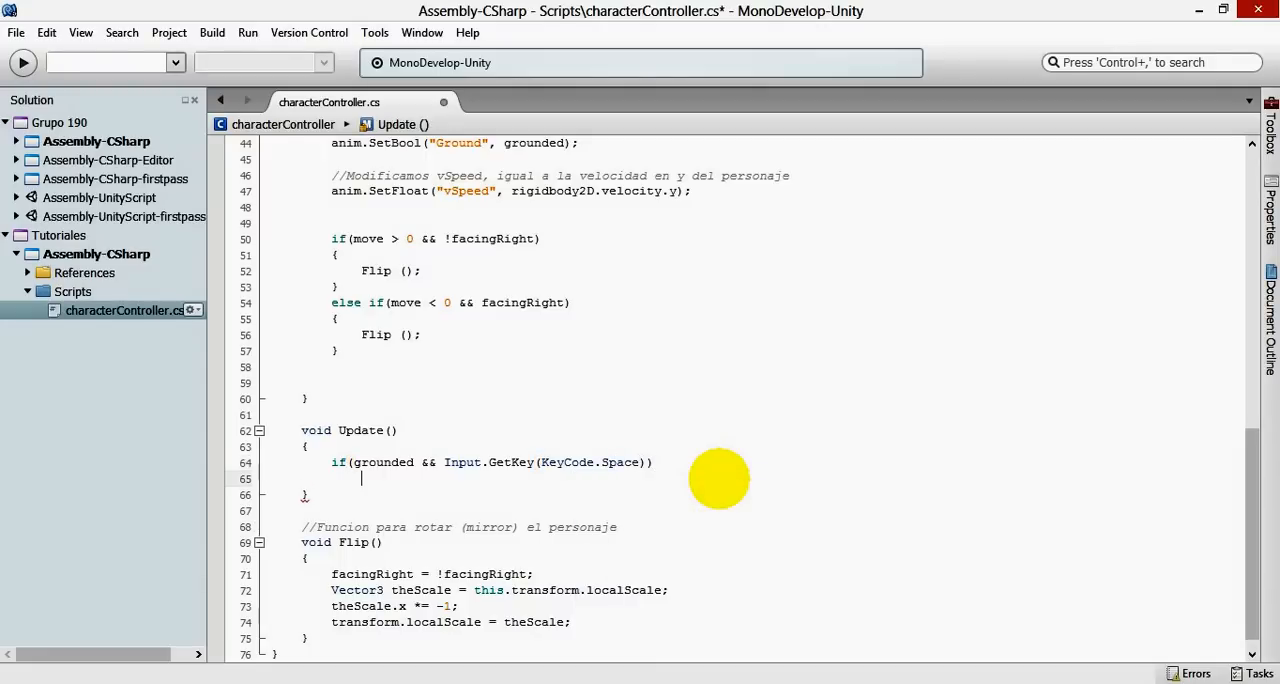
key("Return")
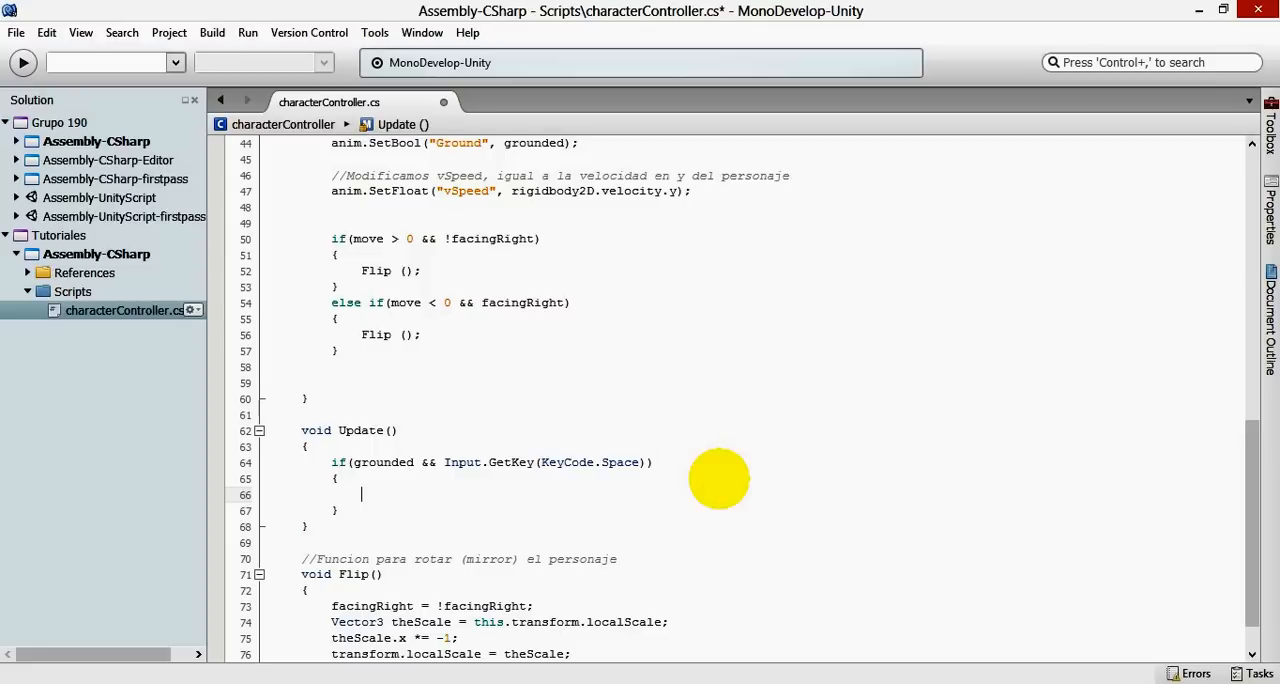
- Inside the jump if block, add the statement grounded = false; followed by a new line
type("groun")
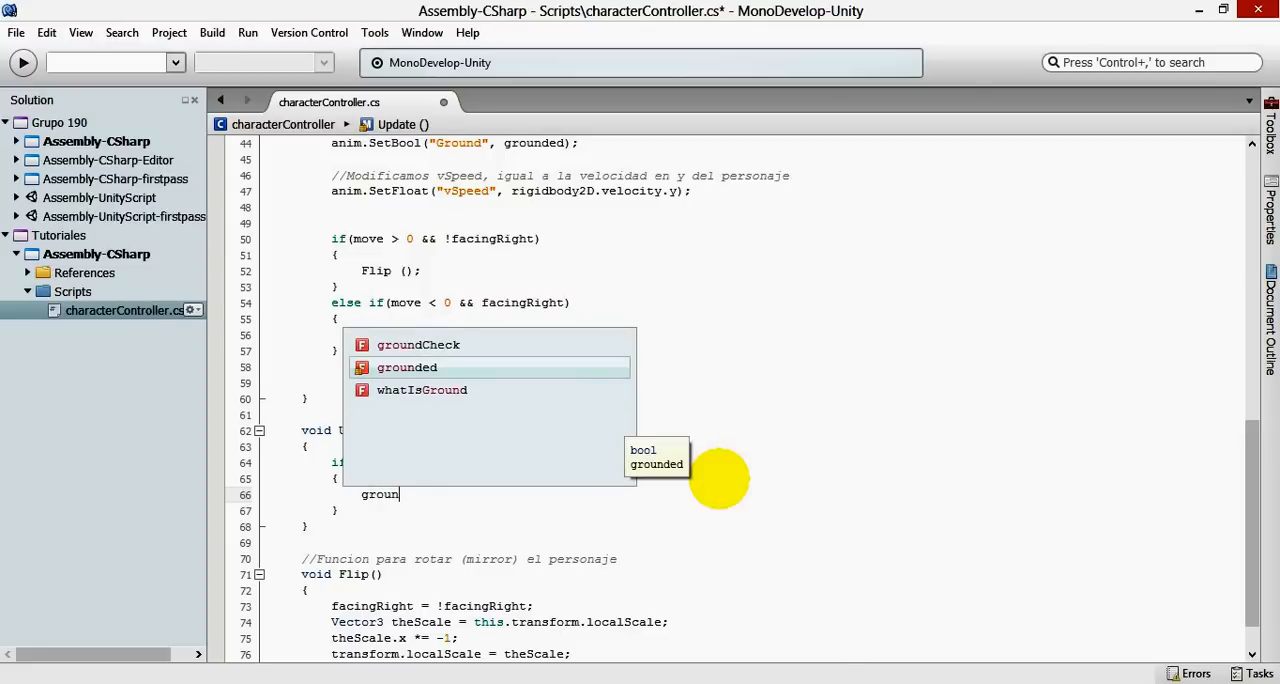
key("Return")
type("= f")
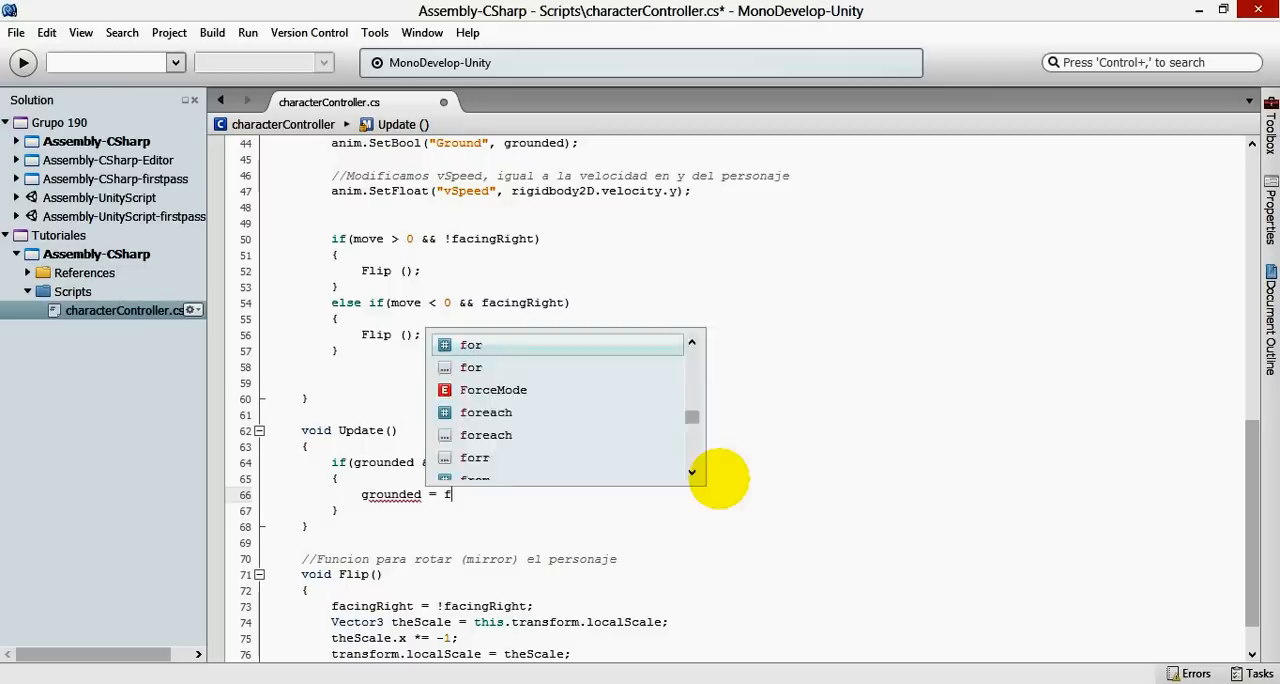
type("alse;")
key("Return")
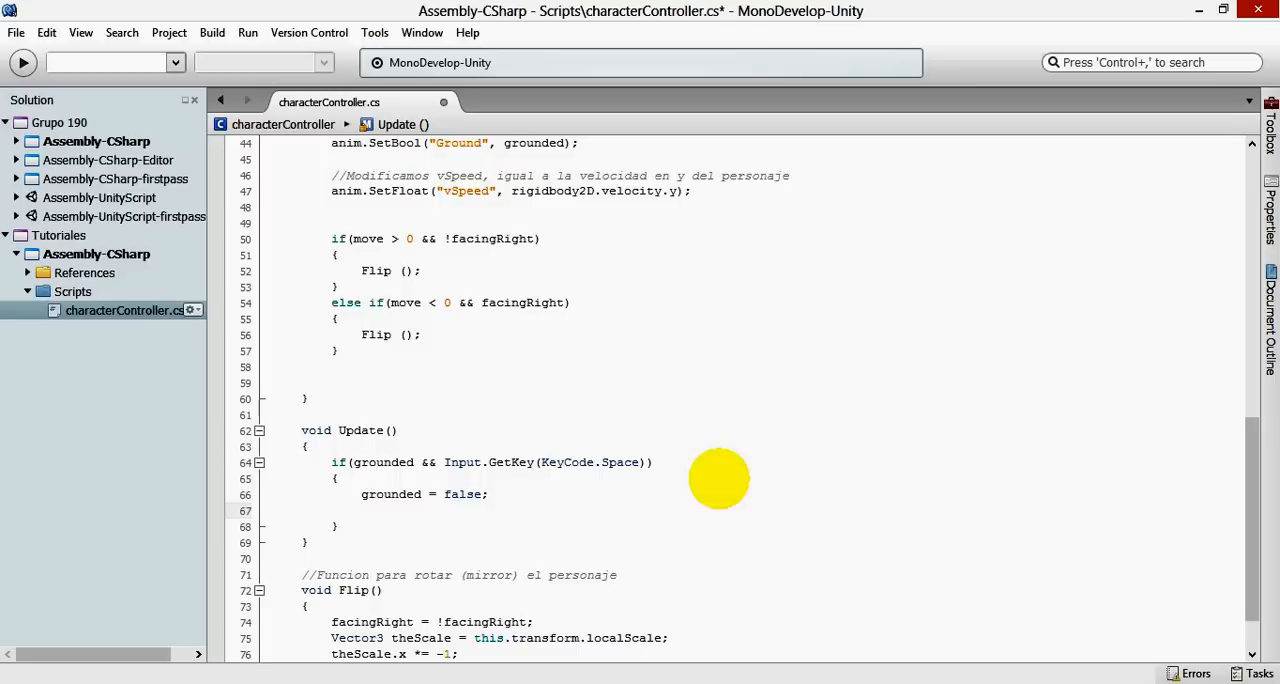
- Below grounded = false, add this.rigidbody2D.AddForce(0, jumpForce); and save the script
type("this.rigi")
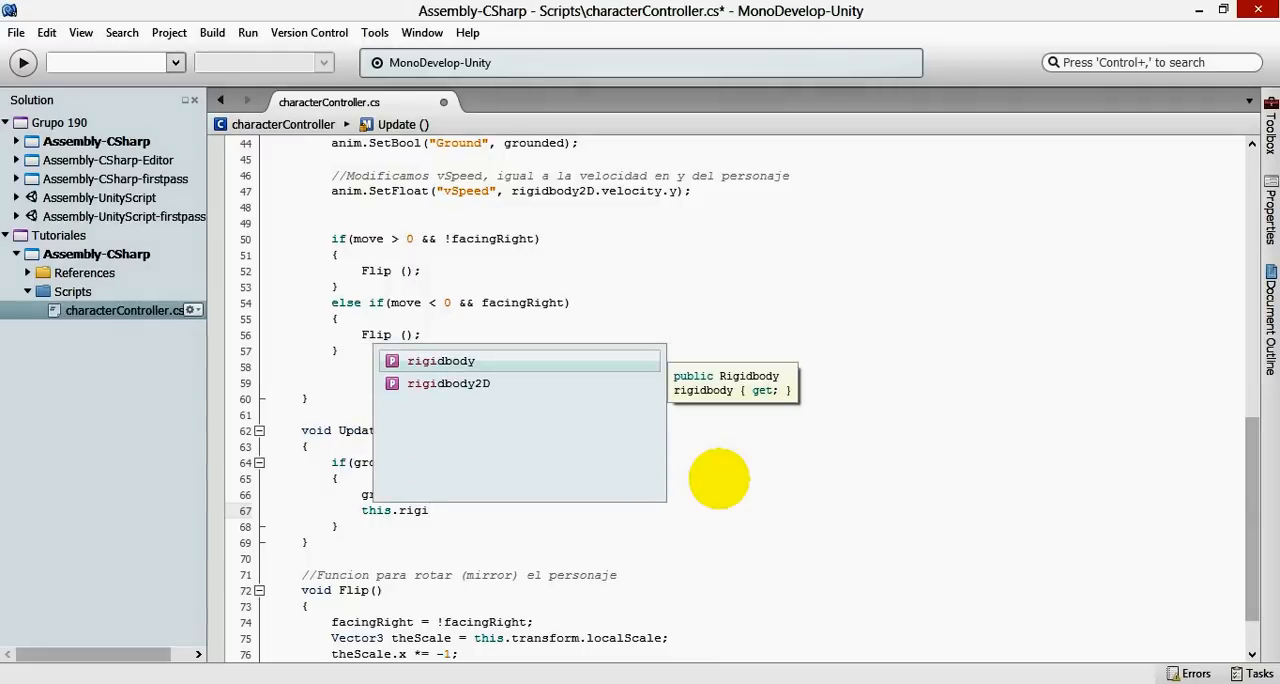
key("Down")
key("Return")
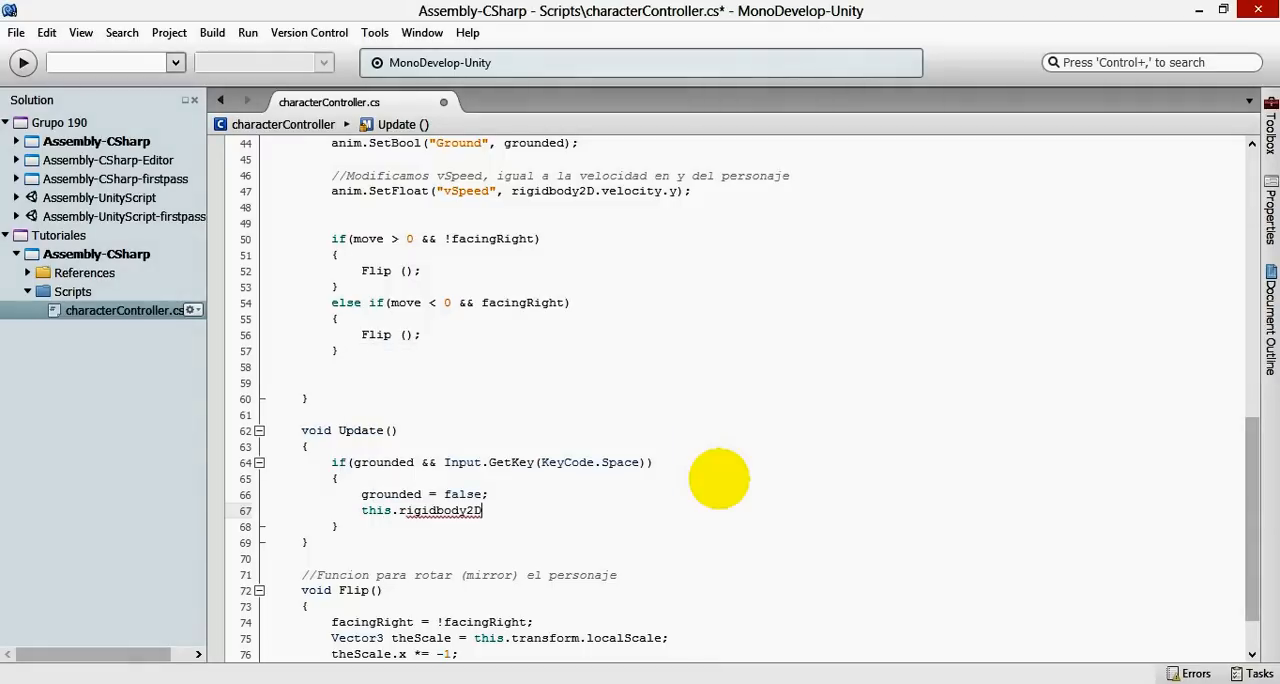
type(".add")
key("Return")
type("(0,")
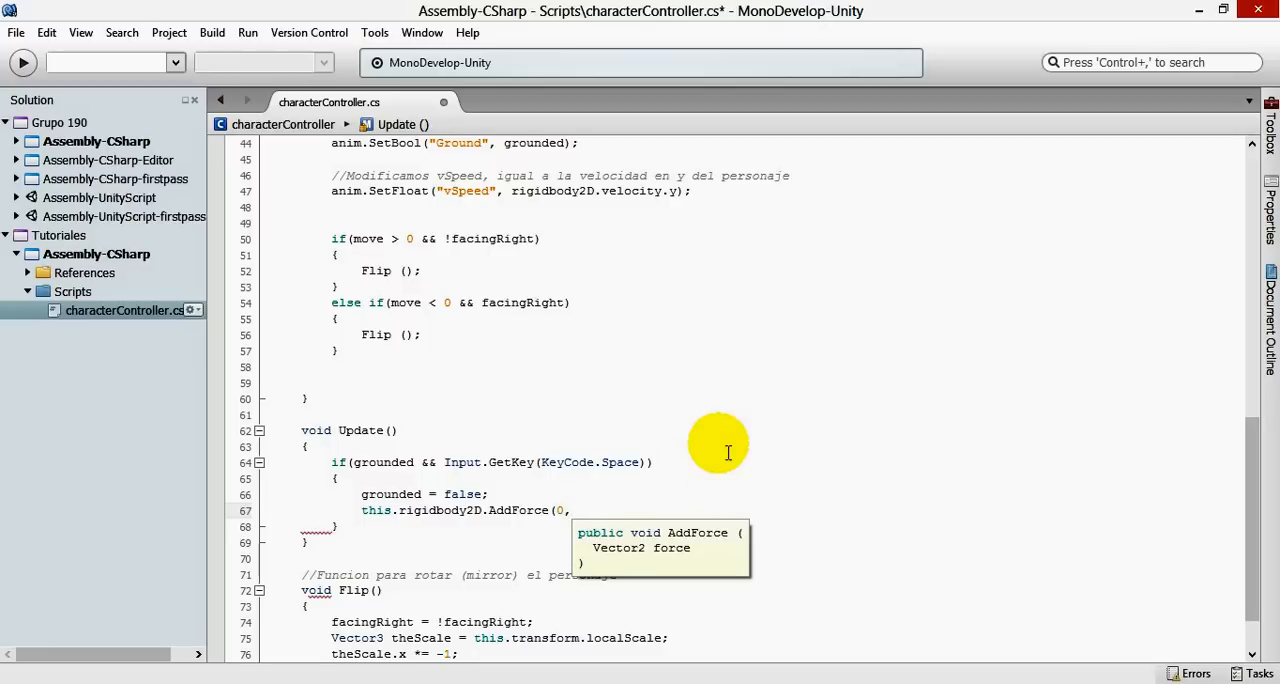
scroll(512, 330, "up", 12)
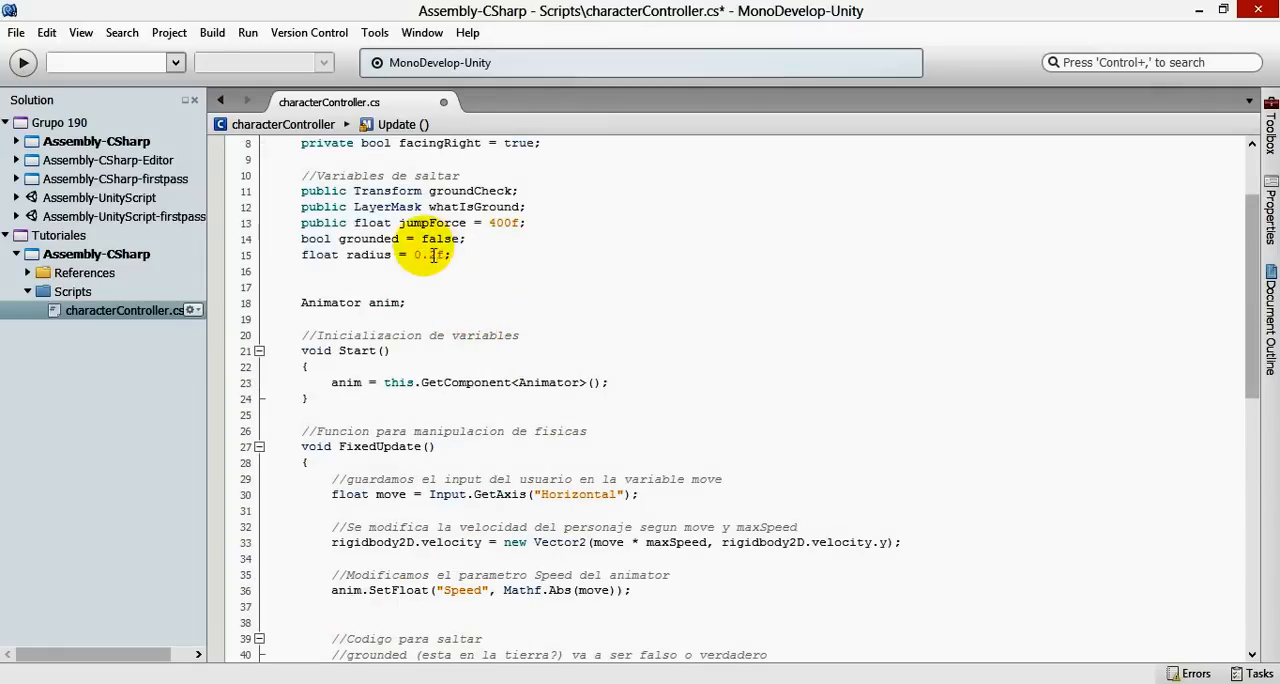
scroll(655, 383, "down", 7)
scroll(655, 383, "down", 7)
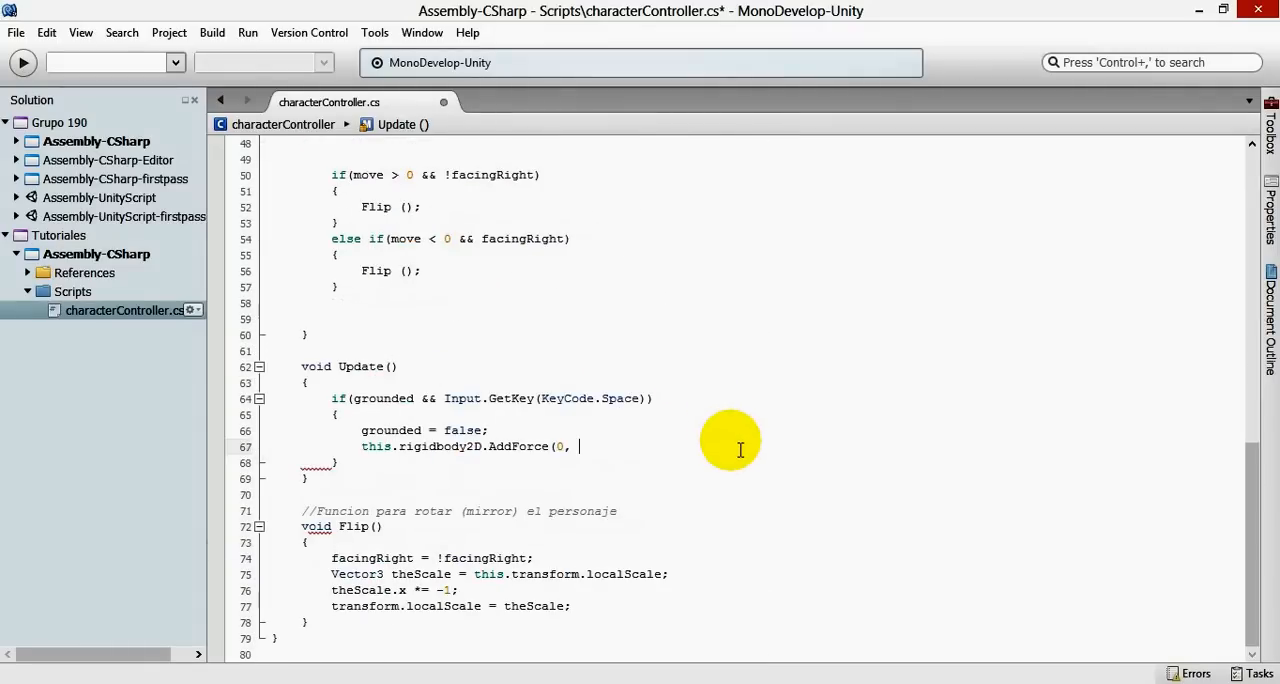
type("jumpForce);")
key("ctrl+s")
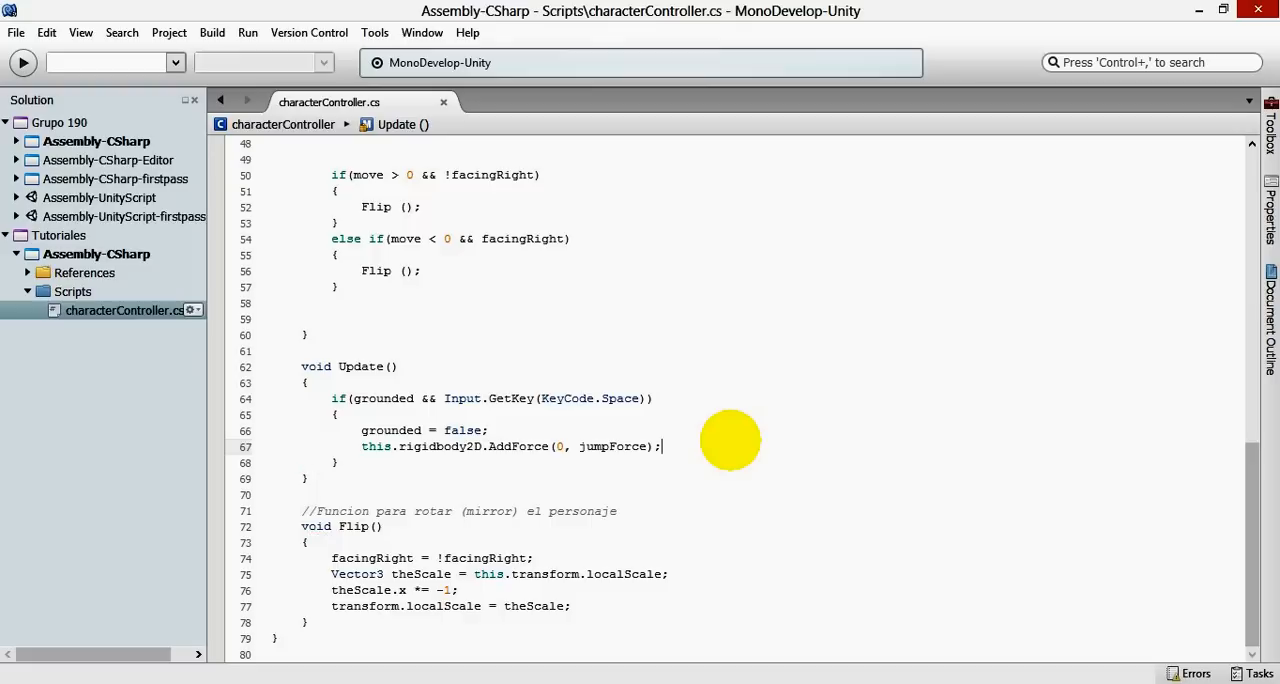
- Review how jumpForce is used in the script, and switch to Unity to check whether the script compiles
double_click(583, 446)
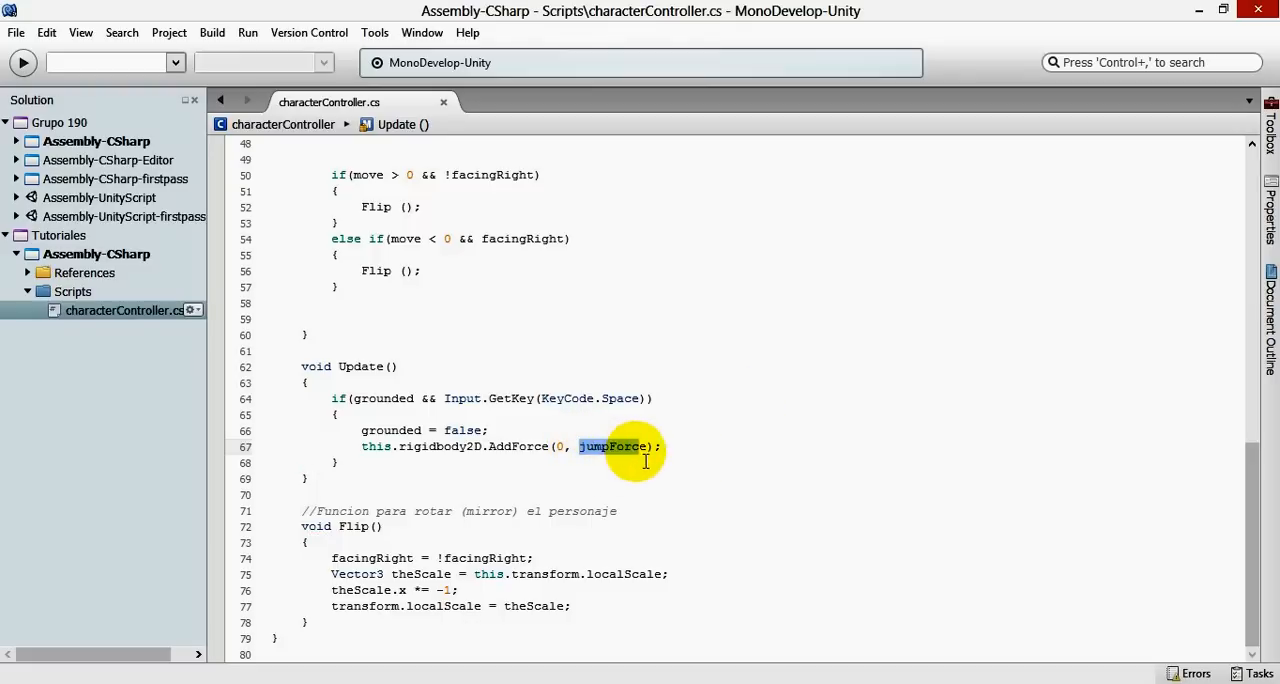
scroll(424, 325, "up", 4)
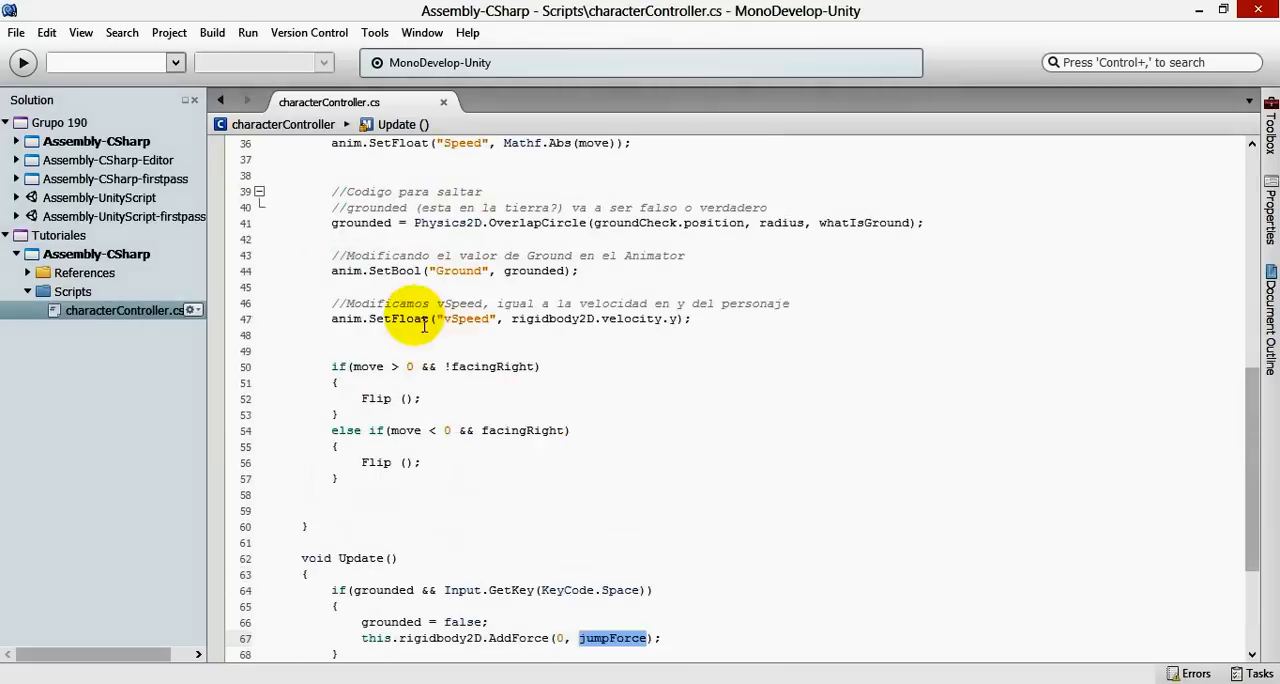
scroll(424, 325, "up", 9)
scroll(513, 262, "down", 4)
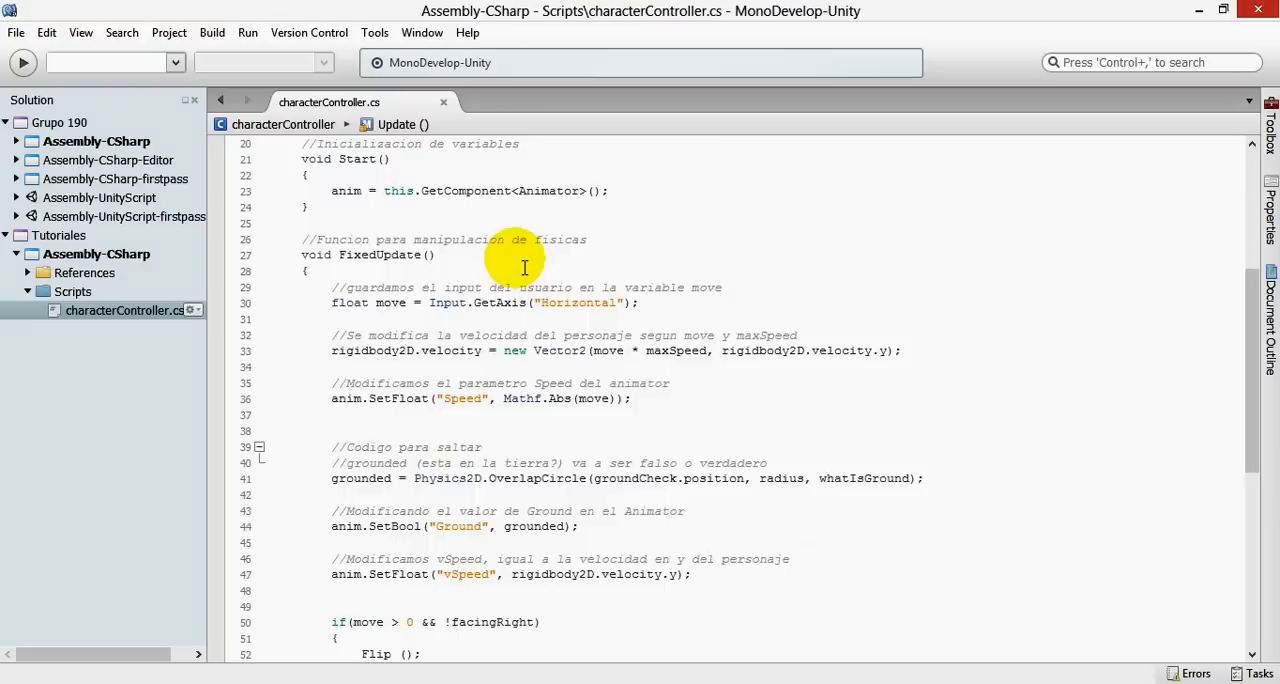
scroll(524, 268, "down", 9)
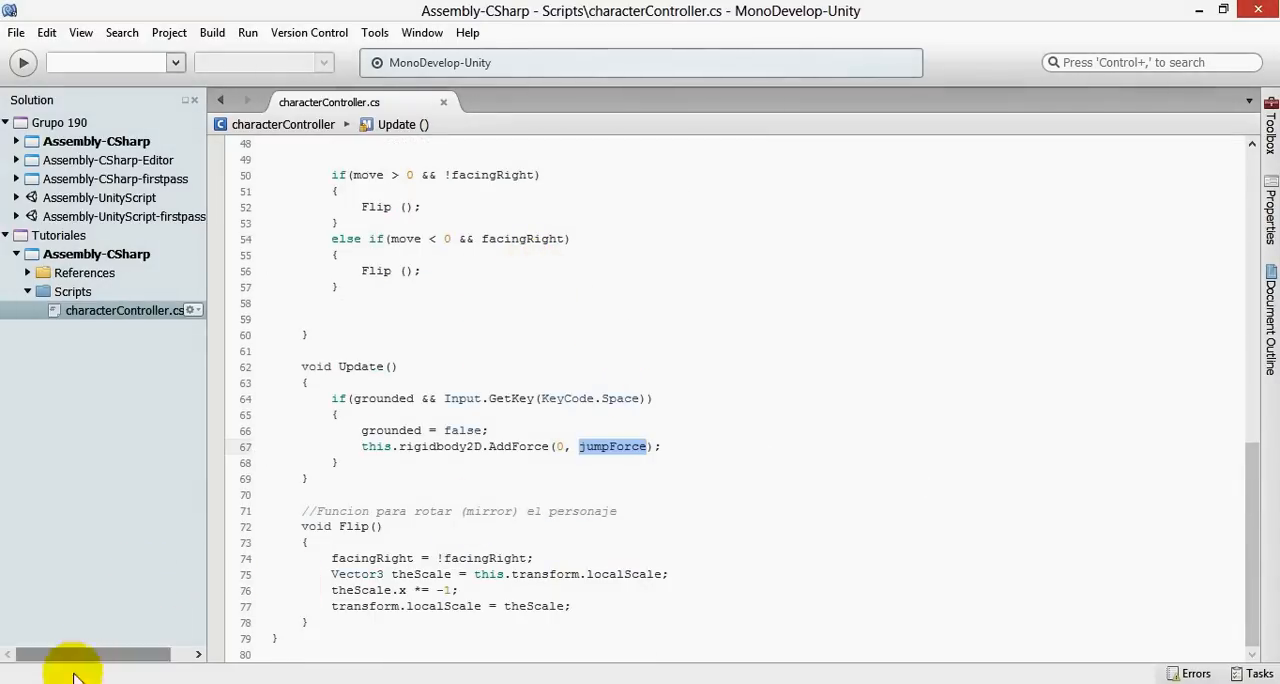
mouse_move(80, 676)
left_click(305, 610)
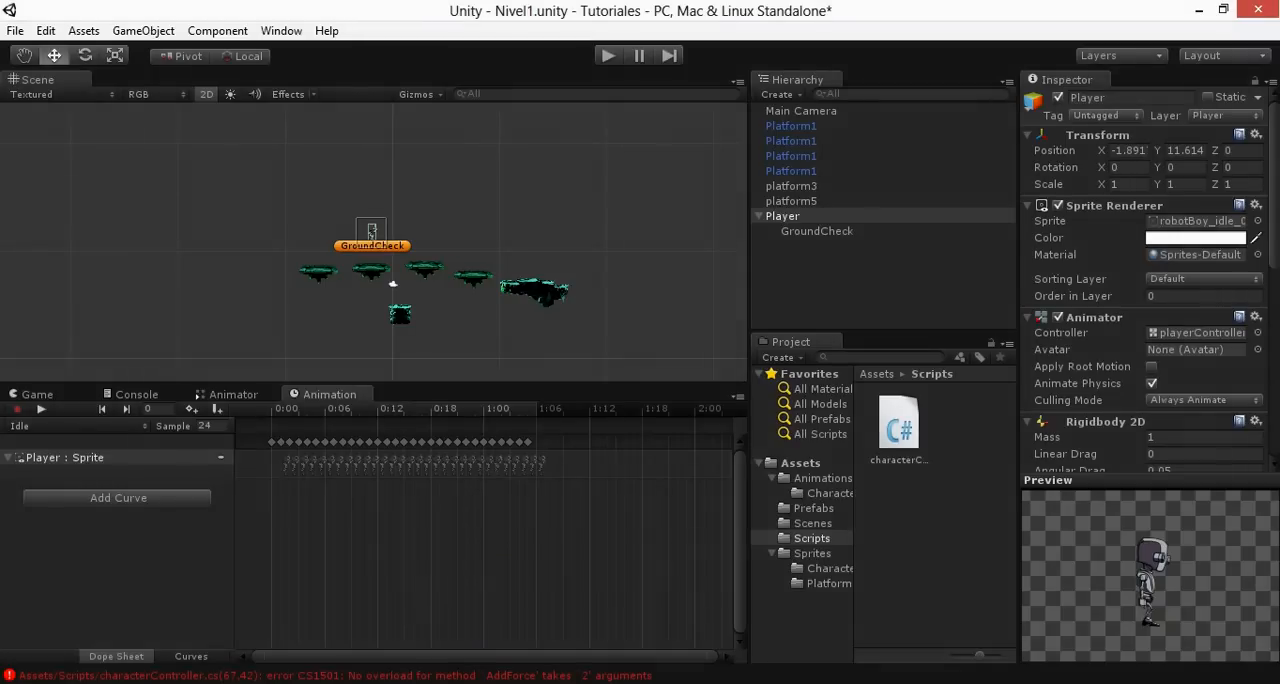
- Back in MonoDevelop, wrap the AddForce arguments as new Vector2(0, jumpForce) and save the script
mouse_move(373, 678)
left_click(370, 575)
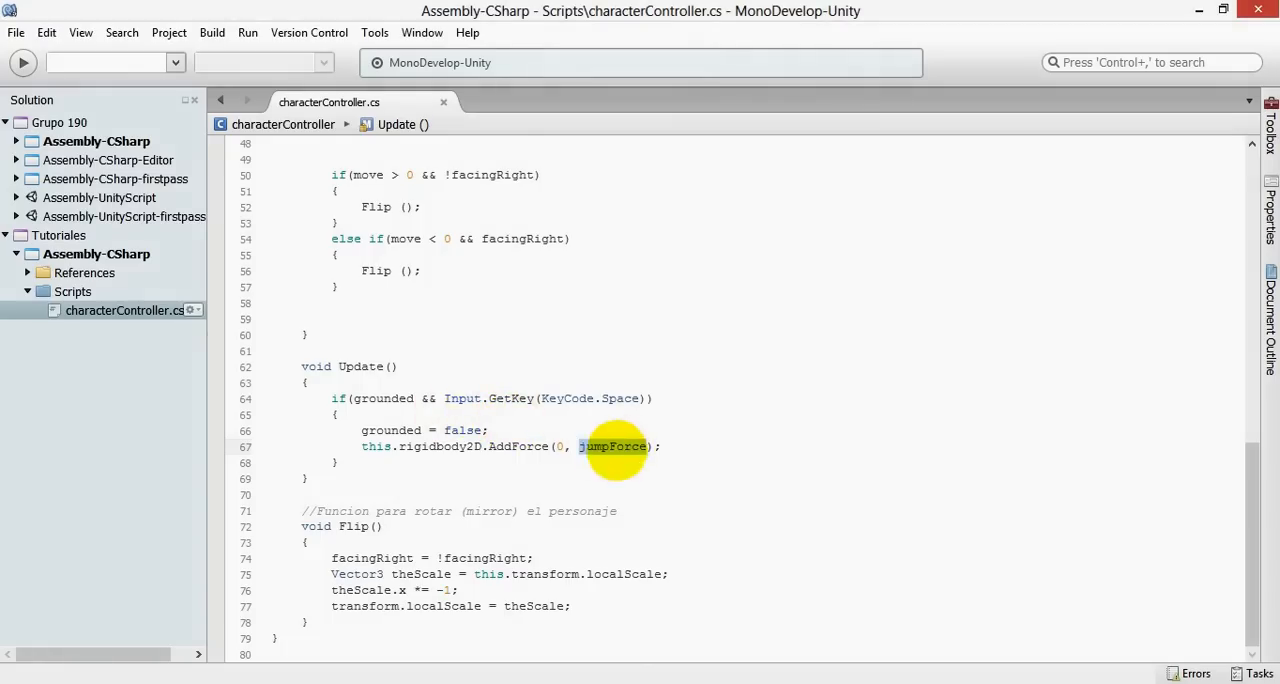
left_click(556, 447)
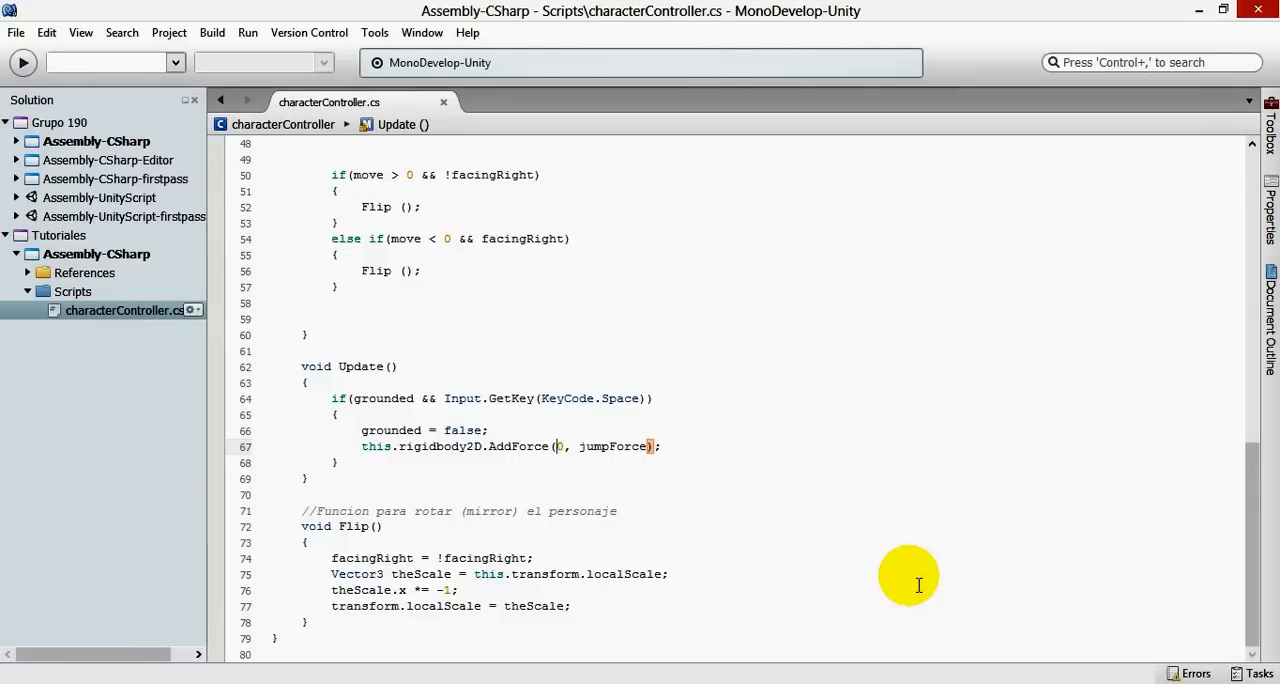
type("new Vector2")
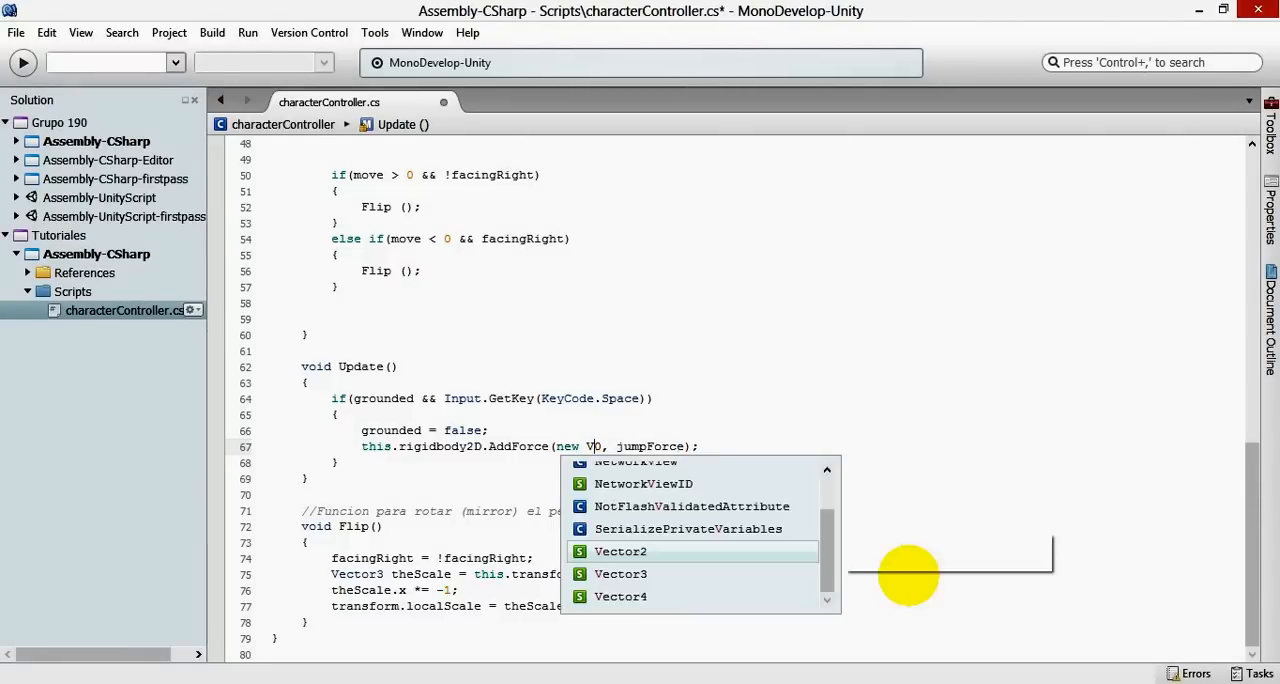
type("(0, jumpForce")
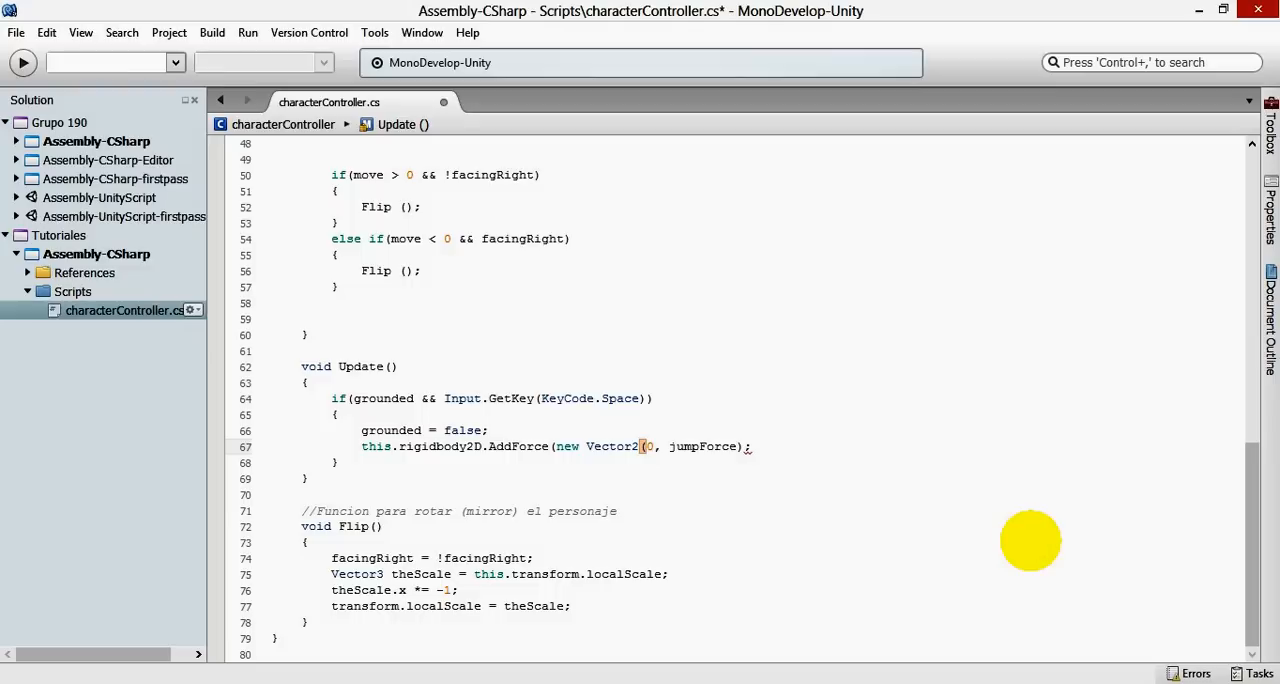
type(")")
key("ctrl+s")
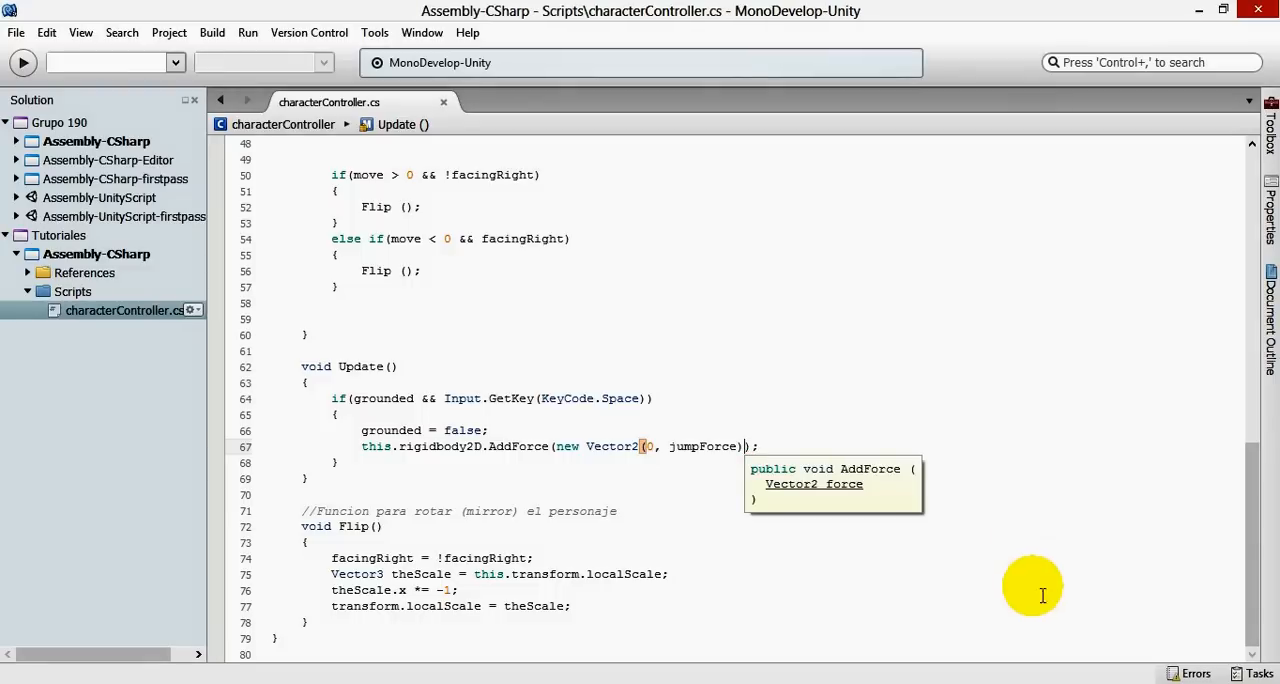
left_click(648, 449)
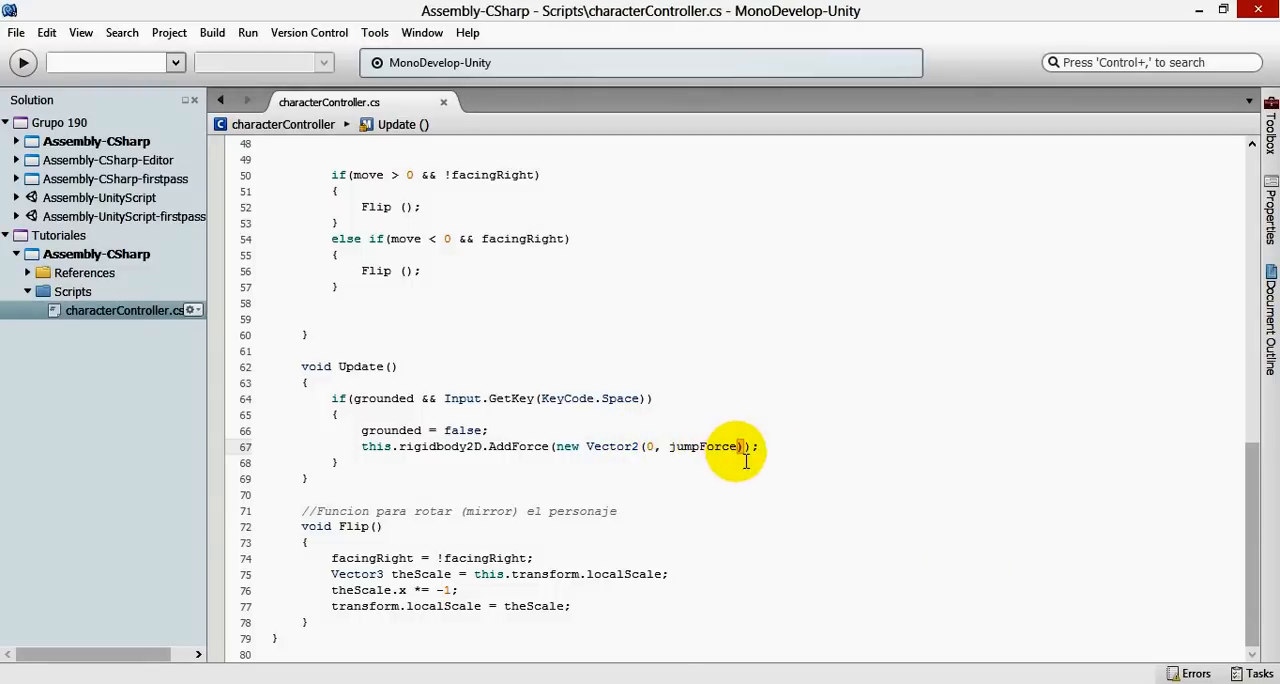
left_click_drag(646, 449, 745, 462)
left_click_drag(557, 449, 645, 453)
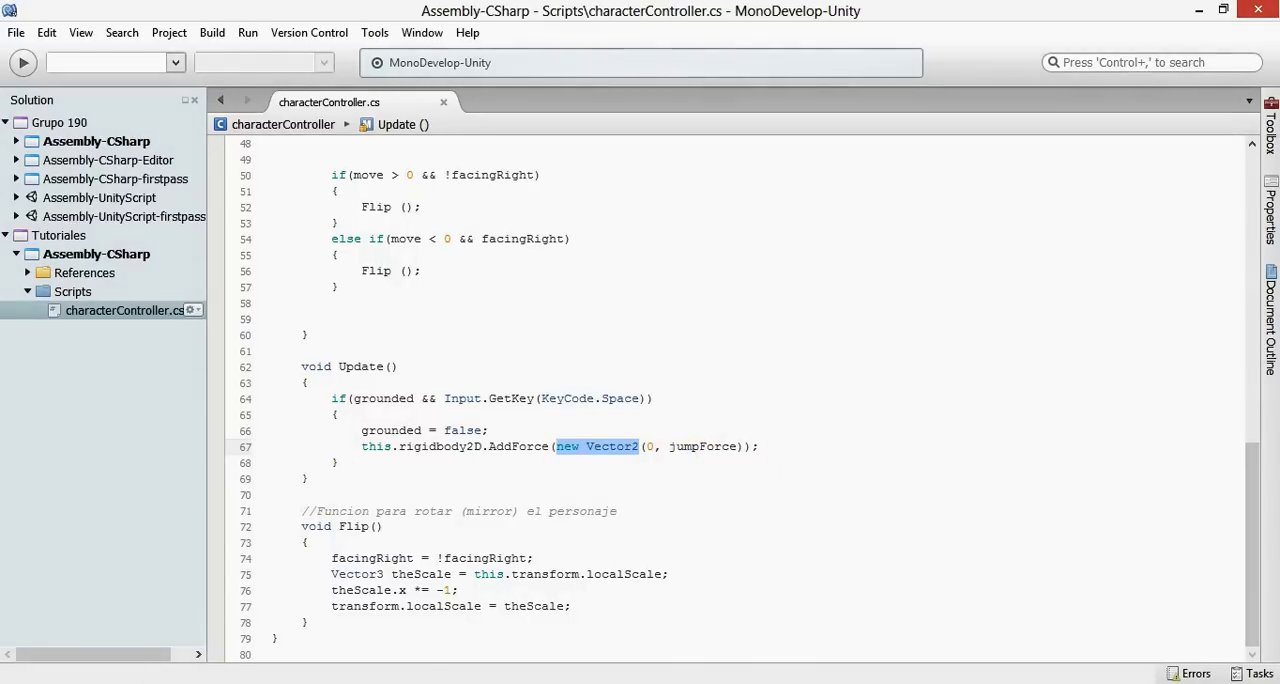
- Switch to Unity's Nivel1 project, run the scene in play mode, and make the Player jump repeatedly to test the jump force
left_click(108, 672)
left_click(355, 592)
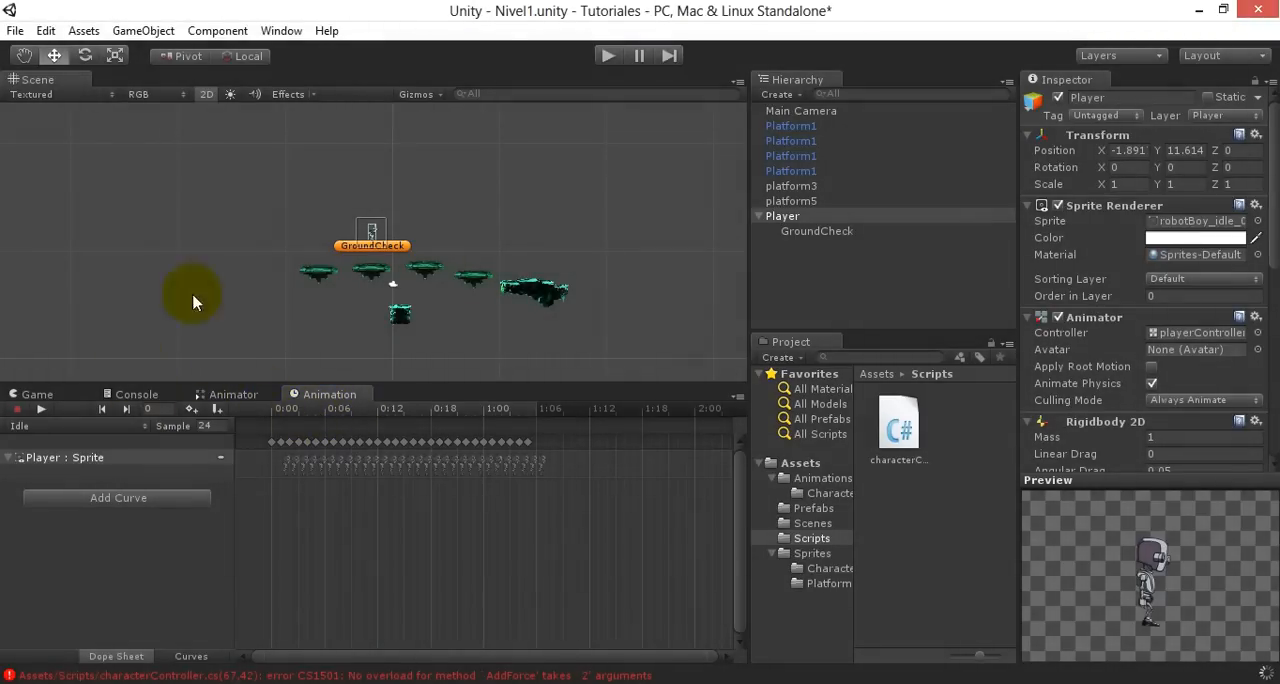
left_click(608, 57)
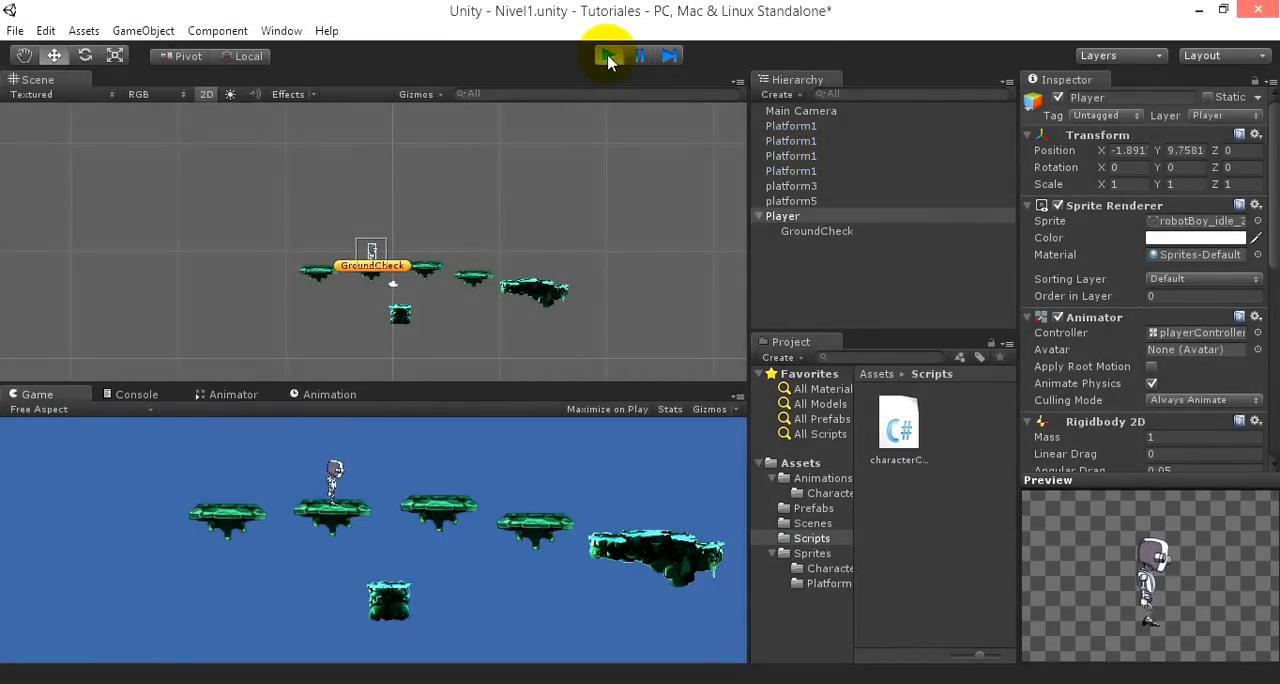
key("space")
key("space")
key("space")
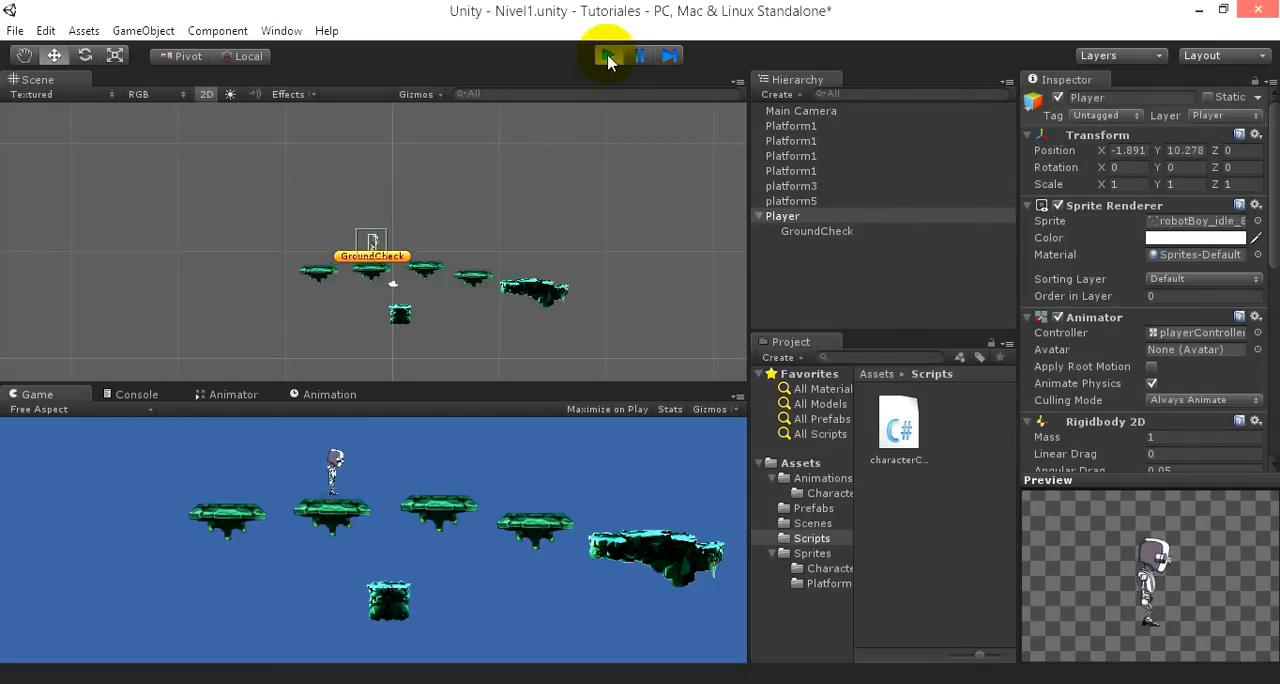
scroll(420, 188, "up", 5)
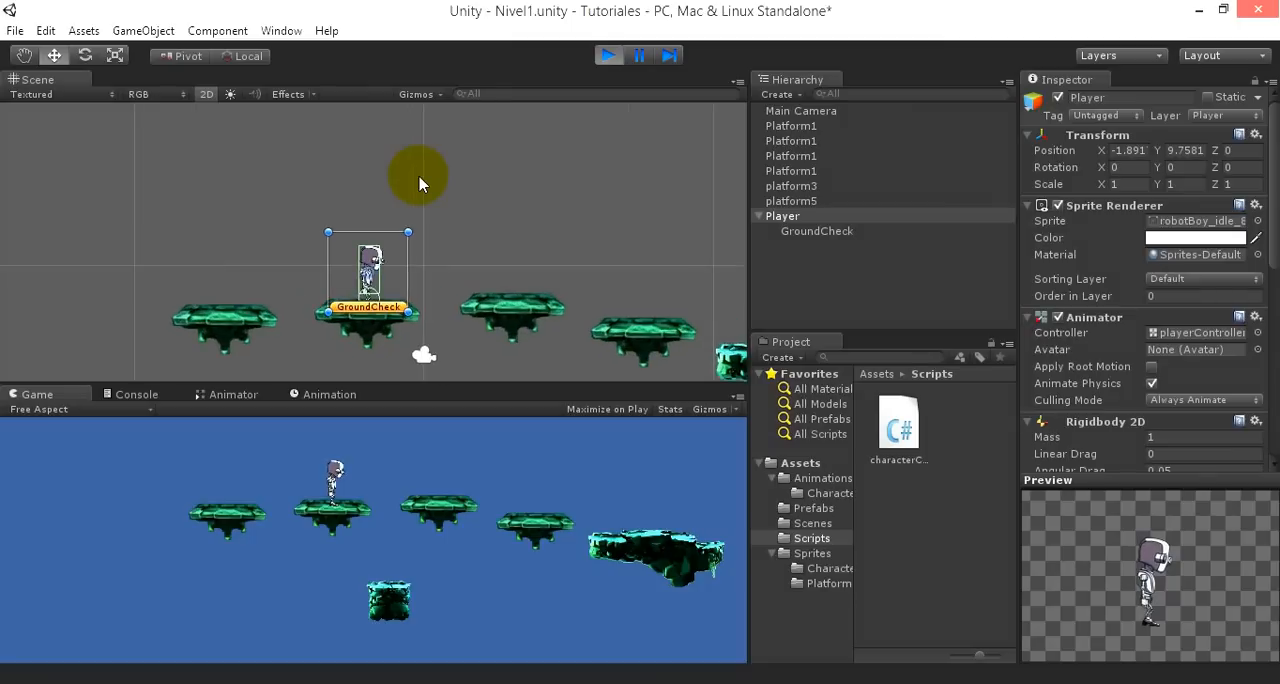
key("space")
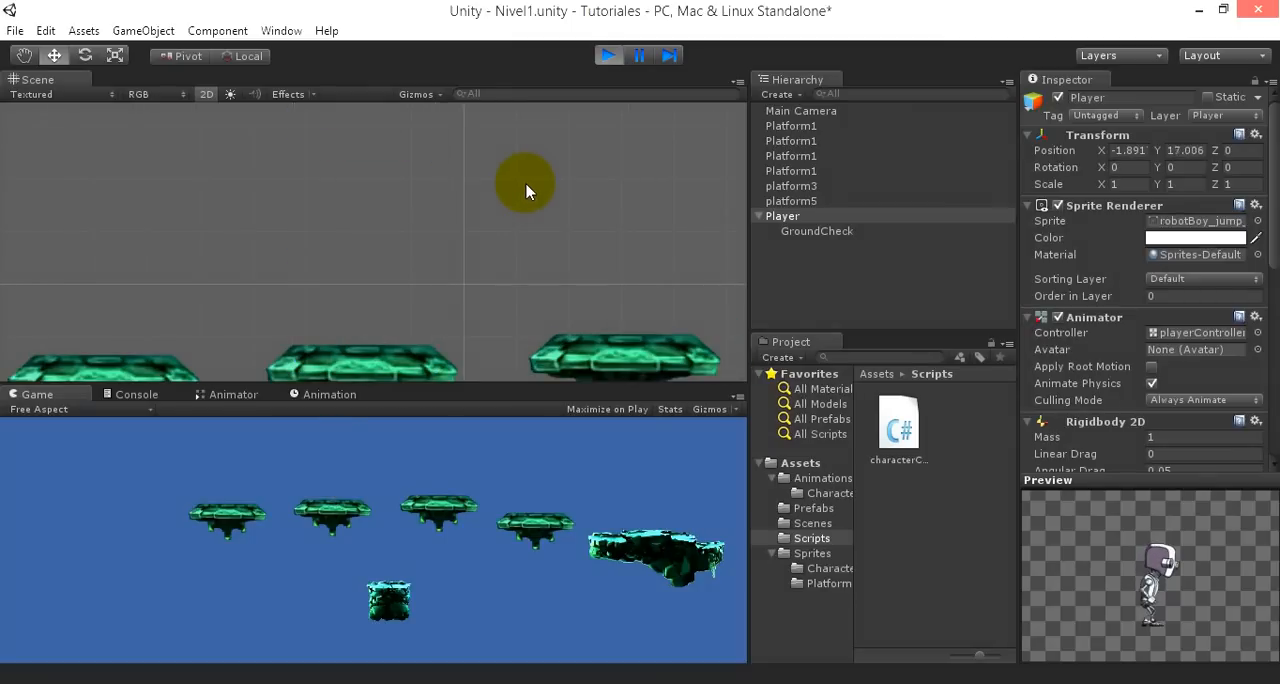
- Make the Player jump several more times from its platform in the running game to judge the jump height
scroll(464, 171, "down", 8)
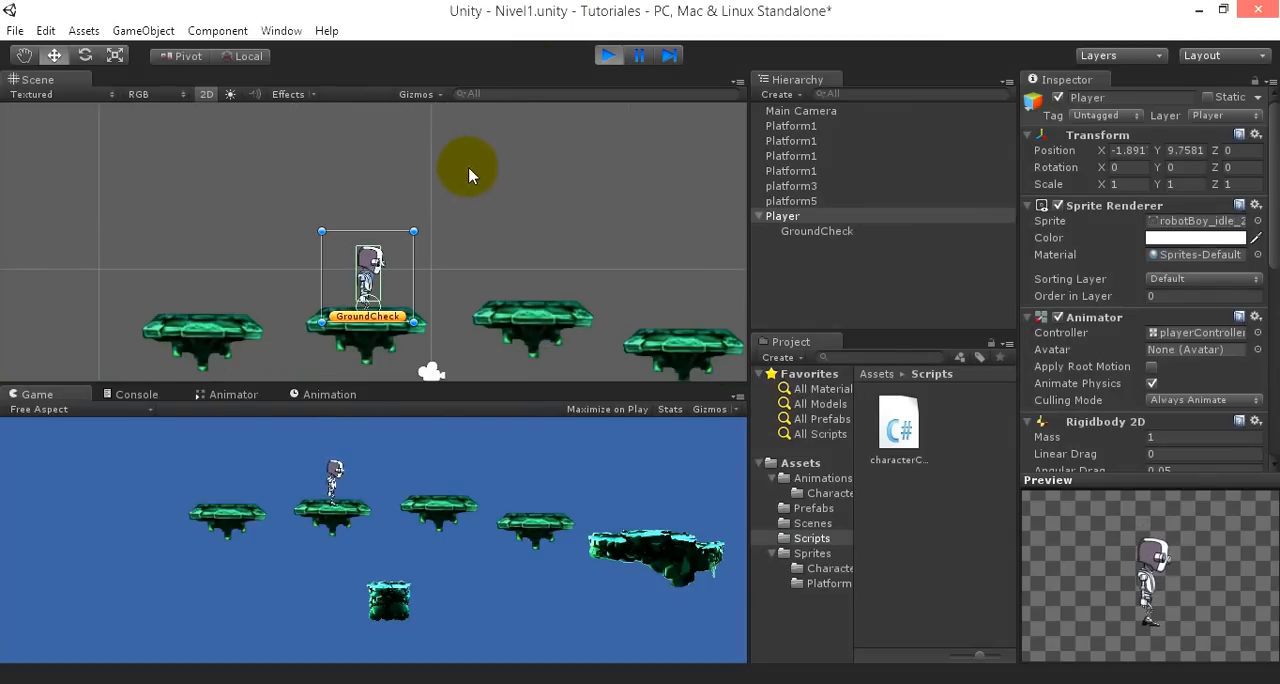
middle_click_drag(472, 176, 485, 243)
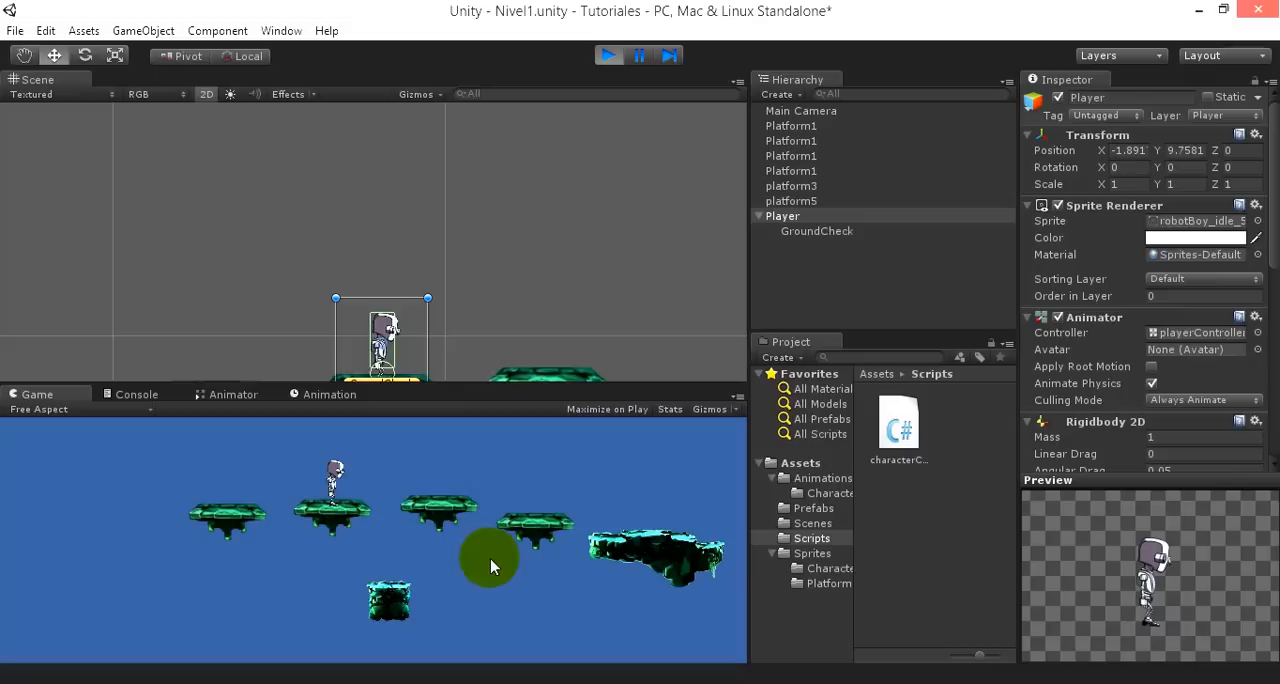
key("space")
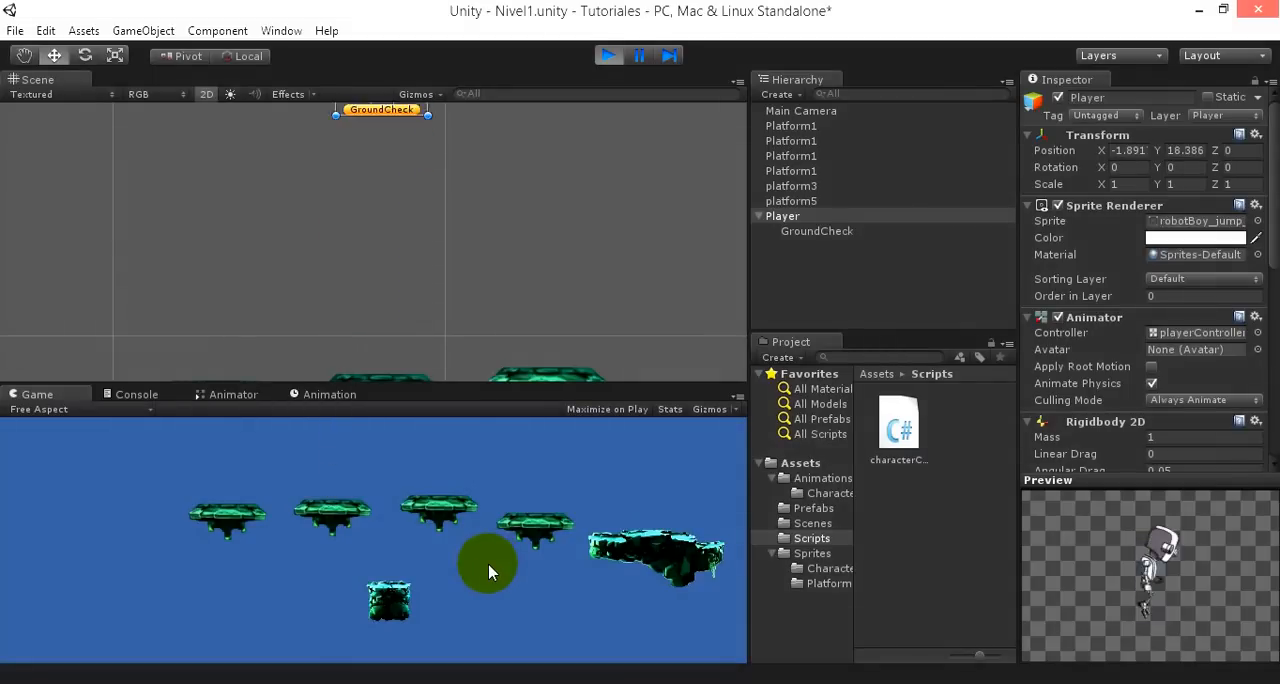
key("space")
key("space")
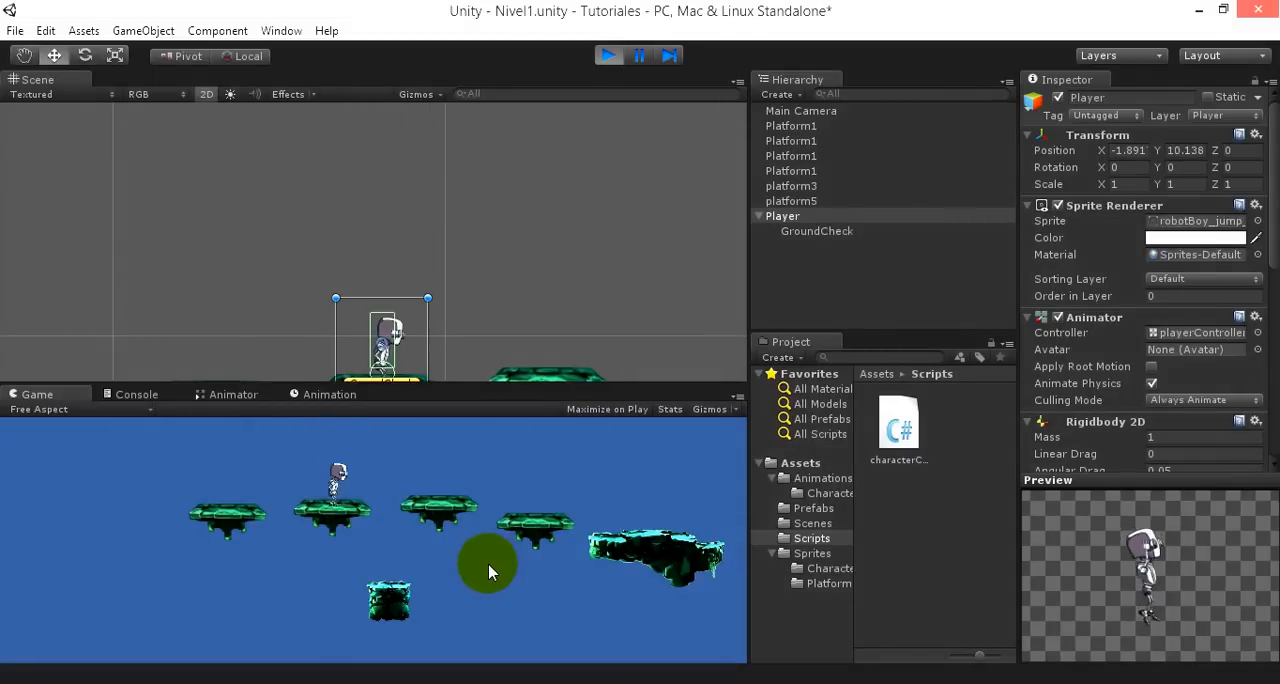
key("space")
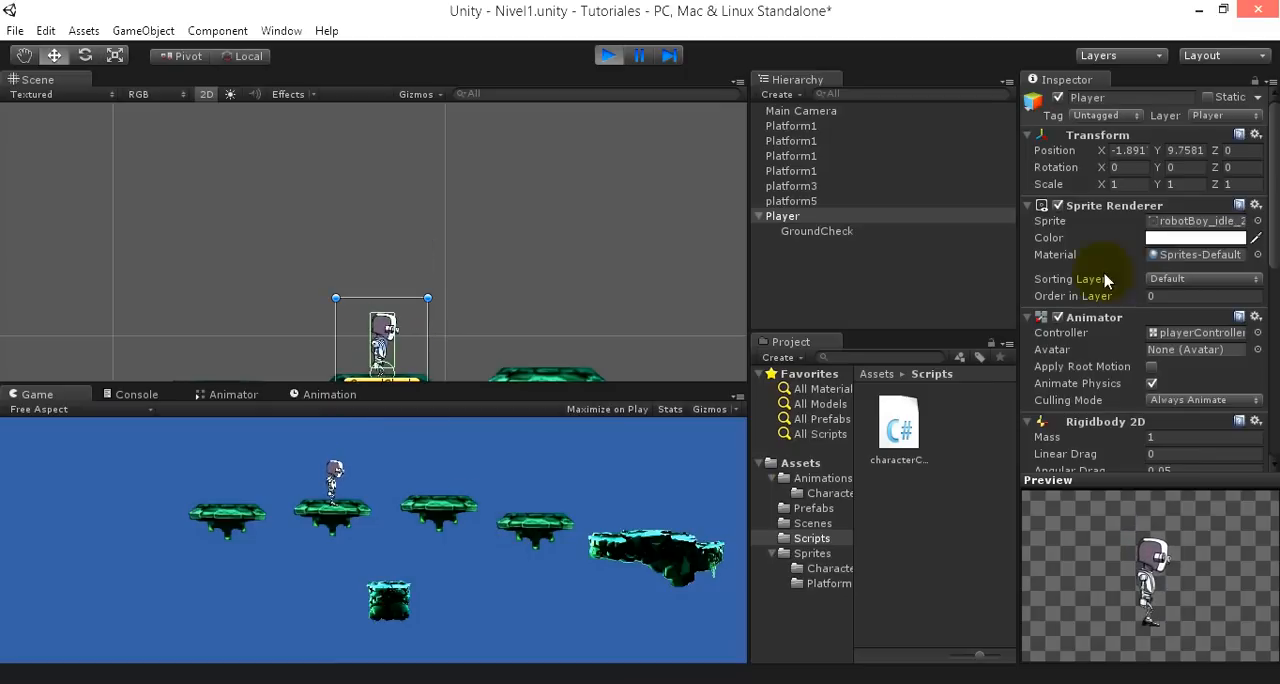
- Stop play mode, set Jump Force to 200 in the Player's Character Controller script component, and run the scene again
scroll(1127, 272, "down", 5)
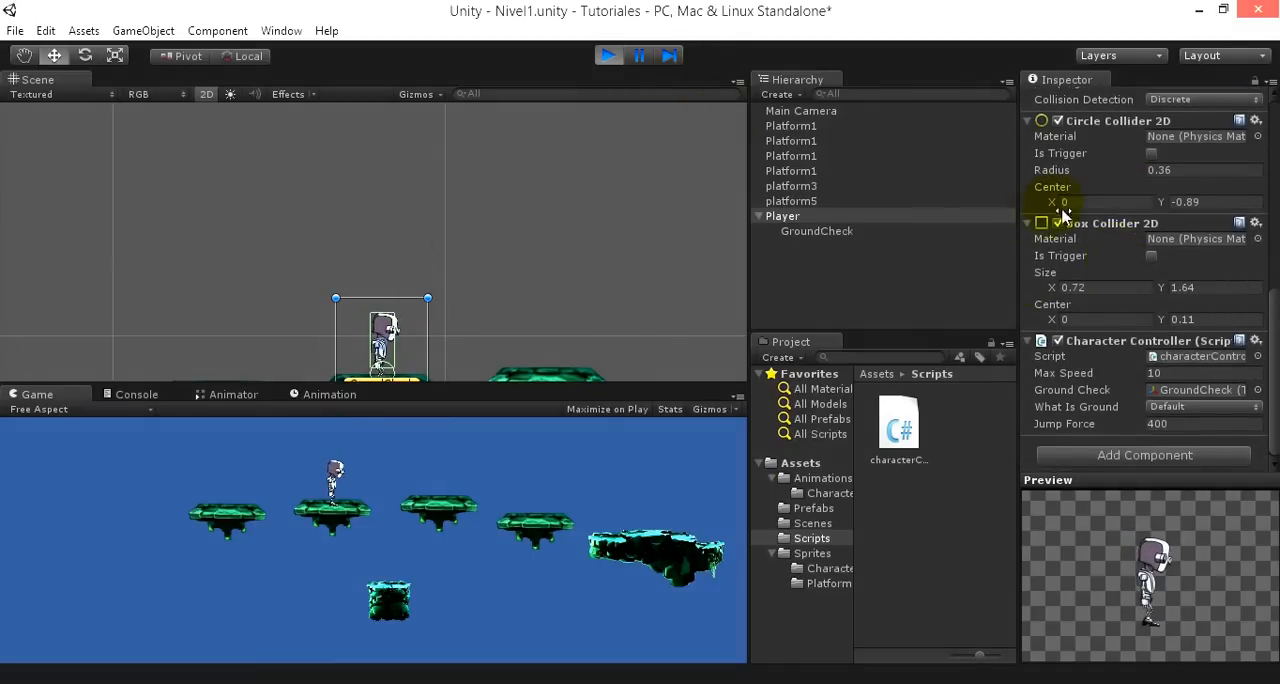
left_click(607, 55)
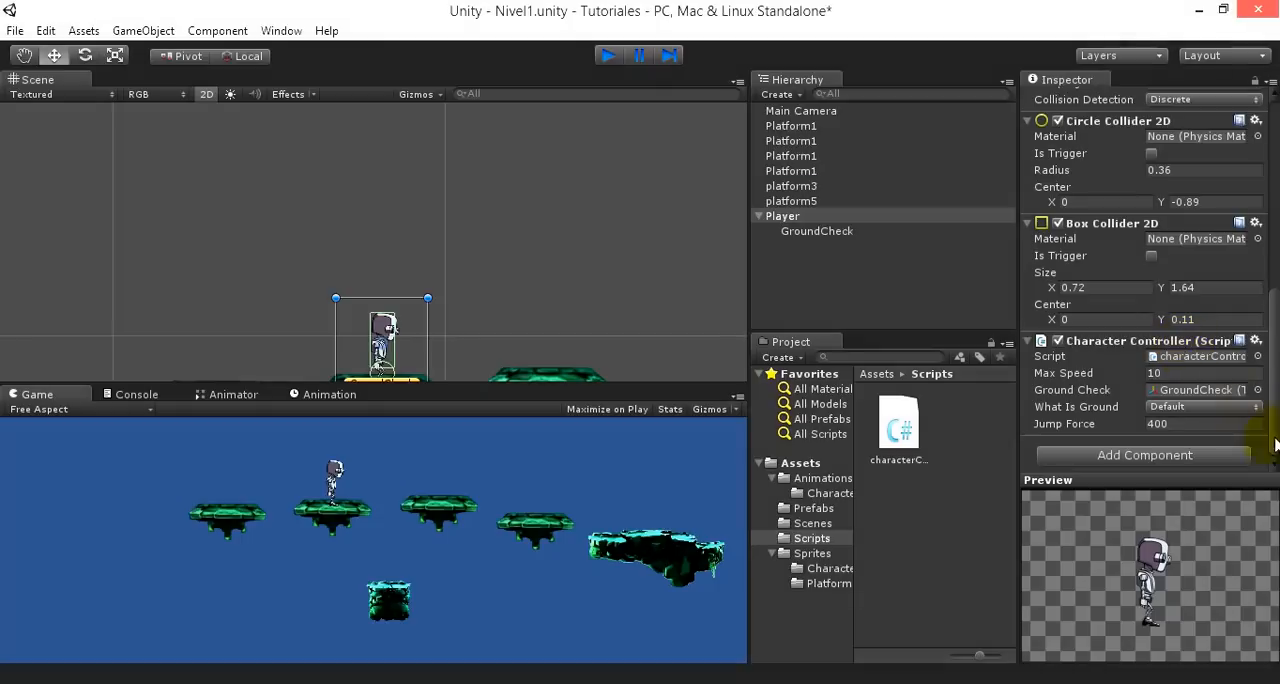
left_click(1191, 429)
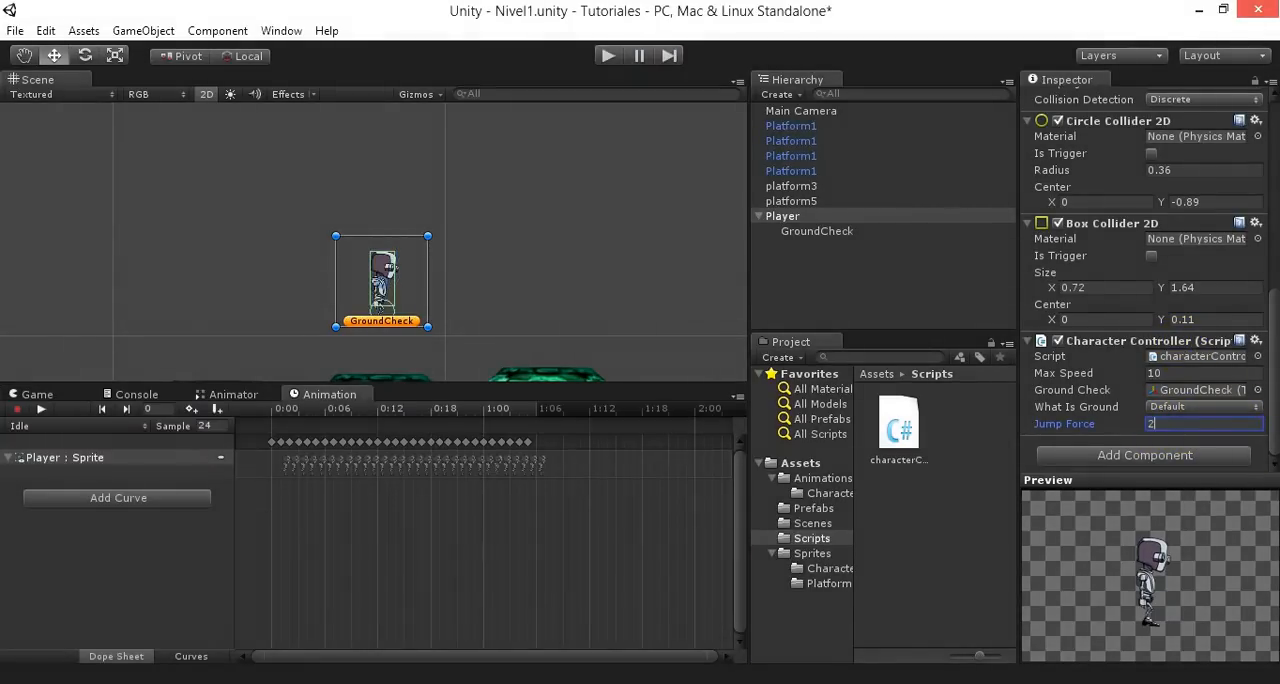
type("200")
left_click(608, 57)
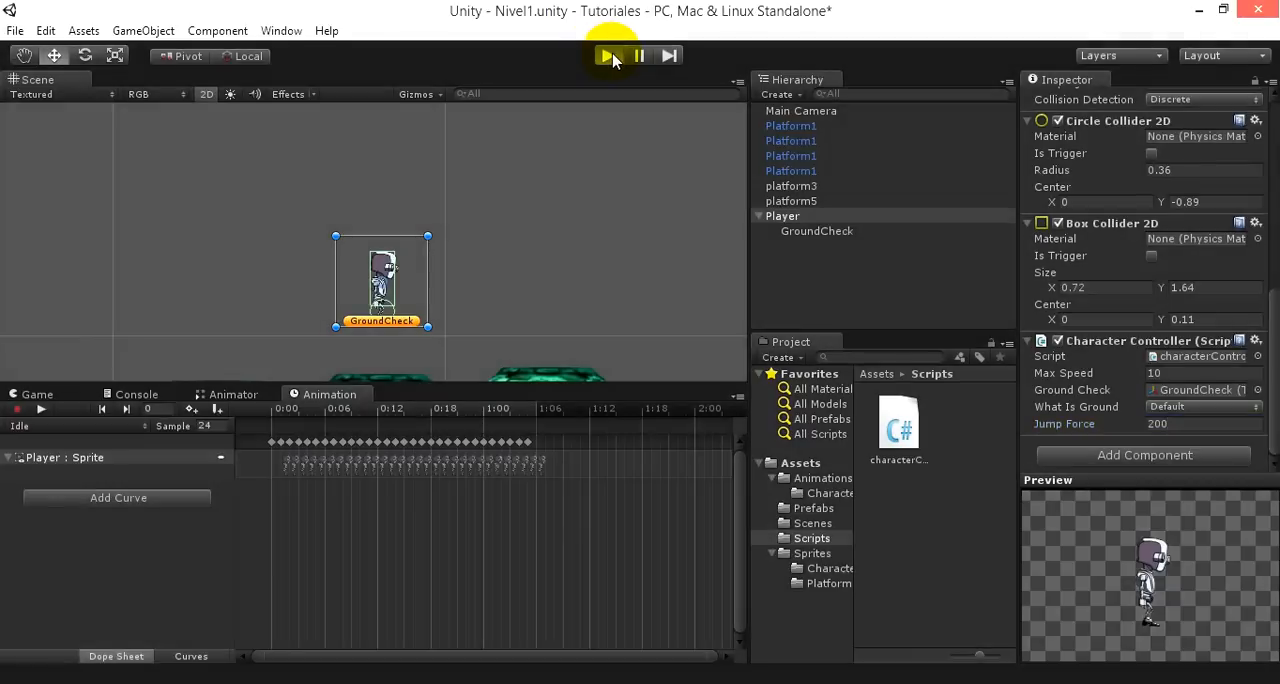
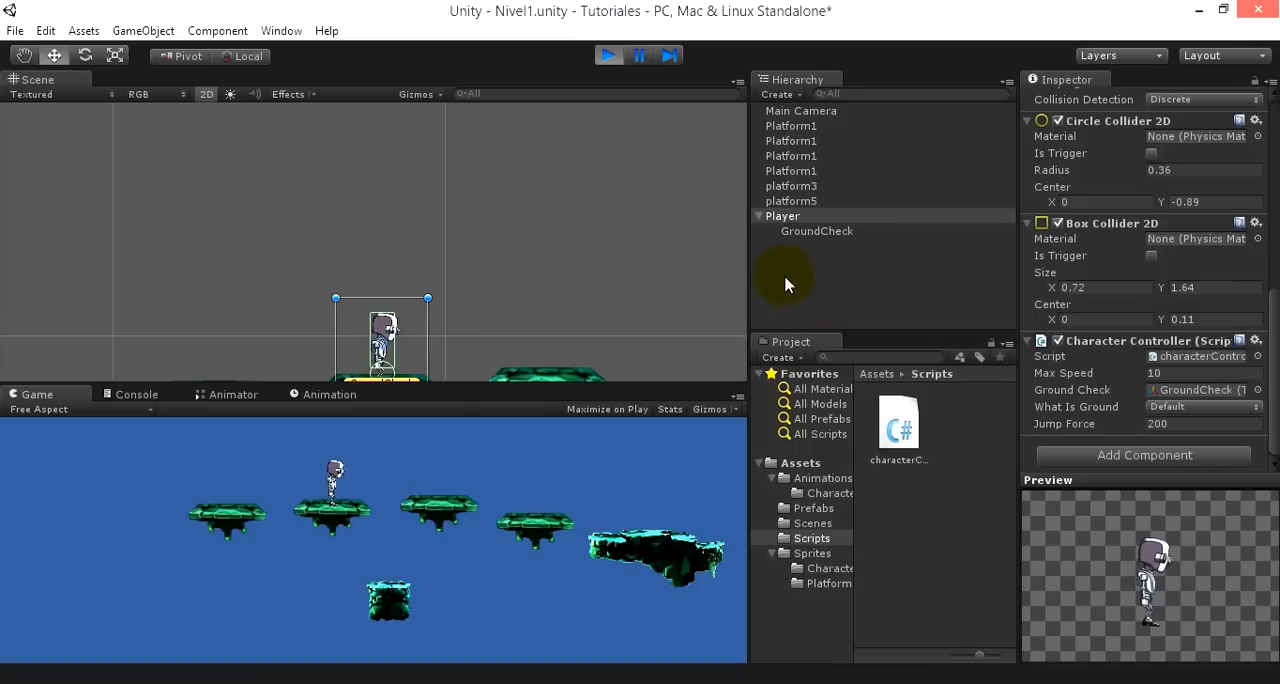
- Stop play mode and assign the Player object to the Default layer
left_click(610, 56)
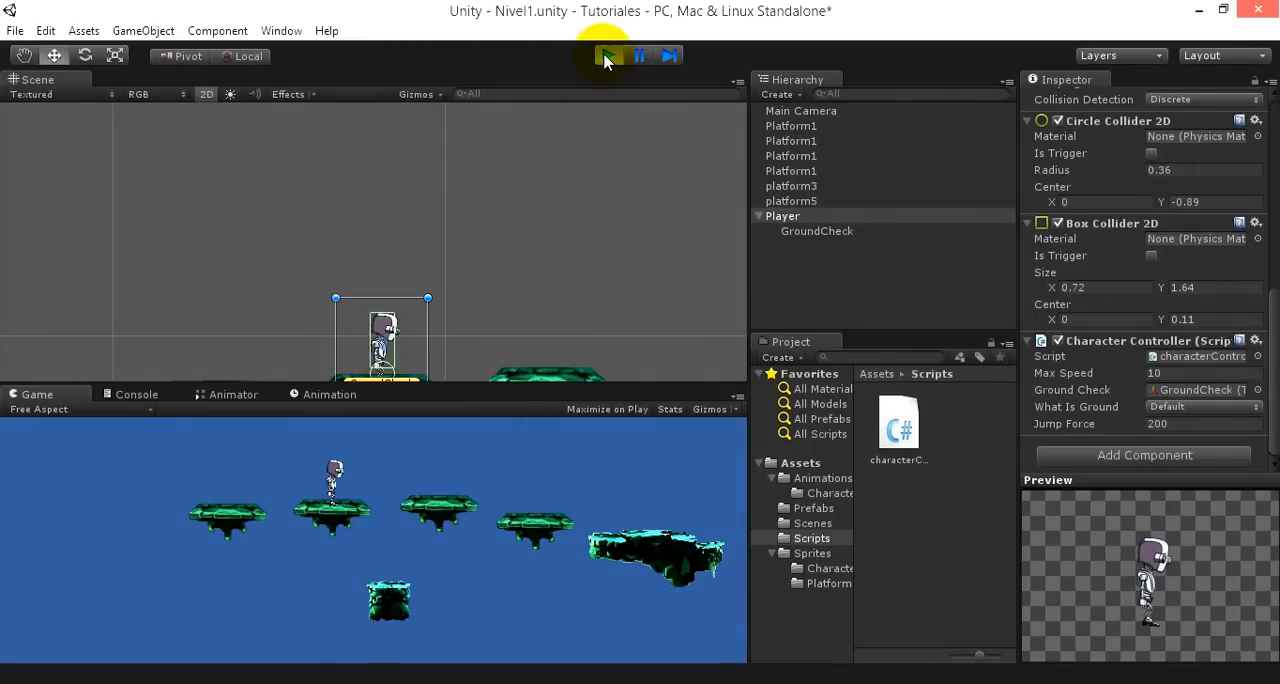
left_click(608, 55)
left_click(329, 394)
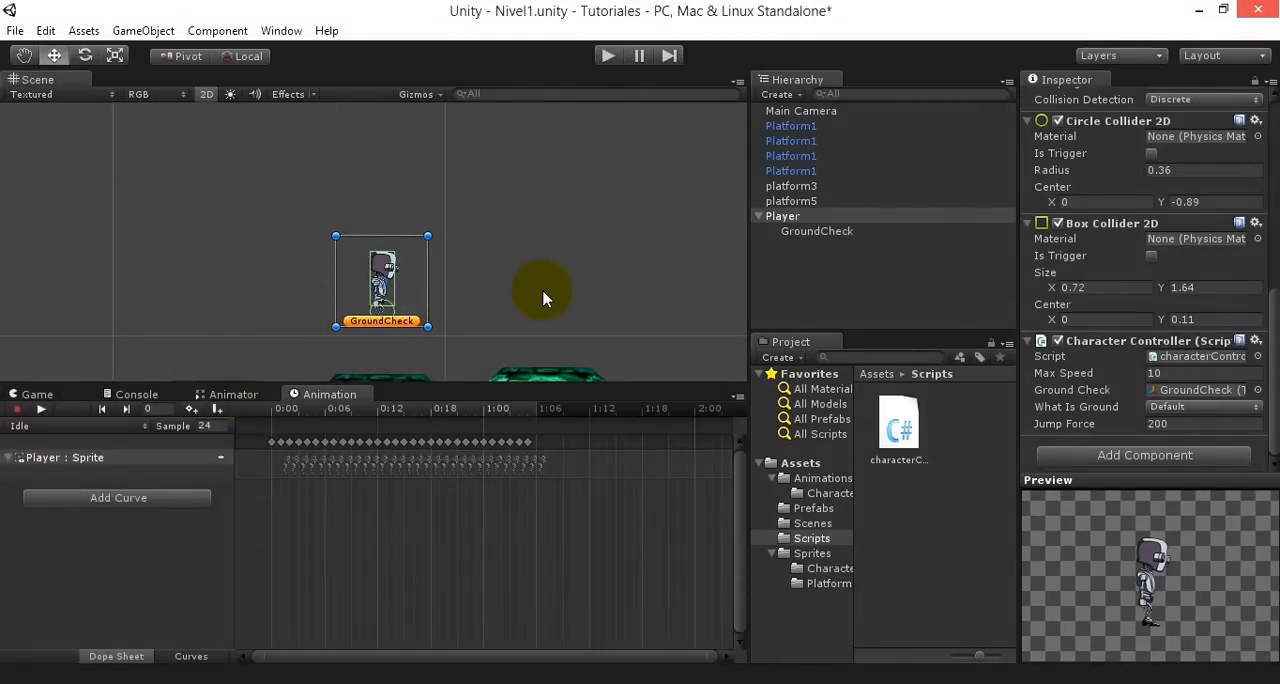
left_click_drag(829, 231, 822, 224)
left_click(822, 220)
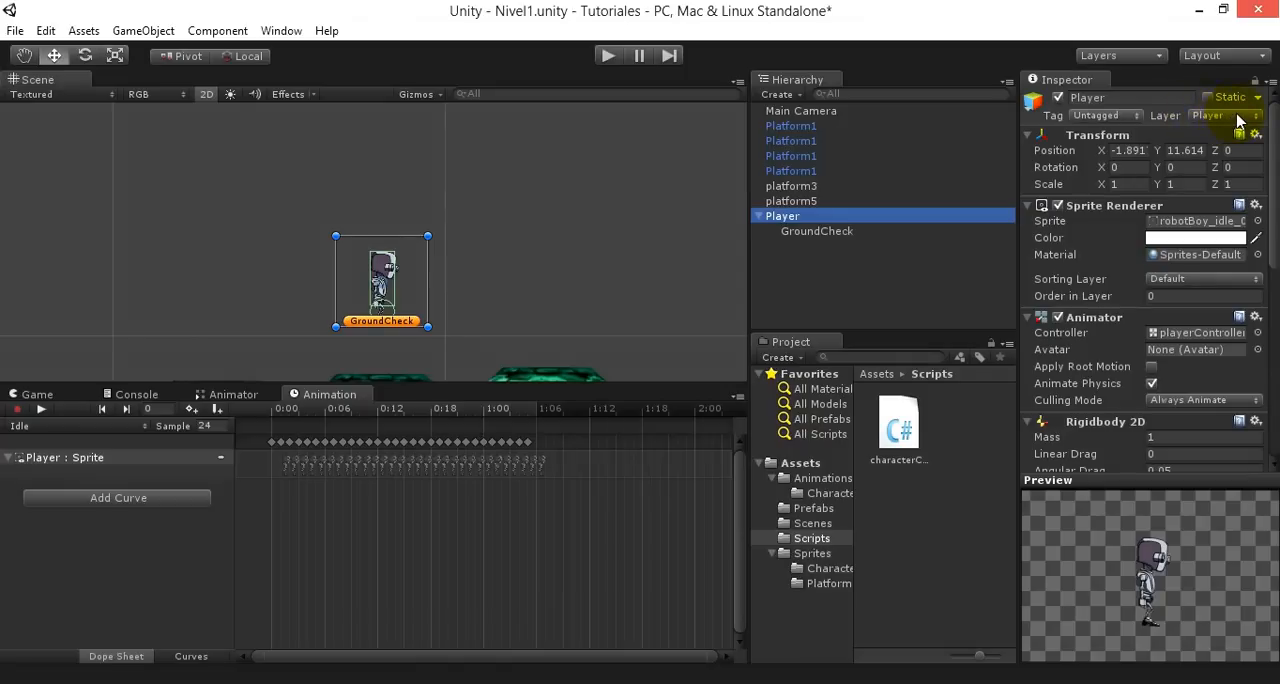
left_click(1241, 116)
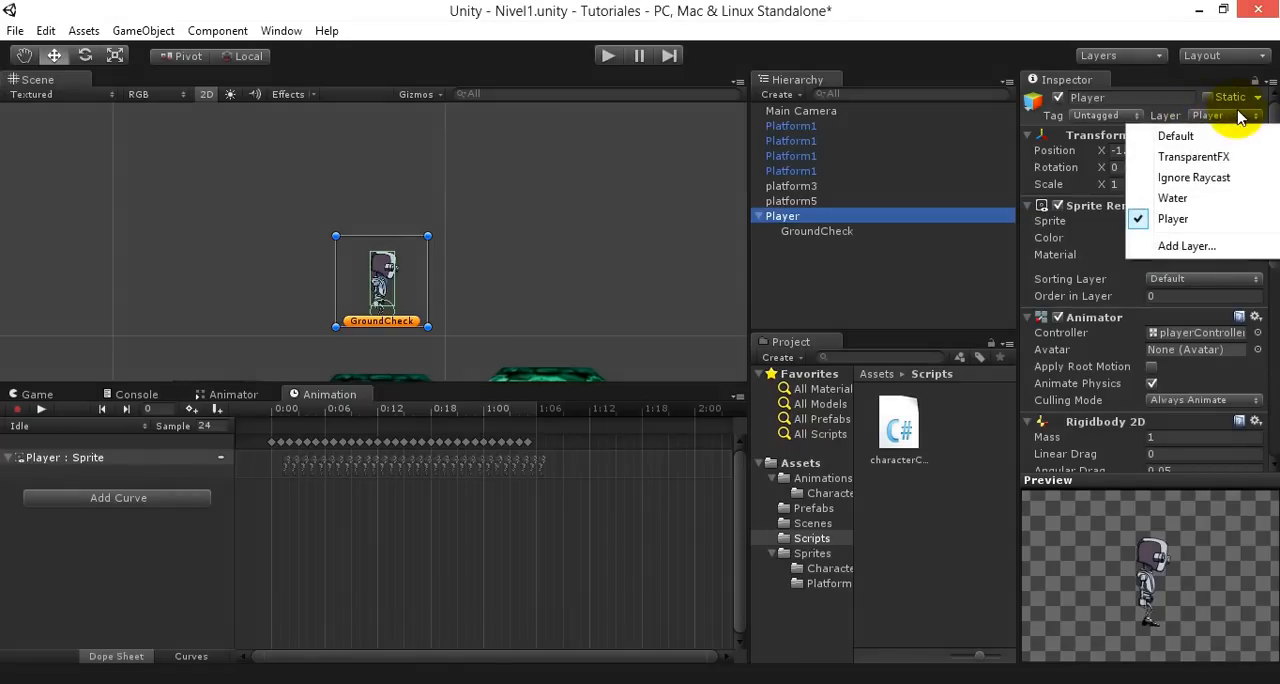
left_click(1175, 137)
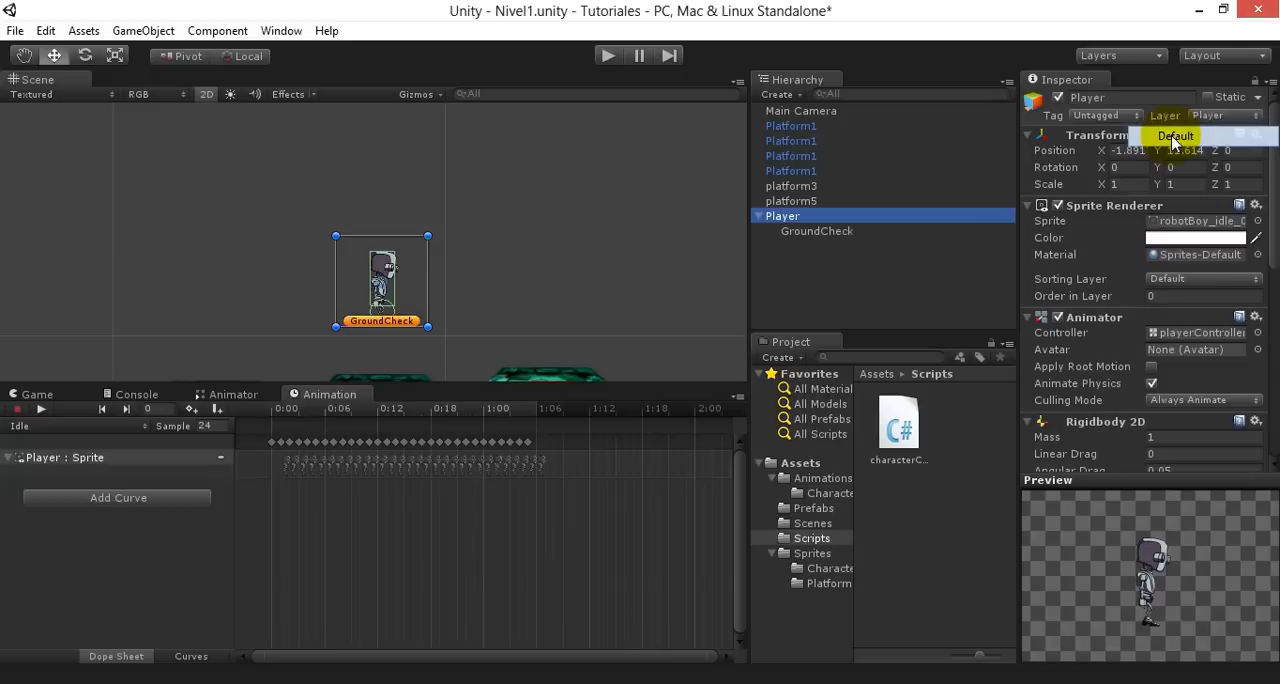
left_click(509, 388)
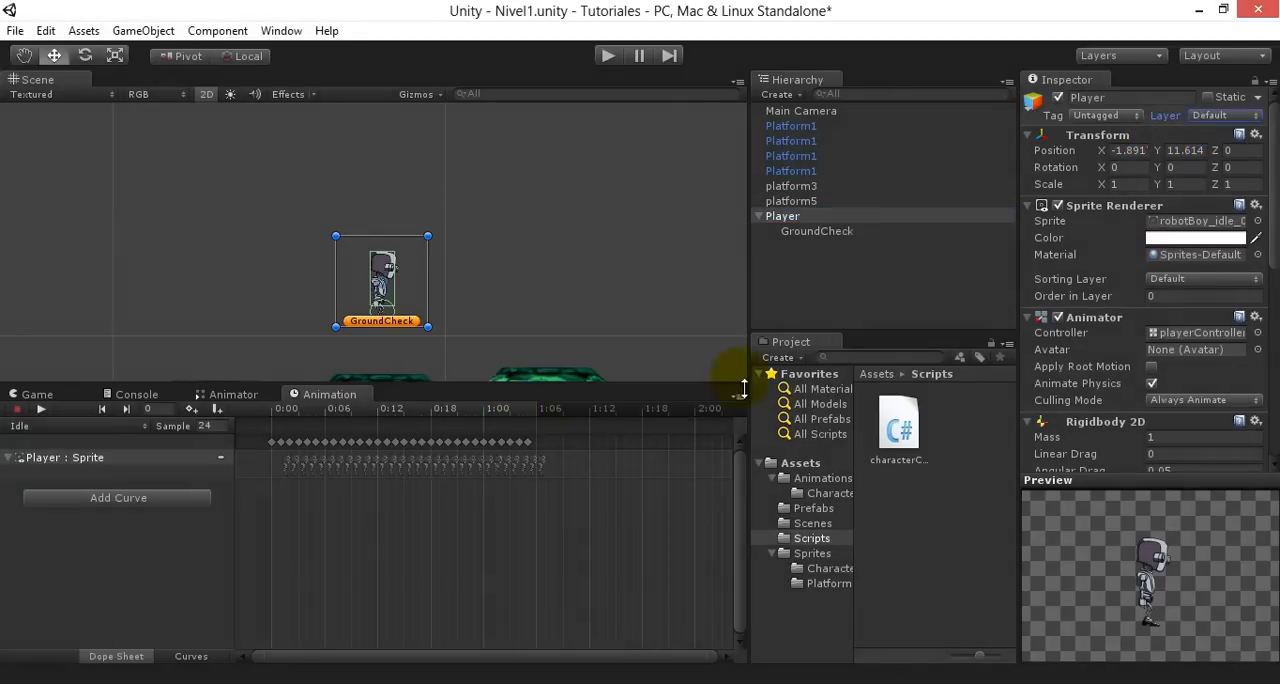
- Run the scene and make the Player jump repeatedly, including in mid-air, to test ground detection on the Default layer
left_click(606, 57)
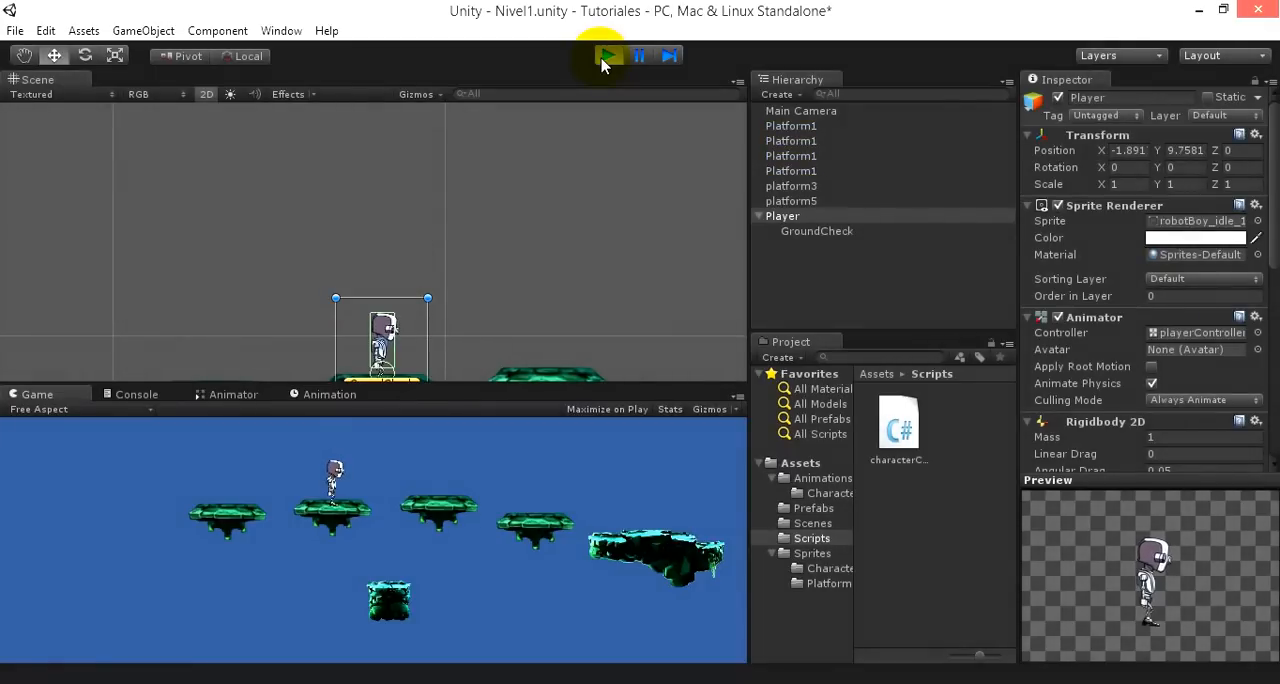
key("space")
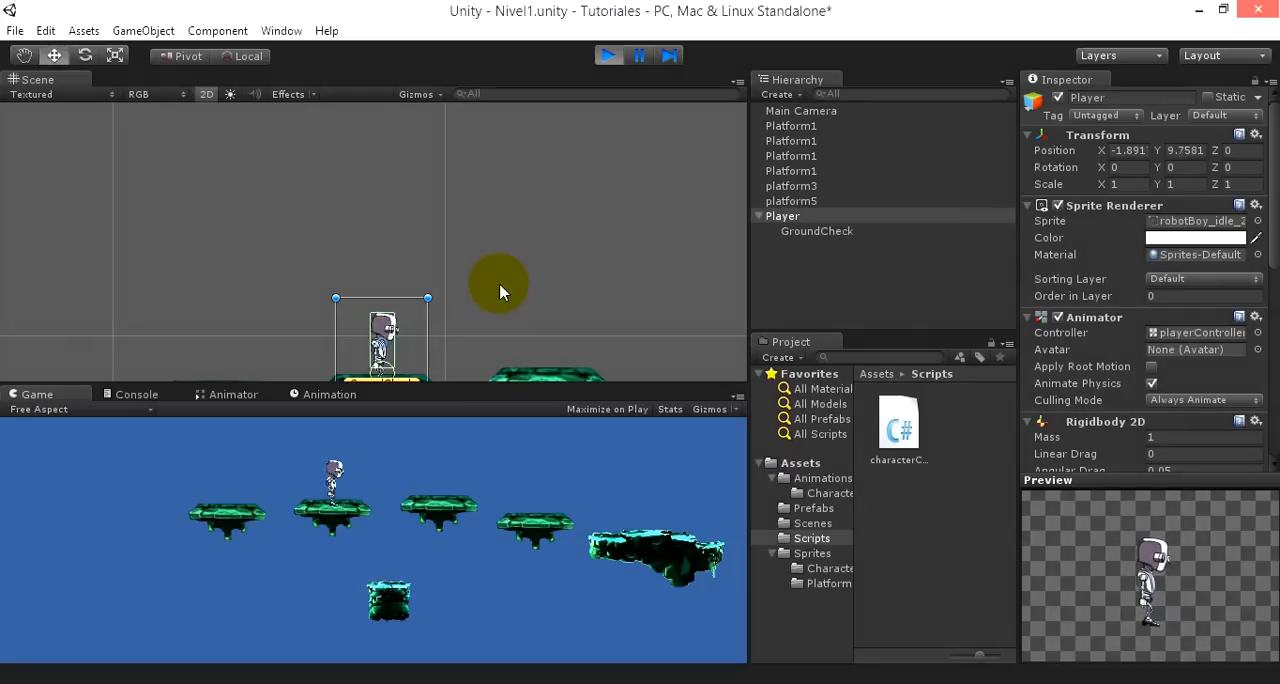
scroll(499, 283, "down", 2)
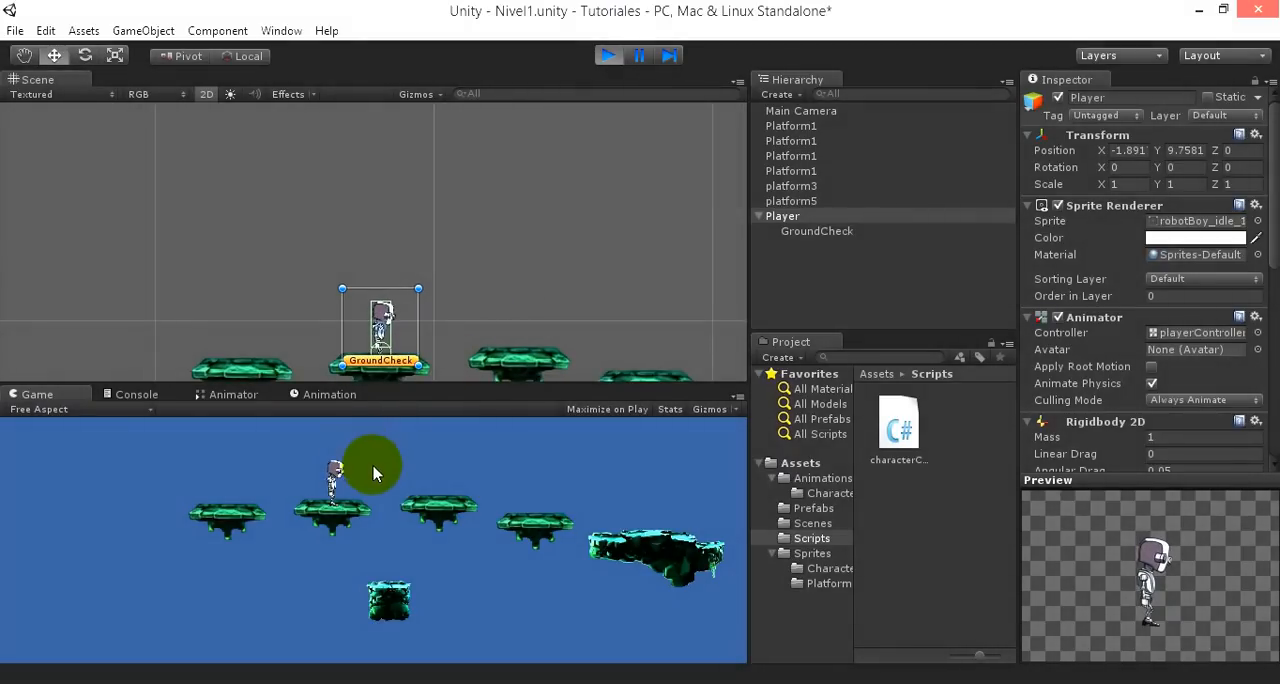
key("space")
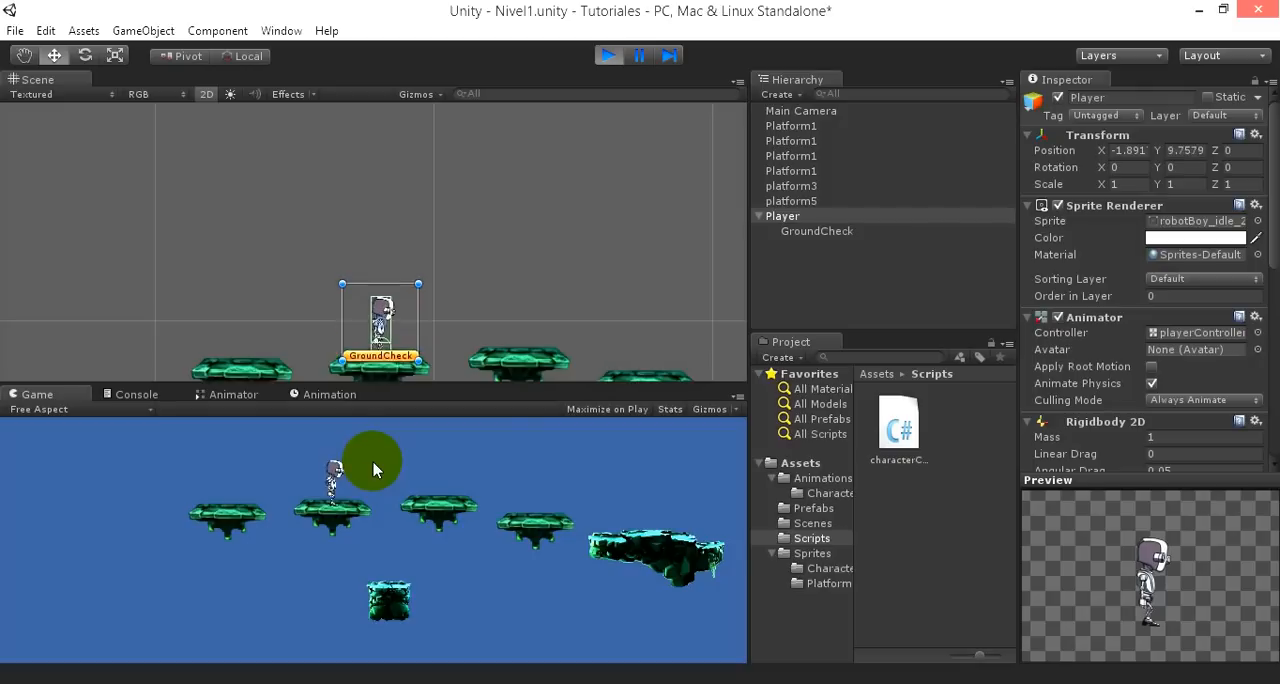
key("space")
key("space")
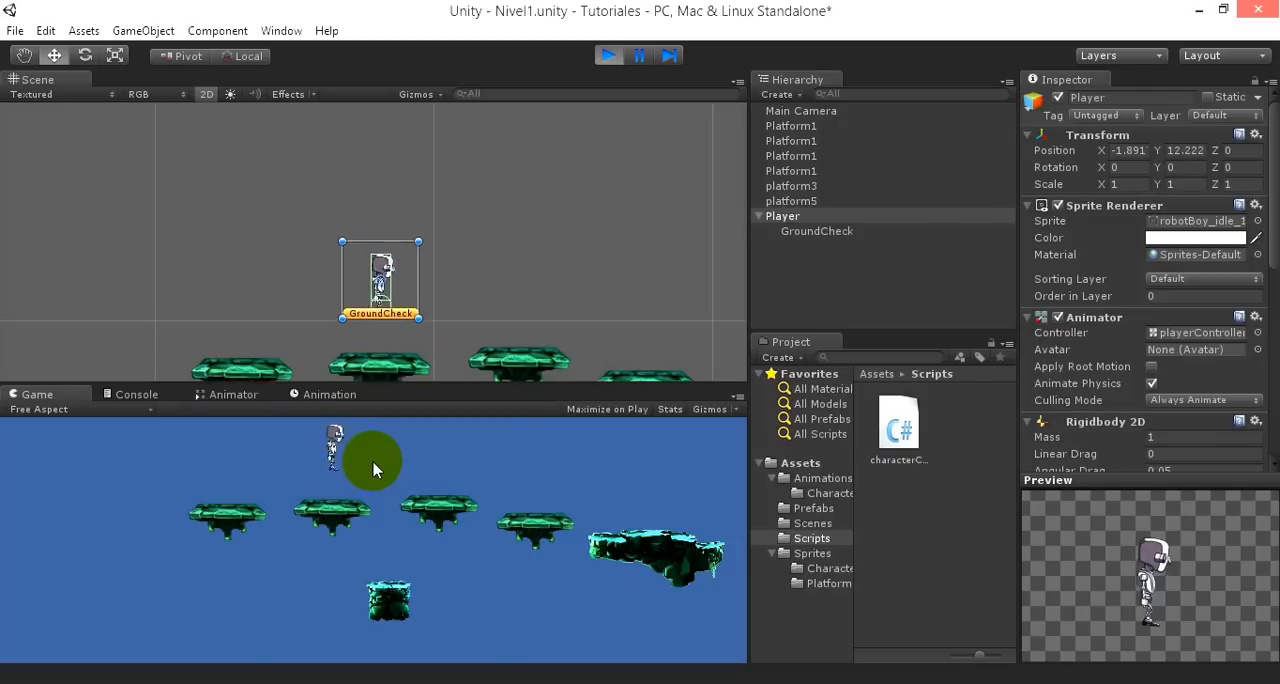
key("space")
key("space")
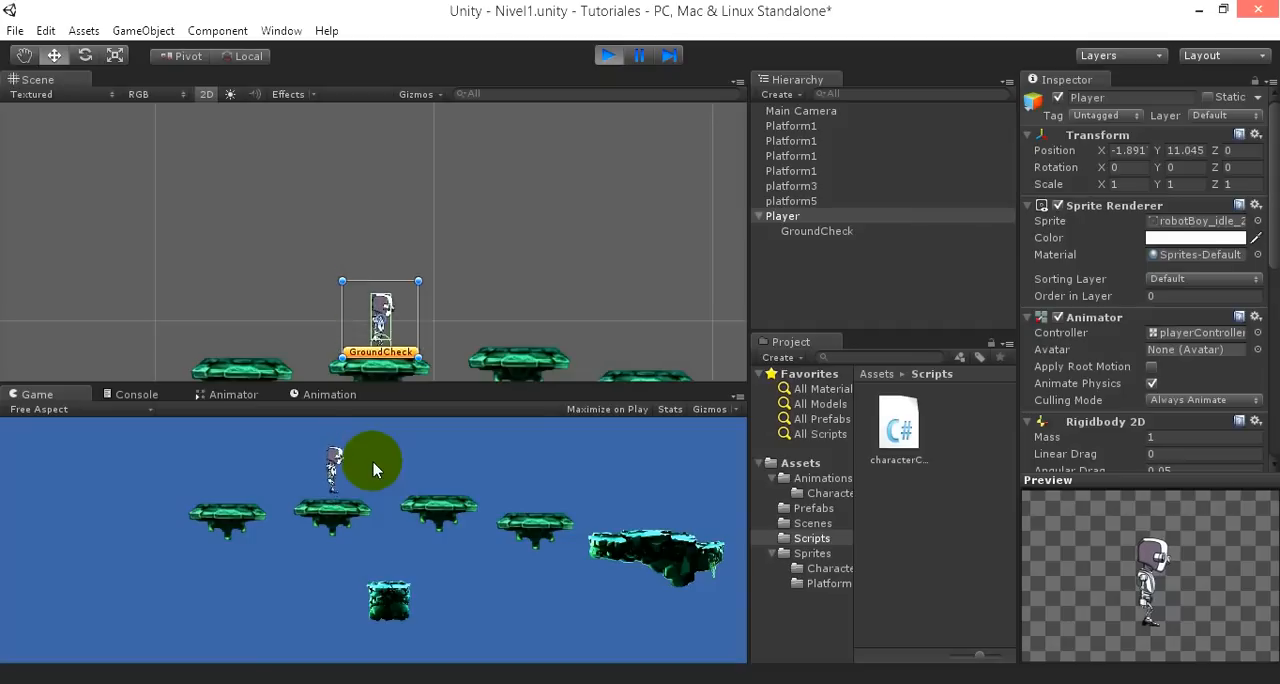
key("space")
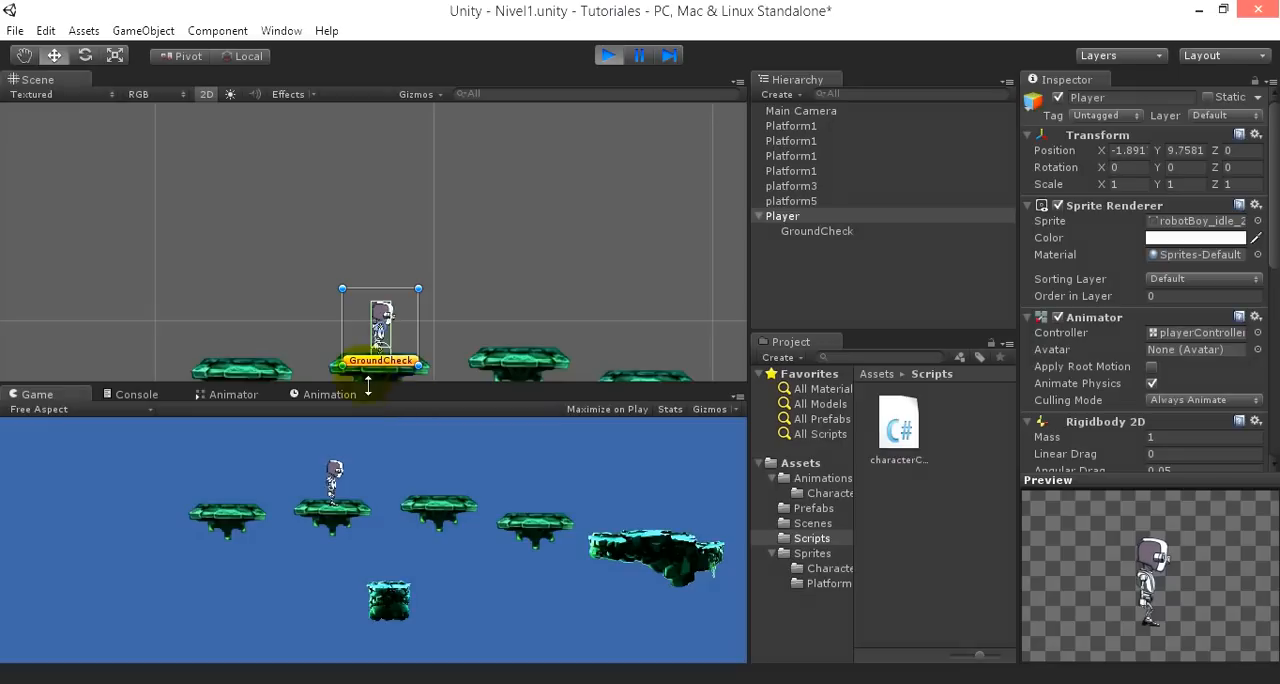
- Dock the Animator view beside the Scene view and show the Game view below it to watch the parameters during play
left_click(222, 395)
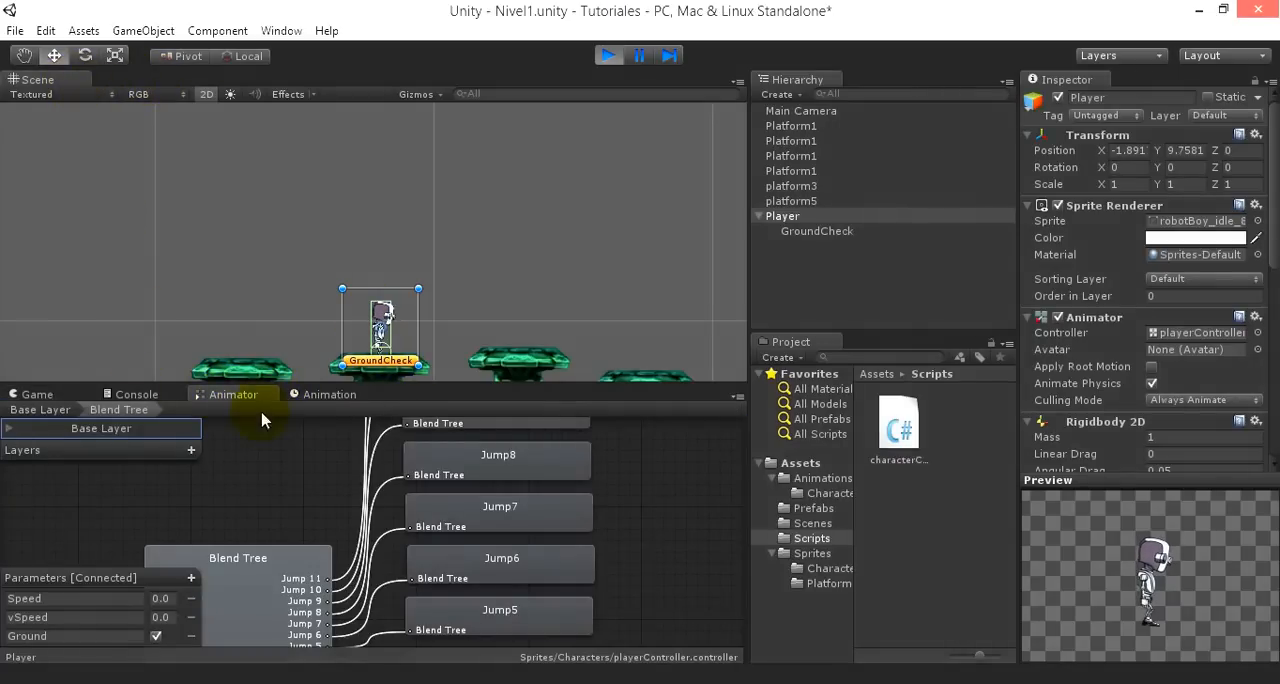
left_click_drag(246, 396, 125, 78)
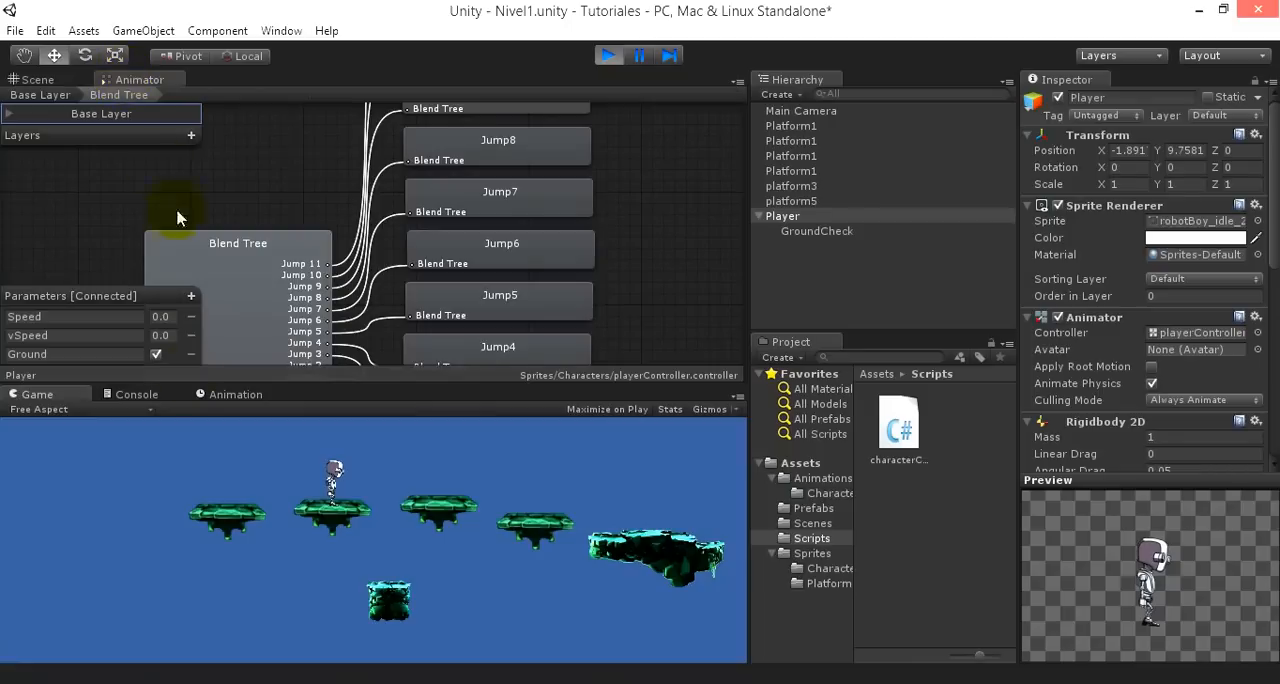
left_click(217, 396)
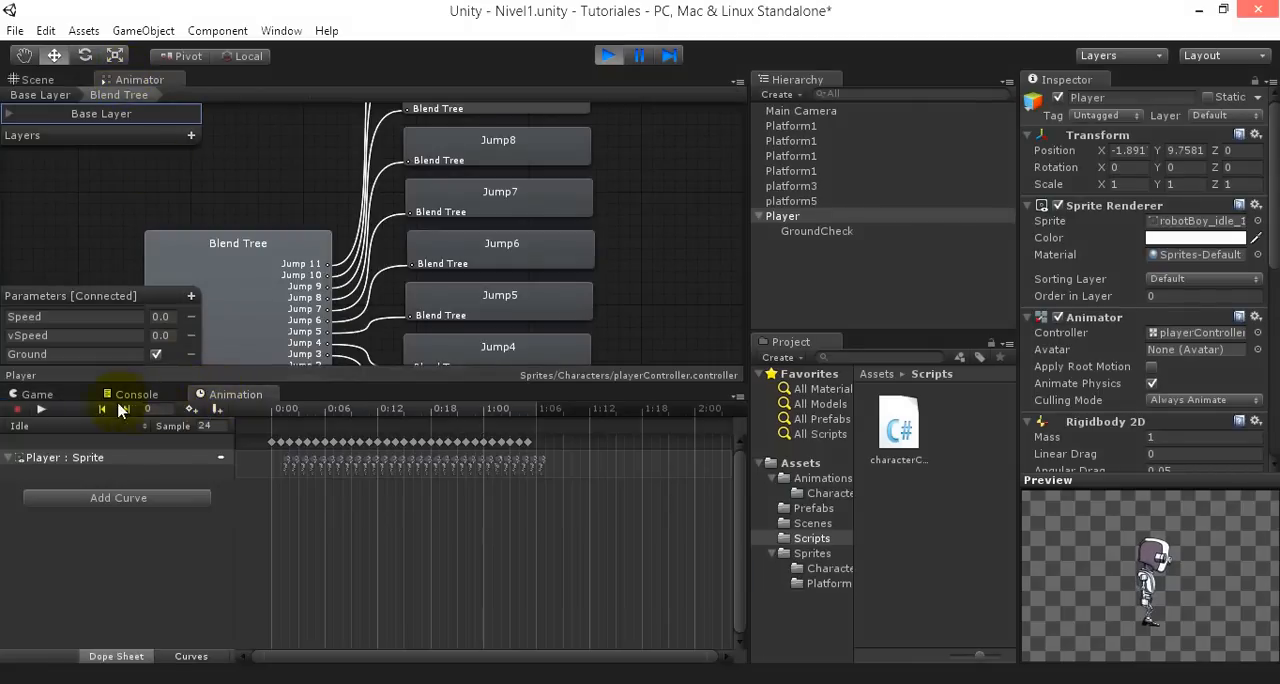
left_click(37, 395)
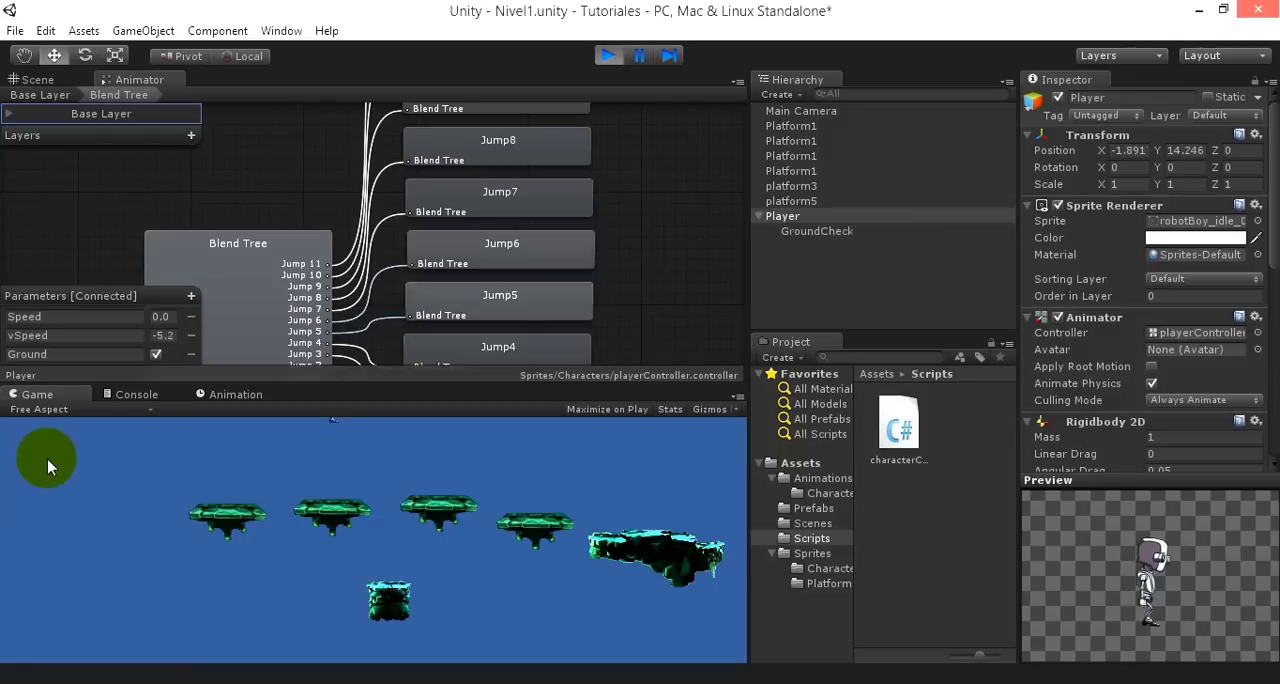
- Stop play mode and assign the Player object back to the Player layer
left_click(608, 55)
left_click(800, 220)
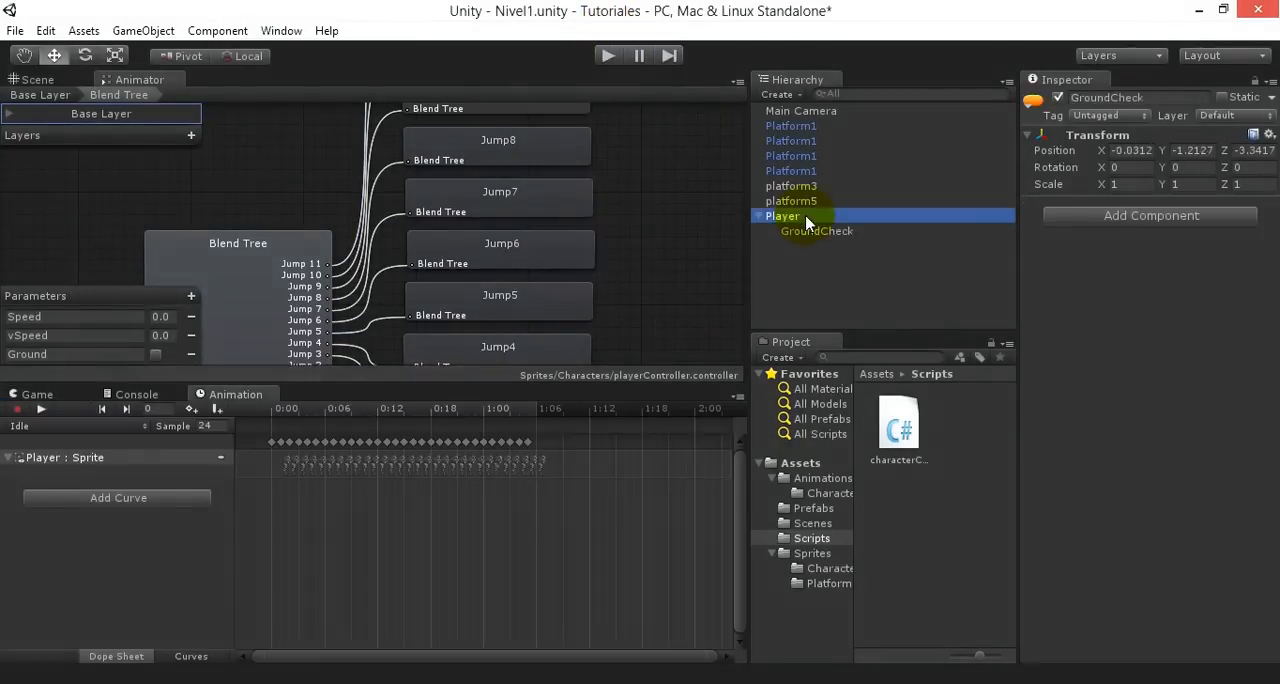
left_click(1233, 118)
left_click(1200, 212)
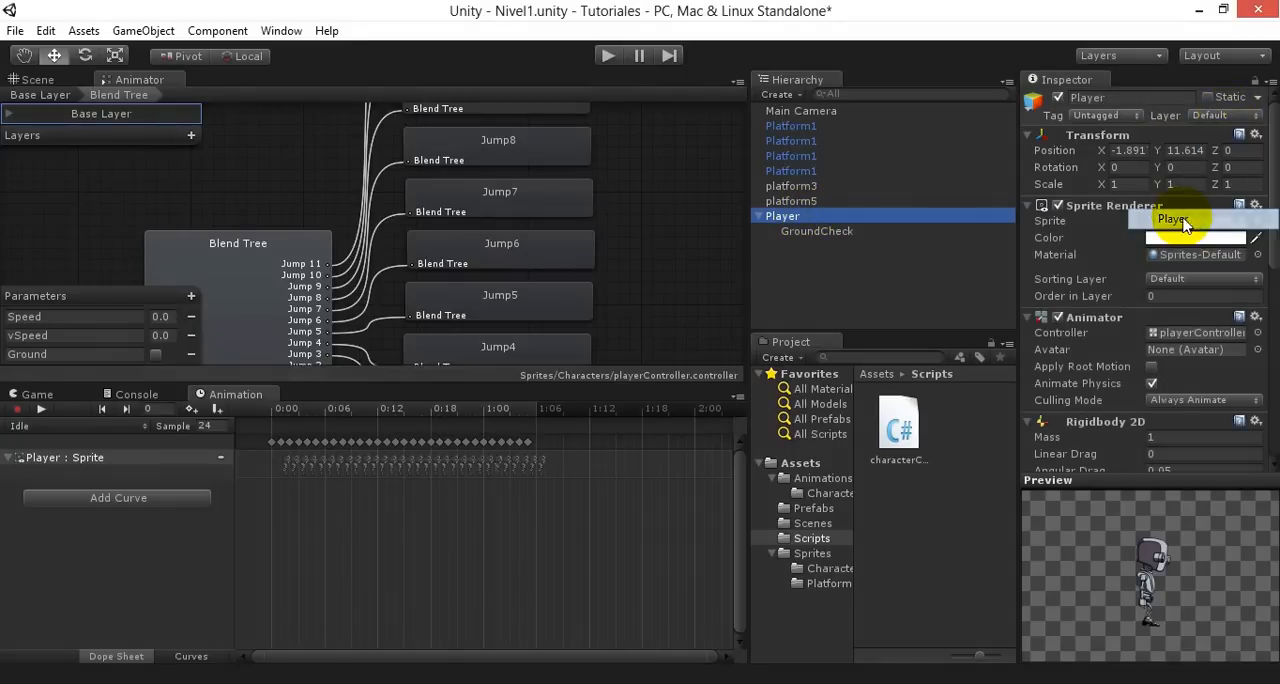
left_click(543, 393)
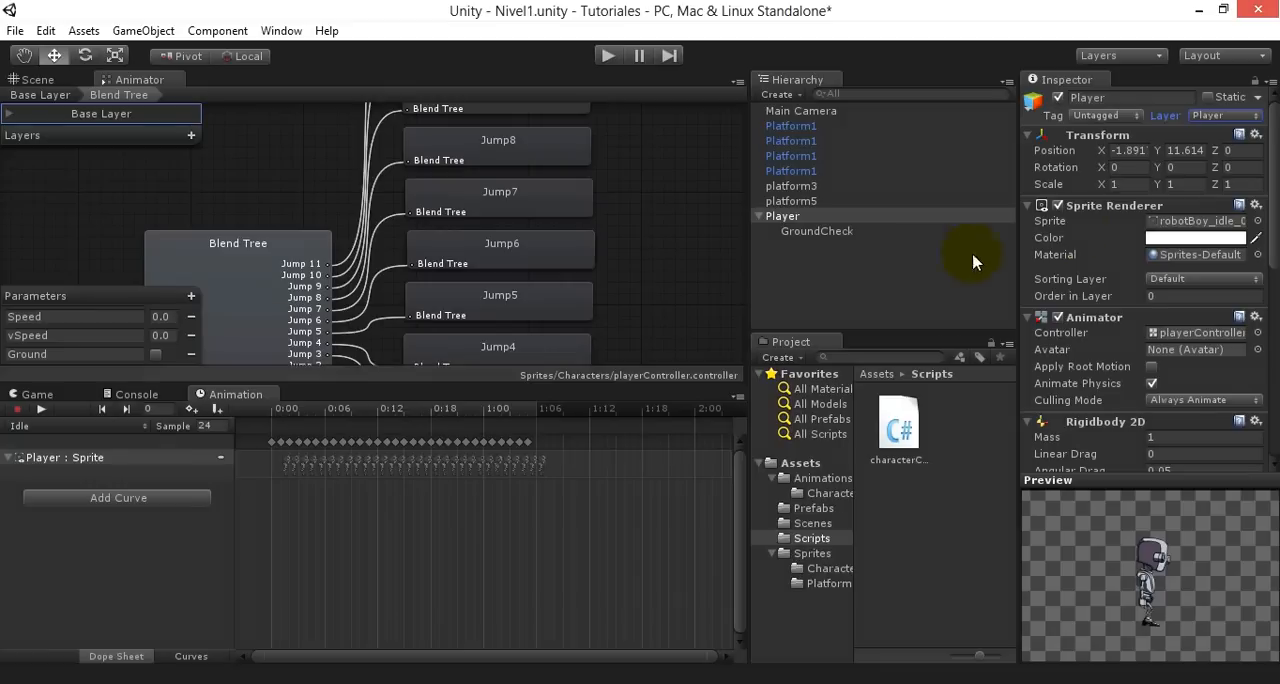
- Examine the What Is Ground layer options in the Player's Character Controller script component without changing the selection
left_click_drag(1271, 176, 1260, 466)
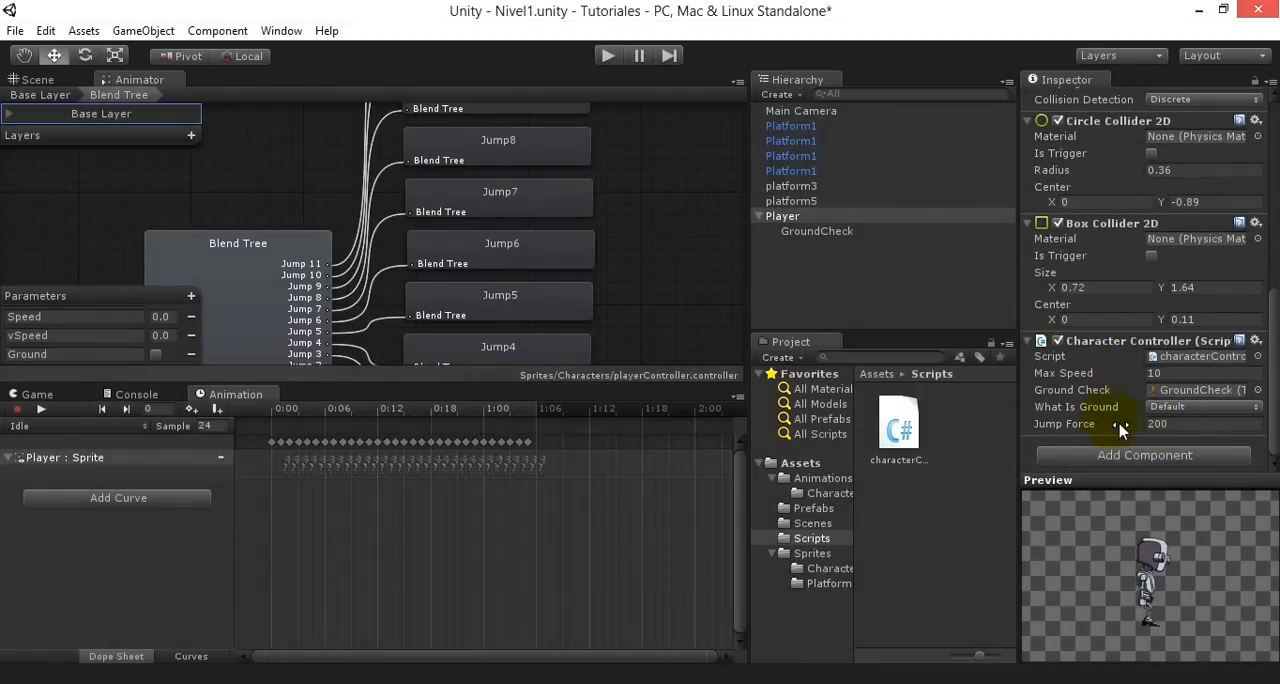
left_click(1160, 409)
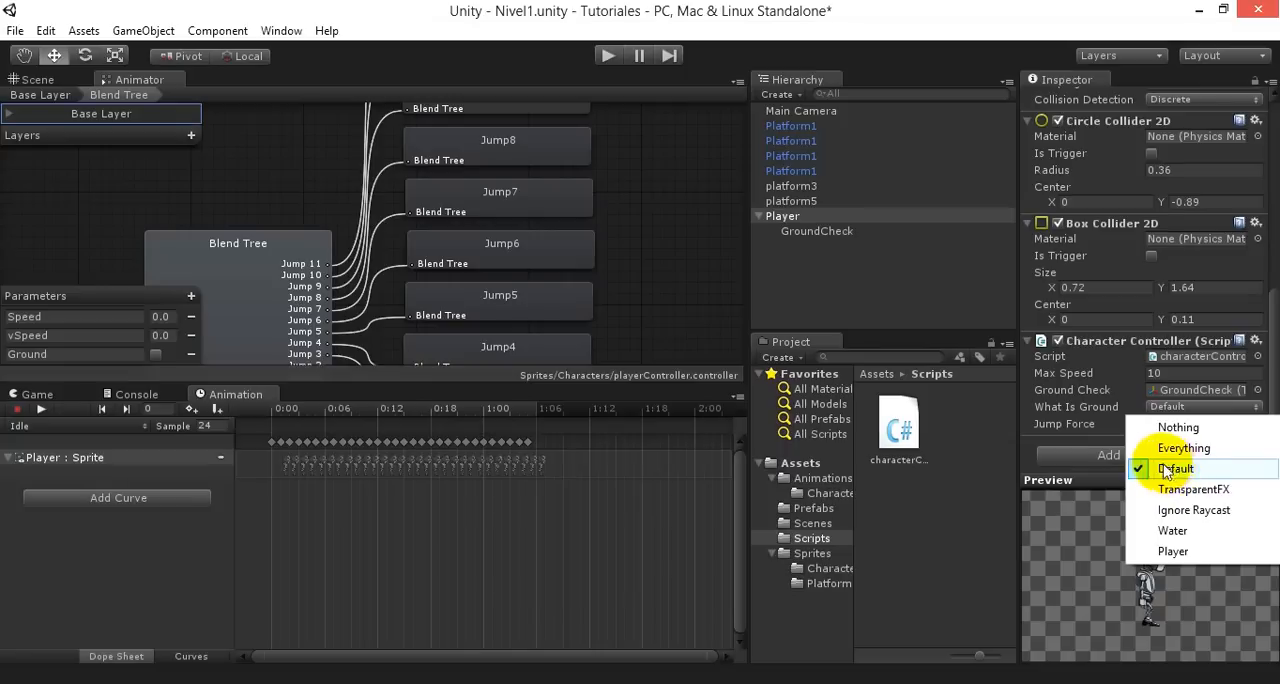
left_click(1276, 358)
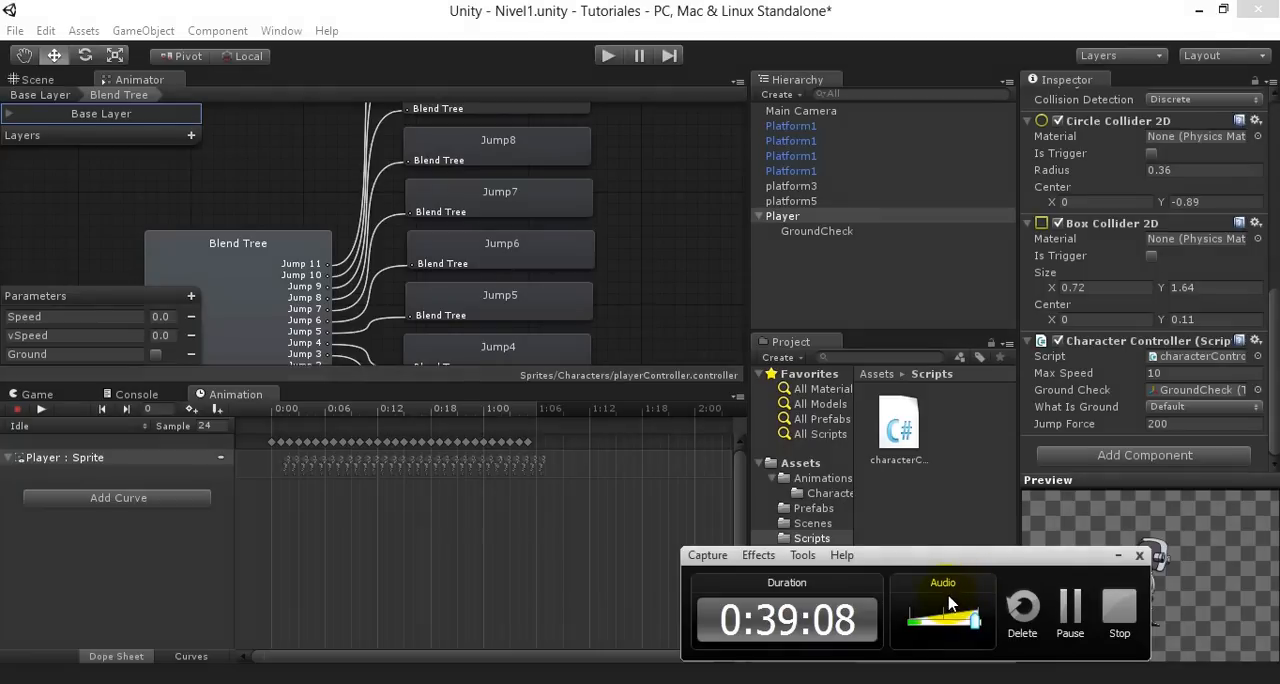
- Run the scene, move the Player back and forth and make it jump to test the controls, and stop play mode
left_click(607, 57)
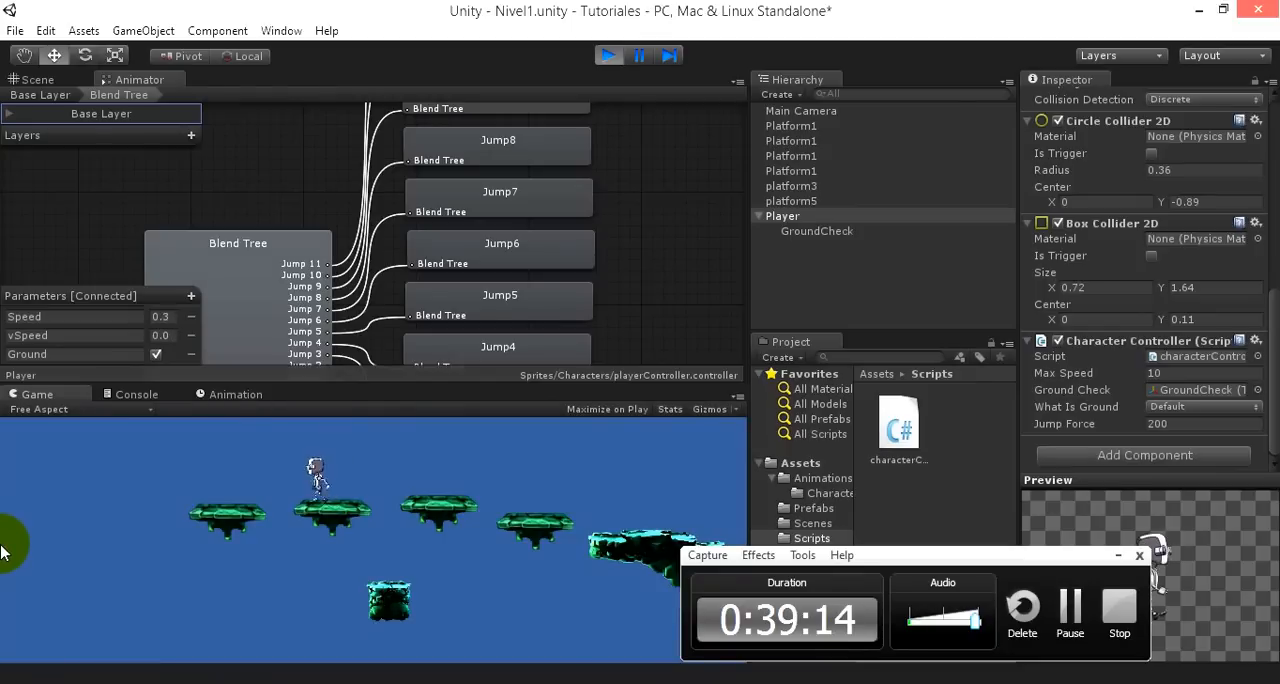
key("space")
key("Right")
key("Left")
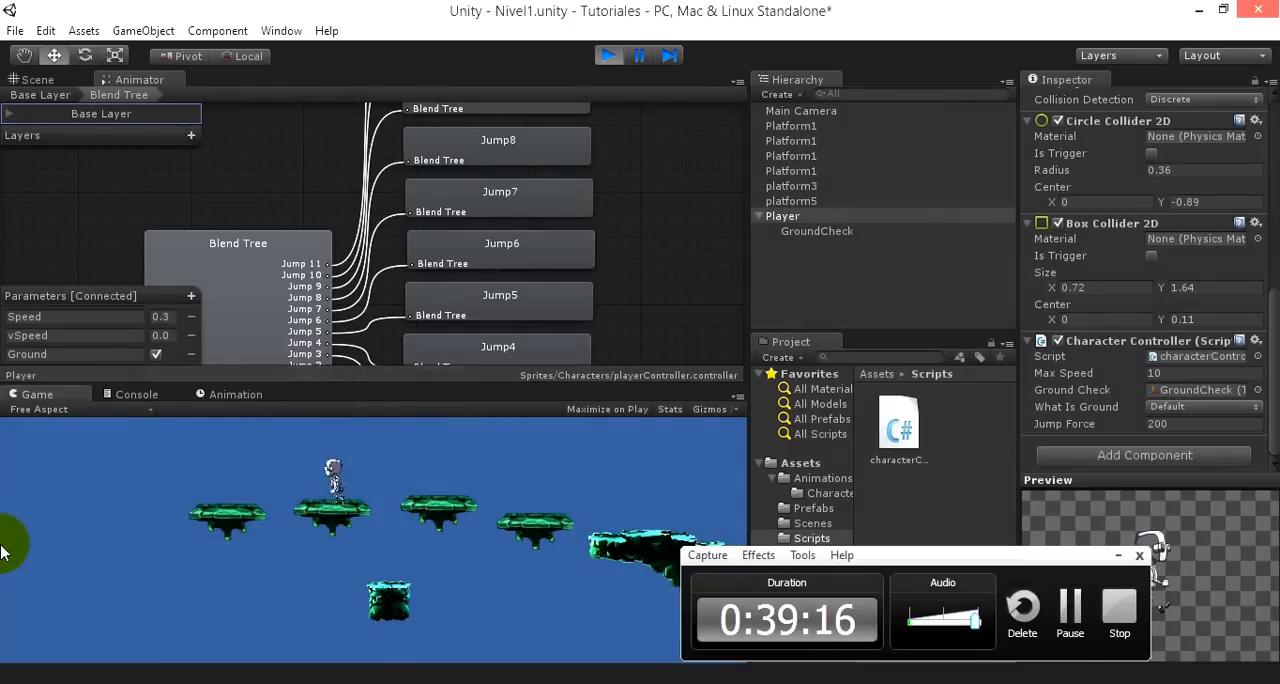
key("Left")
key("space")
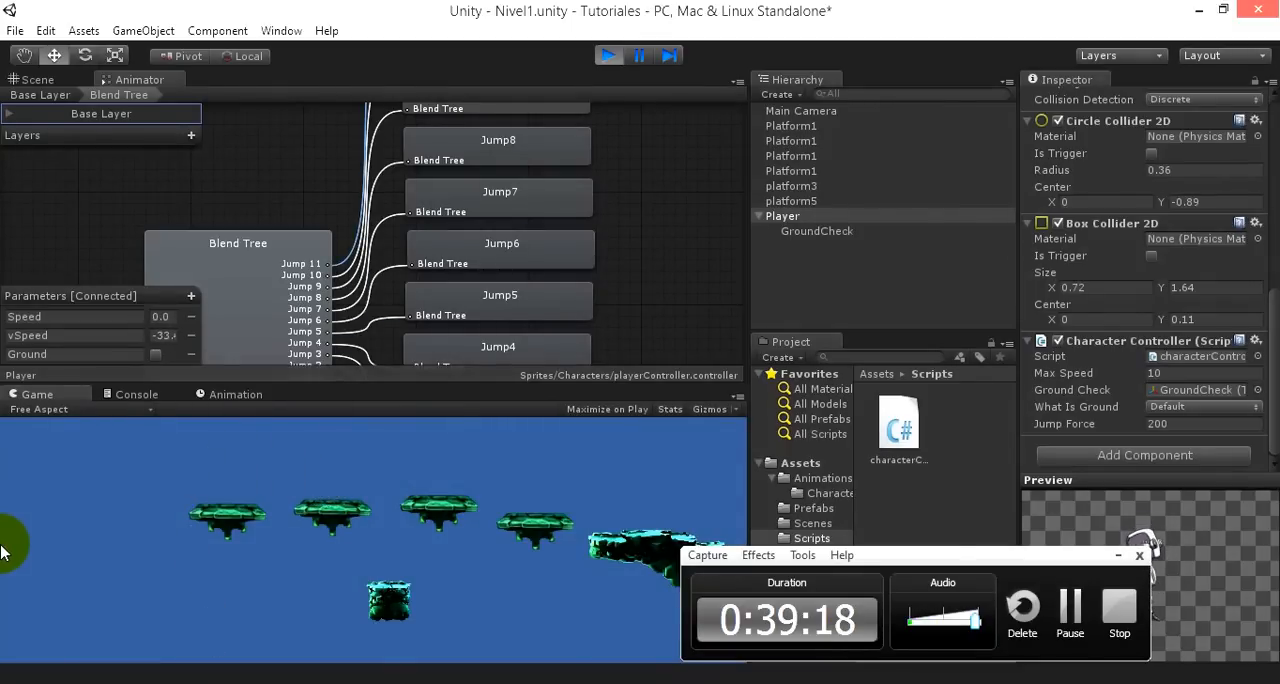
left_click(607, 55)
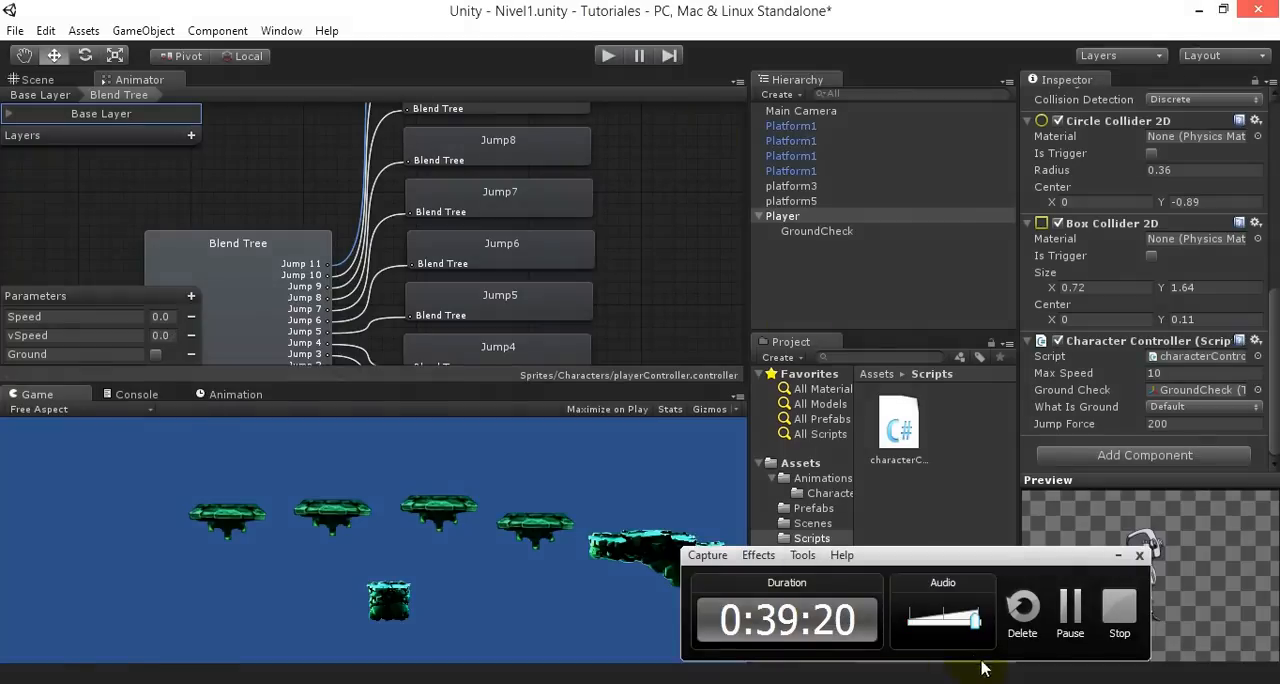